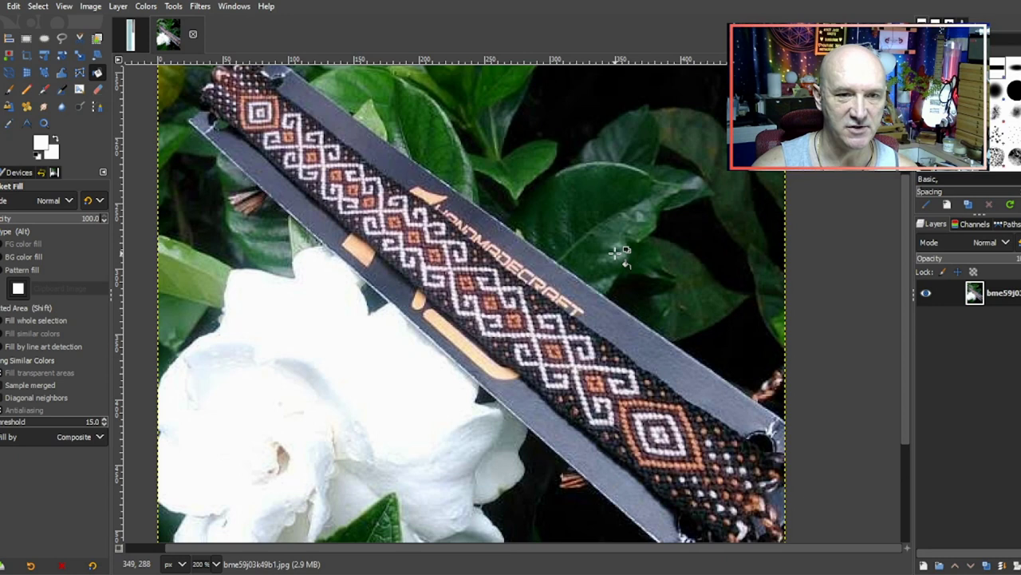
Step: Switch to the 13-string-pattern image and fill the upper-right edge of a ring inside the large top diamond with pale off-white
left_click(133, 36)
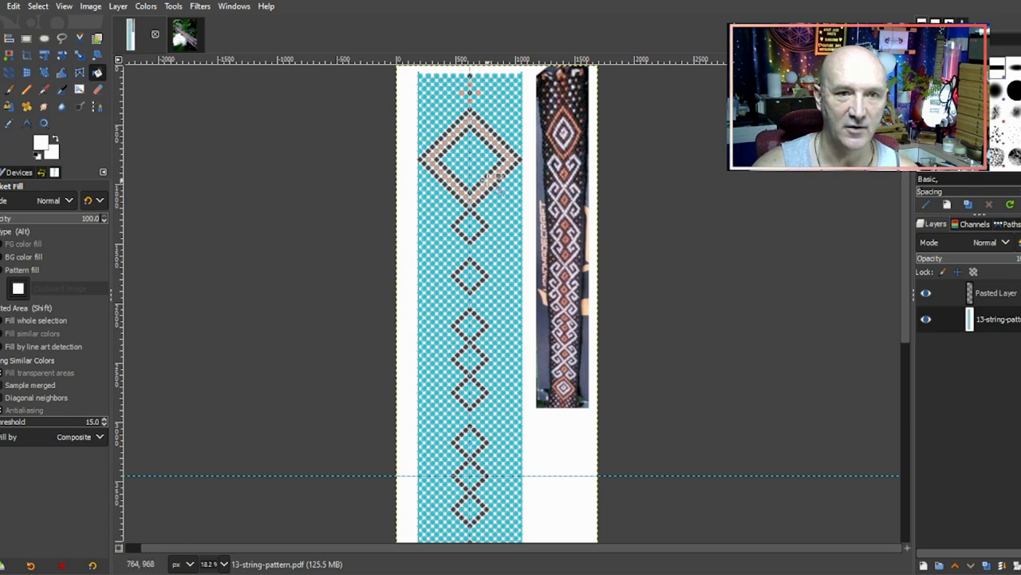
scroll(496, 175, "up", 2)
scroll(481, 175, "up", 1)
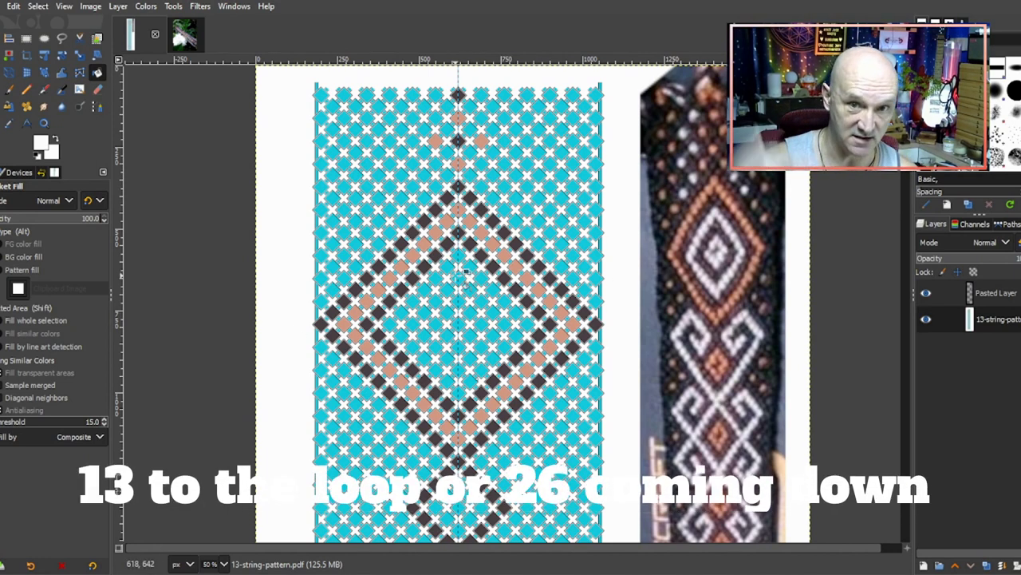
key("ctrl")
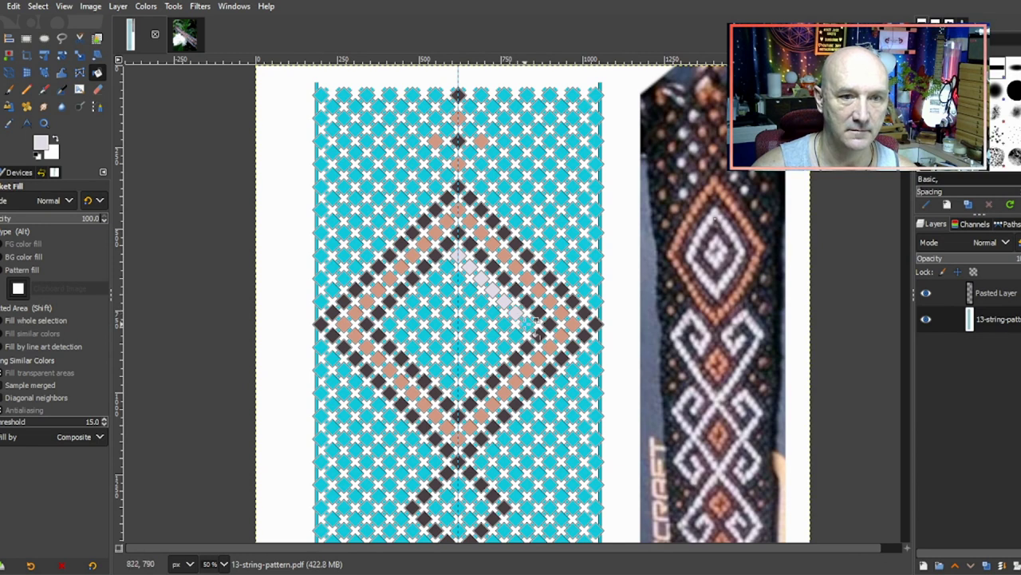
scroll(439, 431, "up", 2, "ctrl")
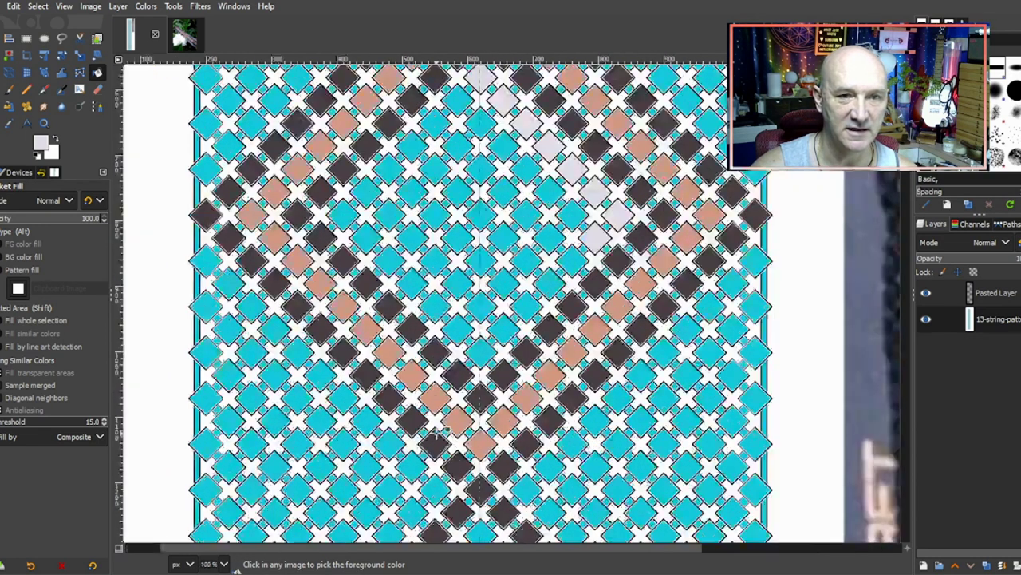
Step: Fill the upper-left edge of the ring inside the large diamond with pale off-white, down to its left corner
left_click(431, 127)
left_click(409, 151)
left_click(388, 170)
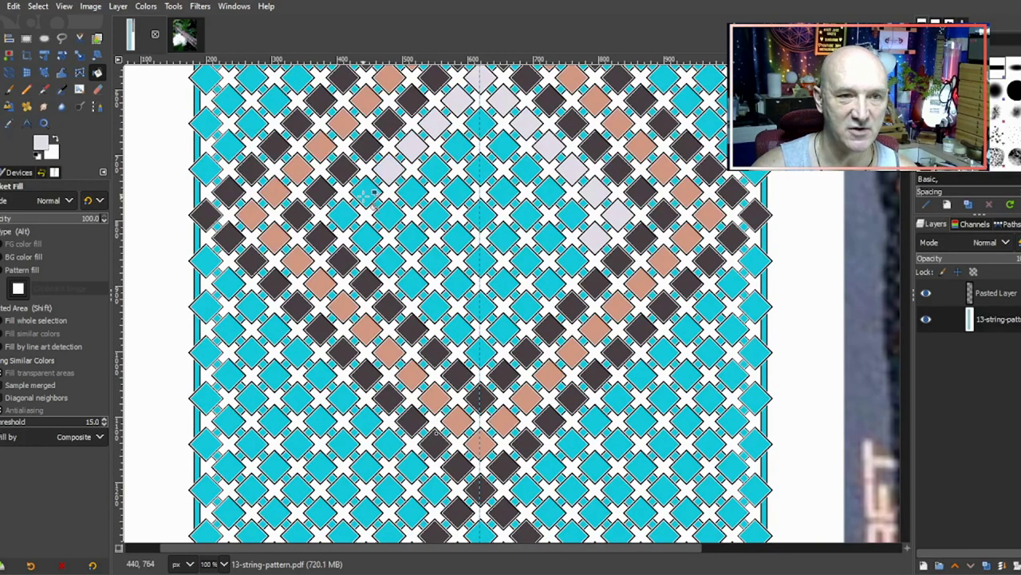
left_click(366, 195)
left_click(346, 217)
Step: Fill the ring's lower-left edge with pale off-white, from the left corner down to the knot on the centre line
left_click(367, 238)
left_click(390, 261)
left_click(412, 284)
left_click(435, 307)
left_click(457, 328)
left_click(479, 349)
Step: Close the pale ring along its lower-right edge and fill the small ring around the diamond's centre in the same off-white
left_click(503, 327)
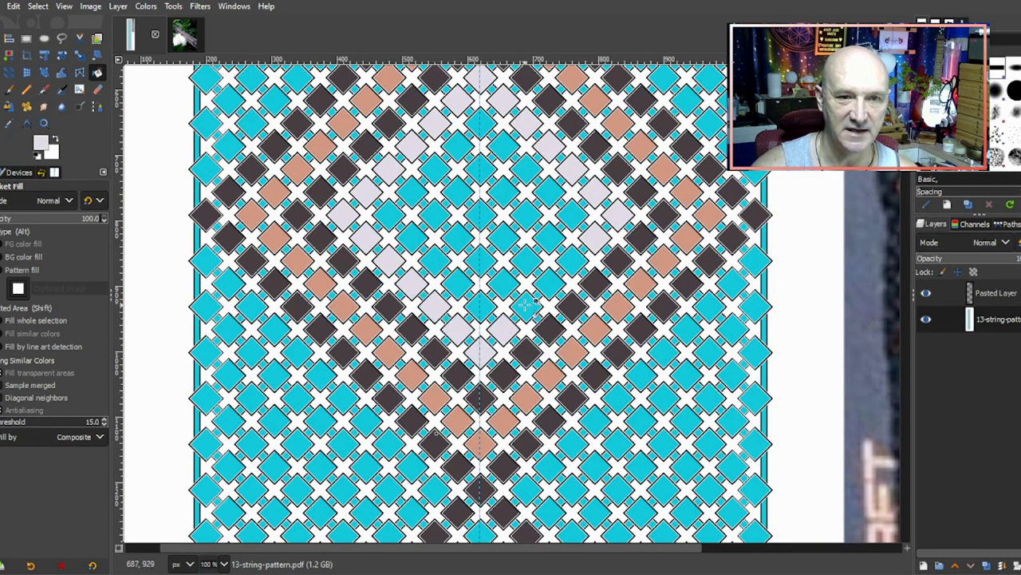
left_click(527, 306)
left_click(549, 284)
left_click(570, 261)
scroll(562, 260, "down", 2, "ctrl")
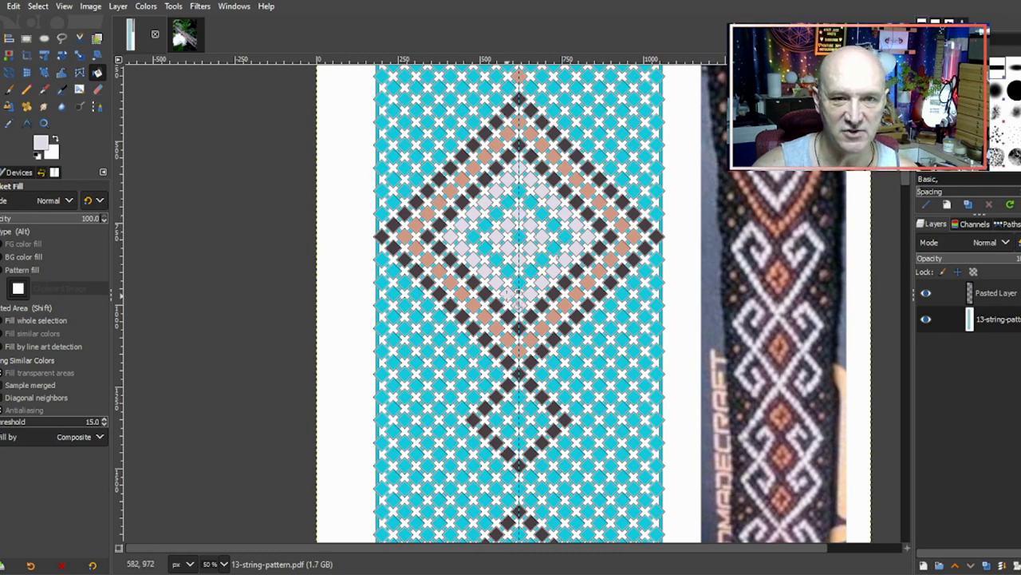
Step: Try the sampled peach colour on the top centre knot between the two off-white rings
scroll(602, 231, "up", 2)
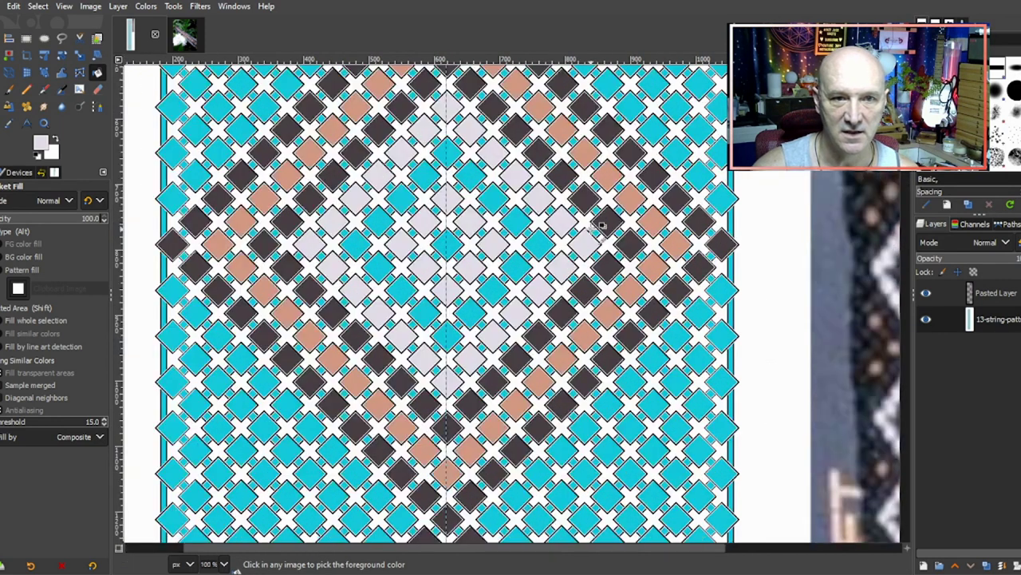
left_click(571, 129, "ctrl")
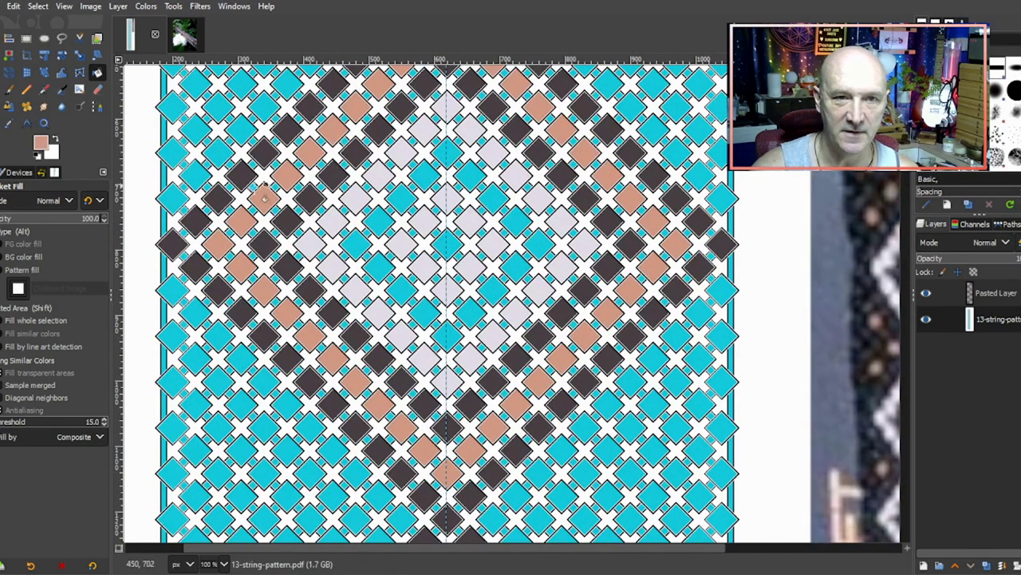
left_click(452, 147)
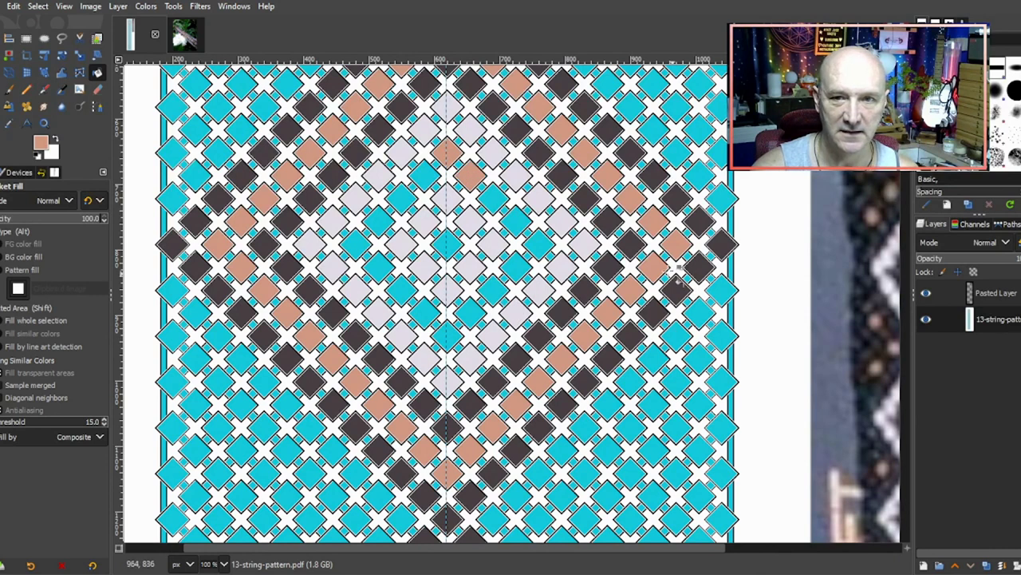
Step: Fill the ring of knots between the two off-white rings and the diamond's centre knot with the dark brown
scroll(665, 263, "down", 3)
scroll(665, 263, "down", 2)
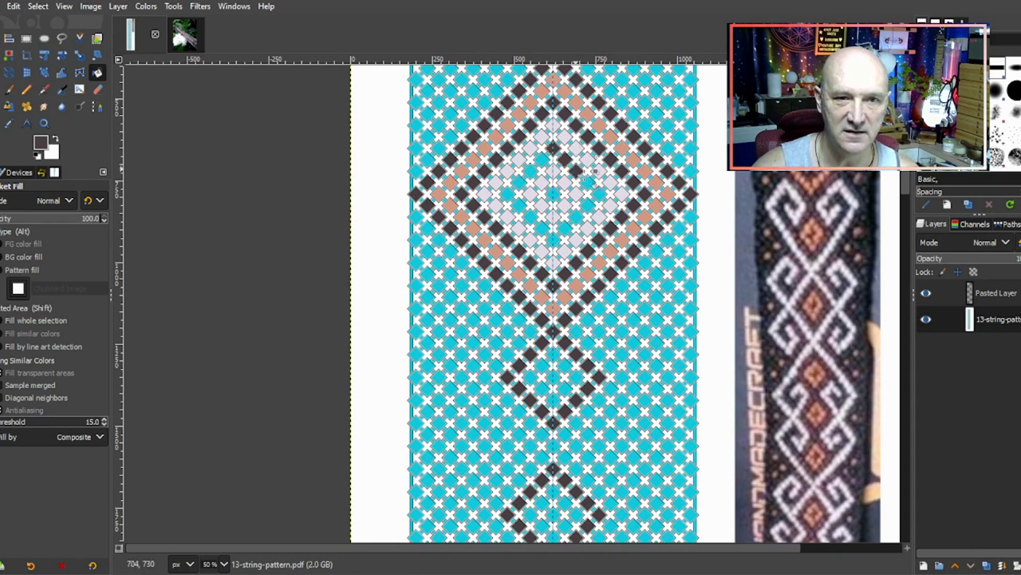
left_click(594, 199)
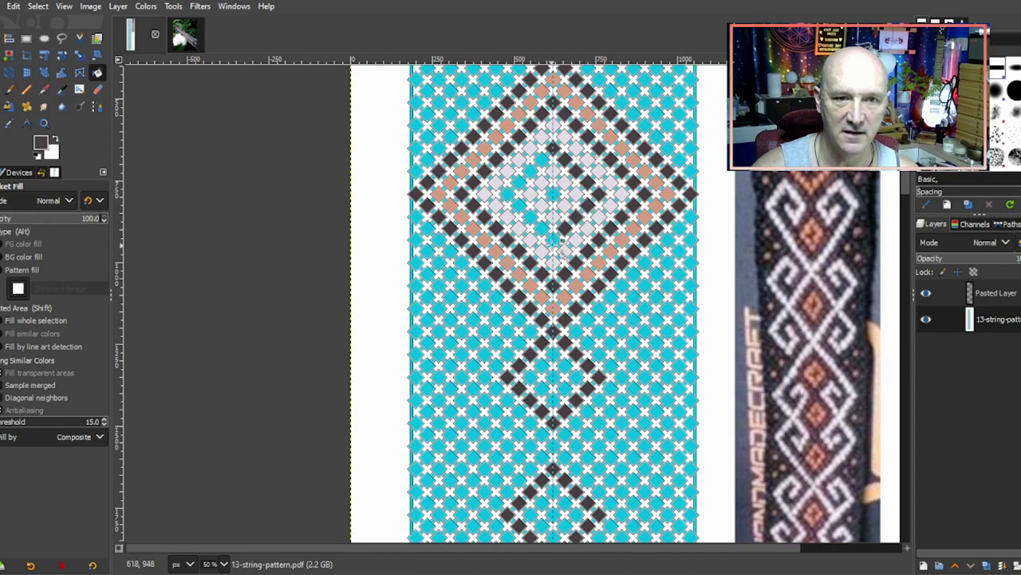
left_click(552, 237)
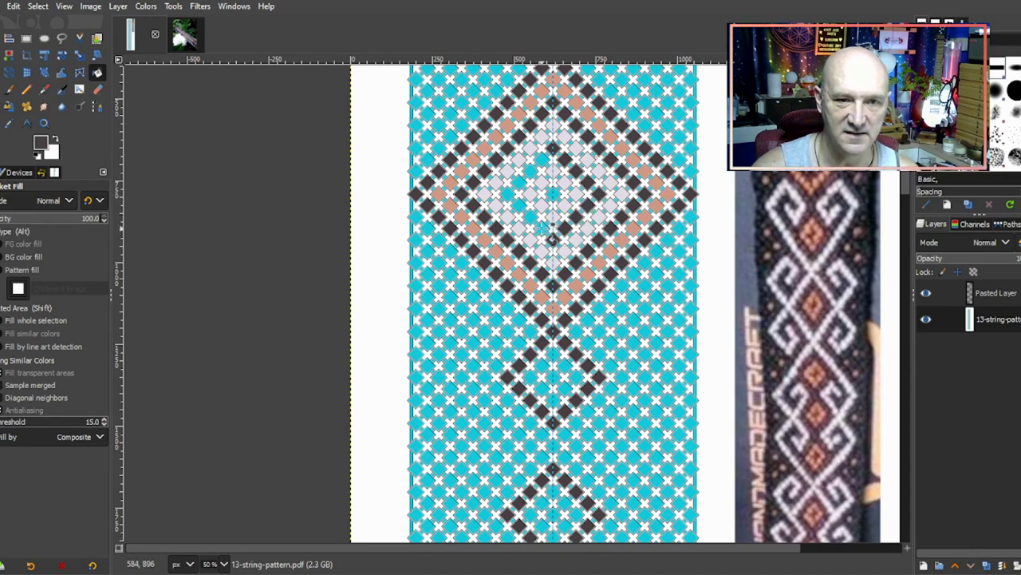
left_click(519, 204)
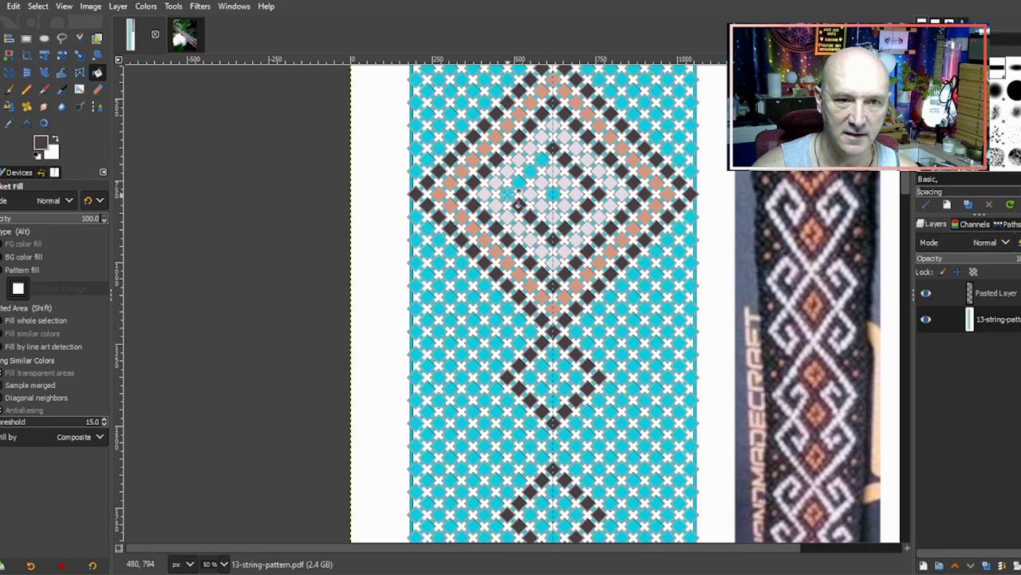
left_click(540, 164)
left_click(529, 132)
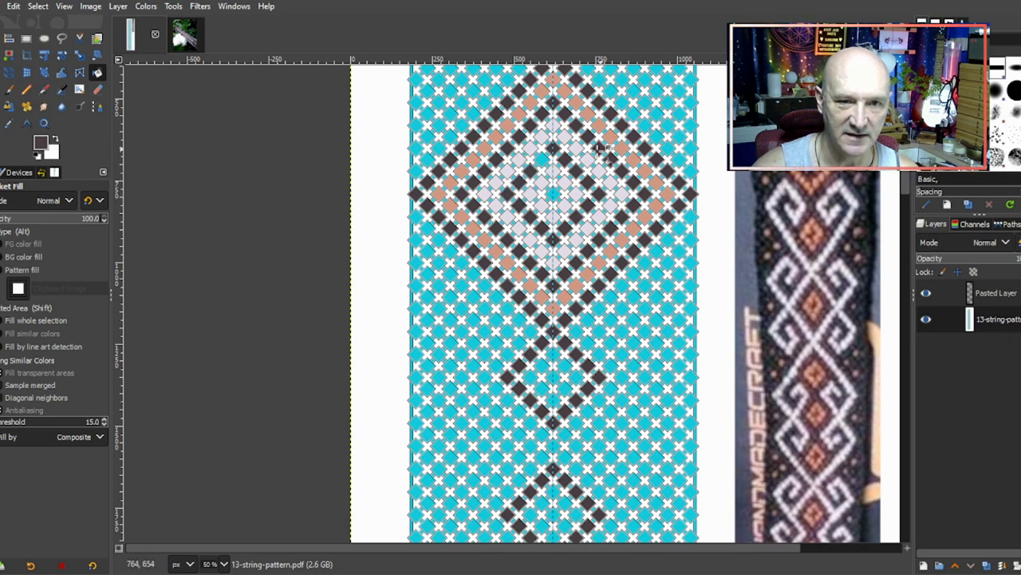
left_click(543, 160)
left_click(556, 196)
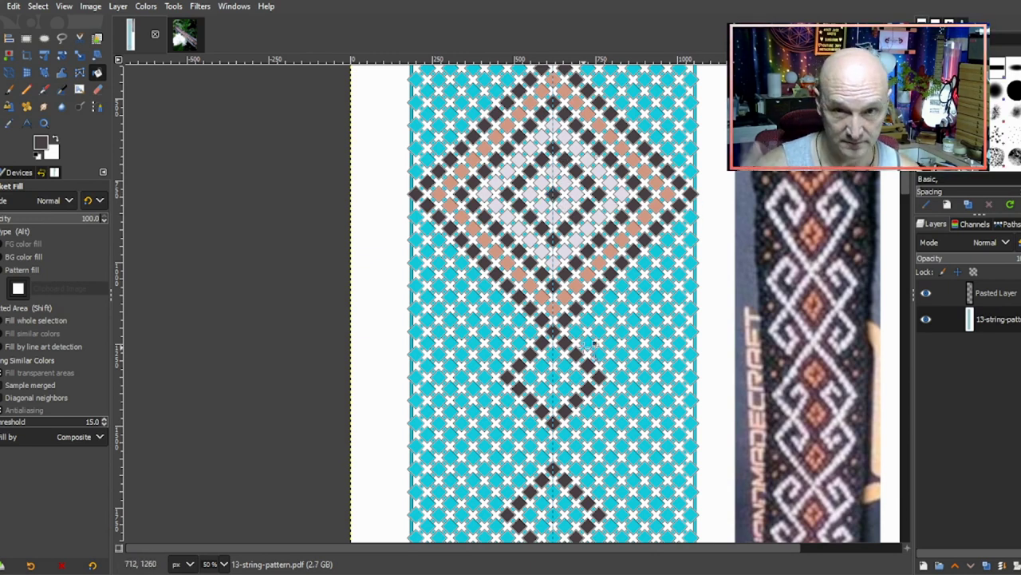
Step: Examine the layout of diamonds along the whole strip and compare it with the bracelet photo
scroll(542, 296, "down", 2)
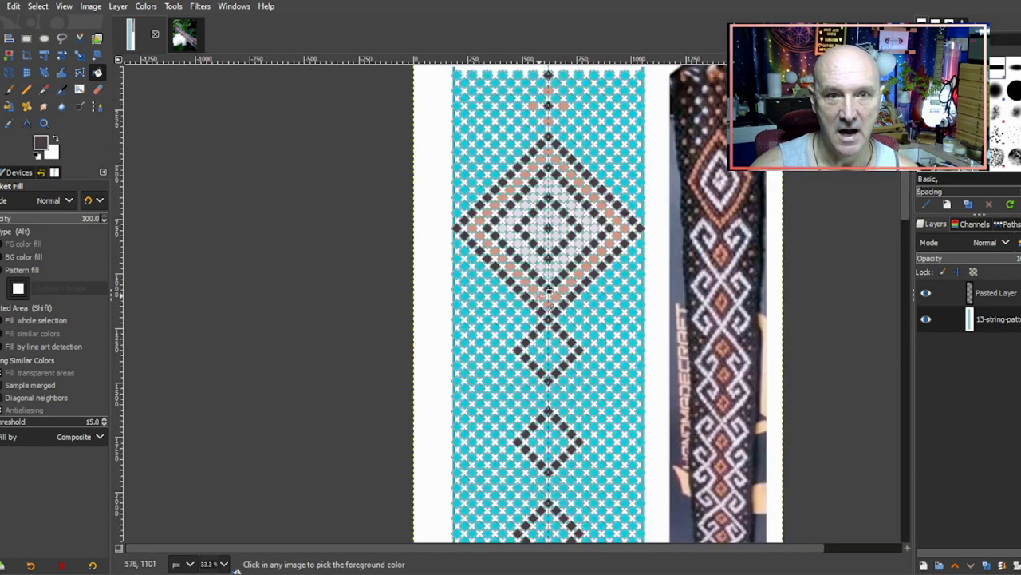
scroll(541, 263, "down", 5)
scroll(537, 246, "up", 5)
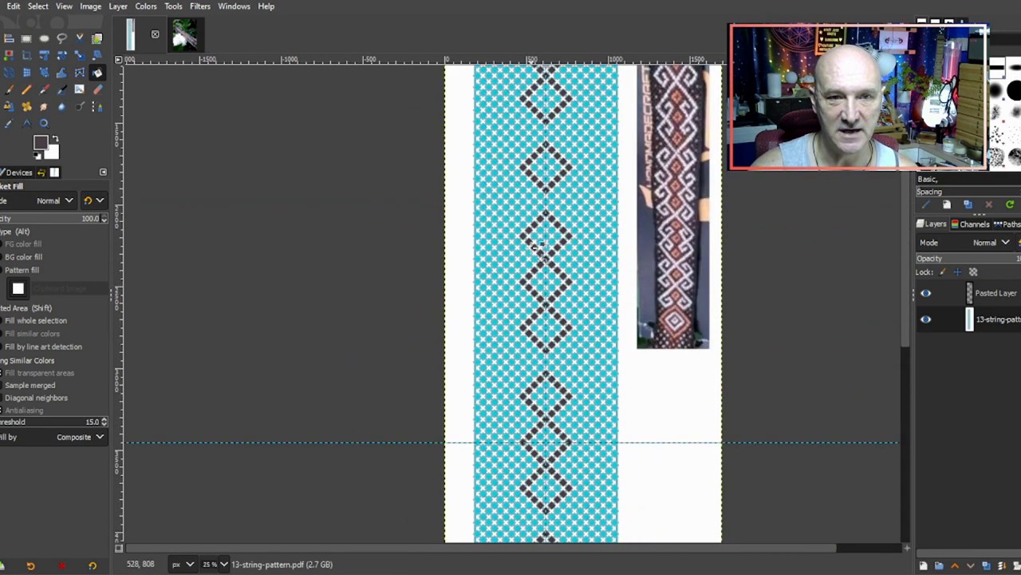
scroll(540, 251, "down", 4)
scroll(540, 247, "down", 1)
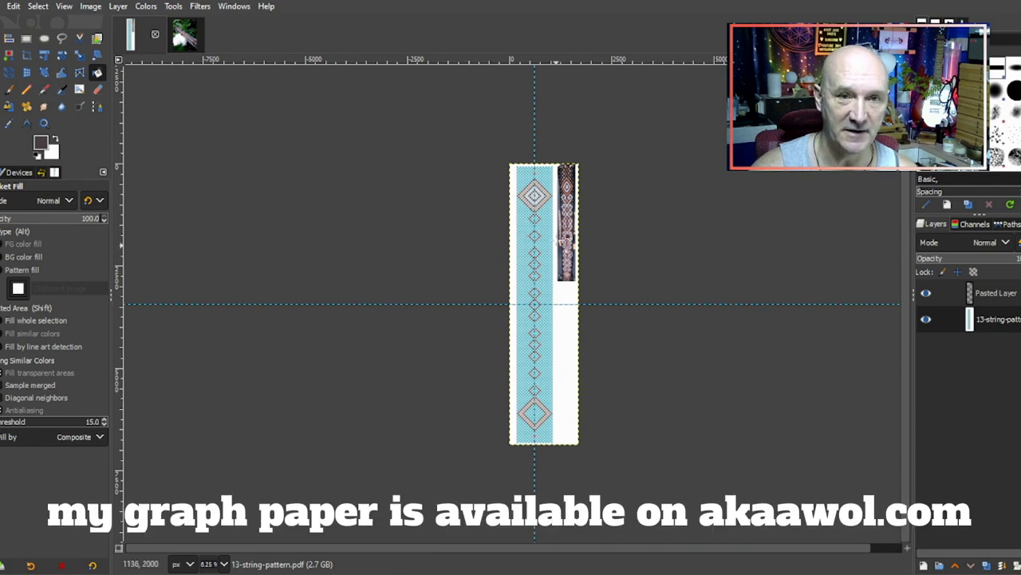
scroll(553, 312, "up", 1)
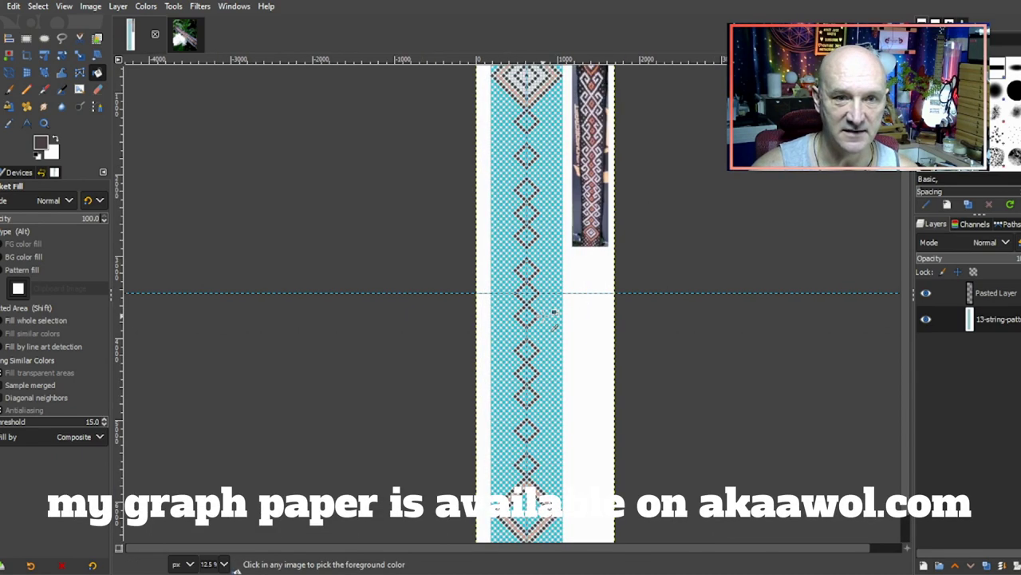
scroll(554, 313, "up", 1)
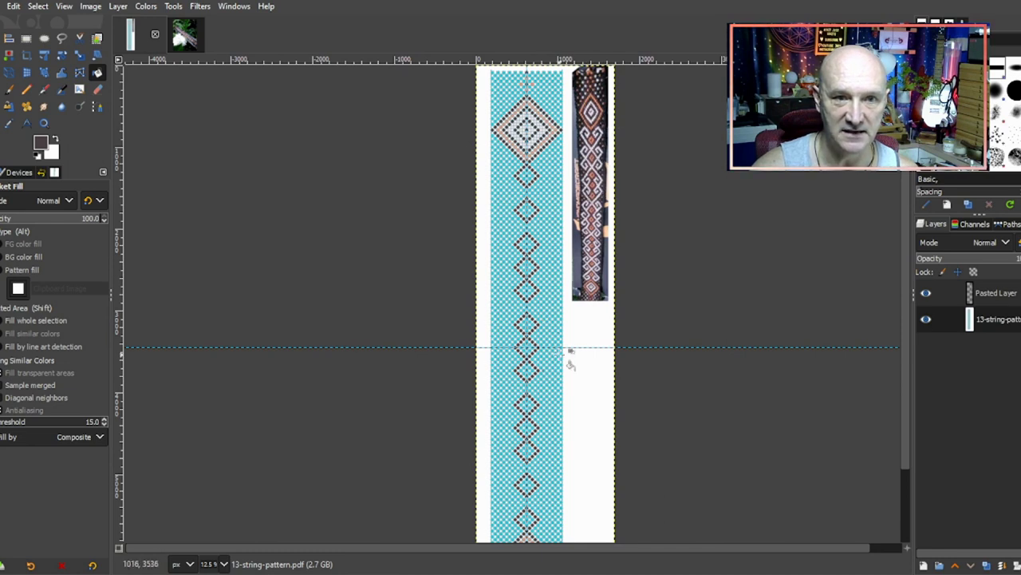
key("ctrl")
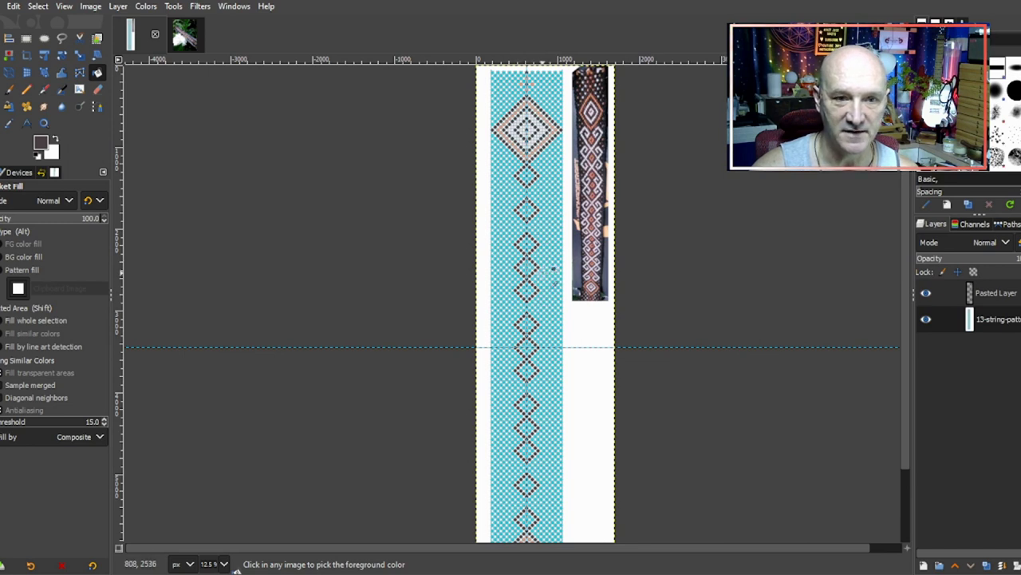
scroll(553, 269, "up", 1)
scroll(554, 270, "up", 2)
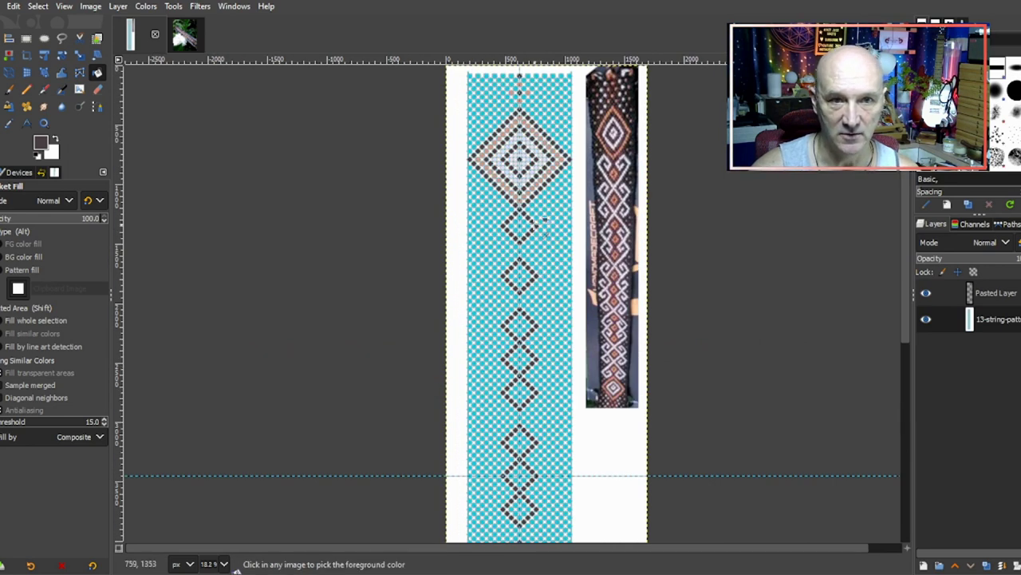
Step: Sample the off-white and fill the inner hook of the scroll on the right side of the first small diamond
scroll(537, 219, "up", 1)
scroll(543, 213, "up", 2)
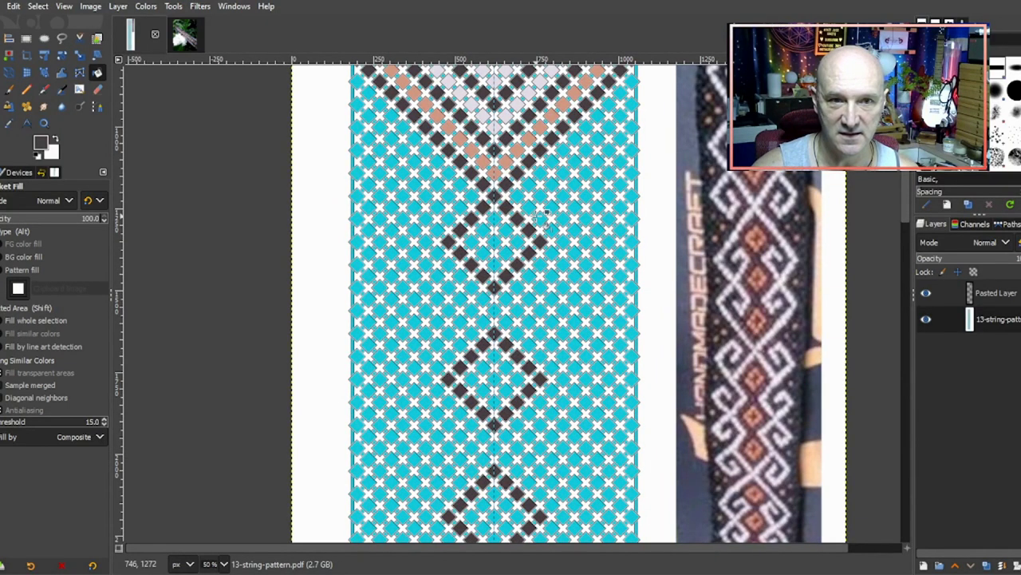
scroll(540, 217, "up", 3)
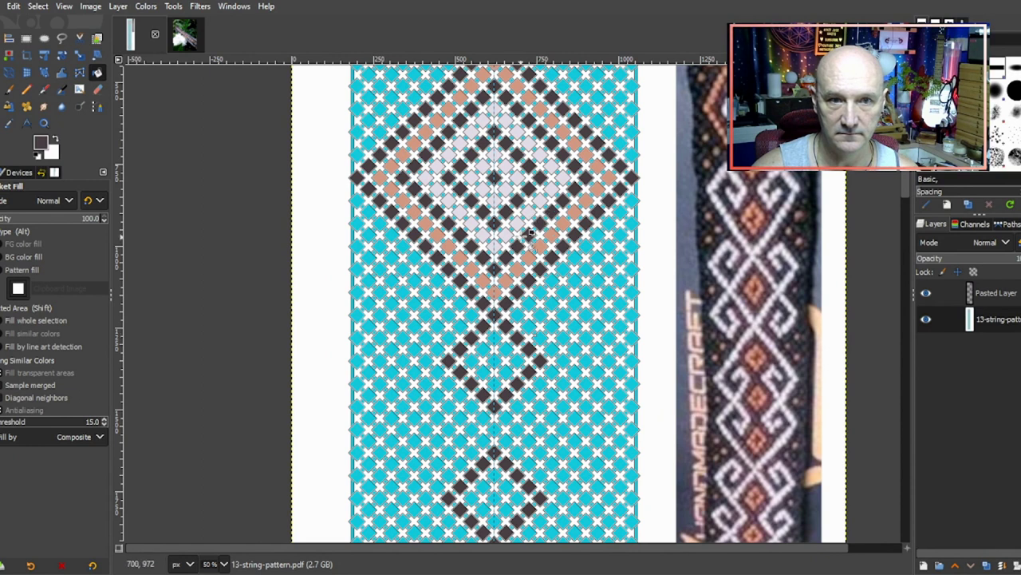
left_click(505, 243, "ctrl")
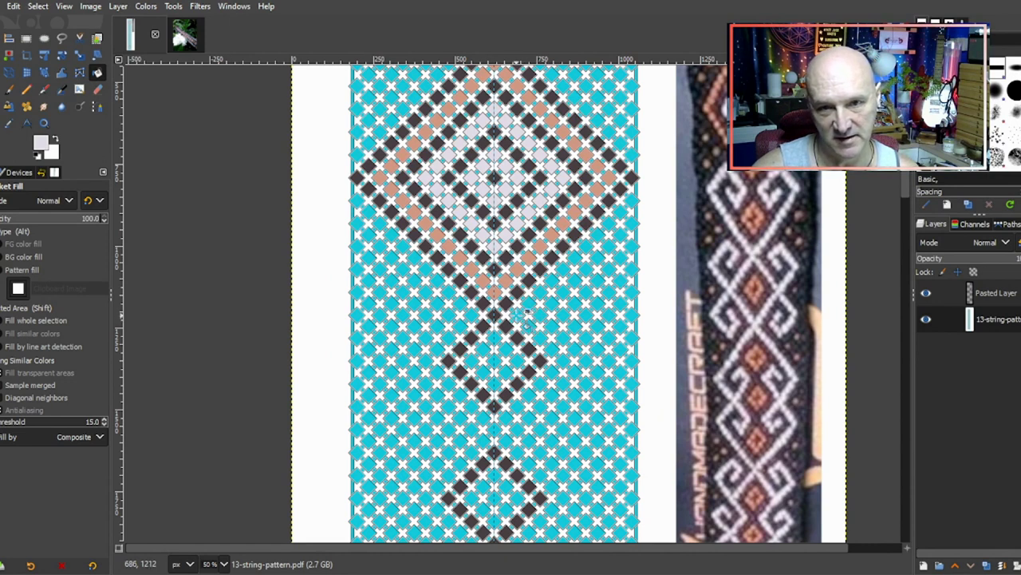
mouse_move(520, 317)
left_mouse_down()
mouse_move(536, 333)
mouse_move(551, 329)
mouse_move(556, 282)
left_mouse_up()
Step: Fill the knots inside the scroll's curl with dark brown, extending from the first small diamond's right corner
left_click(548, 349, "ctrl")
left_click_drag(550, 345, 589, 332)
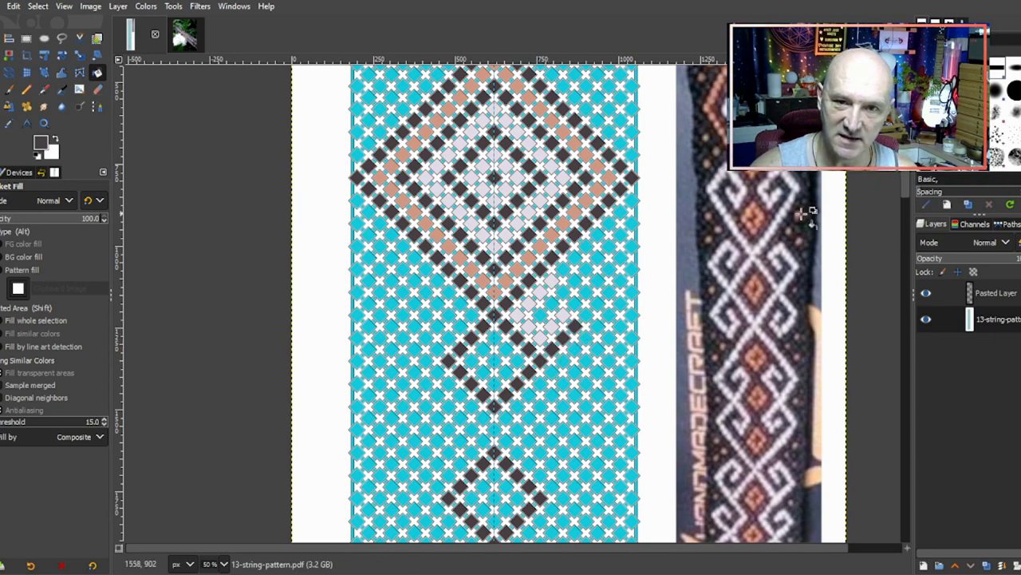
mouse_move(592, 317)
left_mouse_down()
mouse_move(573, 292)
mouse_move(547, 316)
left_mouse_up()
Step: Fill the scroll's outer curve with off-white, over the curl and diagonally down to the centre line below the first small diamond
left_click(565, 279, "ctrl")
left_click(575, 276)
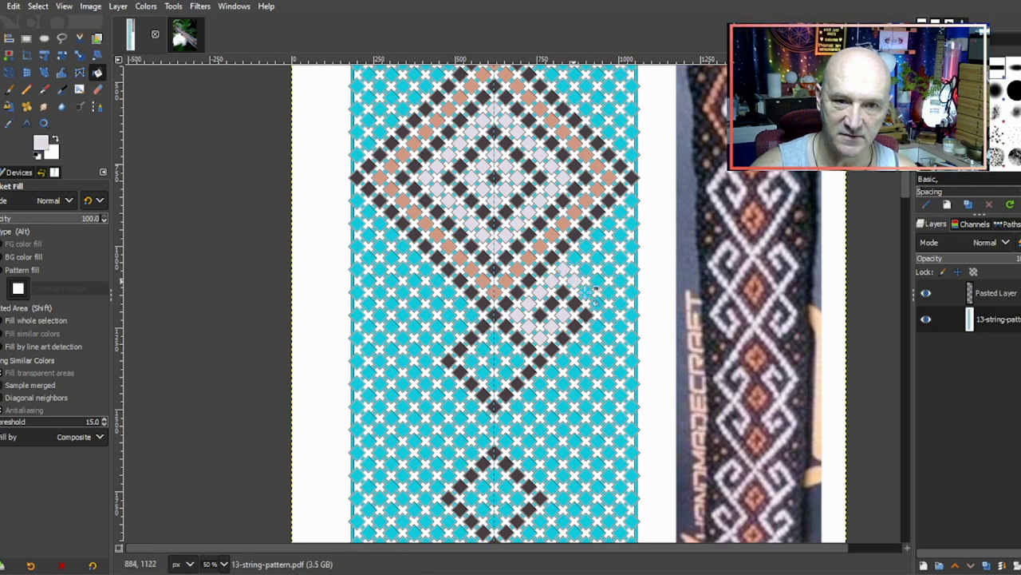
left_click(599, 301)
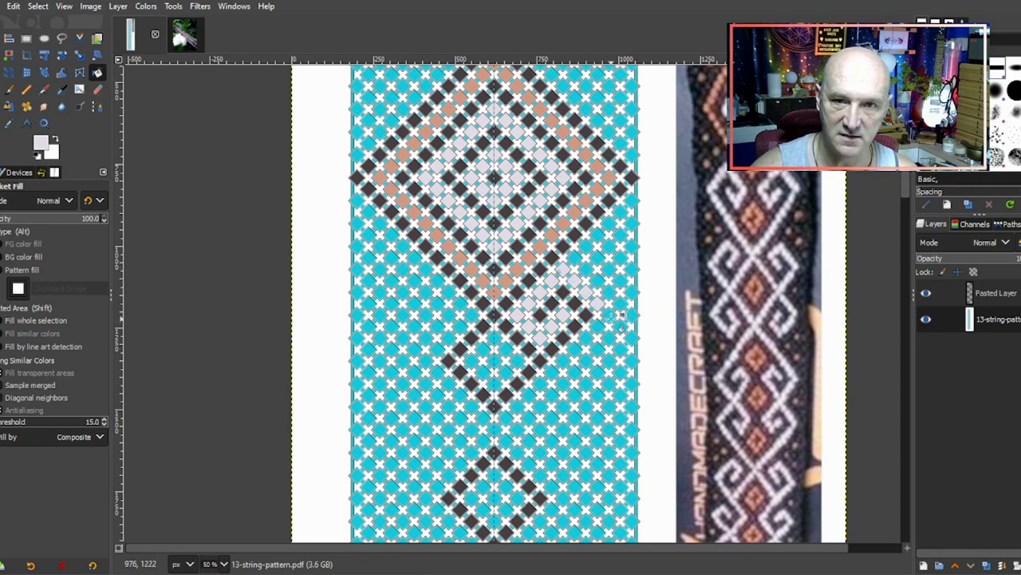
left_click(585, 346)
left_click(547, 381)
left_click(545, 385)
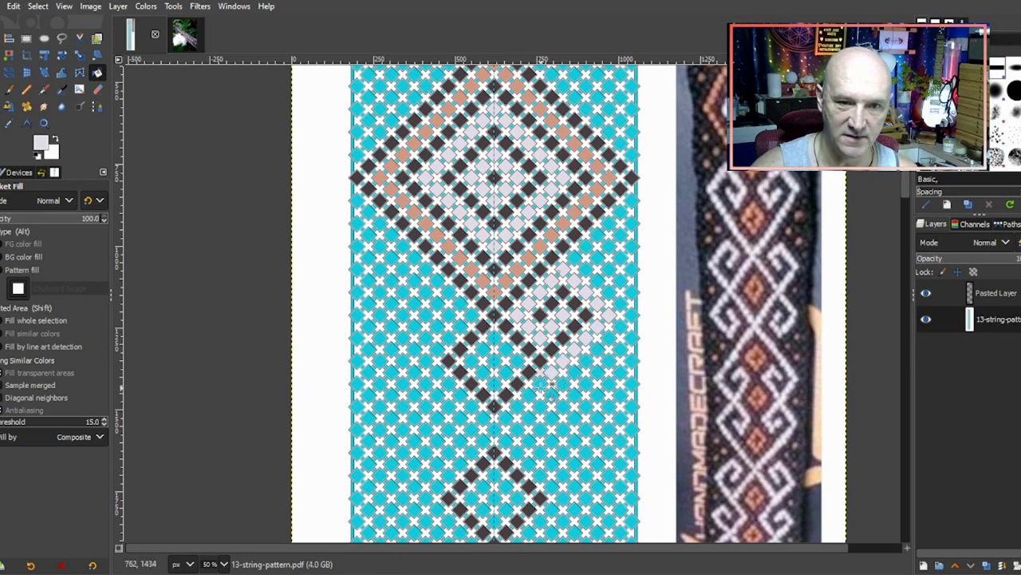
left_click(526, 396)
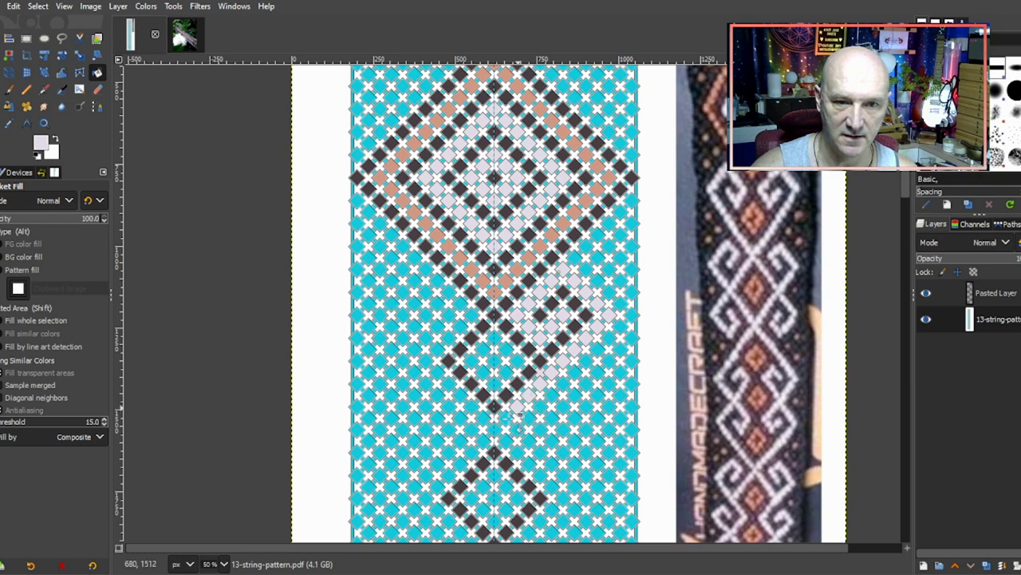
left_click(591, 373)
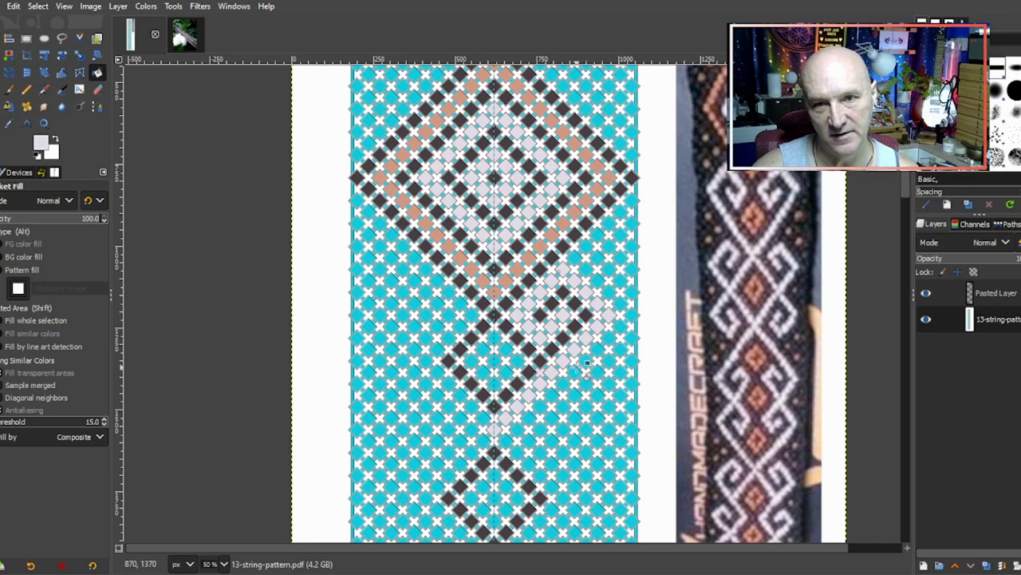
Step: Outline the outside of the off-white scroll with dark brown, from the large diamond around the pattern's right edge and back down
left_click(571, 252, "ctrl")
left_click(582, 263)
left_click(608, 289)
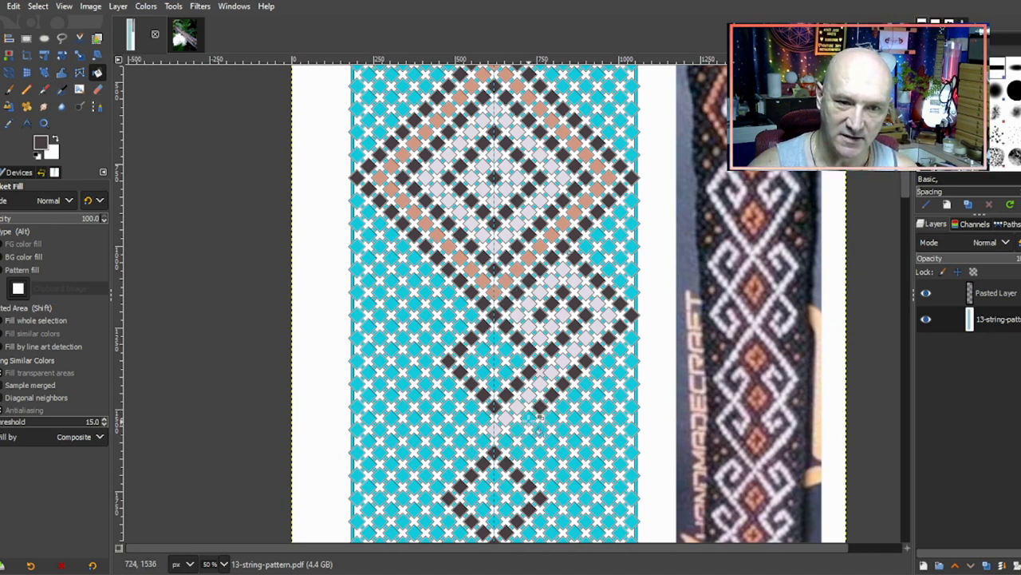
Step: Sample the off-white and fill a diagonal of knots from the centre line along the second small diamond's upper right edge
key("ctrl")
left_click(497, 431, "ctrl")
left_click(518, 448)
left_click(528, 459)
left_click(539, 469)
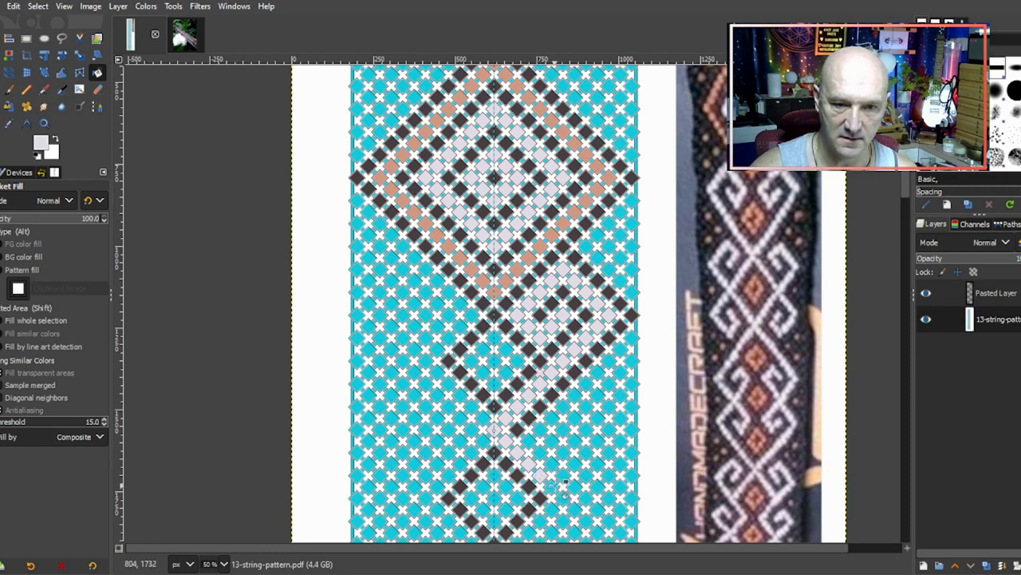
Step: Fill the second small diamond's lower right border and the hooked curl beside its upper right edge with off-white, following the photo
scroll(587, 443, "down", 3)
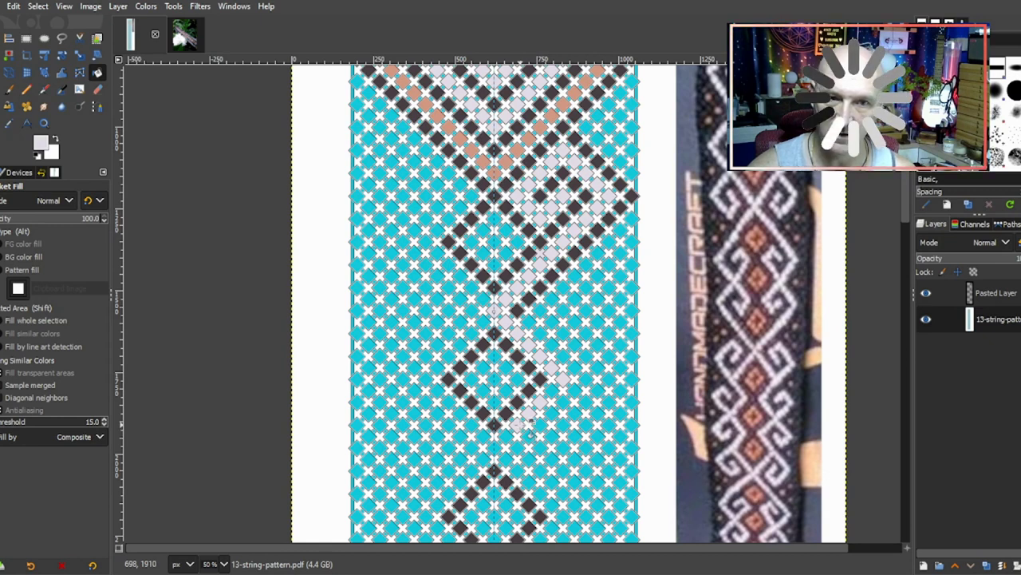
scroll(762, 288, "up", 3)
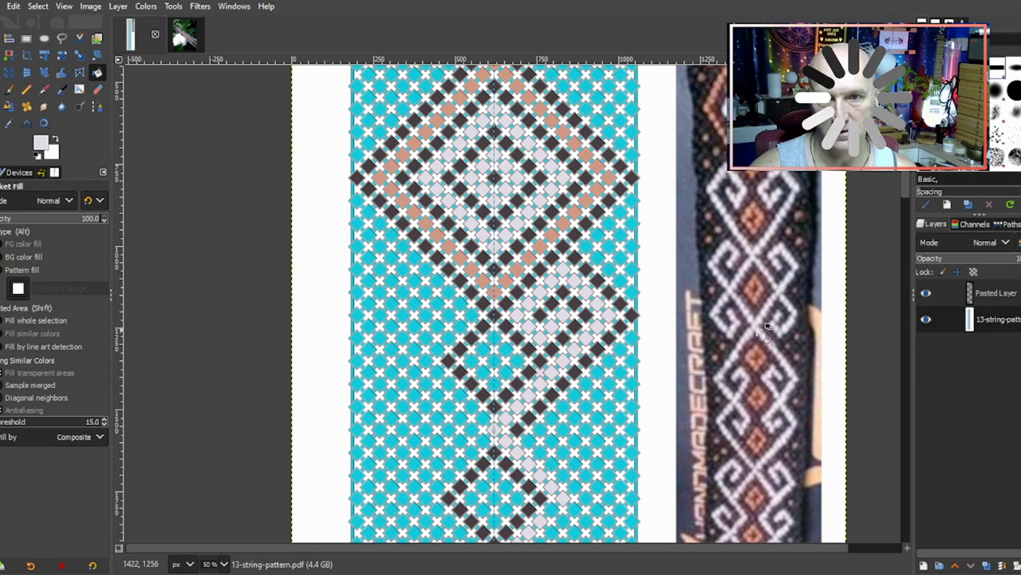
scroll(750, 324, "down", 3)
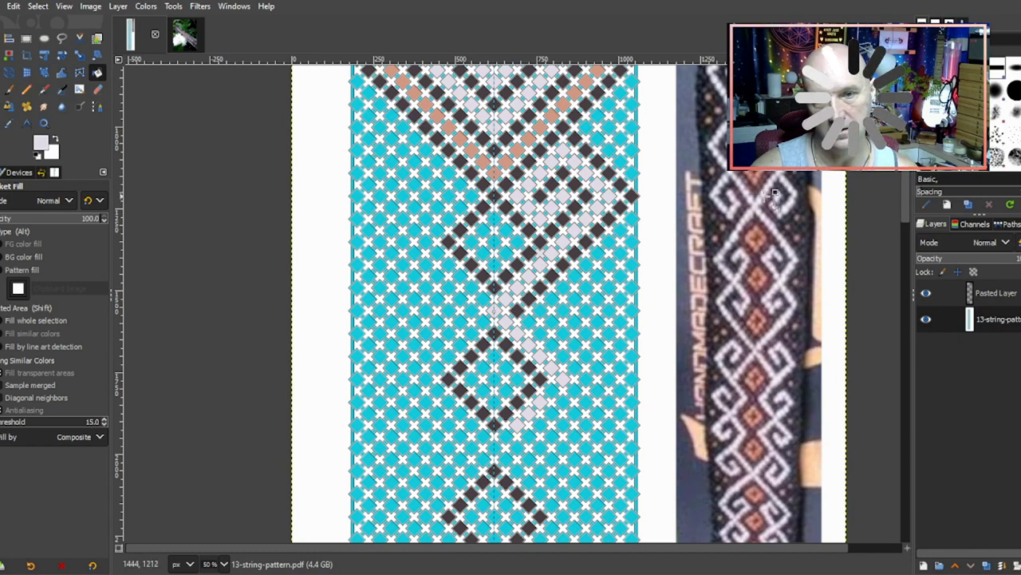
scroll(773, 224, "up", 7)
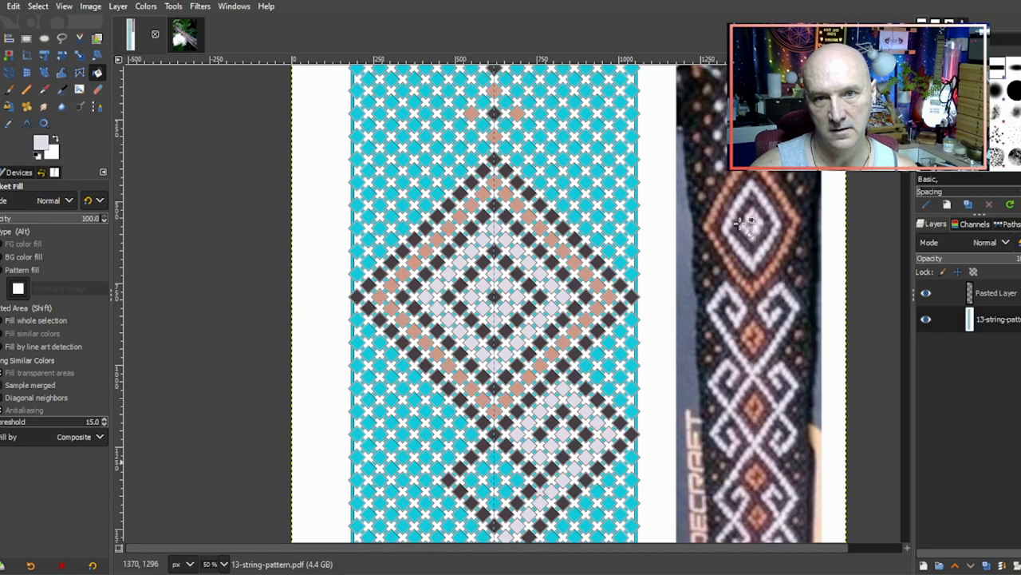
scroll(783, 229, "down", 3)
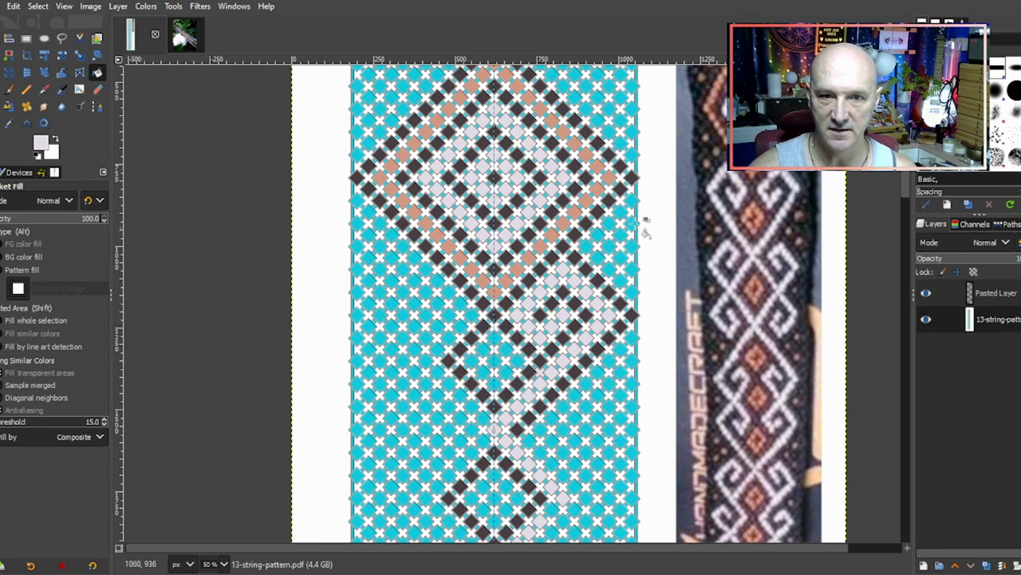
scroll(554, 399, "down", 3)
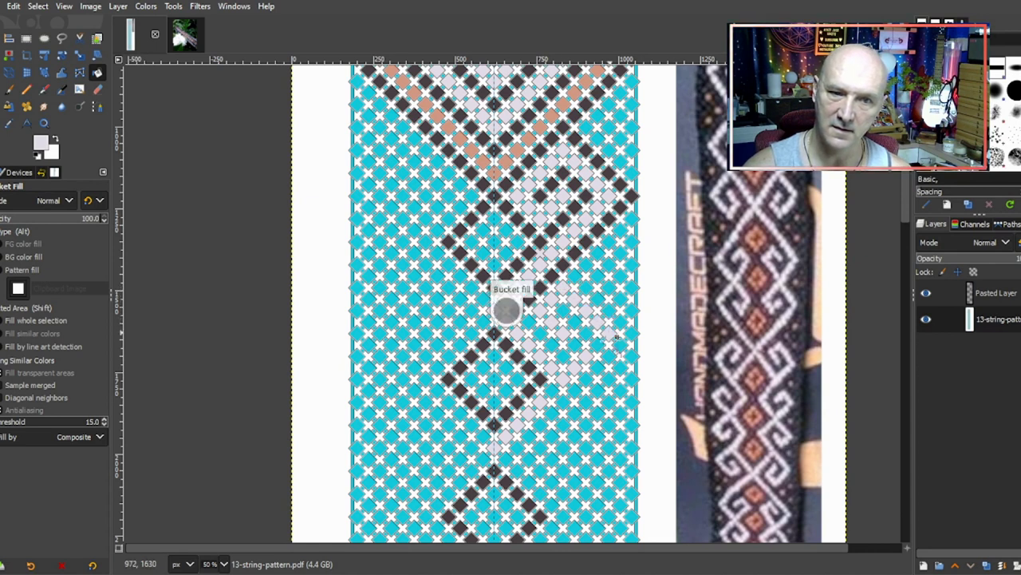
Step: Sample the dark brown and fill the knots inside the off-white curl beside the second small diamond's upper right edge
left_click(529, 309, "ctrl")
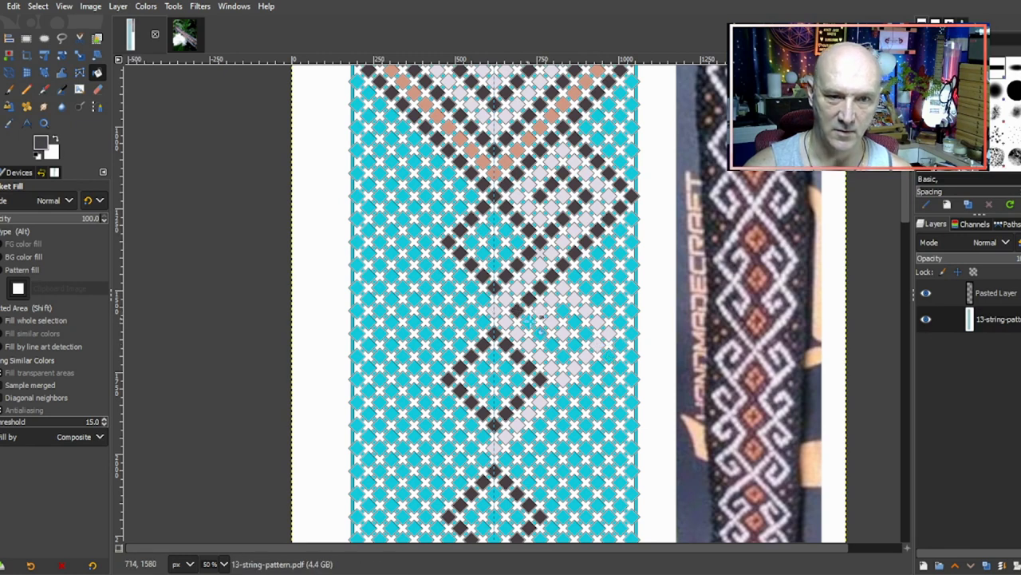
left_click(556, 343)
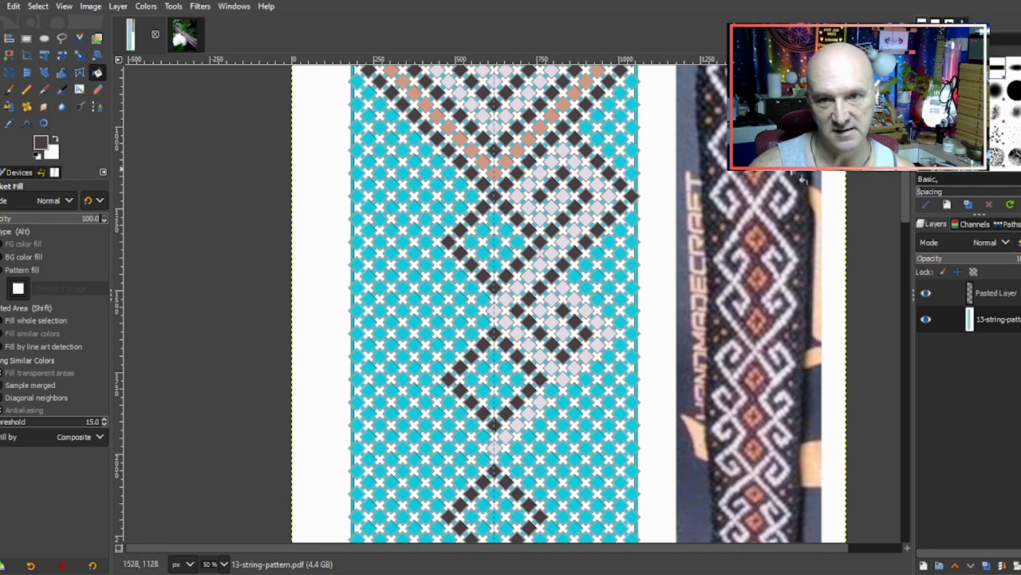
scroll(782, 228, "up", 3)
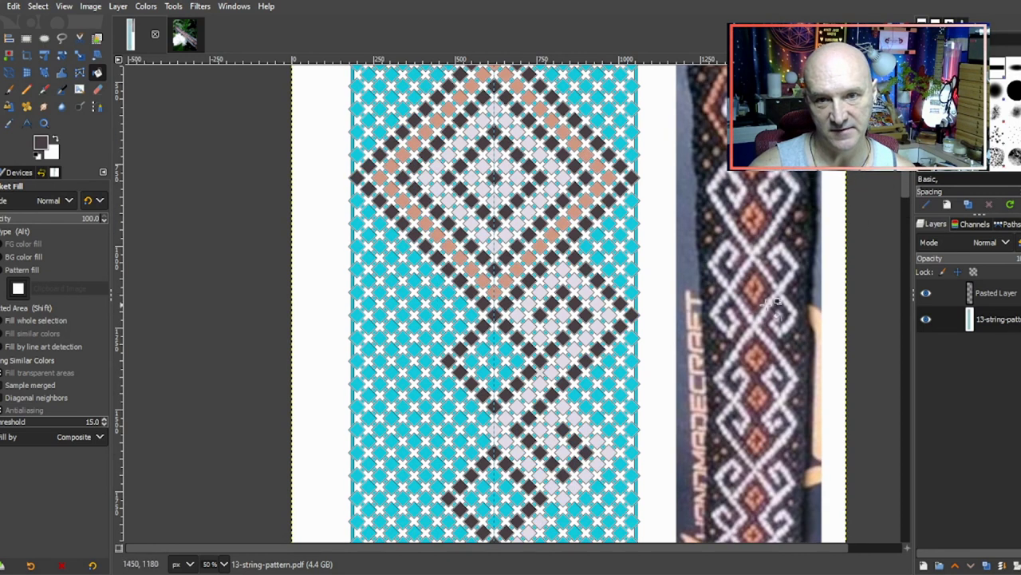
scroll(775, 311, "down", 3)
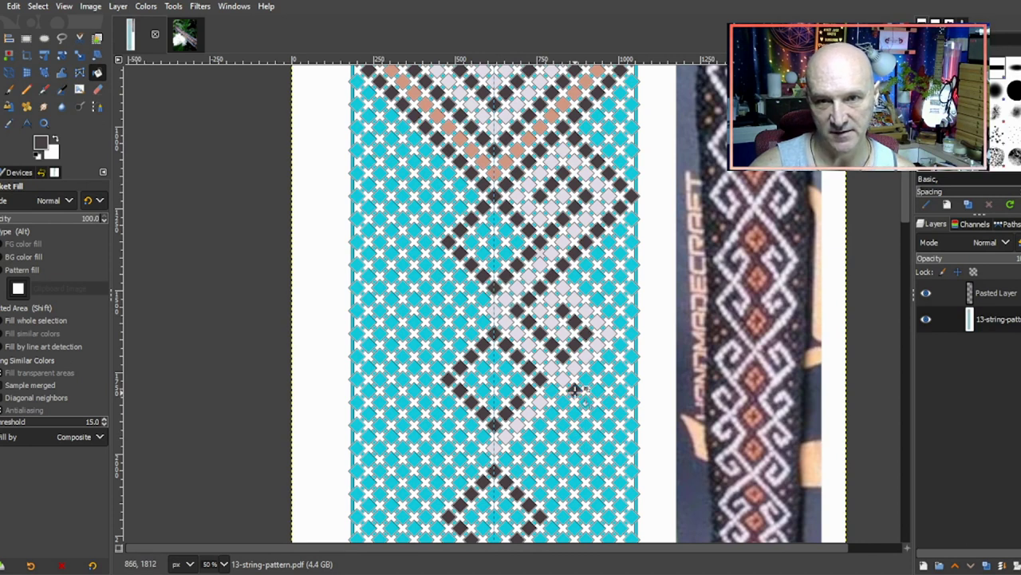
Step: Sample the off-white and fill the mirrored lower curl, starting from the second small diamond's right side and hooking back inward
left_click(571, 385, "ctrl")
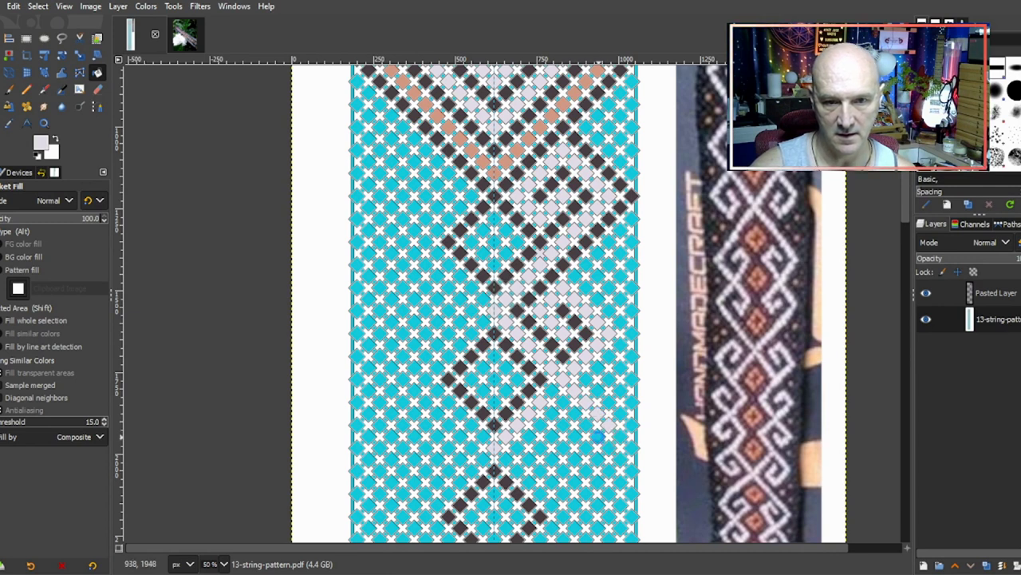
left_click(586, 449)
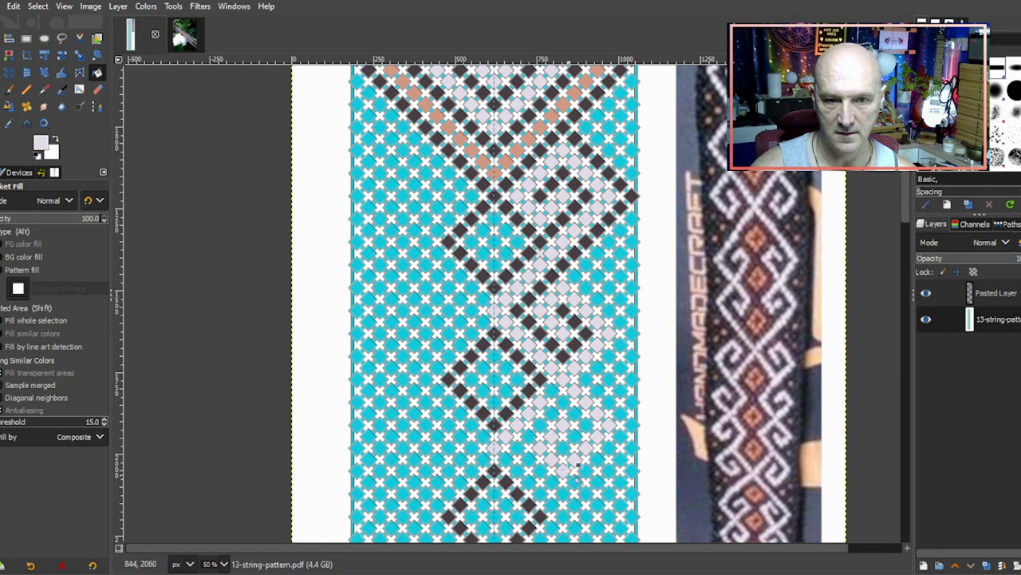
scroll(576, 403, "down", 1)
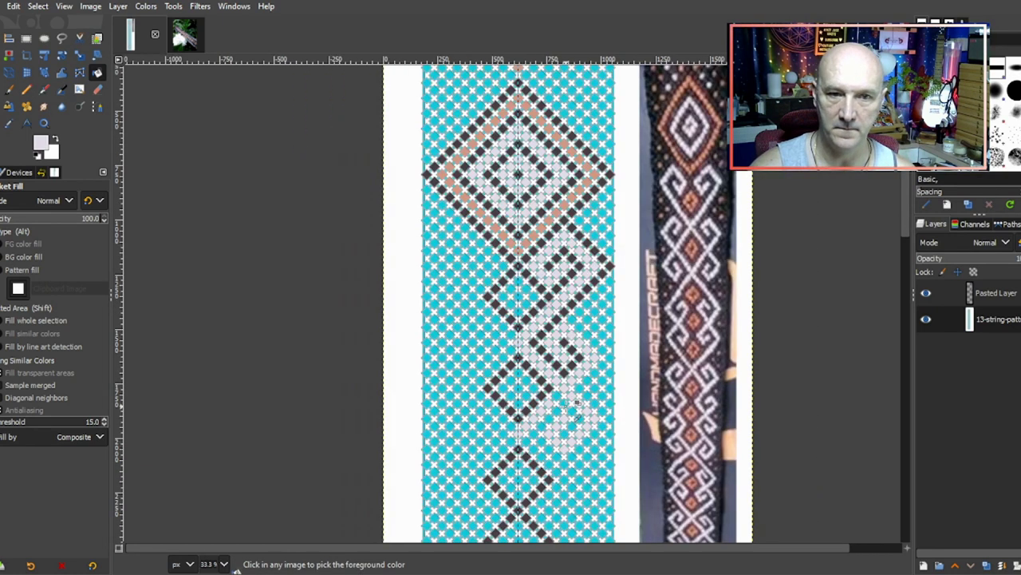
scroll(571, 457, "up", 1)
scroll(582, 451, "up", 2)
scroll(592, 444, "down", 1)
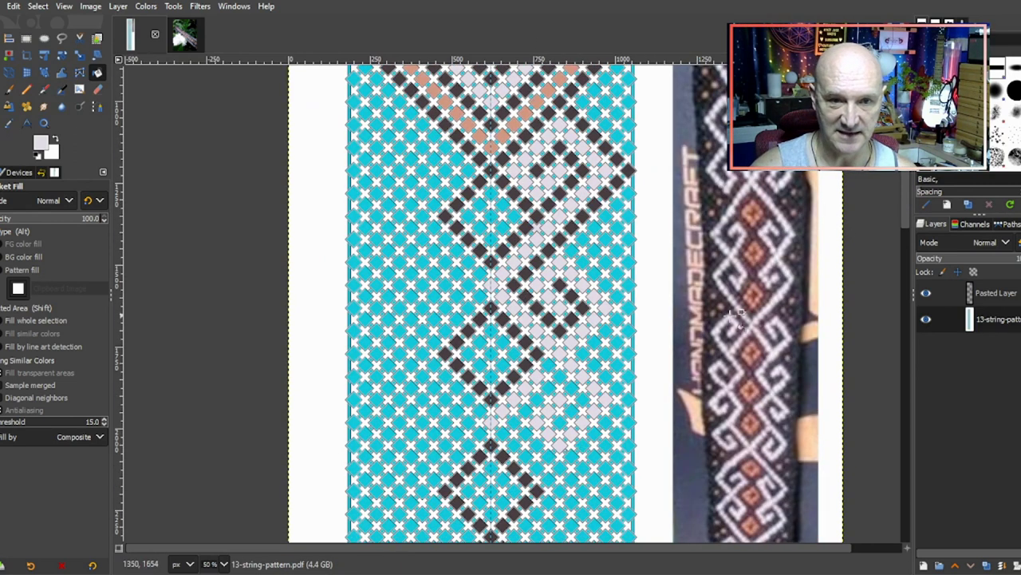
Step: Fill the lower curl's inside and lower left border with dark brown, and the diagonal along the third small diamond's upper right edge with off-white
scroll(553, 433, "up", 2)
scroll(553, 432, "down", 2)
scroll(551, 432, "up", 2)
scroll(492, 447, "down", 2)
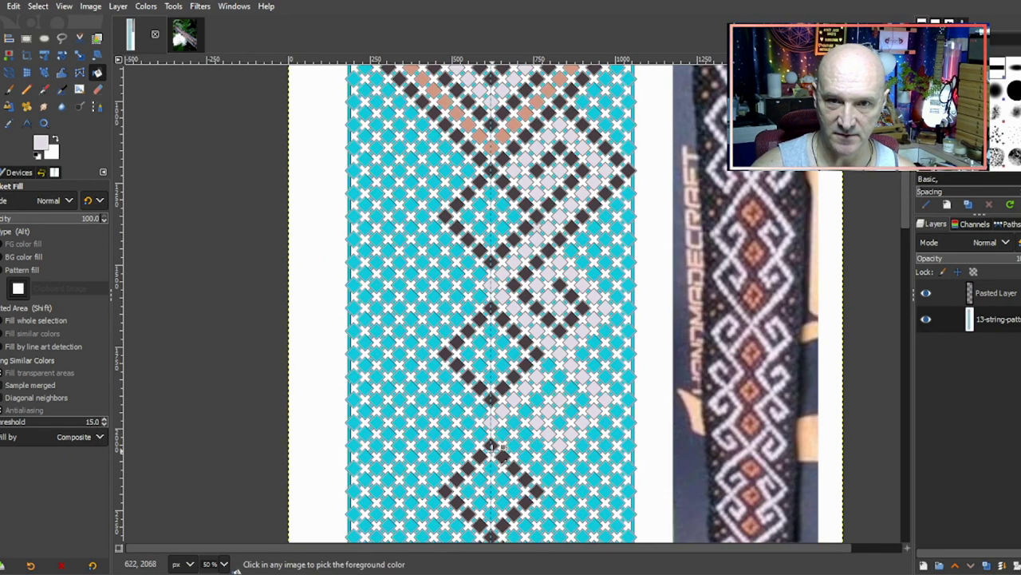
left_click(492, 447, "ctrl")
scroll(493, 447, "up", 2)
scroll(559, 467, "down", 2)
scroll(595, 339, "up", 2)
scroll(561, 461, "down", 2)
left_click(560, 466)
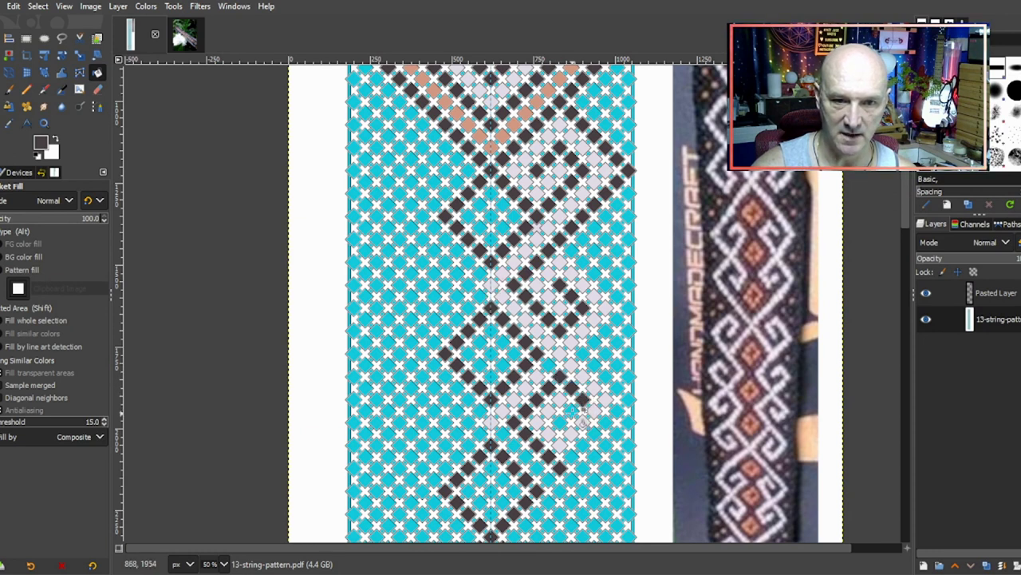
left_click(549, 372, "ctrl")
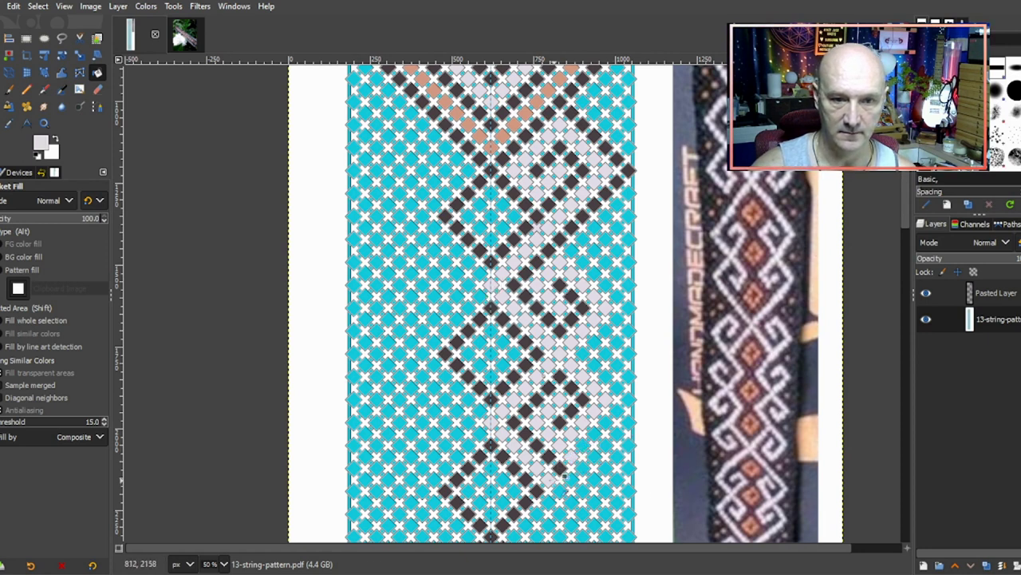
Step: Outline the outside of both off-white curls with dark brown, from beside the third small diamond up along the pattern's right edge
left_click(561, 474, "ctrl")
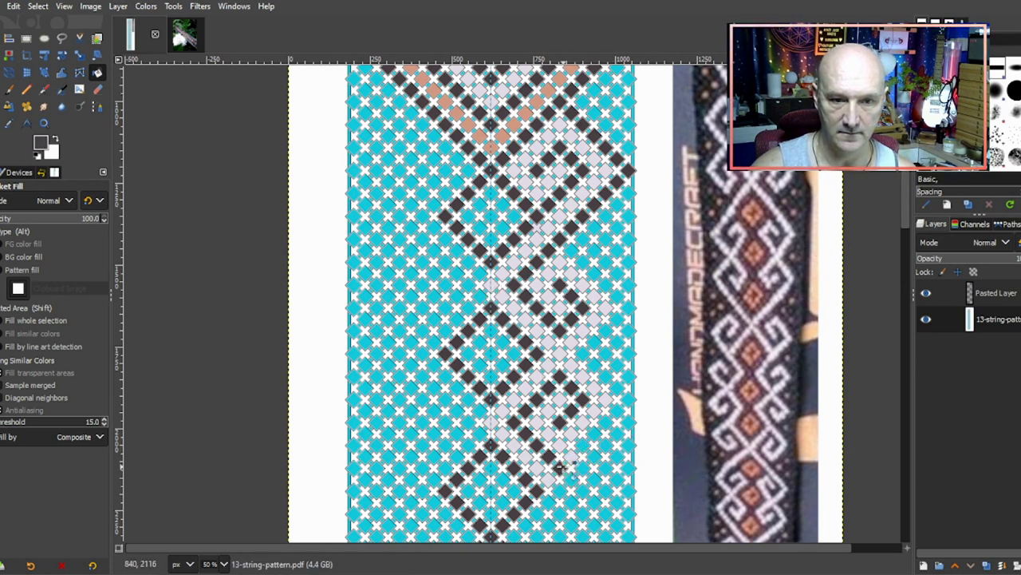
left_click(595, 433)
left_click(609, 421)
left_click(619, 409)
left_click(619, 386)
left_click(607, 375)
left_click(596, 363)
left_click(595, 342)
left_click(607, 329)
left_click(620, 318)
left_click(630, 306)
left_click(619, 294)
left_click(597, 272)
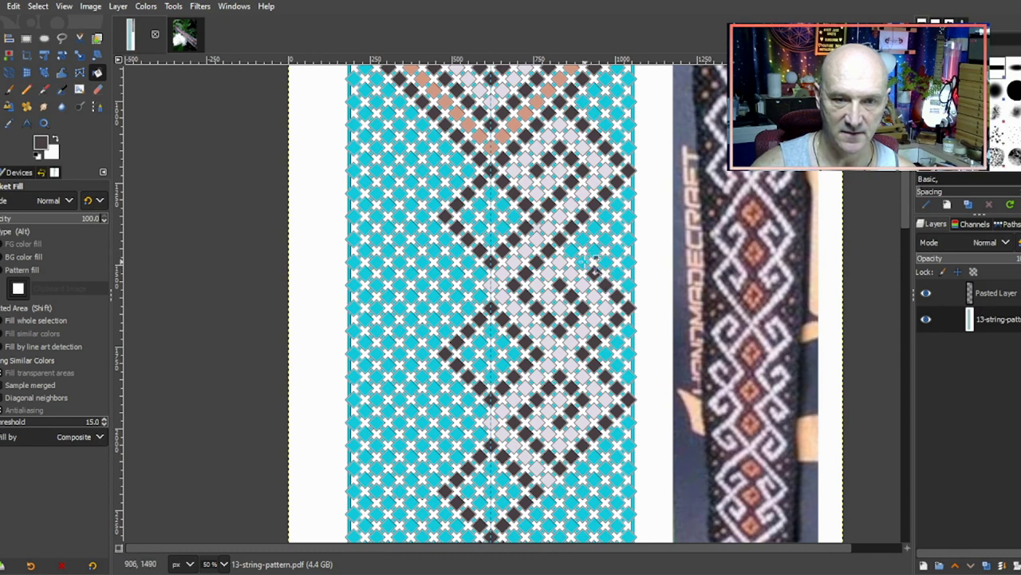
left_click(594, 234)
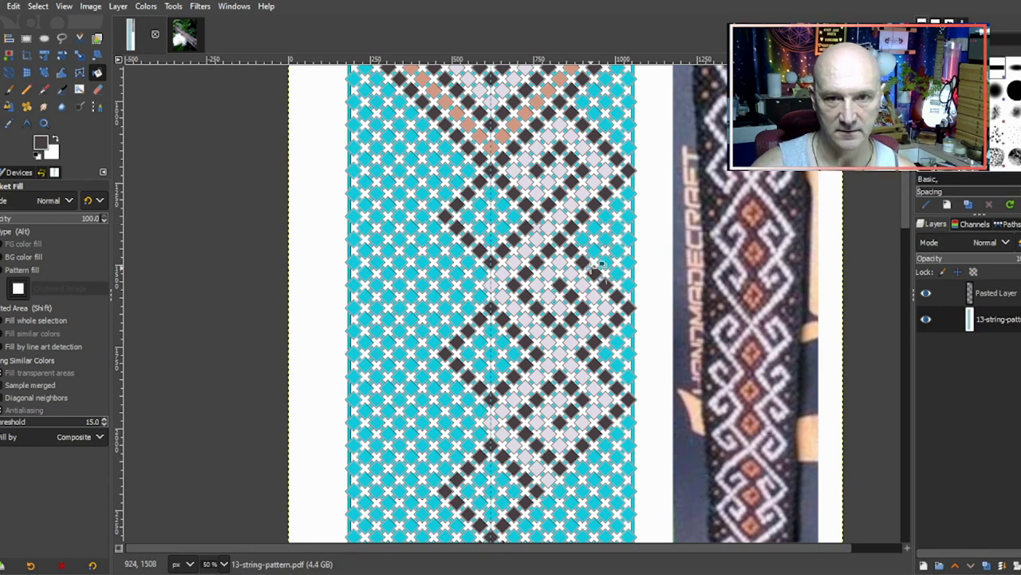
Step: Sample the peach and fill the ring of knots around the centre knot of the first small diamond
scroll(603, 265, "up", 3)
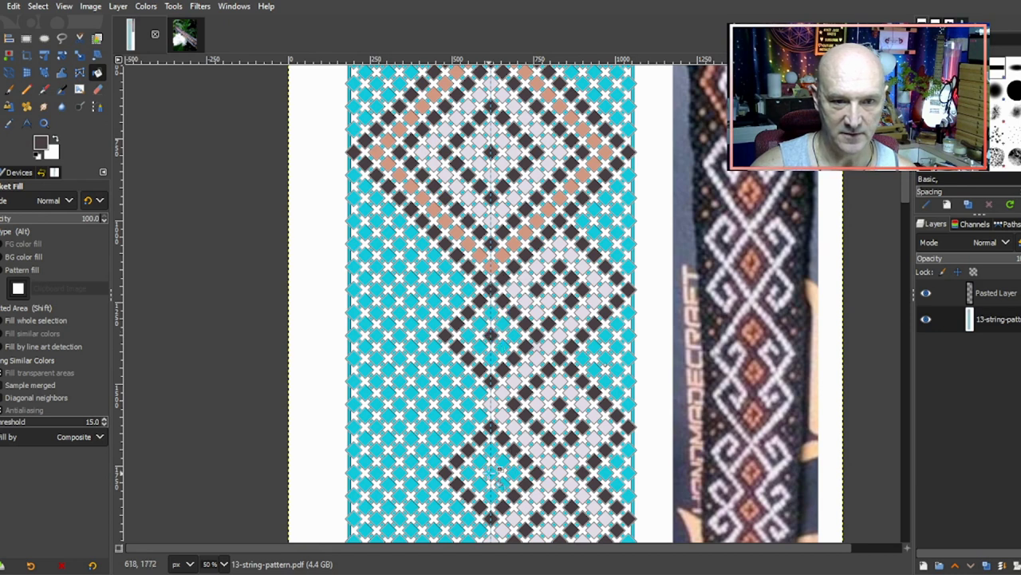
key("ctrl")
left_click(498, 264, "ctrl")
left_click(502, 318)
left_click(513, 336)
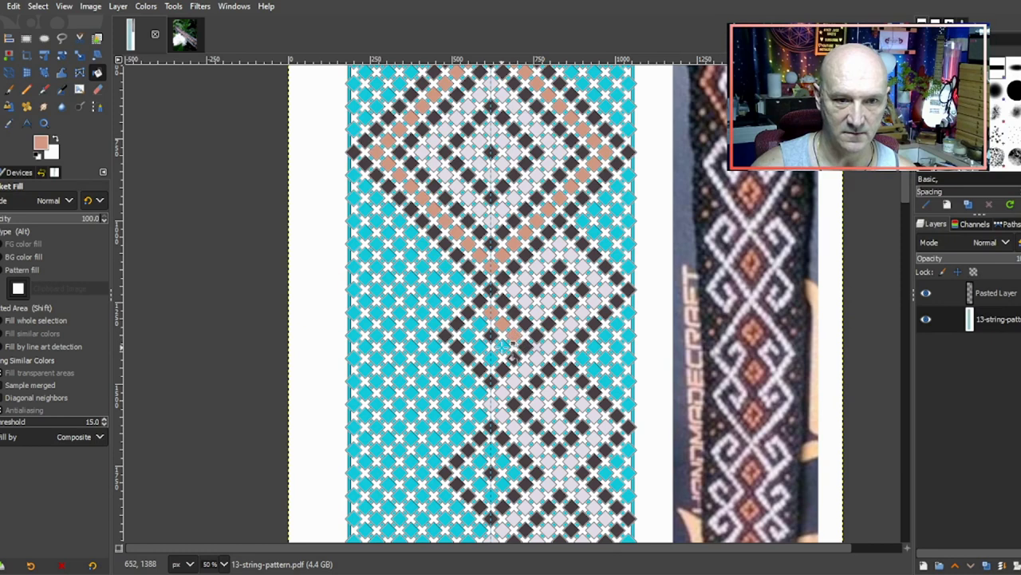
left_click(503, 347)
left_click(479, 331)
left_click(481, 347)
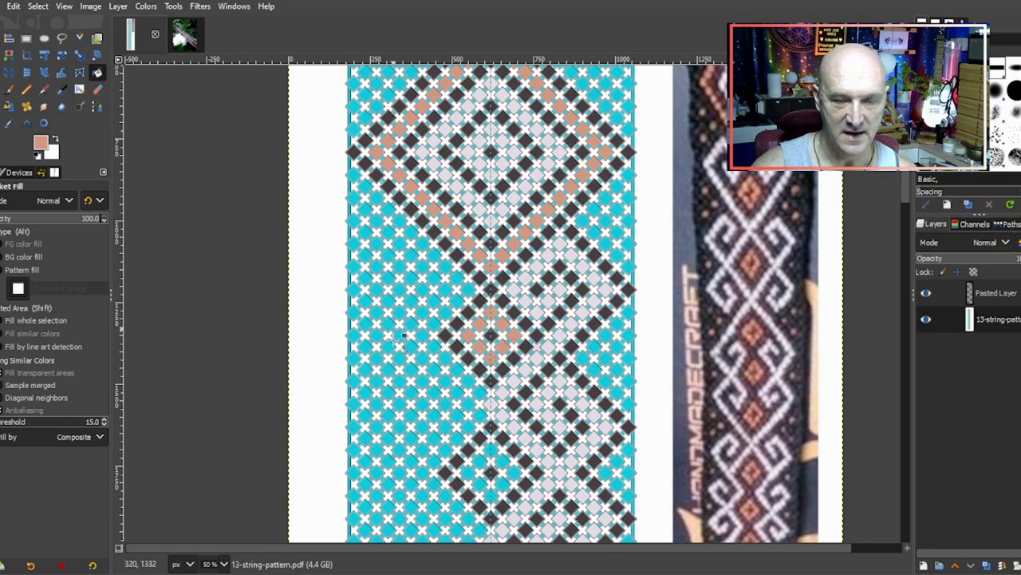
Step: Fill the ring of knots around the second small diamond's centre knot with peach
scroll(550, 330, "down", 3)
left_click_drag(495, 332, 515, 367)
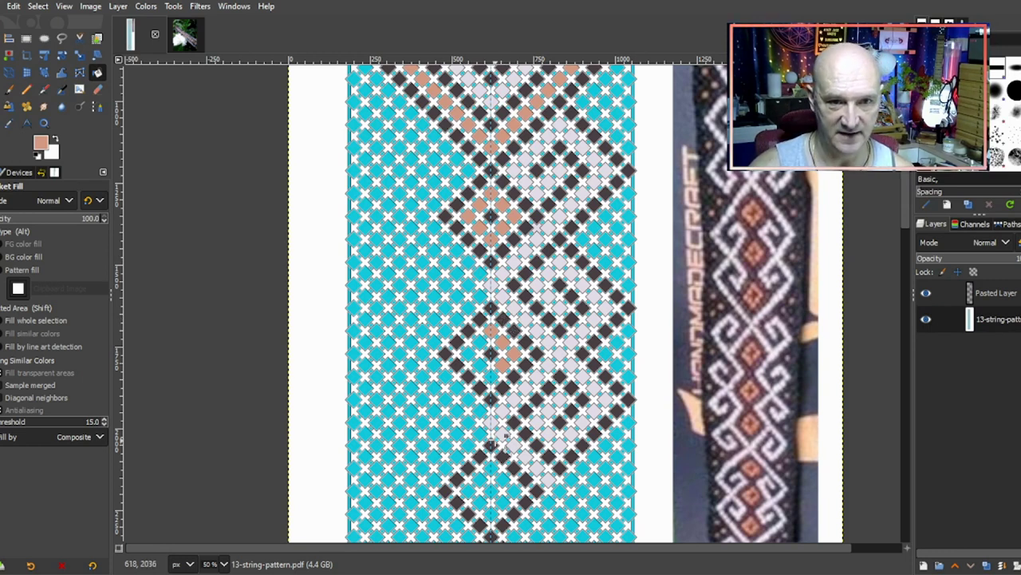
left_click_drag(485, 364, 476, 347)
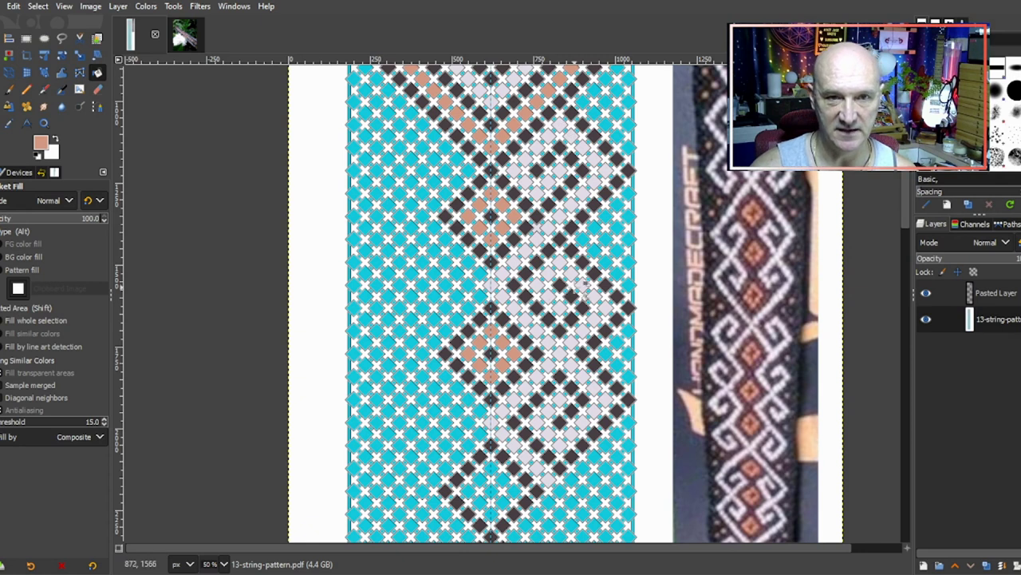
Step: Fill the small string squares right of the centre line with peach, linking the large diamond's peach border to the first small diamond's ring
scroll(581, 284, "up", 3)
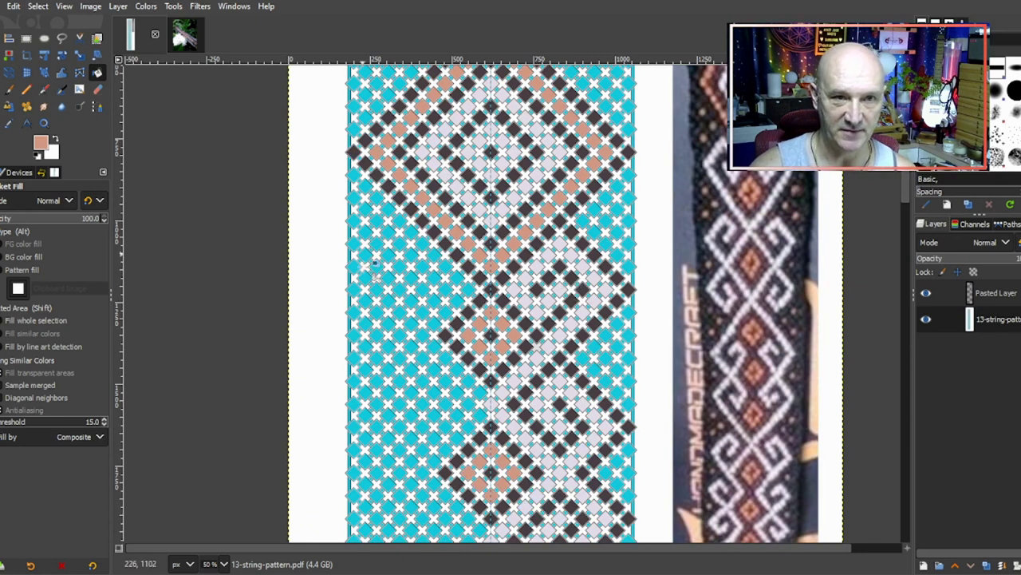
scroll(544, 394, "up", 2)
scroll(551, 395, "down", 2)
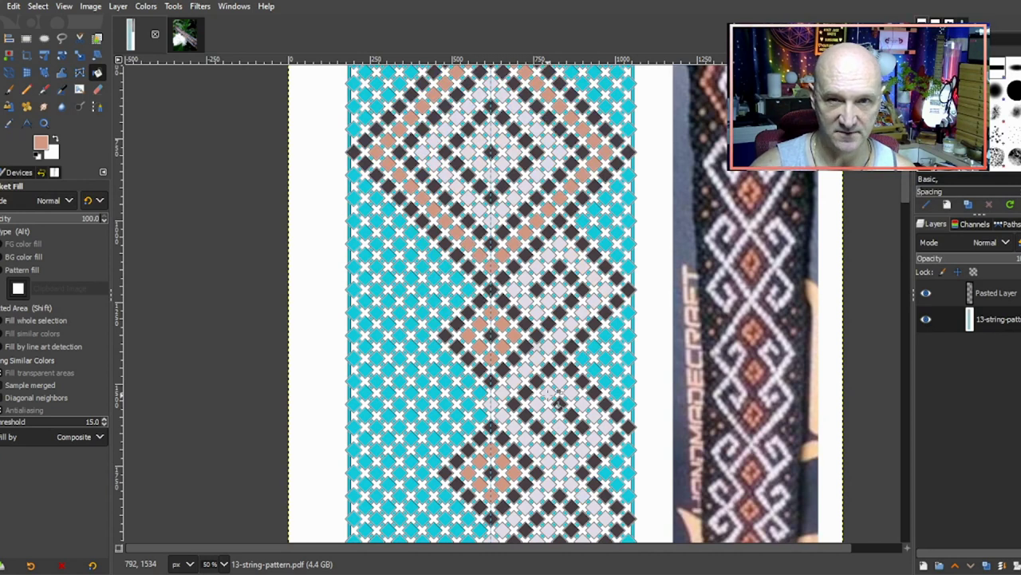
scroll(560, 395, "up", 3)
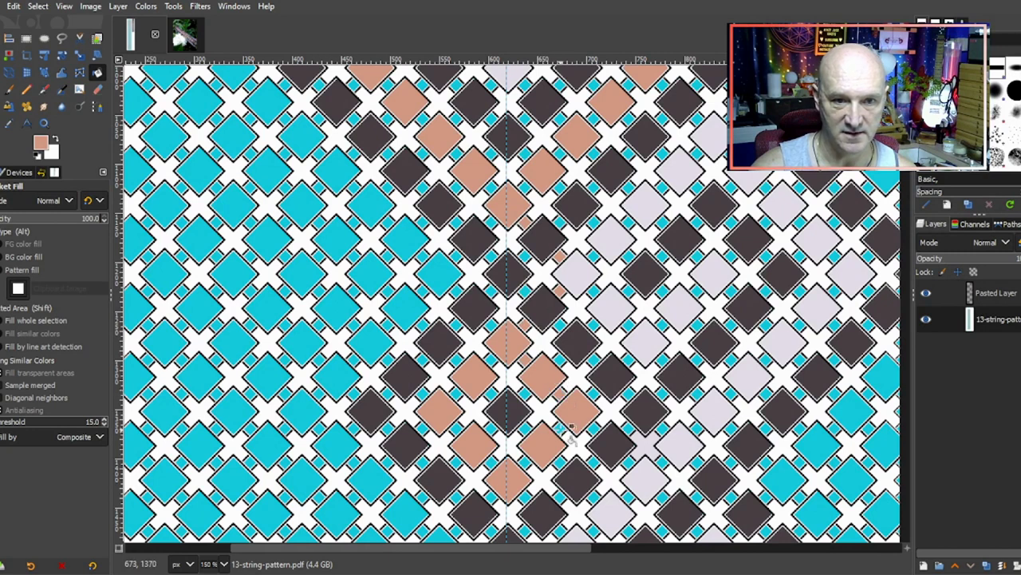
scroll(545, 419, "down", 3)
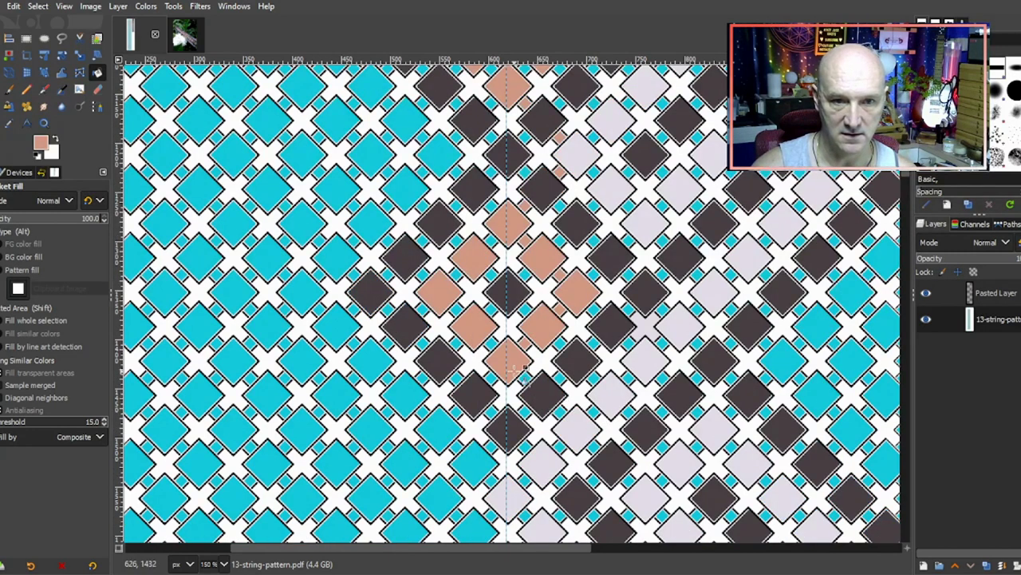
Step: Trace the string path right of the centre line with peach small squares, from the first small diamond's ring to the second's
scroll(524, 374, "down", 3)
scroll(523, 363, "down", 3)
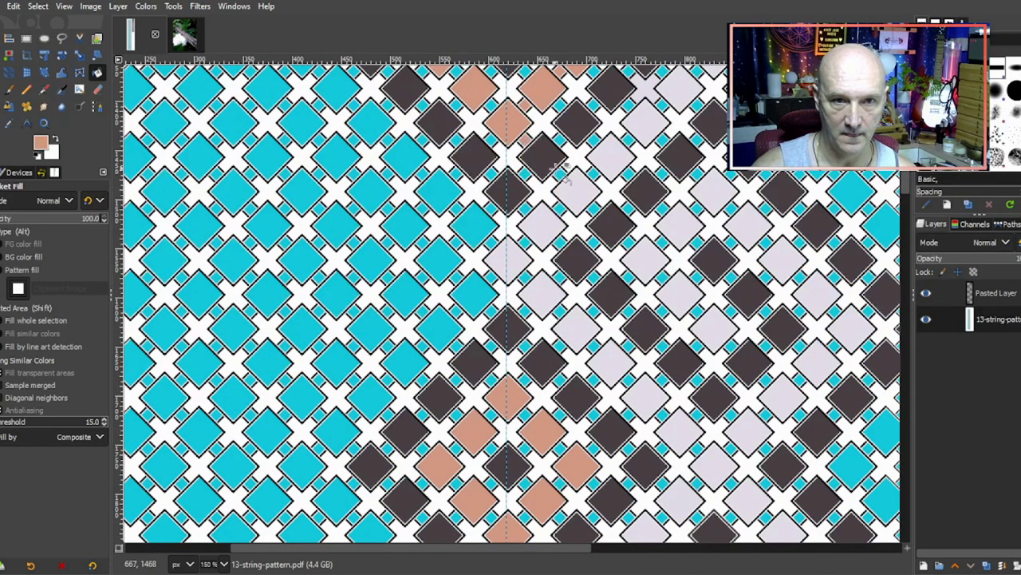
left_click(596, 209)
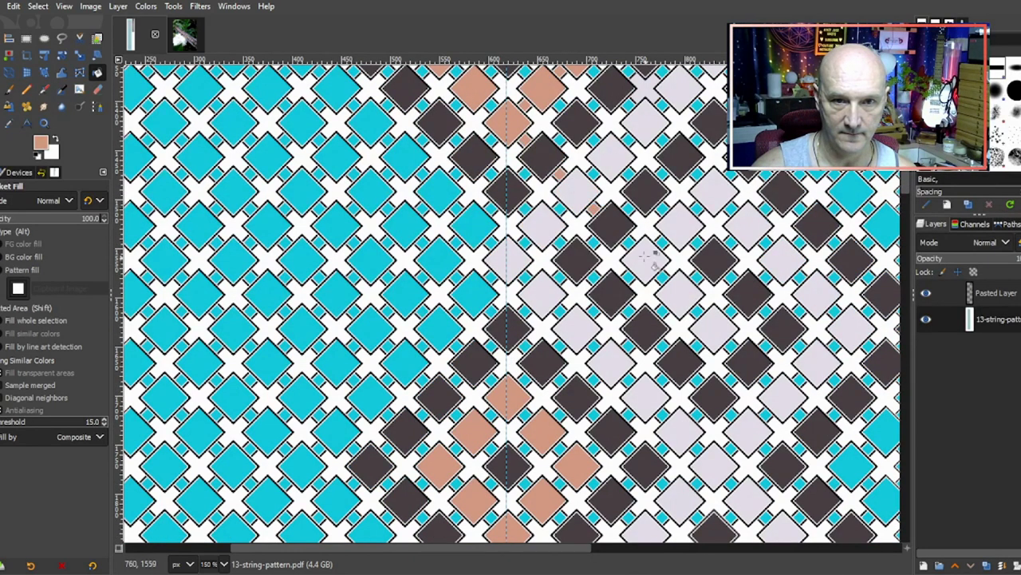
left_click(629, 276)
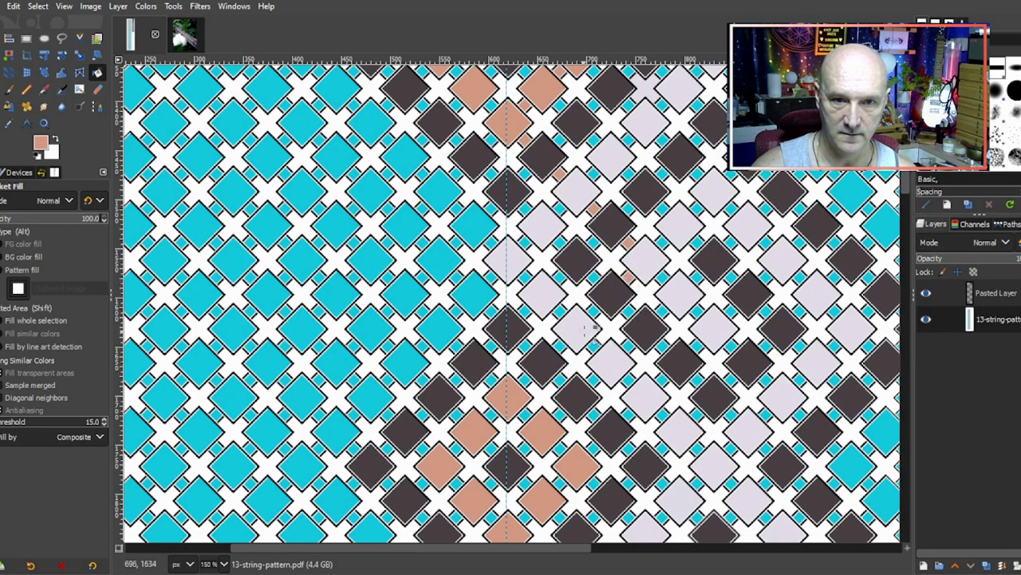
left_click(595, 311)
left_click(560, 346)
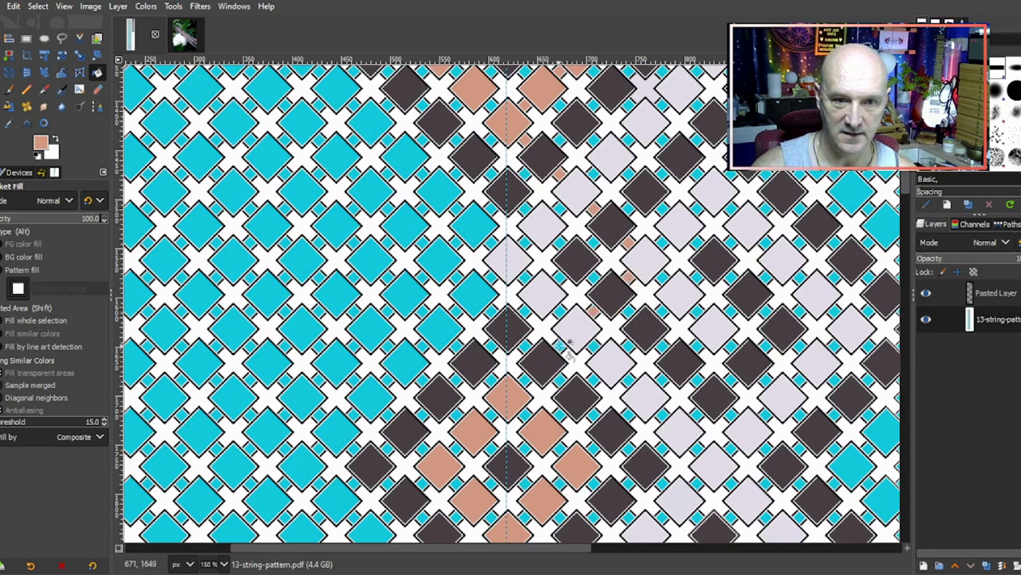
left_click(528, 380)
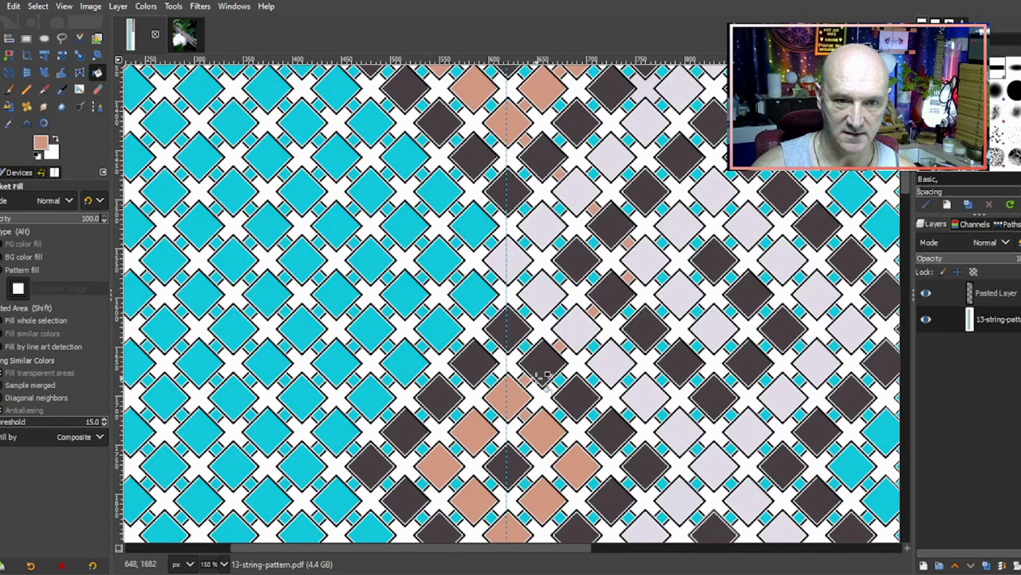
Step: Continue the peach string path down the right side of the second small diamond's ring, filling its small squares
scroll(546, 367, "down", 2)
left_click(562, 365)
left_click(529, 400)
scroll(543, 375, "down", 3)
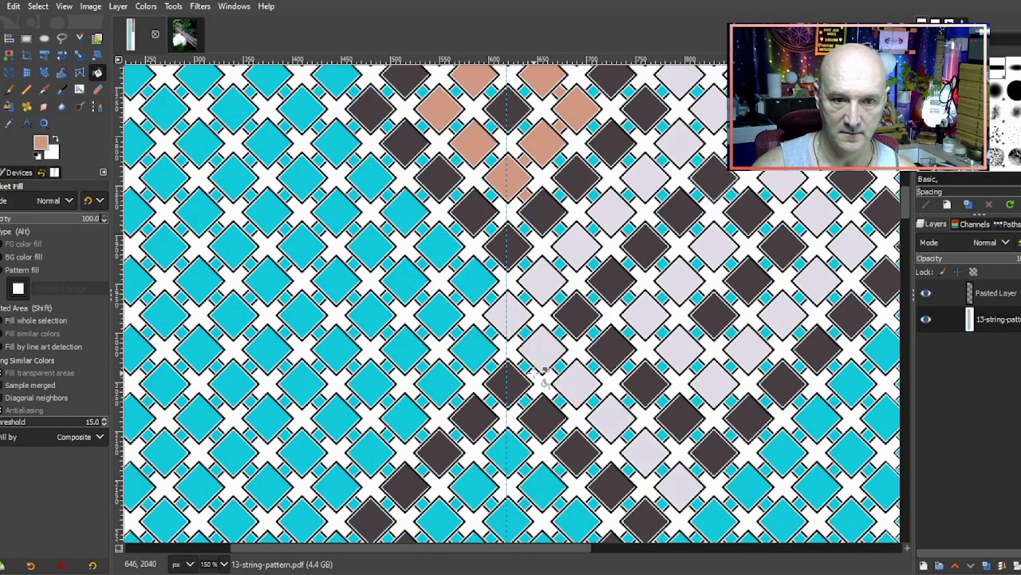
Step: Fill the top, right-side and bottom knots of the third small diamond's inner ring with peach
scroll(550, 363, "down", 4)
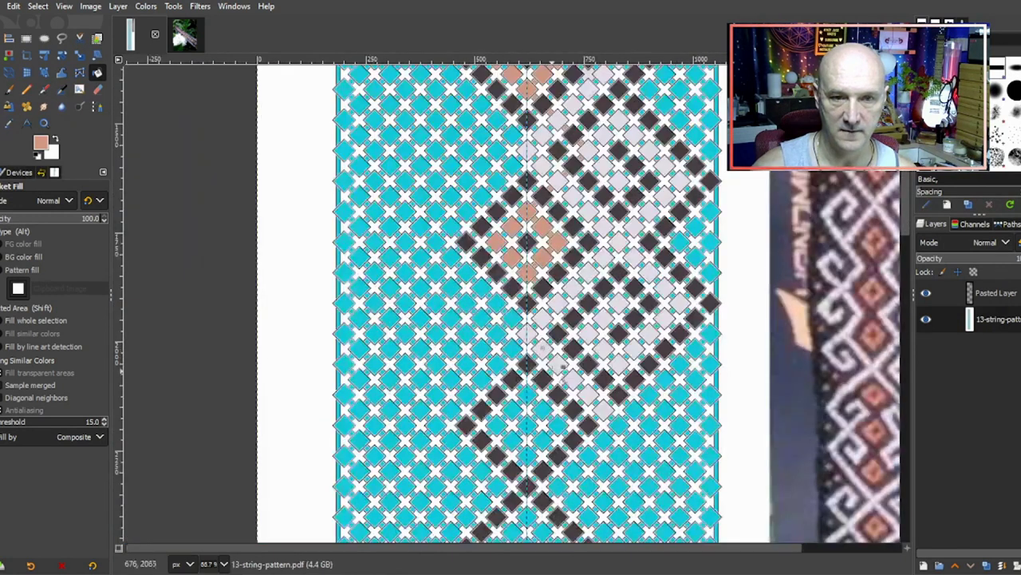
scroll(562, 366, "down", 2)
left_click(528, 394)
left_click(543, 409)
left_click(557, 424)
left_click(544, 440)
left_click(527, 456)
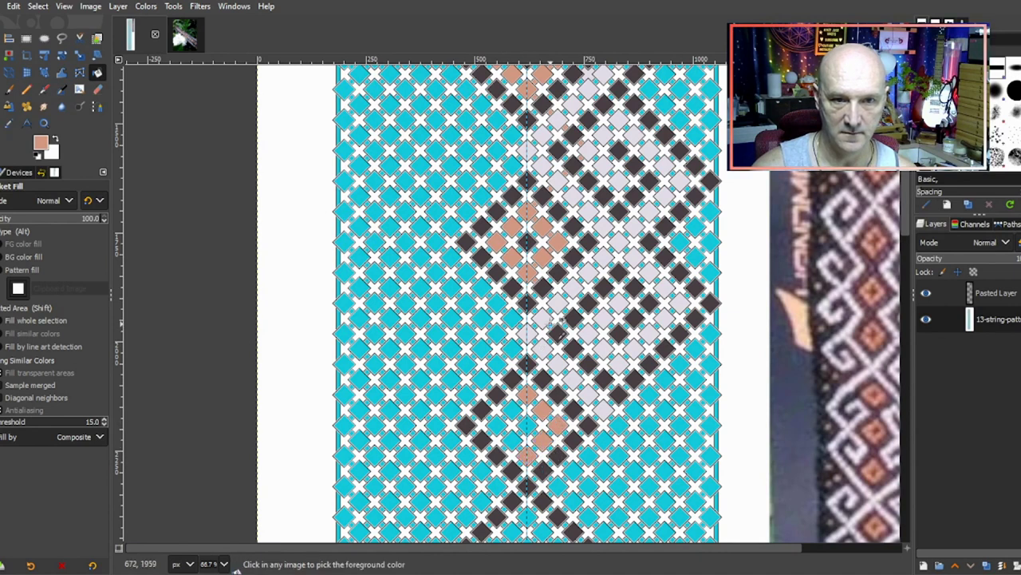
Step: Trace the string path right of the centre line with peach small squares, from the second small diamond's ring to and around the third's
scroll(559, 323, "up", 2)
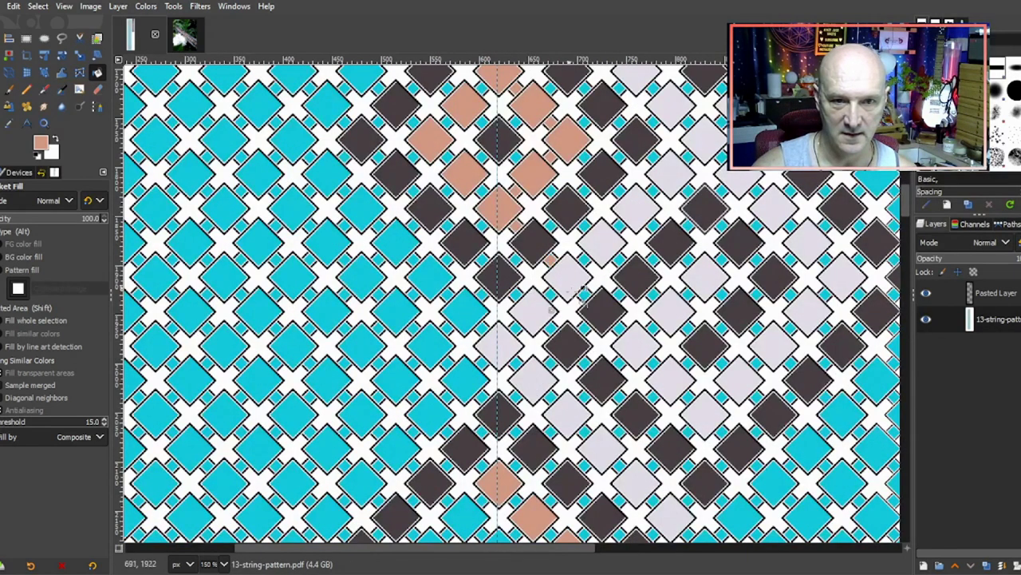
left_click(586, 293)
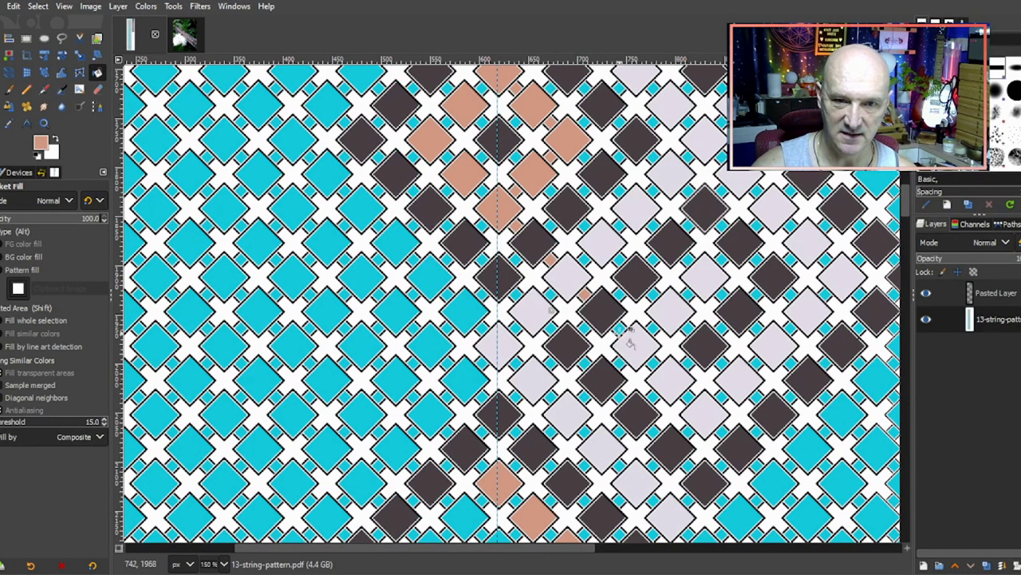
left_click(619, 363)
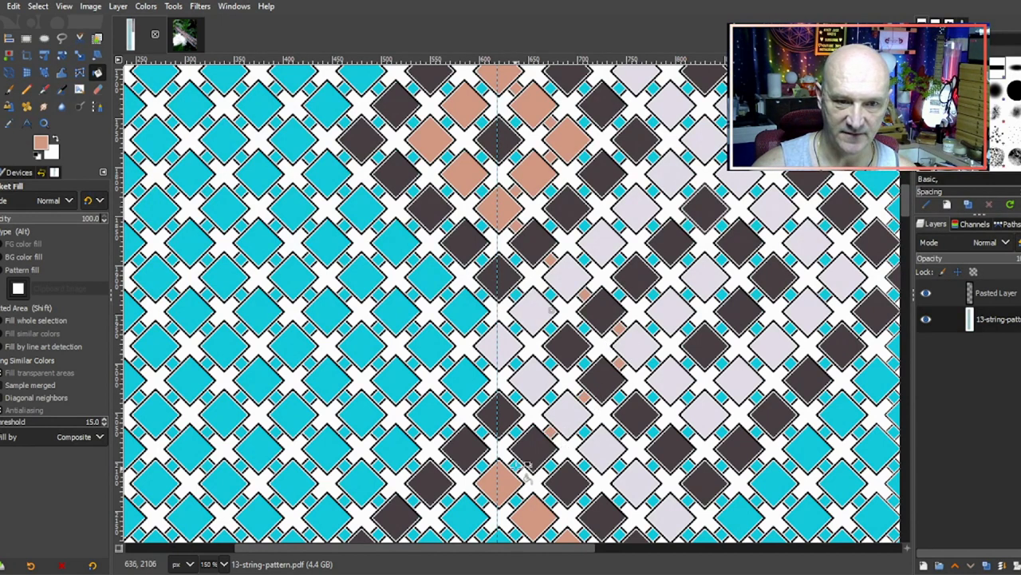
scroll(528, 475, "down", 3)
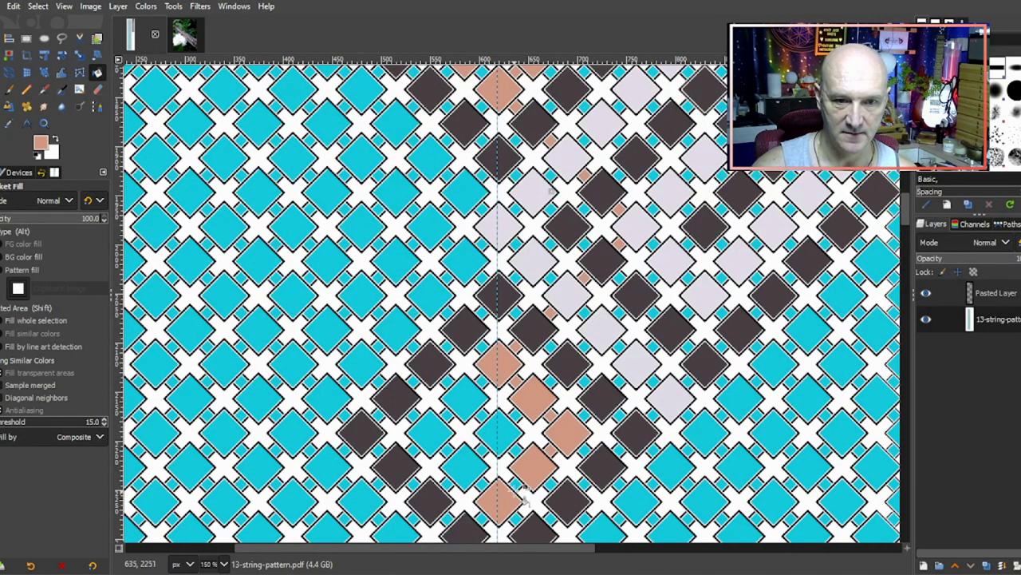
scroll(531, 431, "down", 5)
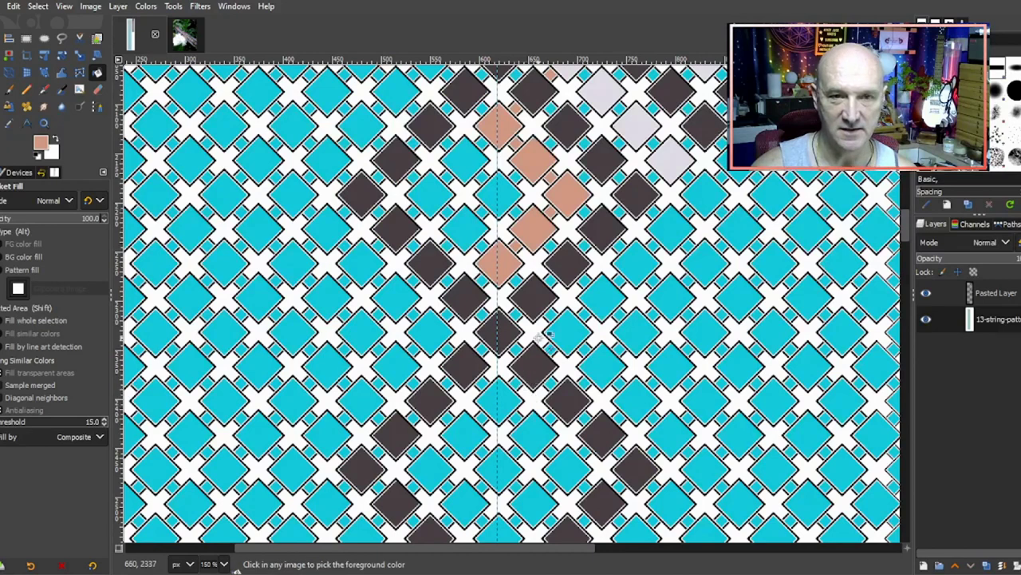
scroll(535, 342, "down", 1)
Step: Sample the off-white and fill the small string squares along the right side of the large diamond's outer off-white ring
scroll(604, 296, "up", 5)
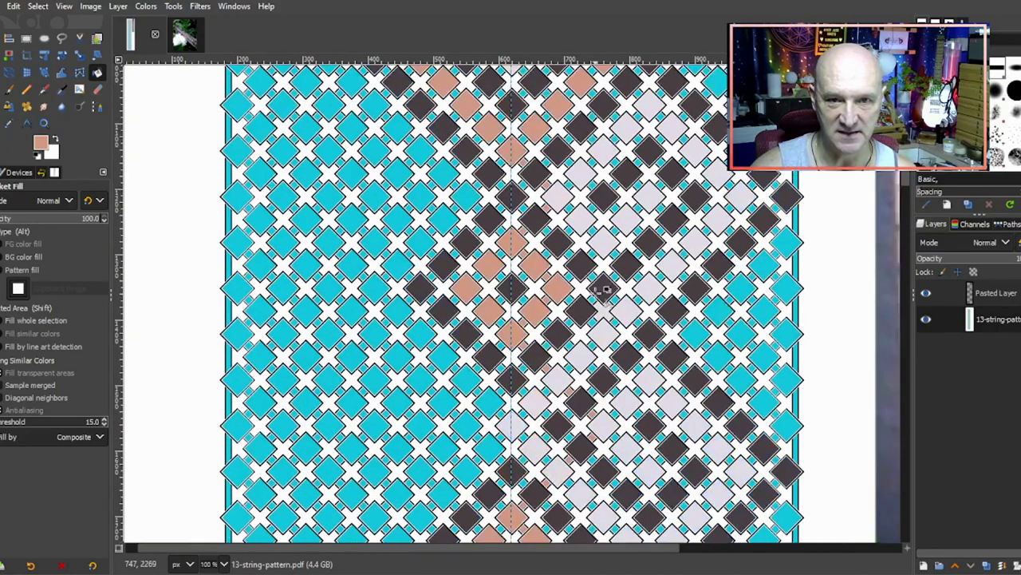
scroll(603, 295, "up", 3)
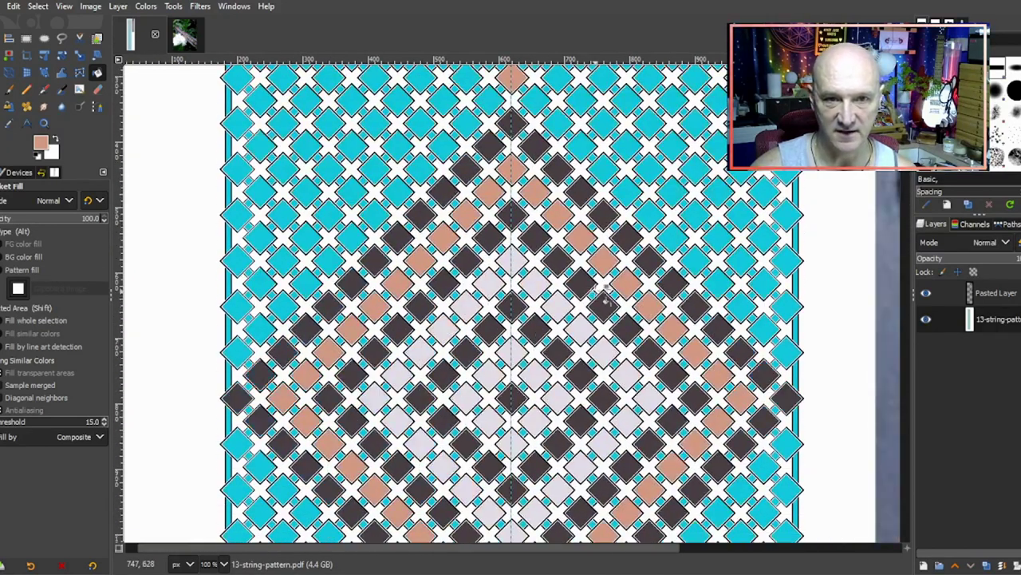
left_click(512, 260, "ctrl")
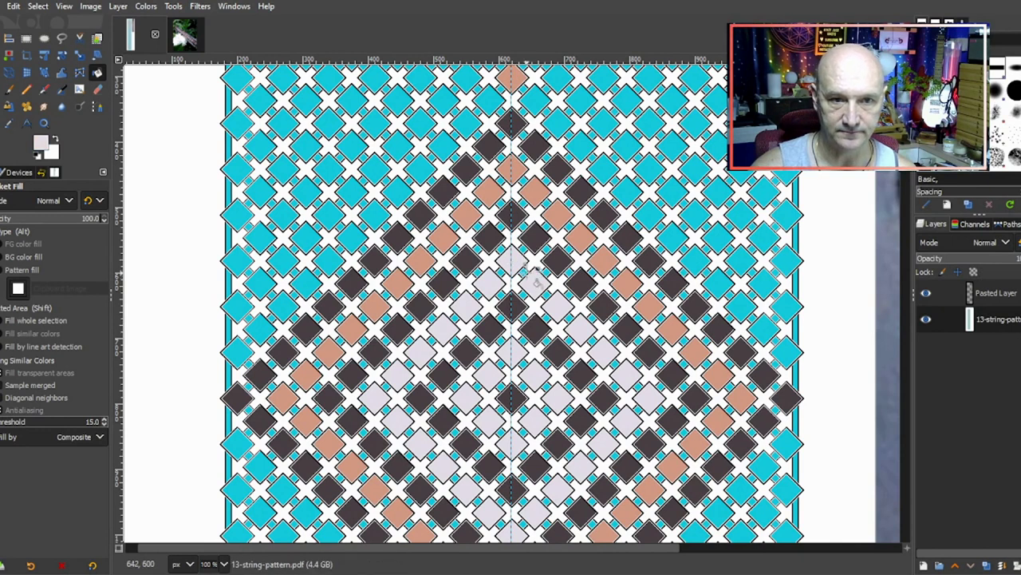
scroll(563, 308, "down", 3)
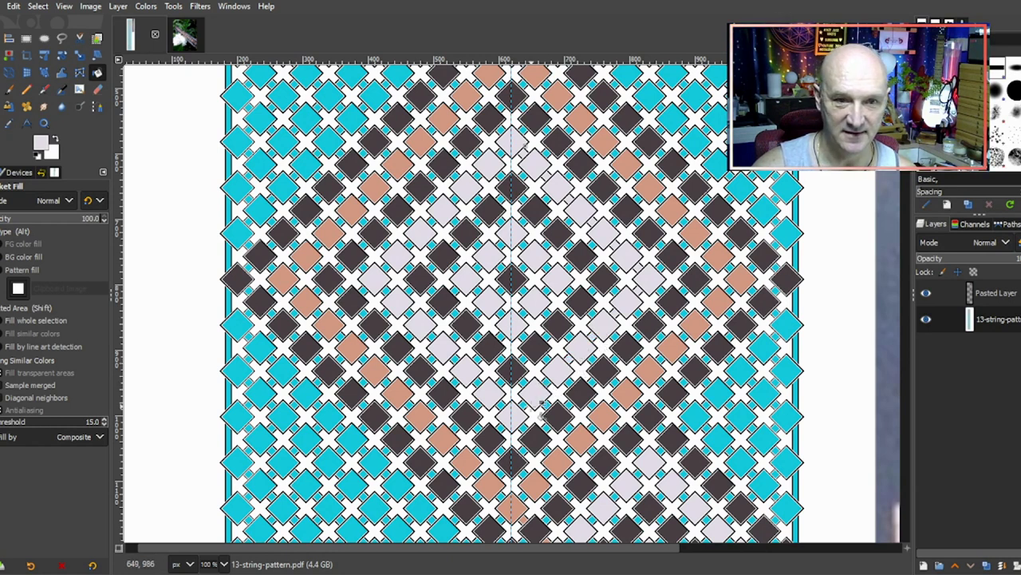
scroll(532, 407, "up", 2, "ctrl")
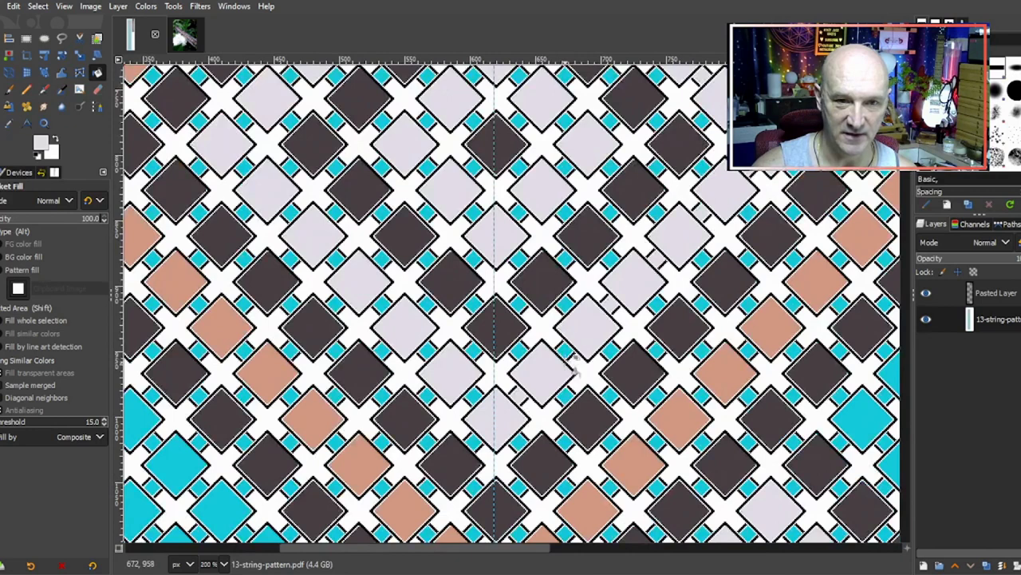
scroll(542, 399, "down", 5)
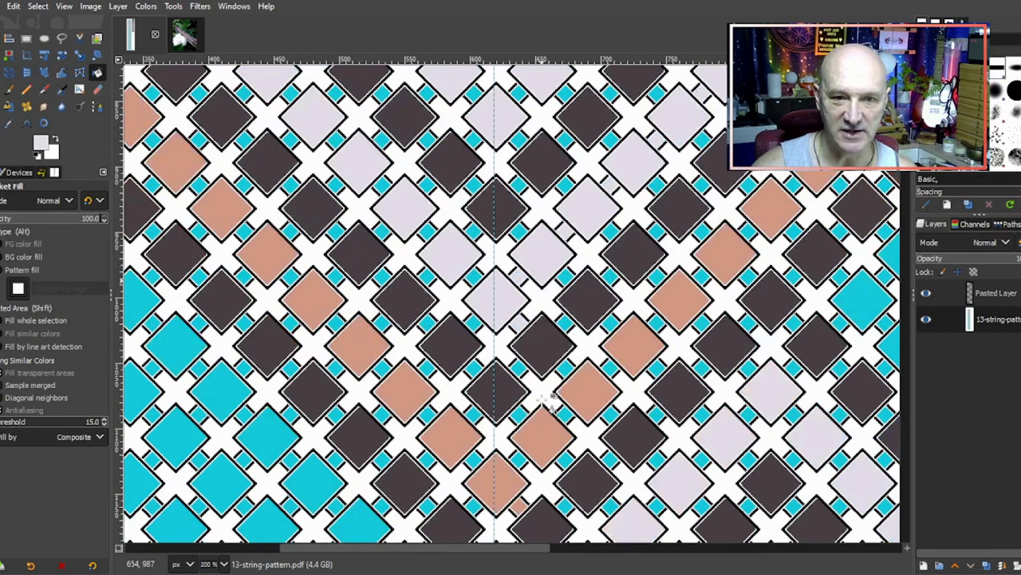
Step: Fill the inner off-white ring's right-side small squares with off-white, and extend the string path from the outer ring up across the peach border
scroll(541, 399, "up", 1)
scroll(576, 305, "down", 2, "ctrl")
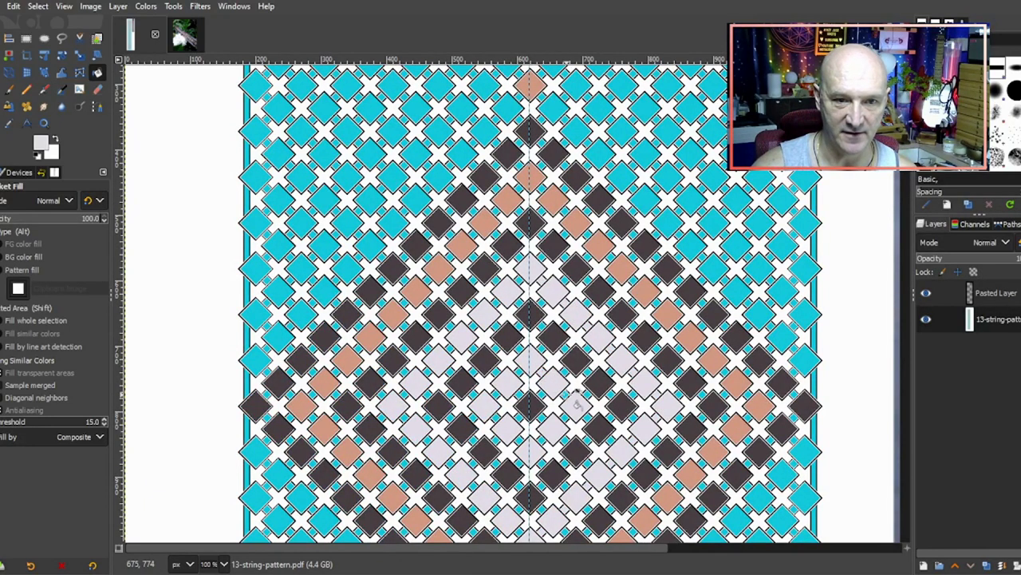
scroll(580, 403, "down", 3)
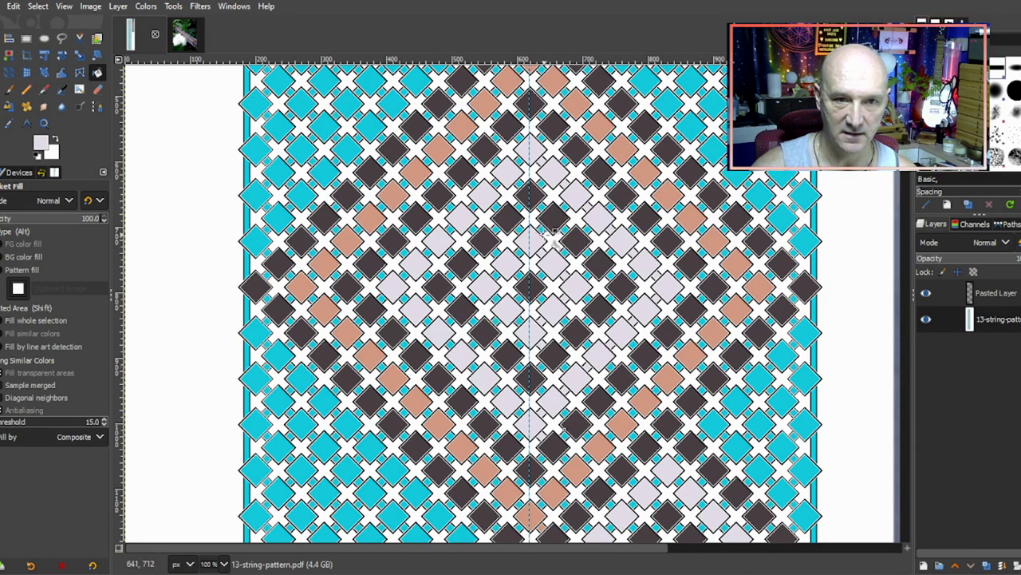
scroll(552, 232, "up", 3)
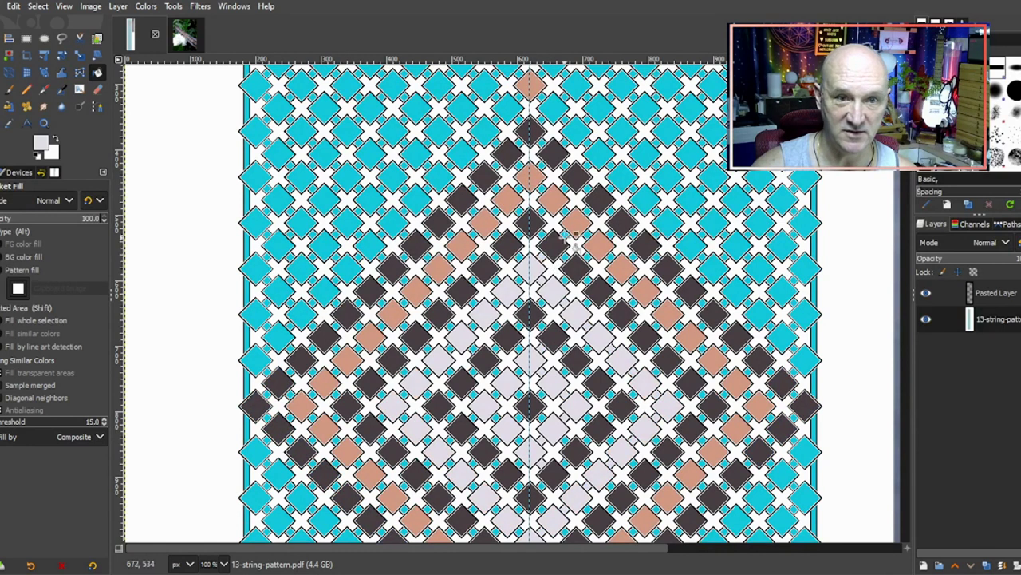
scroll(566, 228, "up", 2)
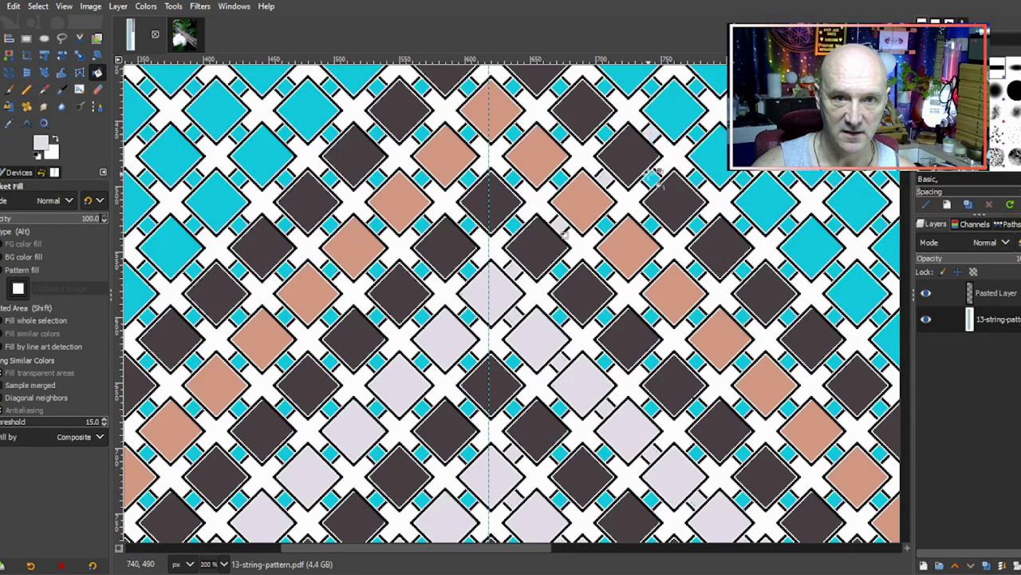
scroll(651, 171, "down", 2)
scroll(638, 195, "up", 2)
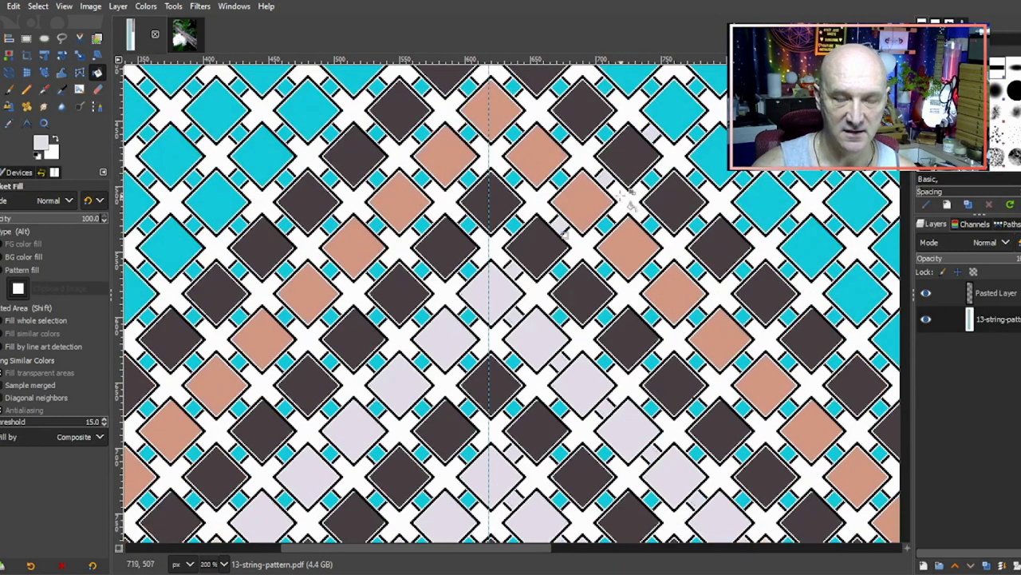
Step: Sample the dark brown and fill the small string squares down the upper right side of the dark ring inside the large diamond's peach border
left_click(490, 200, "ctrl")
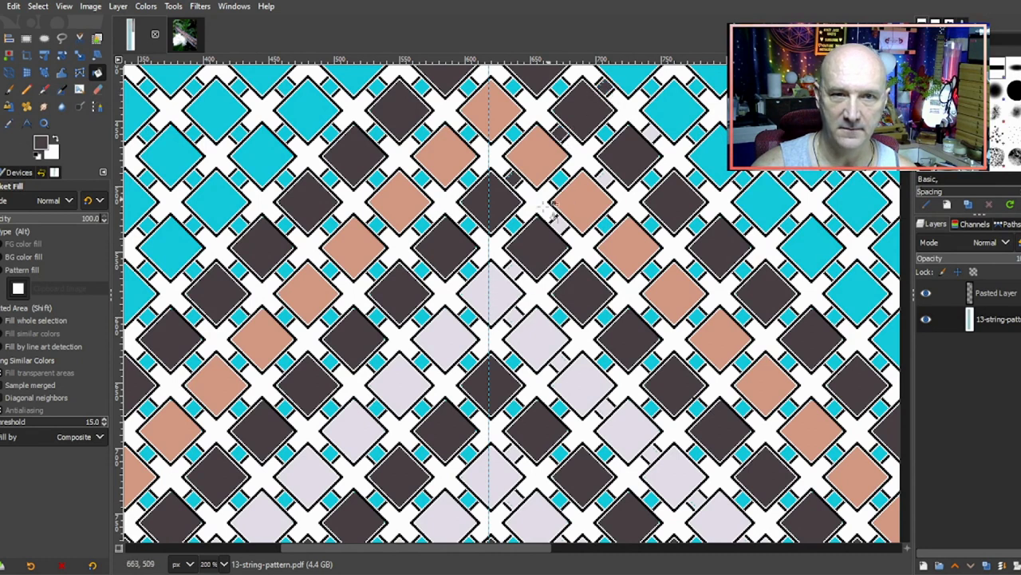
scroll(518, 226, "down", 3)
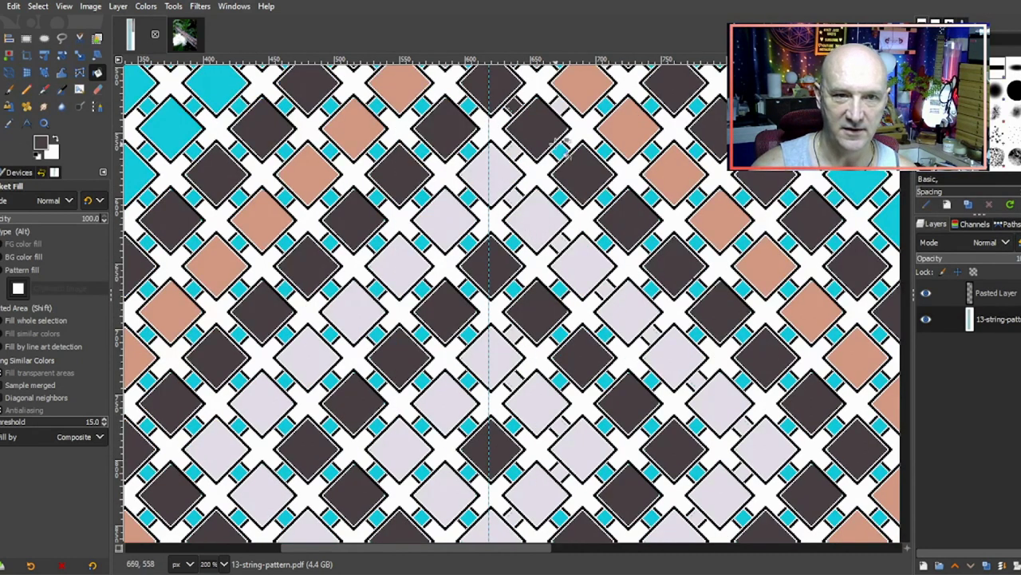
left_click(610, 200)
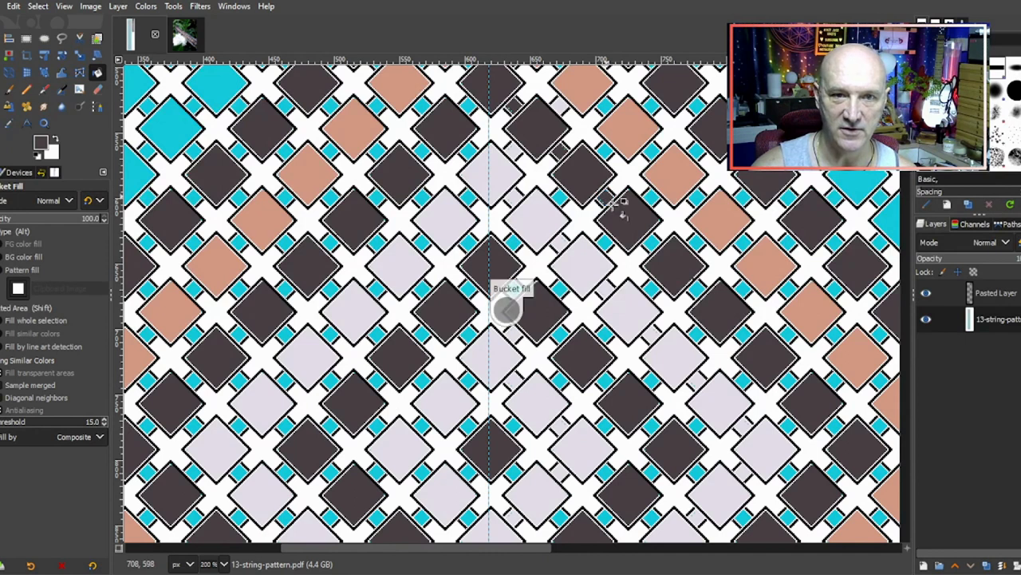
left_click(654, 242)
left_click(699, 288)
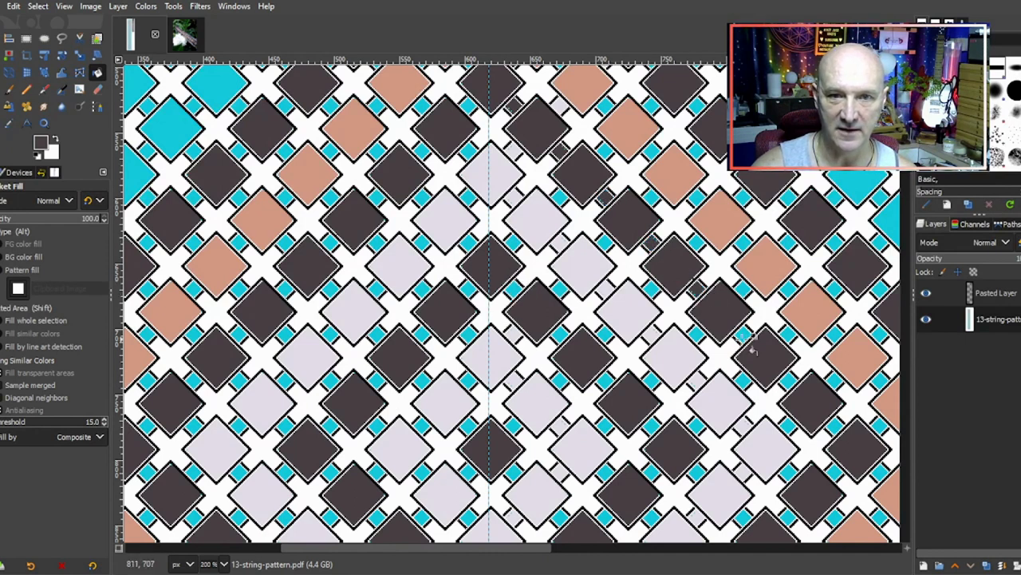
left_click(746, 335)
left_click(789, 377)
scroll(786, 352, "down", 3)
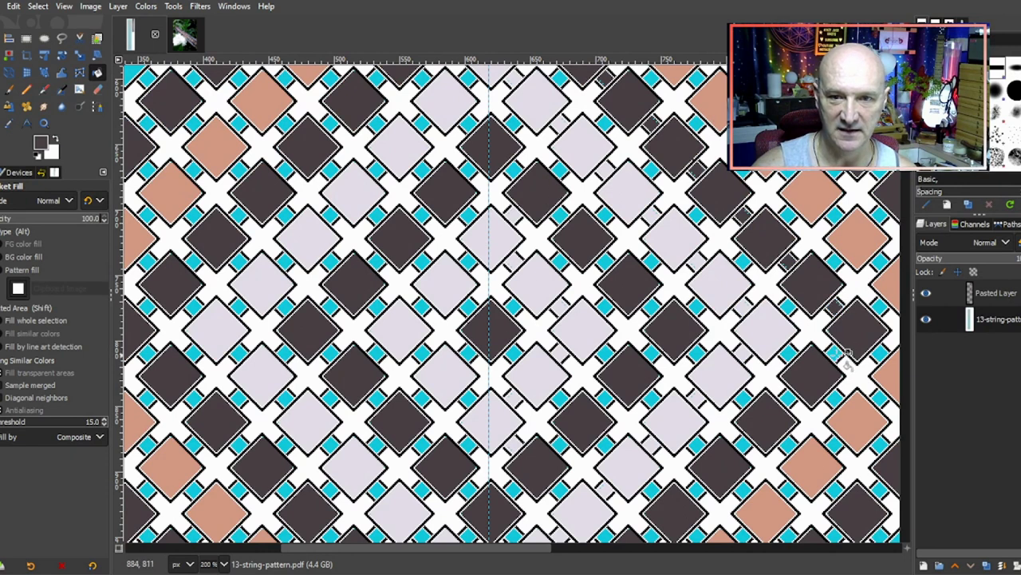
Step: Continue the dark brown small squares down the lower right side of that dark ring to its bottom knot at the centre line
scroll(844, 355, "down", 3)
left_click(790, 279)
left_click(746, 327)
left_click(700, 373)
left_click(655, 421)
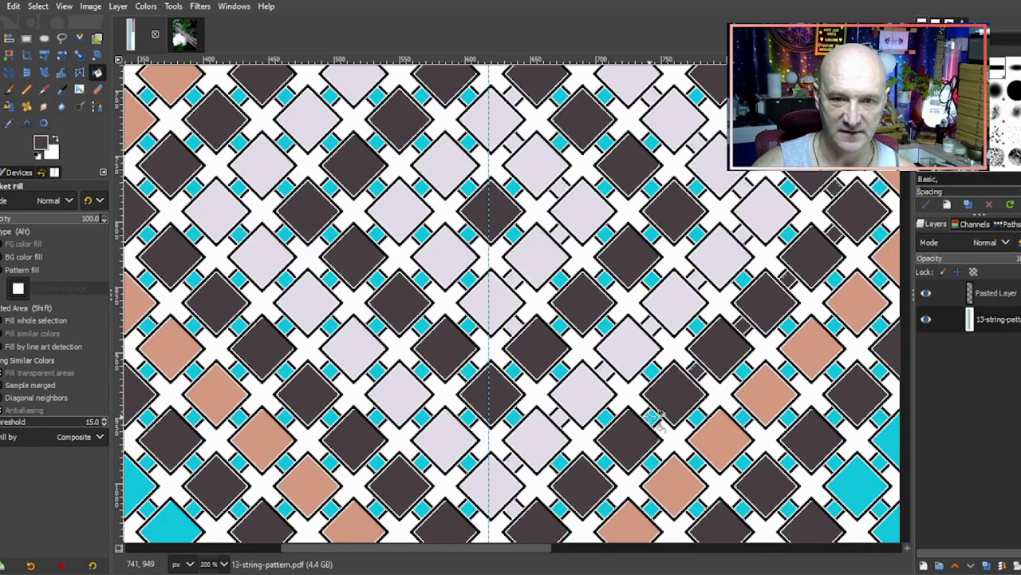
scroll(655, 421, "down", 3)
left_click(607, 343)
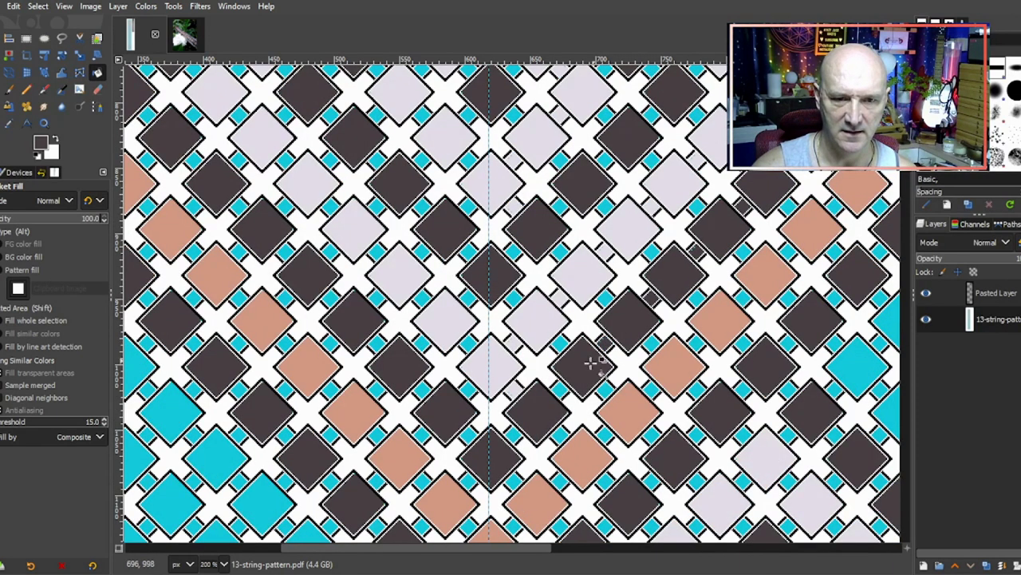
left_click(559, 390)
left_click(512, 436)
left_click(511, 482)
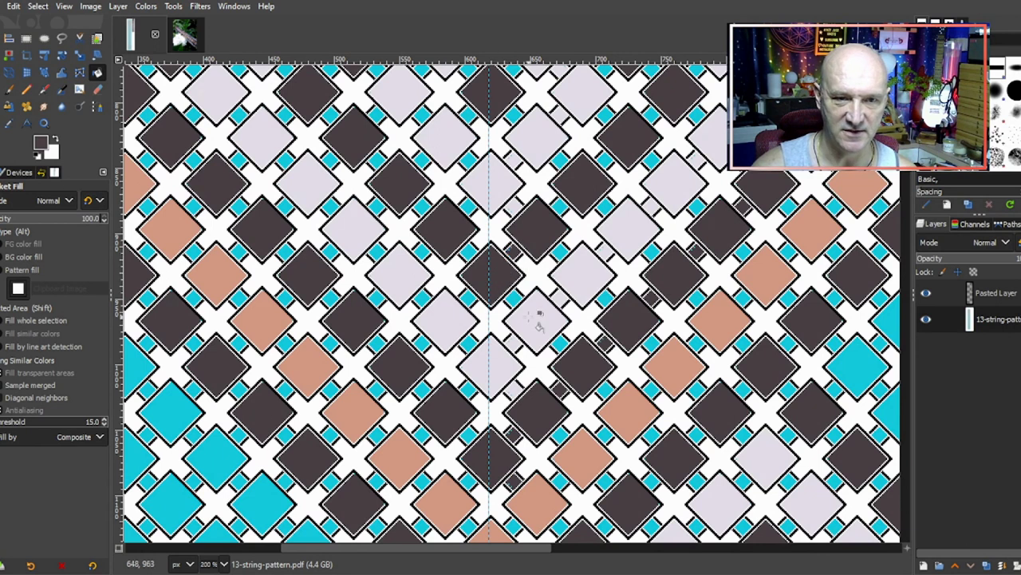
Step: Fill the small squares right of the centre line along the innermost dark ring with dark brown, and carry a dark path across the peach border
scroll(517, 254, "up", 3)
left_click(561, 326)
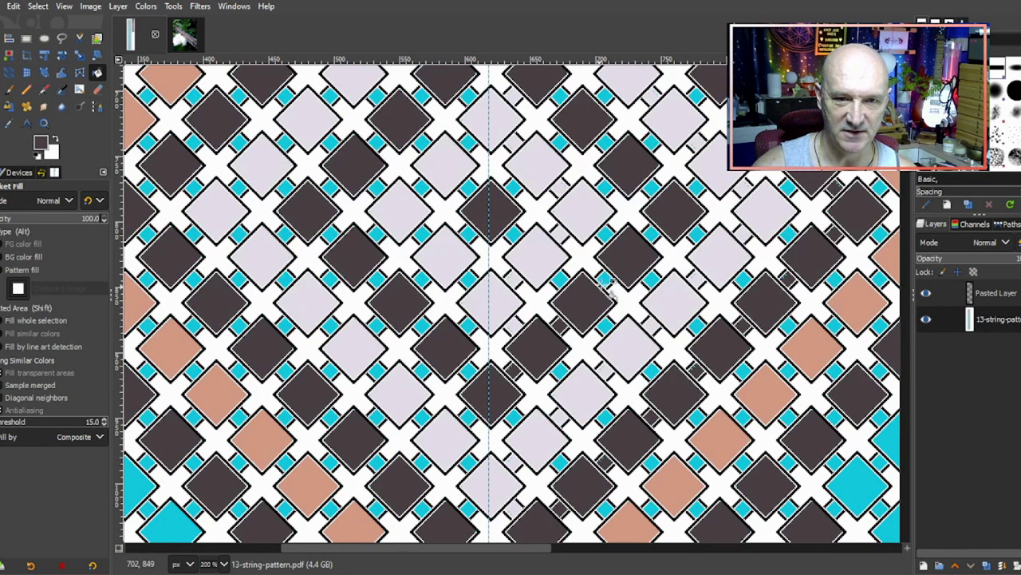
left_click(609, 274)
left_click(654, 233)
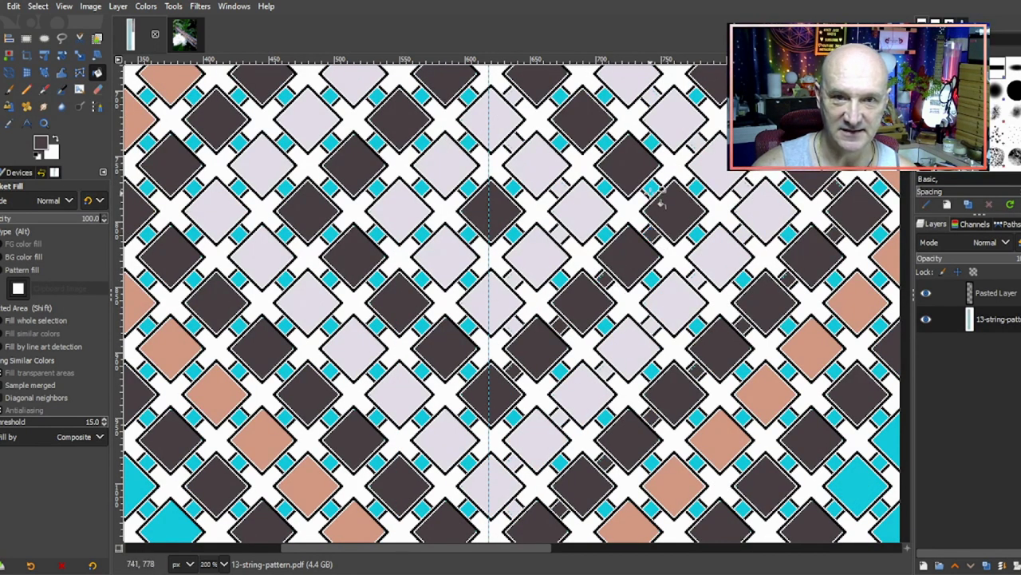
scroll(659, 224, "up", 6)
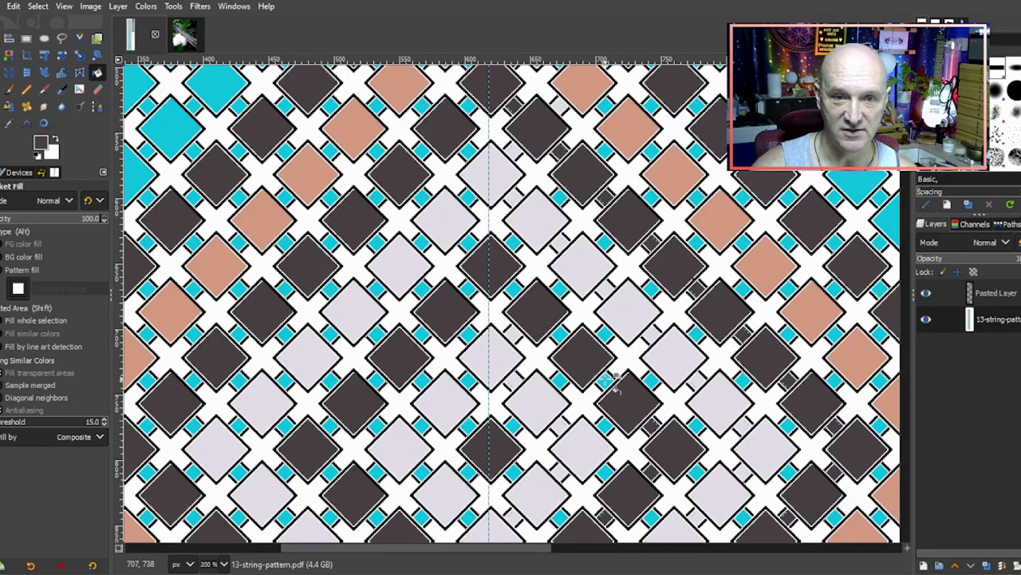
left_click(513, 244)
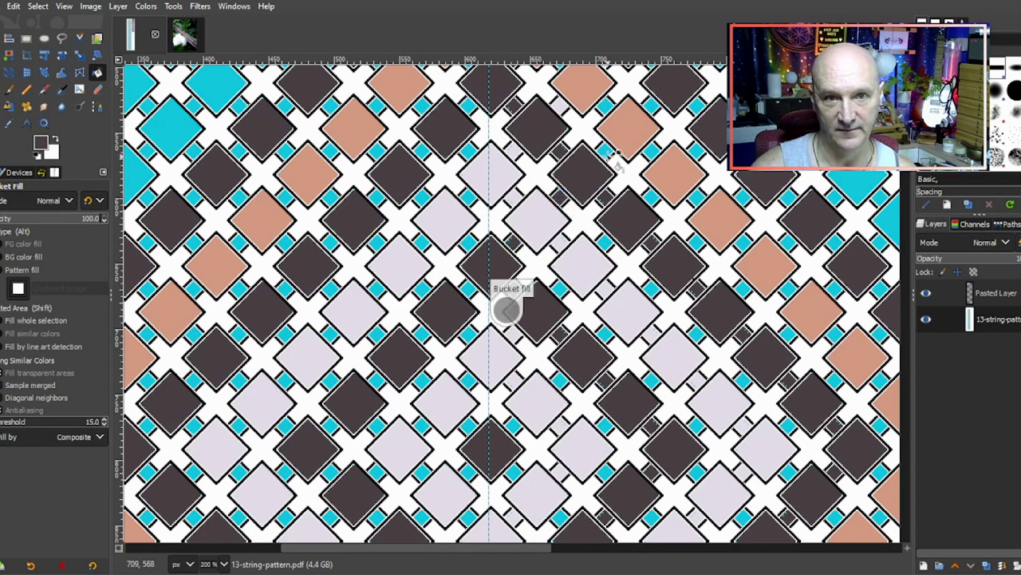
scroll(623, 371, "up", 5)
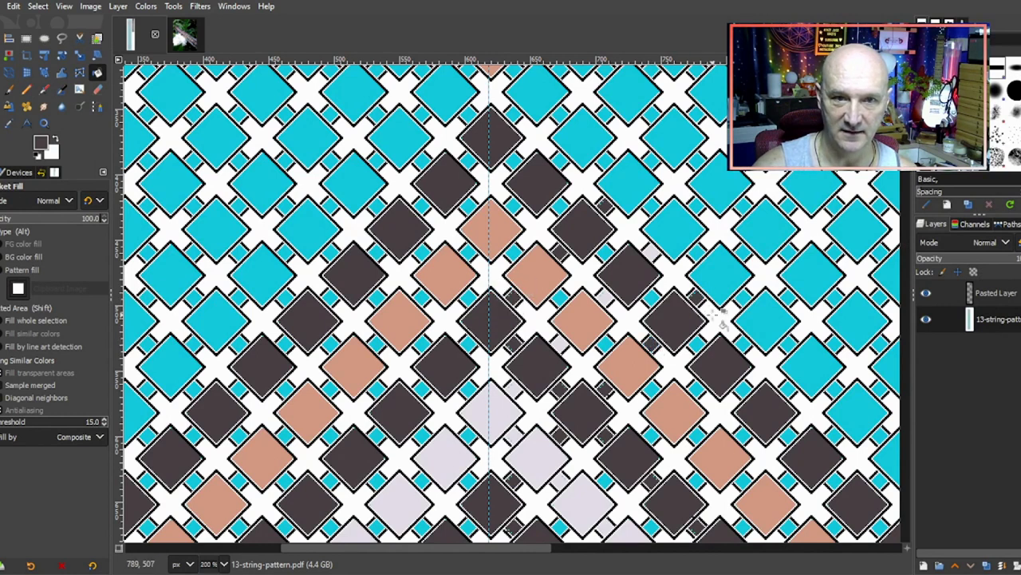
Step: Sample the peach and fill the small string squares along the right half of the large diamond's peach border, from its top to its bottom knot
left_click(494, 220, "ctrl")
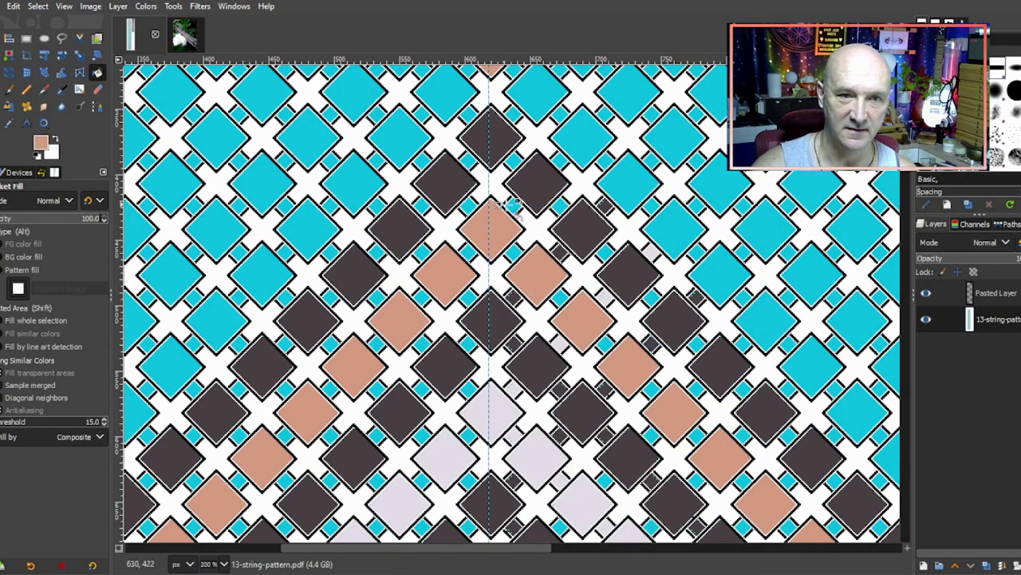
left_click(561, 162)
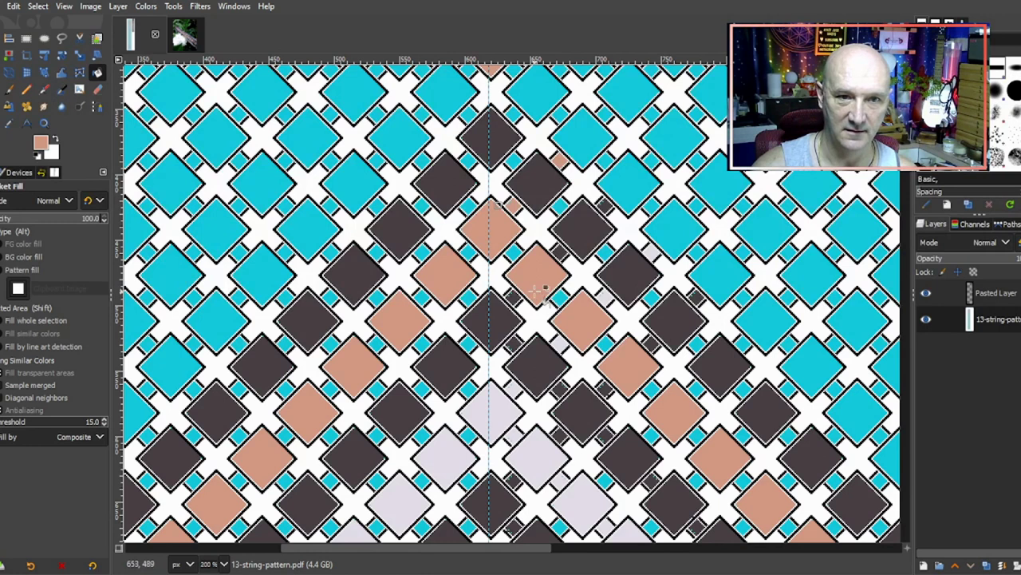
left_click(558, 300)
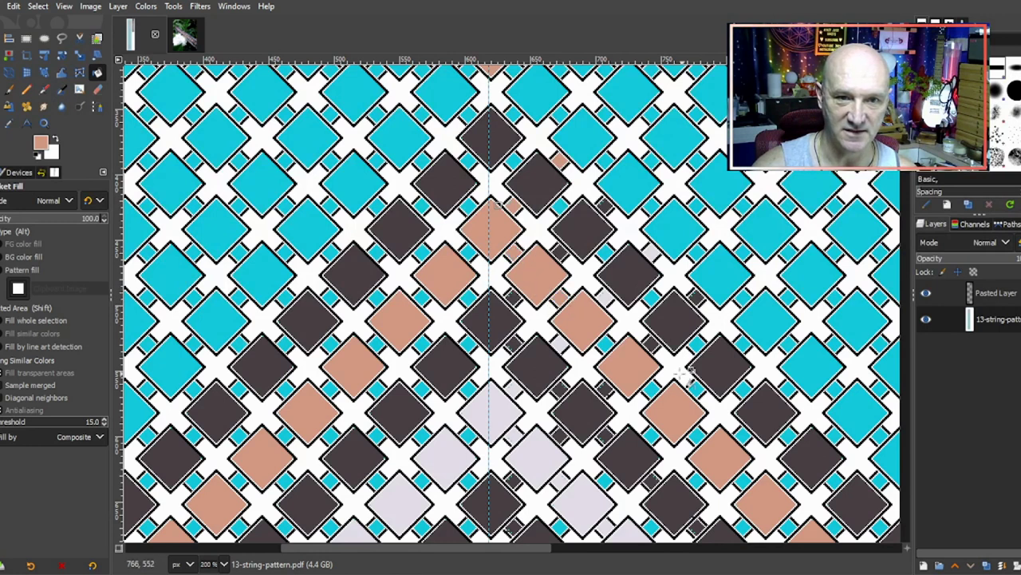
scroll(622, 335, "down", 3)
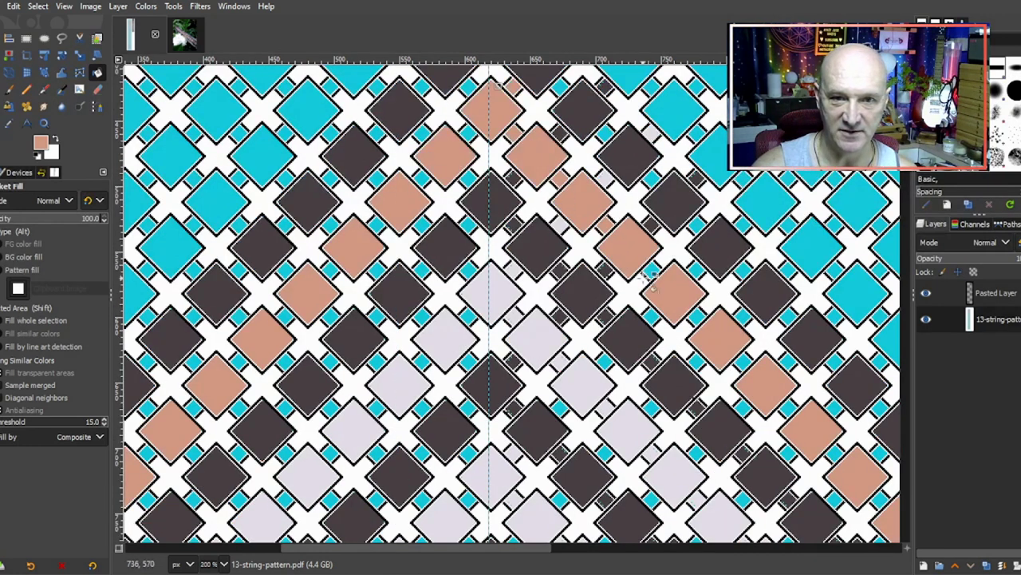
left_click_drag(544, 550, 594, 551)
left_click(617, 370)
scroll(654, 409, "down", 3)
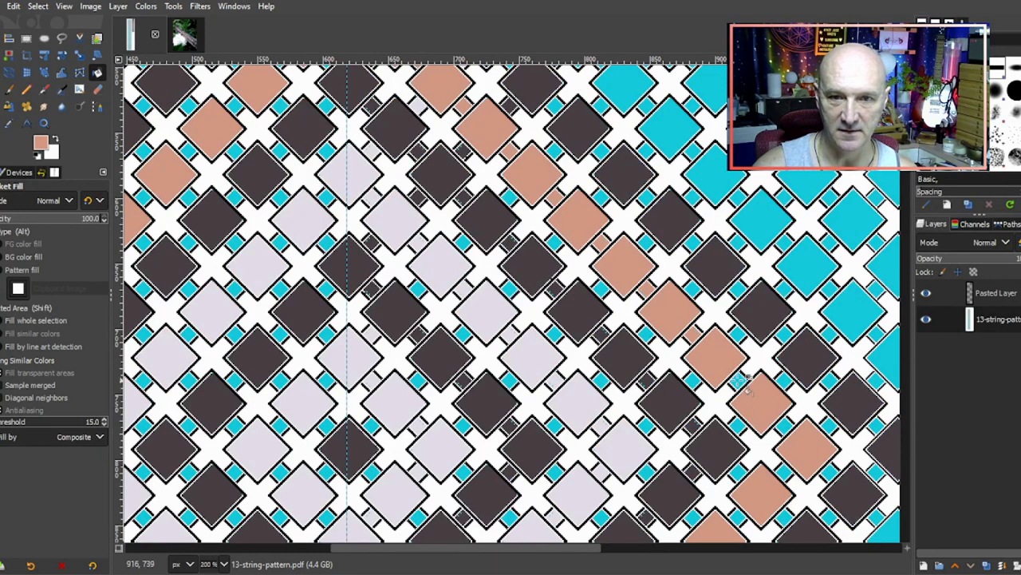
scroll(792, 476, "down", 5)
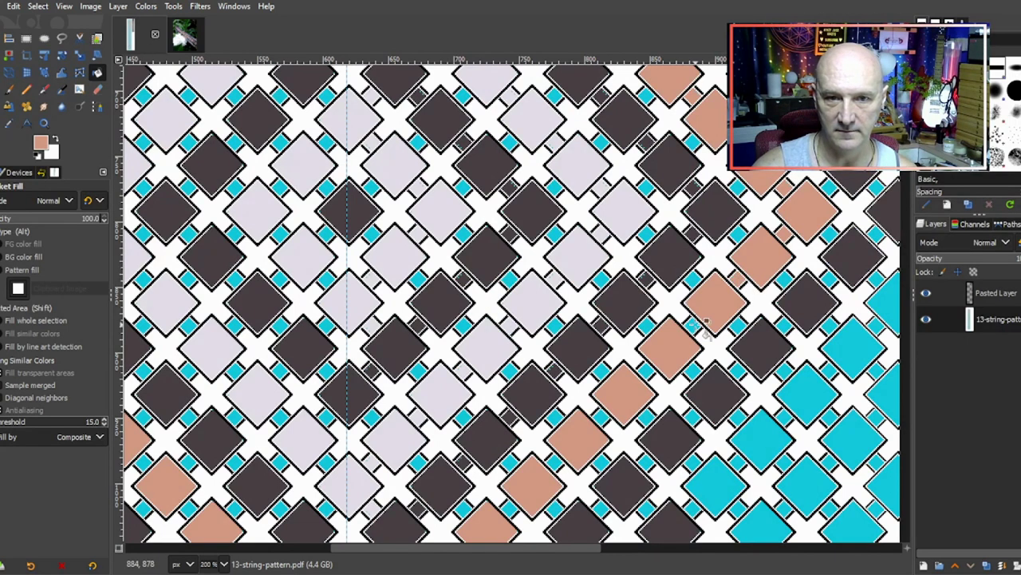
scroll(629, 319, "down", 5)
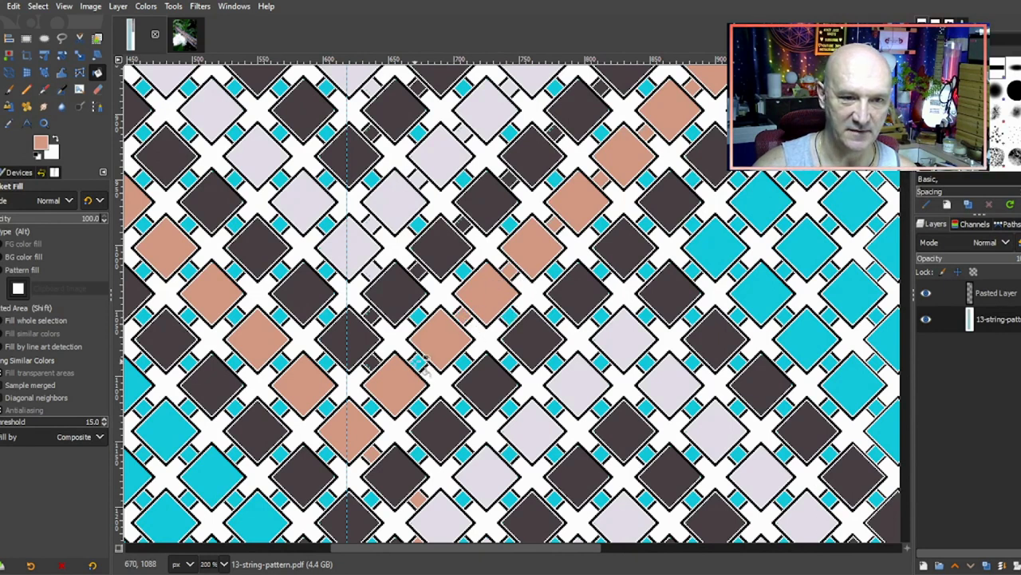
Step: Sample the off-white and carry its string path from the inner ring across the lower peach border into the scroll knots right of the centre
left_click(397, 302, "ctrl")
left_click(417, 316)
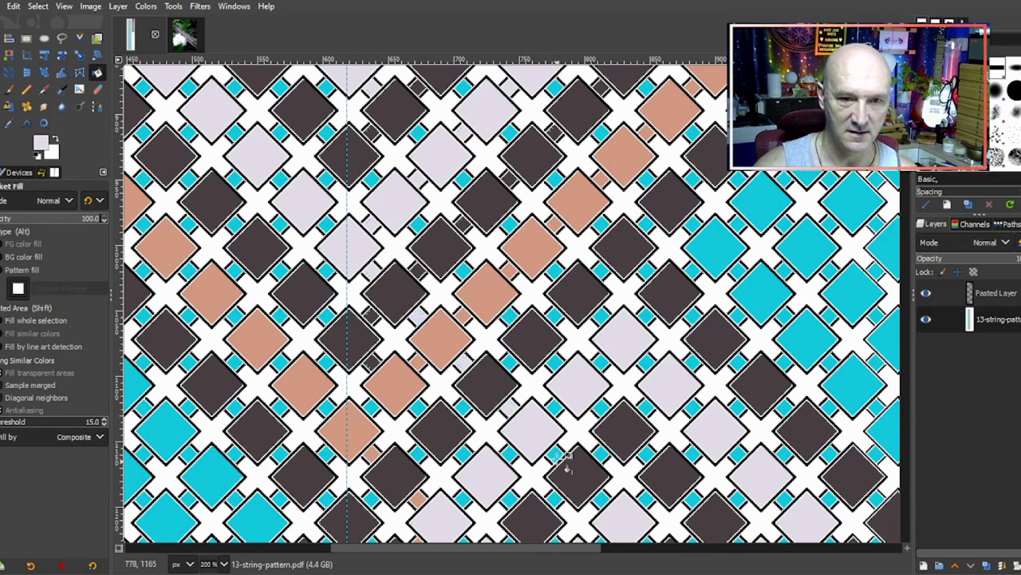
scroll(591, 408, "down", 3)
left_click(600, 378)
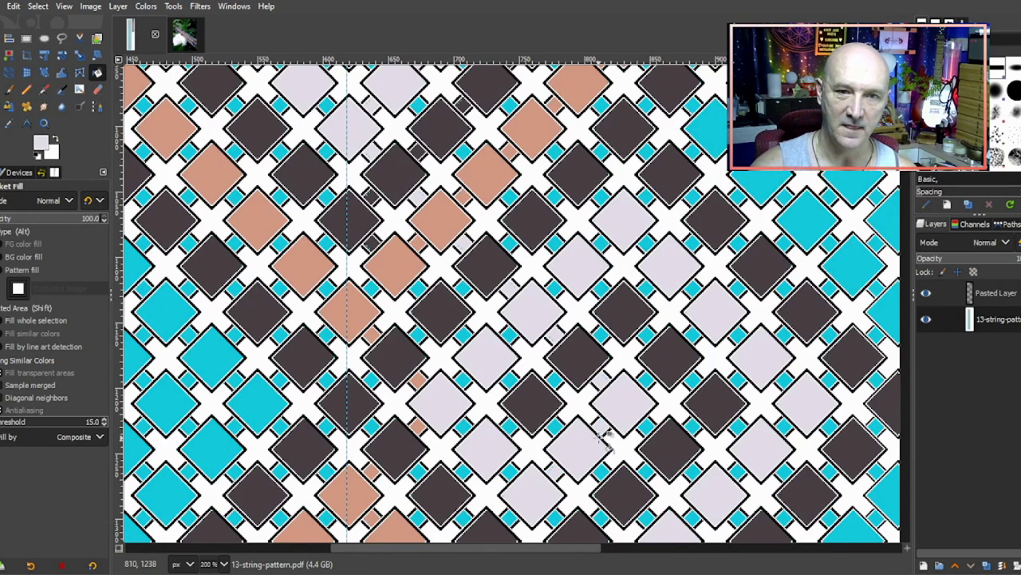
Step: Sample the dark brown and fill a zigzag string path through the right-hand scrolls, in to the centre line and back out below the small peach diamond
scroll(605, 415, "down", 1, "ctrl")
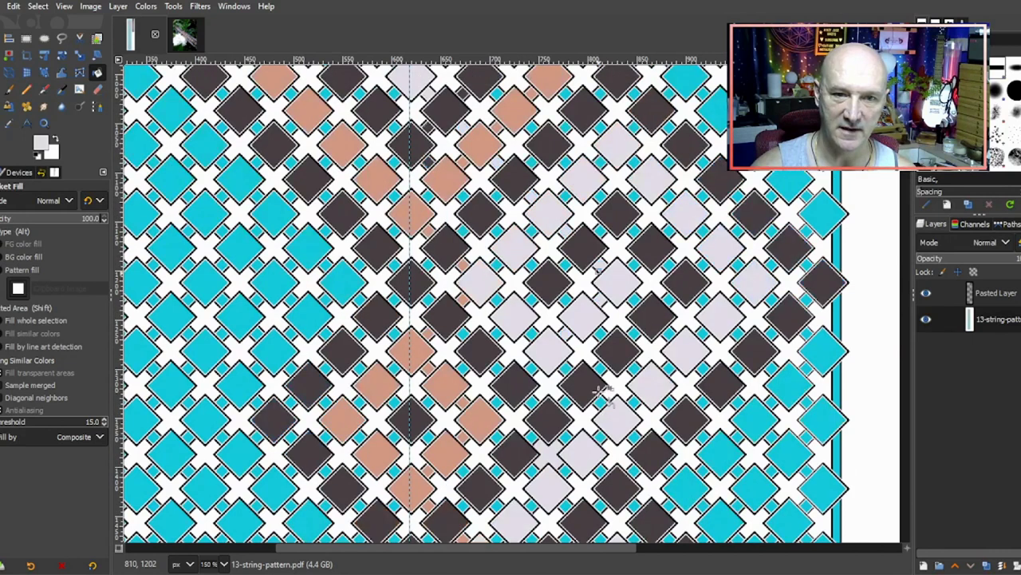
scroll(626, 421, "up", 3)
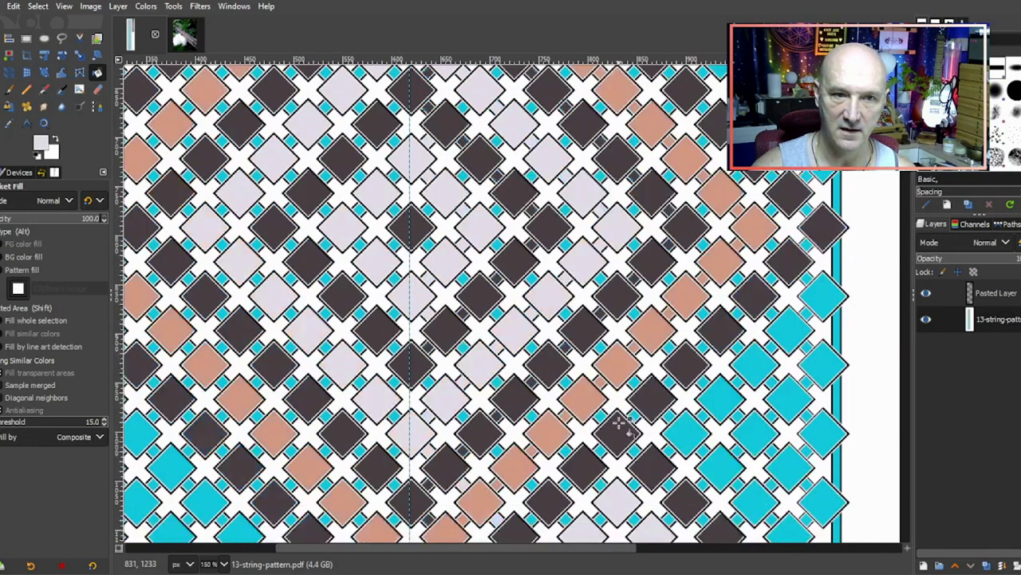
scroll(622, 423, "down", 2)
scroll(626, 422, "down", 2)
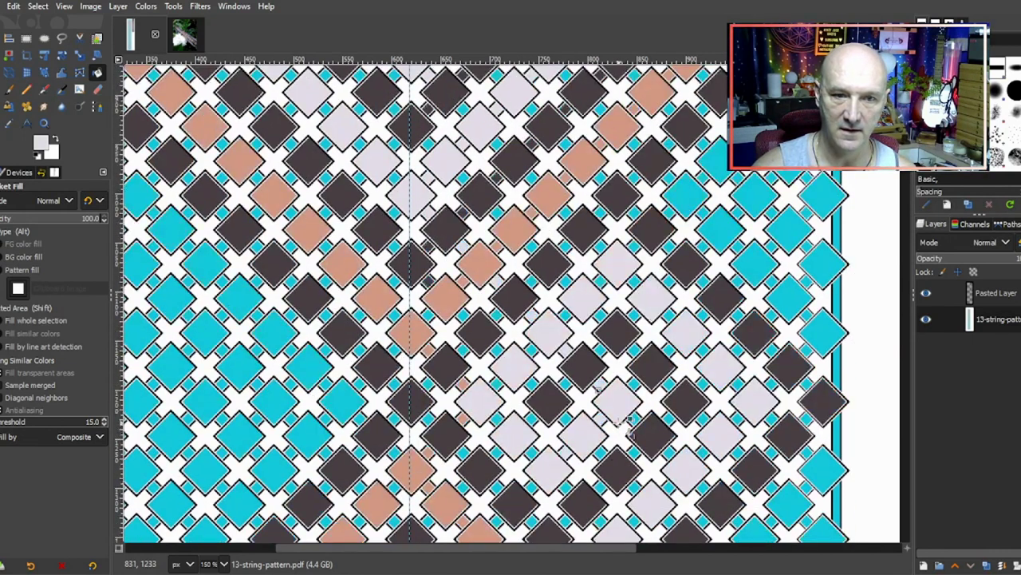
left_click(416, 120, "ctrl")
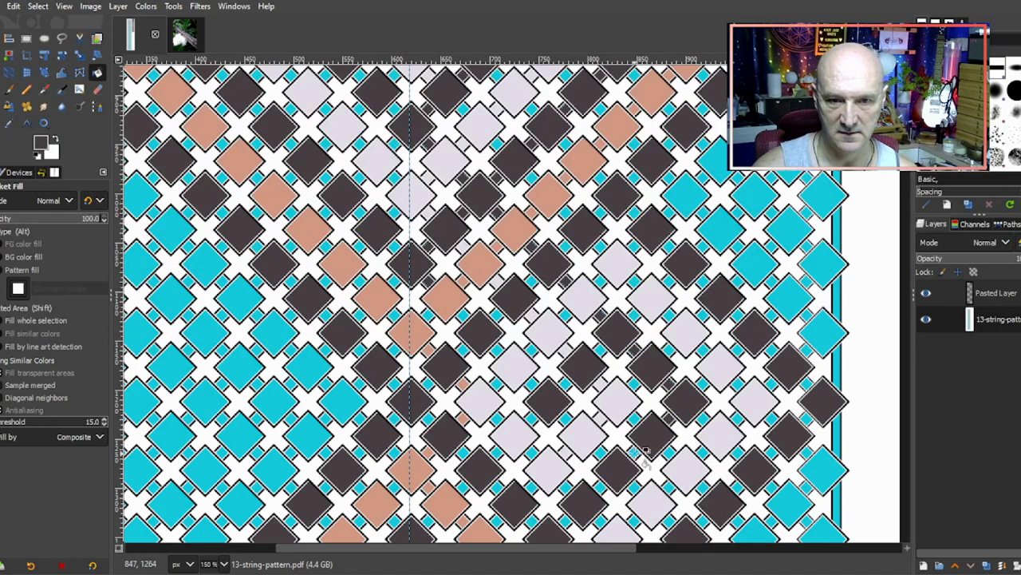
scroll(658, 405, "down", 3)
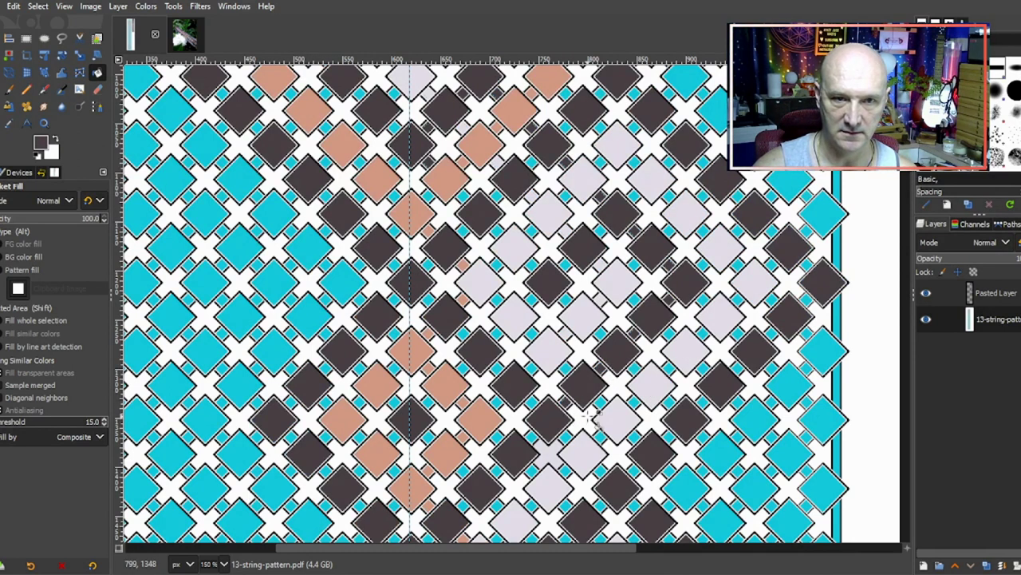
scroll(588, 411, "down", 3)
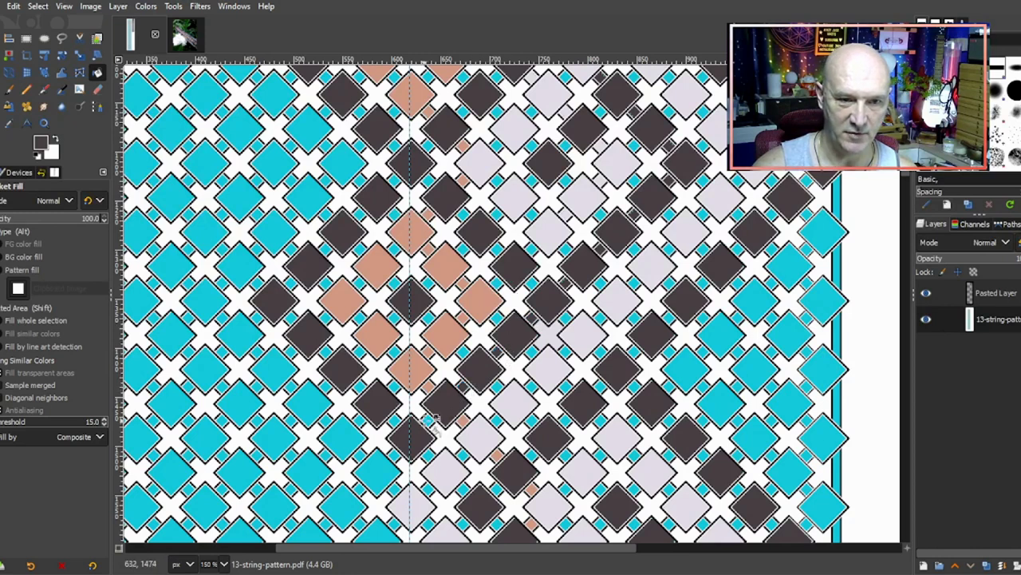
scroll(432, 441, "down", 5)
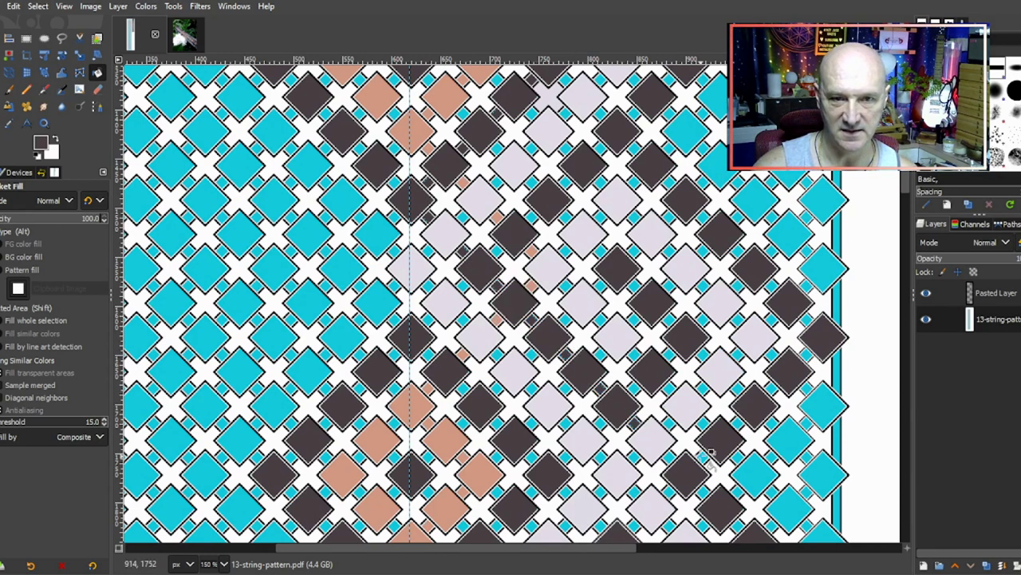
Step: Fill a second dark brown string path from the scrolls to the small peach diamond's centre knot, and back out through the next scroll
scroll(690, 452, "up", 5)
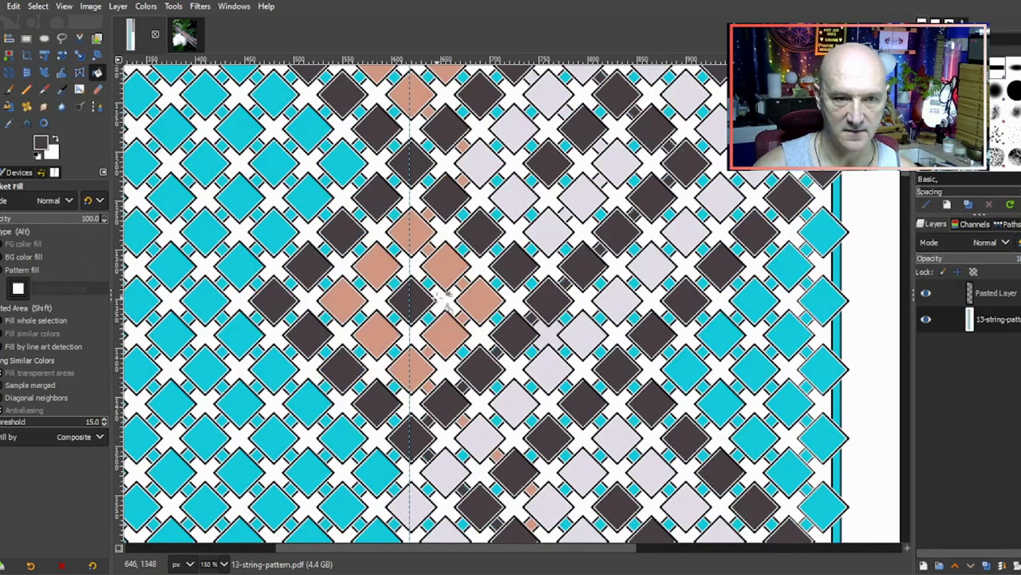
scroll(570, 246, "up", 1)
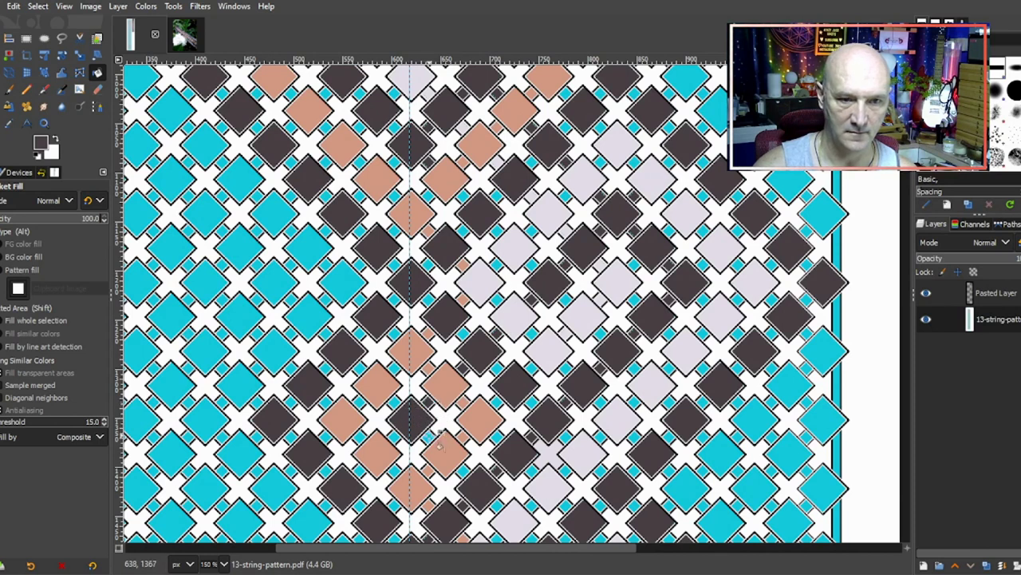
scroll(447, 431, "down", 3)
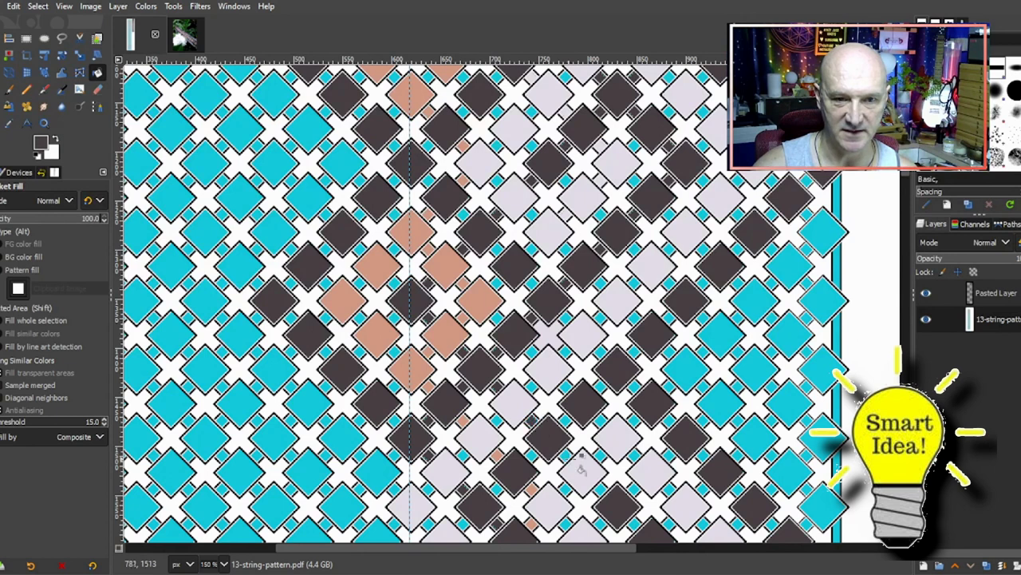
scroll(653, 479, "down", 3)
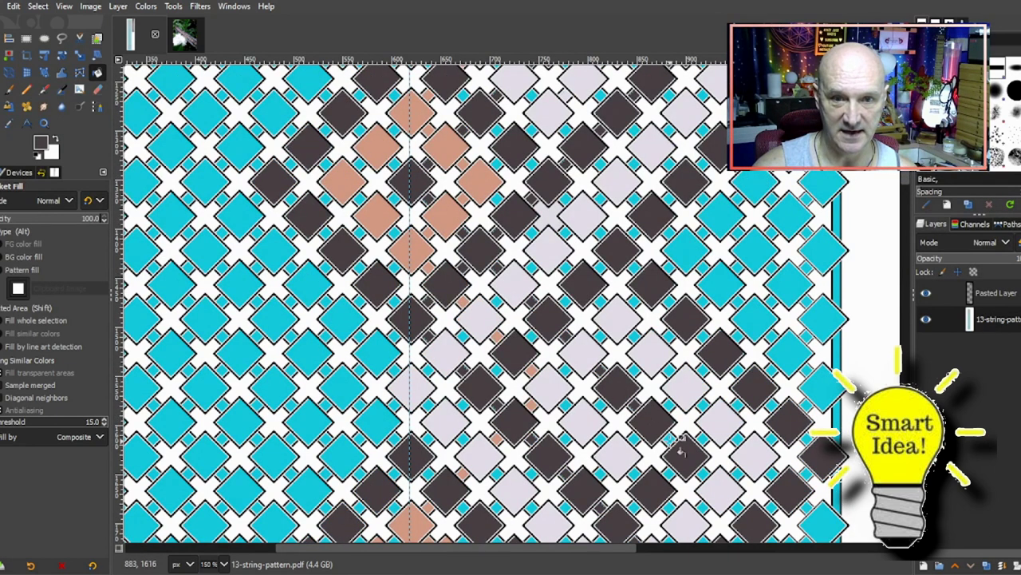
scroll(634, 510, "down", 3)
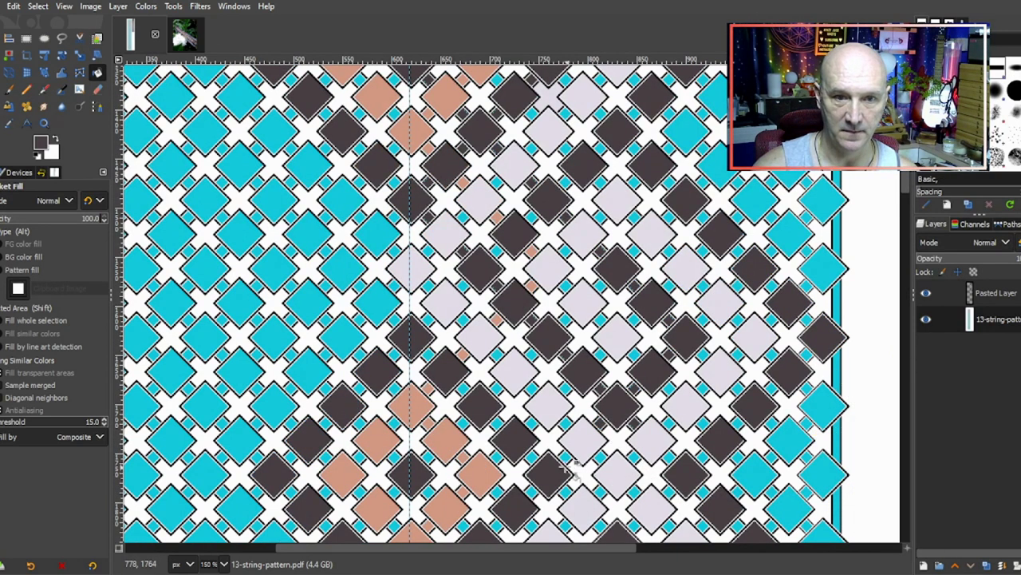
Step: Fill the remaining dark brown small squares along a string path through the dark rings in the right half of the large diamond
scroll(579, 443, "up", 6)
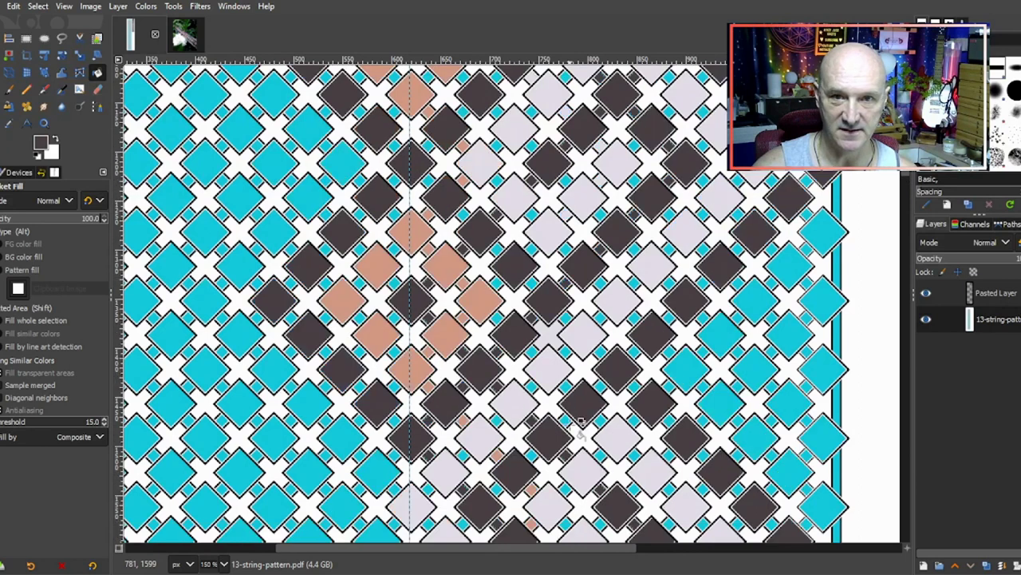
scroll(583, 422, "up", 3)
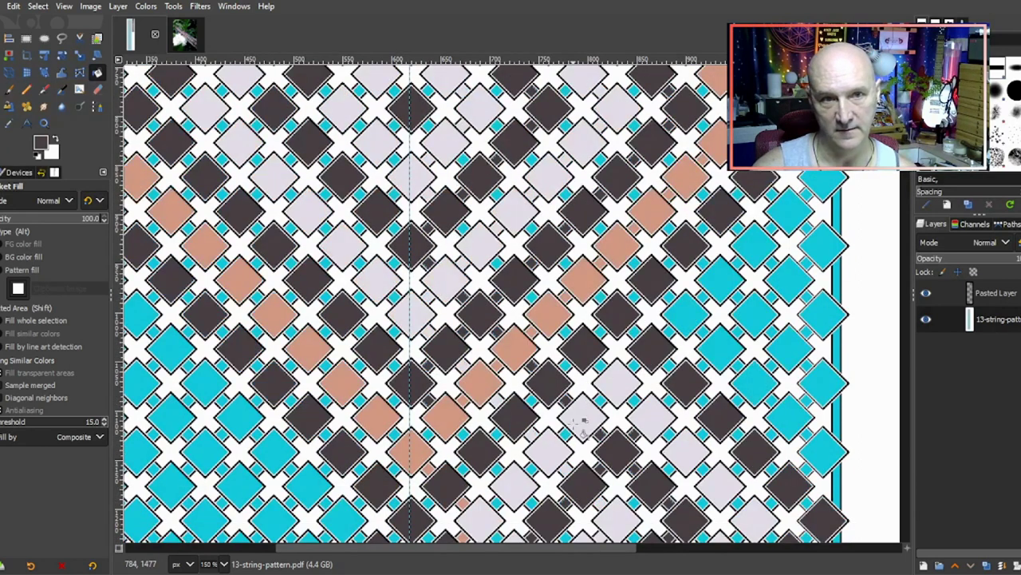
scroll(441, 136, "up", 4)
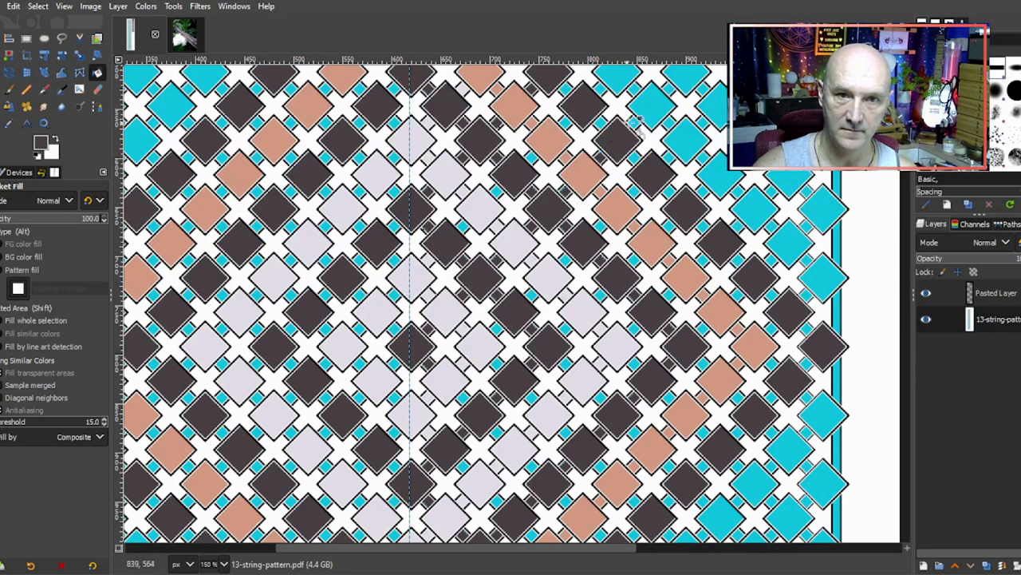
scroll(639, 151, "up", 3)
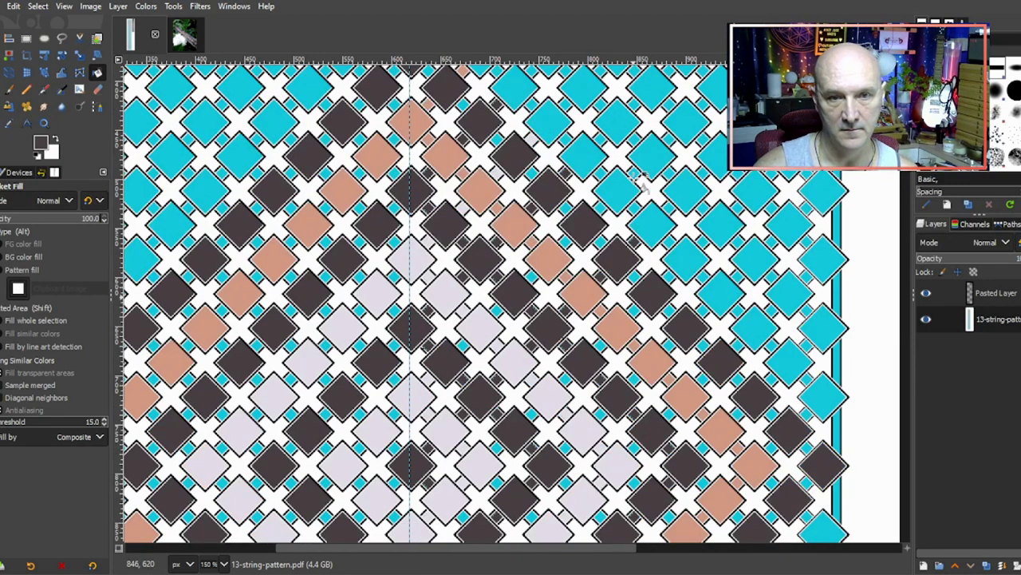
scroll(638, 180, "up", 5)
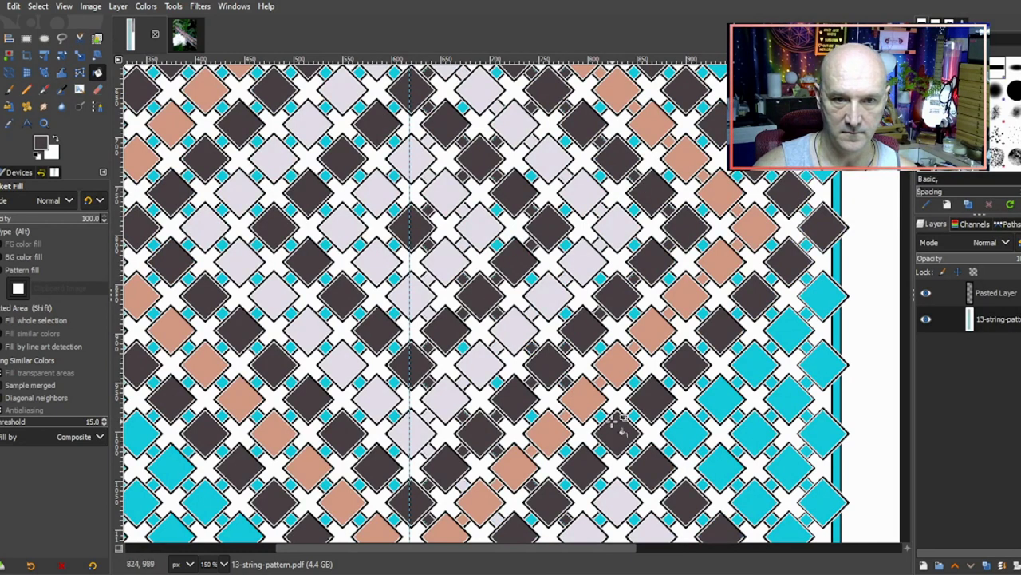
Step: Continue the dark brown string path from the large diamond out to the right-edge knot, and back down through the scrolls to the centre line
scroll(638, 367, "down", 3)
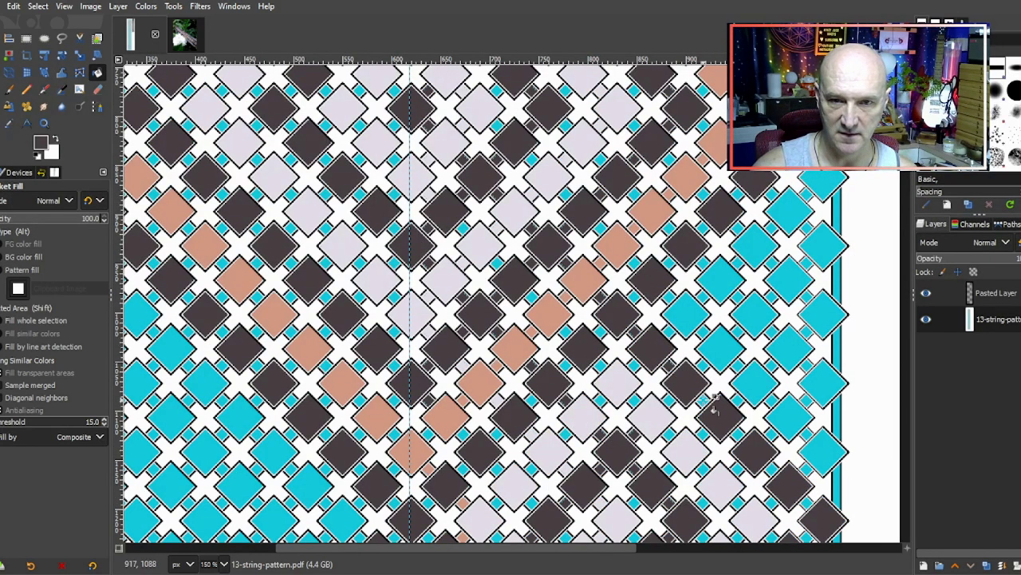
scroll(776, 393, "down", 3)
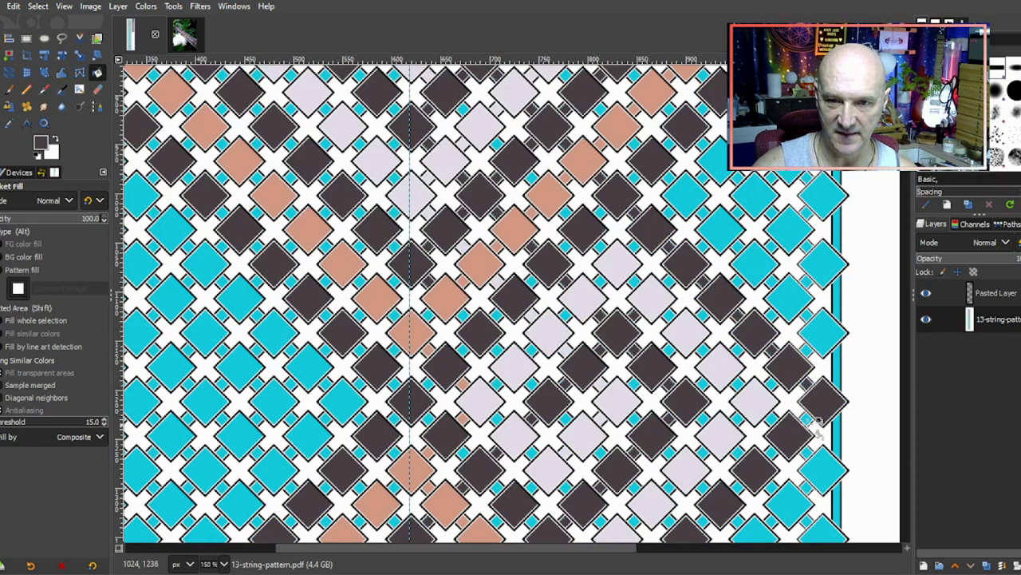
scroll(784, 399, "down", 2)
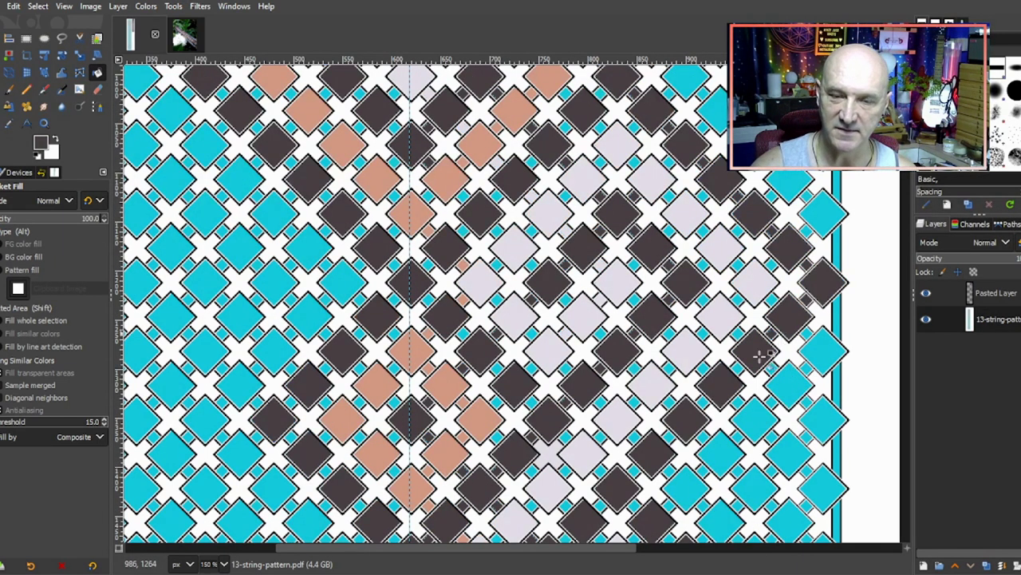
scroll(734, 367, "down", 3)
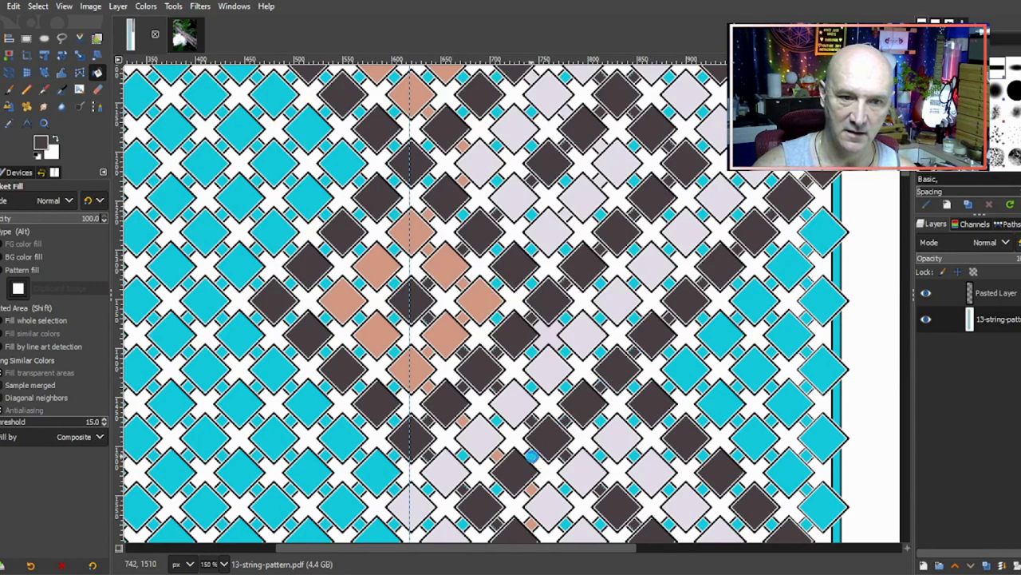
scroll(508, 483, "down", 3)
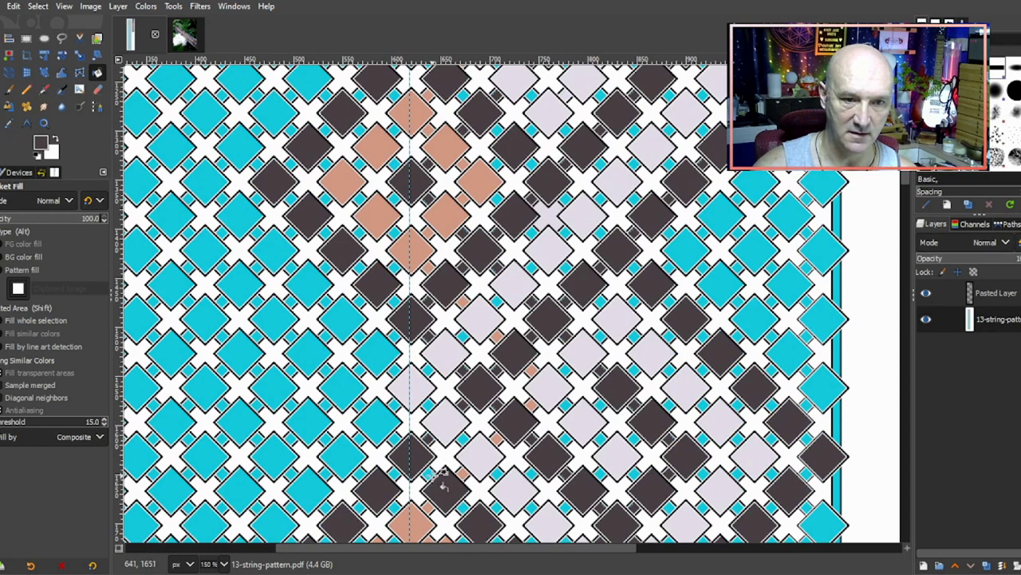
Step: Carry the dark brown small squares around the lower small peach diamond to the centre line, and out through the lowest scroll on the right
scroll(443, 479, "down", 3)
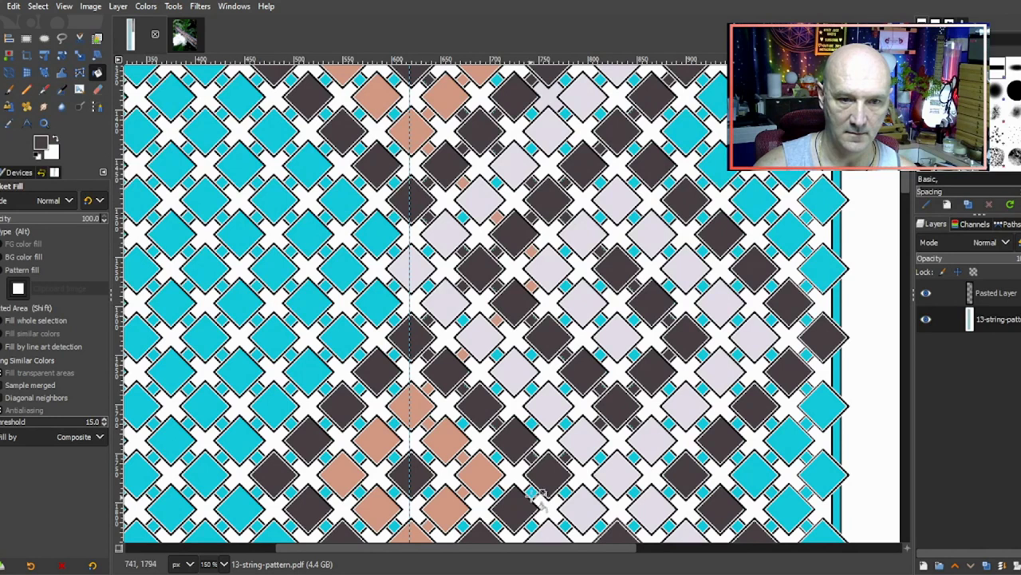
scroll(527, 435, "down", 3)
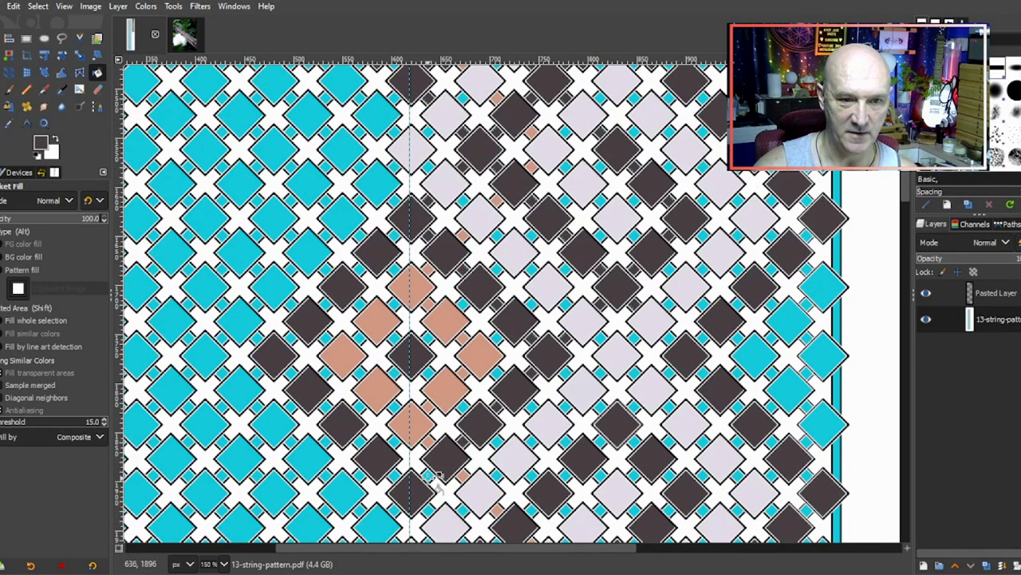
scroll(439, 472, "down", 3)
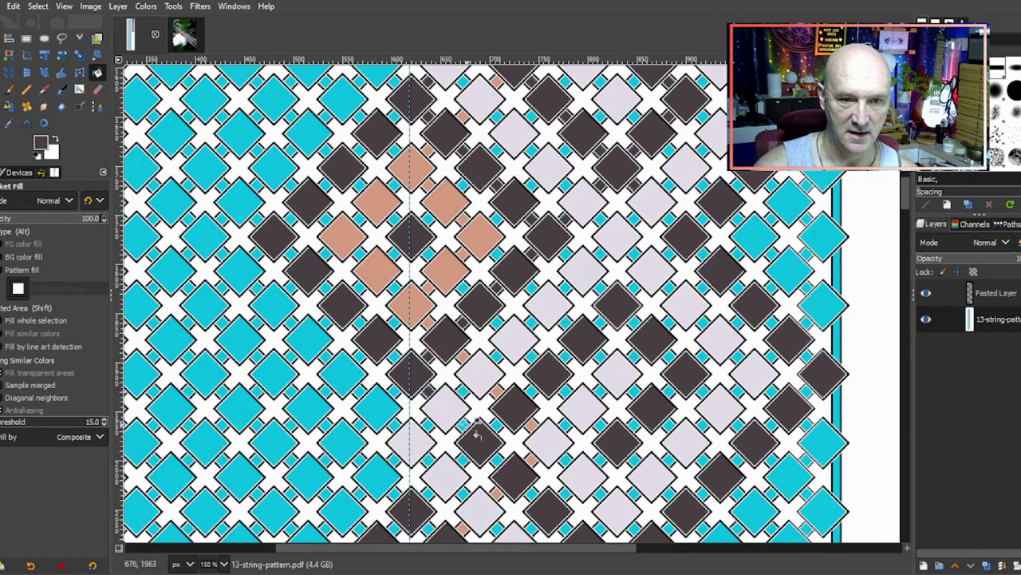
scroll(559, 375, "down", 5)
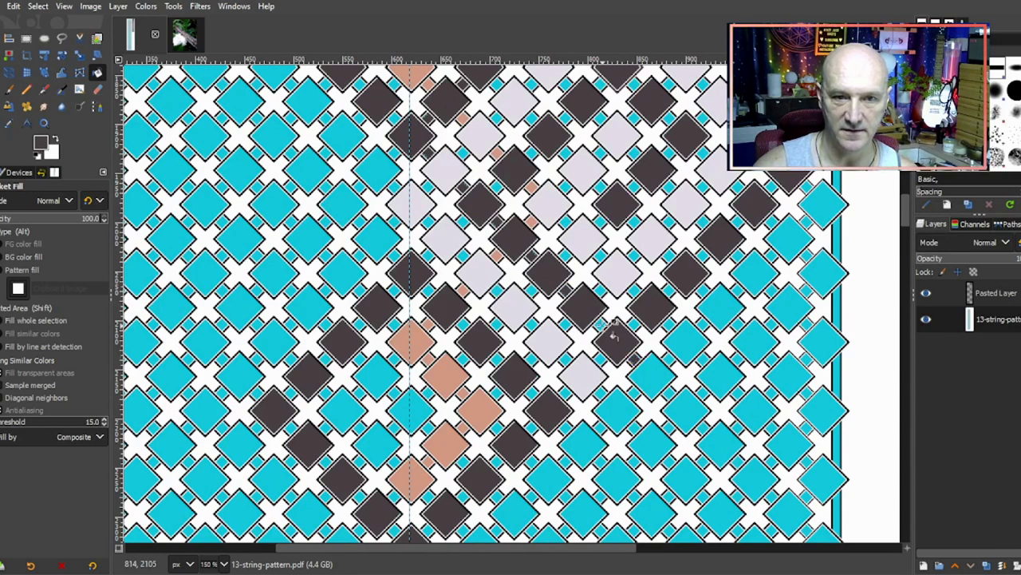
Step: Fill the small squares dark brown along the string path from the large diamond's top centre knot down its upper-right outer edge
scroll(639, 367, "down", 10)
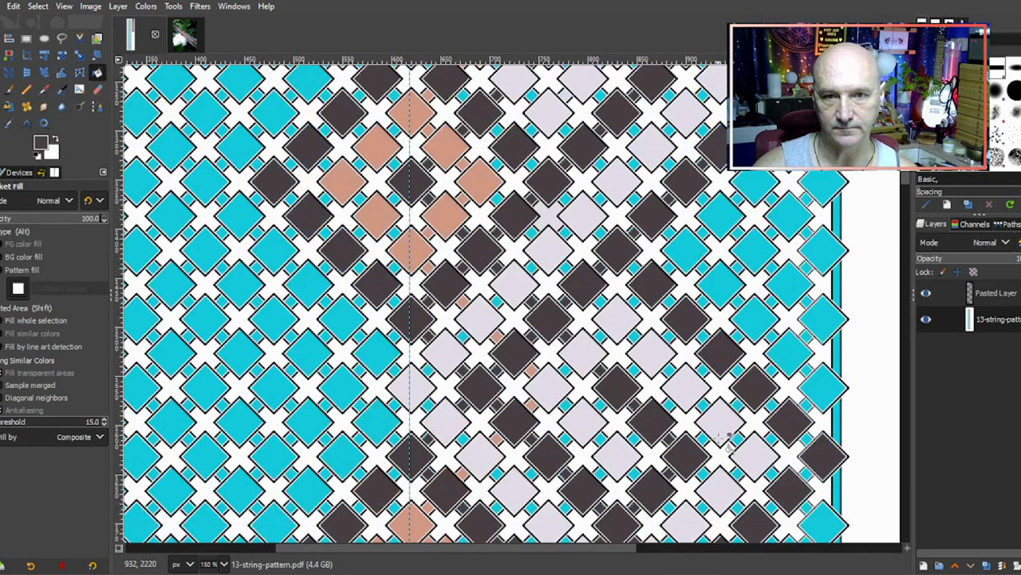
scroll(723, 435, "down", 2)
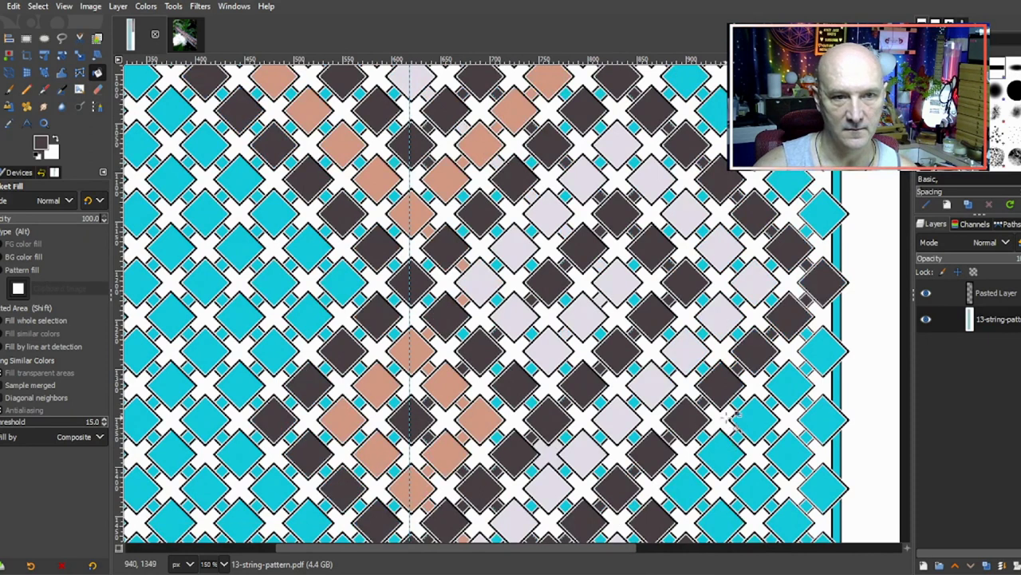
scroll(728, 416, "up", 10)
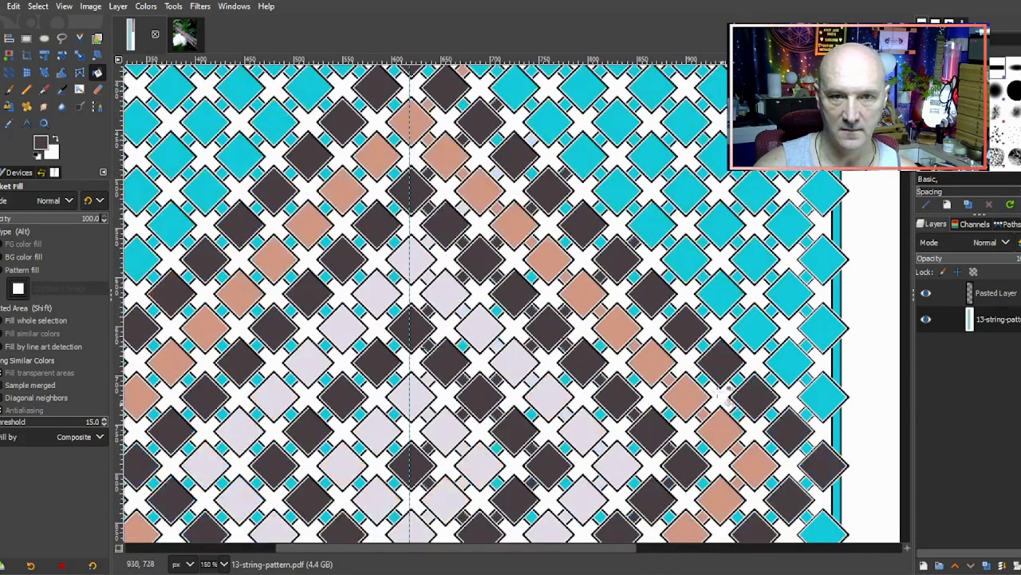
scroll(511, 240, "up", 3)
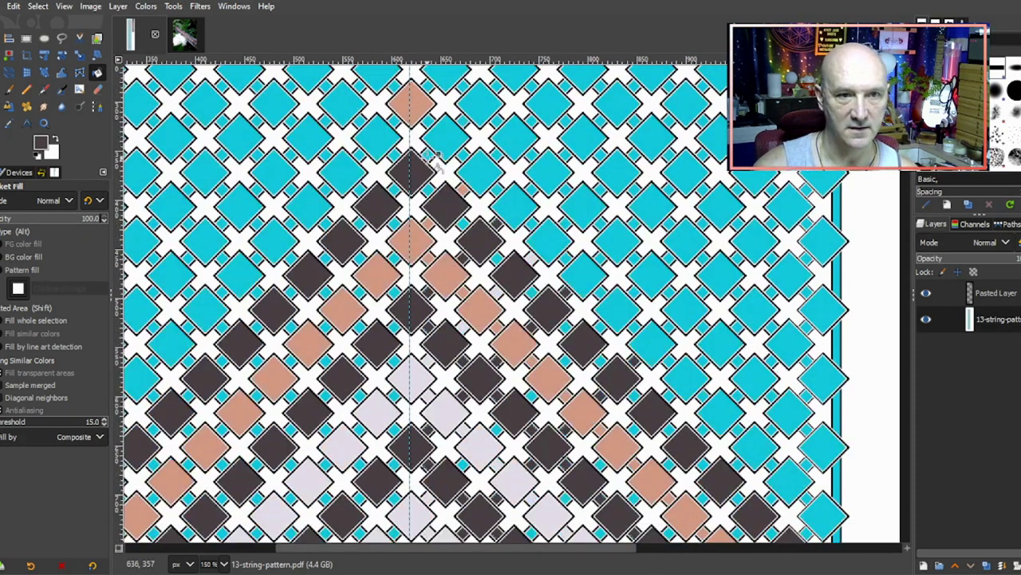
left_click(437, 194)
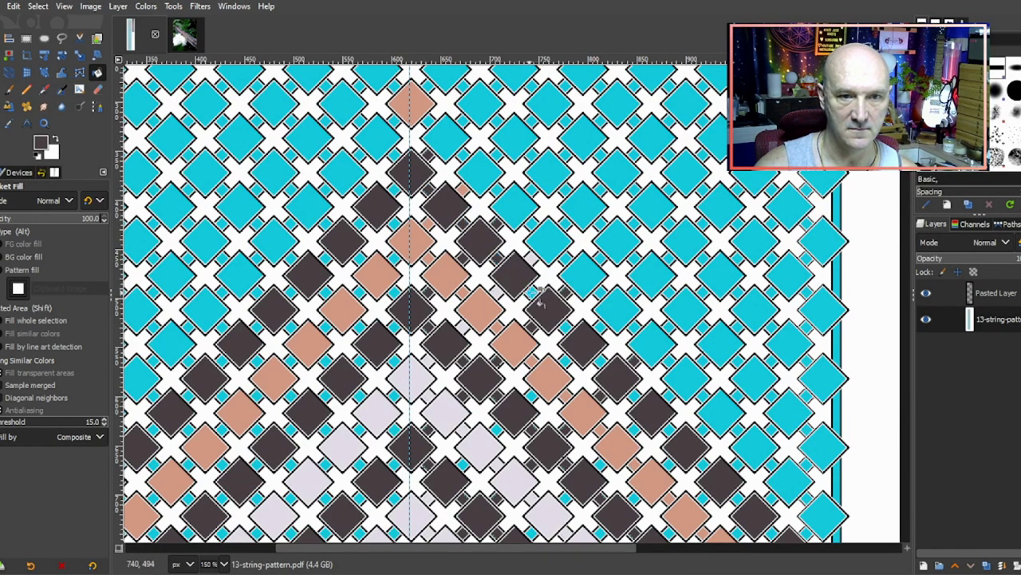
left_click(600, 359)
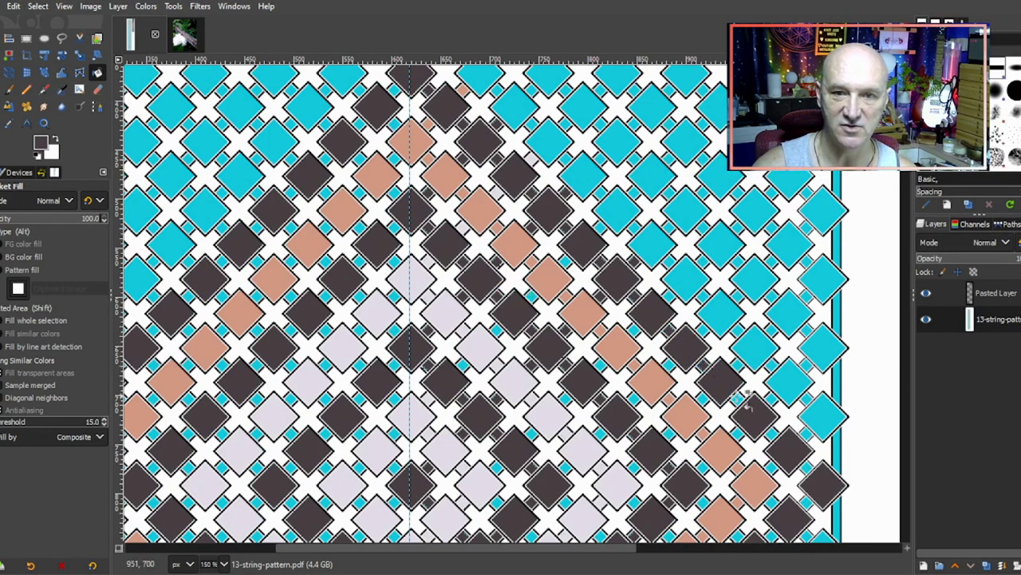
Step: Carry the dark brown string path around the large diamond's right-edge knot and down its lower-right outer edge to the centre line
scroll(778, 435, "down", 3)
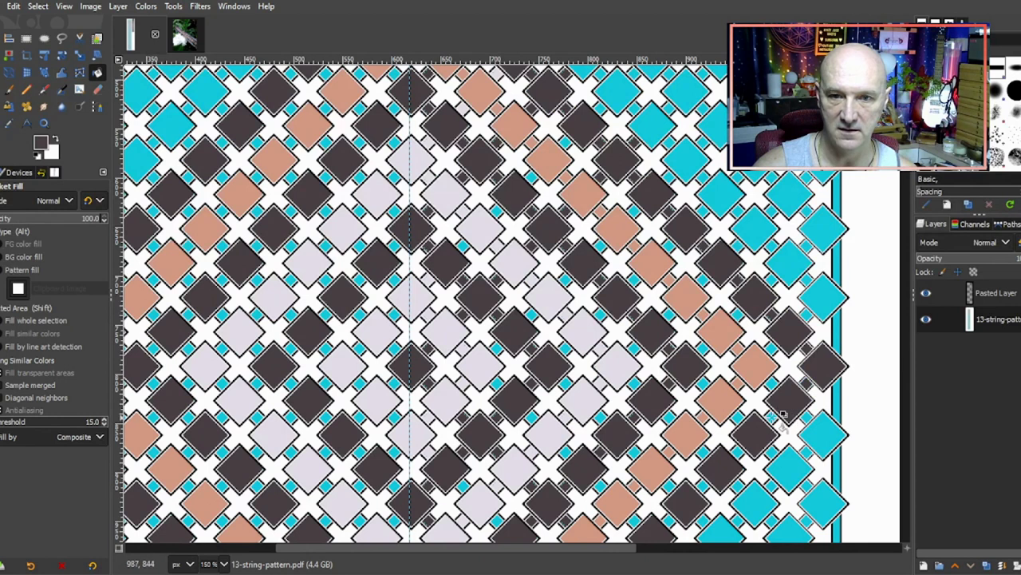
scroll(722, 411, "down", 3)
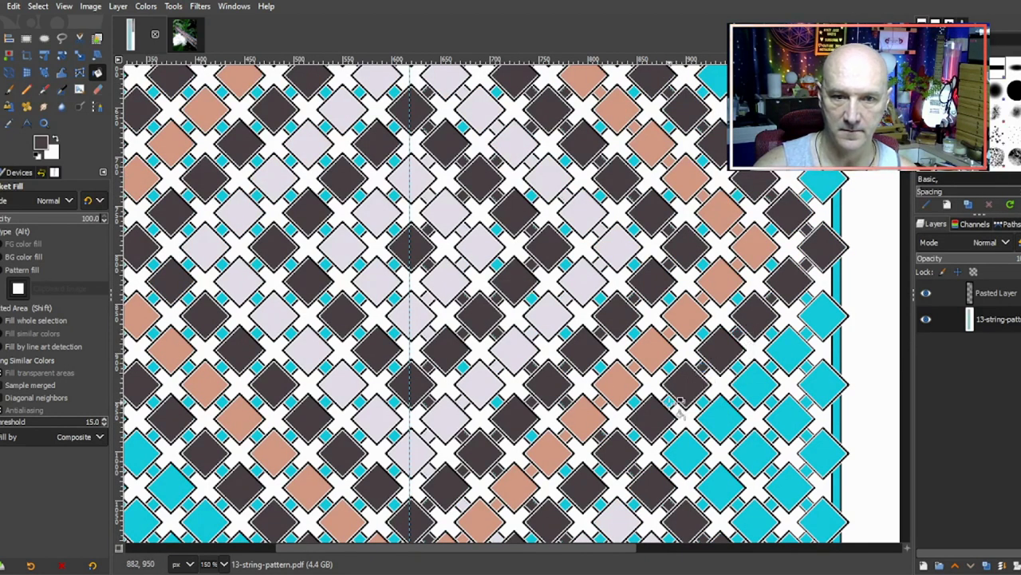
scroll(639, 431, "down", 4)
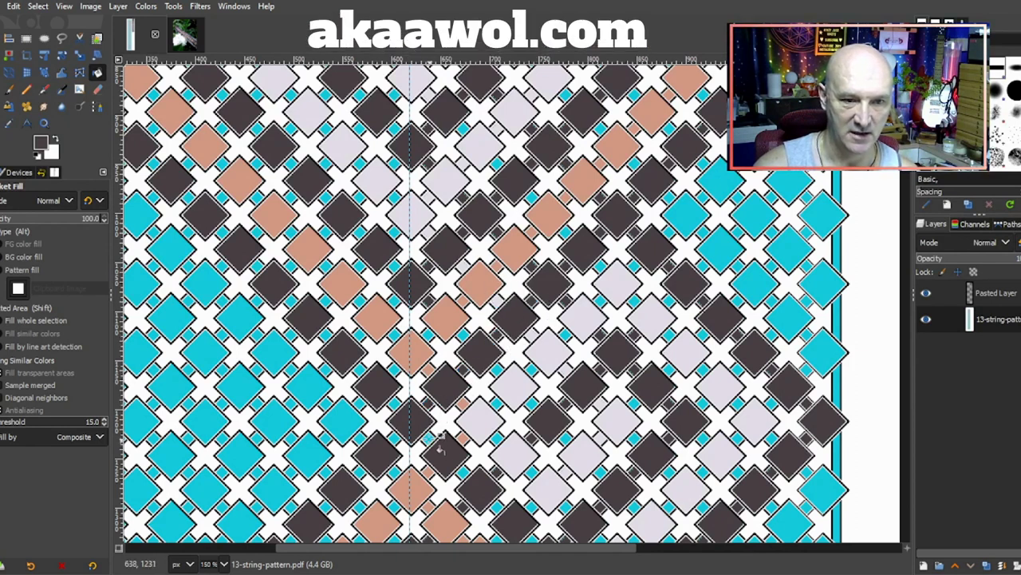
Step: Continue the dark brown small squares from the centre line out through the scrolls to the lower right-edge knot
scroll(470, 406, "down", 3)
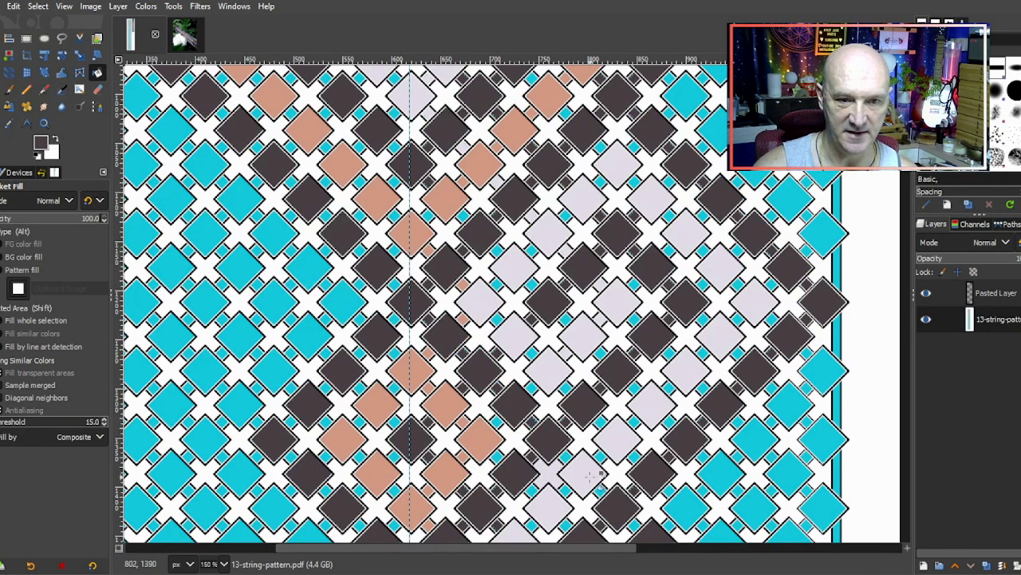
scroll(583, 403, "down", 3)
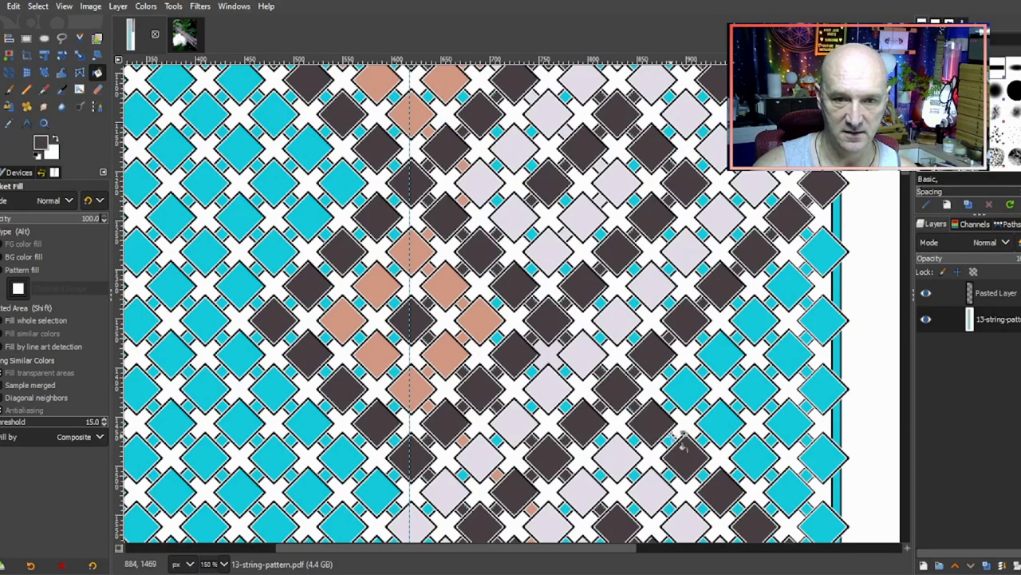
scroll(719, 426, "down", 3)
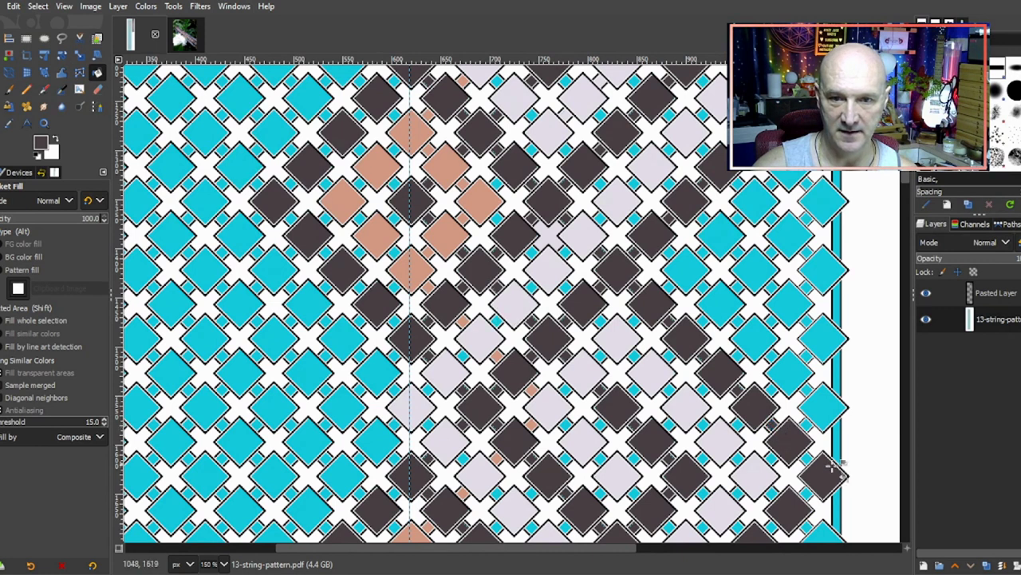
Step: Carry the dark brown string path from that right-edge knot back down through the lower scrolls towards the centre line
scroll(826, 413, "down", 3)
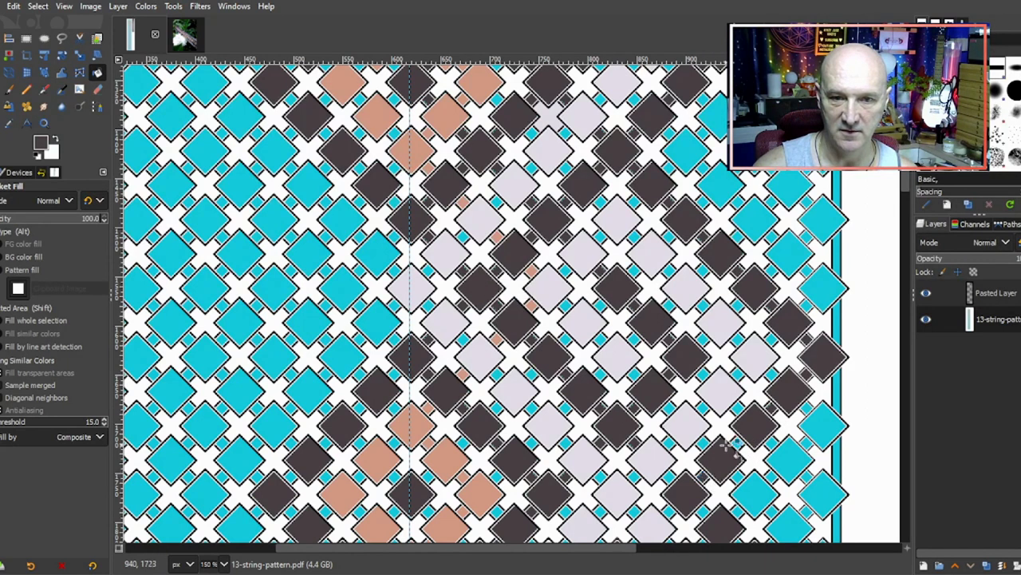
scroll(730, 439, "down", 2)
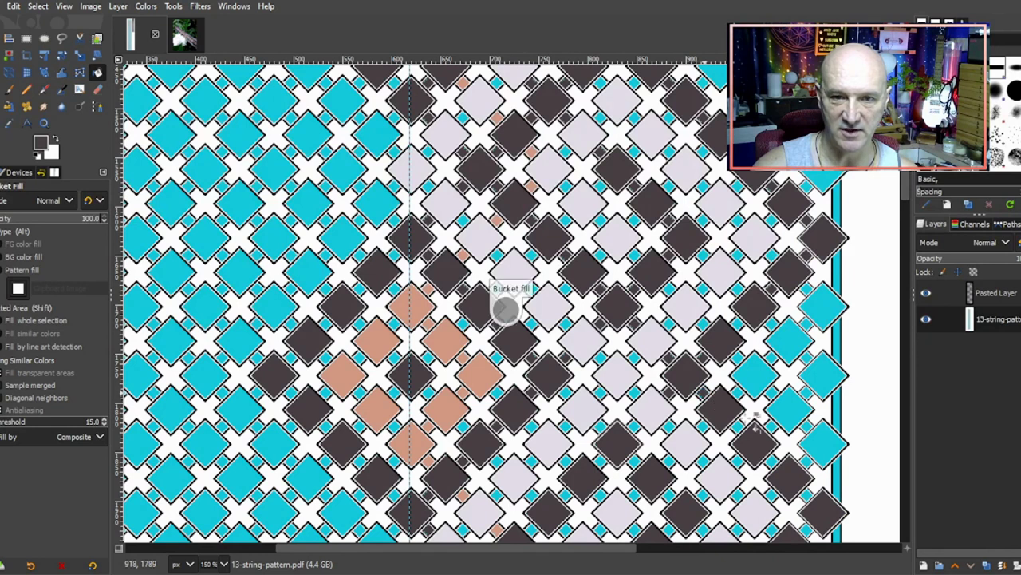
scroll(738, 363, "down", 2)
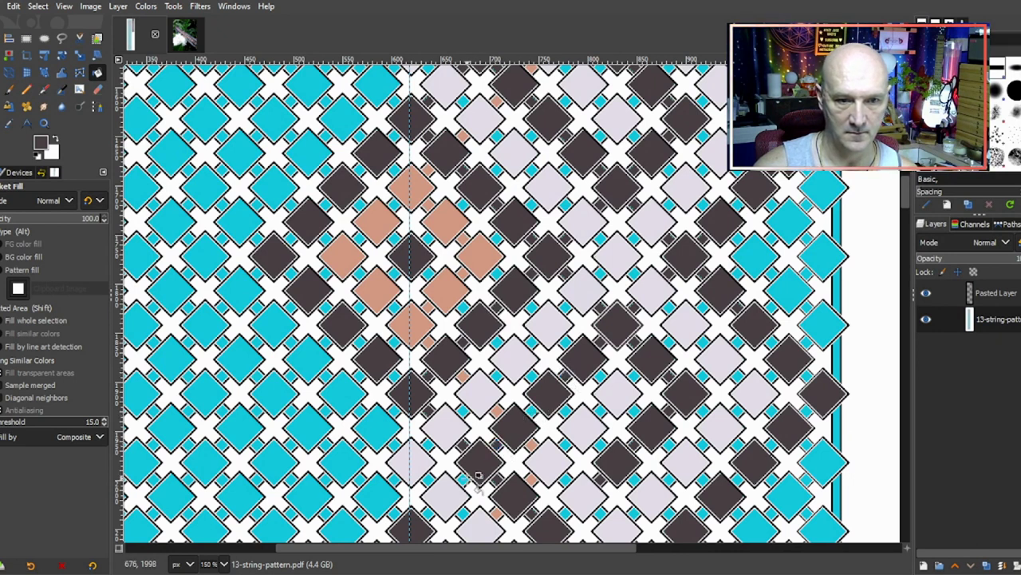
scroll(535, 399, "down", 3)
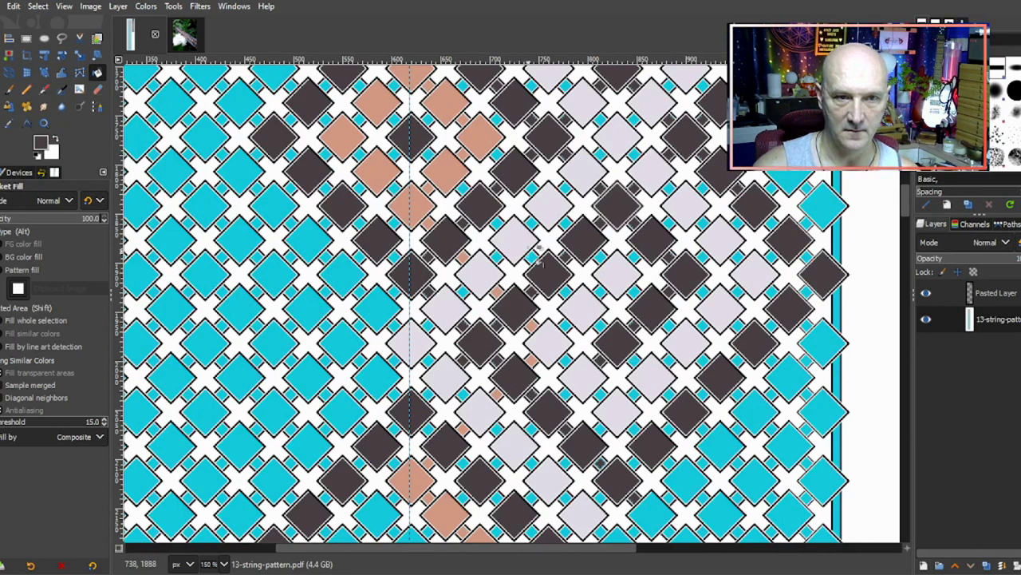
Step: Fill remaining dark brown small squares along a string path up through the scrolls and into the unfilled gap beside them
scroll(538, 258, "down", 4)
scroll(559, 272, "down", 4)
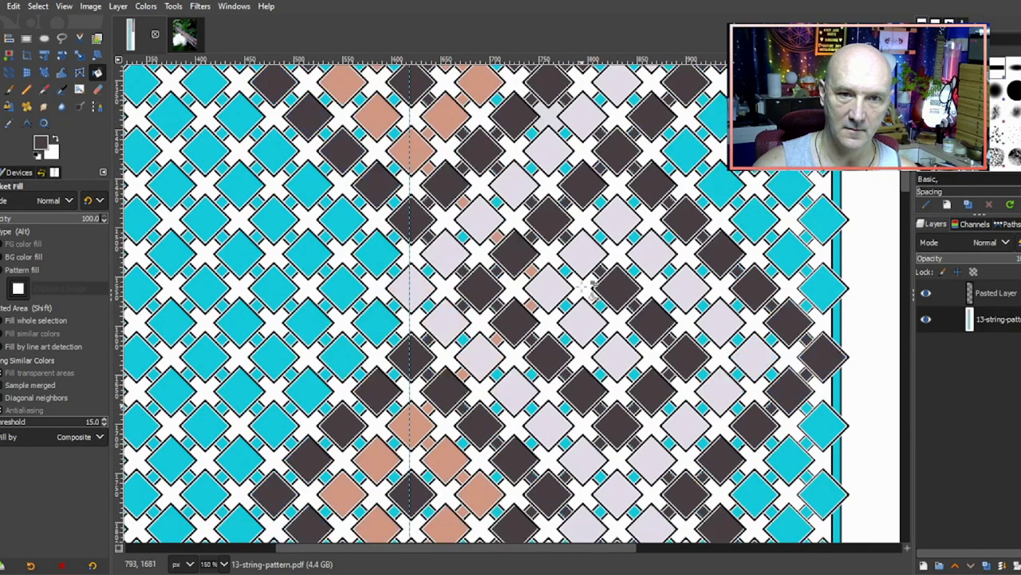
scroll(589, 287, "up", 4)
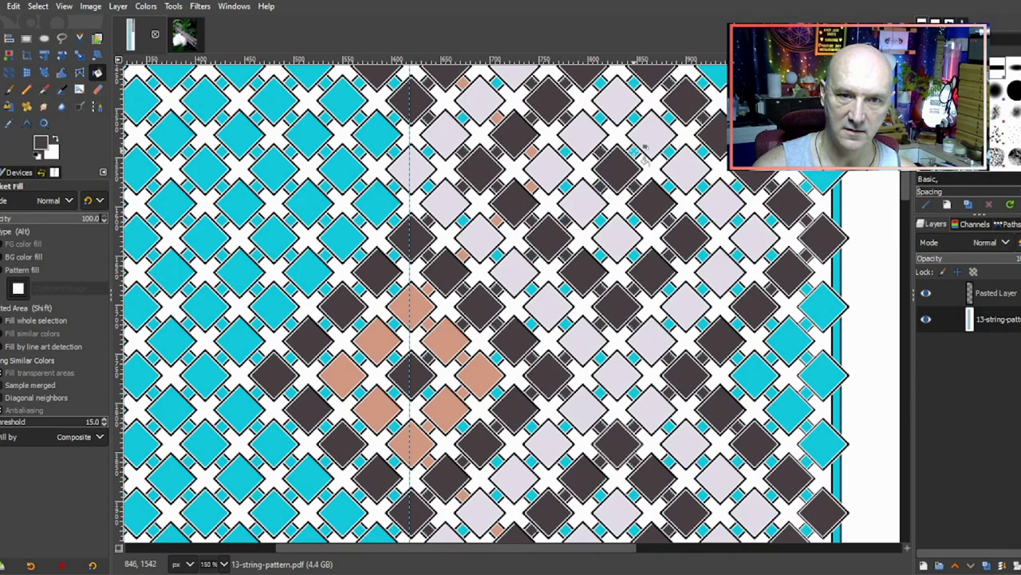
scroll(688, 231, "up", 5)
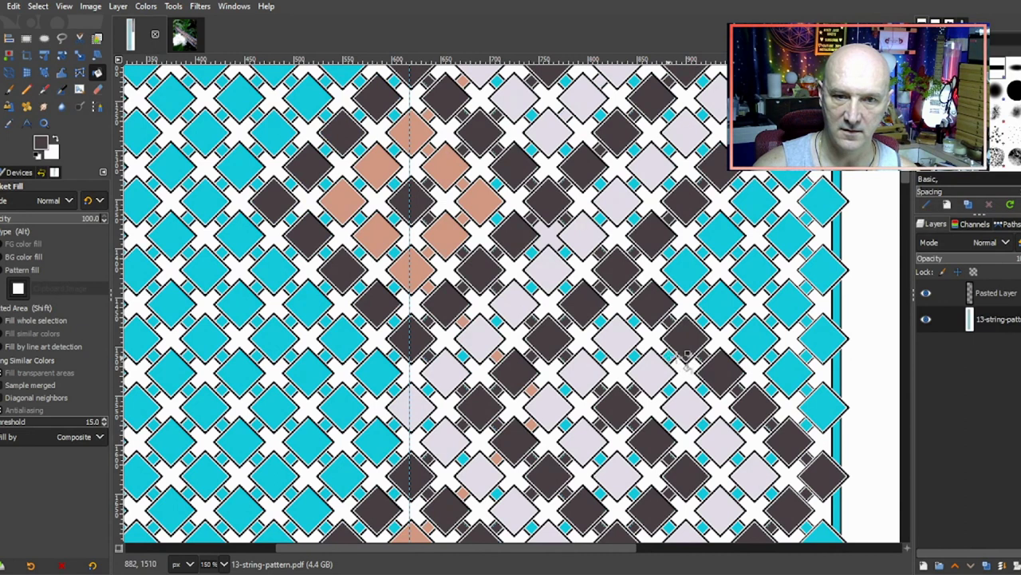
scroll(722, 373, "up", 3)
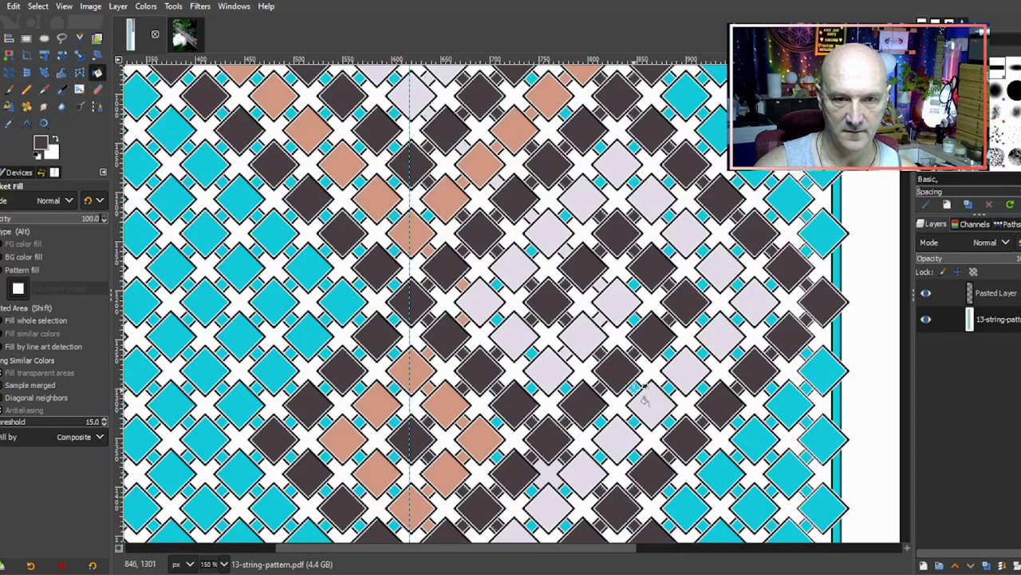
scroll(650, 351, "down", 3)
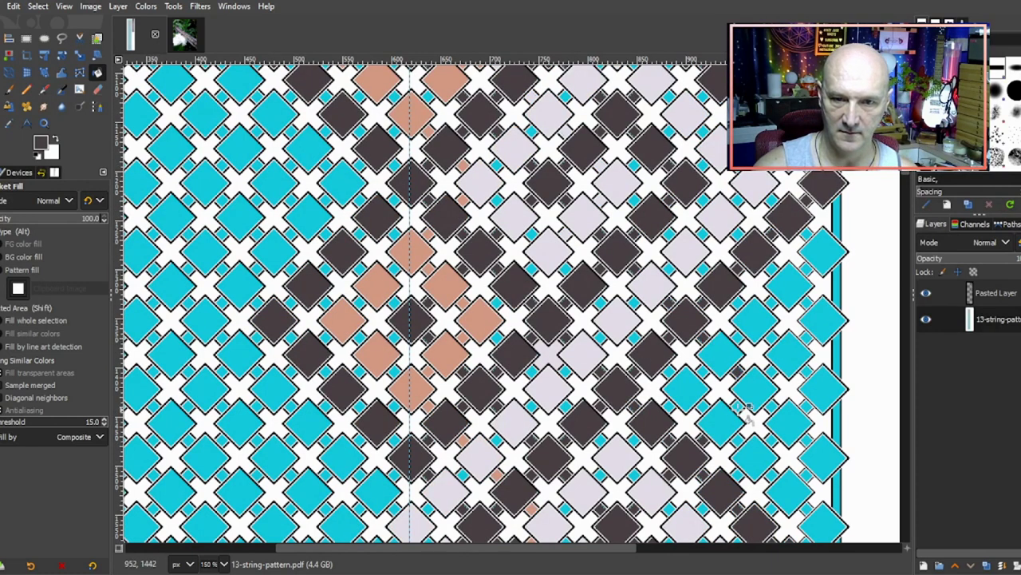
Step: Review the filled string paths across the large diamond and the scrolls for small squares that still need colouring
scroll(762, 374, "down", 1, "ctrl")
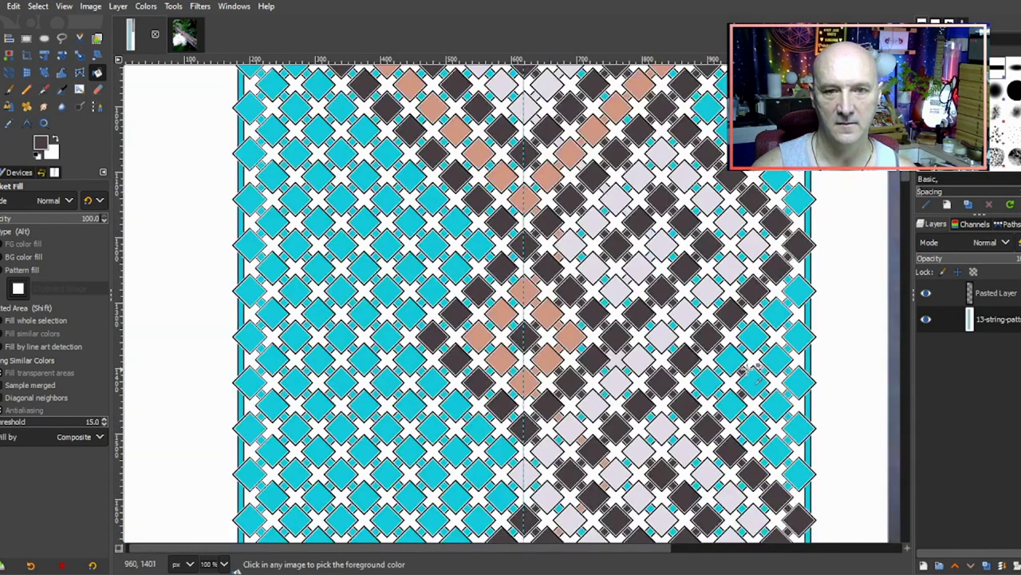
scroll(772, 375, "down", 3)
scroll(771, 375, "down", 3)
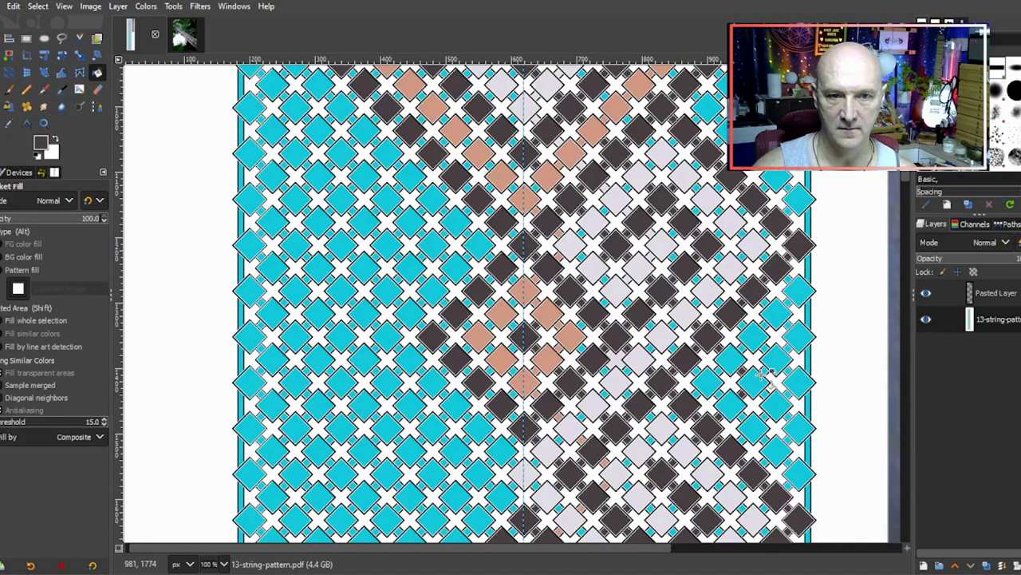
scroll(779, 376, "up", 3)
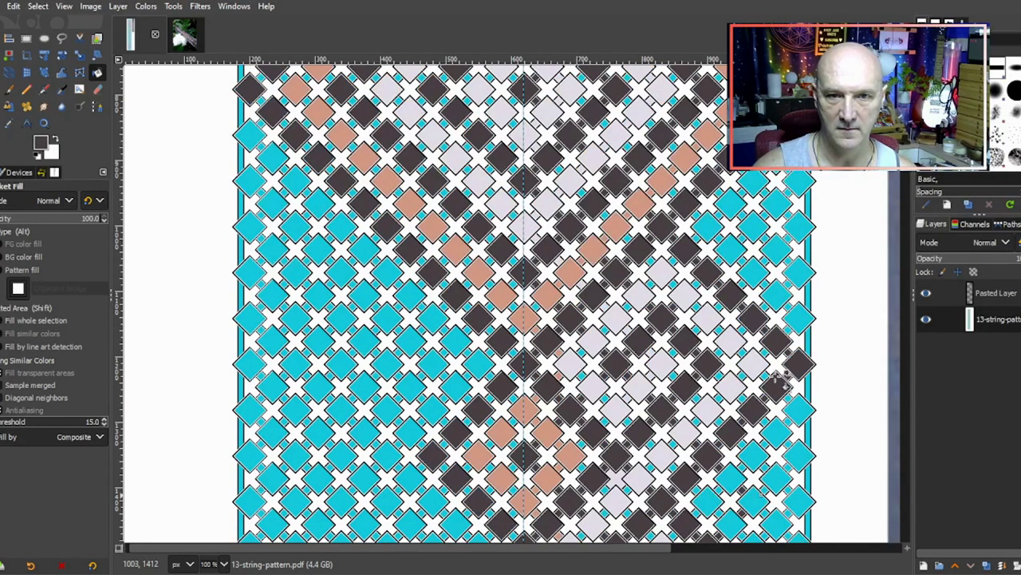
scroll(778, 379, "up", 5)
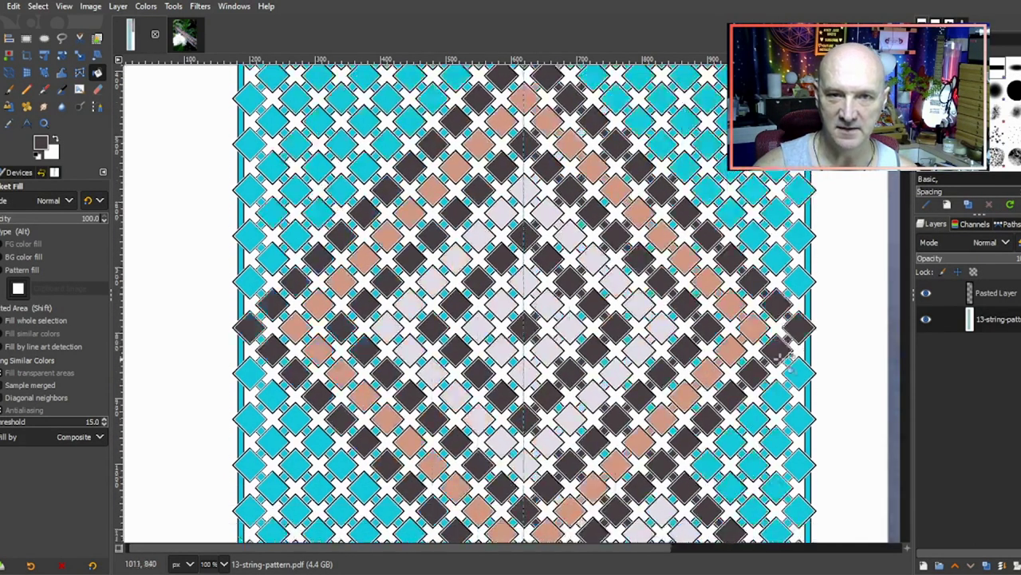
scroll(671, 380, "down", 5)
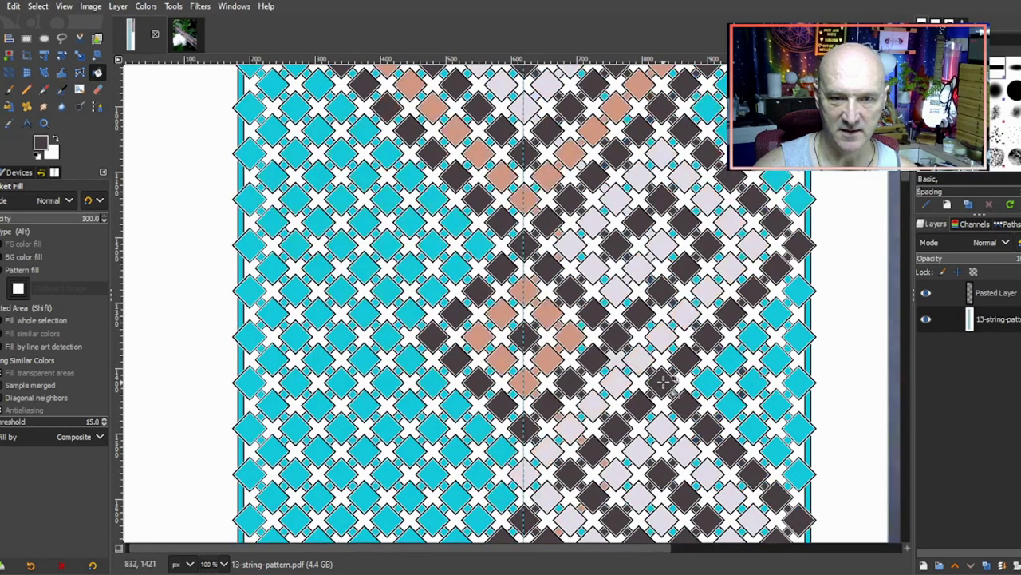
scroll(728, 437, "up", 1)
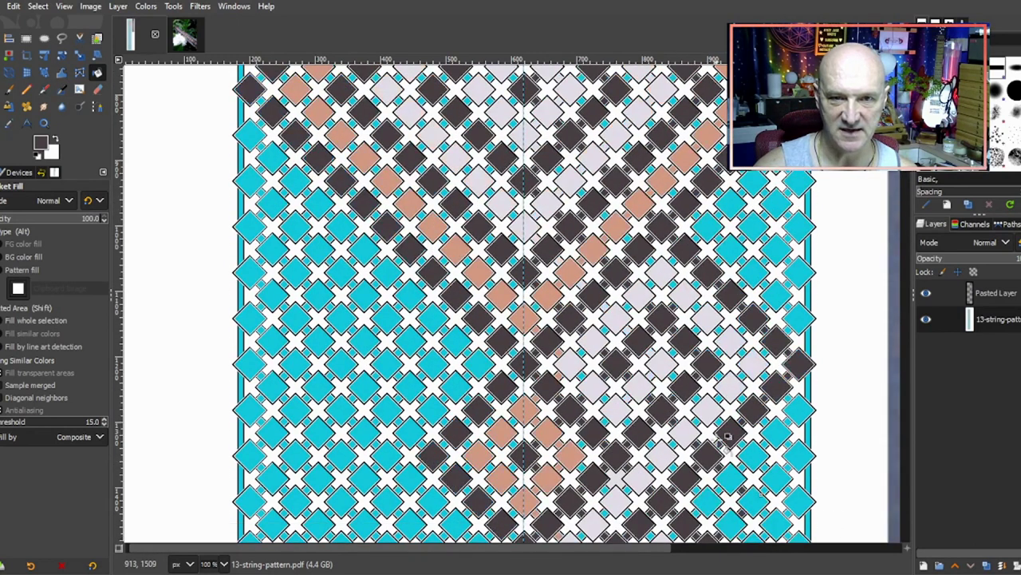
Step: Sample off-white from a diamond knot and fill small squares along the string path down and outward across the peach border
scroll(728, 437, "up", 5)
key("ctrl")
left_click(526, 256, "ctrl")
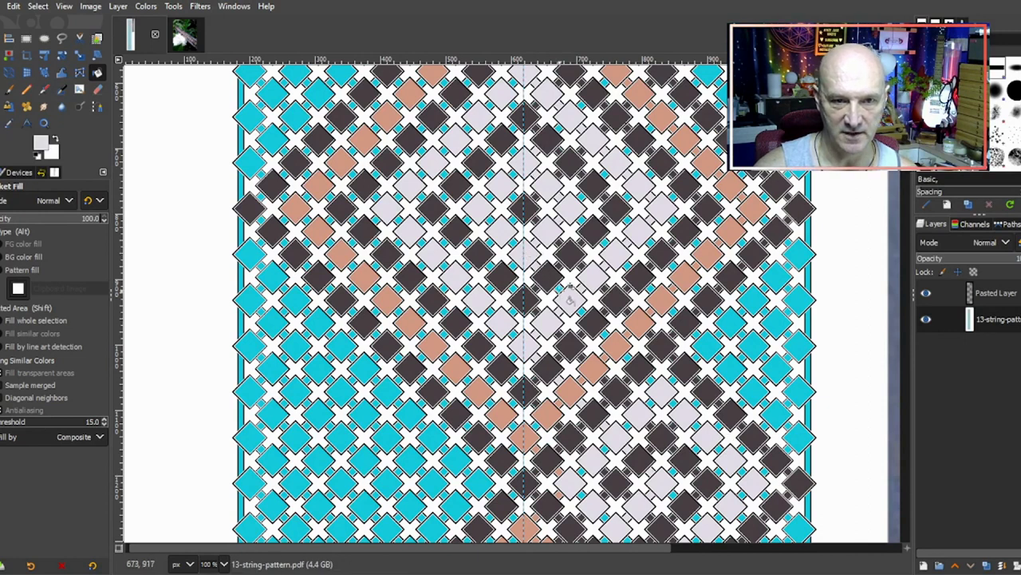
scroll(568, 297, "up", 2, "ctrl")
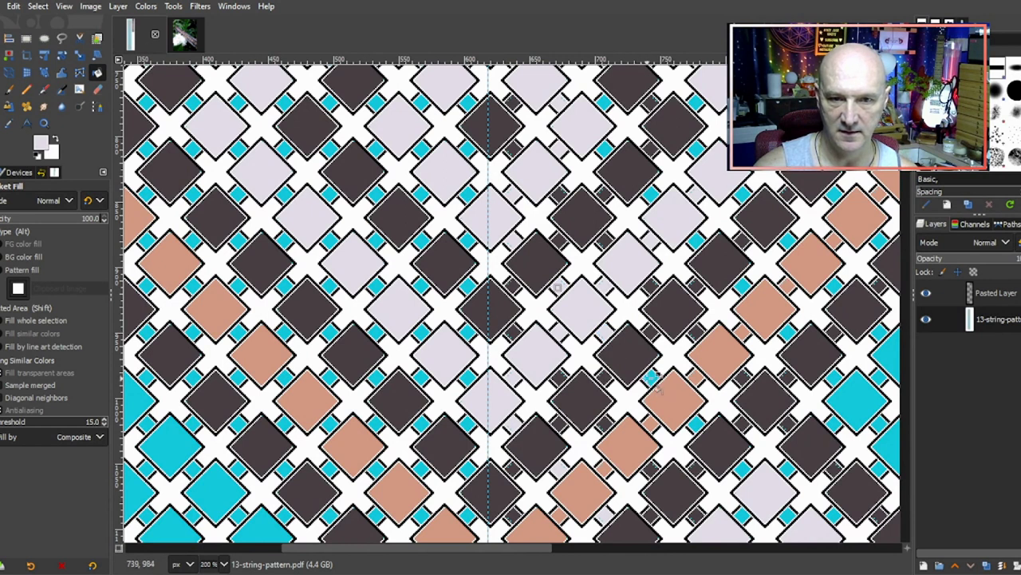
left_click(656, 510)
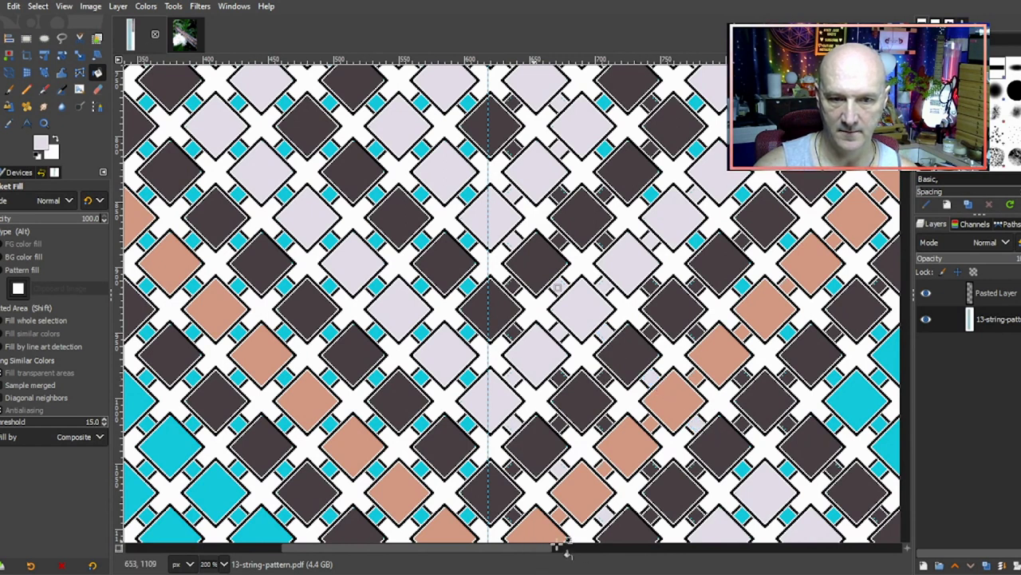
key("ctrl+z")
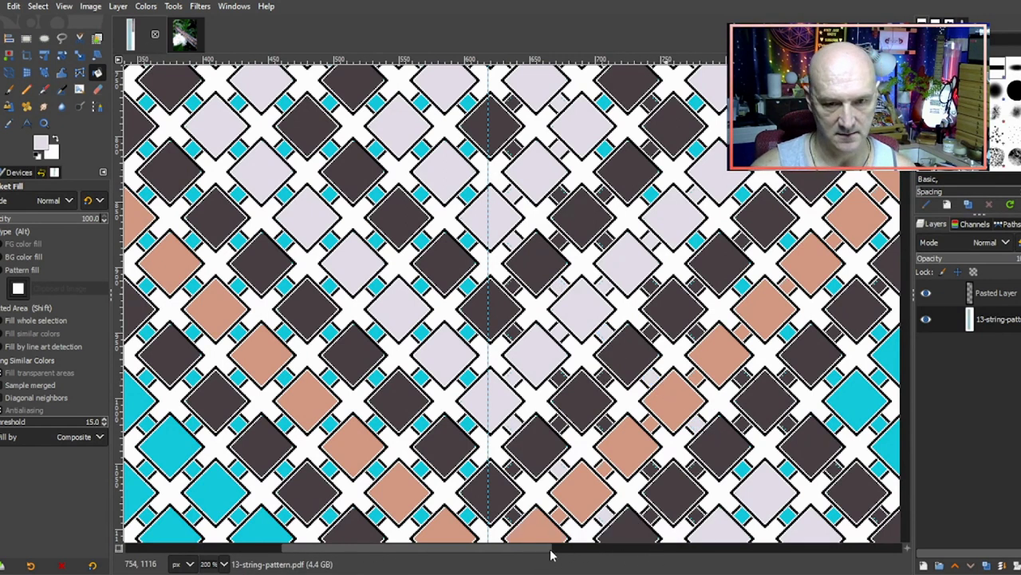
left_click_drag(544, 551, 646, 554)
scroll(575, 406, "down", 1)
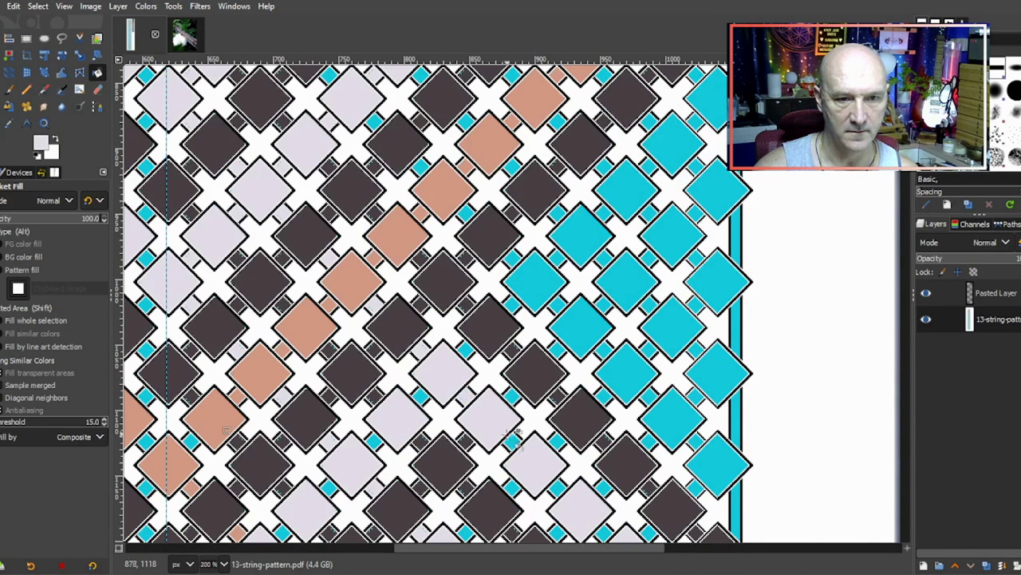
Step: Fill the small squares between the upper scroll's off-white knots with off-white, following the string path down the scroll
key("1")
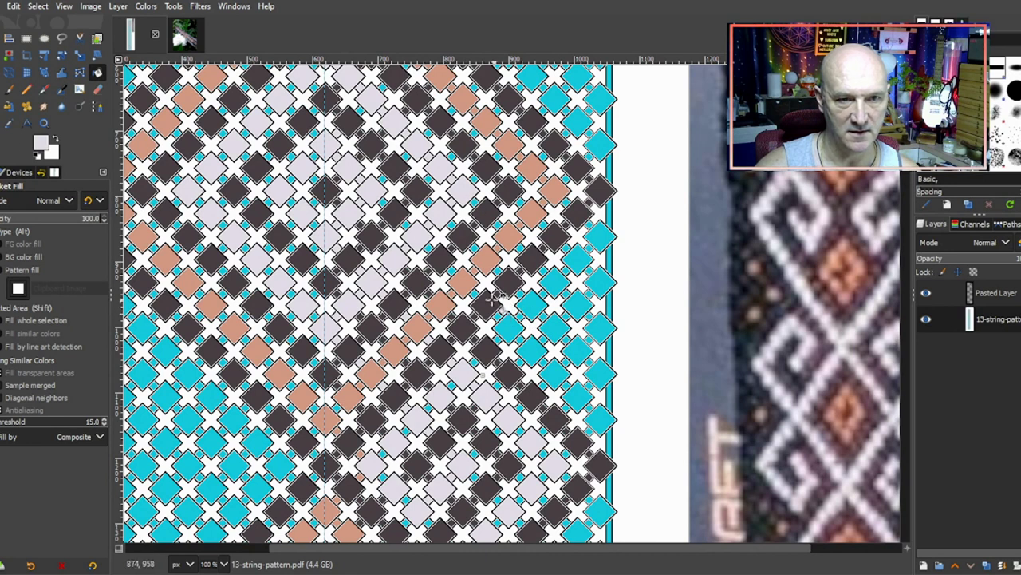
scroll(489, 289, "up", 3)
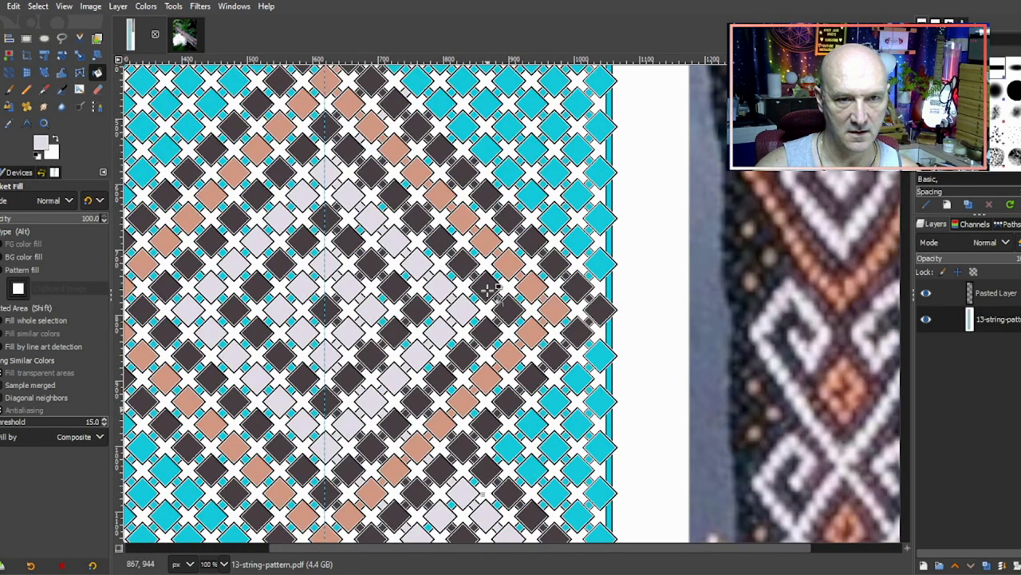
scroll(489, 289, "down", 3)
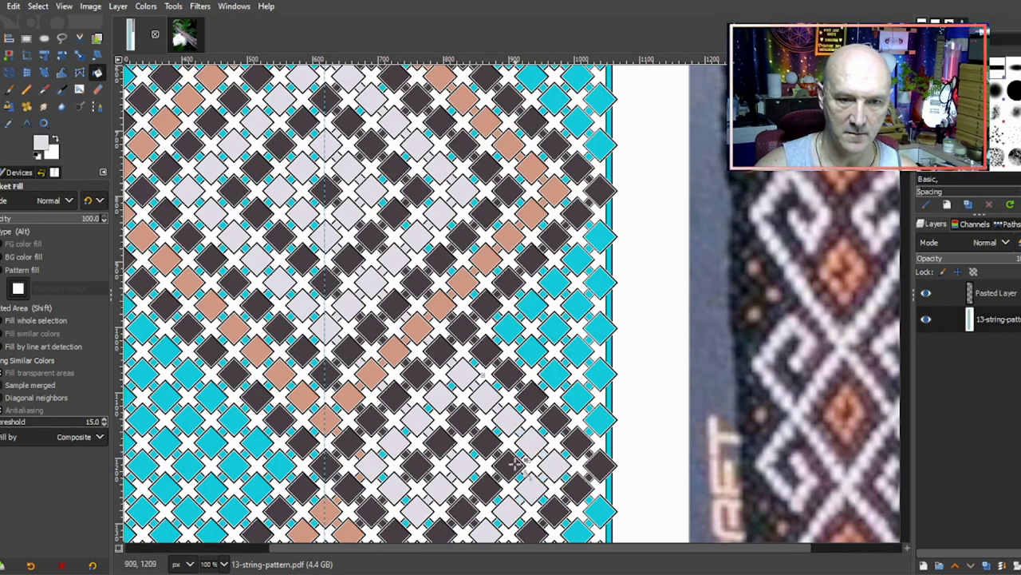
scroll(514, 463, "down", 3)
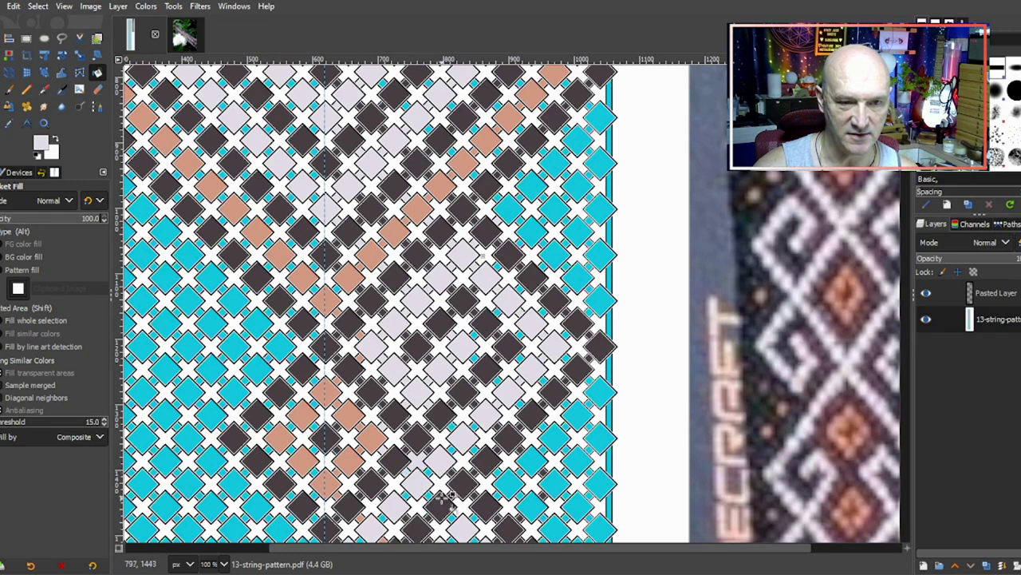
scroll(522, 394, "down", 3)
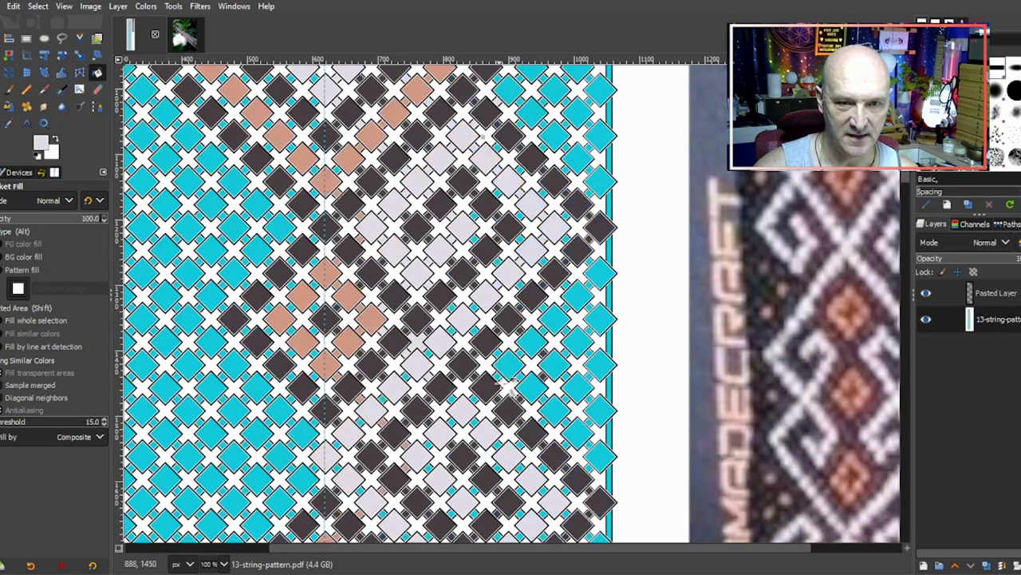
Step: Compare the outer edge with the bracelet photo and fill the accent knot between the upper two scrolls with off-white
scroll(483, 317, "up", 2)
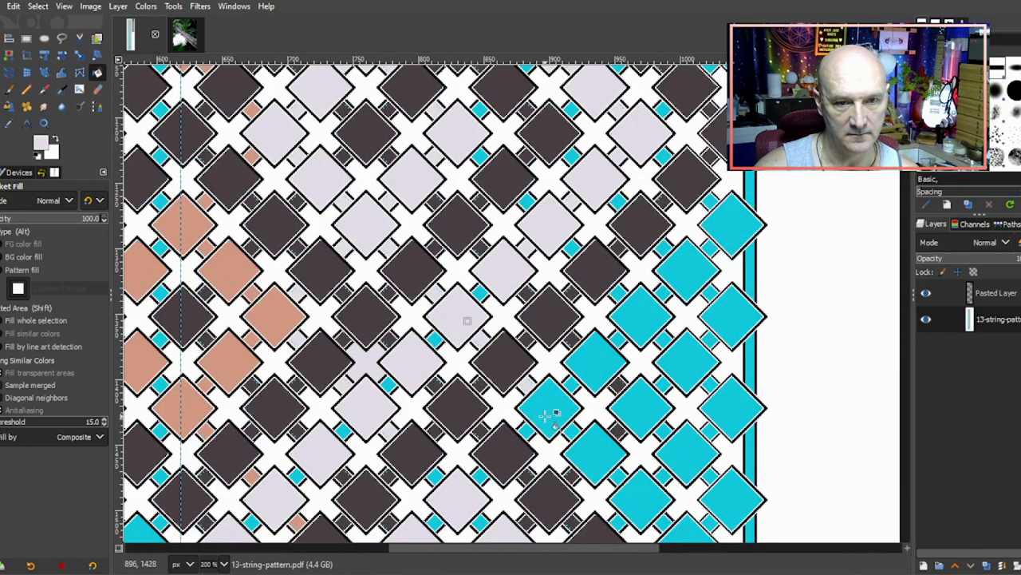
scroll(555, 379, "down", 2)
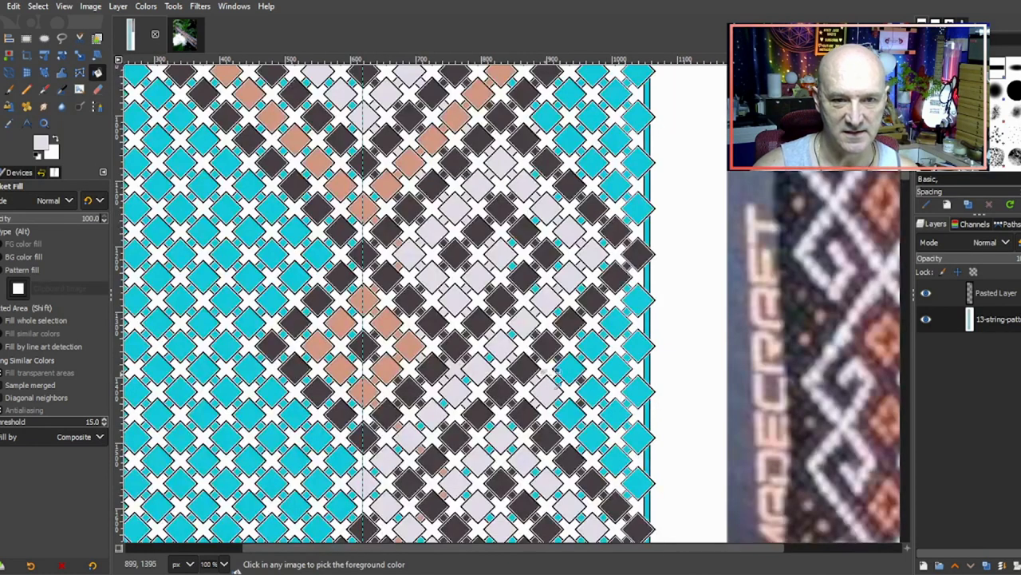
scroll(787, 338, "down", 3)
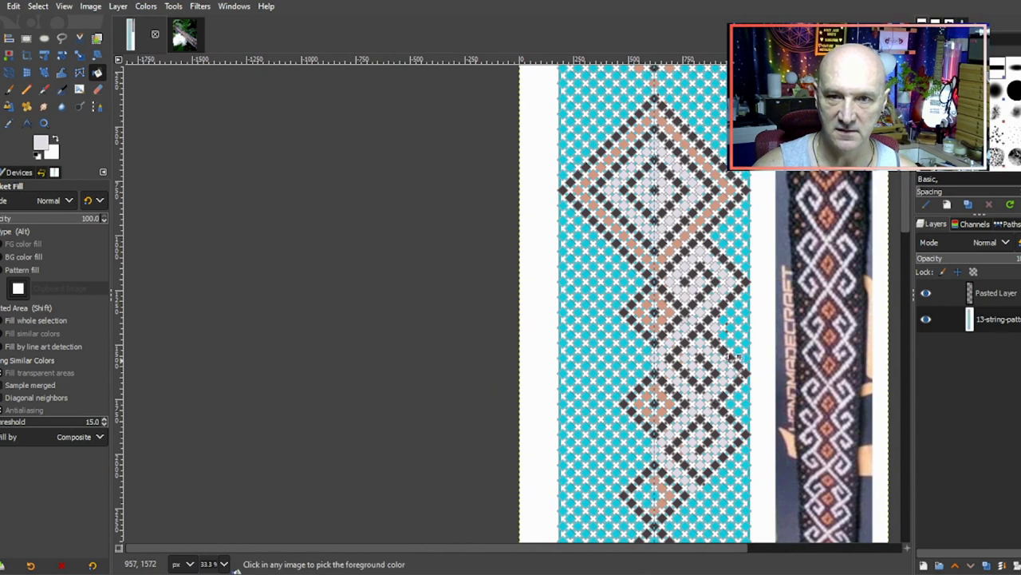
scroll(860, 249, "up", 3)
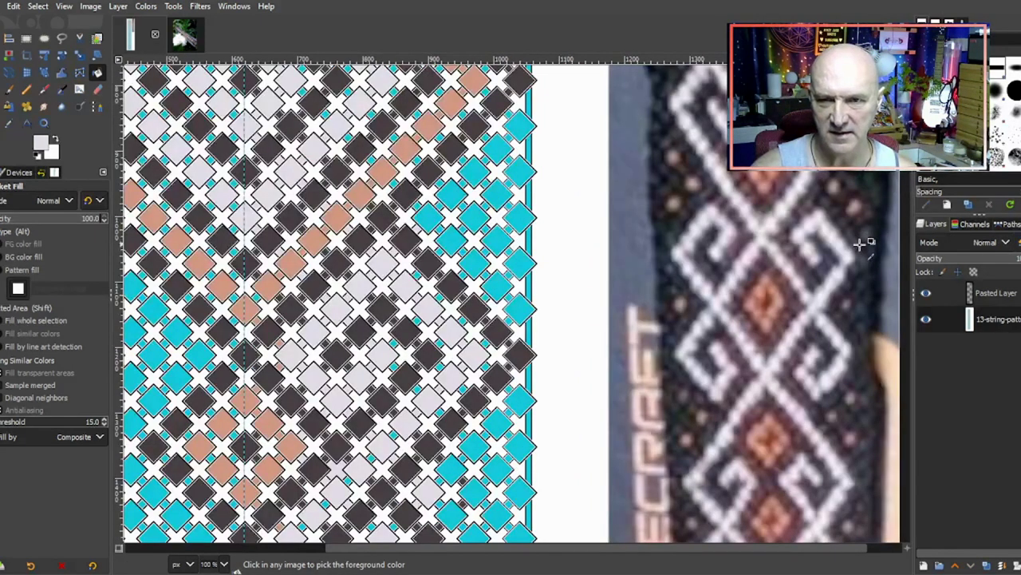
scroll(598, 320, "down", 2)
scroll(588, 351, "up", 1)
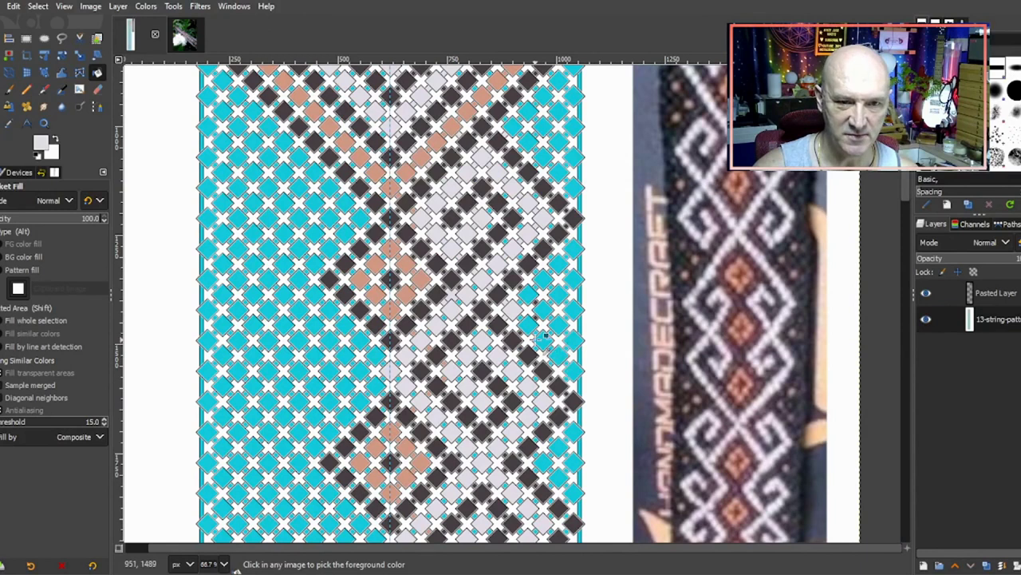
scroll(542, 336, "up", 2)
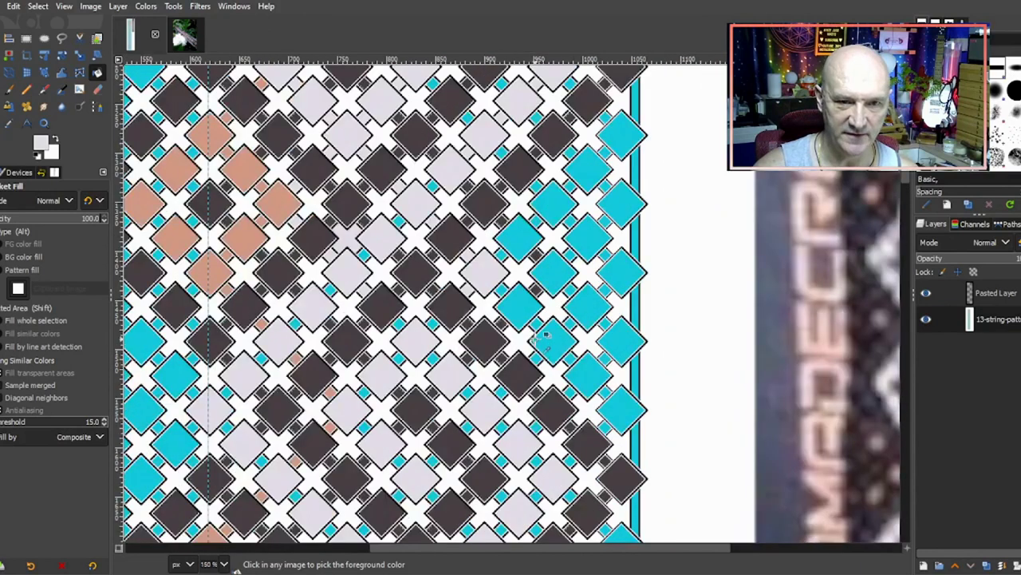
Step: Fill the three cyan knots surrounding the off-white accent knot with dark brown
left_click(517, 233)
left_click(550, 271)
left_click(520, 304)
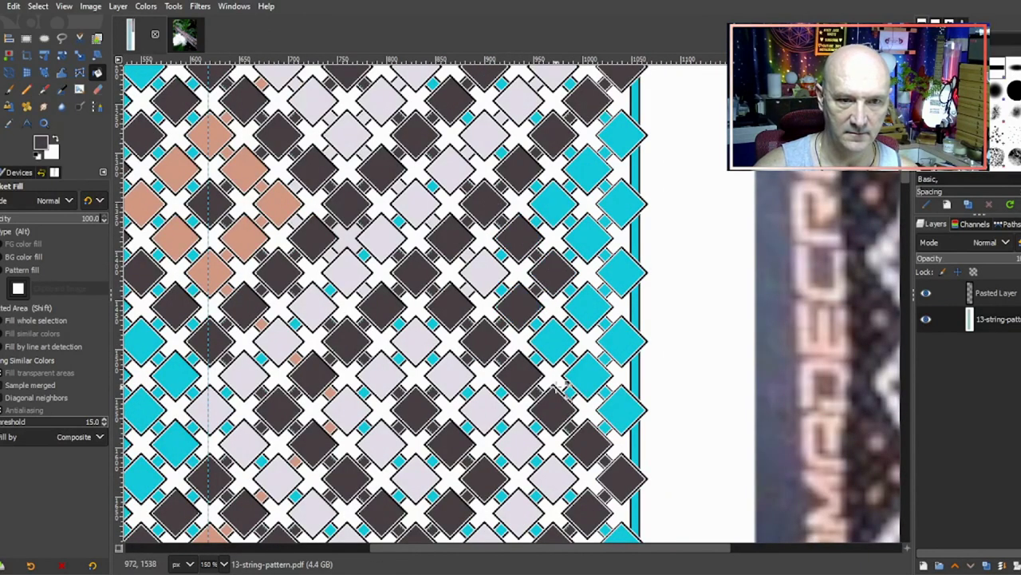
Step: Restore the tinted background gap at the scroll crossing to white and fill the small squares beside it off-white
left_click(416, 343, "ctrl")
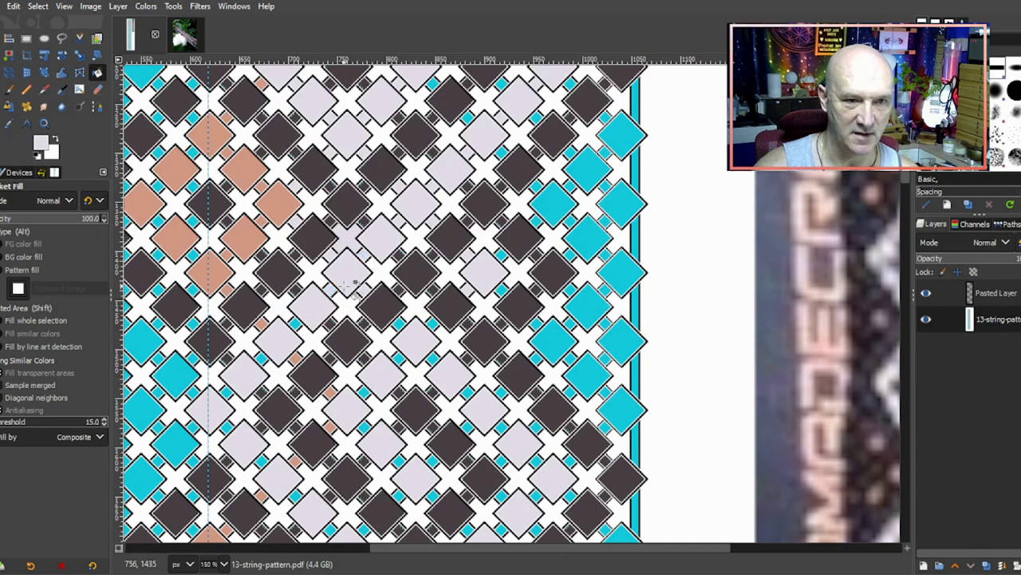
left_click(381, 272)
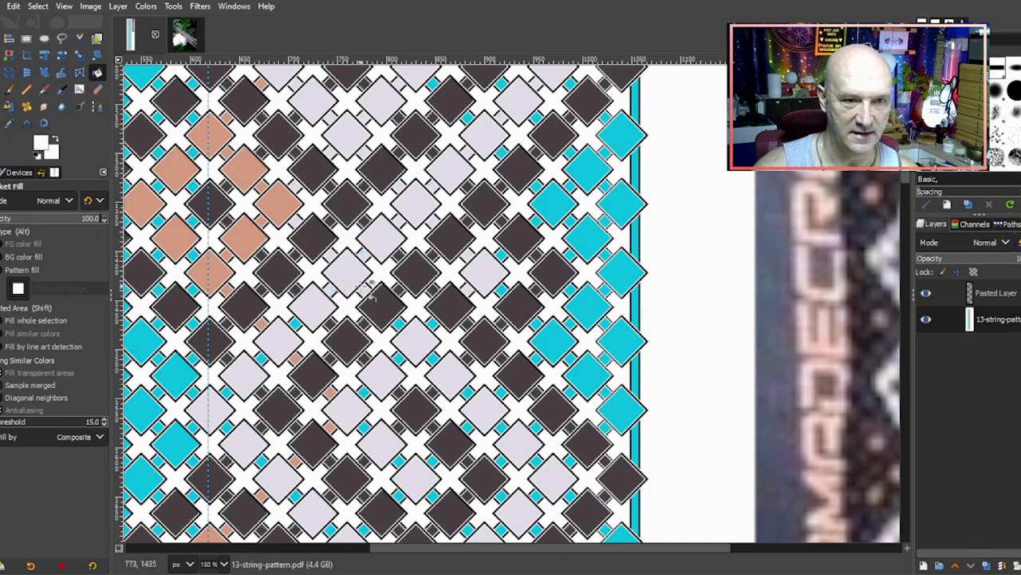
left_click(339, 275)
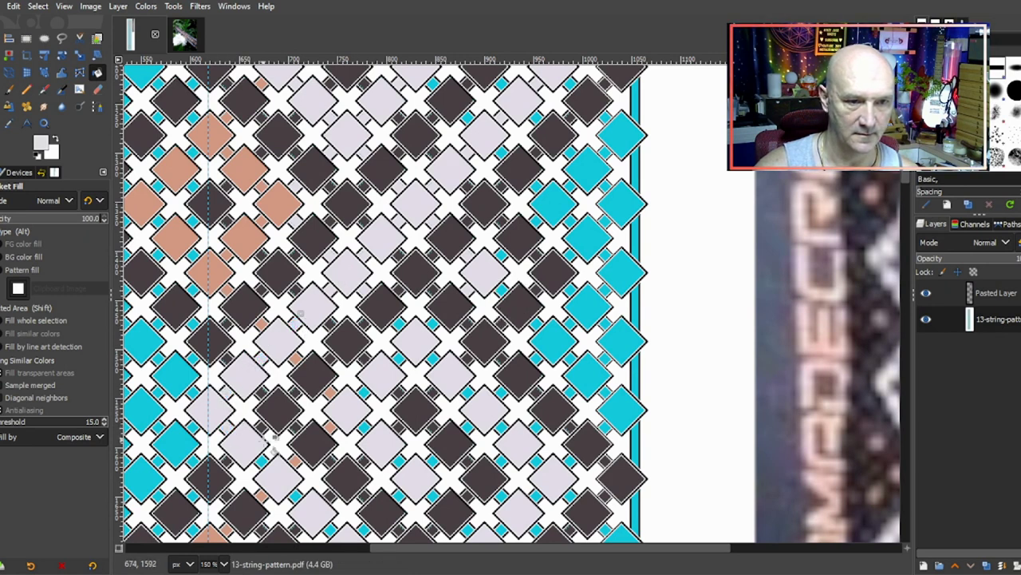
Step: Continue the off-white small squares along the string paths down through the middle and lower scrolls
scroll(281, 403, "down", 3)
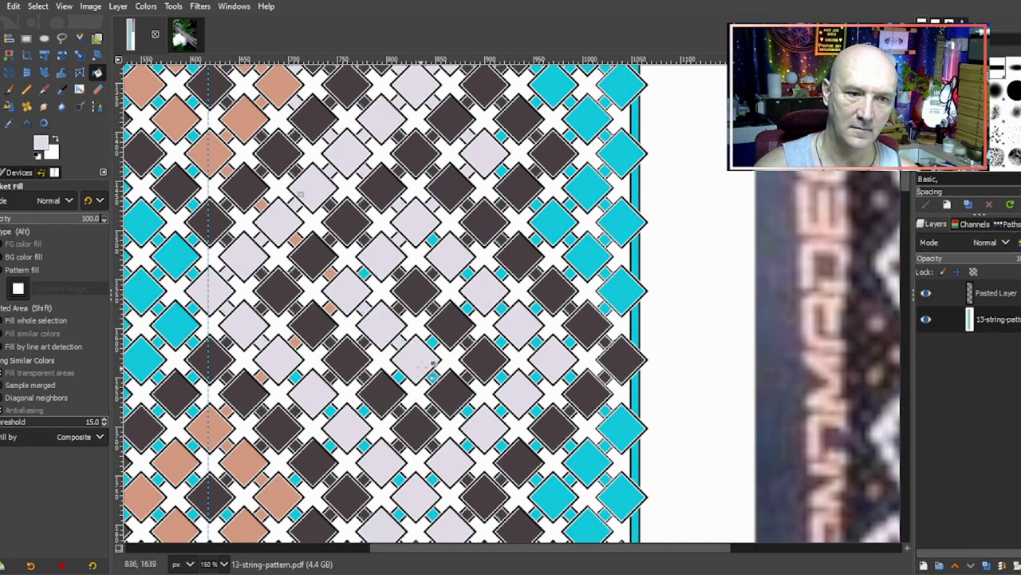
scroll(437, 351, "down", 3)
scroll(438, 351, "up", 3)
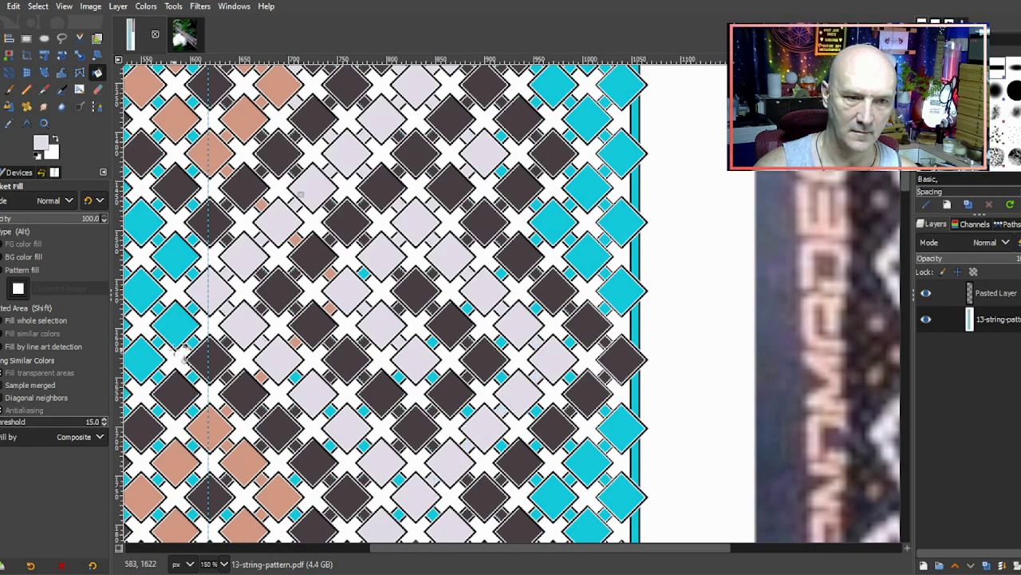
scroll(311, 342, "down", 3)
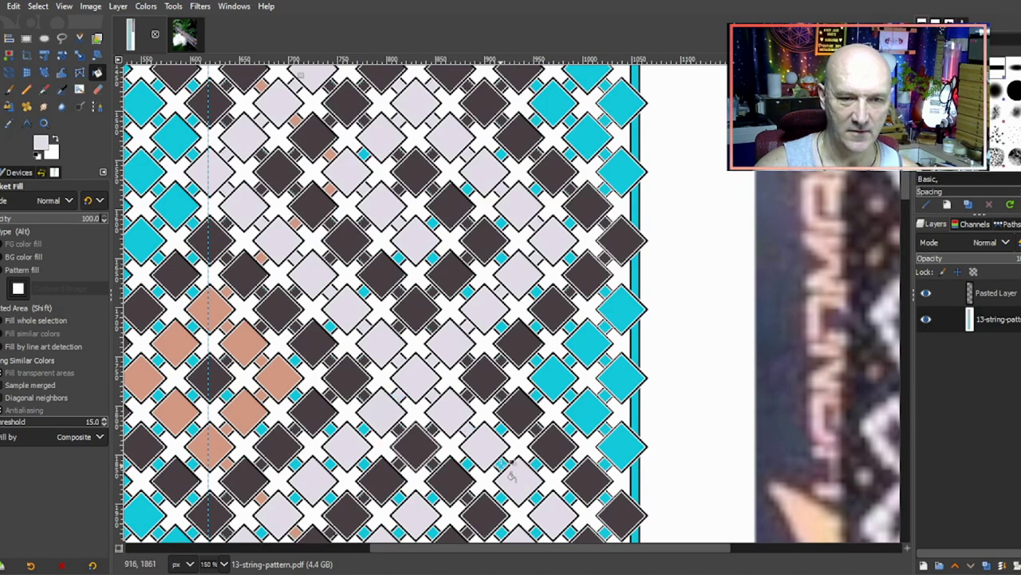
scroll(549, 393, "down", 3)
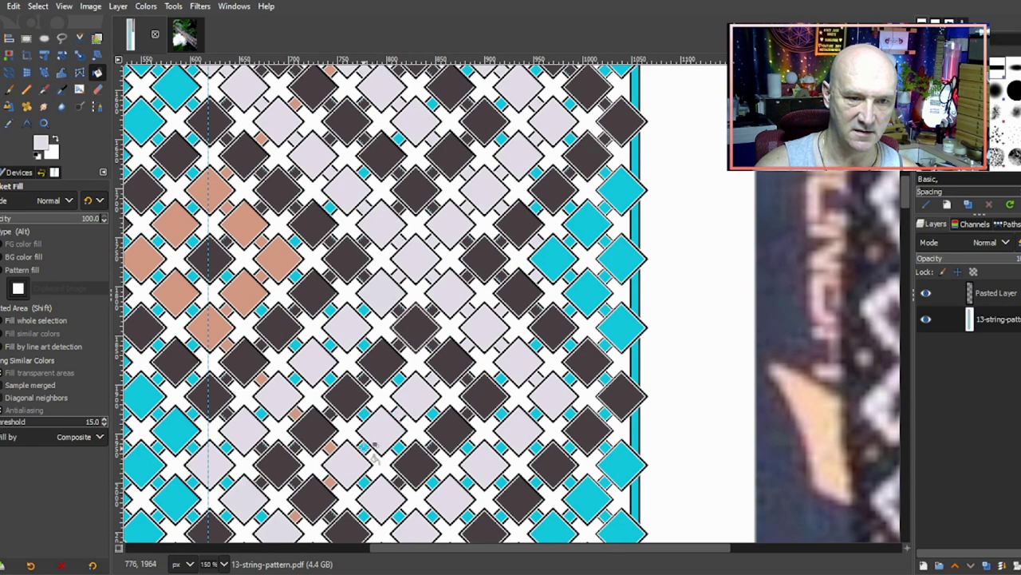
Step: Carry the off-white small squares through the lowest scroll towards the centre line, undoing the stray fill on a knot's outline
left_click(392, 509)
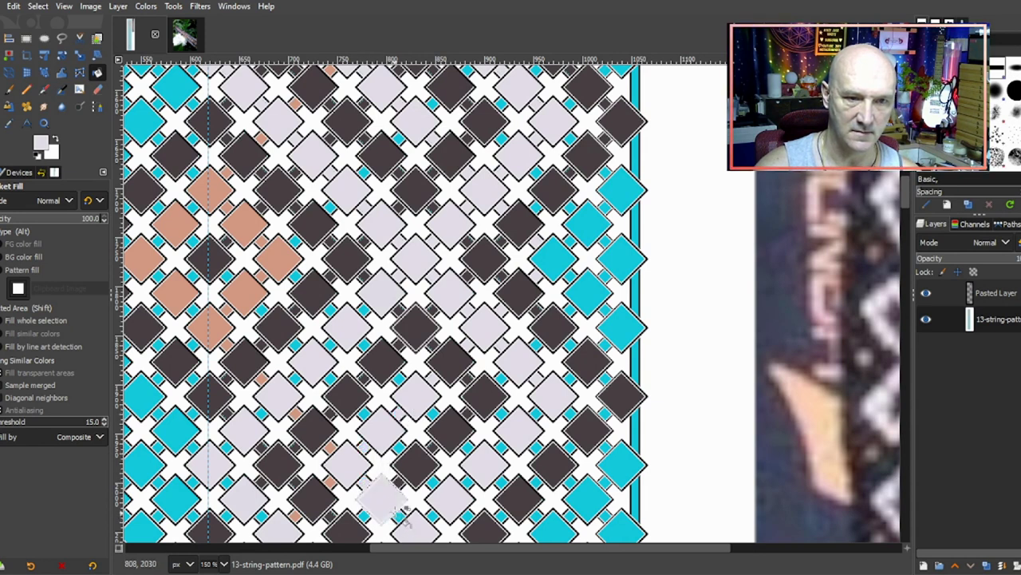
left_click(357, 323)
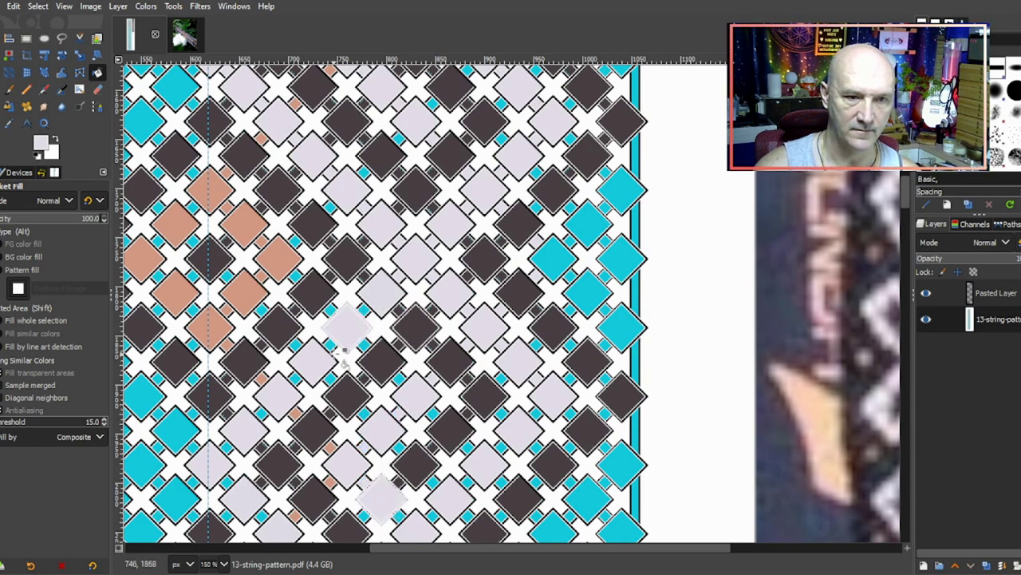
key("ctrl+z")
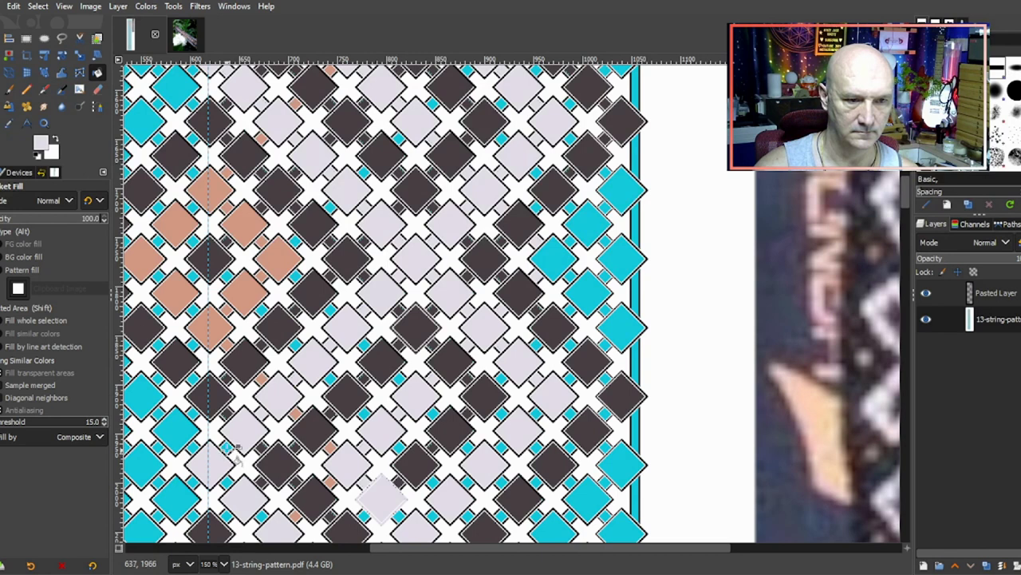
scroll(231, 448, "down", 3)
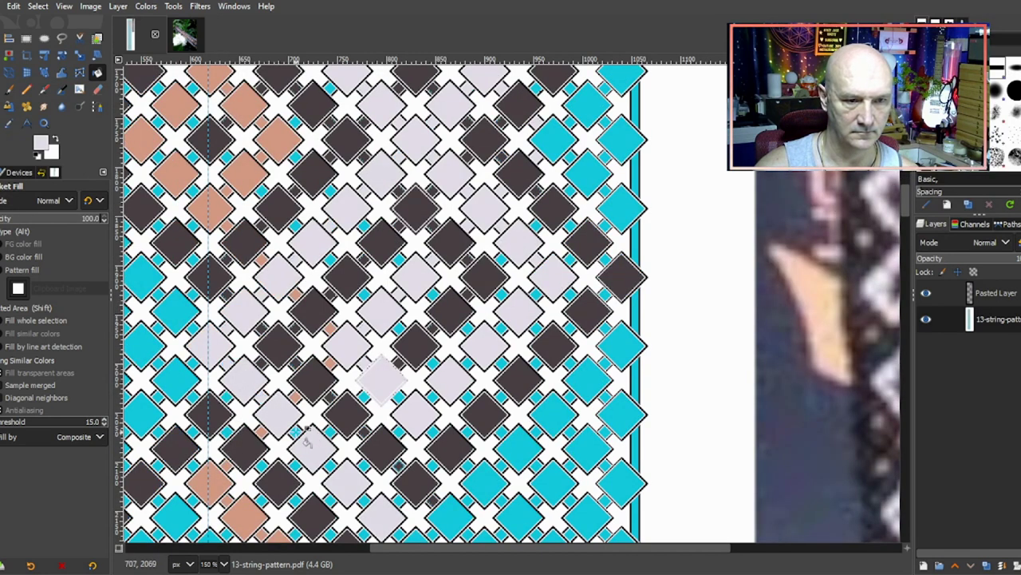
Step: Repair the overfilled outline of the off-white knot by pasting a copy of the neighbouring dark brown knot's black outline over it
scroll(388, 371, "up", 4)
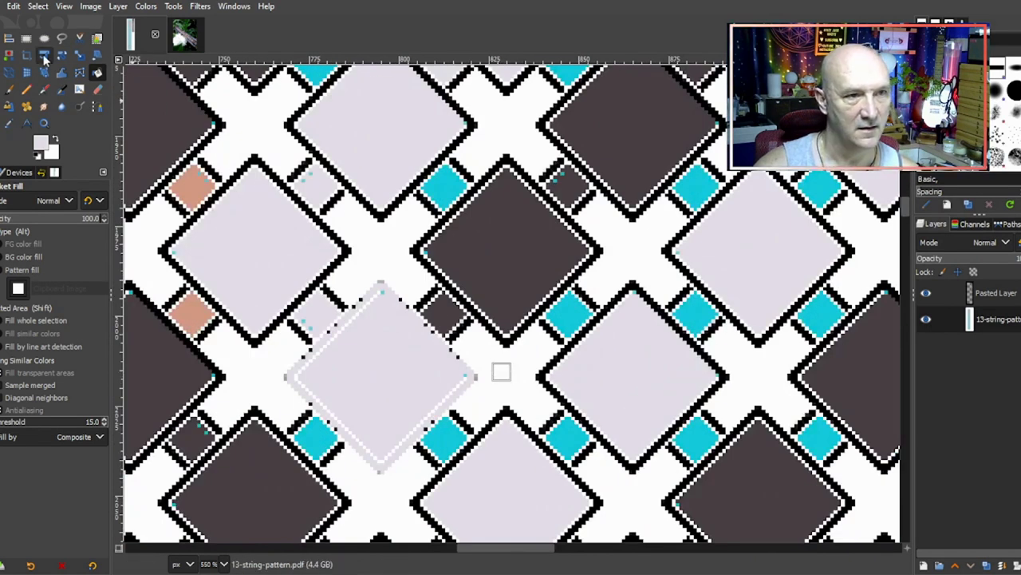
left_click(9, 54)
left_click(517, 338)
key("ctrl+c")
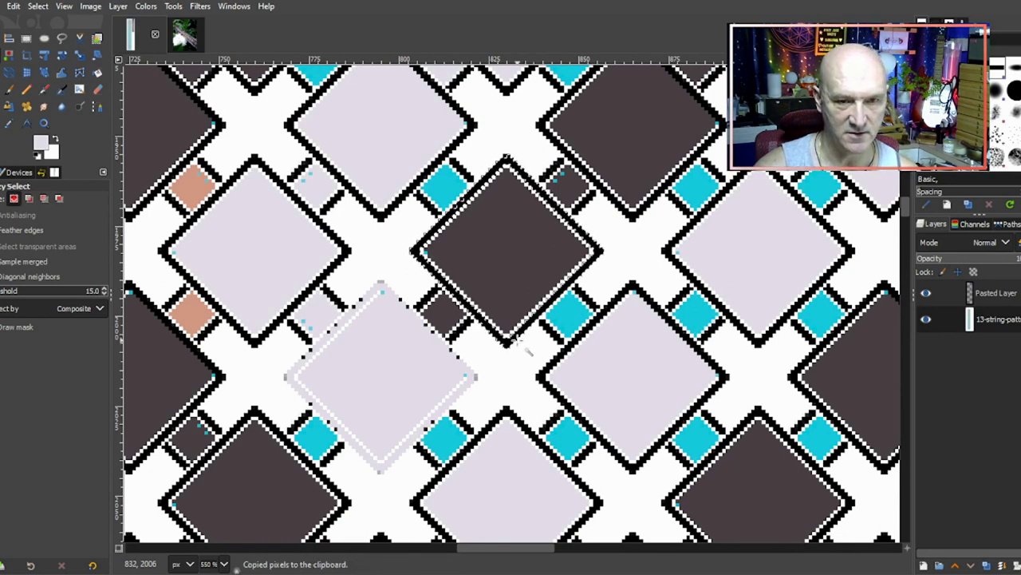
key("ctrl+v")
left_click_drag(506, 251, 381, 376)
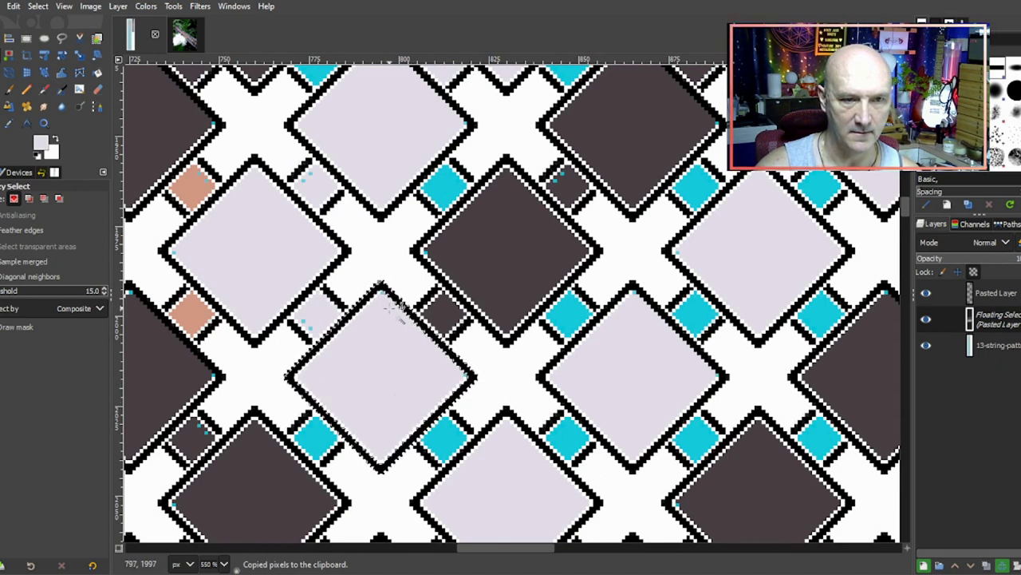
left_click(252, 308)
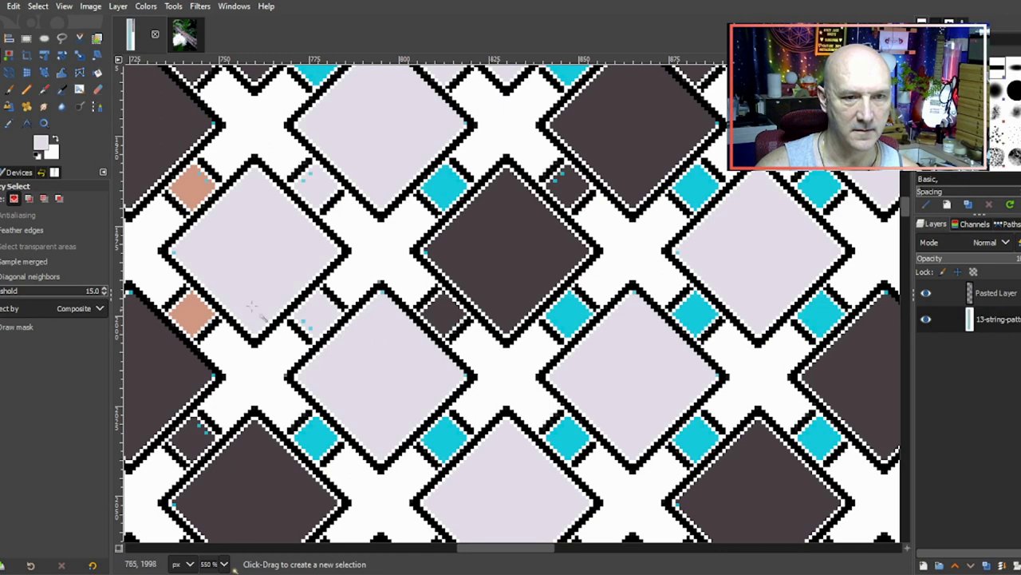
Step: Examine the scrolls on the pattern against the bracelet photo to see how the off-white line continues below the third scroll
key("minus")
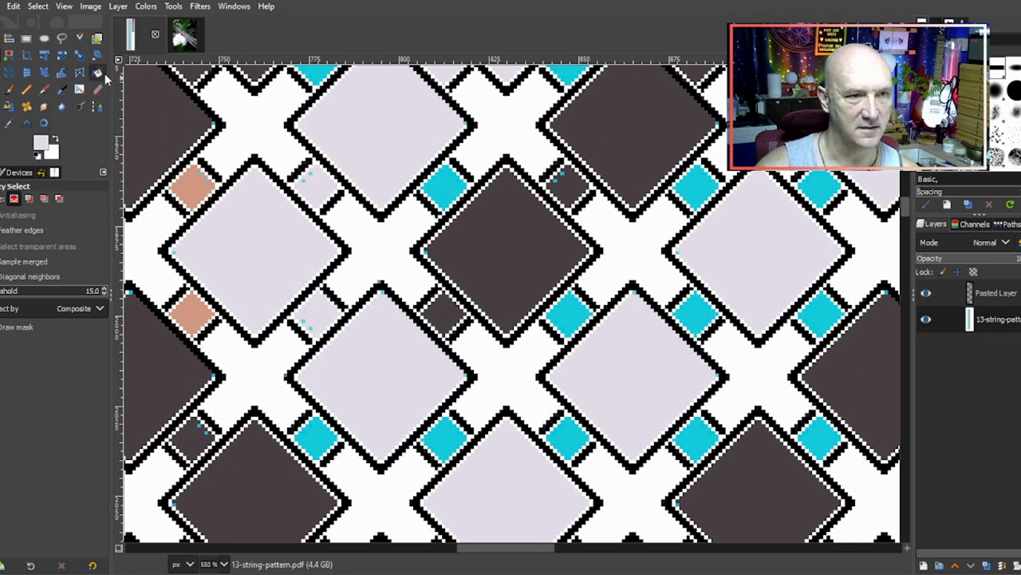
left_click(97, 73)
scroll(505, 270, "down", 2)
scroll(504, 266, "down", 3)
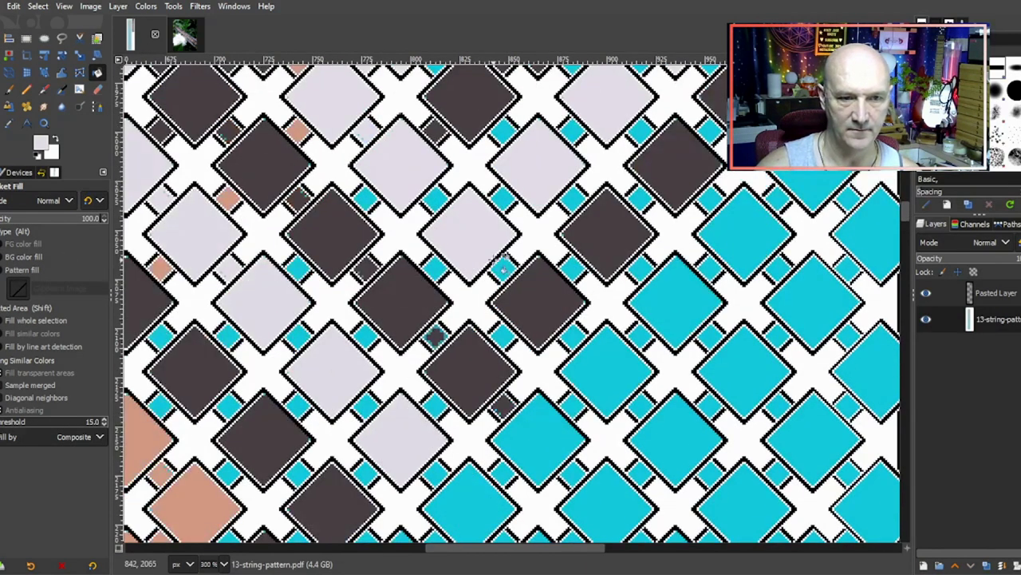
key("ctrl")
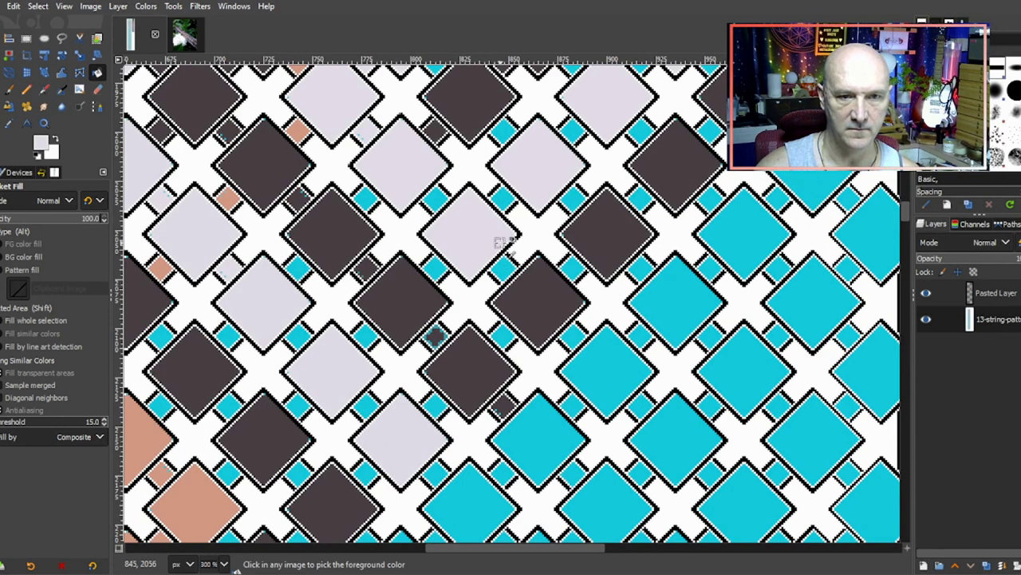
scroll(503, 241, "down", 3)
scroll(503, 241, "down", 2)
scroll(677, 218, "down", 1)
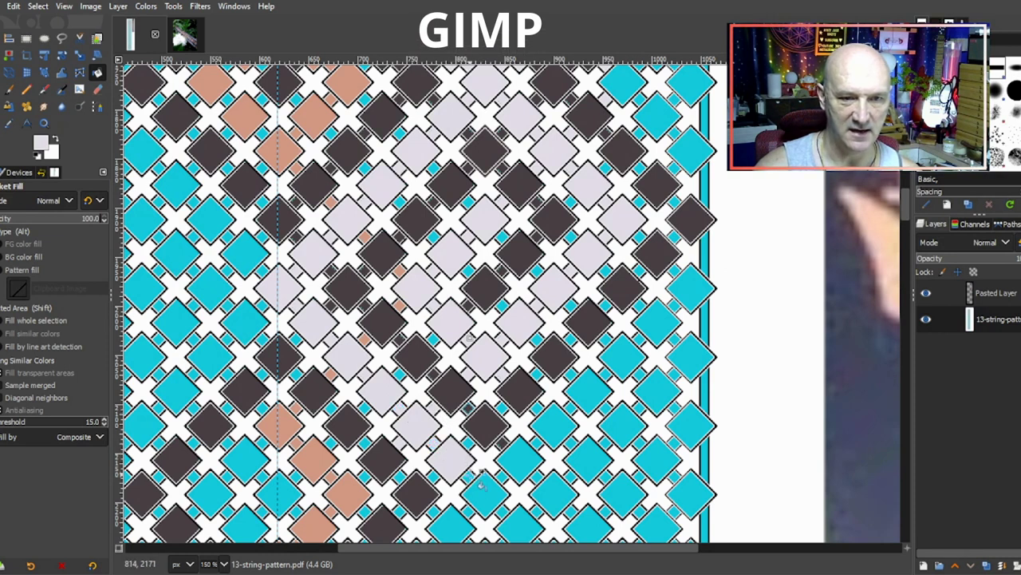
scroll(508, 342, "down", 1)
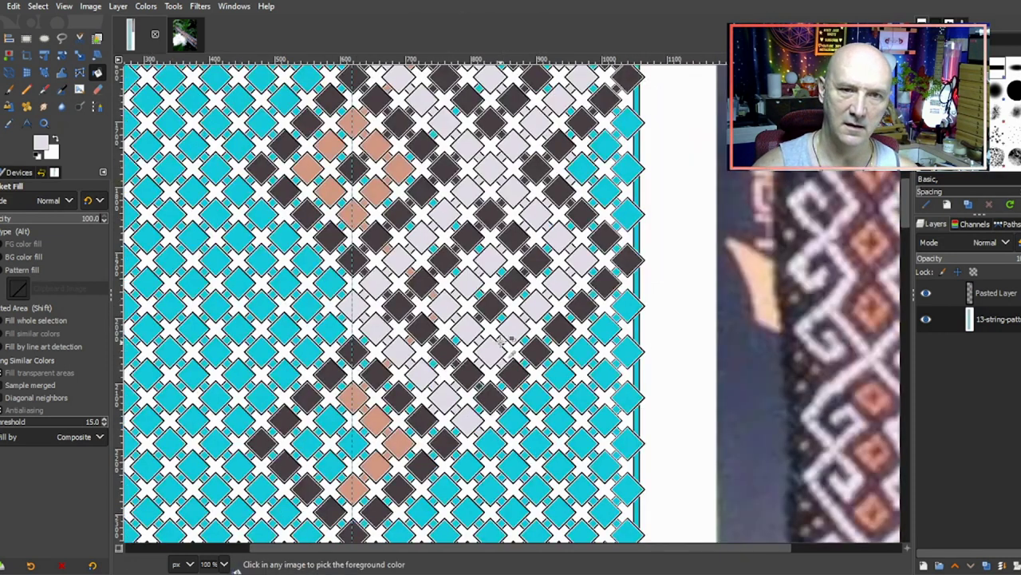
scroll(507, 341, "up", 3)
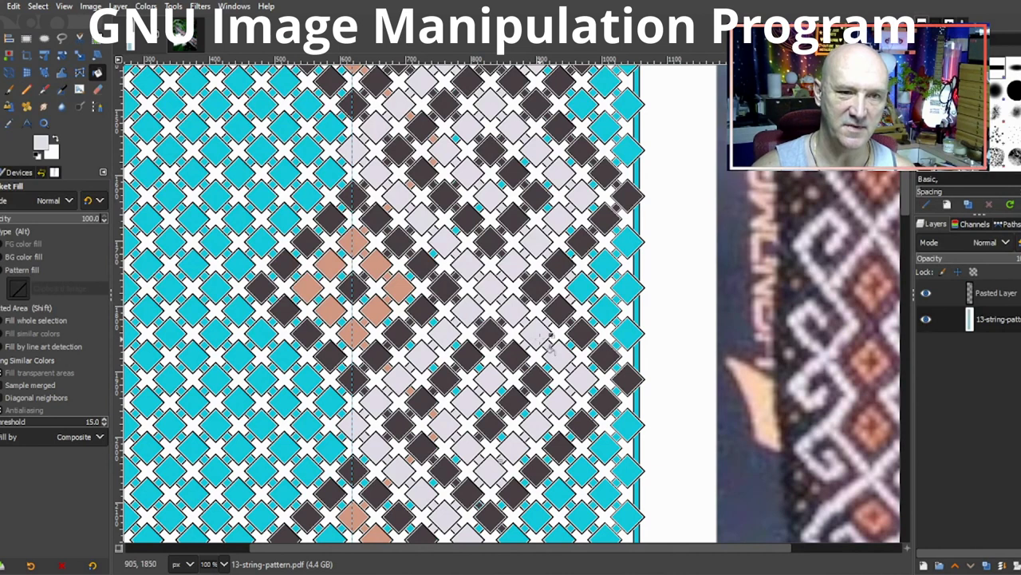
scroll(552, 335, "down", 4)
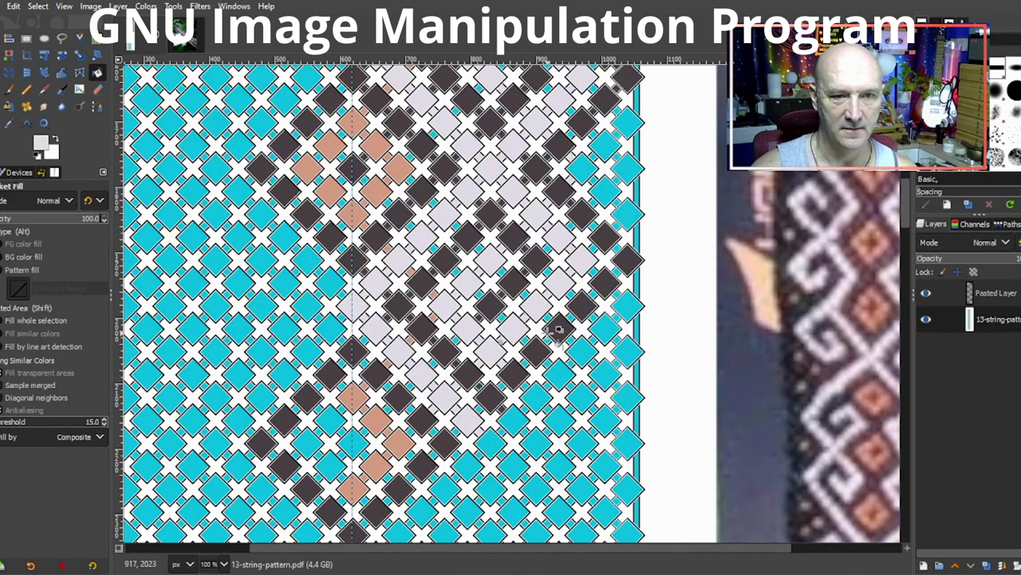
scroll(570, 303, "down", 3)
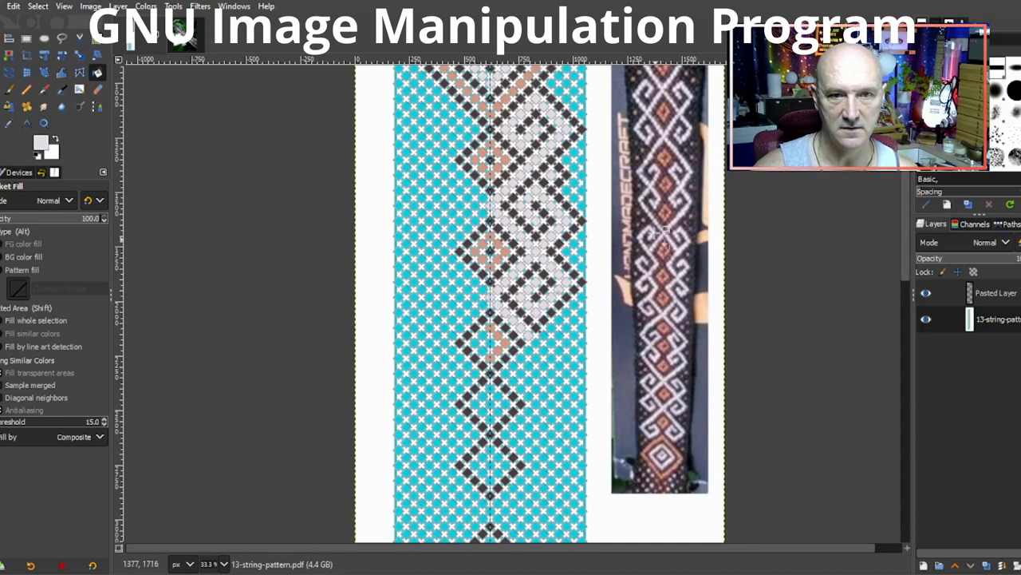
scroll(696, 188, "up", 3)
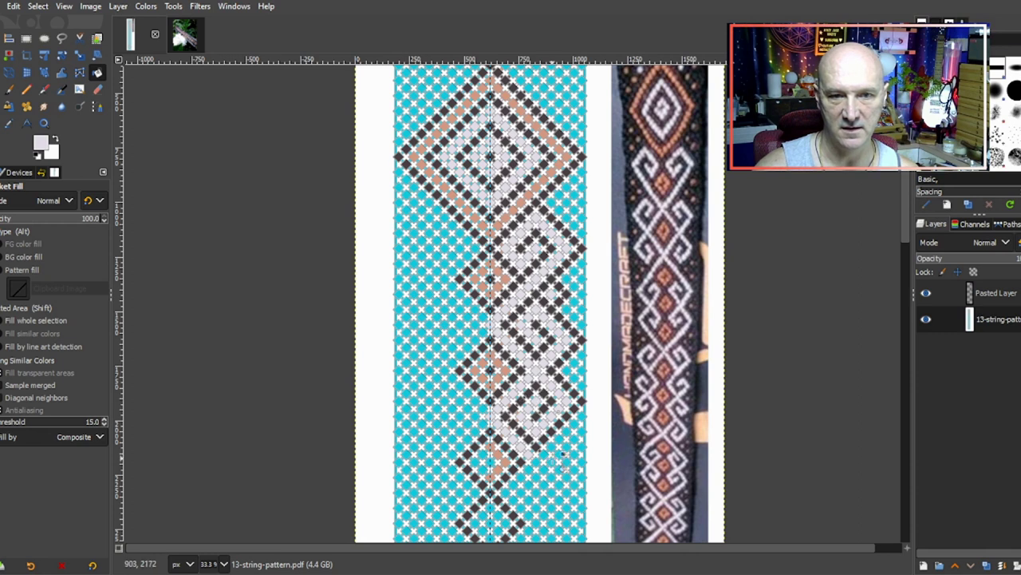
scroll(573, 363, "down", 3)
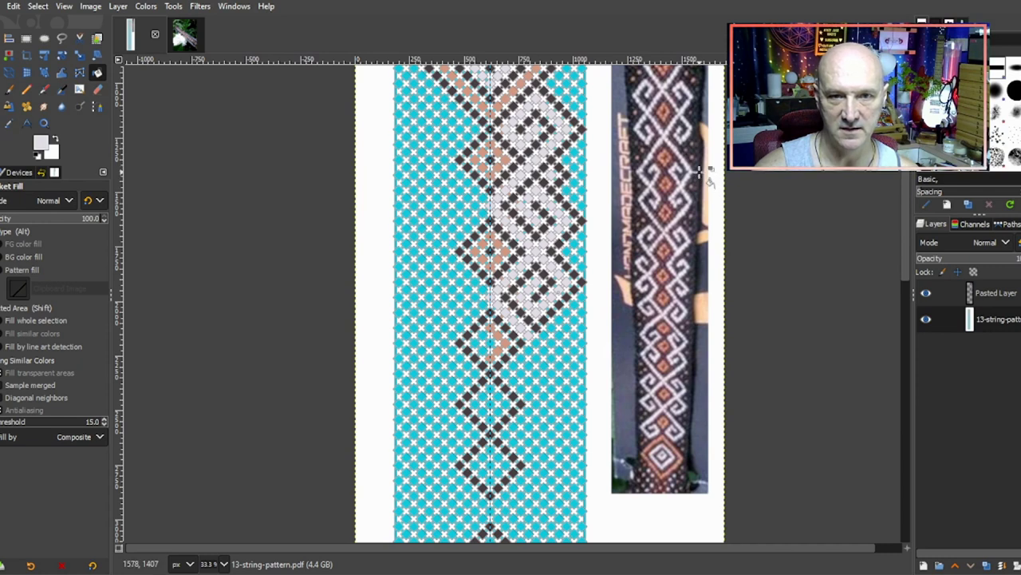
scroll(566, 351, "up", 2, "ctrl")
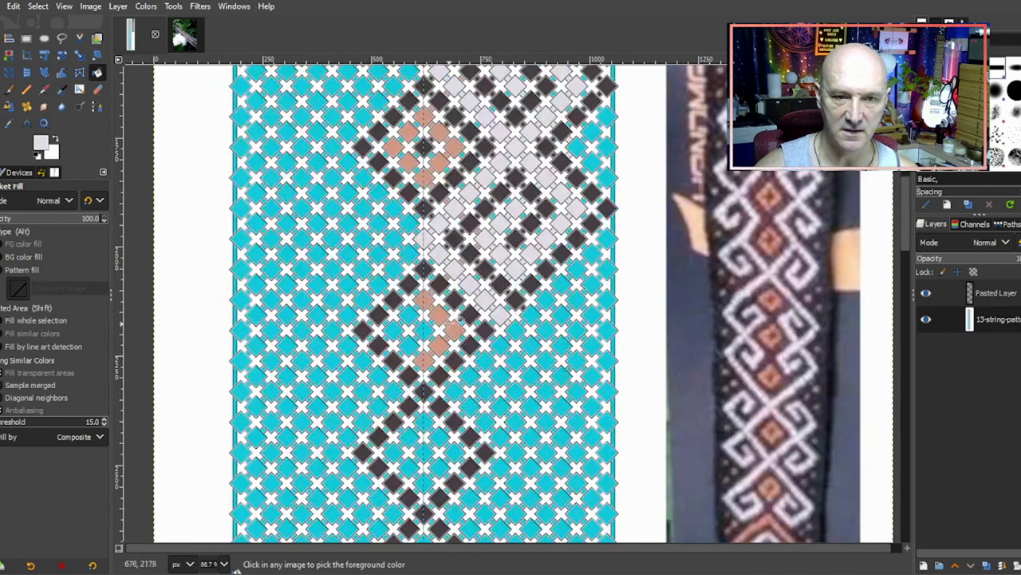
Step: Extend the off-white line below the third scroll with six more knots running diagonally down towards the pattern's right border
left_click(517, 330)
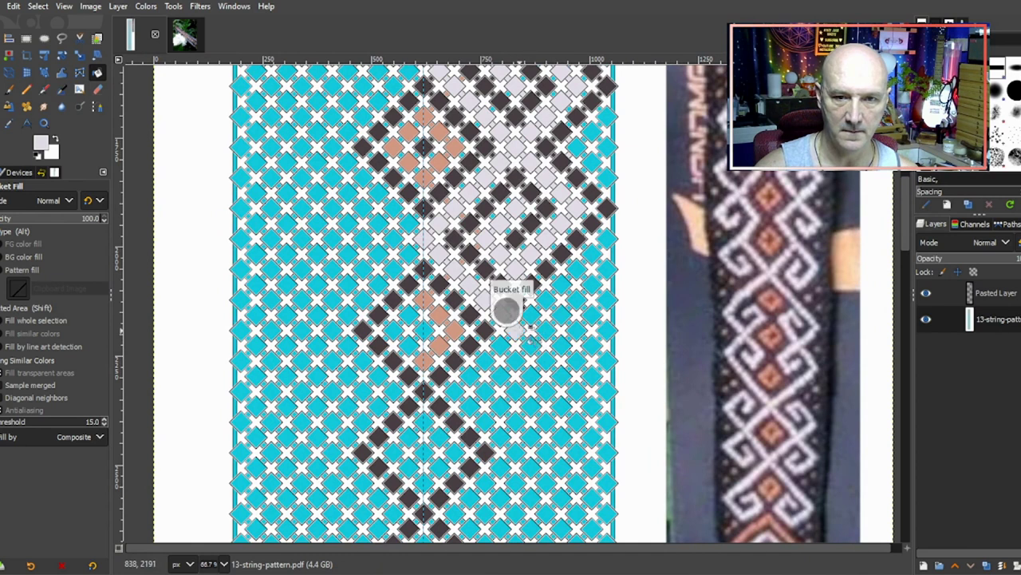
left_click(533, 346)
left_click(547, 361)
left_click(561, 375)
left_click(576, 391)
left_click(594, 405)
Step: Fill twelve knots off-white in a diagonal from the centre line, just below the stacked small diamonds, up towards the pattern's right border
scroll(582, 399, "down", 3)
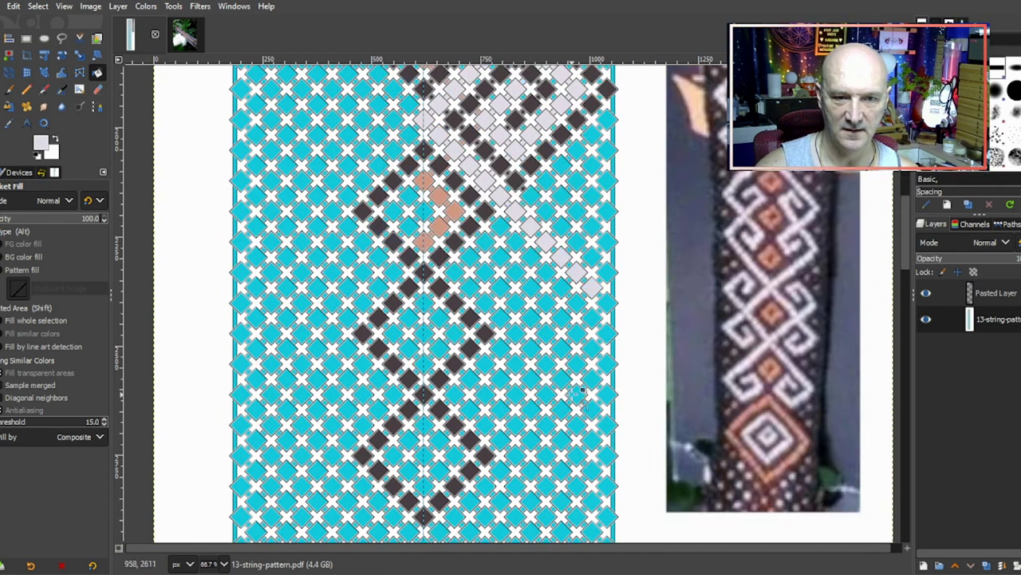
scroll(826, 263, "up", 4)
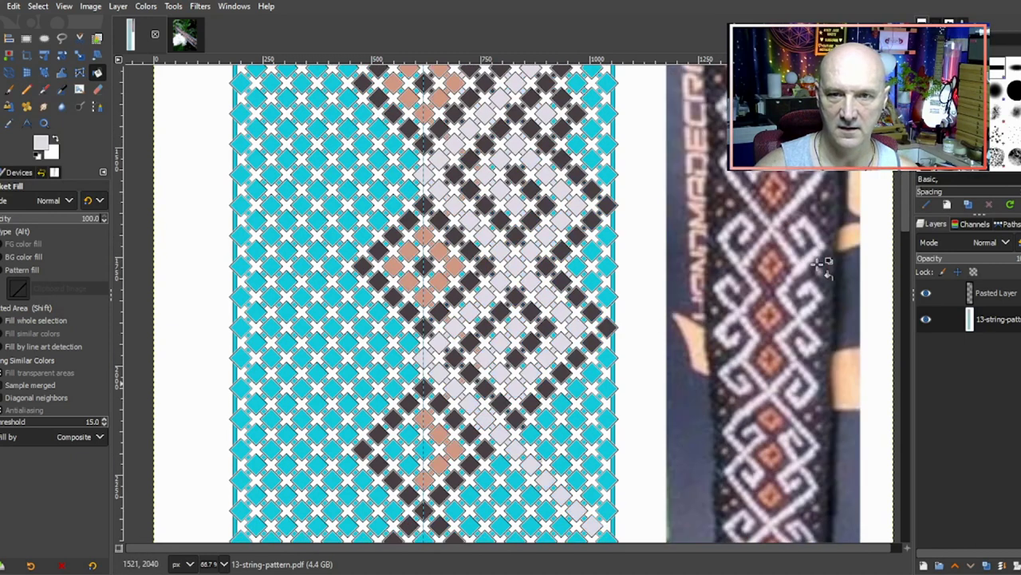
scroll(826, 263, "down", 3)
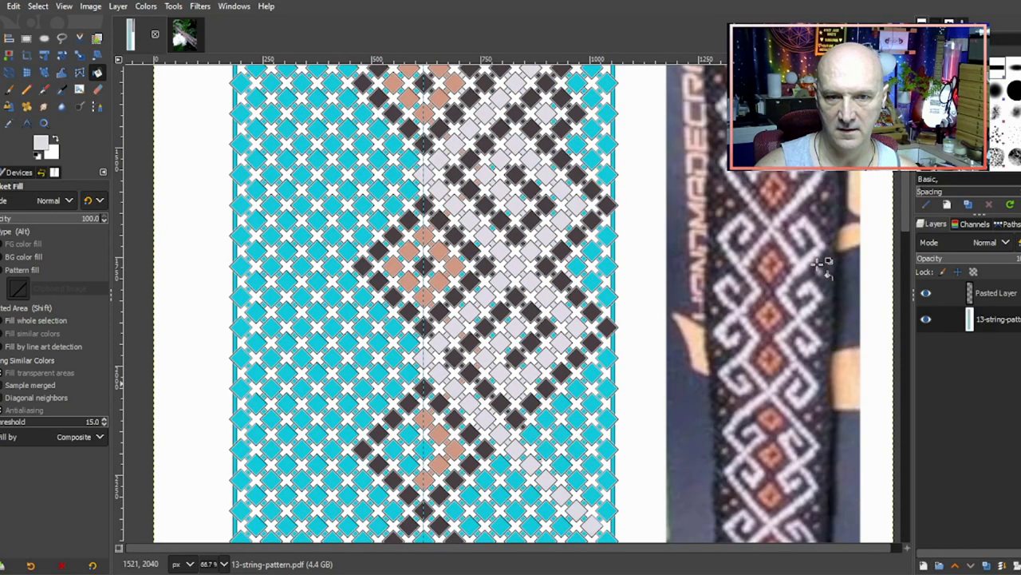
scroll(826, 264, "down", 6)
scroll(675, 302, "down", 3)
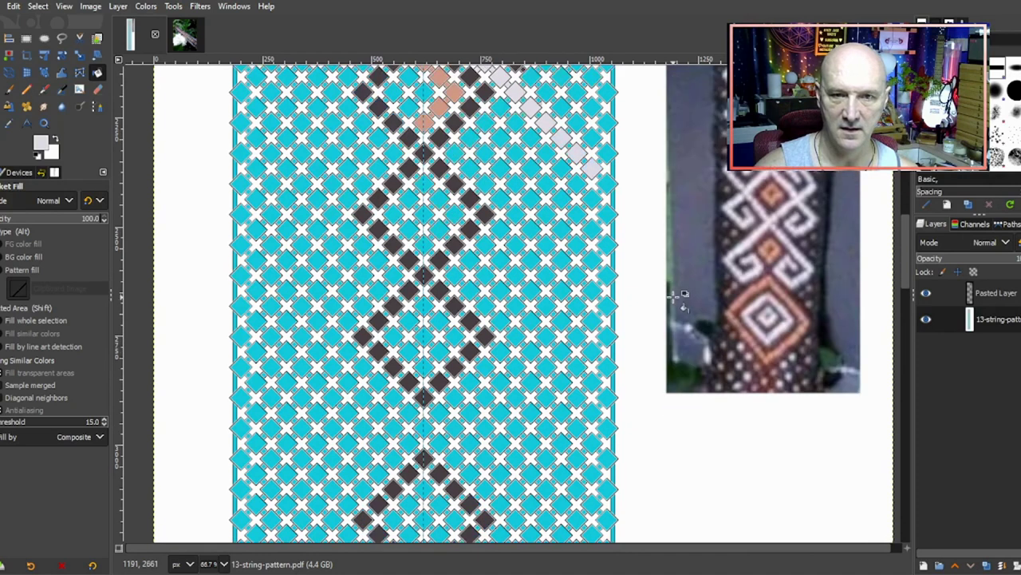
scroll(675, 295, "up", 6)
scroll(675, 295, "down", 9)
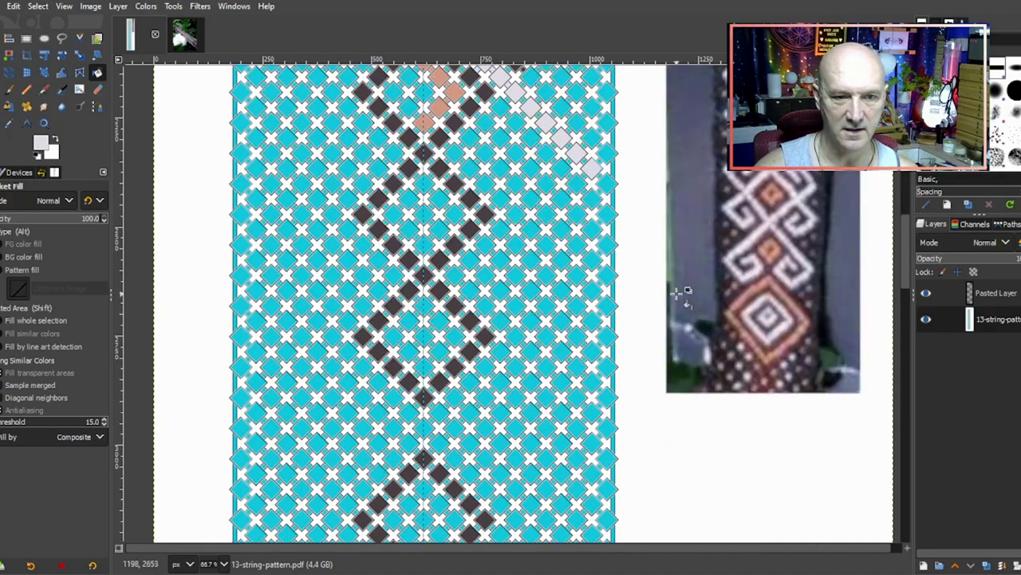
left_click(424, 427)
left_click(439, 412)
left_click(454, 397)
left_click(470, 382)
left_click(487, 365)
left_click(500, 353)
left_click(516, 336)
left_click(531, 321)
left_click(546, 305)
left_click(561, 290)
left_click(576, 275)
left_click(591, 259)
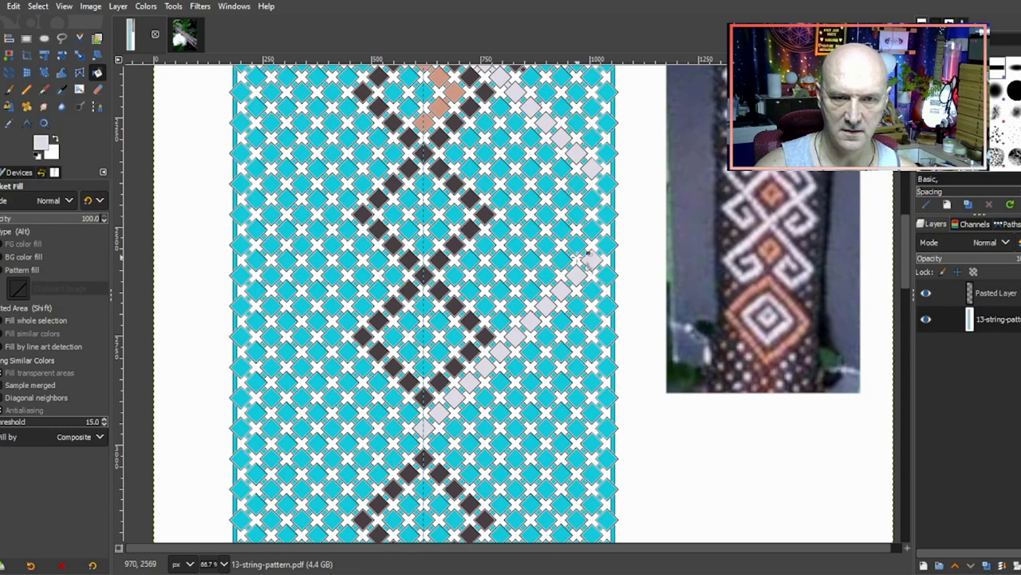
Step: Link the two off-white diagonals near the right border with a zigzag of off-white knots and check it against the photo
left_click(576, 244)
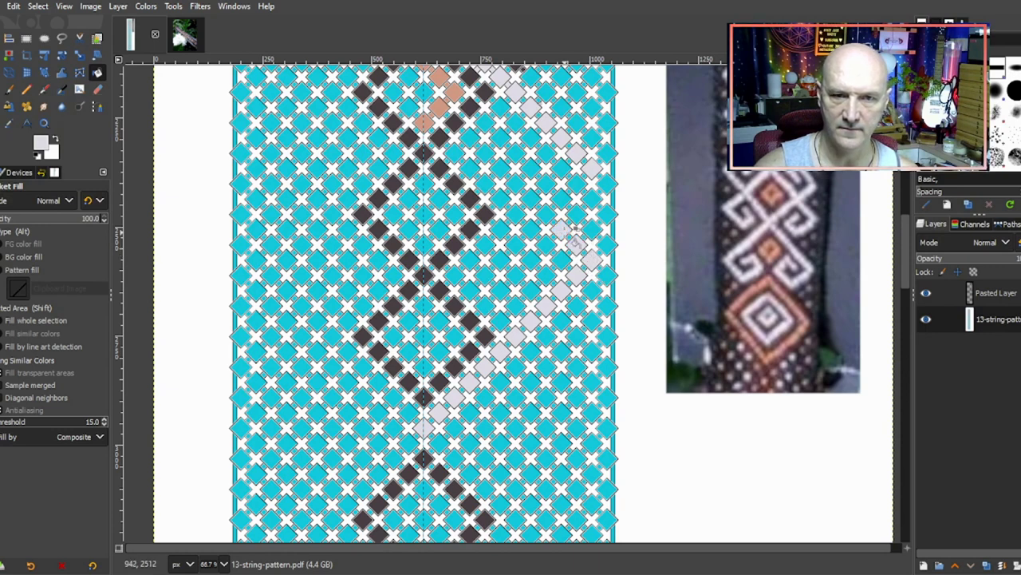
scroll(613, 257, "up", 5)
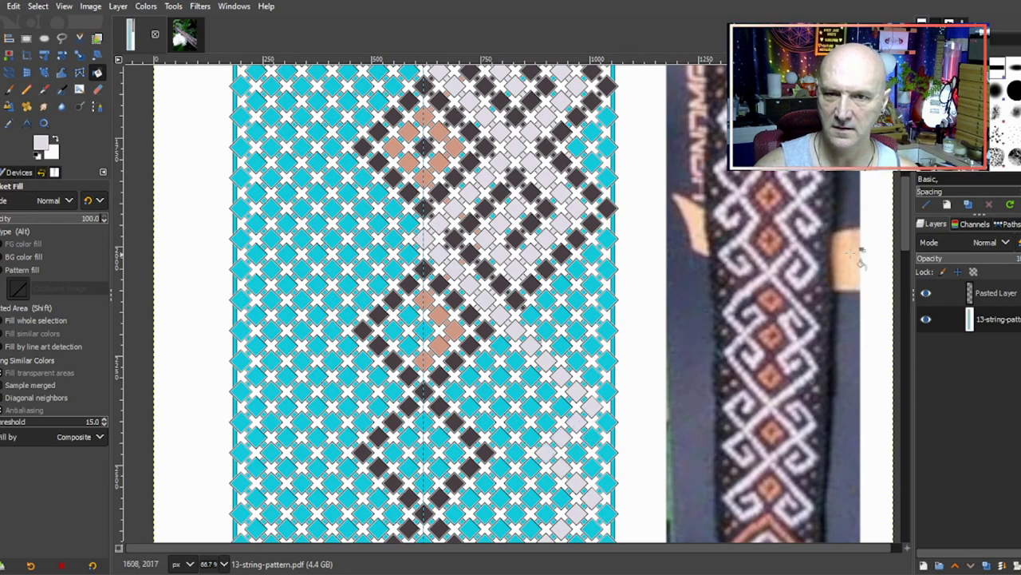
scroll(827, 230, "up", 2)
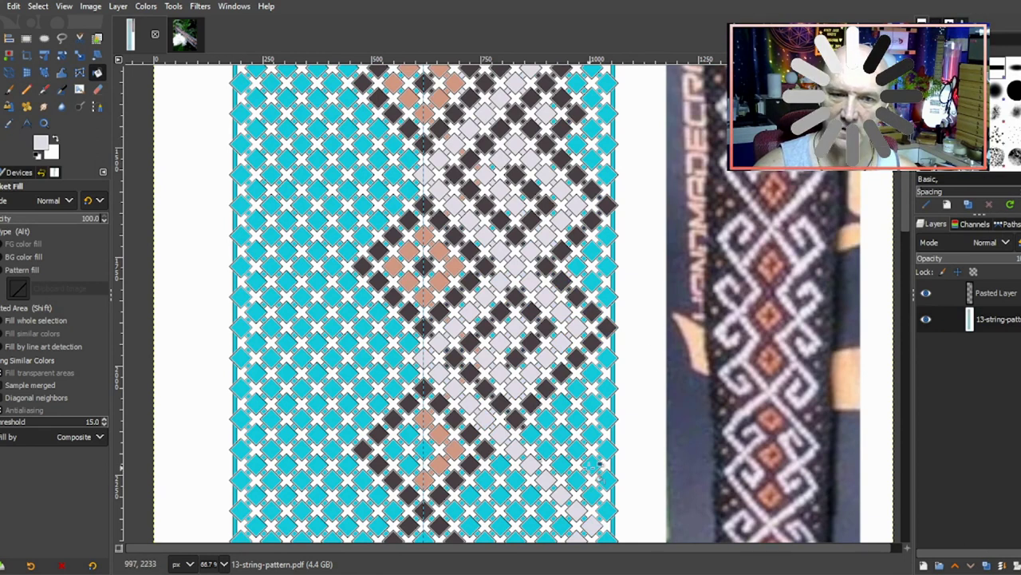
scroll(597, 445, "down", 2)
scroll(596, 441, "down", 2)
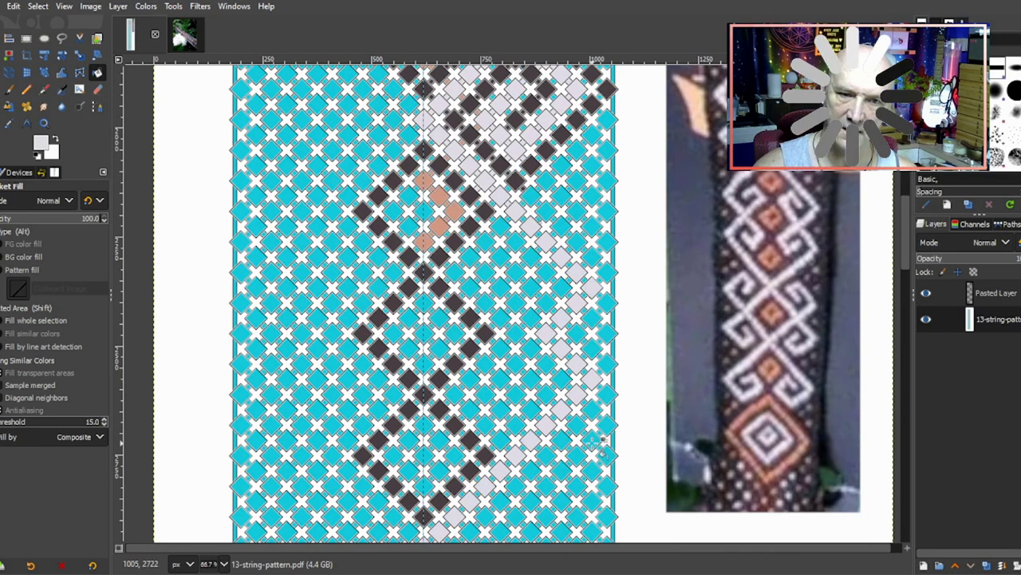
scroll(600, 442, "up", 3)
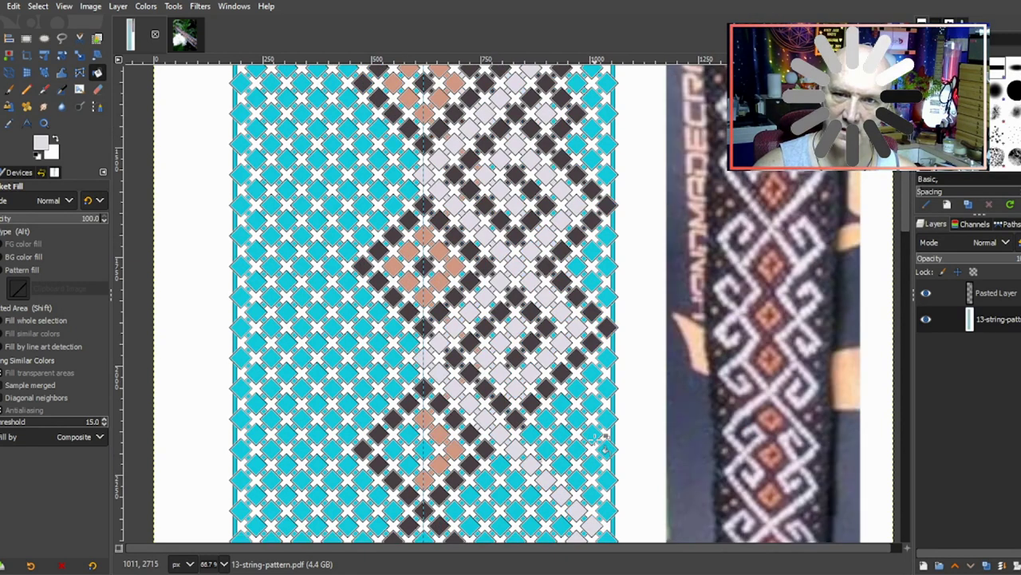
scroll(595, 437, "down", 2)
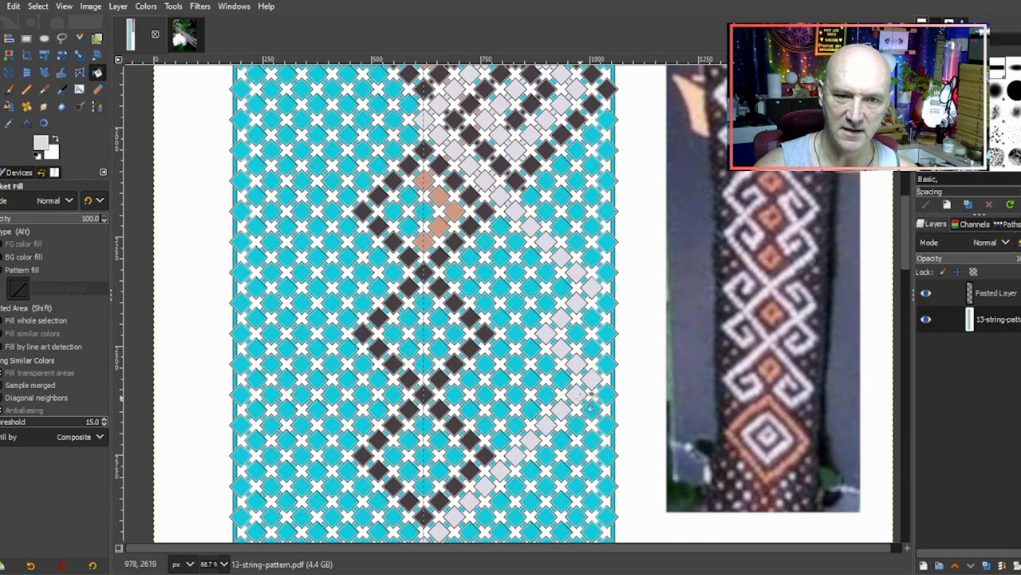
Step: Restore the off-white zigzag knots near the right border to the pattern's cyan, including the outermost knot of each diagonal
left_click(594, 408, "ctrl")
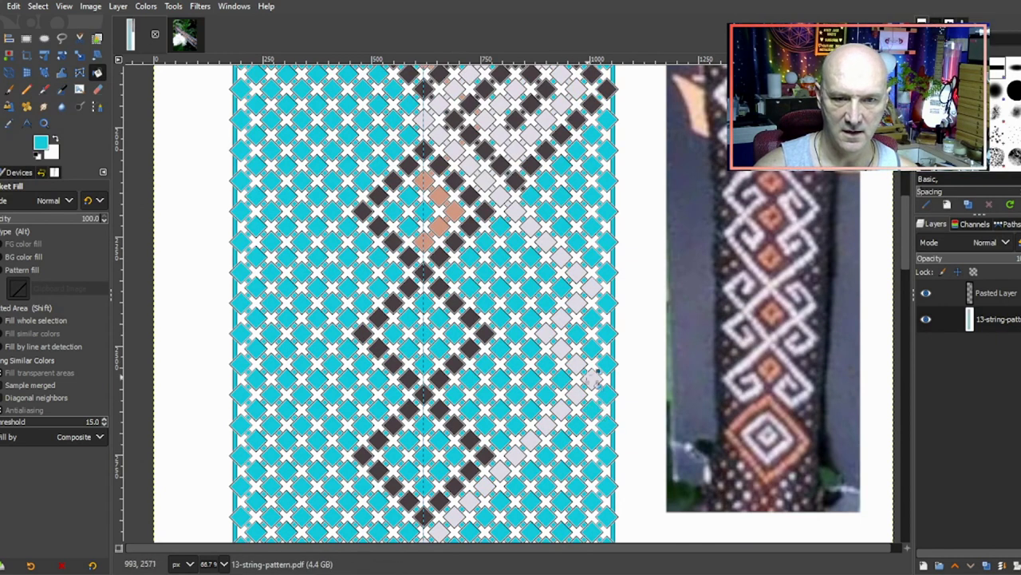
left_click(577, 364)
left_click(561, 347)
left_click(547, 333)
left_click(561, 318)
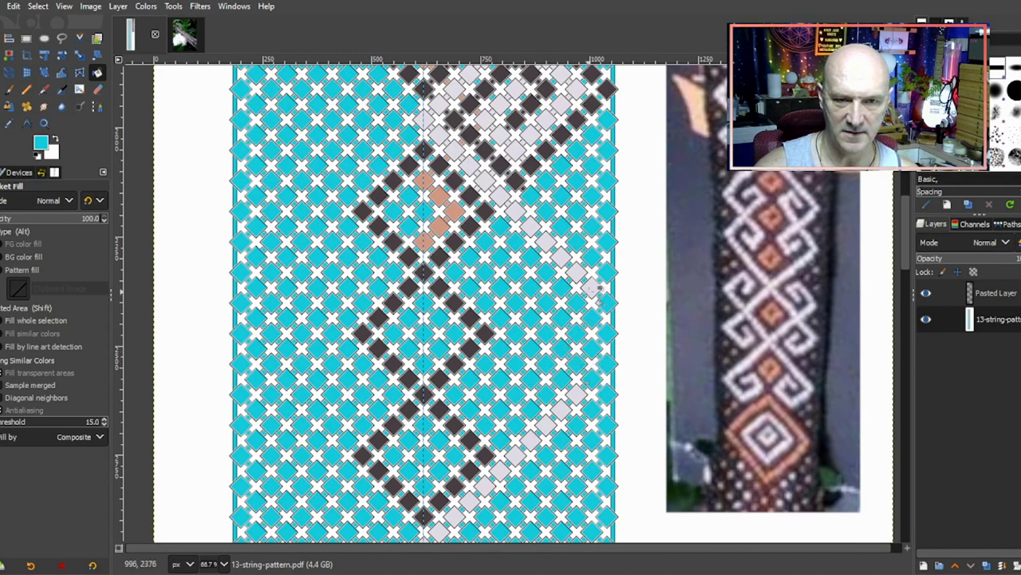
Step: Join the two diagonals with an off-white zigzag of knots that points inward, set one knot farther from the right border
left_click(576, 275, "ctrl")
left_click(562, 289)
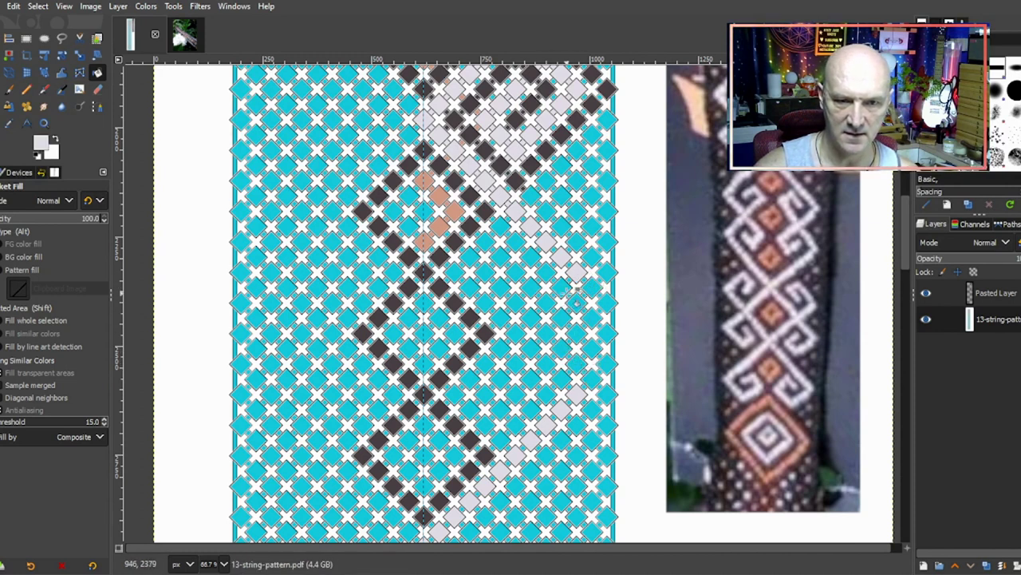
left_click(547, 304)
left_click(532, 318)
left_click(519, 333)
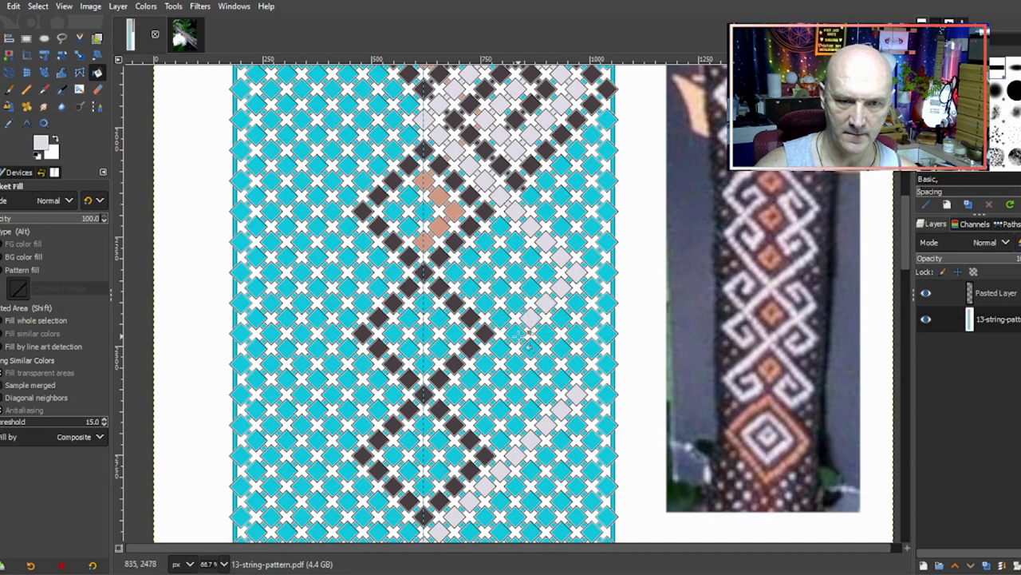
left_click(533, 350)
left_click(547, 365)
left_click(563, 381)
Step: Fill the upper scroll's hook off-white from the zigzag's inner point up along the small diamond and back round inside the scroll
scroll(814, 313, "up", 3)
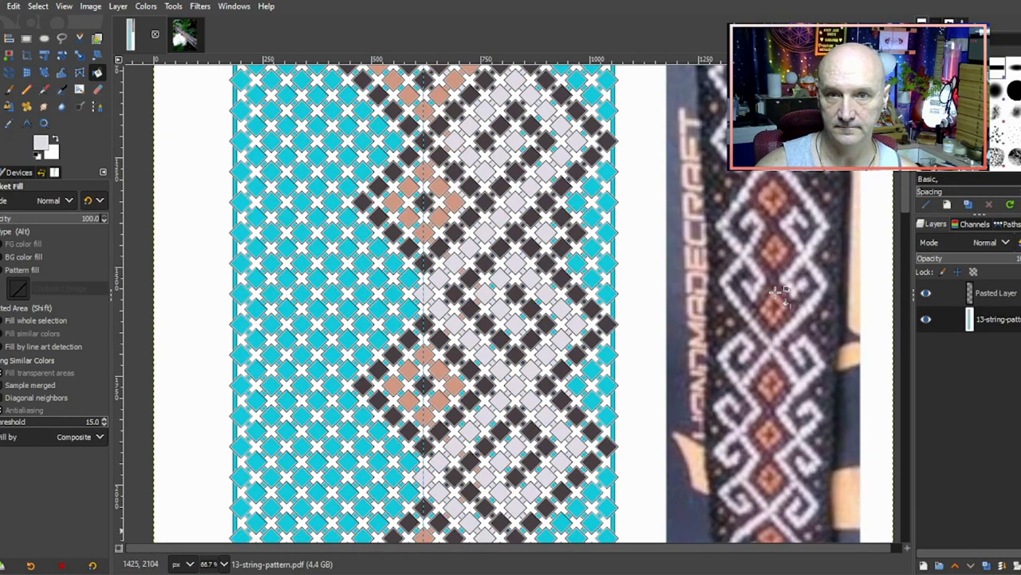
scroll(778, 292, "down", 2)
scroll(779, 291, "down", 2)
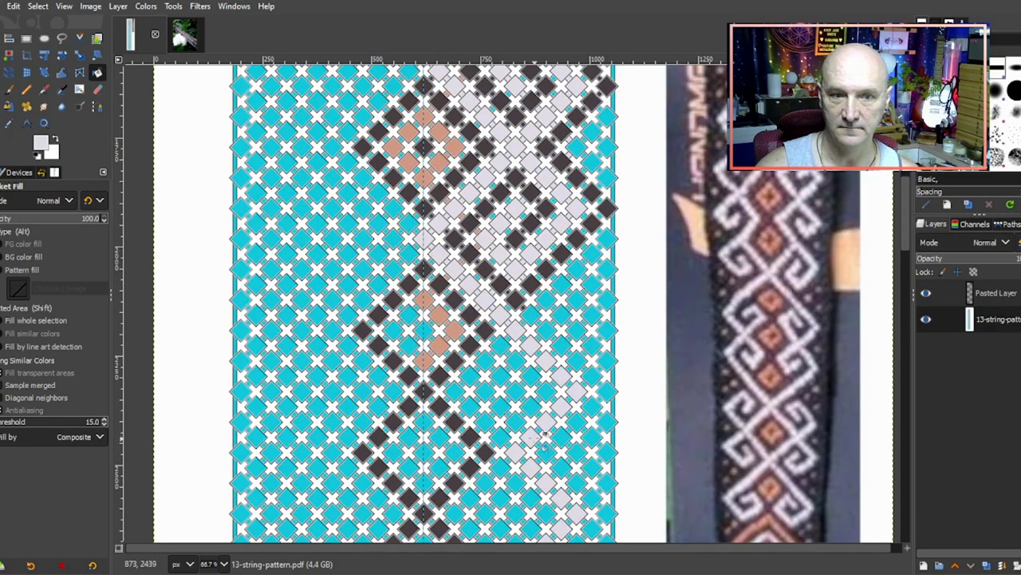
left_click(486, 421)
left_click(471, 407)
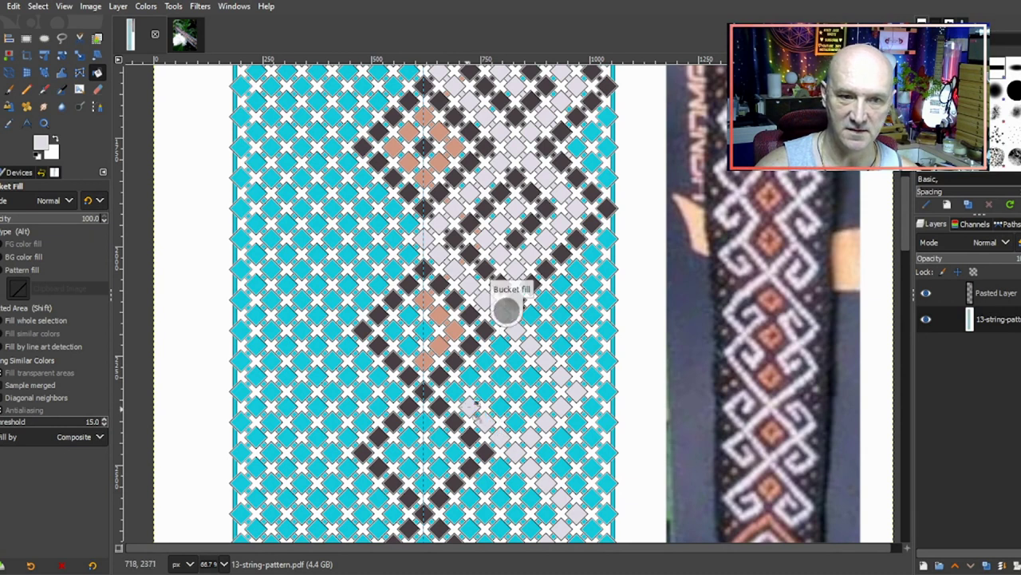
left_click(454, 391)
left_click(477, 373)
left_click(494, 365)
left_click(506, 382)
left_click(518, 392)
Step: Move the pasted bracelet photo layer farther down alongside the pattern and make the 13-string pattern layer active again
scroll(695, 355, "up", 3)
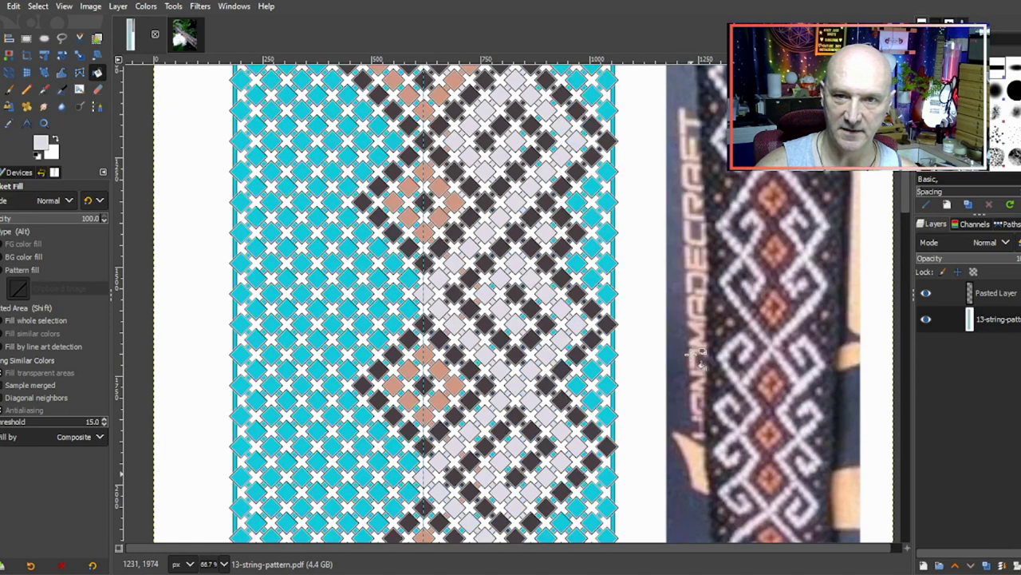
scroll(778, 326, "up", 3)
scroll(778, 325, "down", 5)
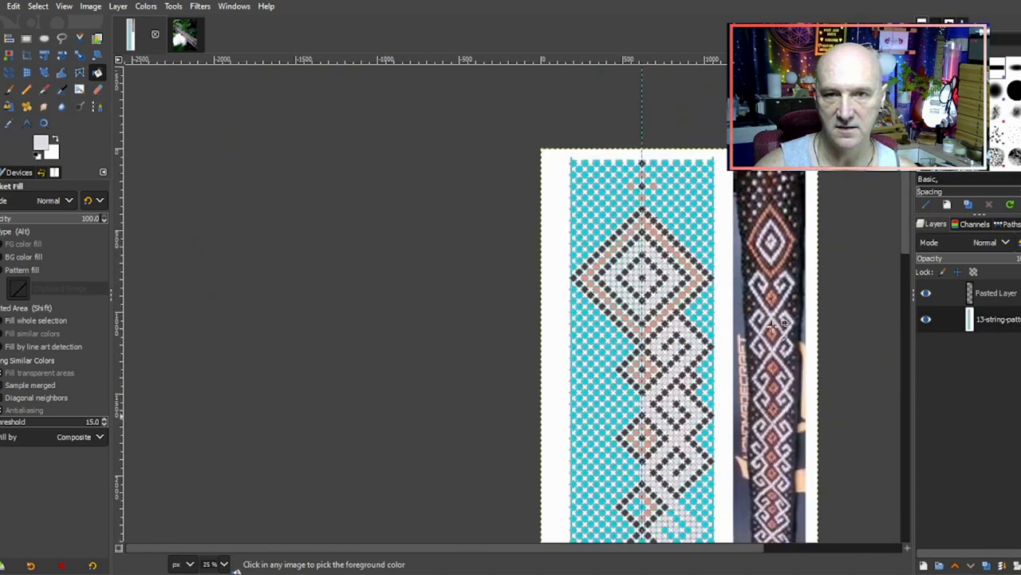
key("m")
left_click(1016, 293)
left_click(998, 295)
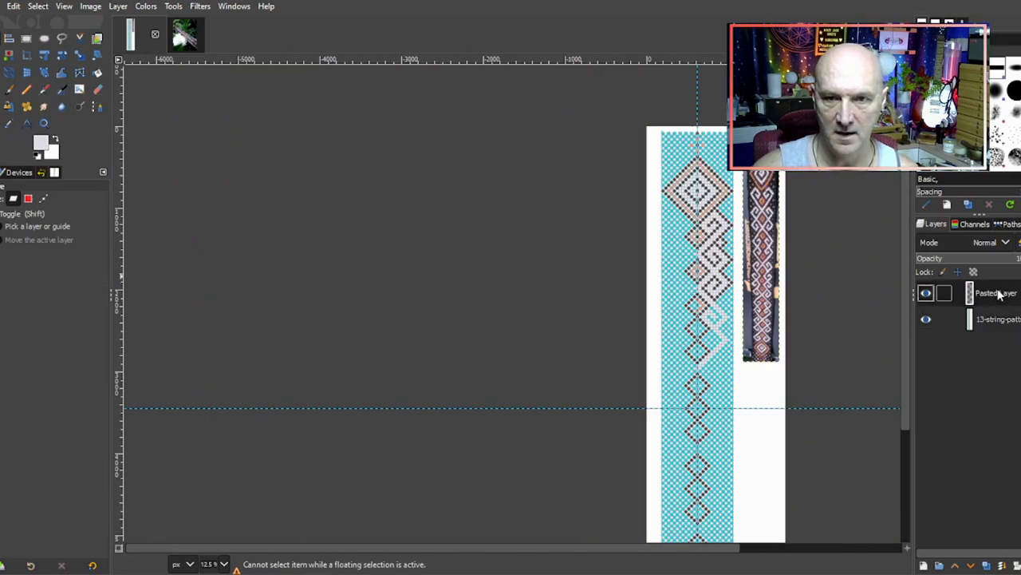
left_click_drag(776, 216, 777, 308)
left_click(1004, 319)
scroll(774, 299, "up", 1)
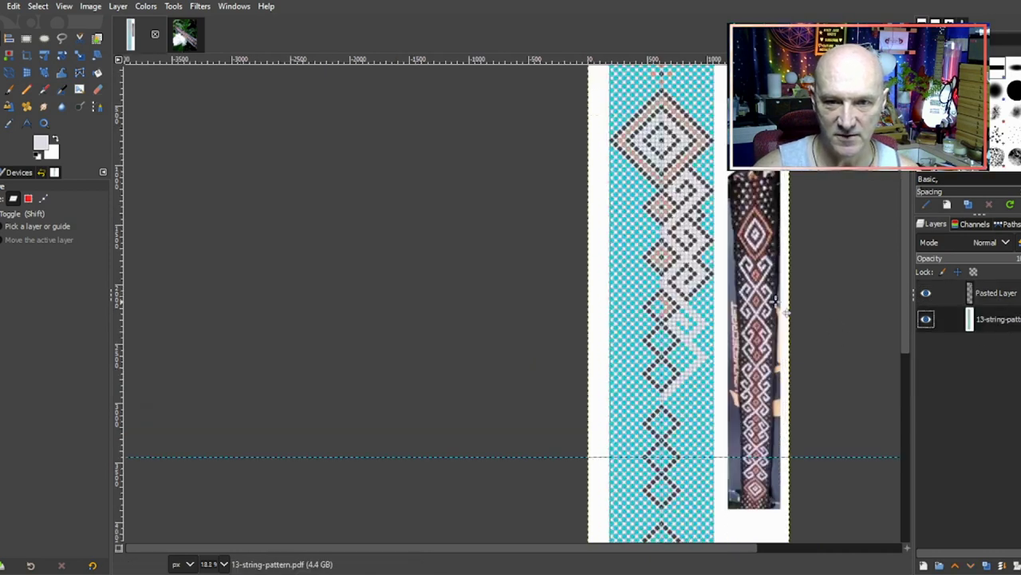
Step: Bucket-fill the next scroll's hook off-white beside the small dark brown diamonds, comparing it with the bracelet photo
scroll(775, 300, "up", 2)
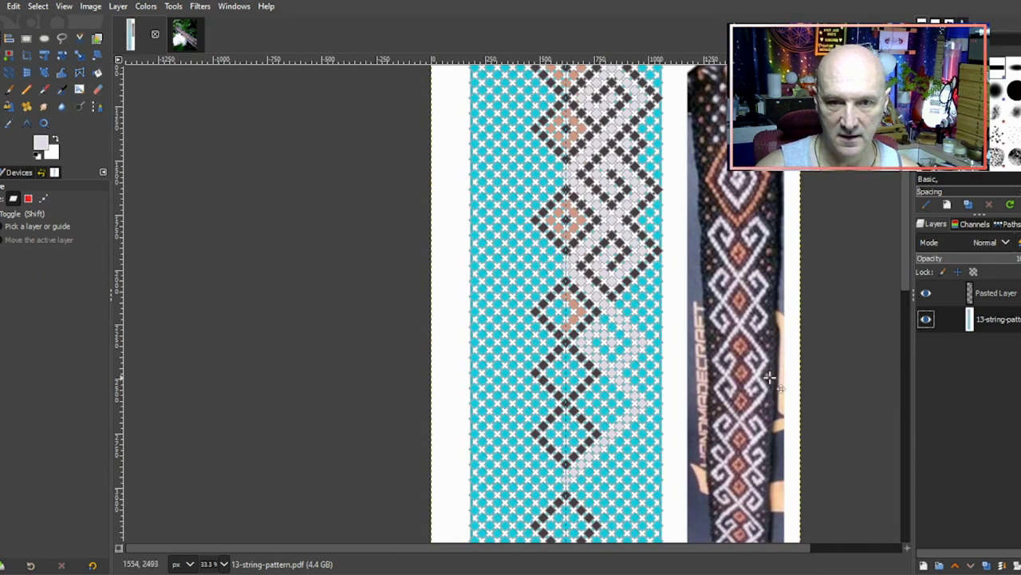
scroll(770, 376, "down", 3)
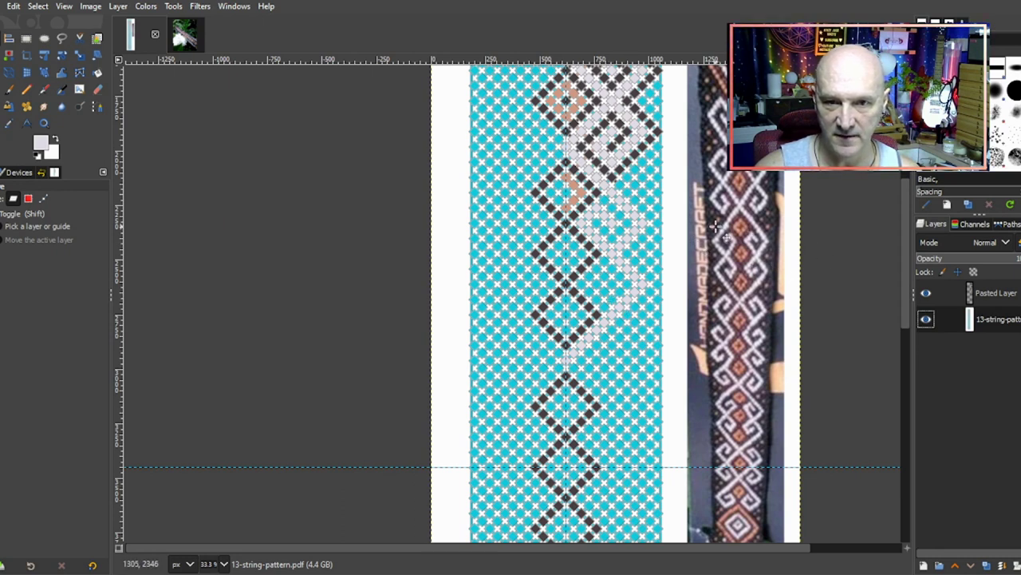
scroll(634, 262, "up", 1)
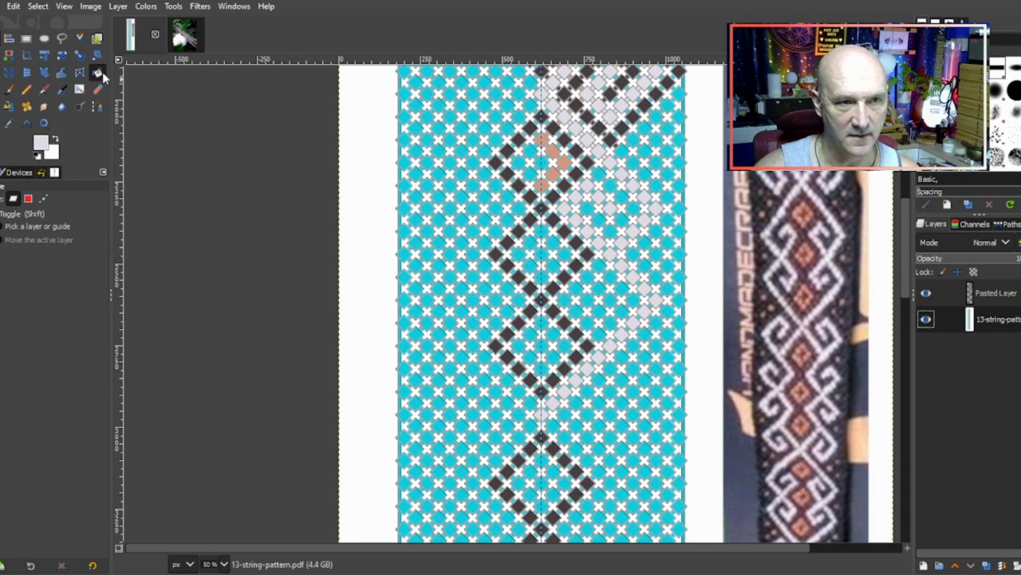
left_click(99, 73)
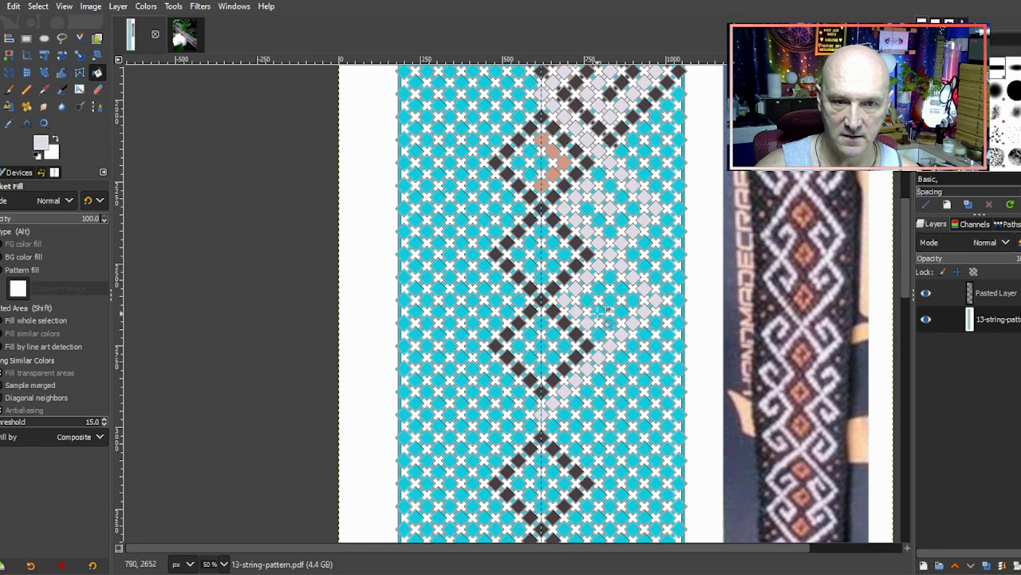
scroll(642, 292, "up", 4)
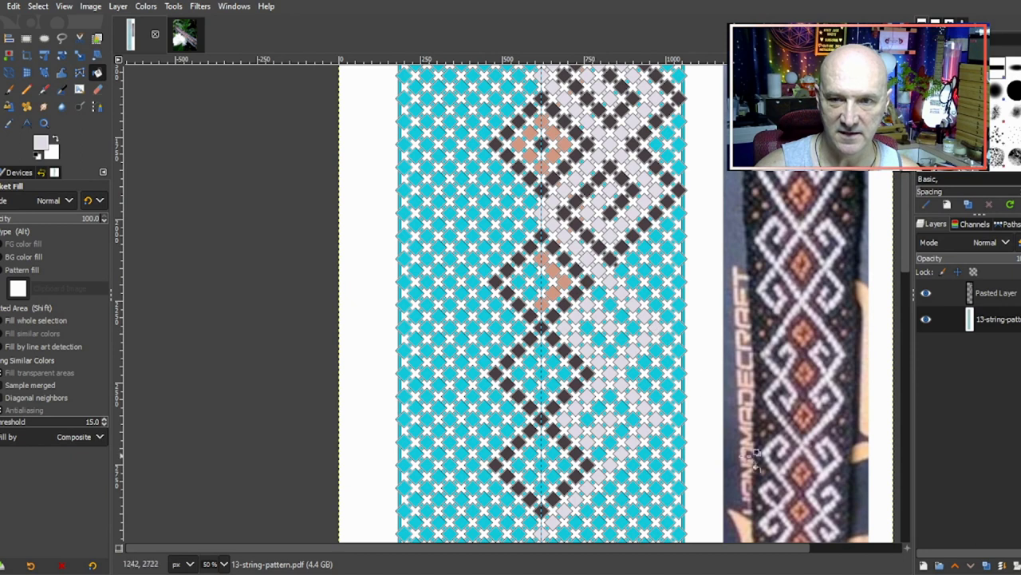
scroll(628, 297, "down", 3)
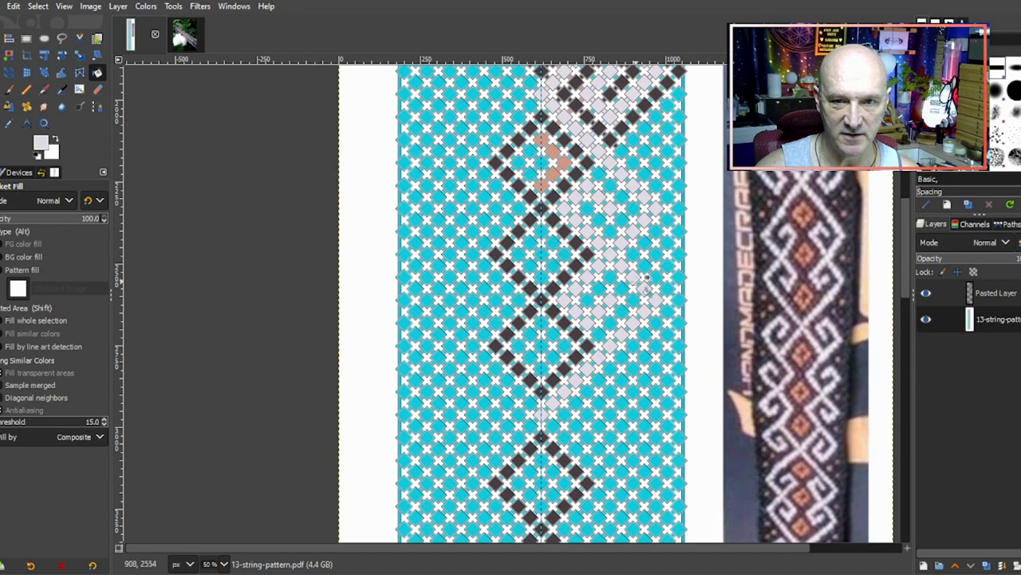
scroll(645, 279, "up", 3)
scroll(644, 280, "down", 3)
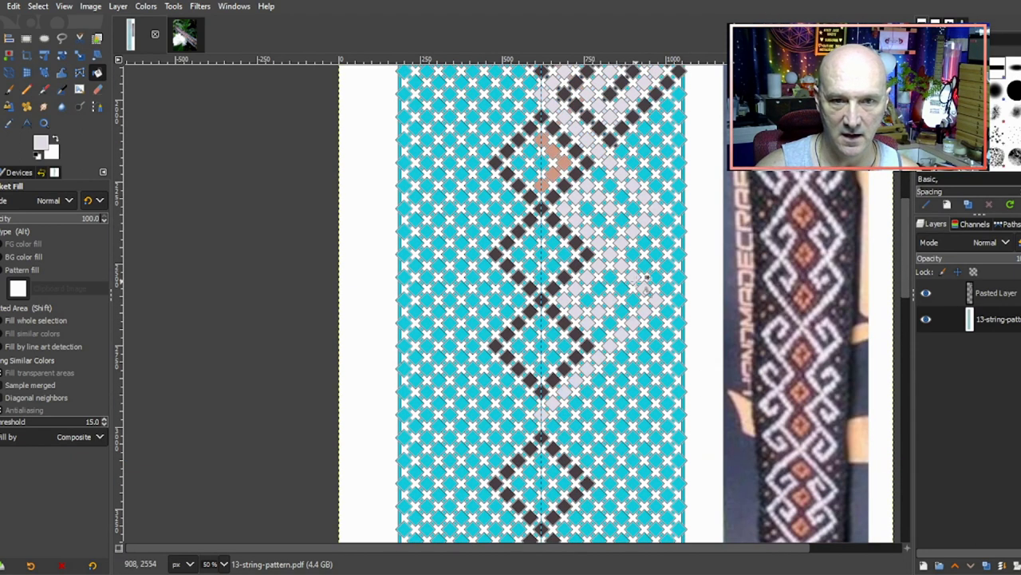
scroll(652, 274, "up", 2)
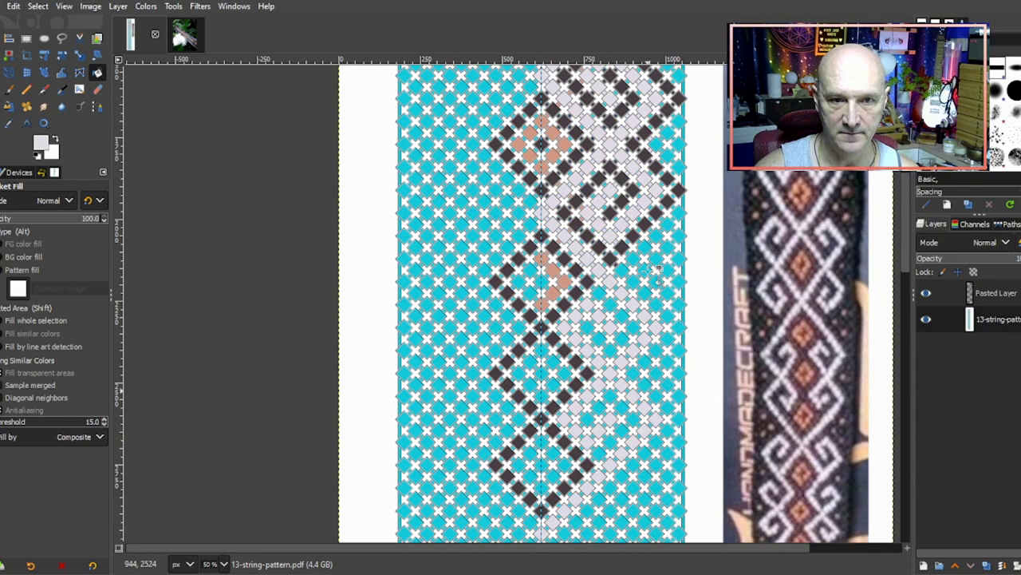
Step: Fill the right half of the ring inside the next two small central diamonds with the peach picked from the diamond above
left_click(549, 305, "ctrl")
left_click(550, 349)
left_click(552, 363)
left_click(564, 373)
left_click(558, 385)
left_click(547, 396)
left_click(554, 453)
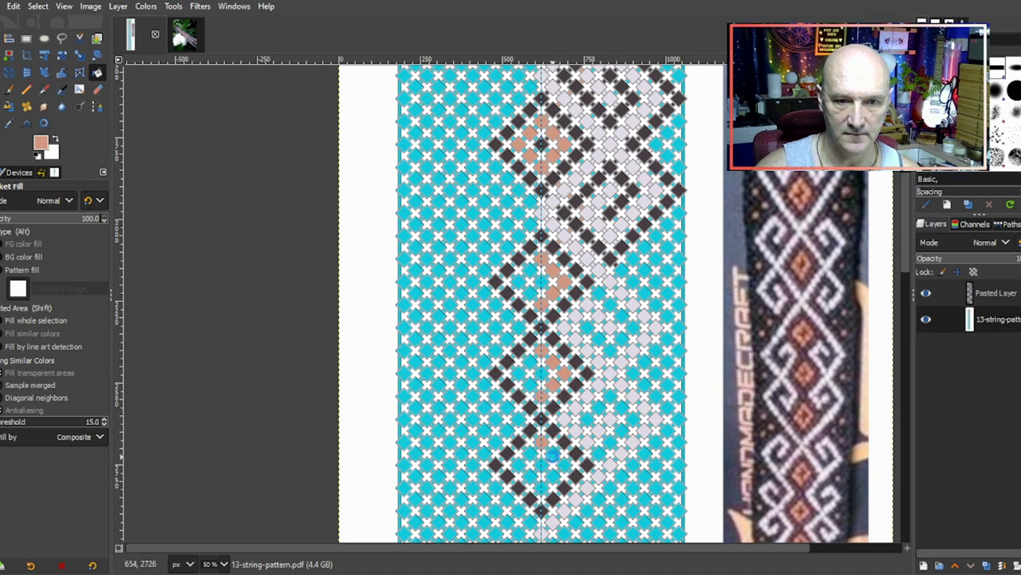
left_click(564, 465)
left_click(543, 490)
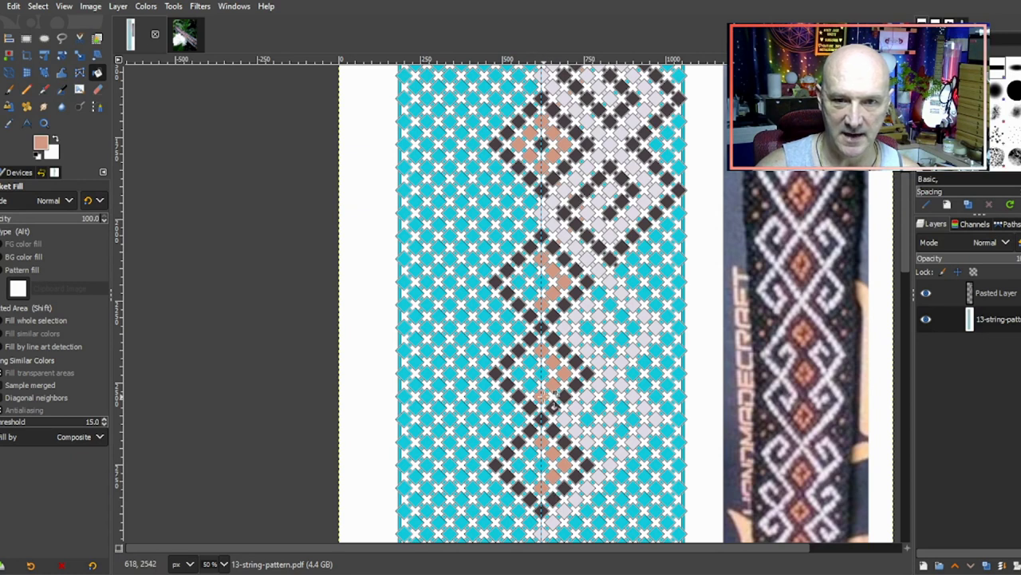
Step: Fill the small diamonds' centre knots and the zigzag outline on the outer side of the two scrolls dark brown
left_click(541, 238, "ctrl")
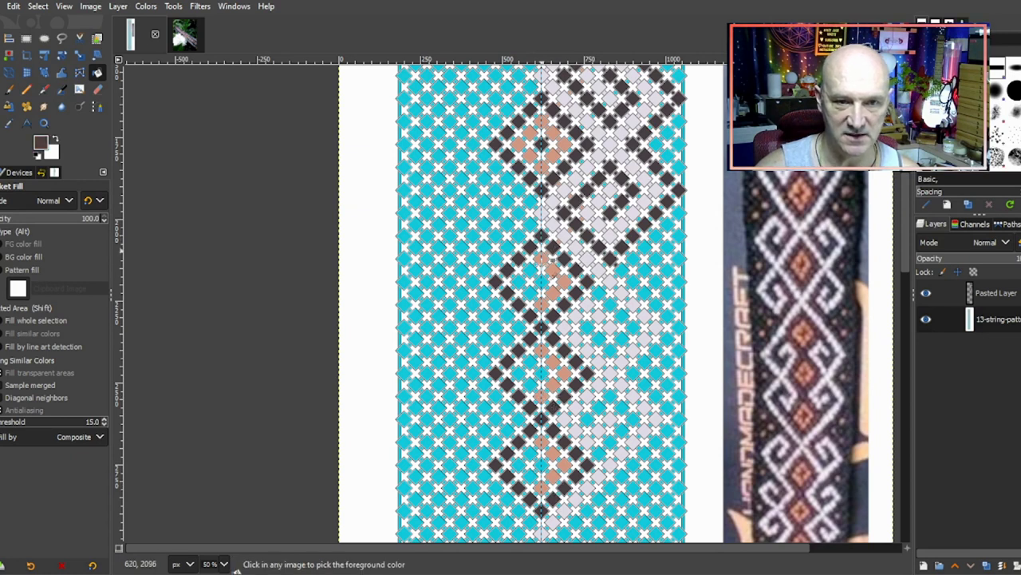
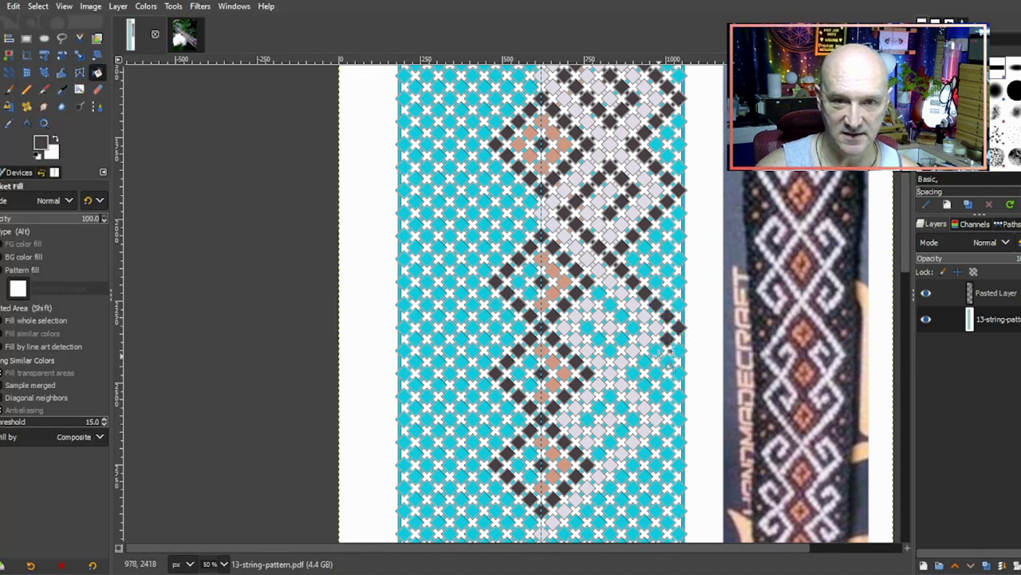
scroll(655, 369, "down", 3)
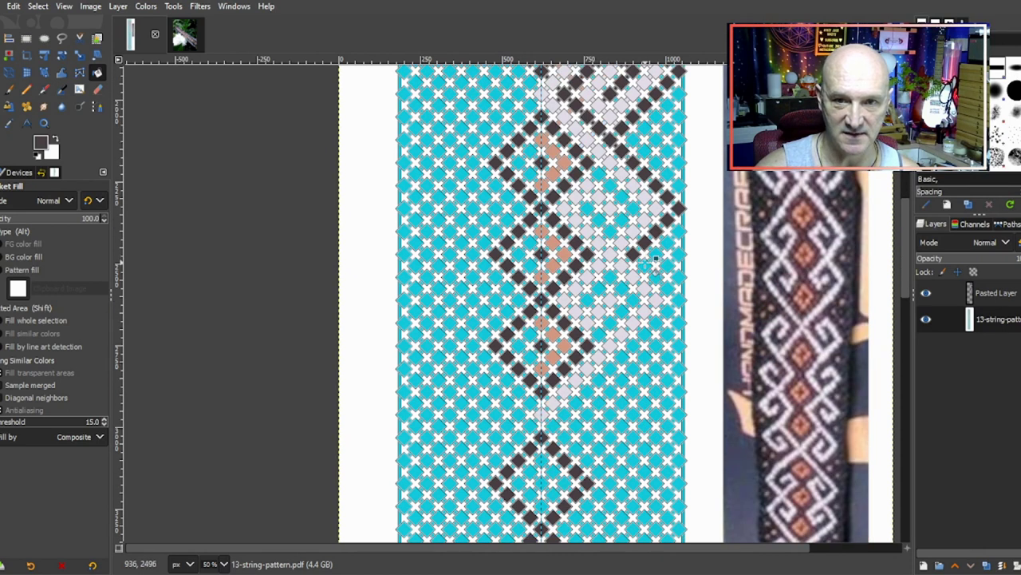
left_click(679, 300)
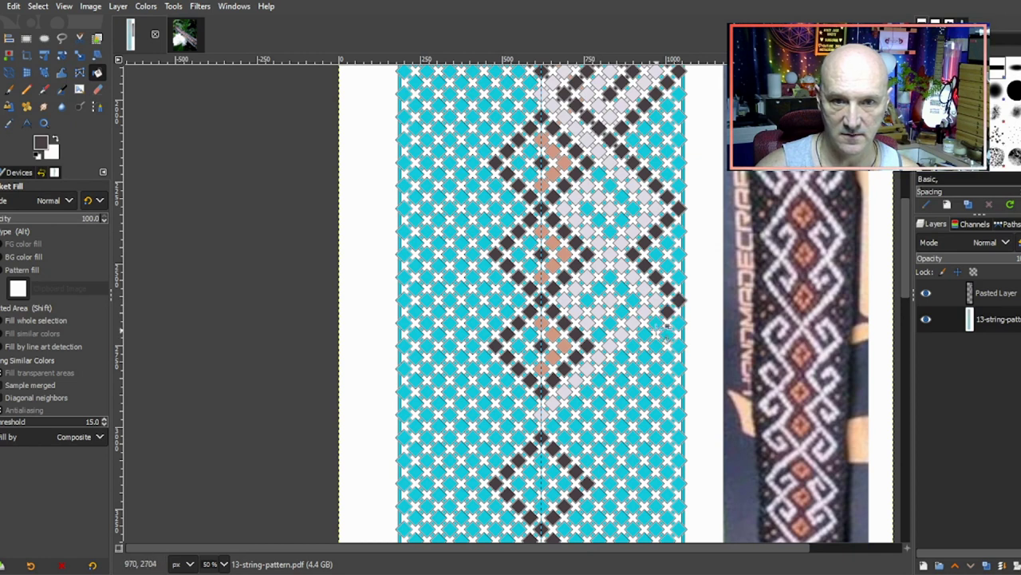
left_click(646, 335)
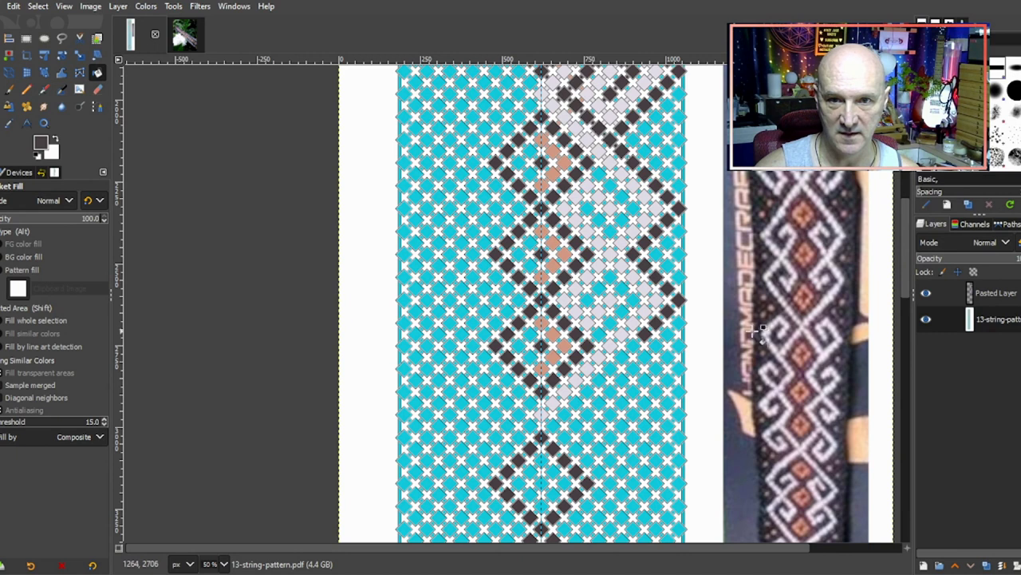
Step: Continue the scroll's dark brown outline diagonally inward, ending one knot short of the pattern's central line
scroll(679, 351, "down", 3)
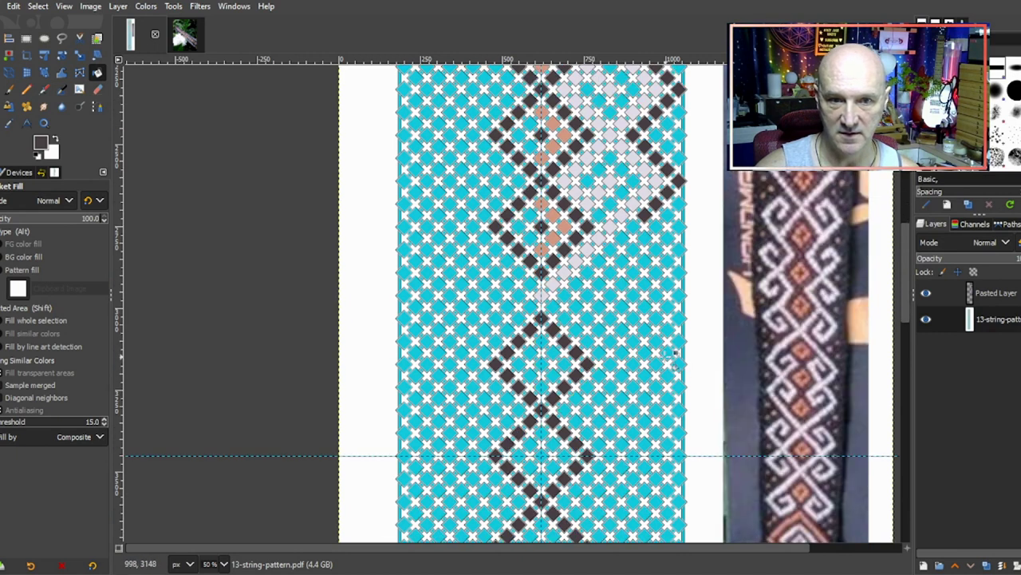
left_click(633, 225)
left_click(622, 237)
left_click(611, 248)
left_click(600, 260)
left_click(588, 272)
left_click(577, 283)
left_click(566, 295)
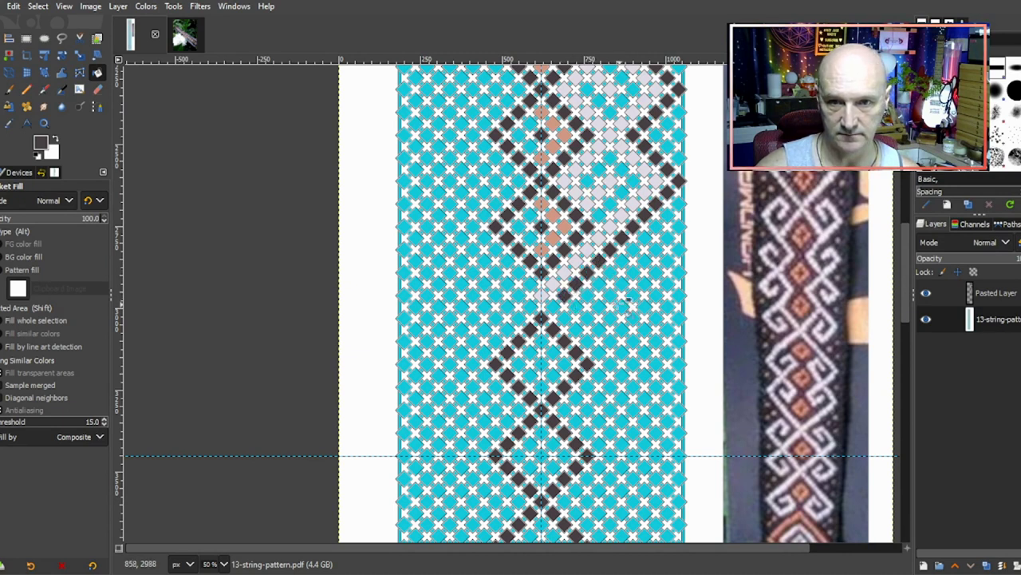
Step: Fill the next upper scroll off-white around the following small diamond, including both diagonals along its edges and the hook above
left_click(551, 297, "ctrl")
left_click(565, 317)
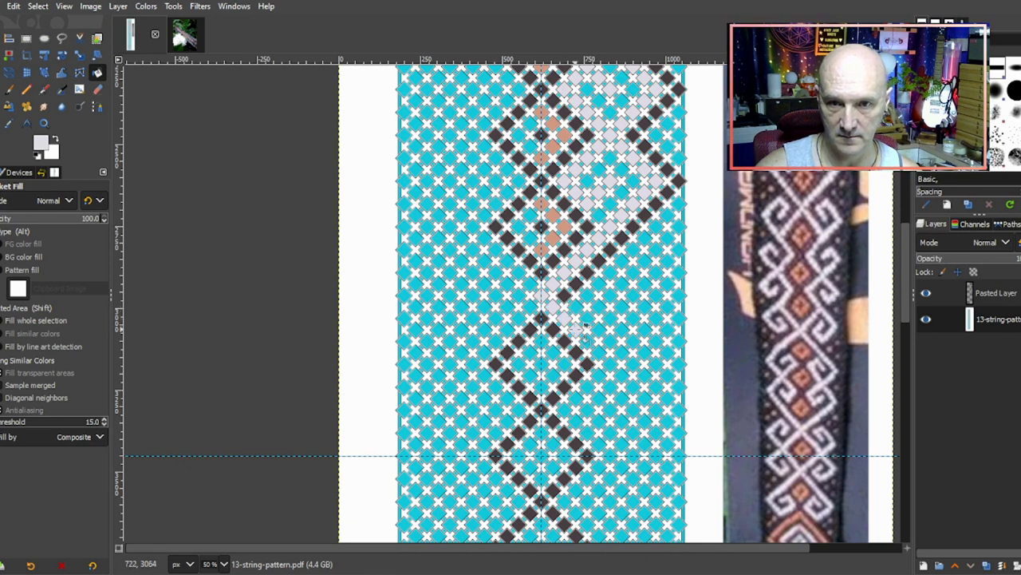
left_click(587, 339)
left_click(599, 351)
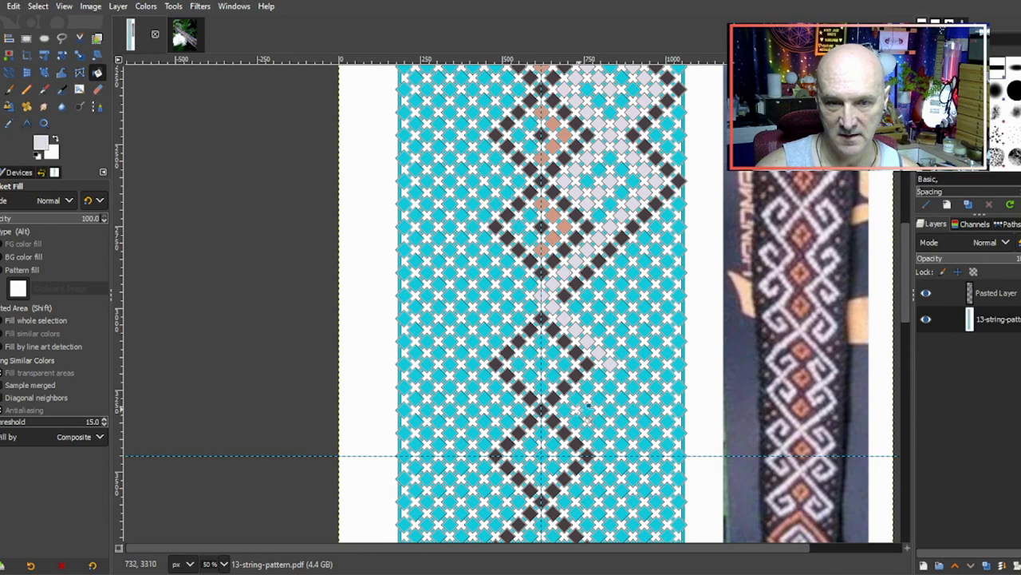
left_click(565, 405)
left_click(576, 394)
left_click(588, 383)
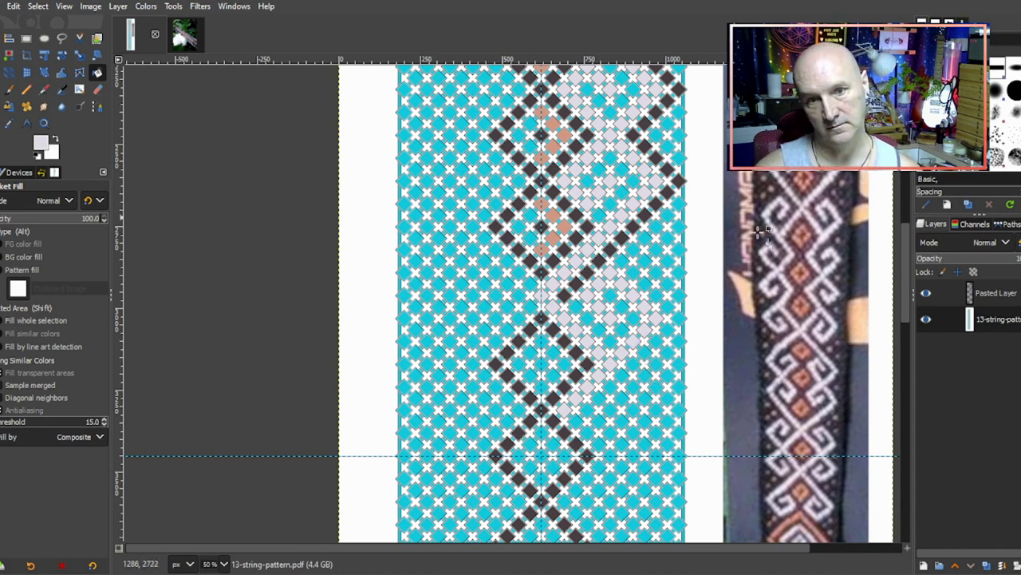
Step: Extend the off-white line outward along the next small diamond and curl it back into a lower scroll hook
left_click(582, 417)
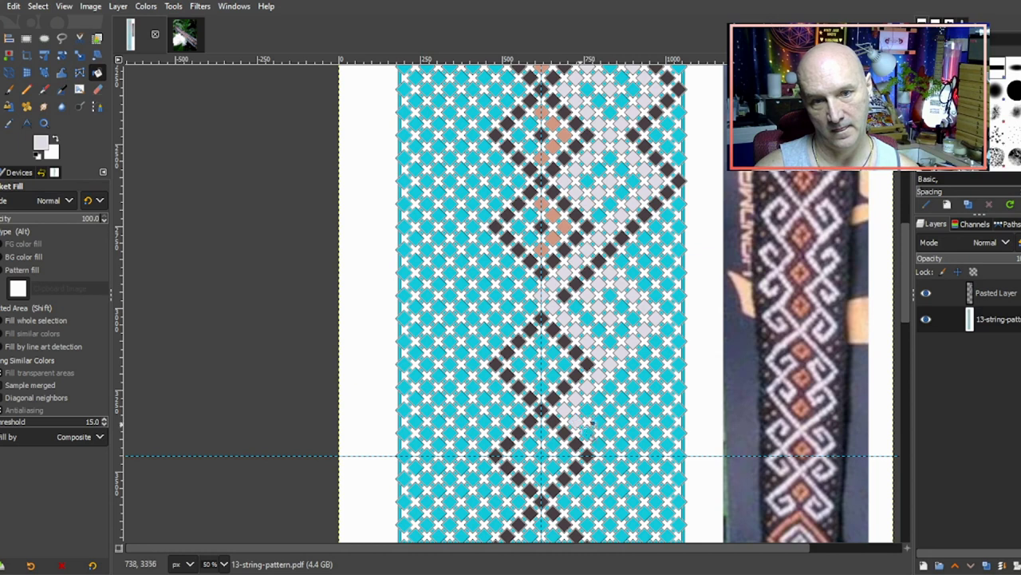
left_click(592, 439)
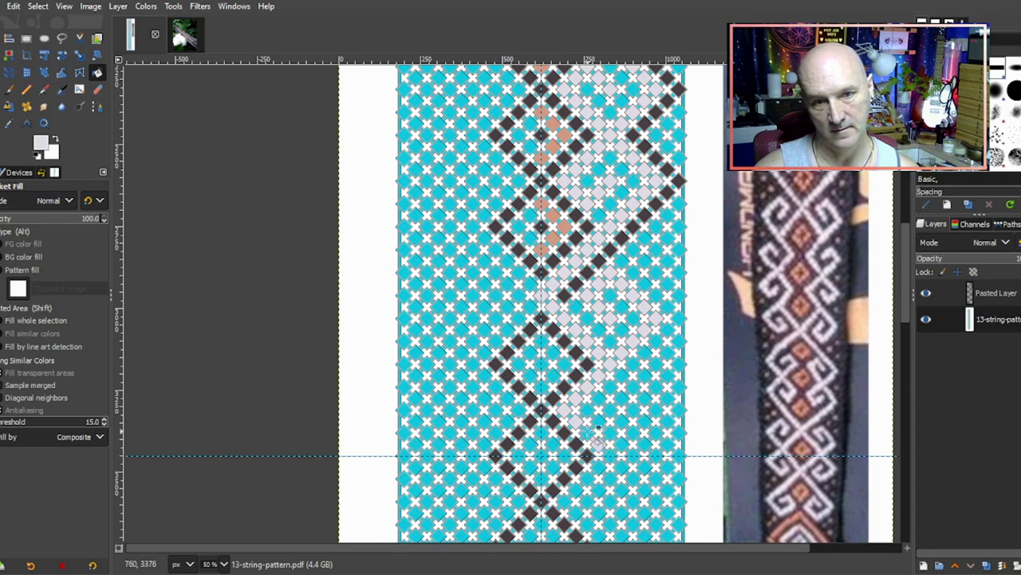
left_click(622, 449)
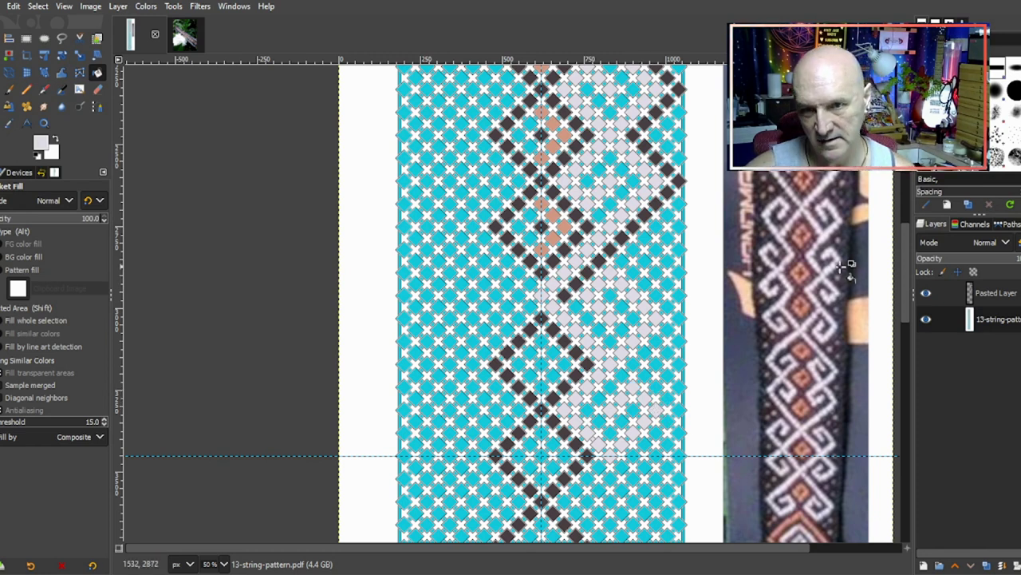
Step: Compare the pattern's scrolls with those in the bracelet photo, from the large top diamond down to the lower scrolls
scroll(839, 263, "up", 3, "ctrl")
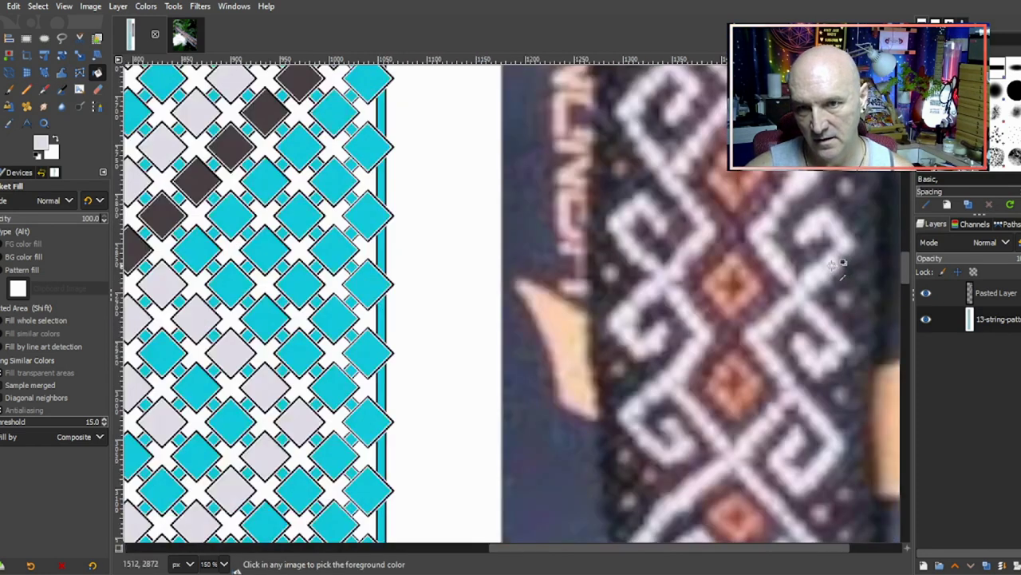
scroll(837, 266, "down", 1, "ctrl")
scroll(581, 340, "down", 2, "ctrl")
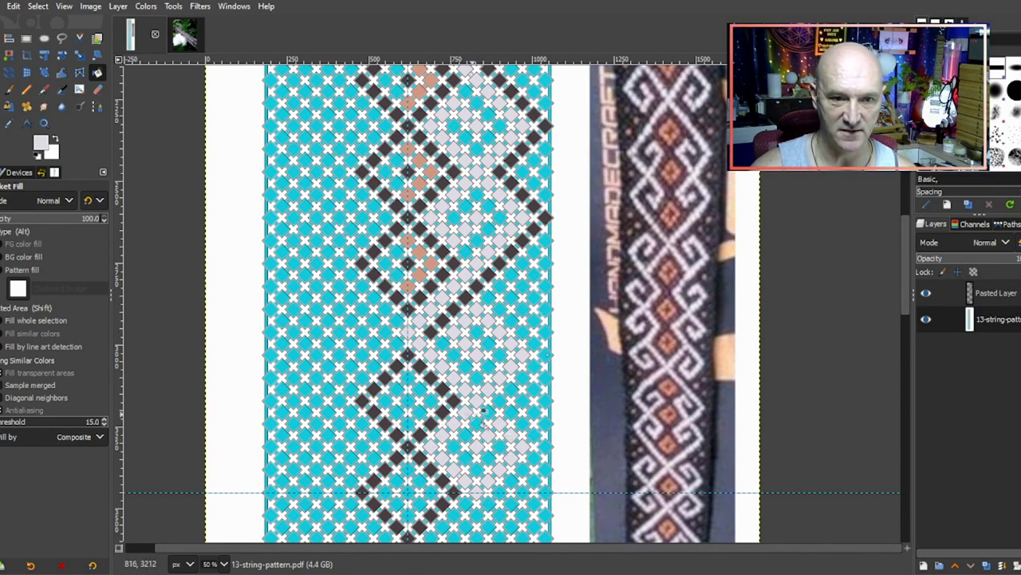
scroll(511, 400, "up", 3)
scroll(508, 399, "up", 5)
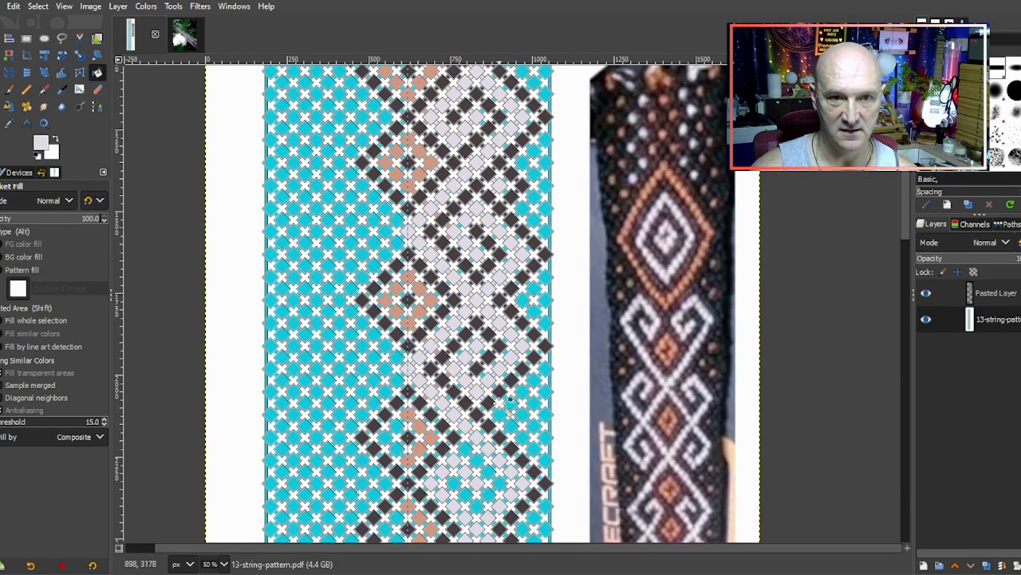
scroll(504, 402, "up", 4)
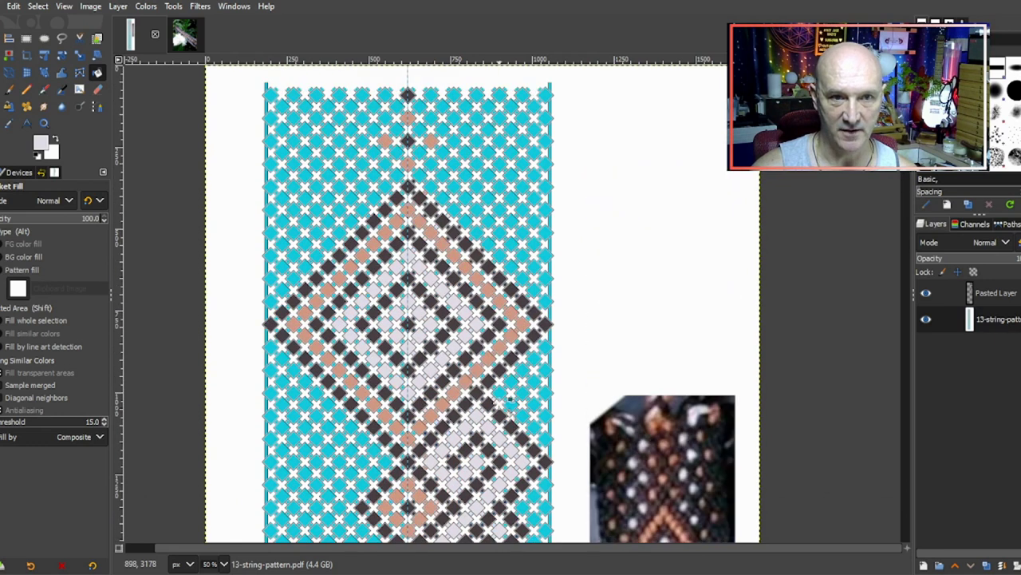
scroll(508, 403, "down", 10)
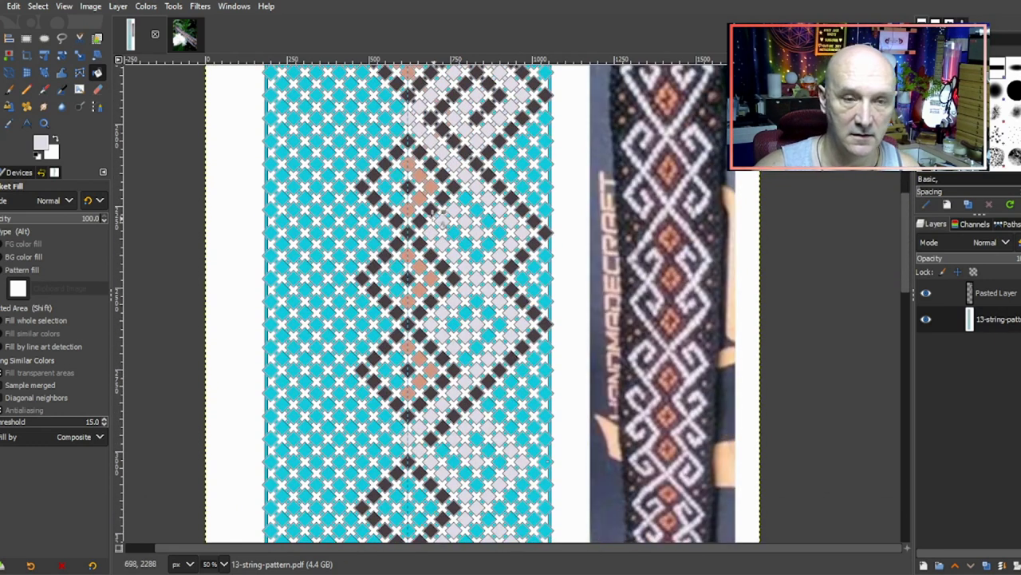
Step: Fill the remaining cyan knots inside the two outlined scrolls beside the peach diamonds dark brown
key("ctrl")
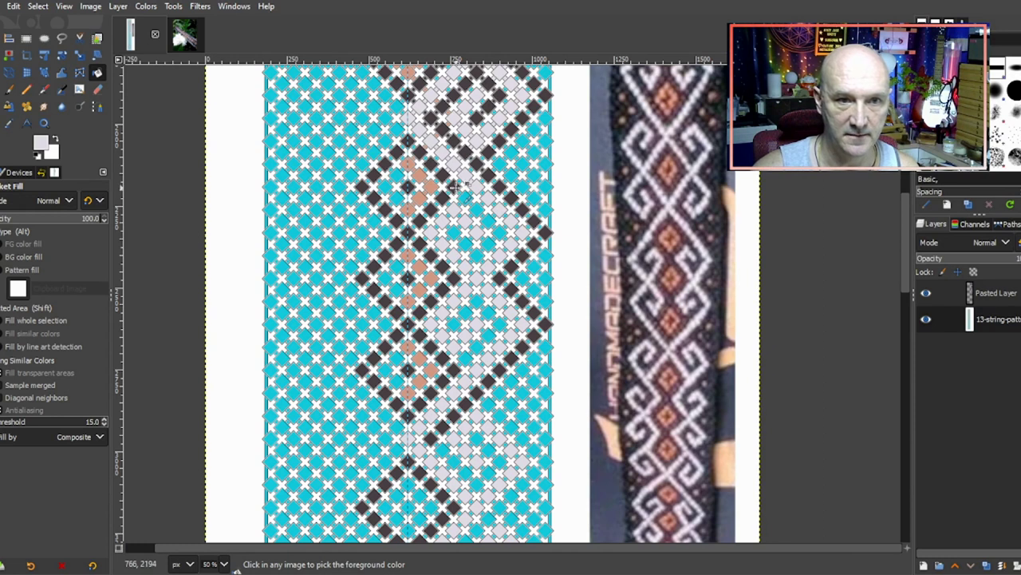
scroll(463, 188, "up", 2)
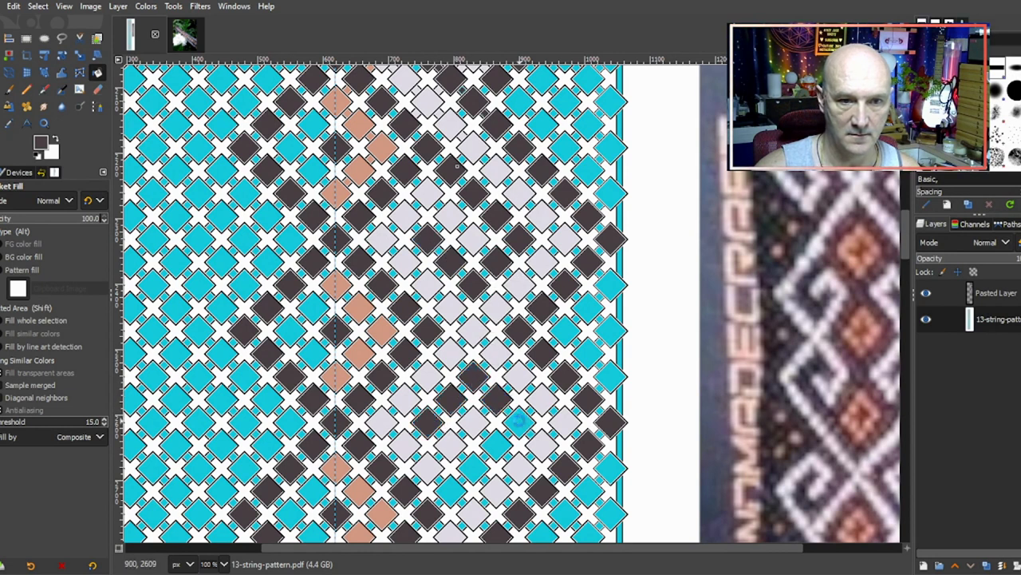
scroll(449, 413, "down", 1)
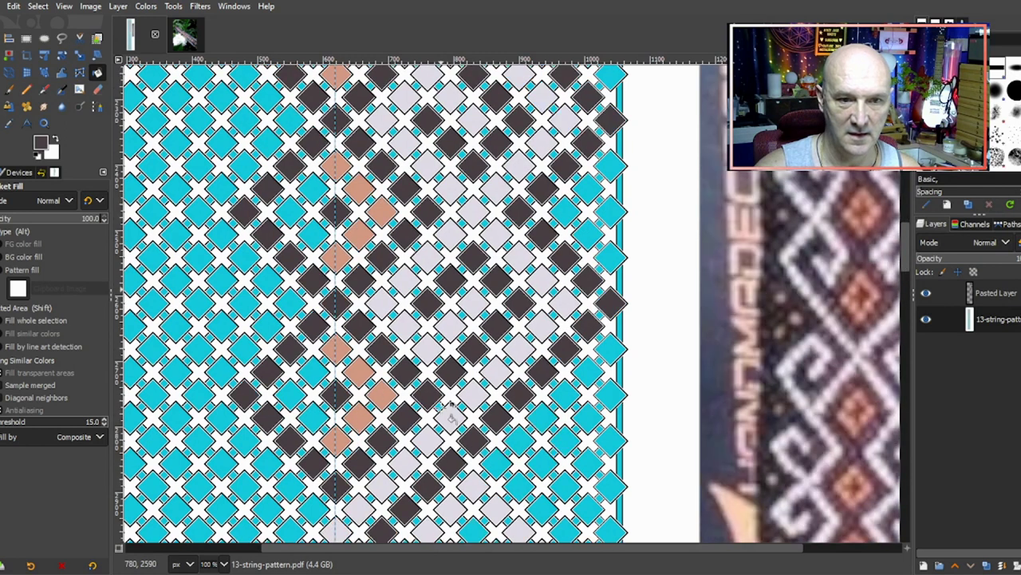
Step: Fill the outer outline of the next scroll and the insides of the lowest two scrolls dark brown
scroll(448, 413, "down", 2)
mouse_move(406, 435)
left_mouse_down()
mouse_move(471, 503)
mouse_move(519, 459)
mouse_move(470, 411)
mouse_move(492, 373)
mouse_move(487, 219)
mouse_move(509, 217)
mouse_move(495, 226)
mouse_move(623, 347)
mouse_move(610, 339)
mouse_move(496, 455)
left_mouse_up()
scroll(491, 368, "down", 3)
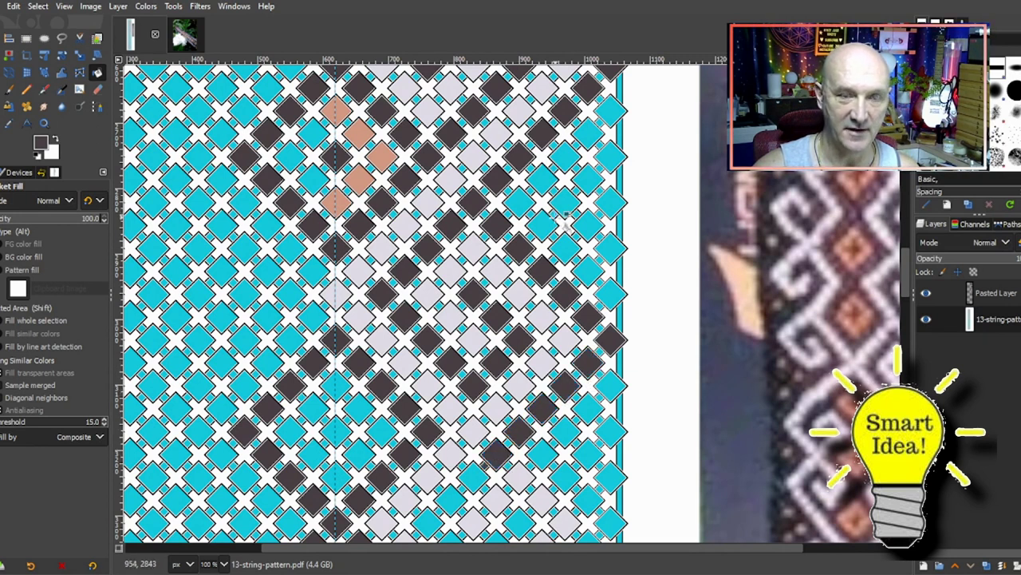
scroll(559, 222, "down", 5)
mouse_move(495, 254)
left_mouse_down()
mouse_move(427, 285)
mouse_move(477, 334)
mouse_move(518, 283)
mouse_move(595, 341)
left_mouse_up()
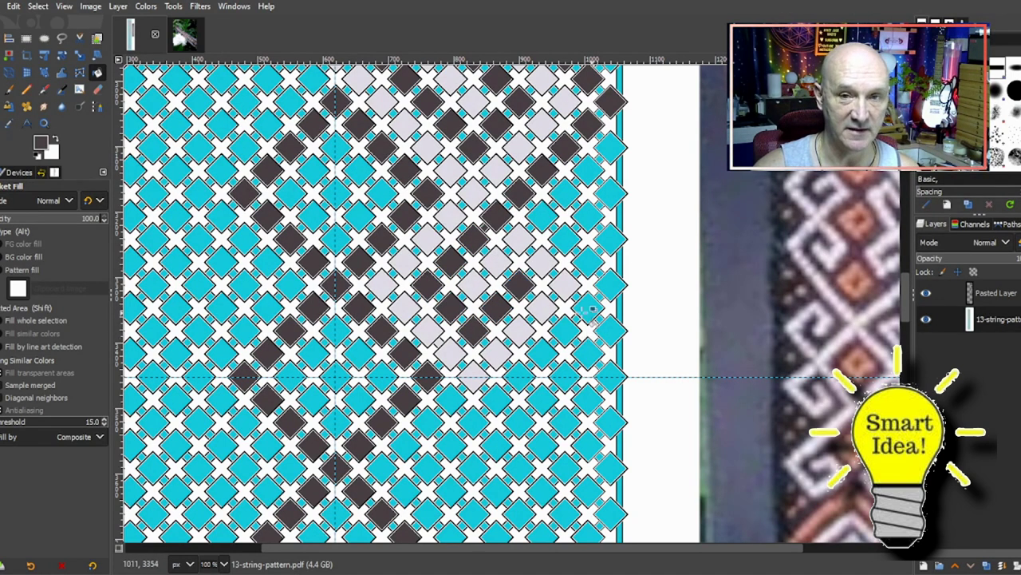
Step: Fill the right half of the ring inside the small diamond beside the lowest scrolls peach
scroll(584, 309, "up", 5)
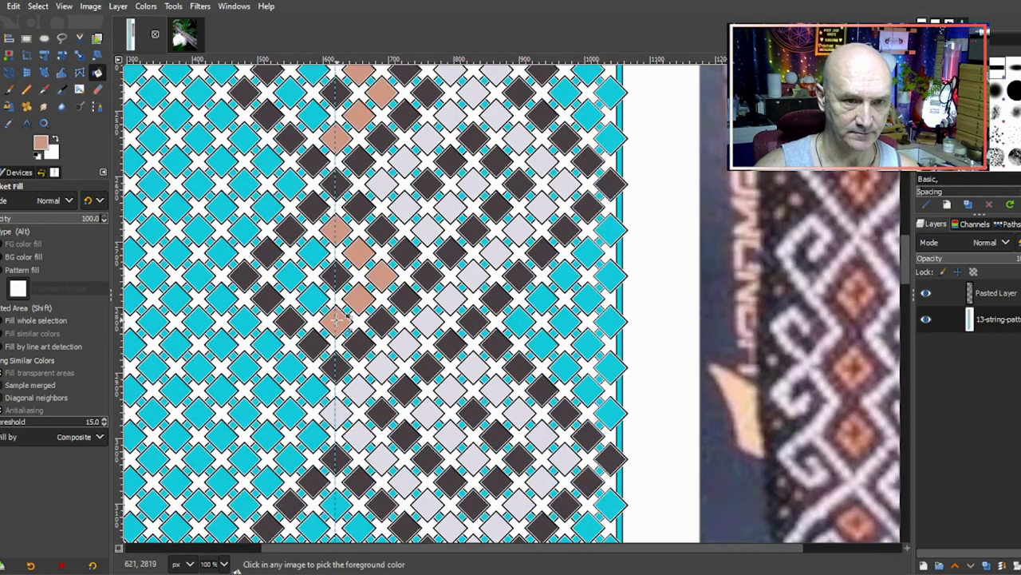
scroll(336, 319, "down", 2)
left_click(336, 387)
left_click(359, 409)
left_click(381, 432)
left_click(359, 455)
left_click(336, 476)
scroll(367, 403, "down", 1)
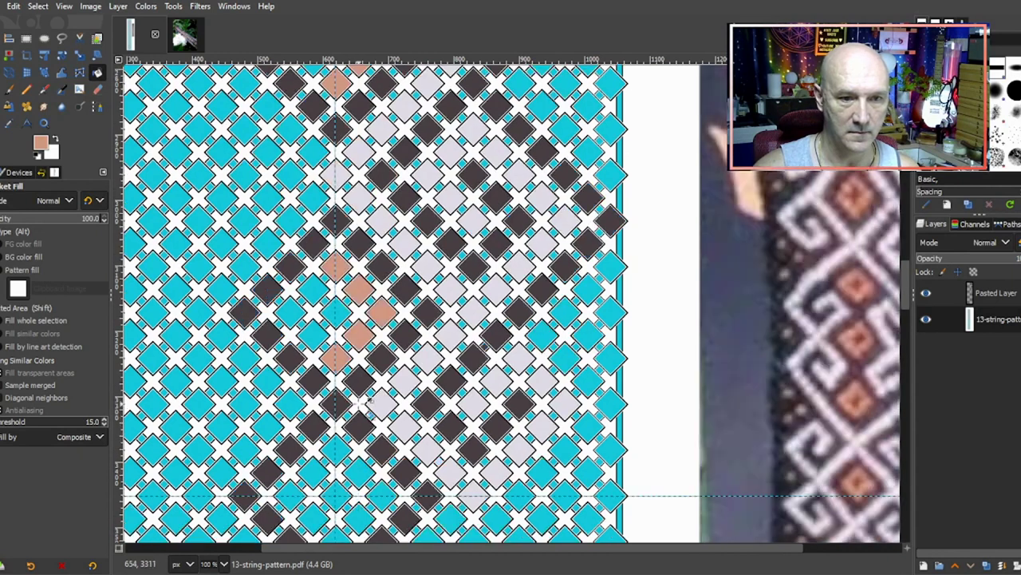
Step: Fill the upper right side of the ring inside the next small diamond down peach
scroll(360, 401, "down", 1)
left_click(336, 328)
left_click(359, 351)
scroll(382, 311, "up", 3)
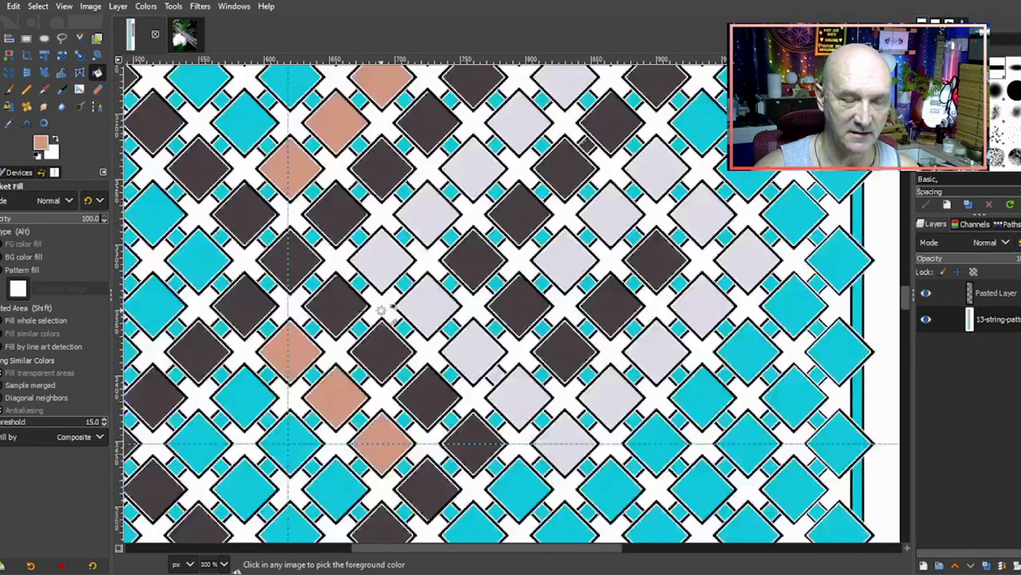
Step: Fill the short string segments linking the small peach diamonds with the white scrolls peach along the right half of the pattern
scroll(382, 311, "down", 3)
scroll(352, 265, "down", 2)
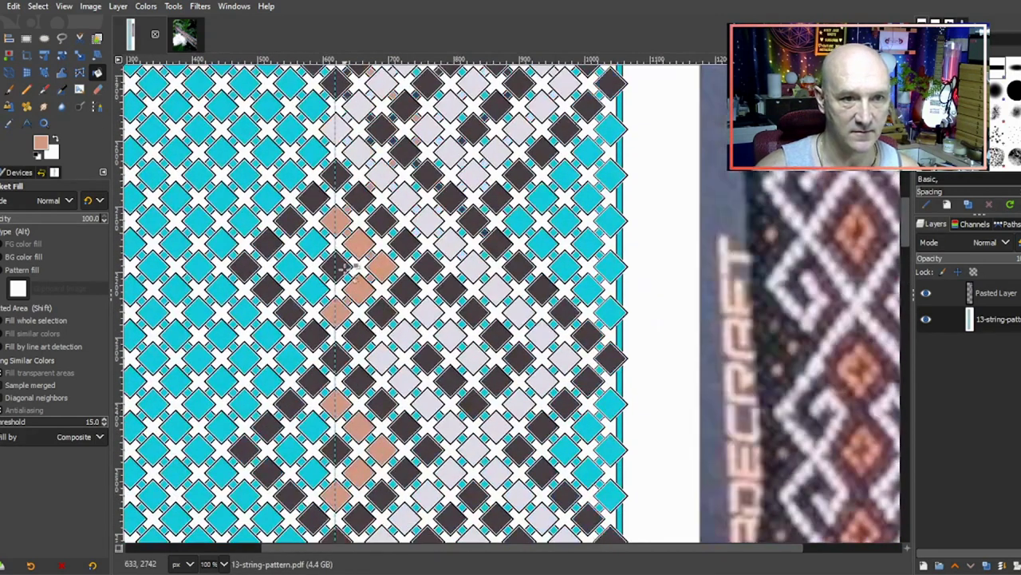
scroll(346, 271, "down", 2)
scroll(359, 270, "down", 2)
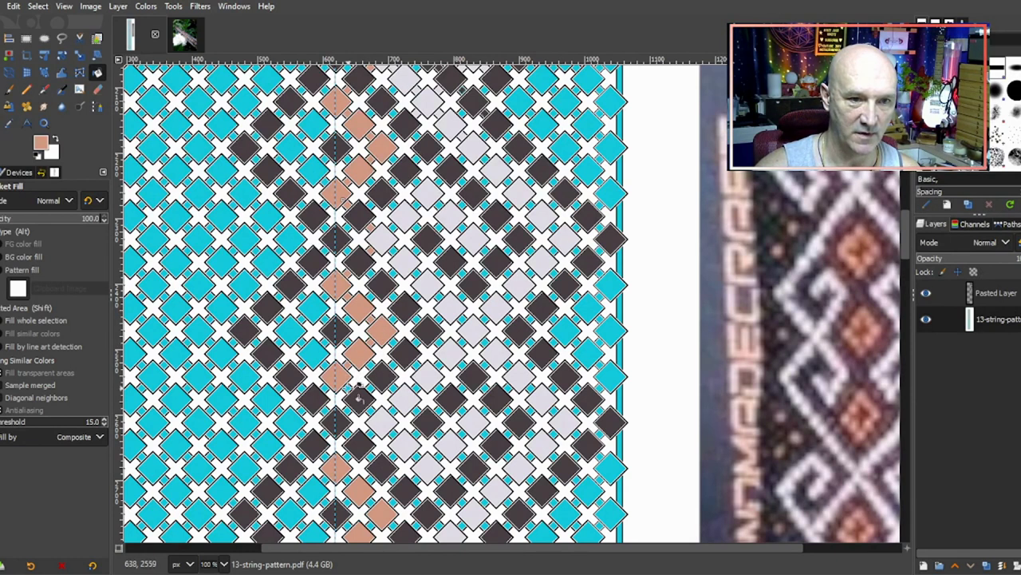
scroll(358, 395, "down", 1)
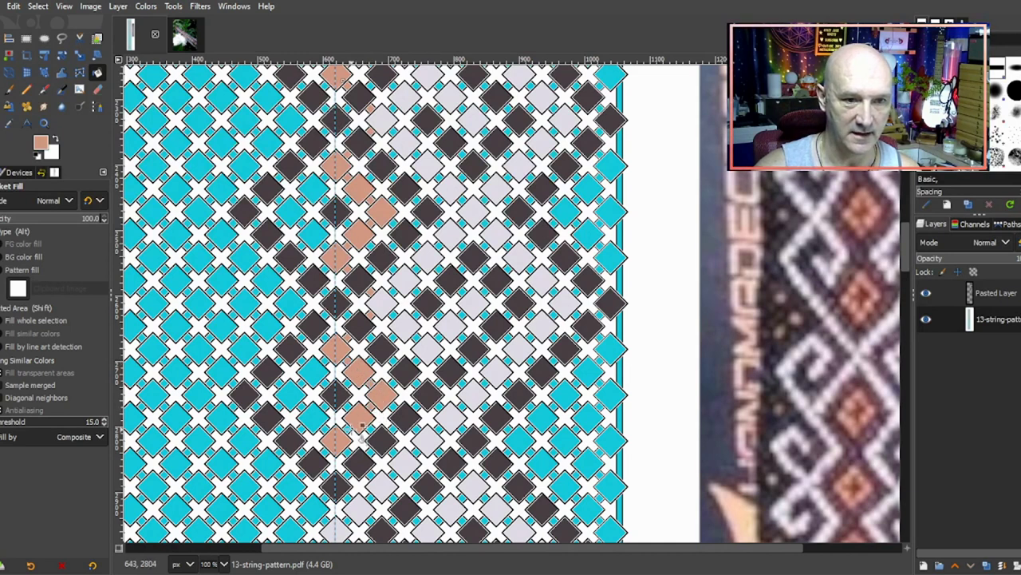
scroll(355, 370, "down", 3)
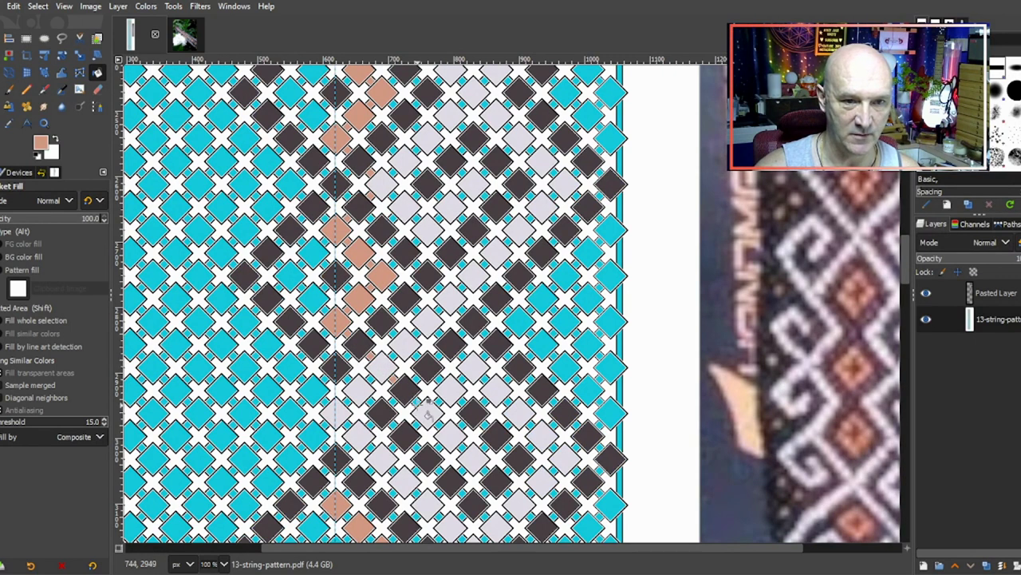
scroll(415, 335, "down", 3)
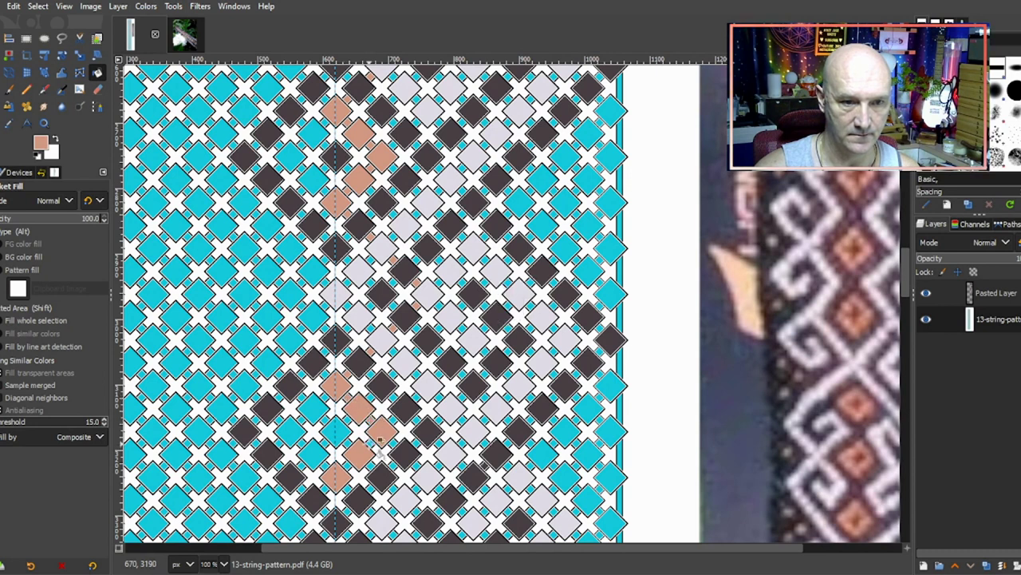
scroll(349, 373, "down", 3)
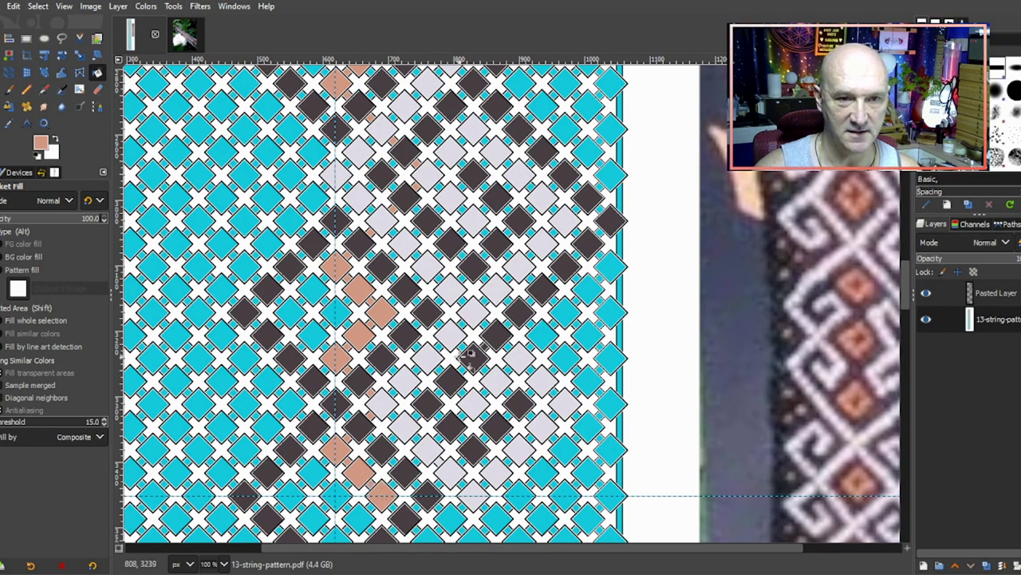
Step: Fill the single cyan knot between the large diamond's lower right edge and the first scroll off-white
scroll(471, 355, "up", 3)
scroll(488, 357, "up", 10)
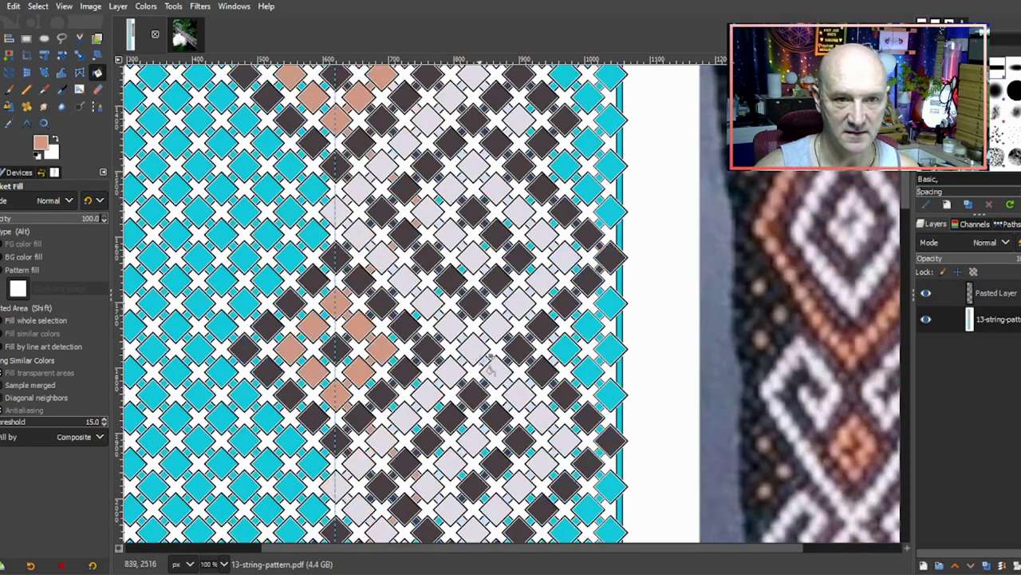
scroll(486, 357, "up", 6)
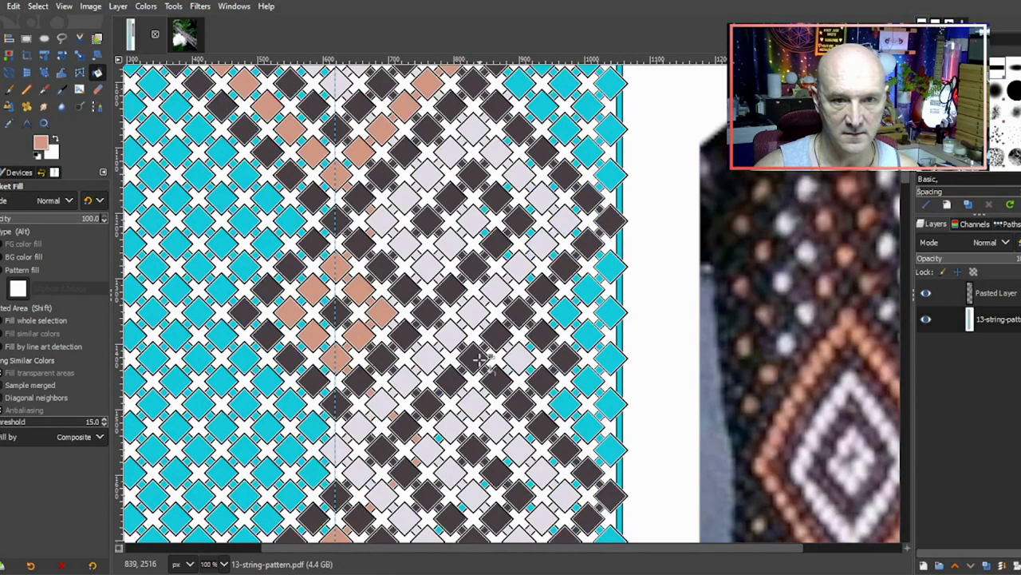
scroll(481, 359, "up", 3)
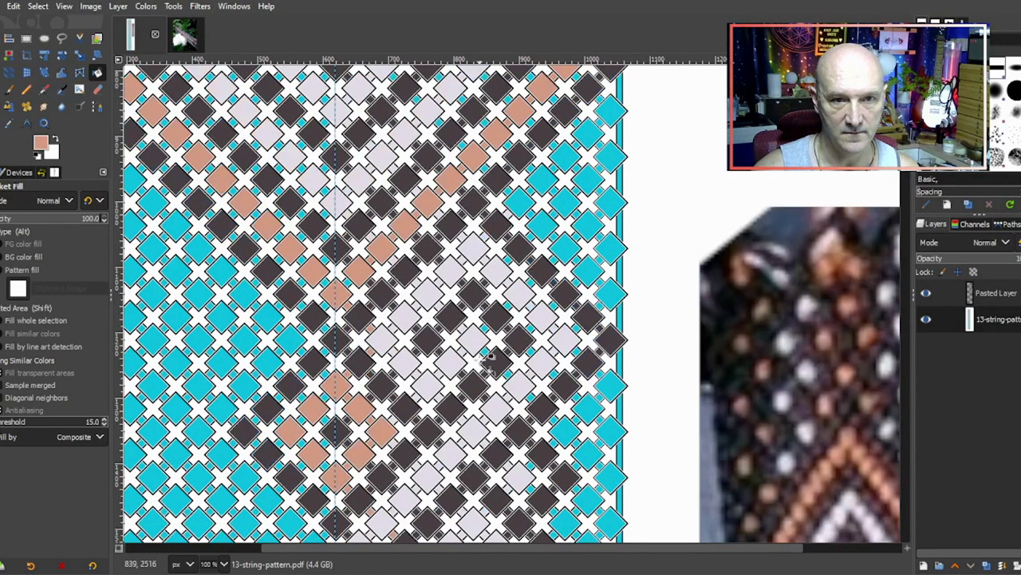
scroll(488, 358, "up", 5)
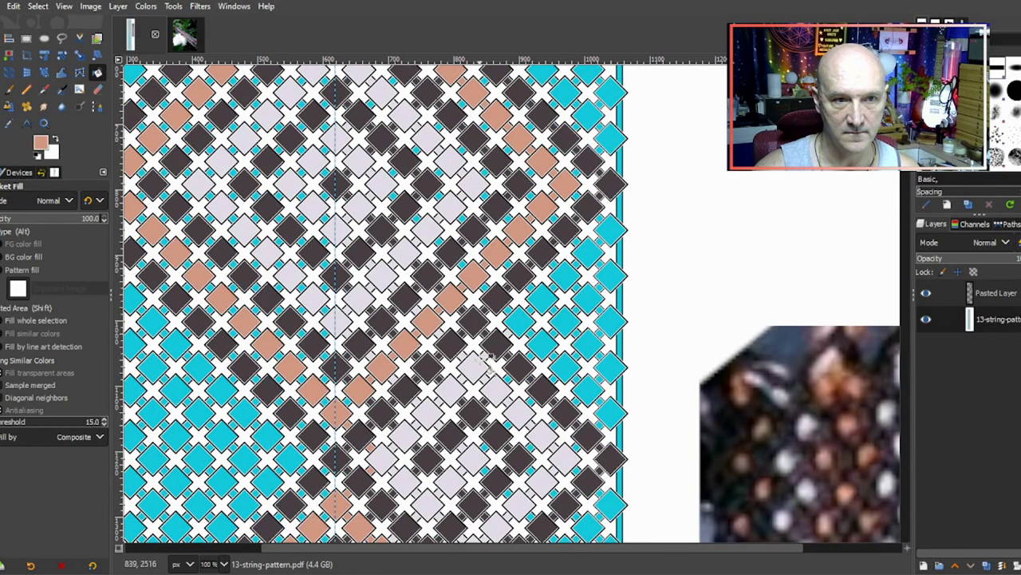
scroll(487, 359, "down", 5)
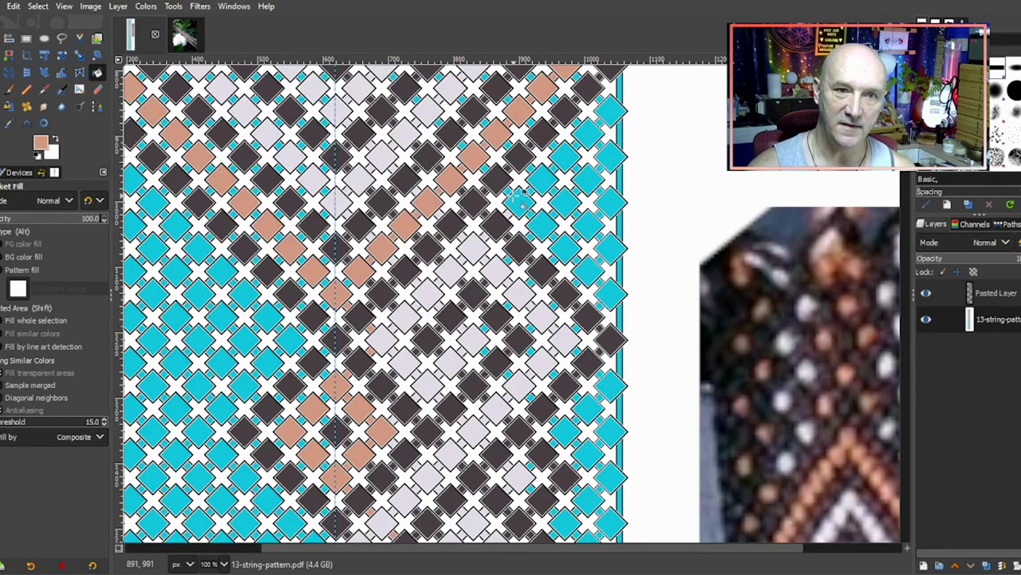
left_click(477, 248, "ctrl")
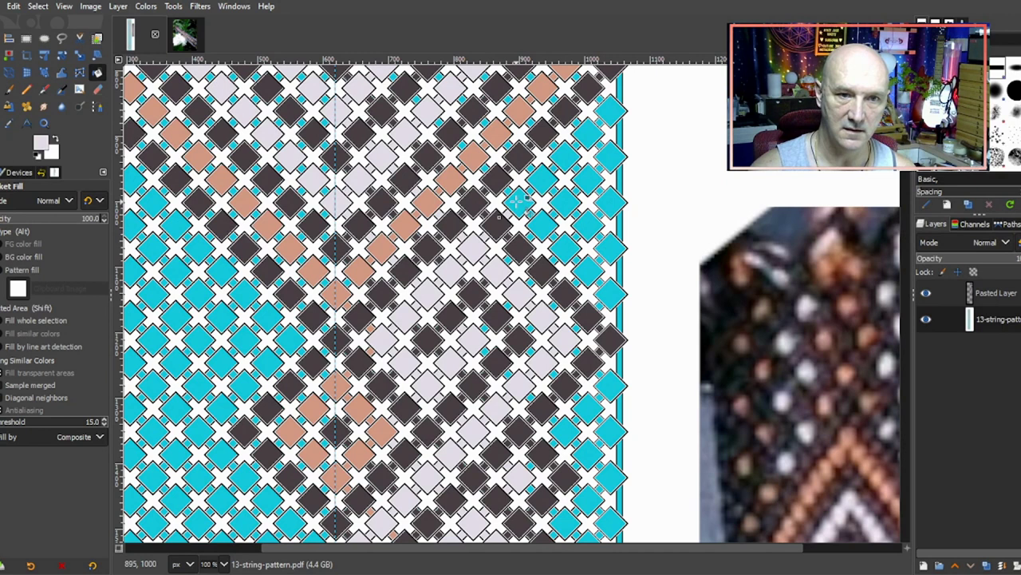
scroll(526, 239, "up", 3)
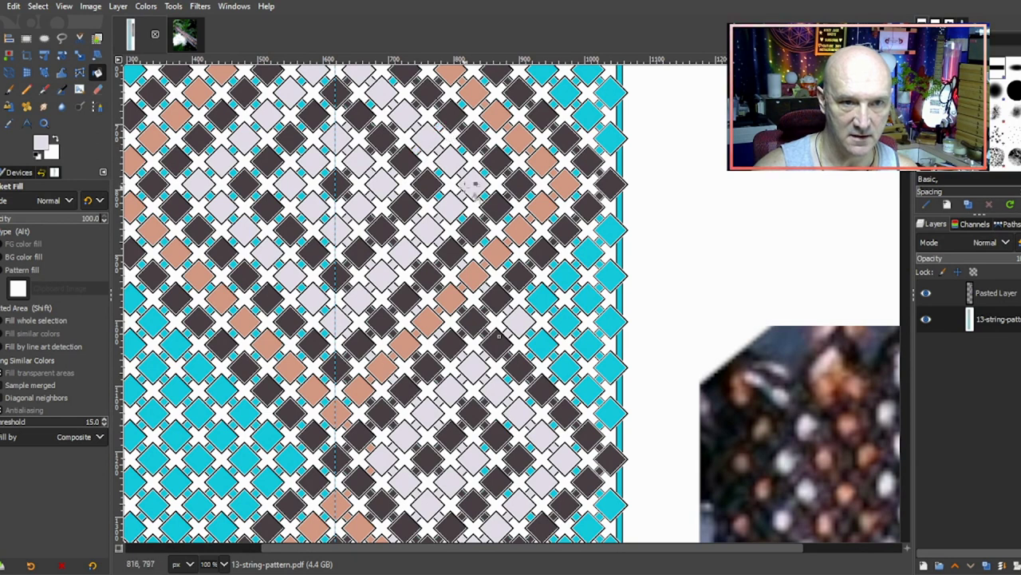
Step: Fill the cyan knots around the single off-white knot below the large diamond dark brown
scroll(475, 183, "up", 3)
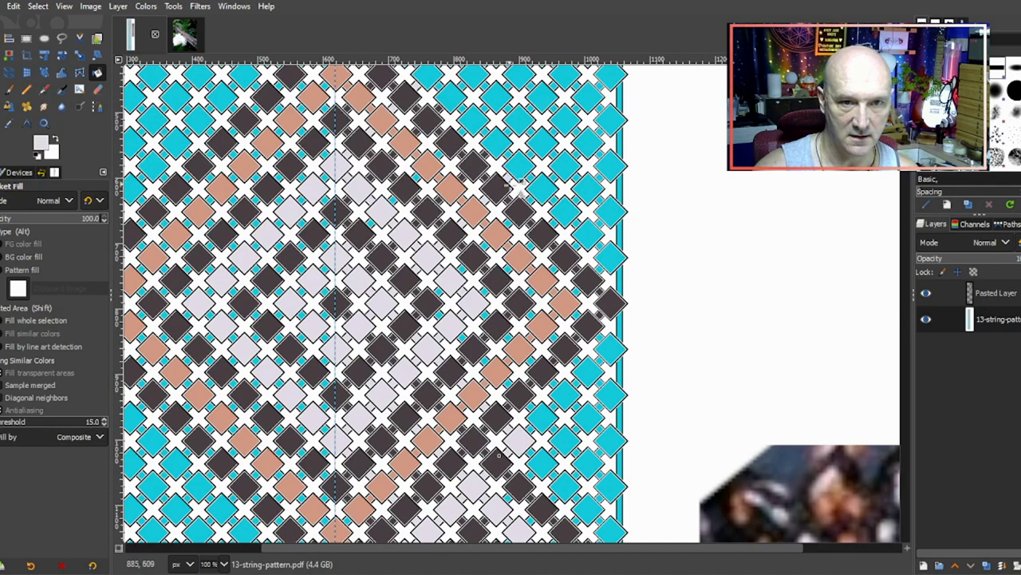
scroll(517, 185, "down", 2)
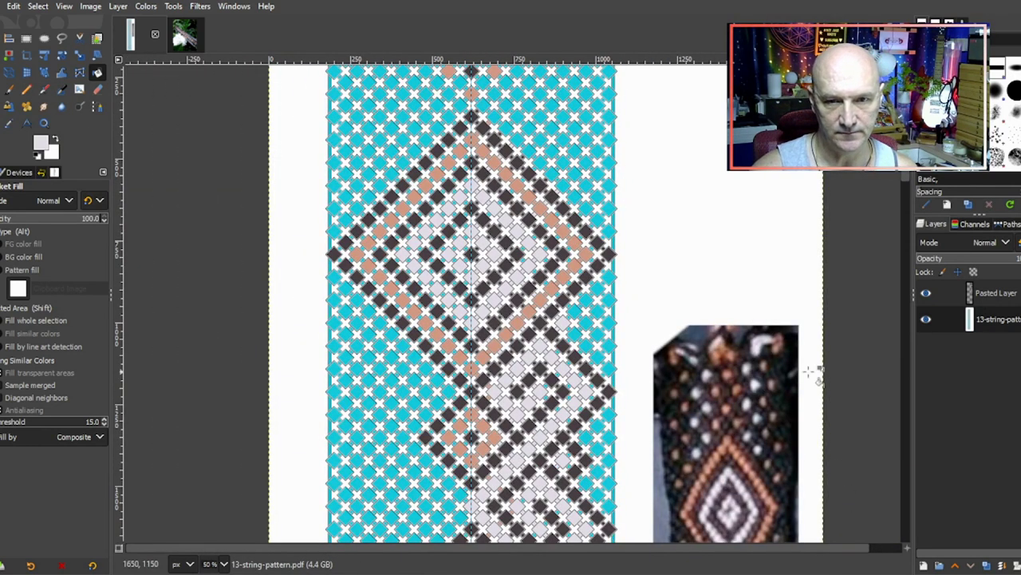
scroll(811, 372, "down", 3)
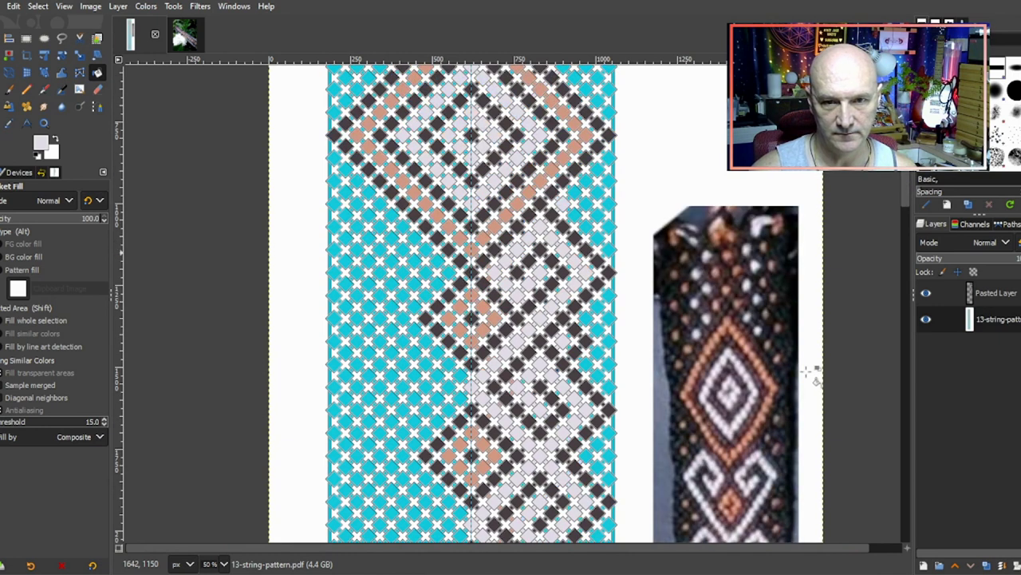
scroll(811, 372, "up", 3)
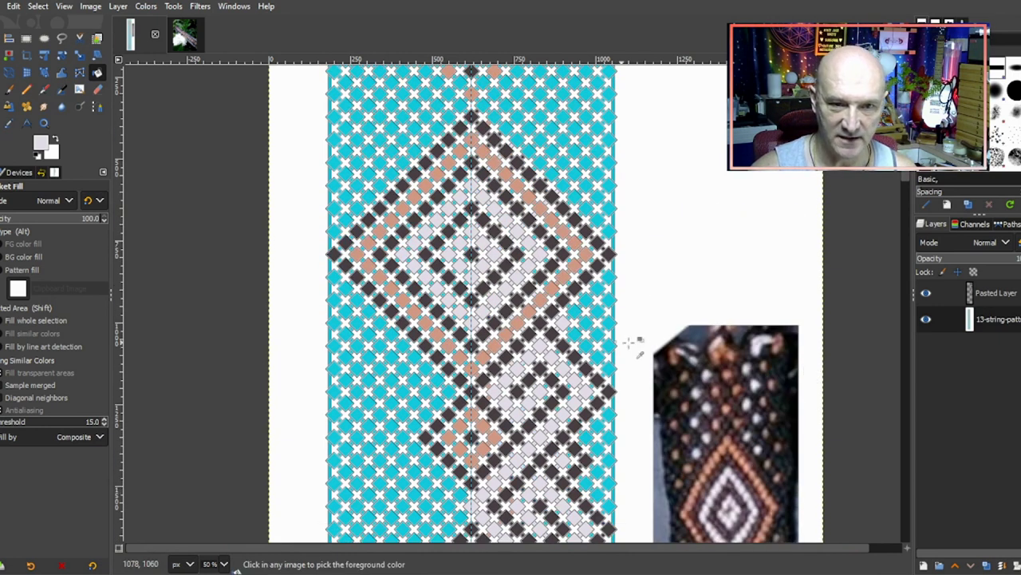
scroll(636, 342, "up", 2, "ctrl")
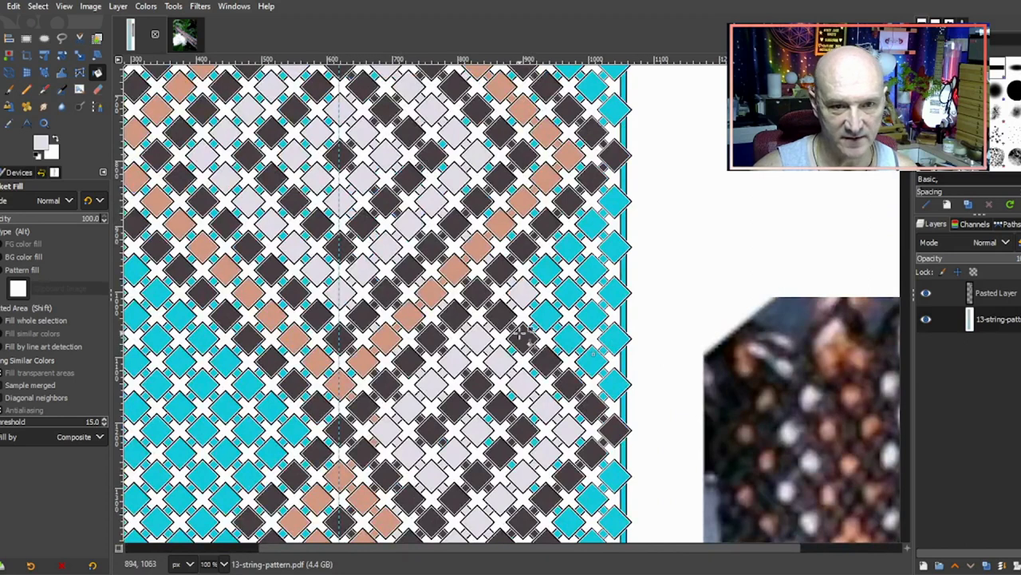
left_click(480, 384, "ctrl")
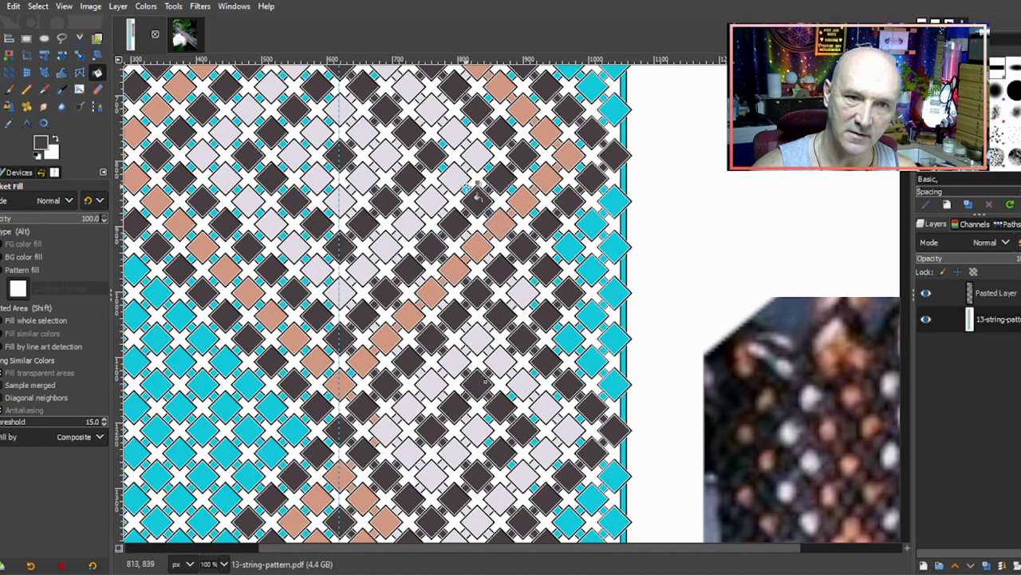
scroll(454, 180, "up", 3)
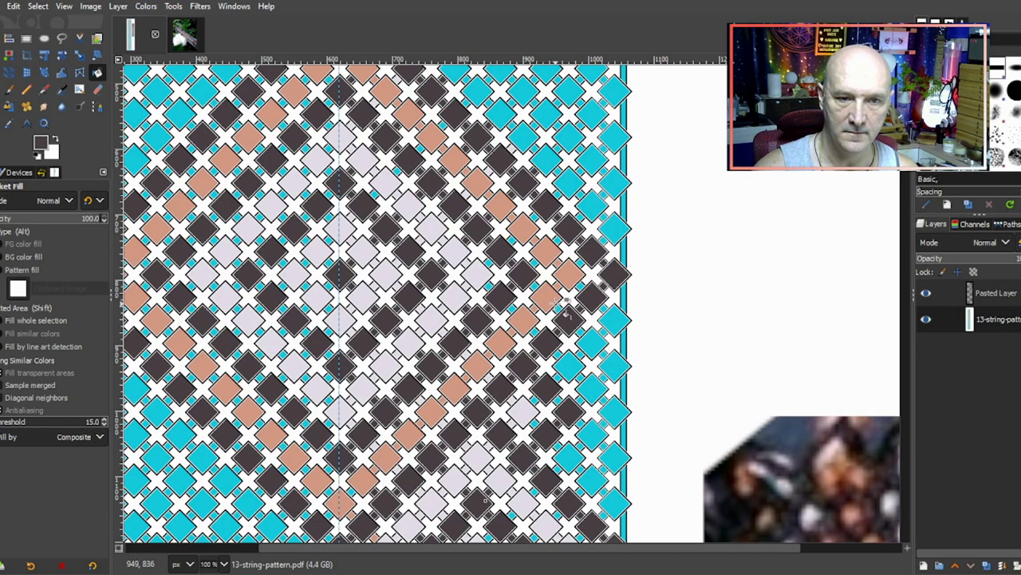
scroll(565, 314, "down", 3)
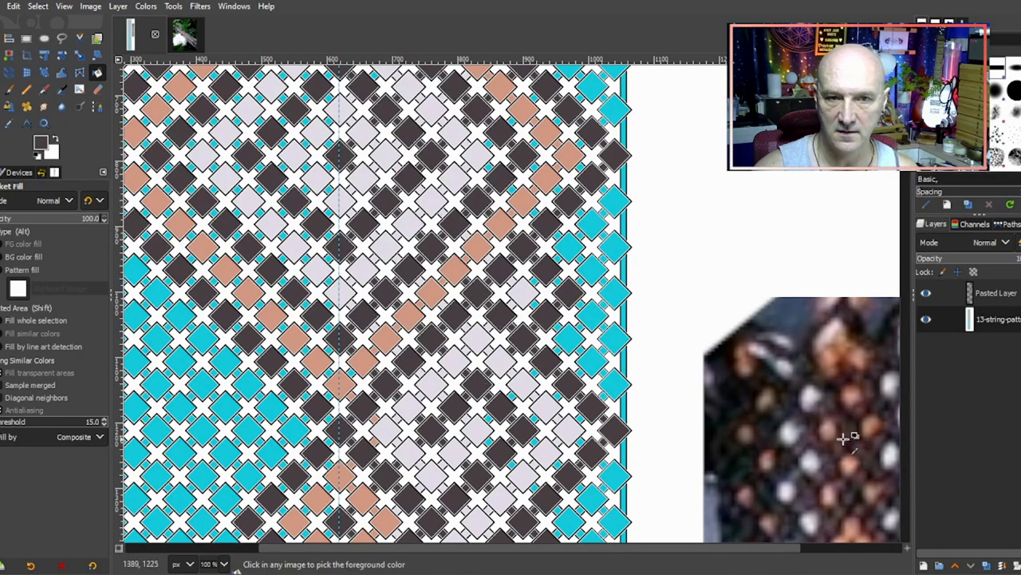
Step: Compare the dots around the large diamond and upper scrolls in the bracelet photo with the same areas of the pattern
scroll(850, 433, "down", 1)
left_click_drag(669, 551, 766, 550)
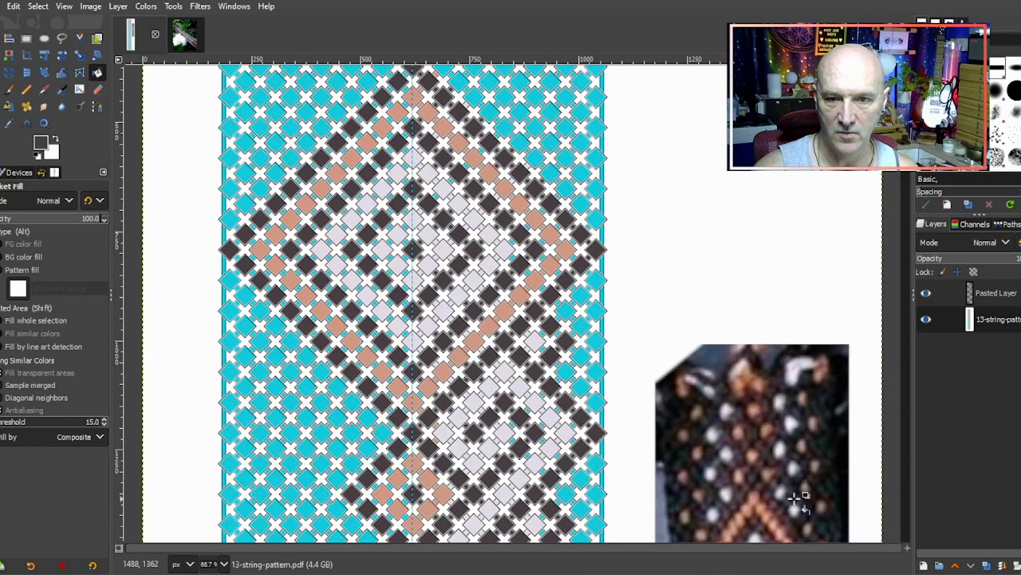
scroll(798, 495, "down", 5)
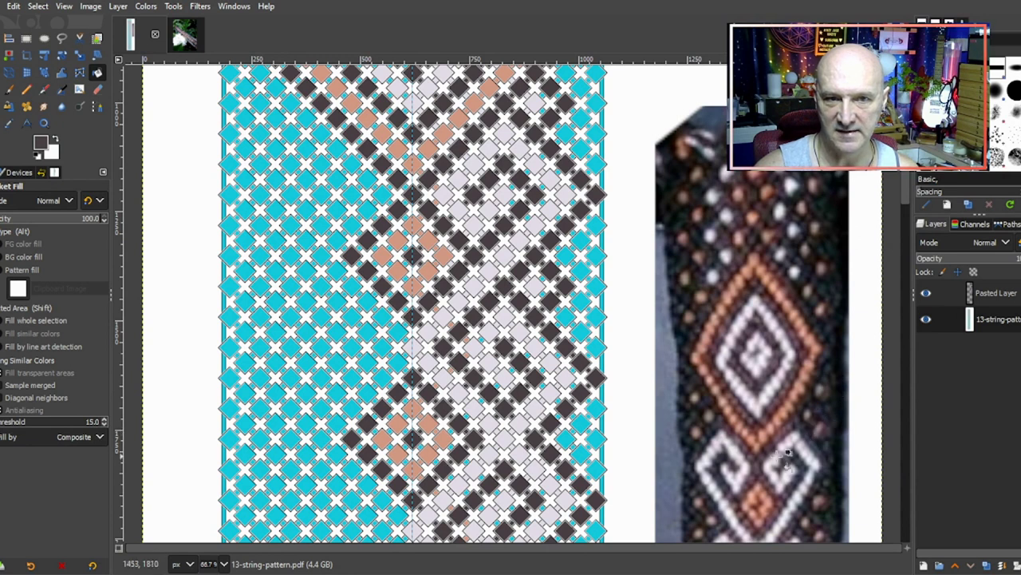
scroll(713, 444, "up", 3)
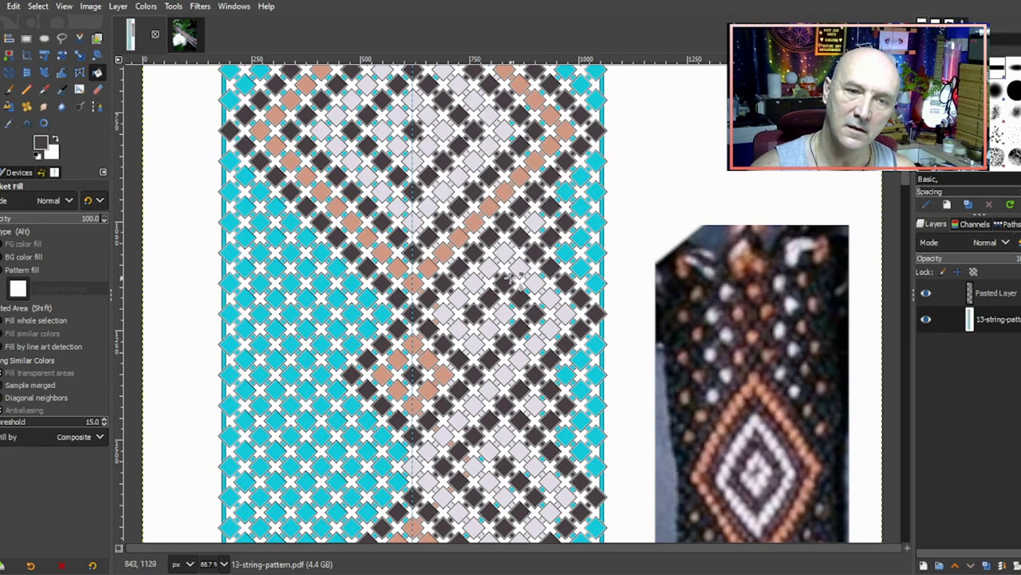
scroll(598, 289, "up", 1)
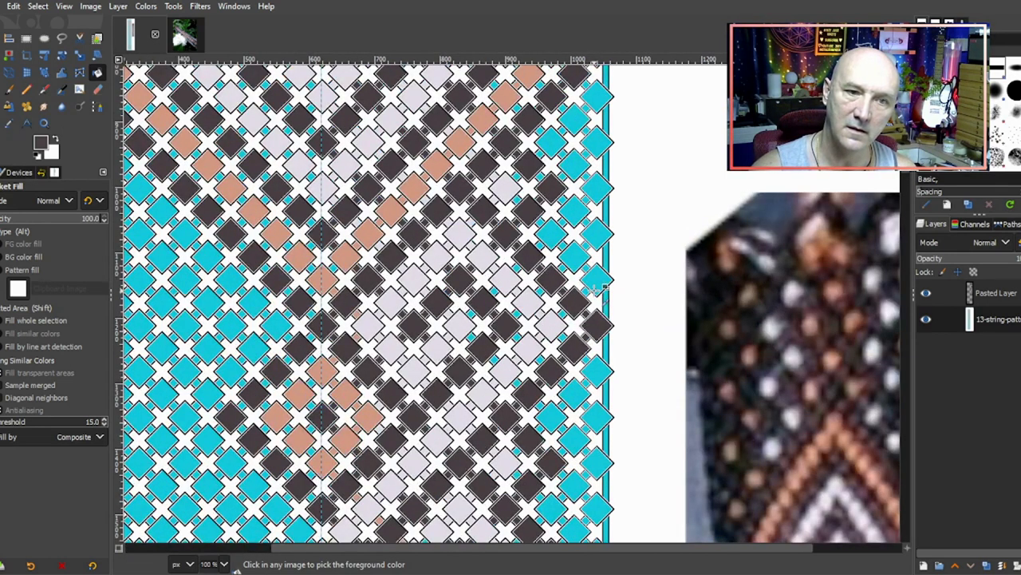
scroll(591, 297, "down", 2)
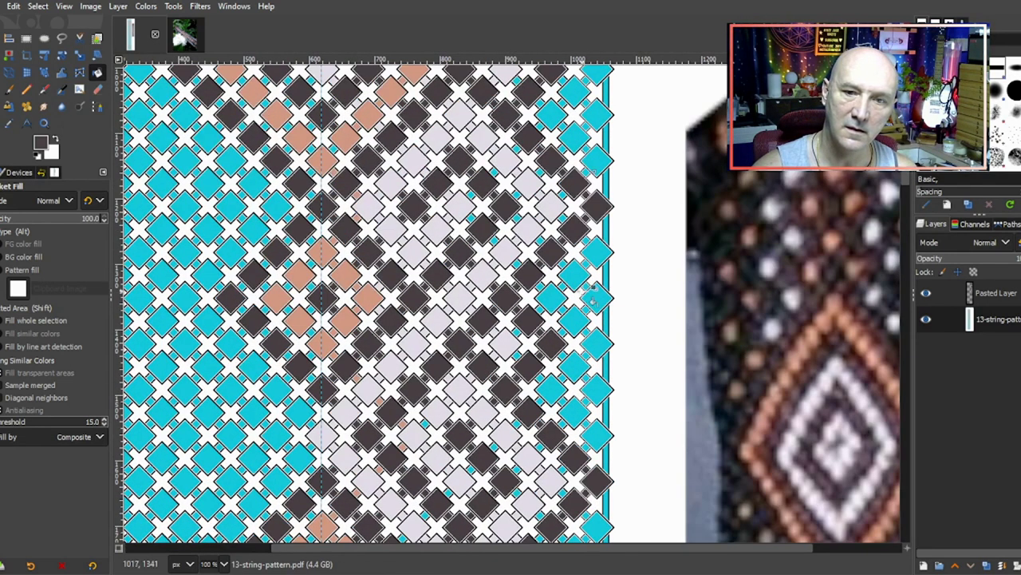
scroll(592, 297, "down", 3)
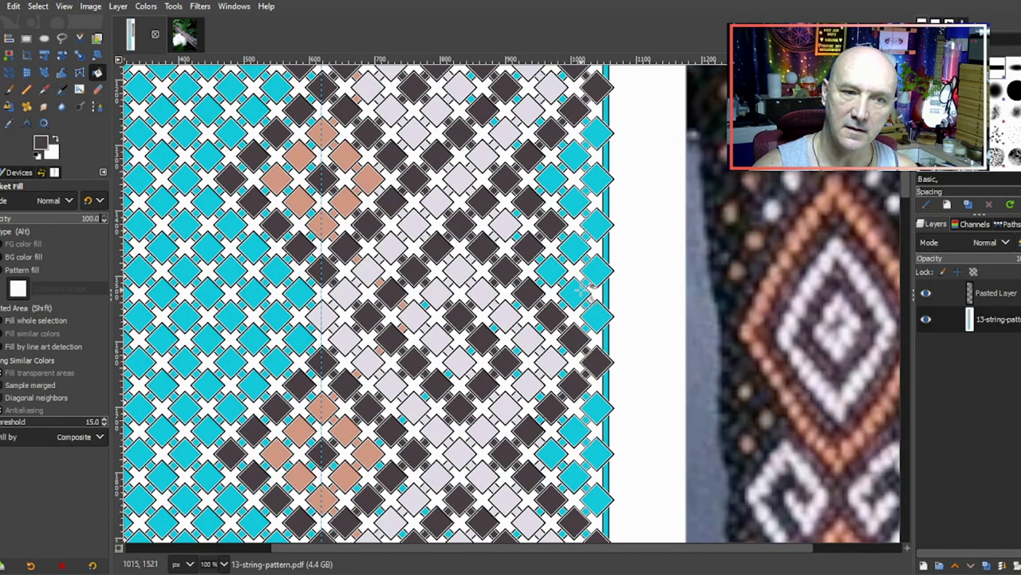
scroll(592, 291, "down", 3)
scroll(592, 288, "up", 10)
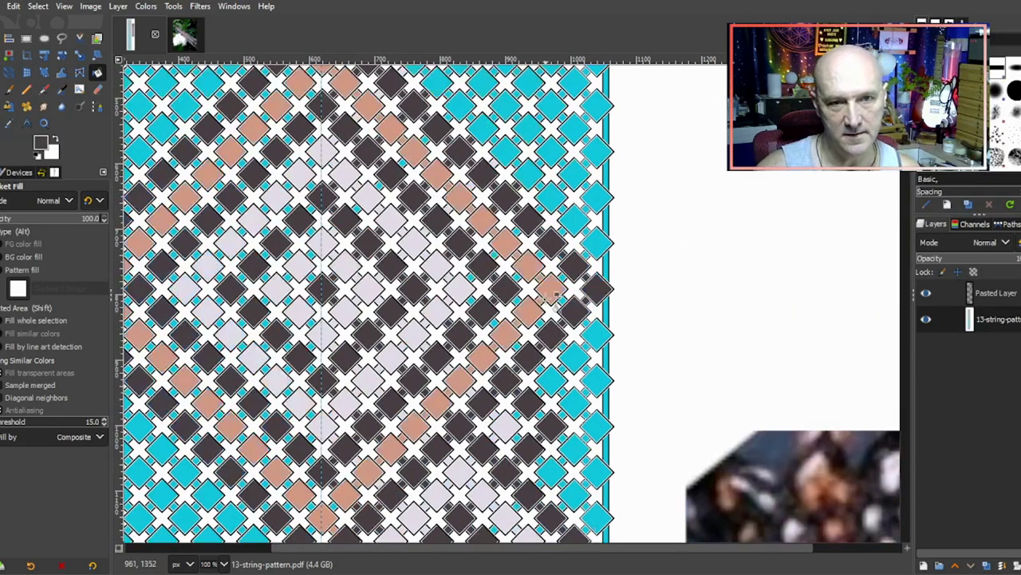
Step: Sample the single knot's off-white as the fill colour and check the placement of the white dots above the photo's large diamond
key("ctrl")
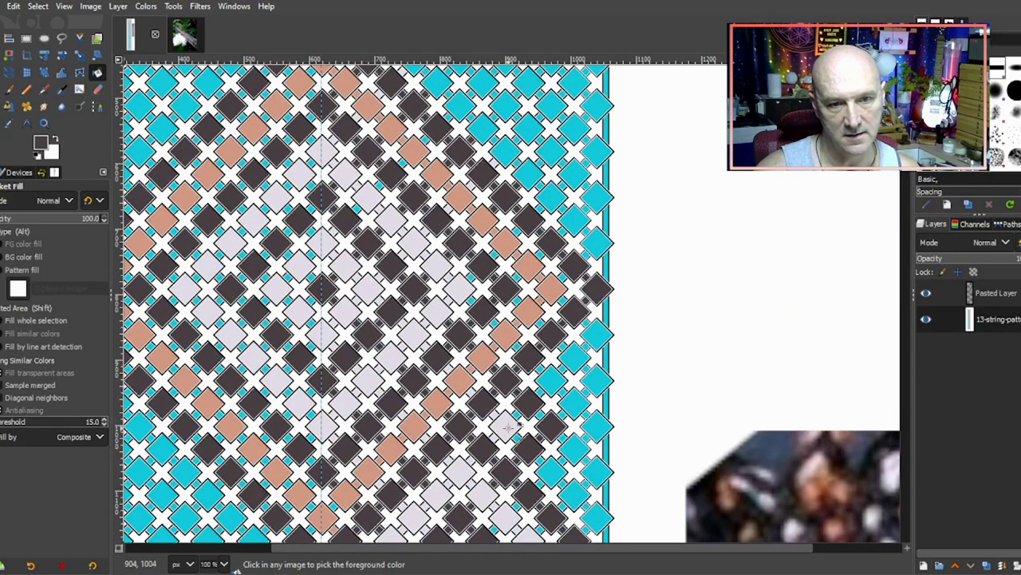
scroll(764, 394, "down", 2)
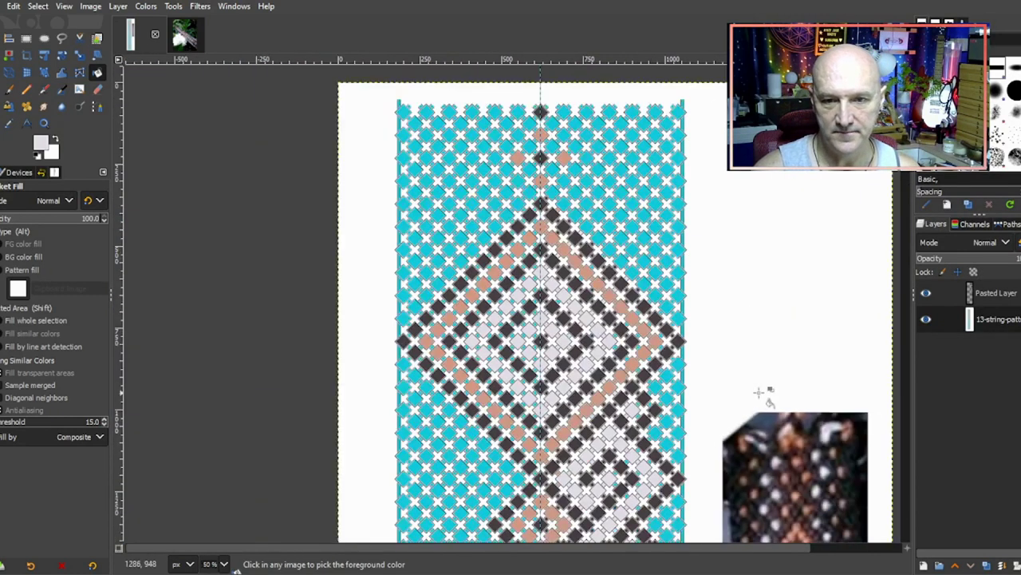
scroll(810, 426, "down", 5)
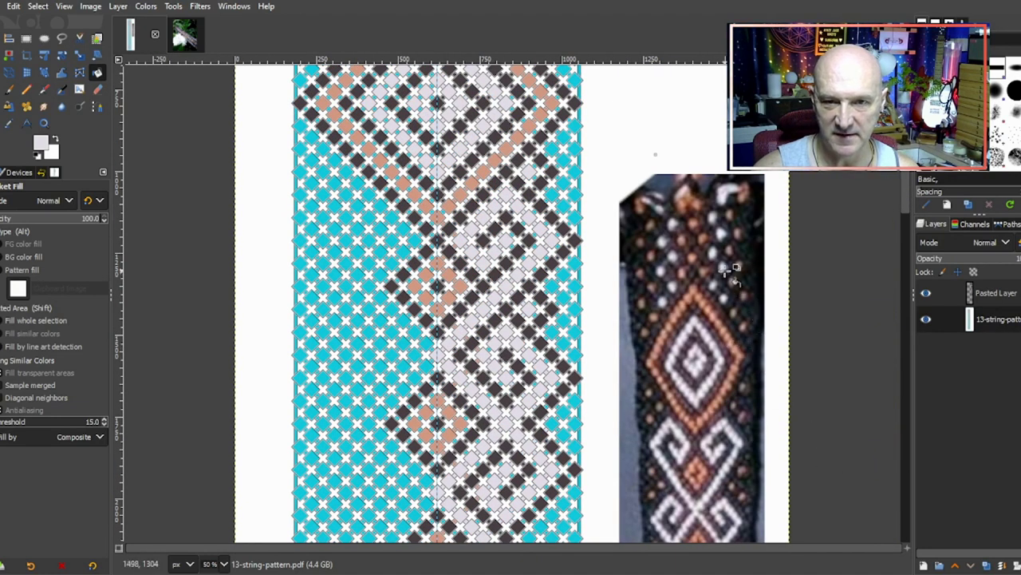
scroll(734, 333, "up", 3)
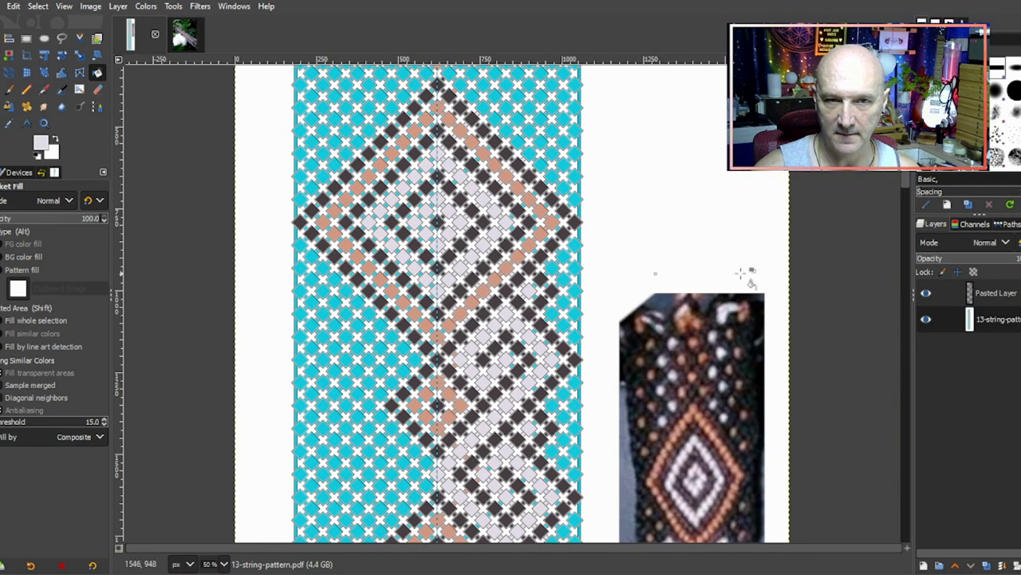
scroll(742, 272, "down", 3)
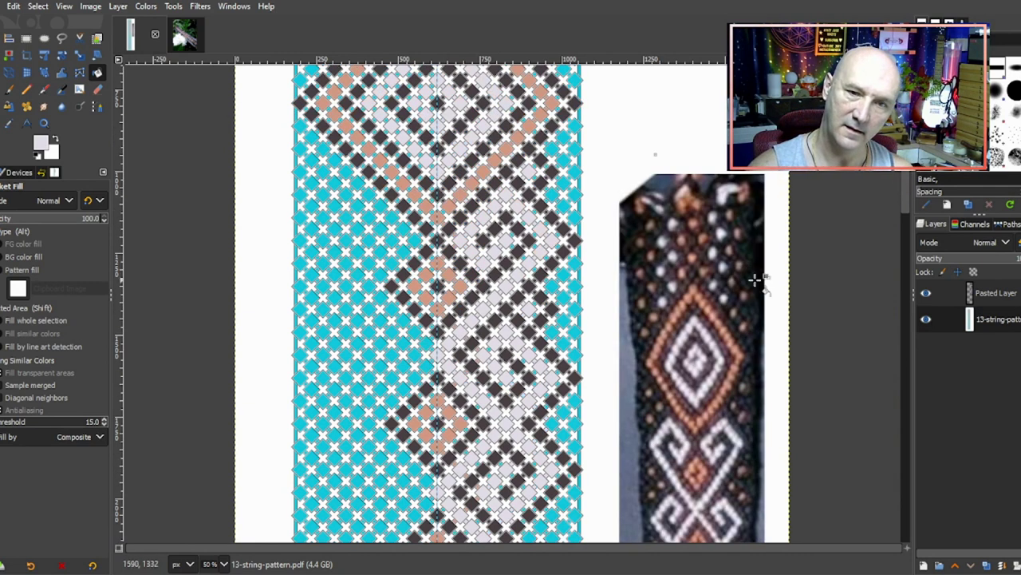
scroll(718, 323, "up", 3)
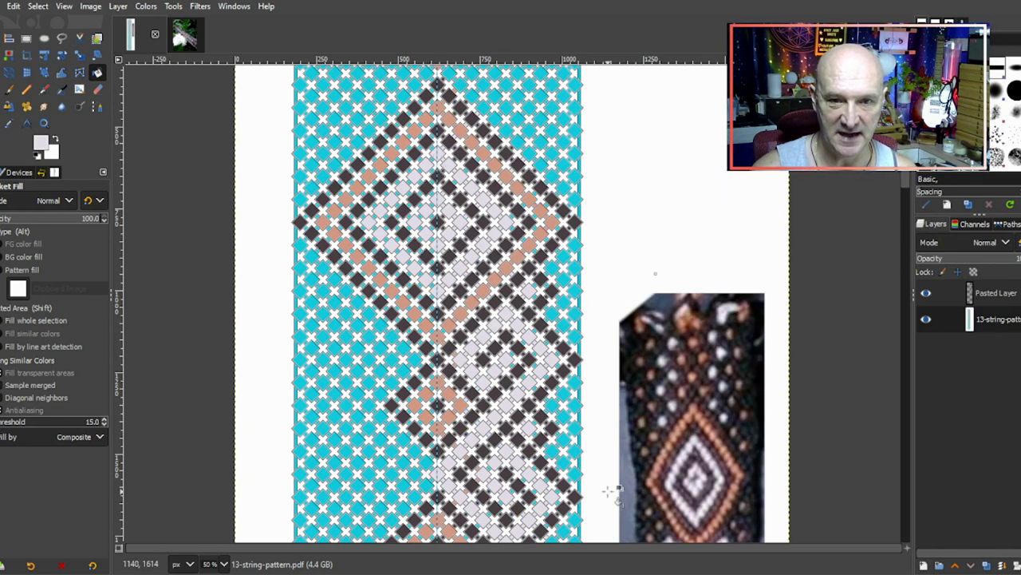
Step: Compare the edge dots beside the large diamond and the scrolls in the bracelet photo with the matching areas of the pattern
scroll(545, 353, "down", 3)
scroll(552, 353, "down", 3)
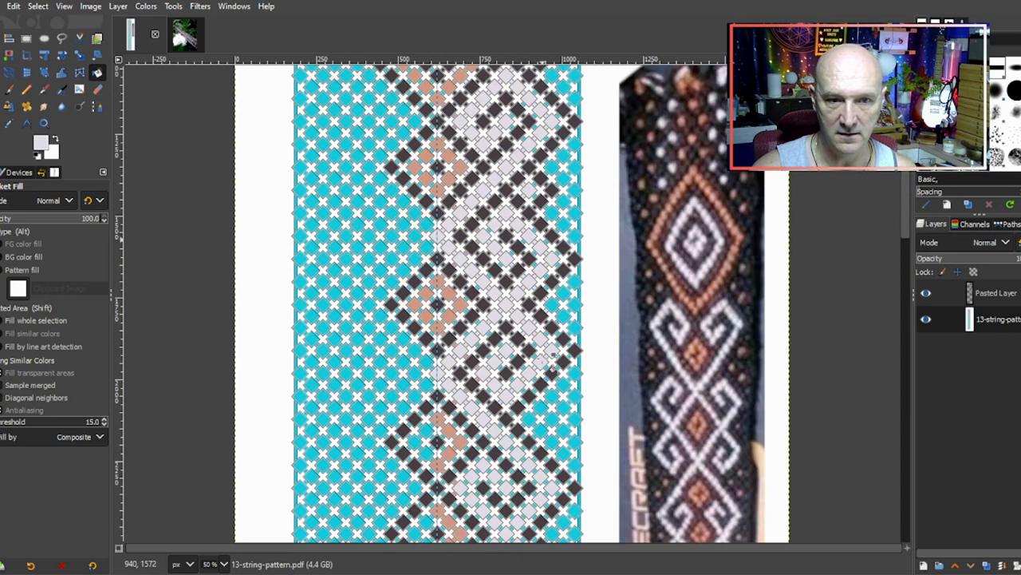
scroll(559, 351, "down", 3)
scroll(565, 351, "down", 4)
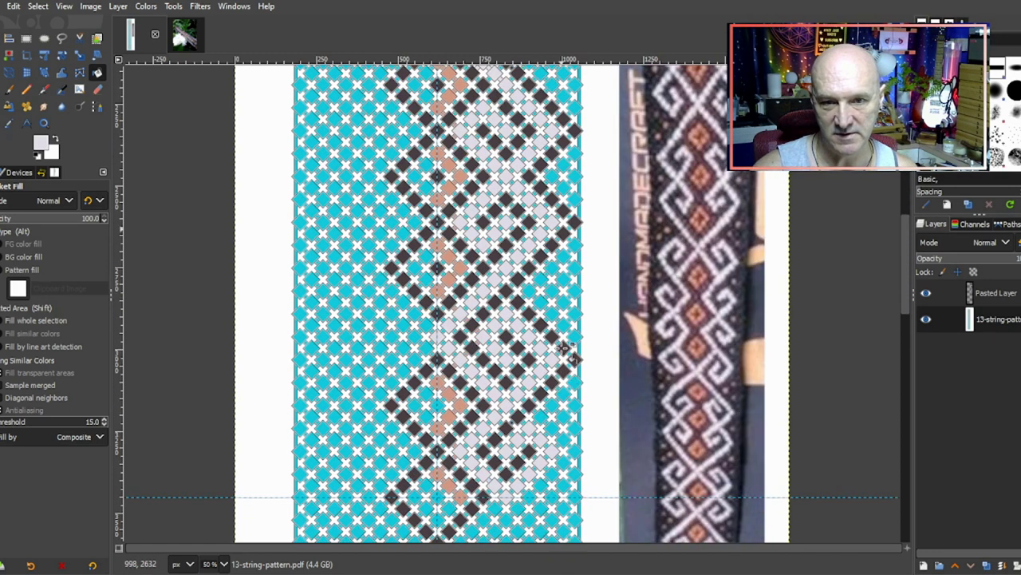
scroll(566, 351, "up", 15)
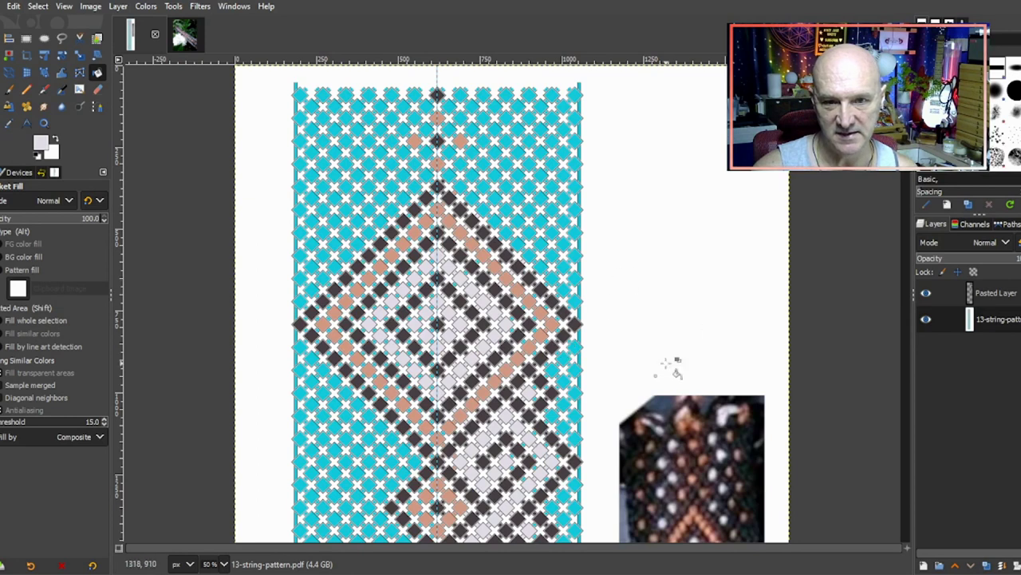
scroll(656, 375, "down", 3)
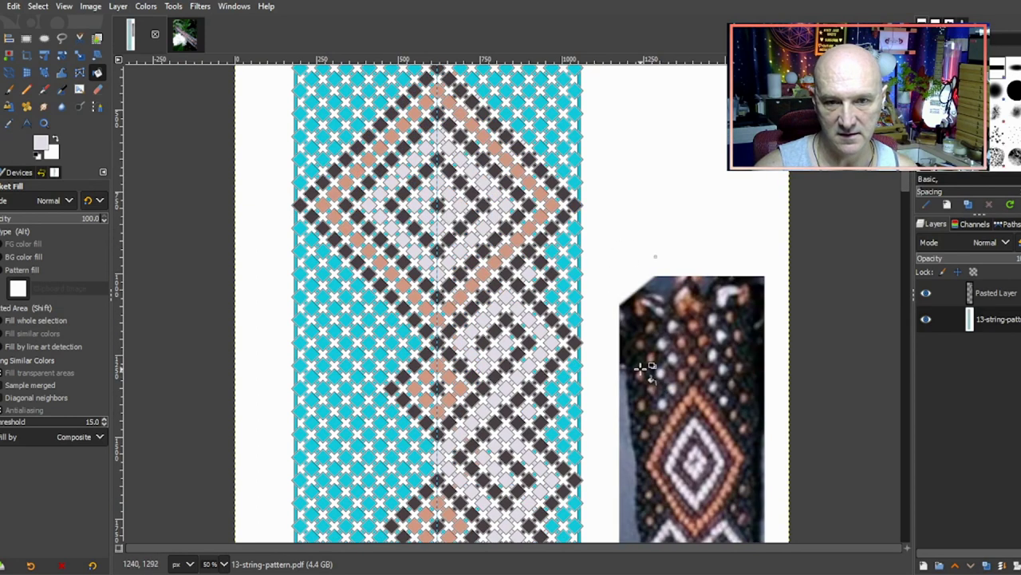
scroll(662, 363, "down", 5)
scroll(669, 361, "up", 5)
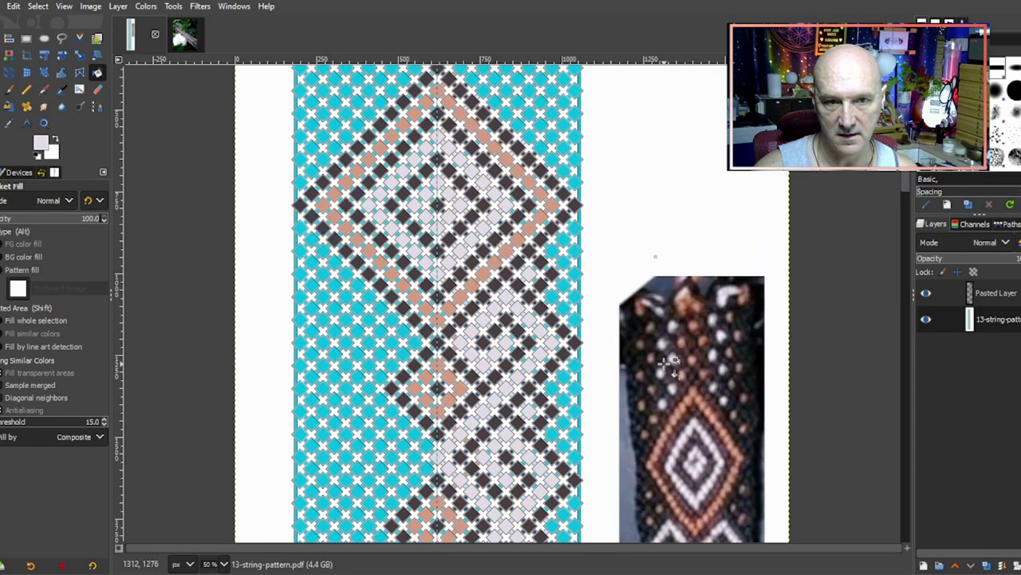
scroll(669, 363, "up", 3)
scroll(659, 362, "down", 3)
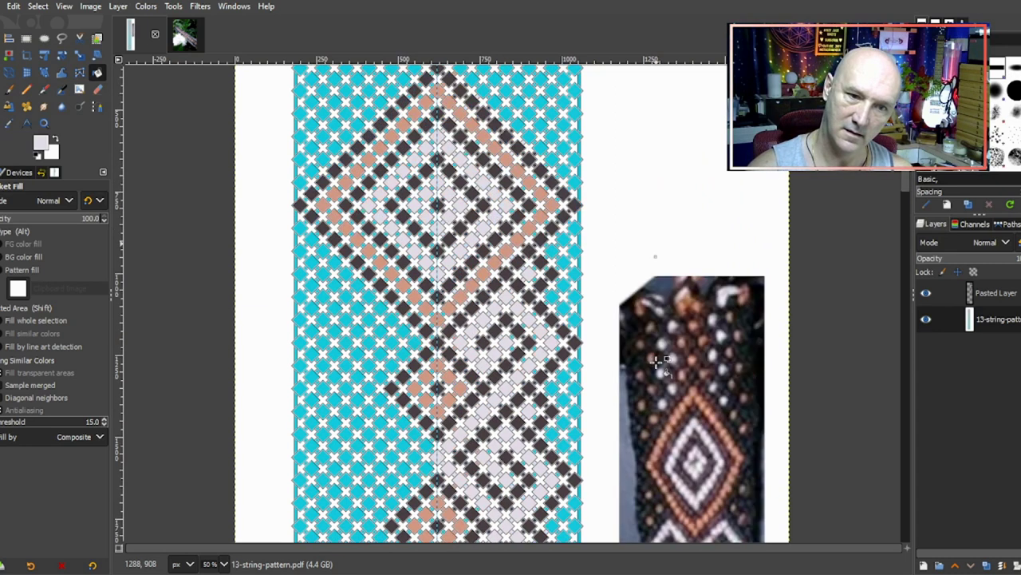
scroll(694, 365, "down", 10)
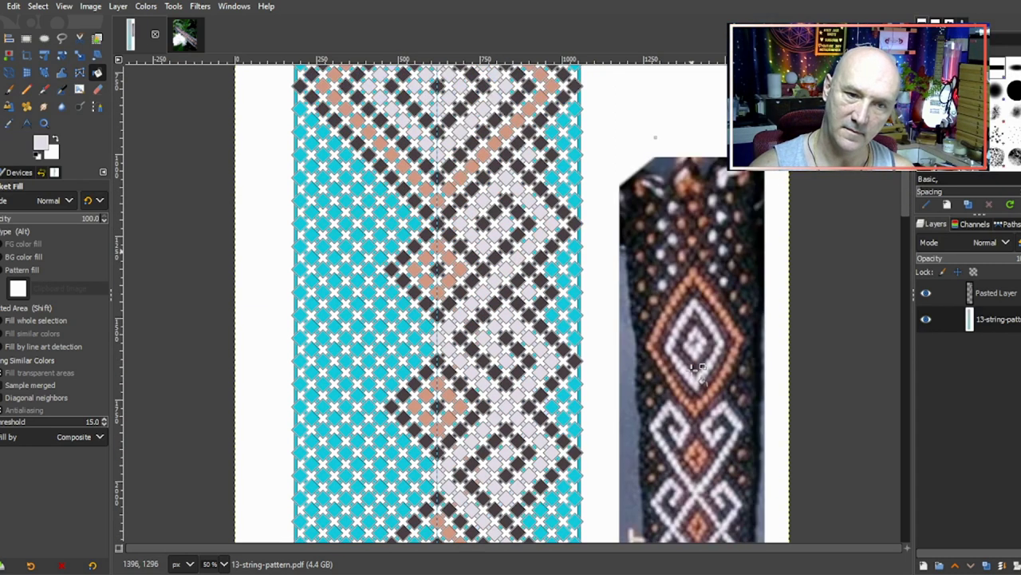
scroll(699, 367, "down", 5)
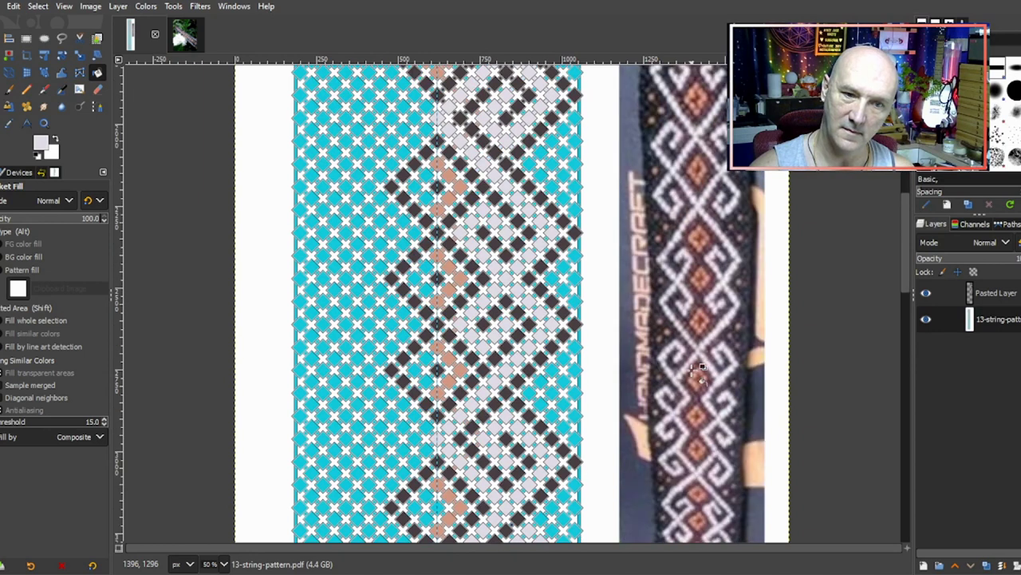
scroll(700, 367, "up", 15)
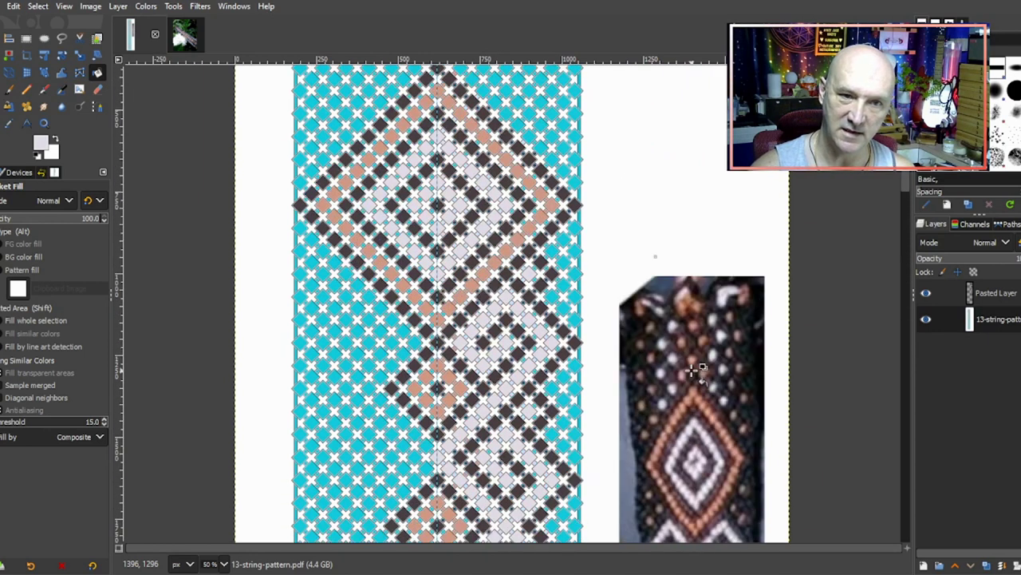
Step: Sample peach from the large diamond's outline and fill the middle edge knots above and below the first right-hand scroll with it
left_click(563, 204)
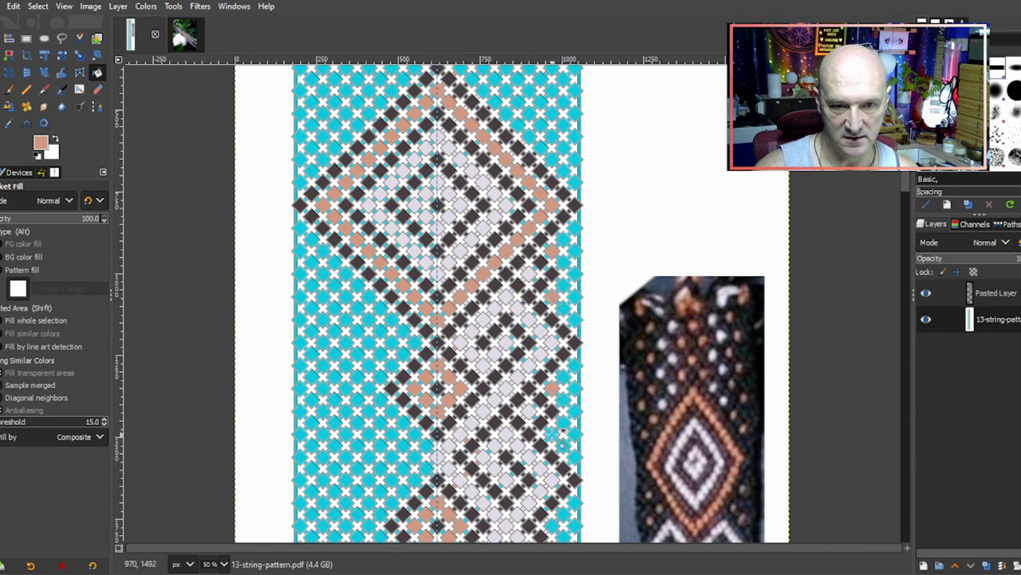
scroll(696, 430, "down", 3)
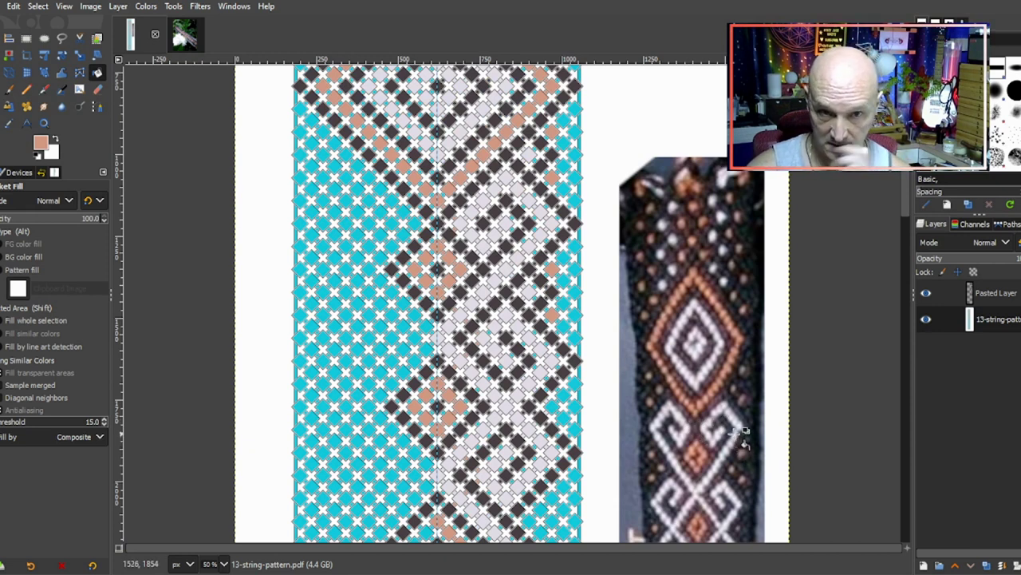
Step: Examine the small dots along the outer side of the scrolls in the bracelet photo at closer zoom
scroll(758, 431, "down", 3)
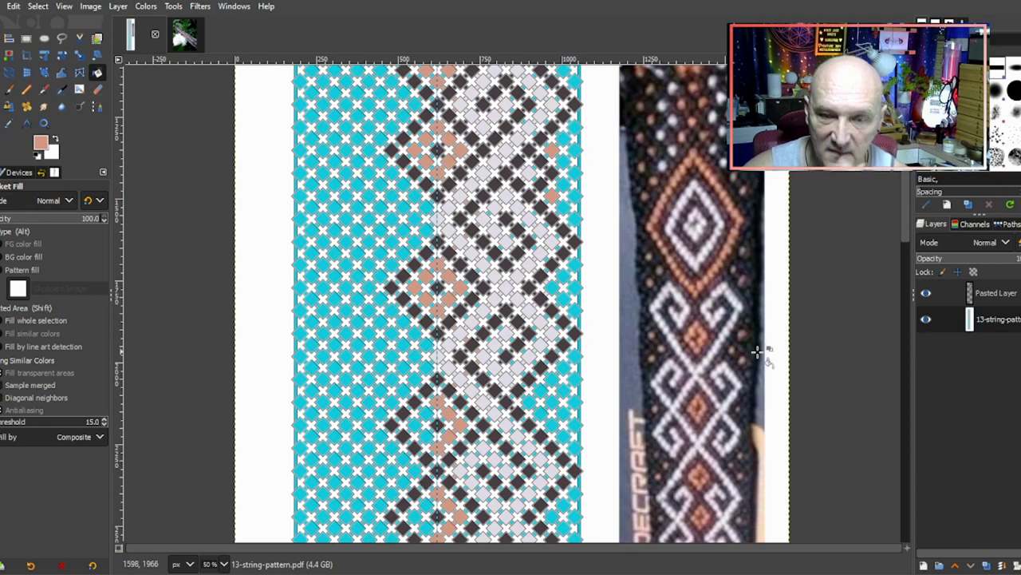
scroll(759, 355, "up", 1)
scroll(760, 355, "up", 1)
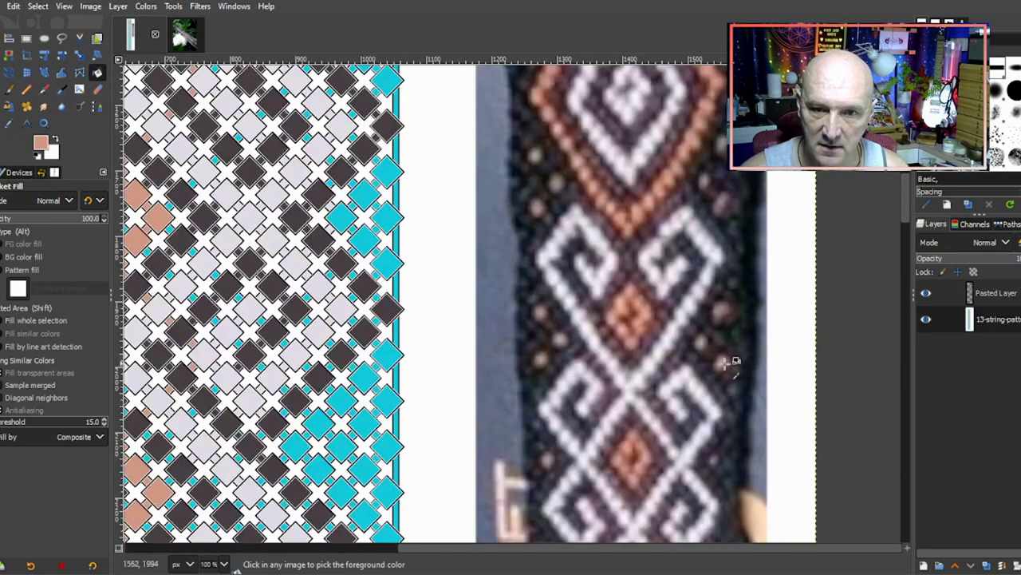
scroll(725, 363, "down", 10)
scroll(724, 363, "down", 5)
scroll(724, 361, "up", 12)
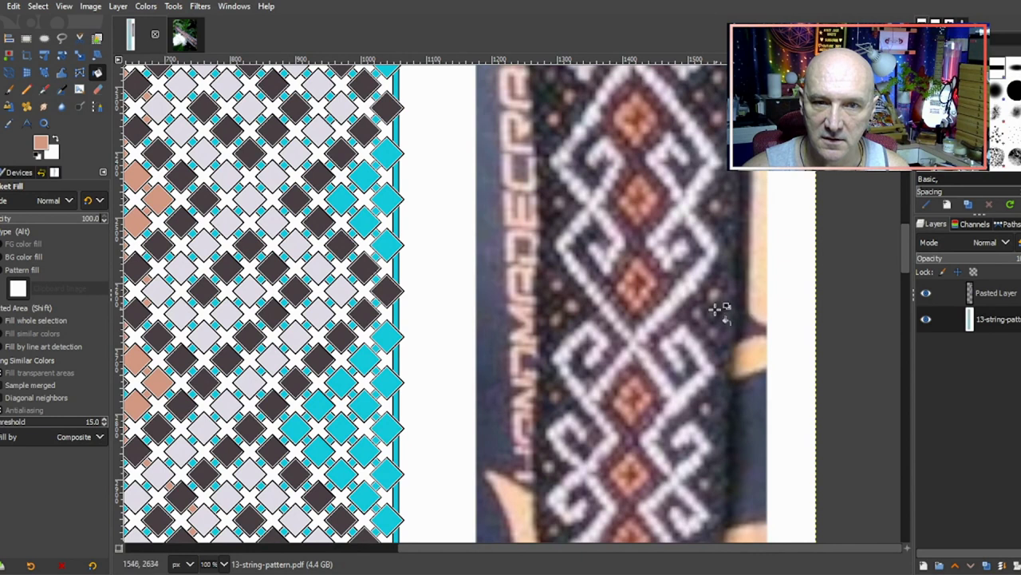
scroll(721, 349, "up", 6)
scroll(721, 349, "up", 2)
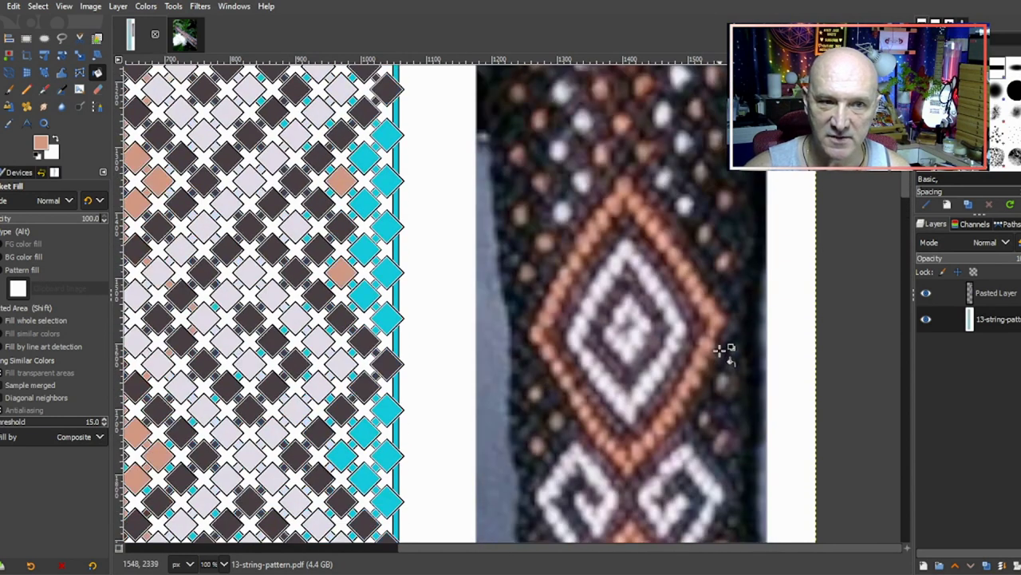
Step: Check the photo's dots around the large diamond and first scrolls against the peach edge knots in the pattern
scroll(782, 376, "up", 3)
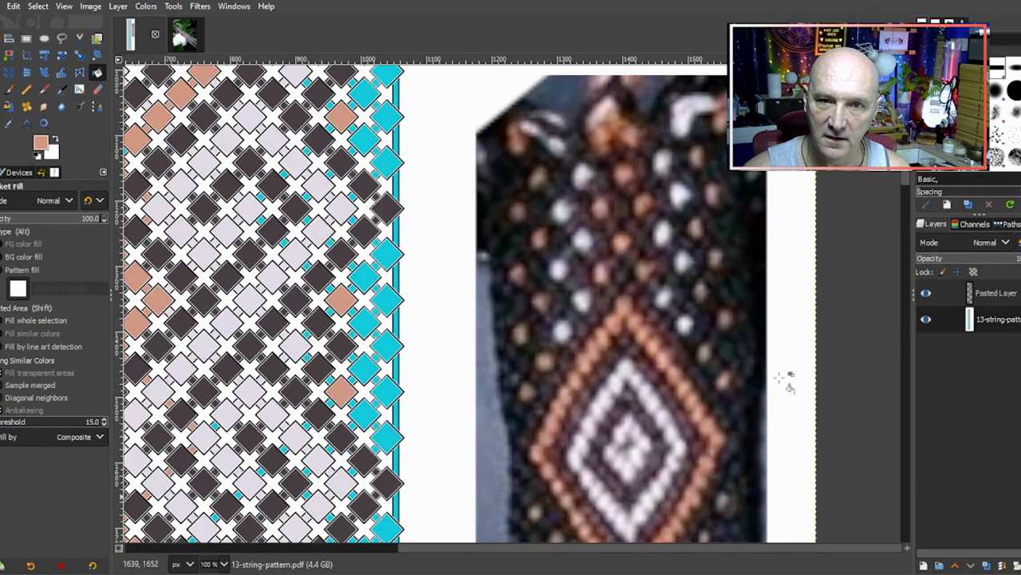
scroll(779, 377, "up", 5)
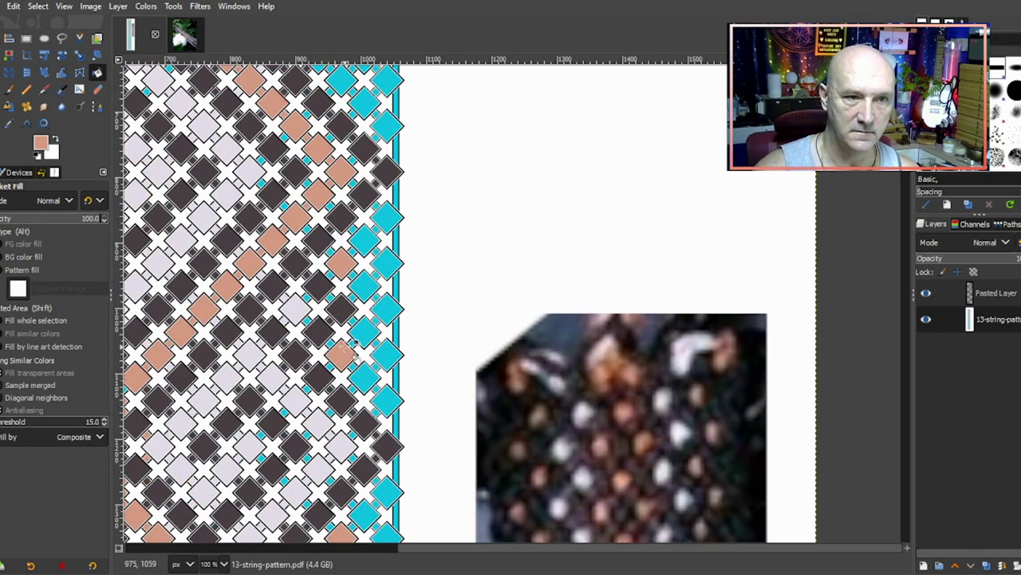
scroll(351, 345, "up", 2)
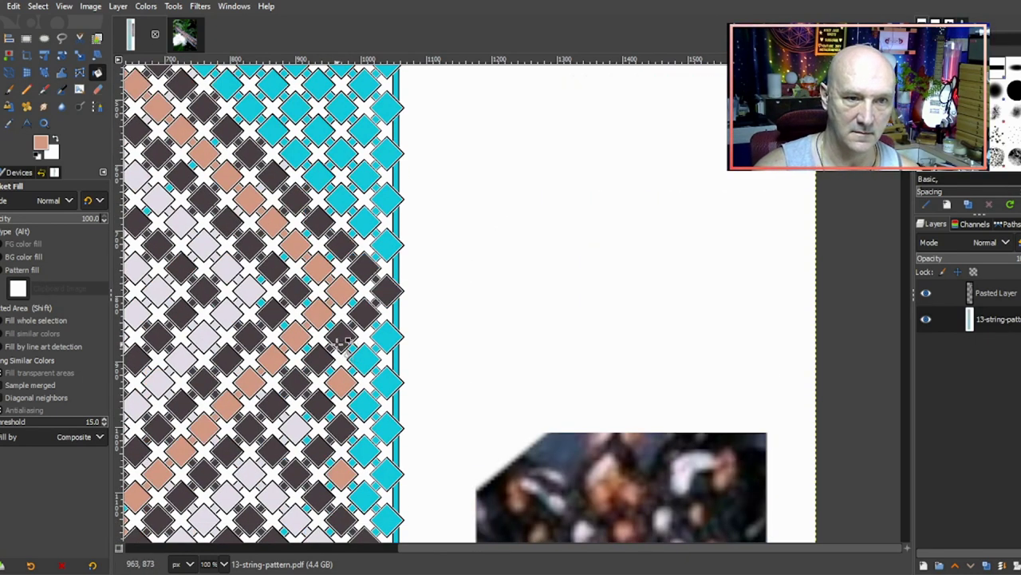
scroll(559, 254, "down", 2)
scroll(415, 274, "down", 1, "ctrl")
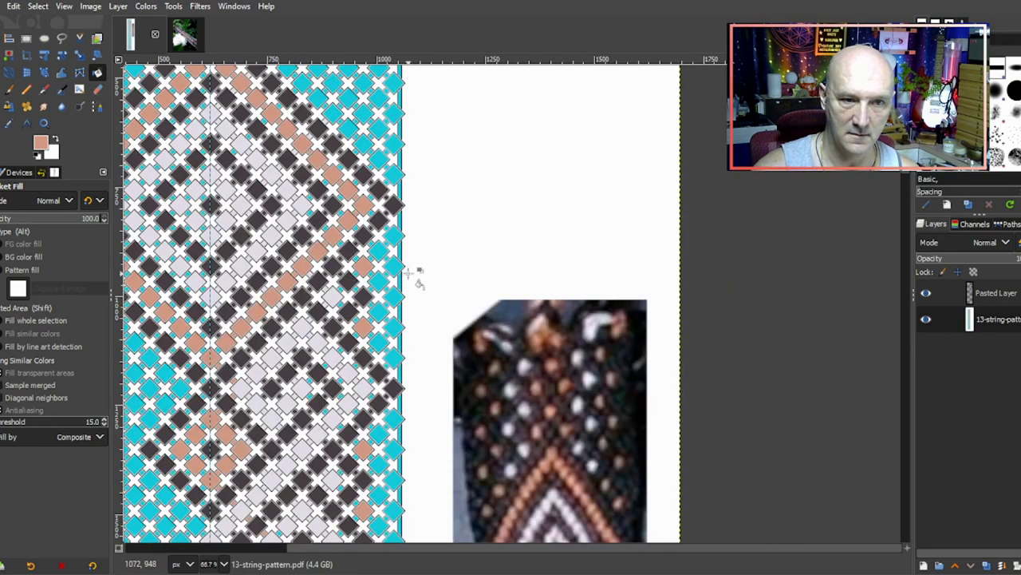
scroll(476, 294, "down", 2)
scroll(476, 294, "down", 3)
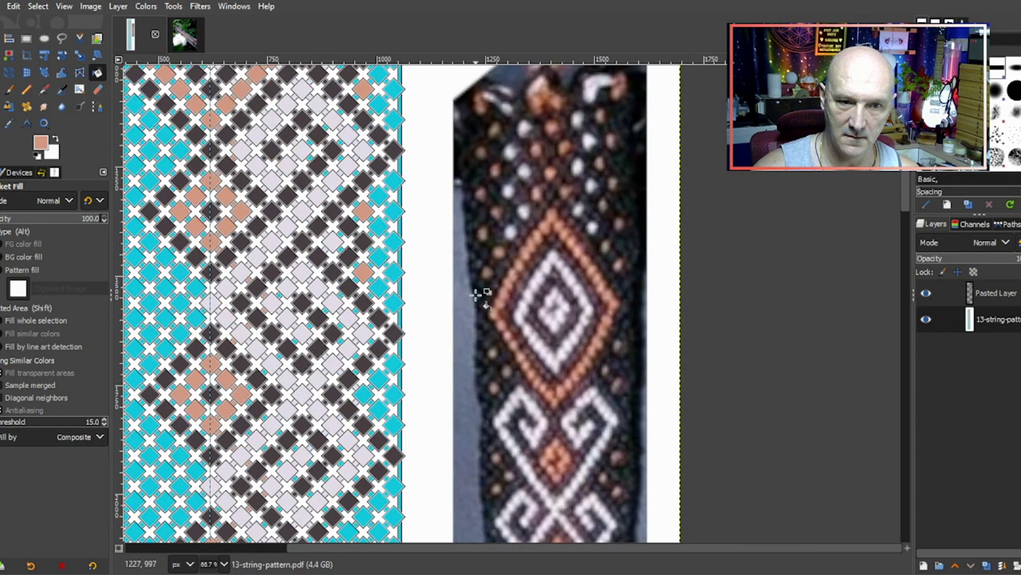
scroll(496, 411, "down", 1)
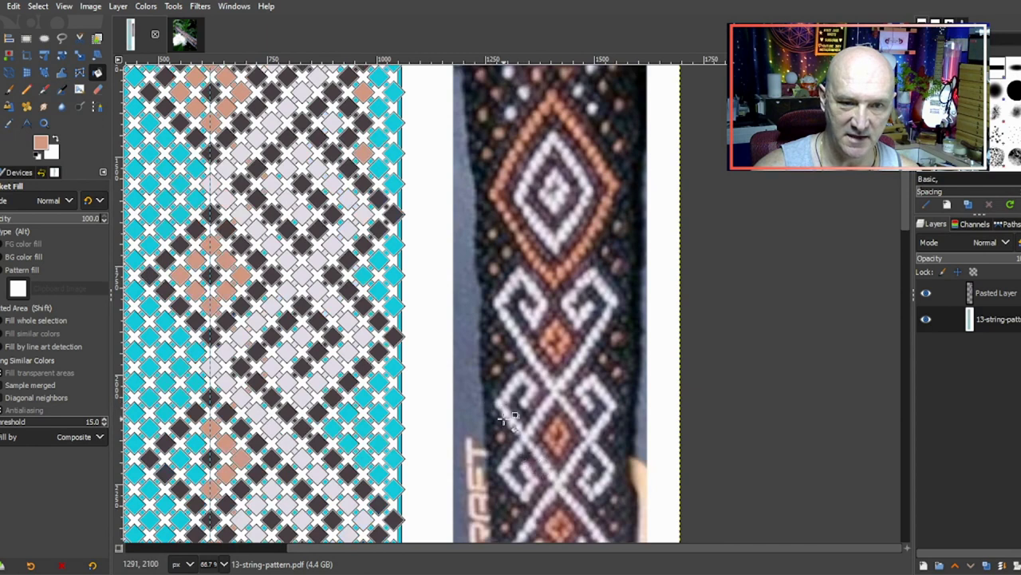
scroll(515, 427, "down", 2)
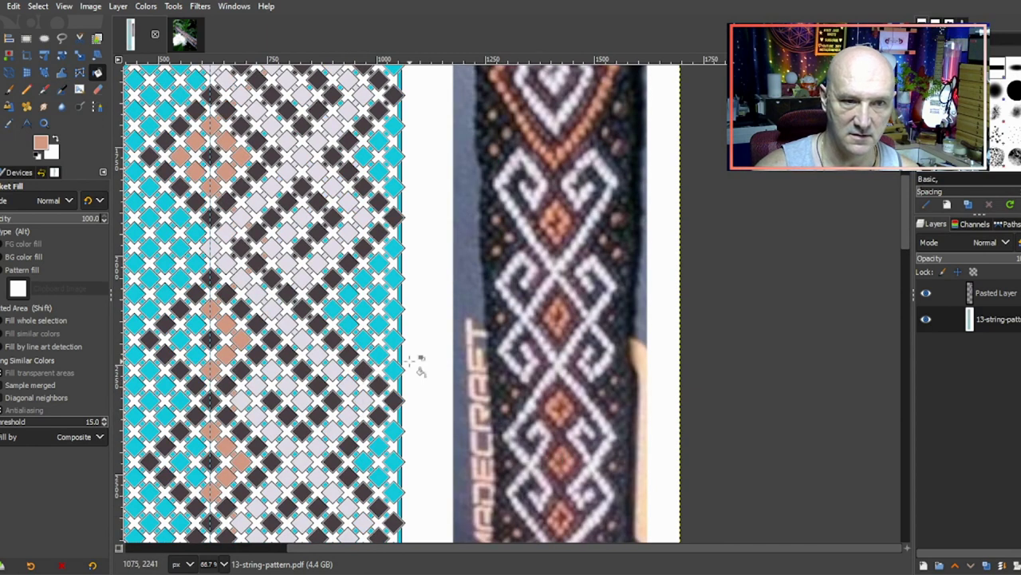
Step: Sample off-white and fill the single cyan knot between the outer tips of the second and third right-hand scrolls
scroll(324, 355, "up", 1)
scroll(333, 354, "down", 5)
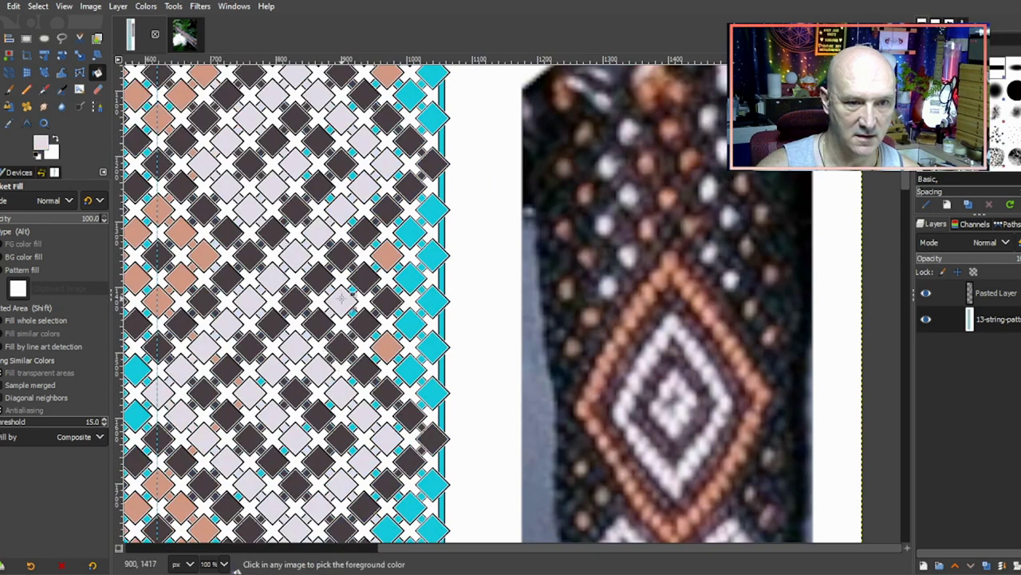
scroll(341, 298, "down", 5)
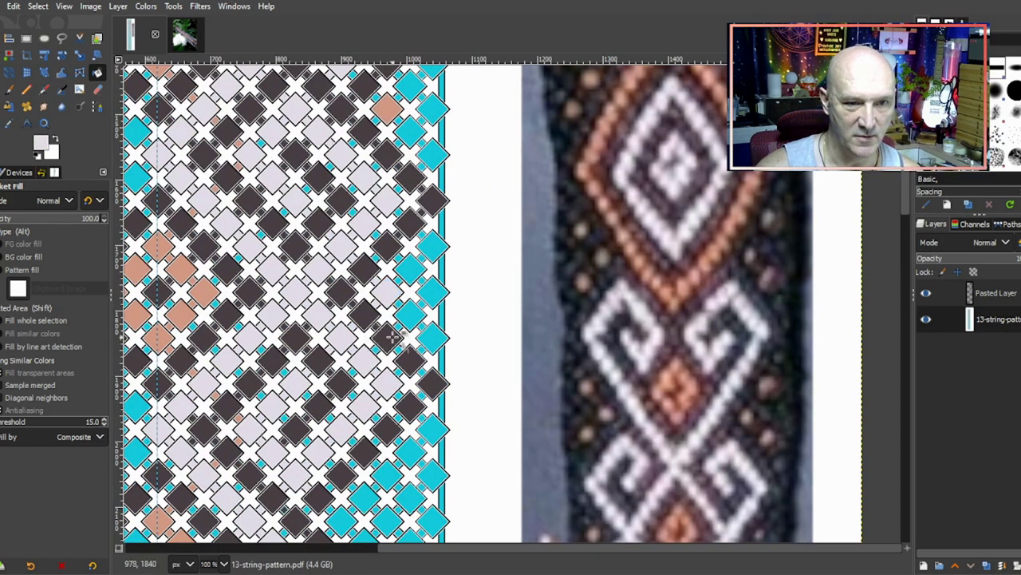
Step: Sample peach and fill the two middle edge knots between the outer tips of the third and fourth right-hand scrolls
scroll(398, 341, "down", 5)
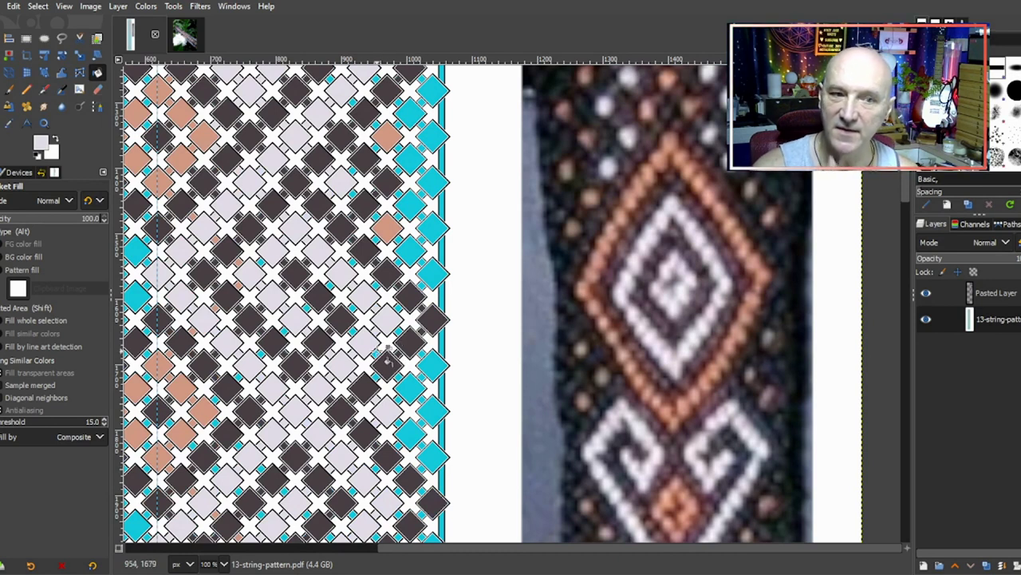
scroll(423, 351, "down", 5)
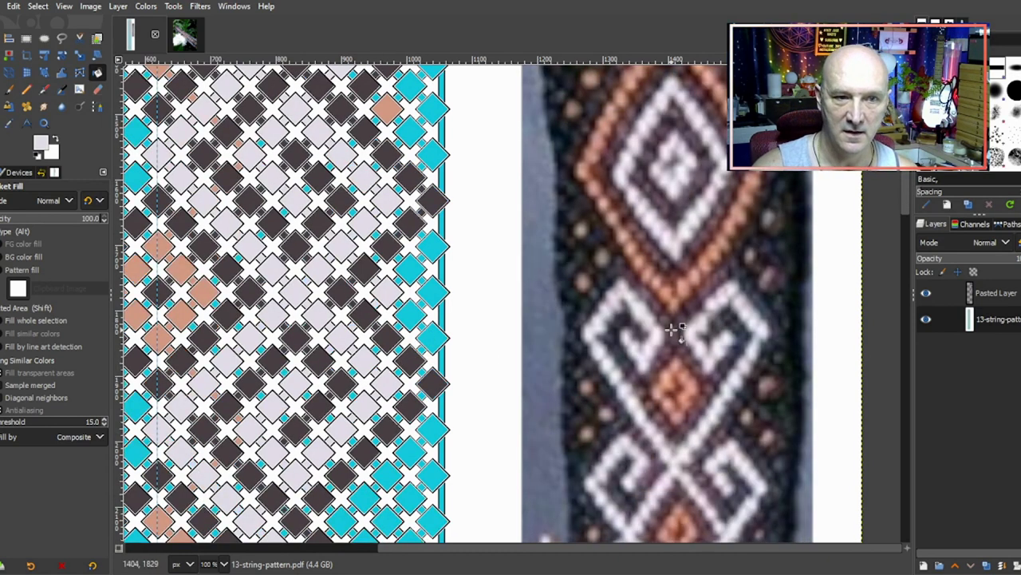
scroll(722, 365, "down", 2)
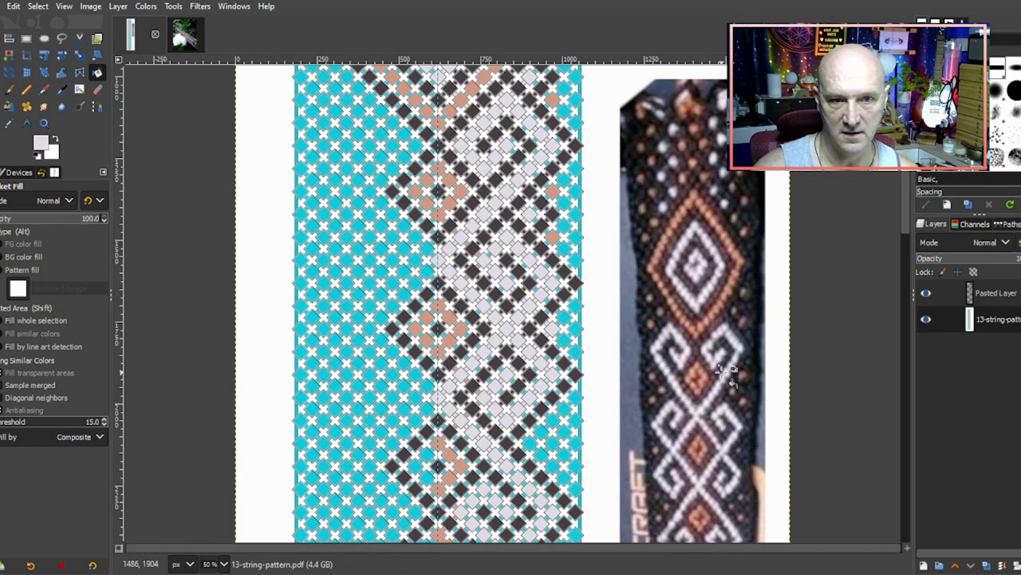
scroll(754, 363, "down", 5)
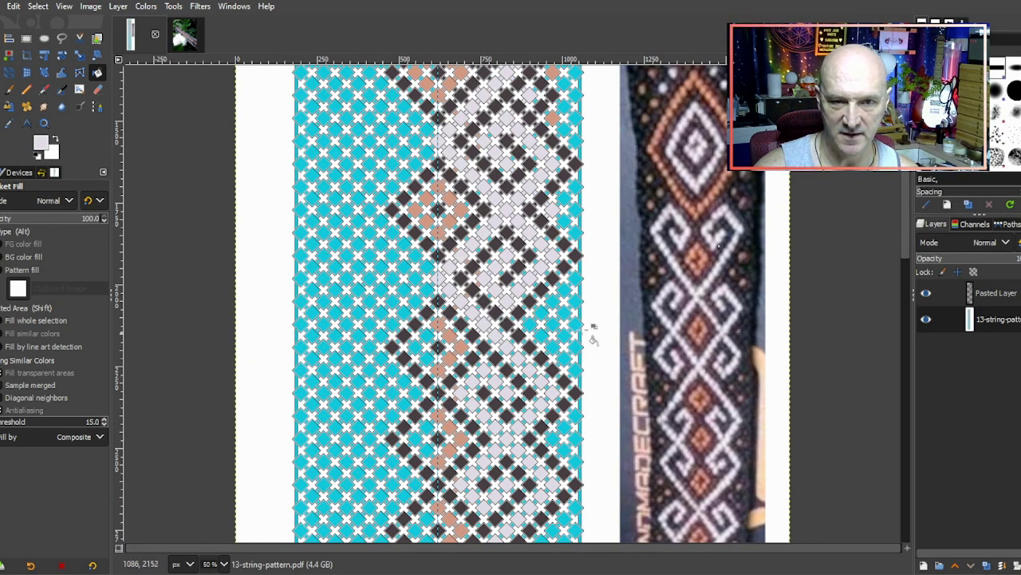
scroll(543, 335, "up", 2, "ctrl")
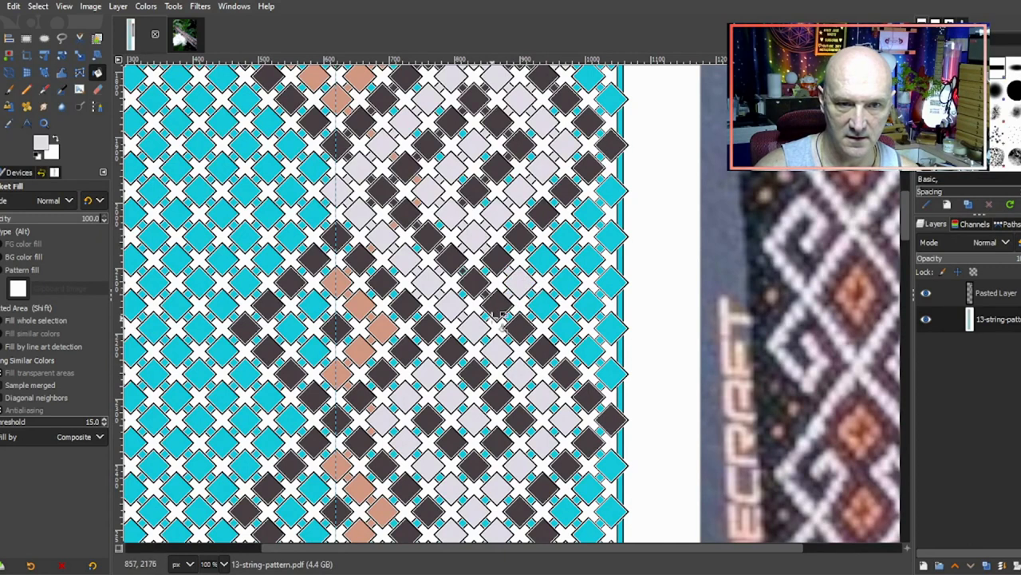
scroll(524, 356, "up", 5)
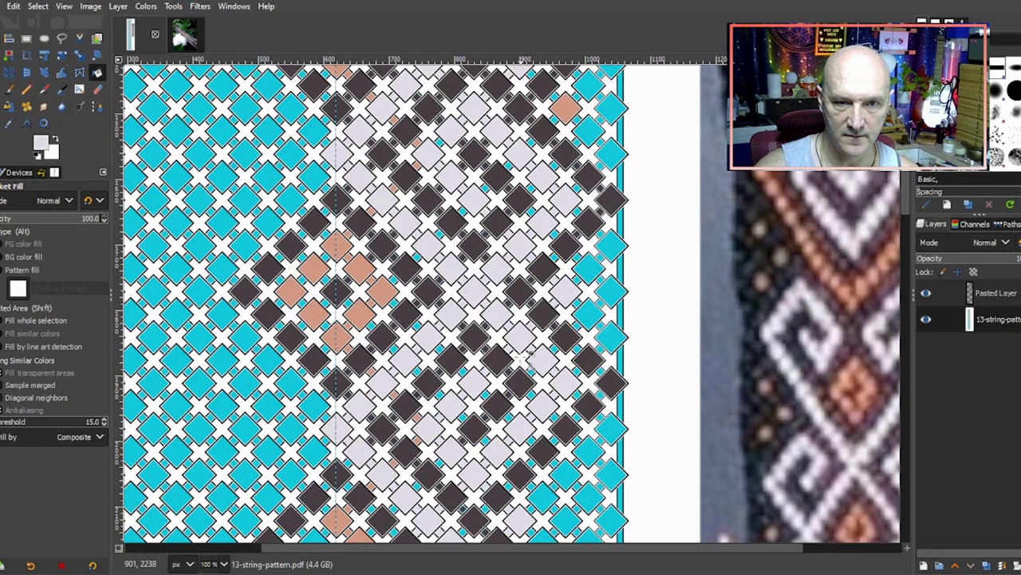
scroll(527, 351, "up", 5)
left_click(566, 294, "ctrl")
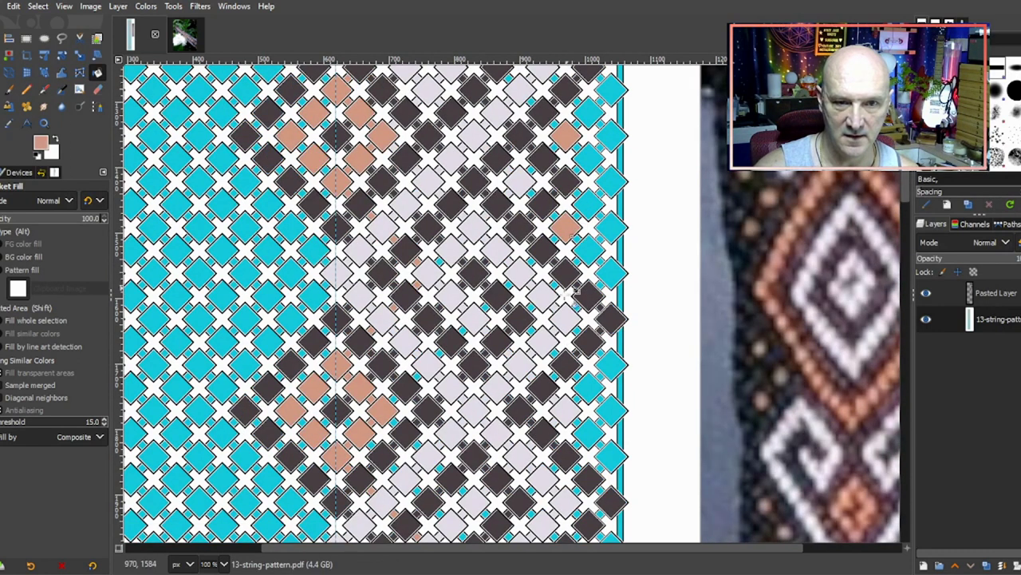
scroll(568, 295, "down", 5)
left_click(565, 236)
left_click(565, 327)
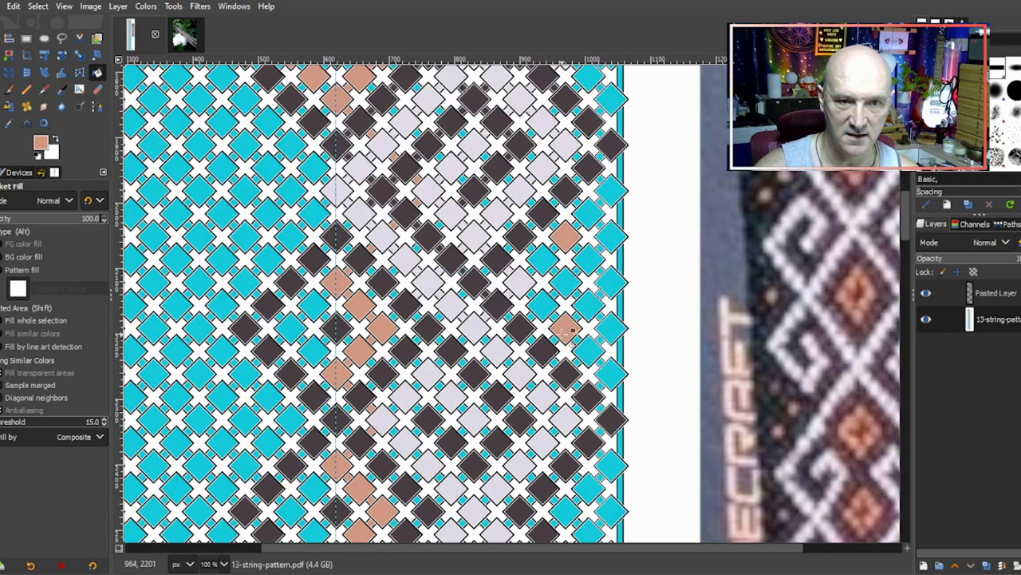
Step: Sample dark brown and fill the six zigzagging cyan knots just right of the centre line above the large diamond
scroll(539, 281, "up", 1)
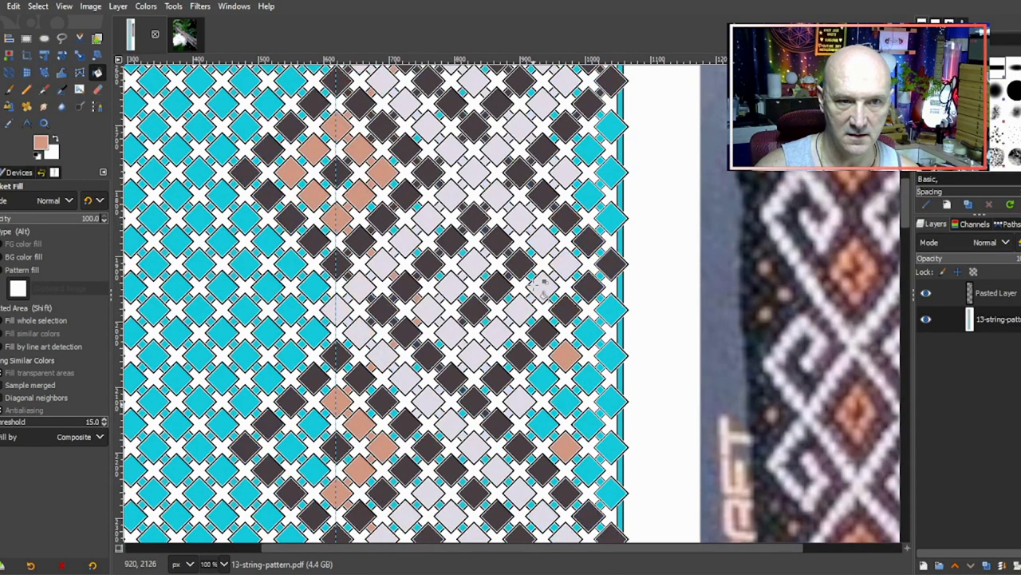
scroll(541, 284, "up", 1)
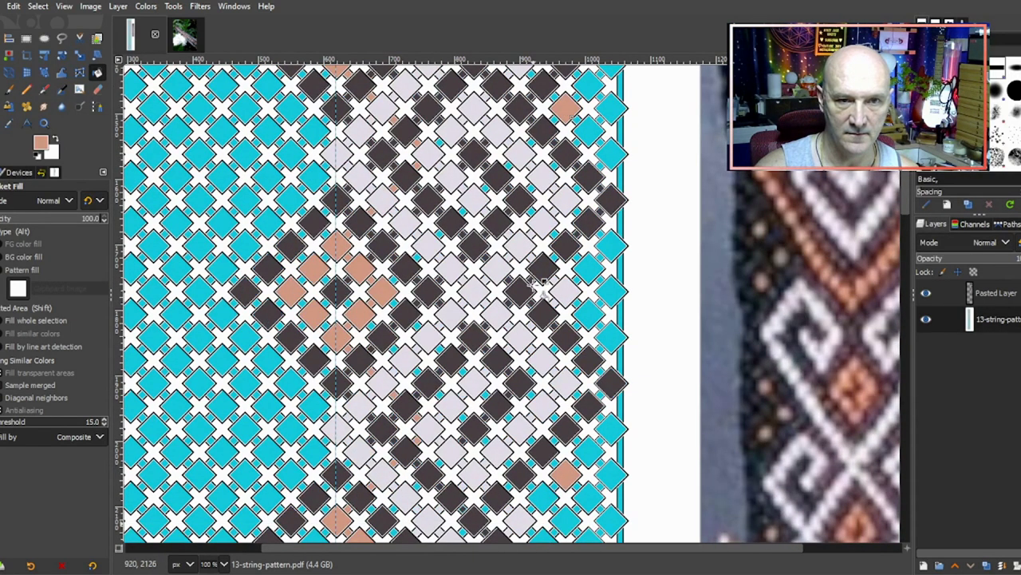
scroll(541, 288, "up", 4)
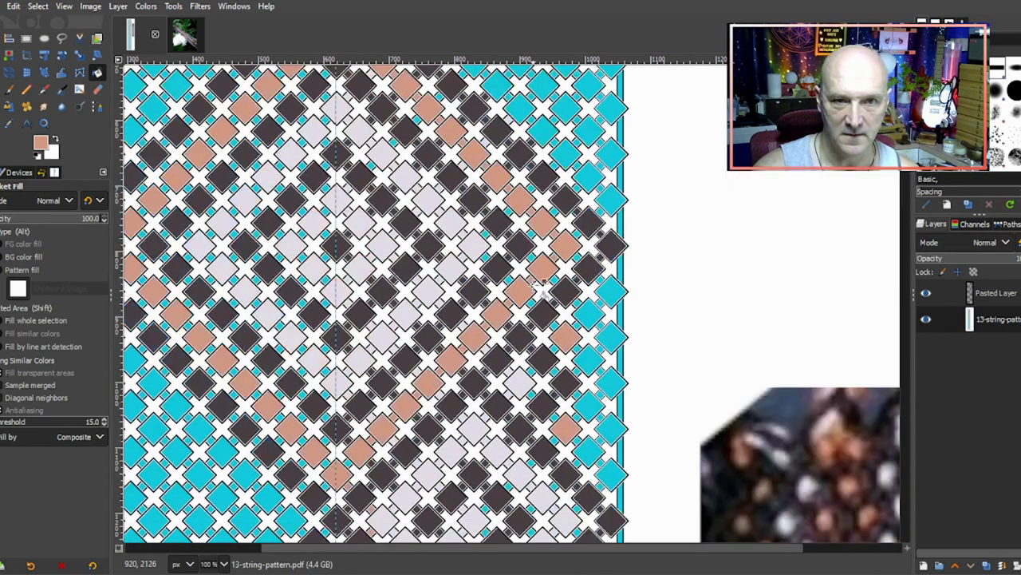
scroll(542, 284, "up", 3)
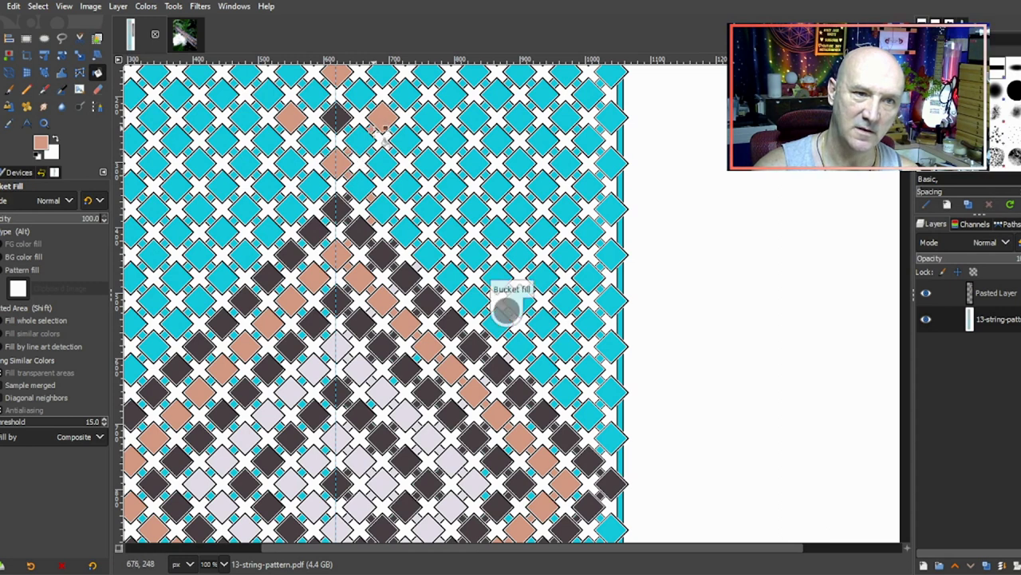
scroll(383, 199, "up", 3)
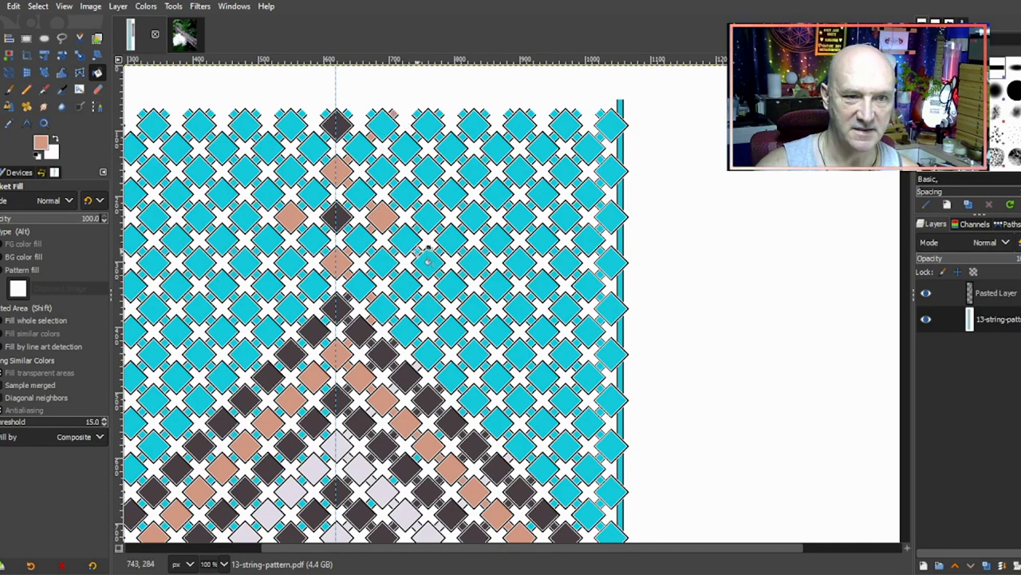
left_click(333, 306, "ctrl")
left_click(367, 281)
left_click(382, 263)
left_click(360, 242)
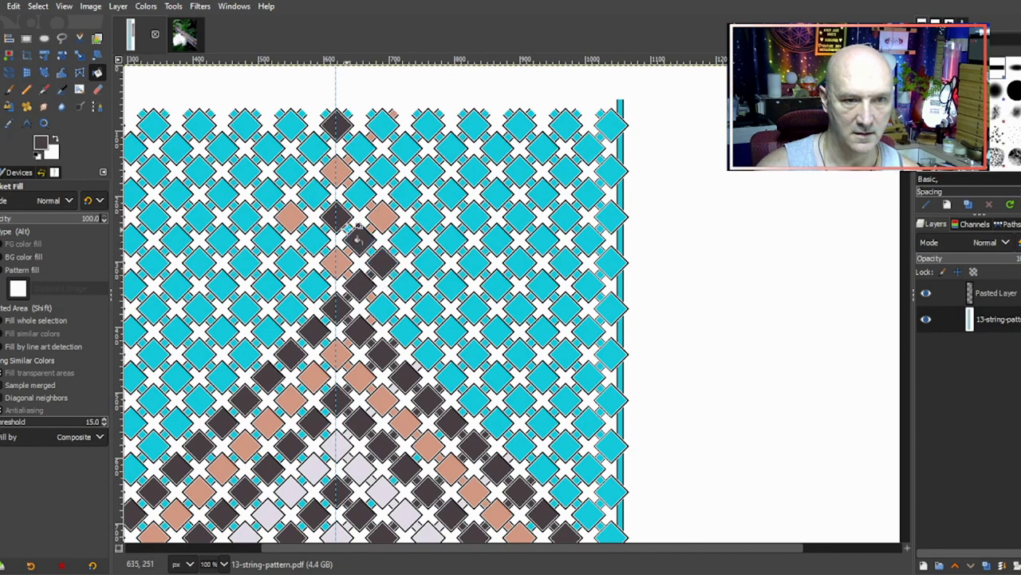
left_click(360, 190)
left_click(381, 171)
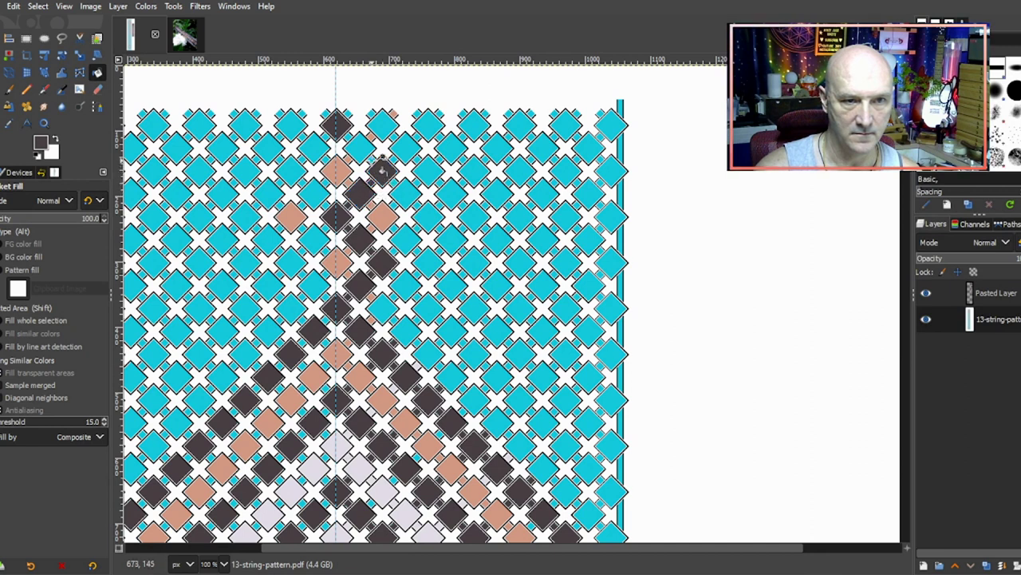
left_click(360, 146)
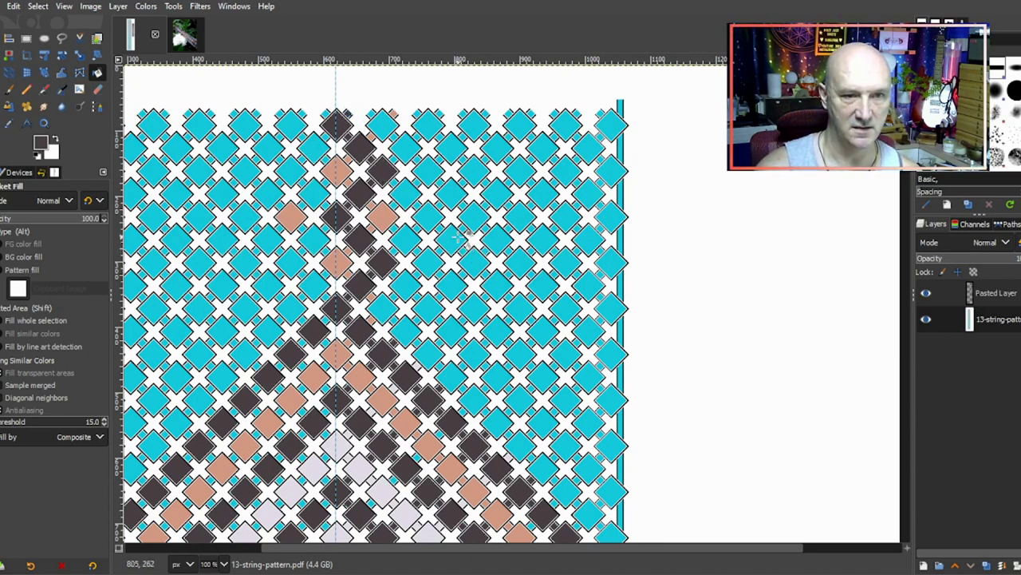
Step: Sample peach and fill the remaining cyan knots enclosed by the dark zigzag's outer side, above the large diamond
left_click(345, 351, "ctrl")
left_click(388, 316)
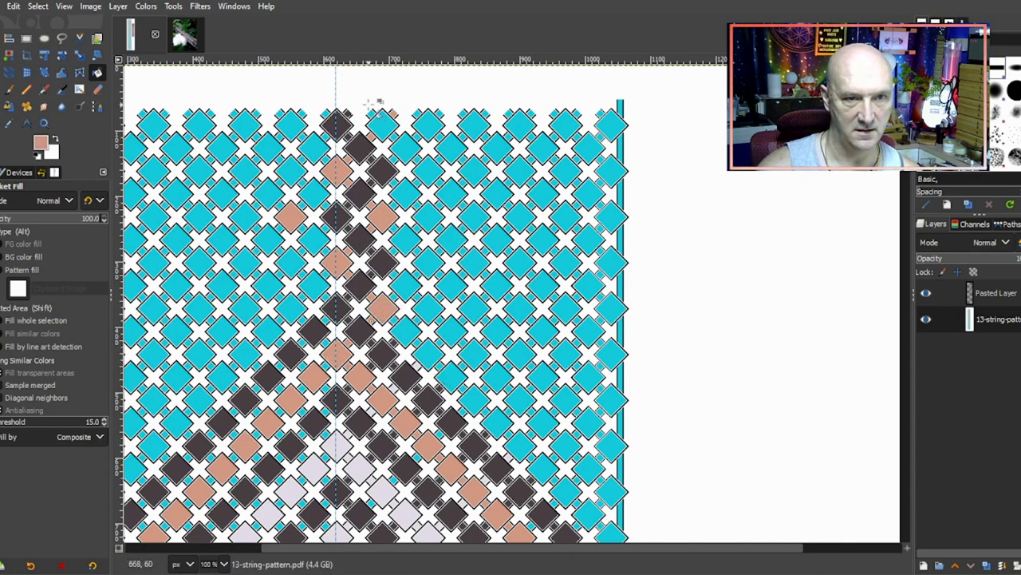
Step: Following the photo's dots, sample off-white and fill three alternate knots in the column outside the peach dots above the large diamond
scroll(469, 263, "down", 2)
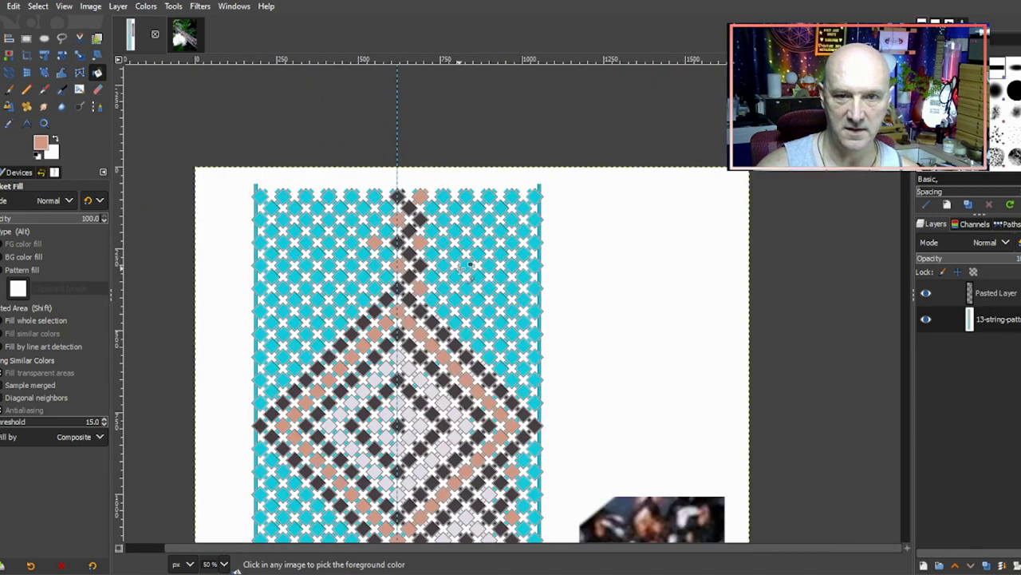
scroll(468, 265, "down", 3)
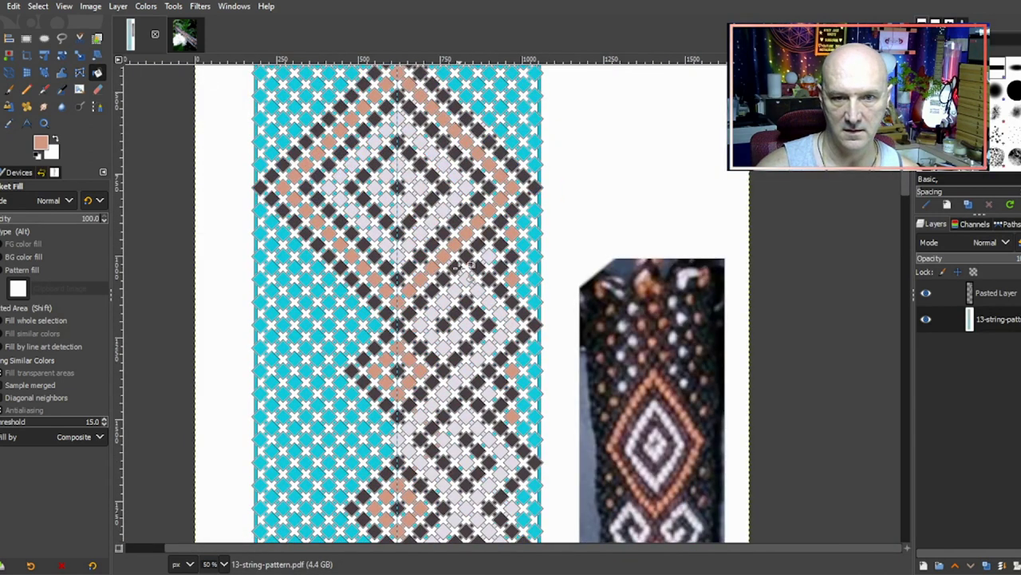
scroll(468, 265, "up", 3)
scroll(463, 267, "down", 3)
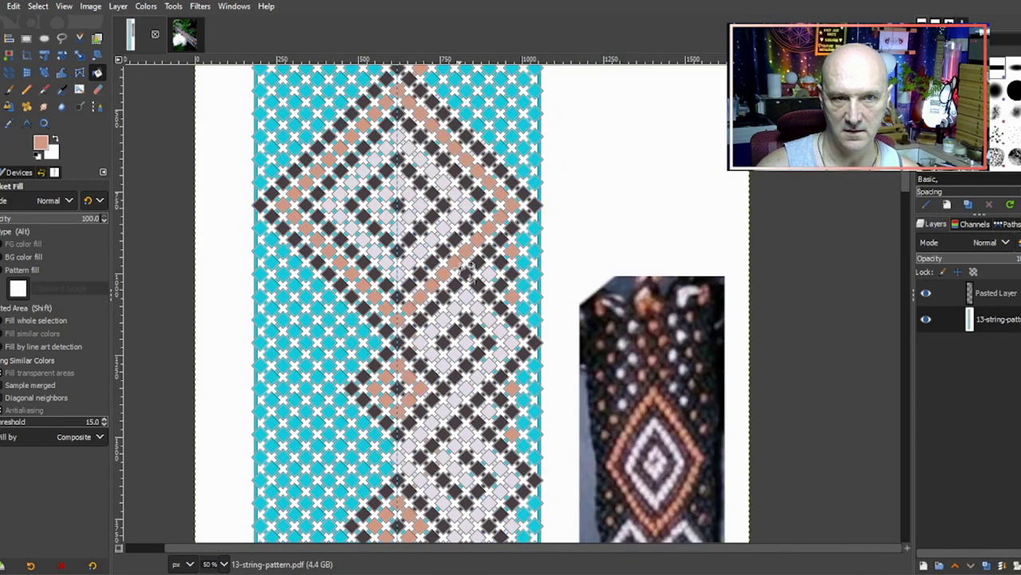
scroll(464, 267, "up", 3)
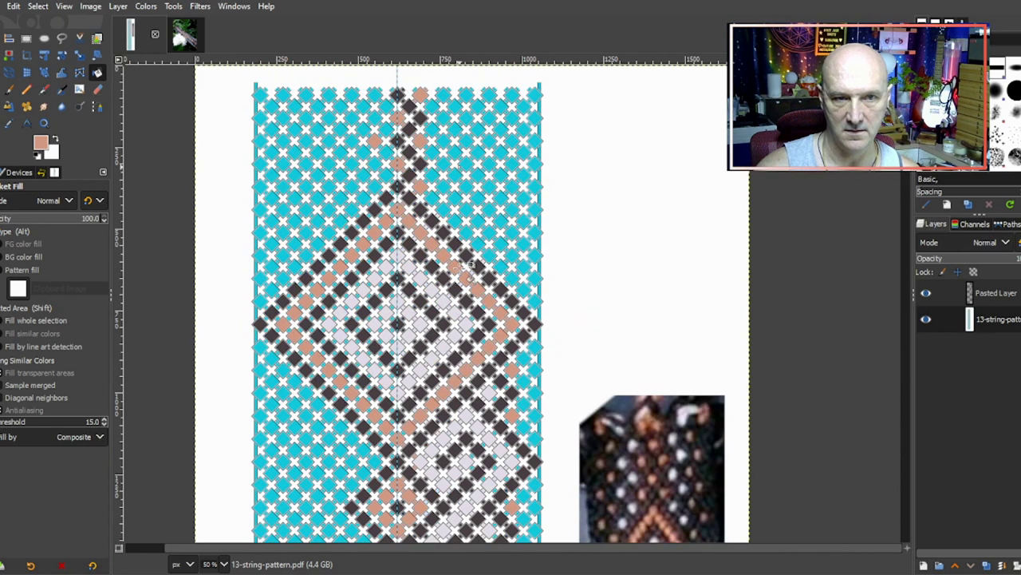
scroll(498, 248, "up", 2)
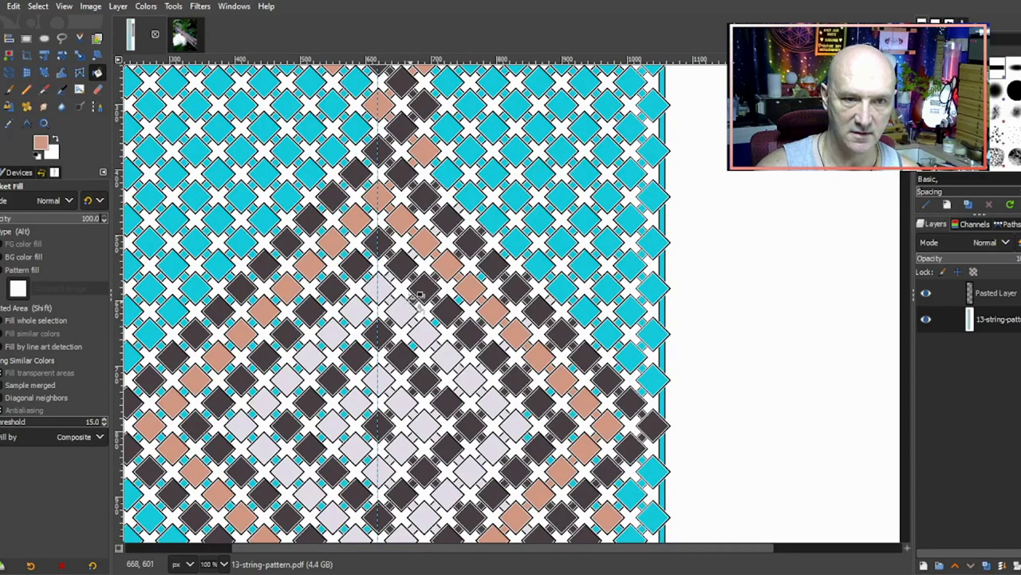
left_click(396, 301, "ctrl")
left_click(471, 200)
scroll(484, 245, "up", 3)
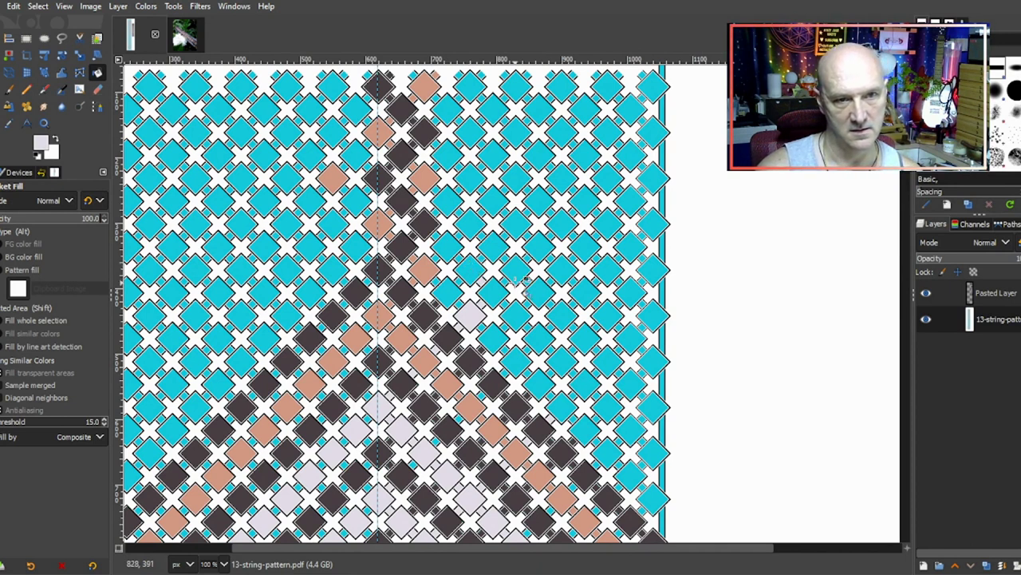
key("ctrl")
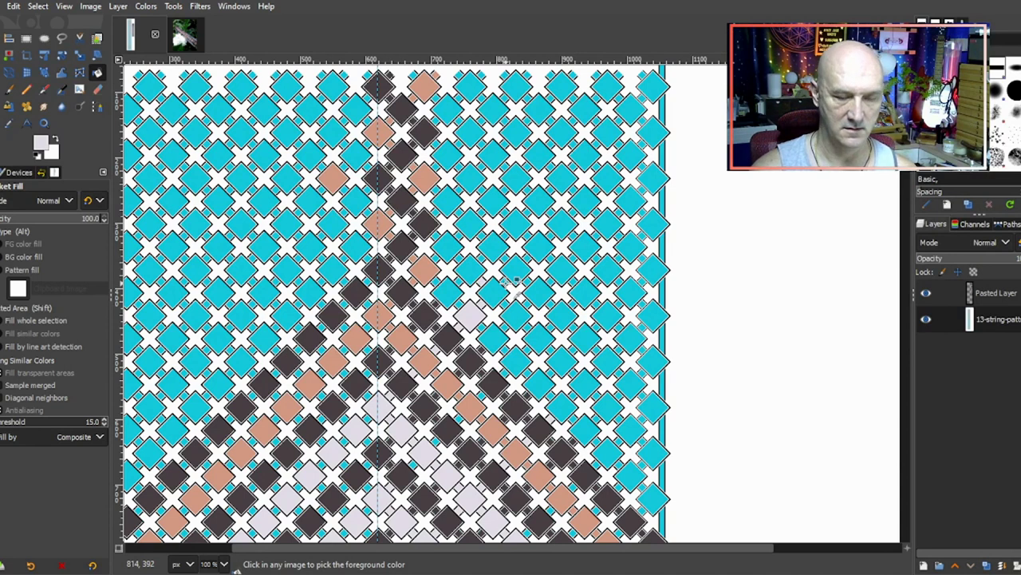
left_click(470, 225)
left_click(471, 128)
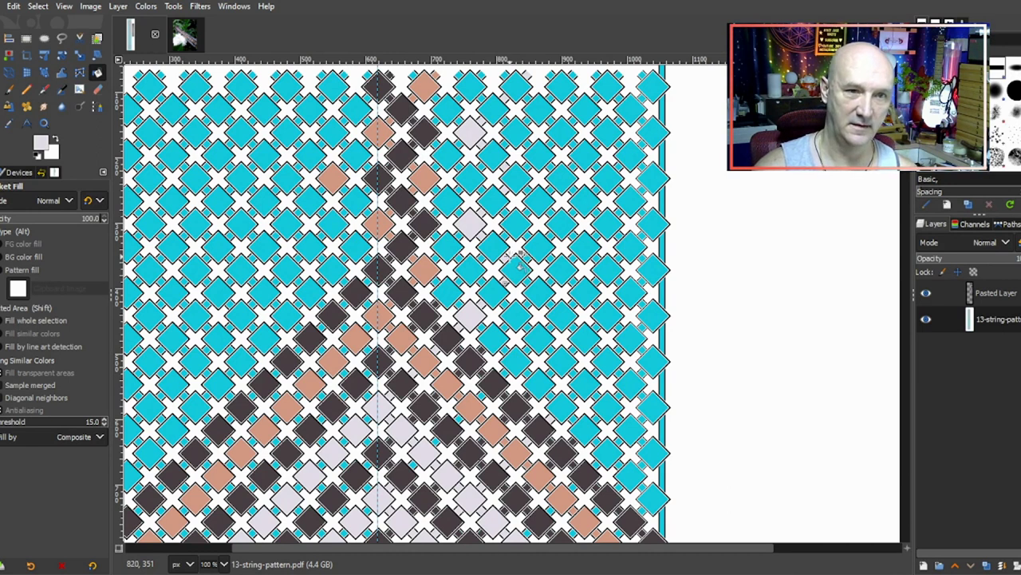
Step: Sample dark brown and fill the eight cyan knots separating the new off-white dots from the peach dots and from each other
key("ctrl")
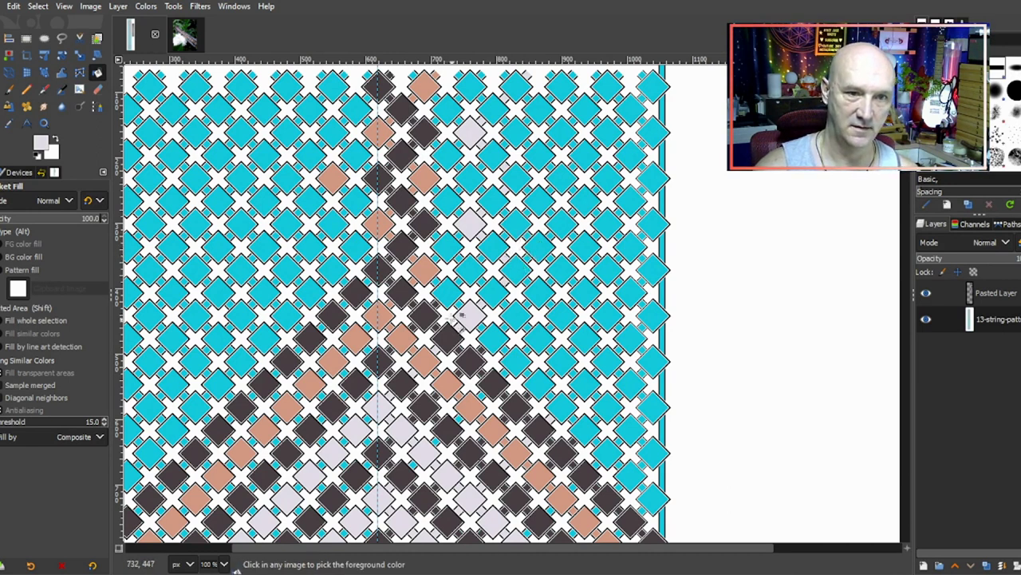
left_click(447, 293)
left_click(471, 271)
left_click(449, 247)
left_click(448, 201)
left_click(470, 178)
left_click(447, 154)
left_click(447, 109)
left_click(470, 84)
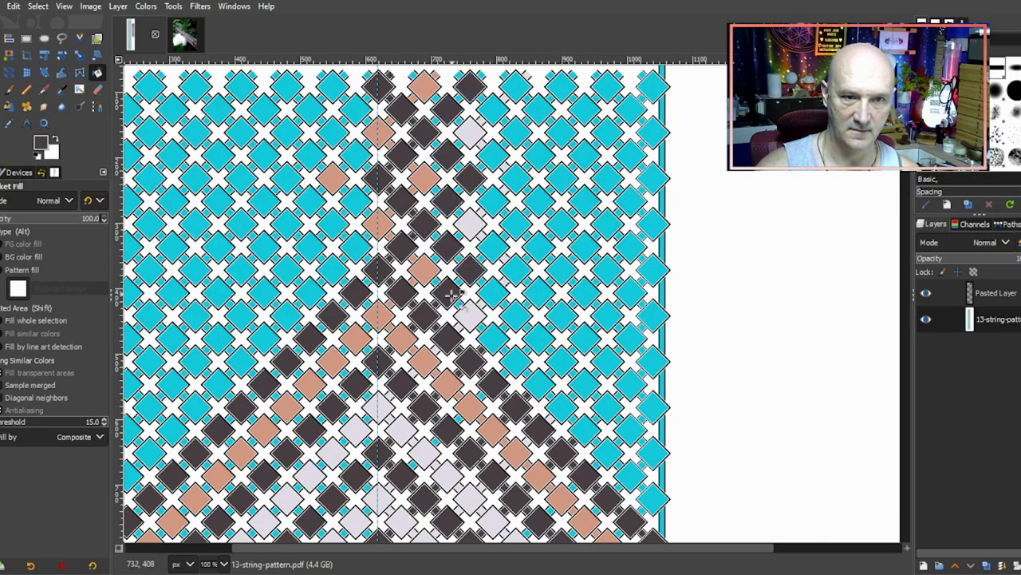
Step: Examine the dots above and beside the large diamond in the bracelet photo and compare them with the coloured knots in the pattern
scroll(453, 297, "up", 1)
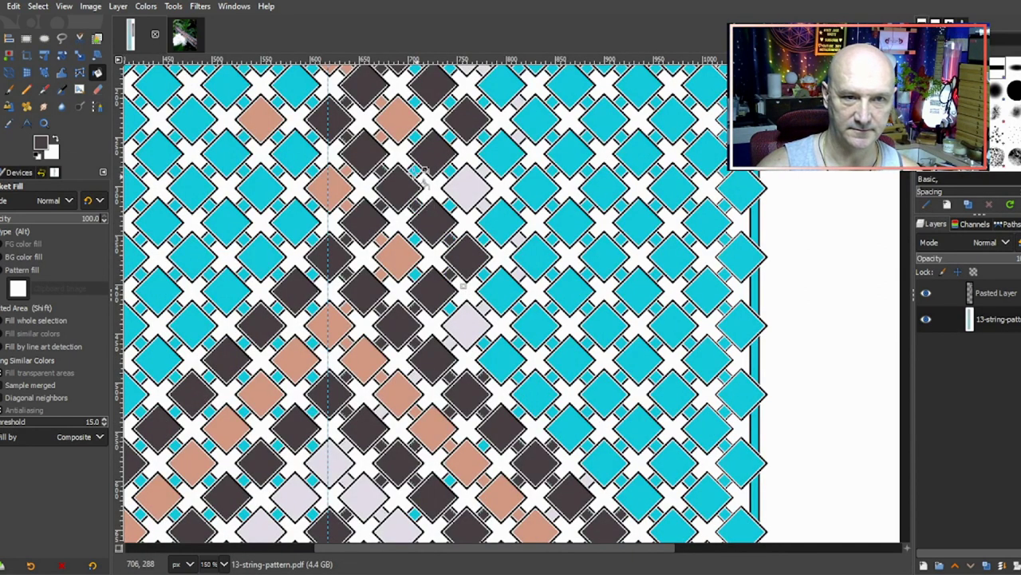
scroll(451, 134, "up", 5)
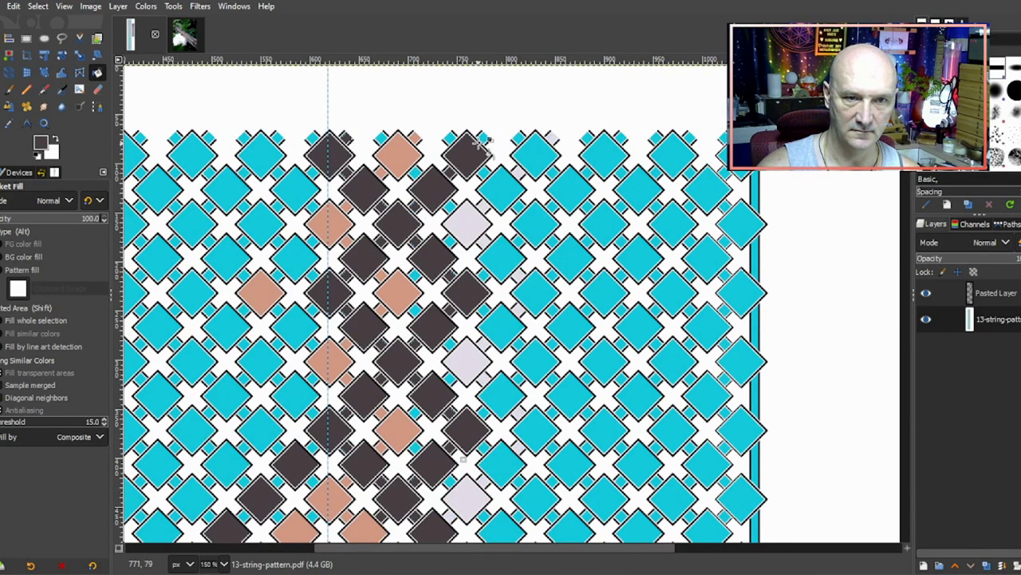
scroll(517, 289, "down", 4)
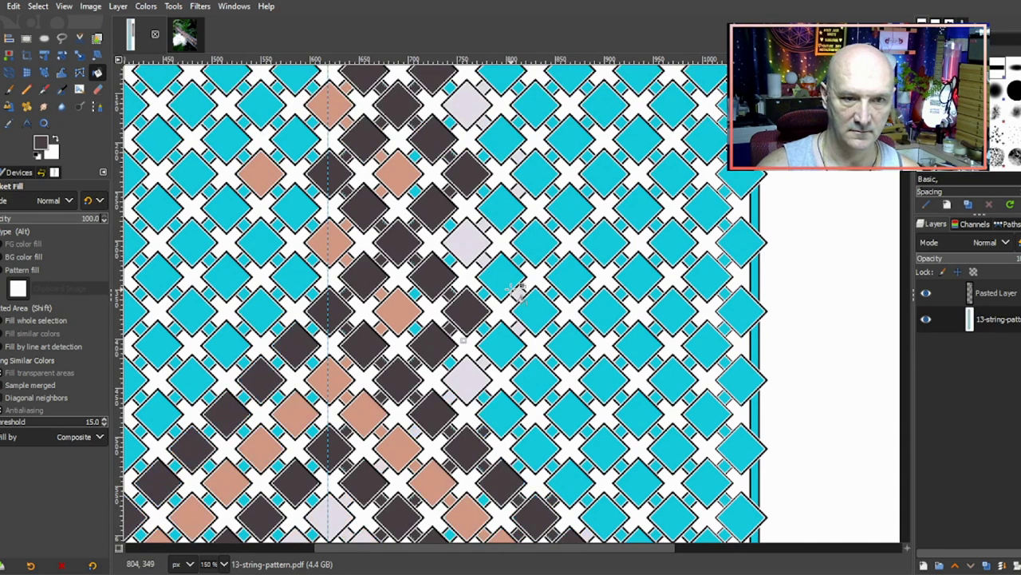
scroll(515, 289, "down", 3)
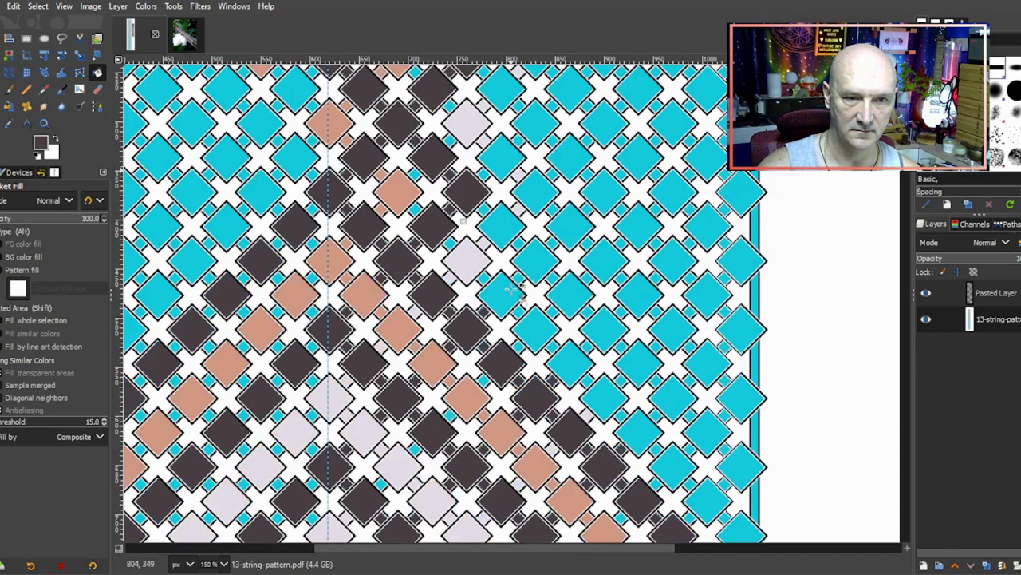
scroll(514, 289, "down", 1)
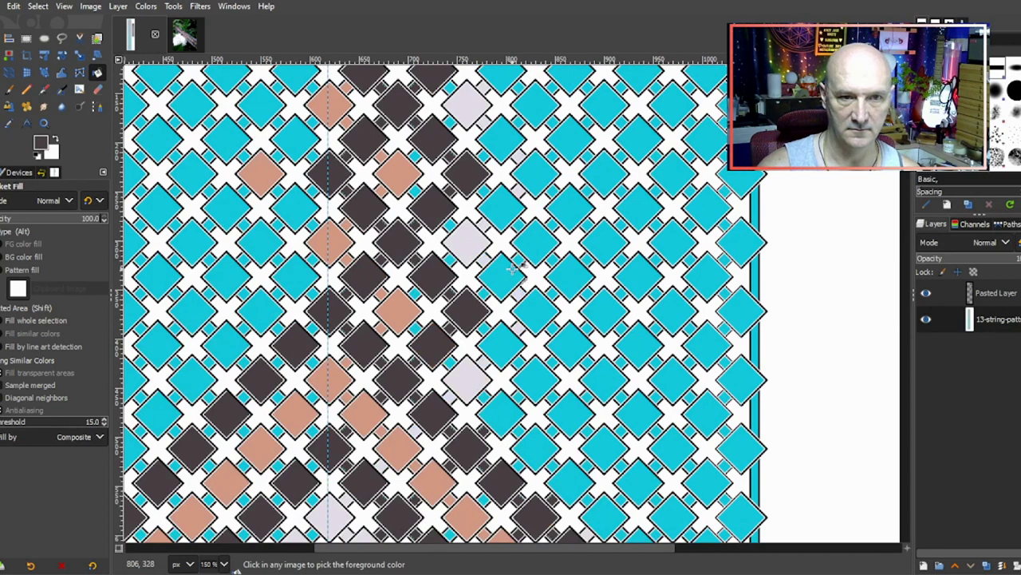
scroll(515, 289, "down", 2, "ctrl")
scroll(533, 287, "down", 6)
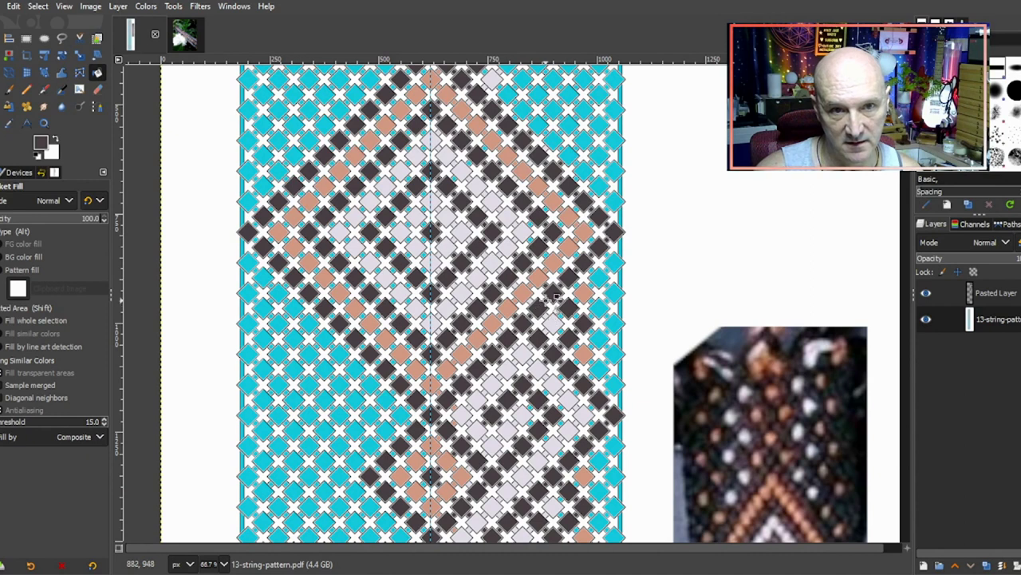
scroll(555, 297, "up", 2)
scroll(574, 304, "down", 2)
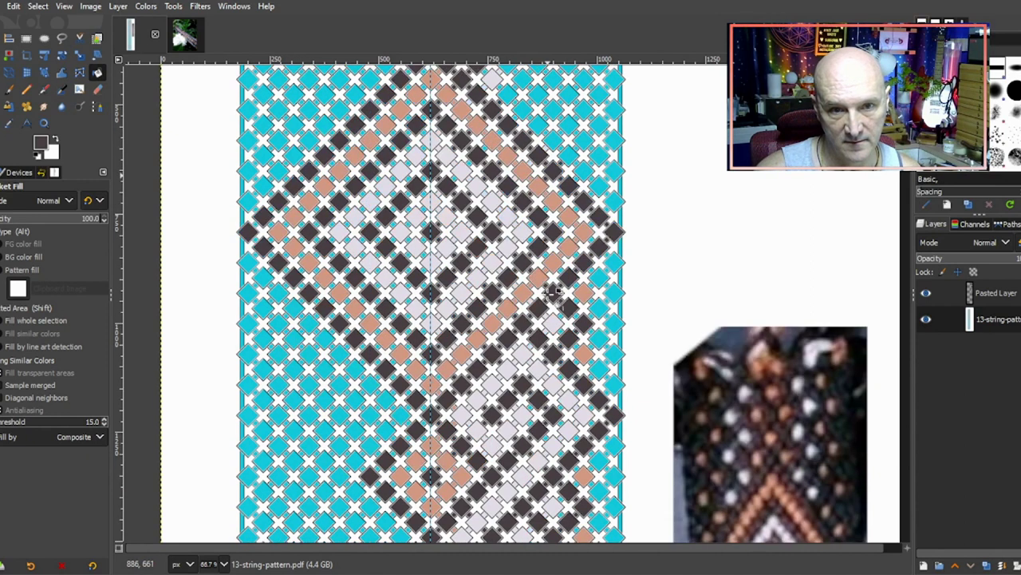
scroll(607, 315, "up", 2)
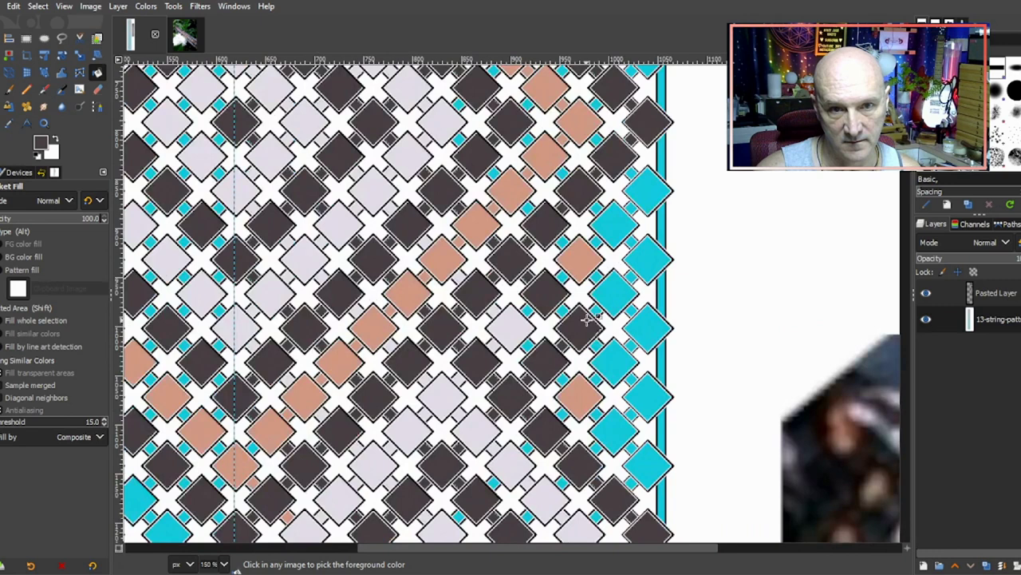
Step: Sample peach from the edge knot below the large diamond's right corner and check where the photo's outer peach dots belong
left_click(574, 252, "ctrl")
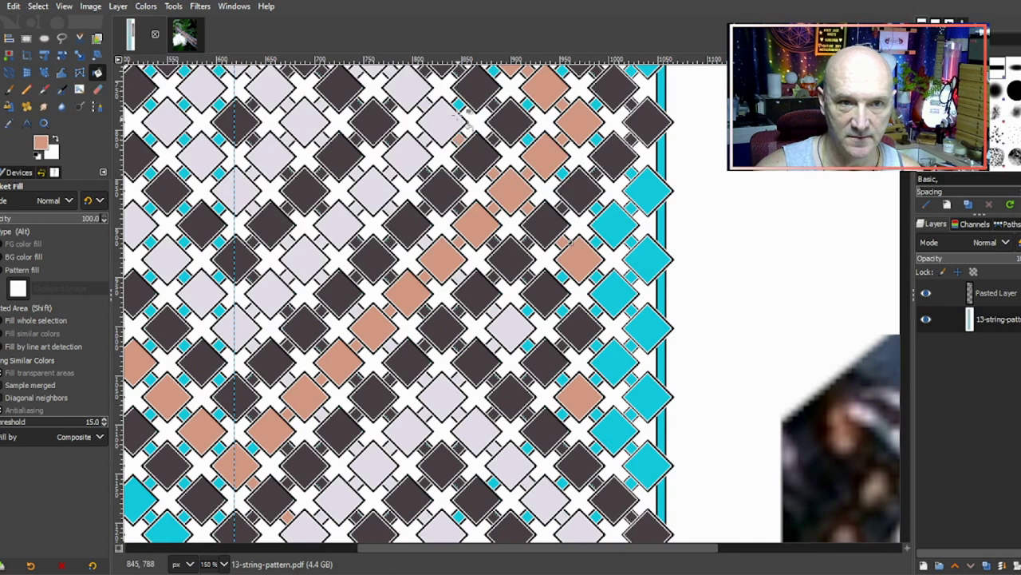
scroll(467, 116, "up", 5)
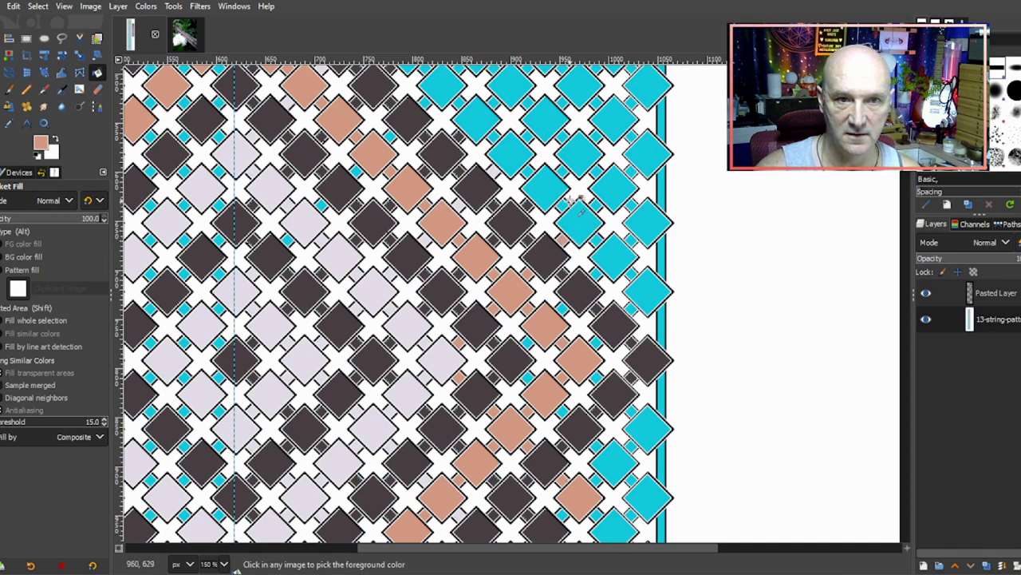
scroll(575, 233, "down", 1)
scroll(570, 199, "down", 1)
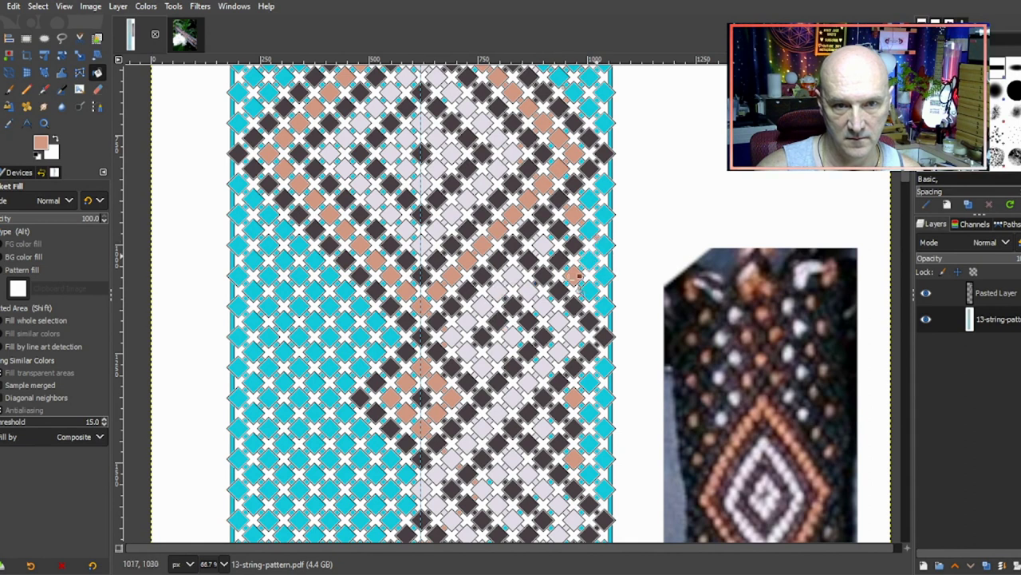
Step: Bucket-fill the small squares between the lilac and dark diamonds with salmon, right of the centre line, around vertical rulers 1130 to 1470
scroll(612, 283, "up", 2)
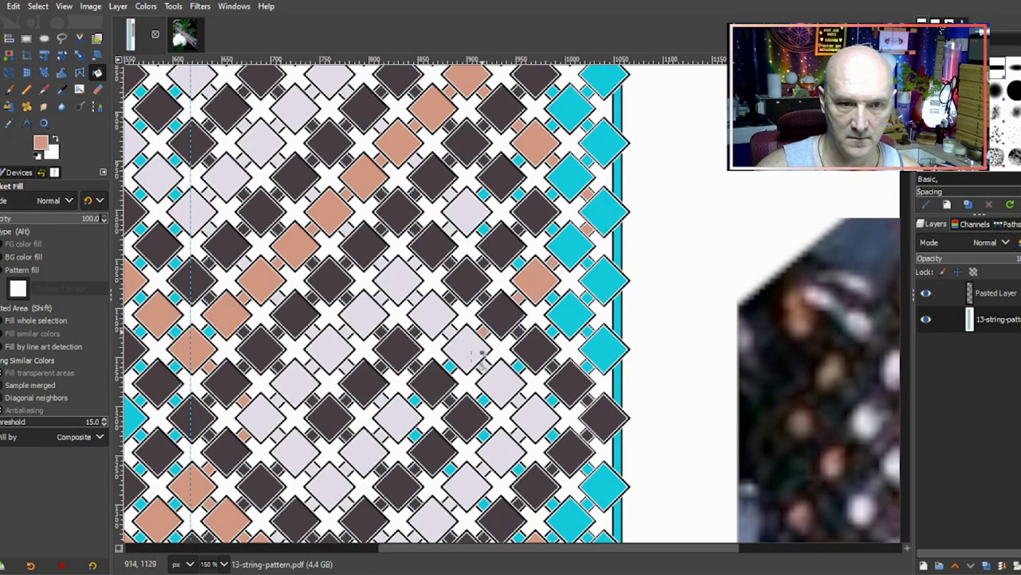
left_click(451, 365)
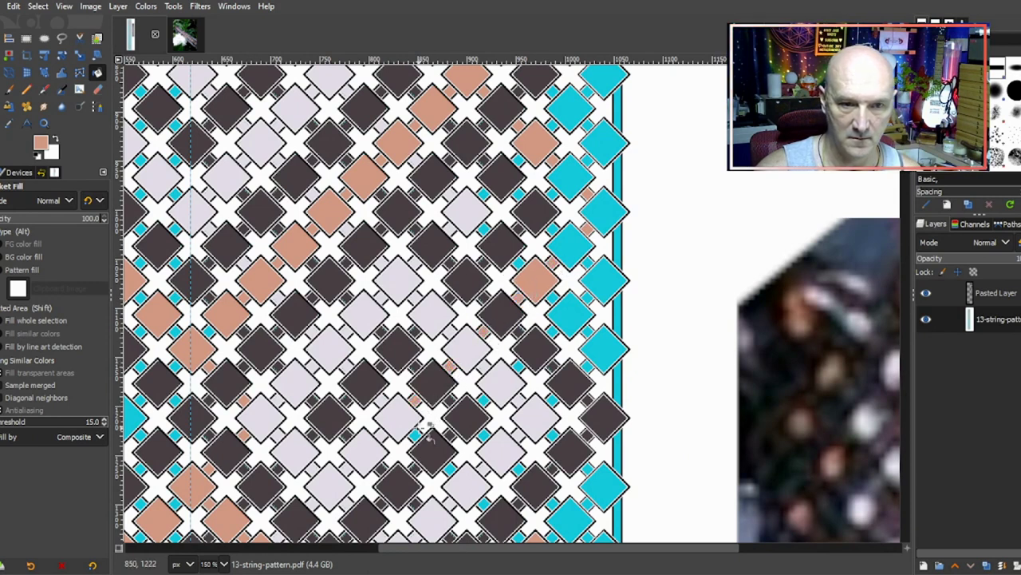
scroll(451, 375, "down", 3)
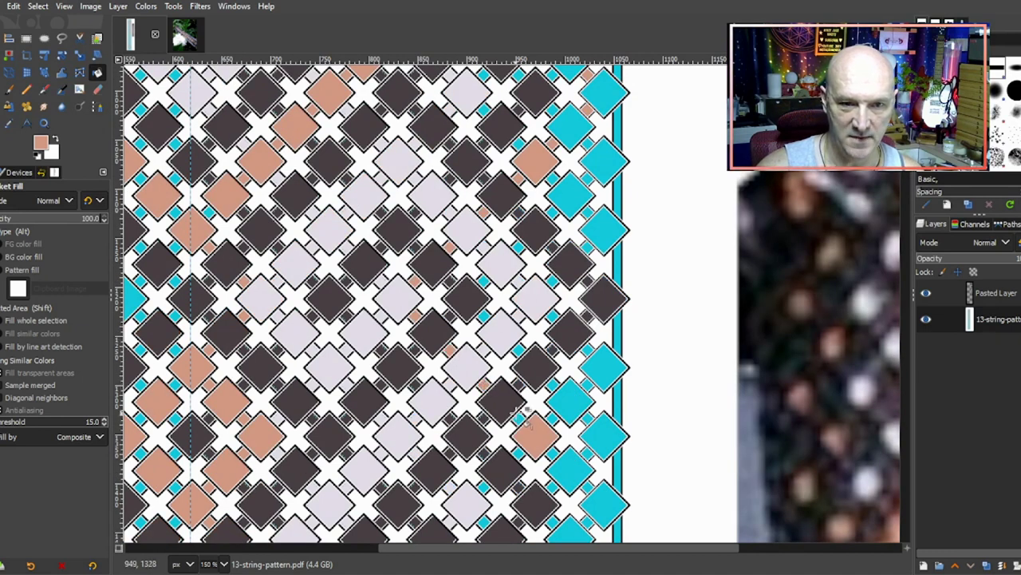
scroll(594, 394, "down", 3)
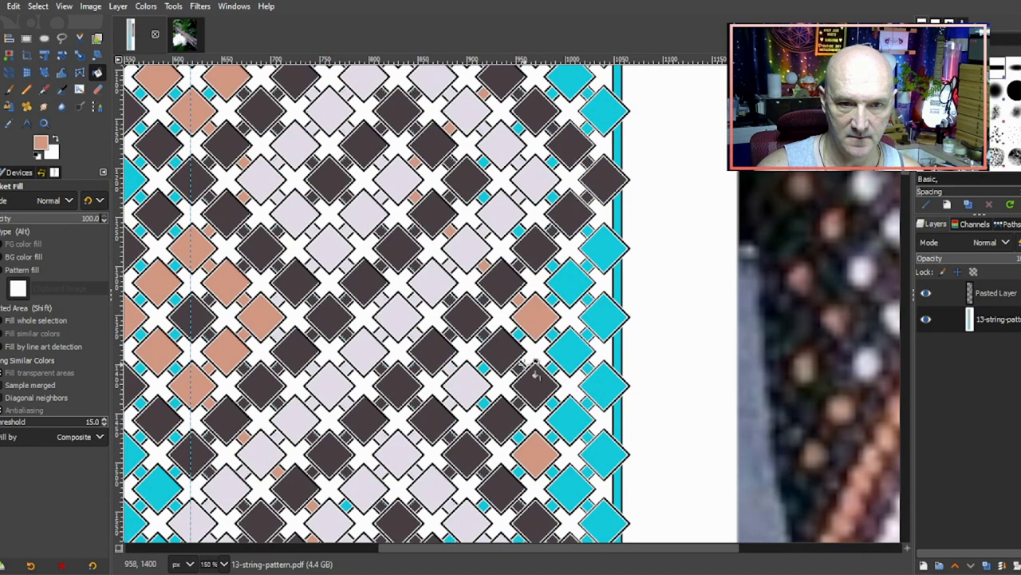
left_click(484, 369)
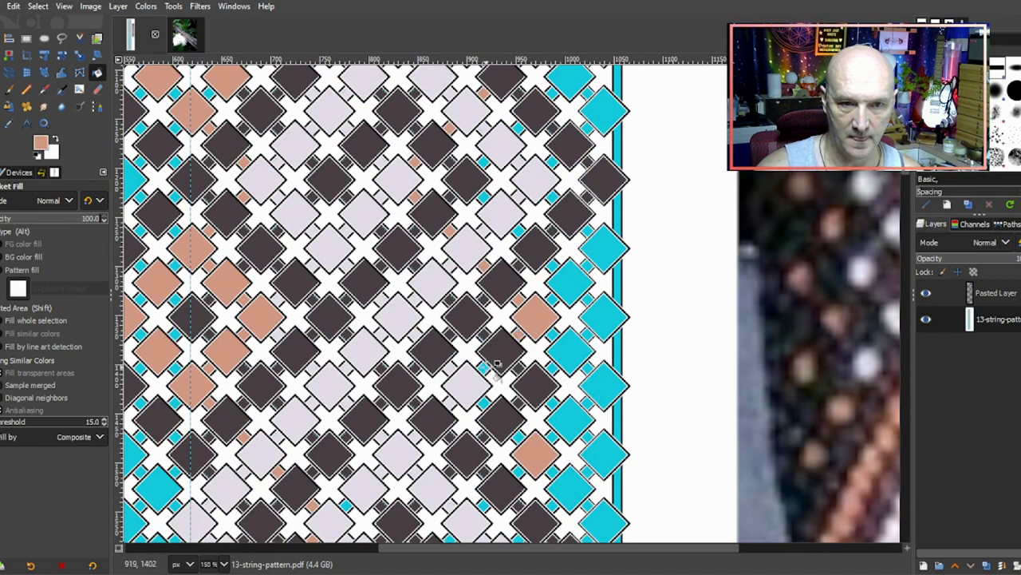
left_click(484, 403)
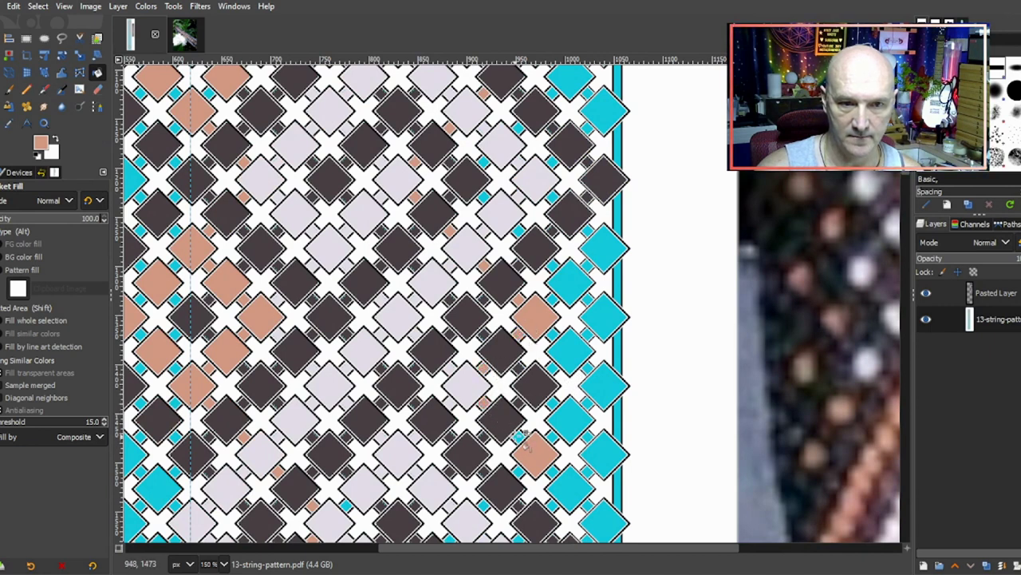
scroll(571, 375, "down", 6)
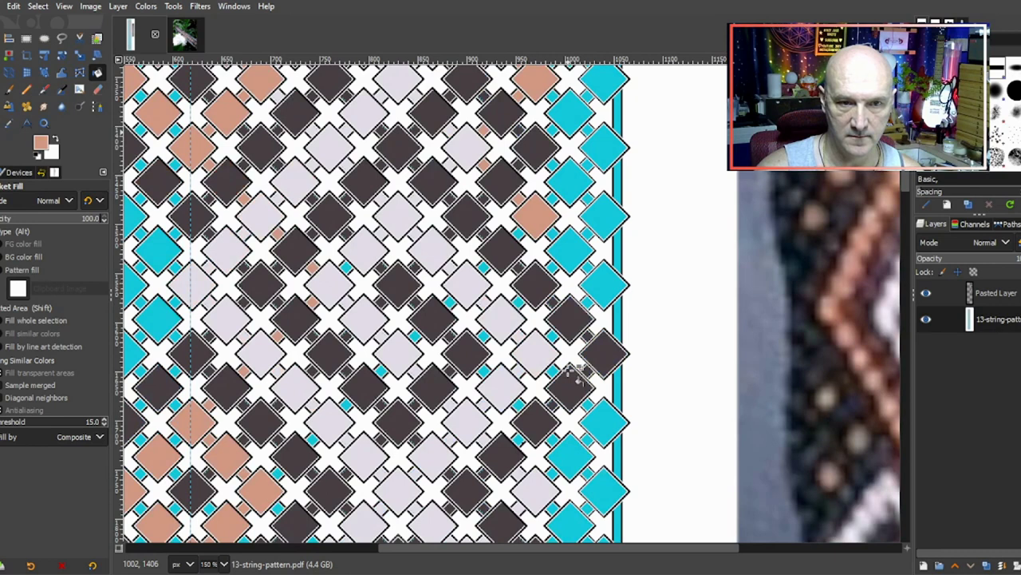
Step: Continue filling the small squares between lilac and dark diamonds with salmon, right of the centre line, around vertical rulers 1550 to 1750
scroll(571, 374, "down", 10)
scroll(573, 374, "down", 2)
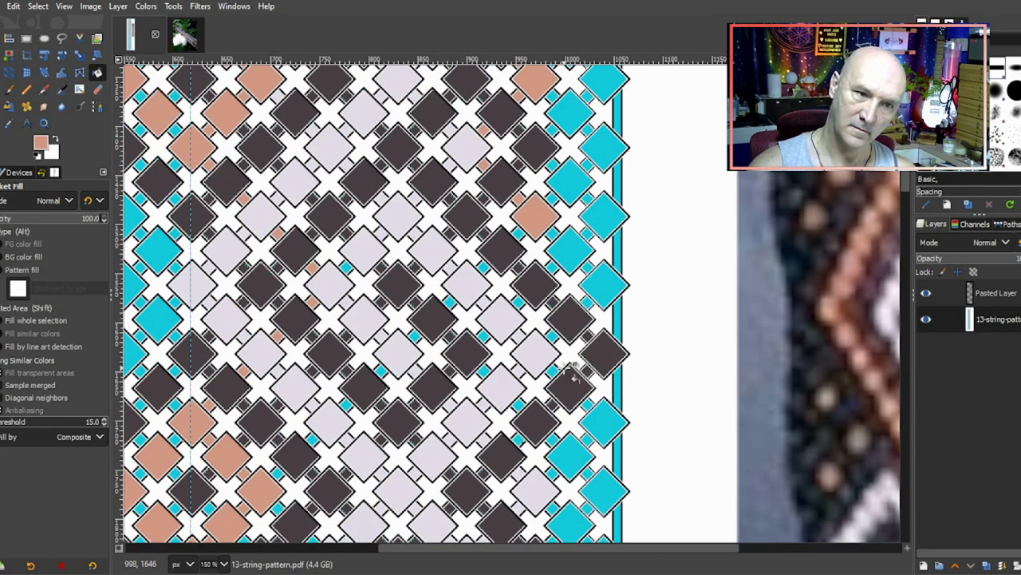
scroll(571, 372, "down", 2)
scroll(571, 365, "down", 1)
scroll(572, 365, "up", 1)
scroll(571, 365, "up", 2)
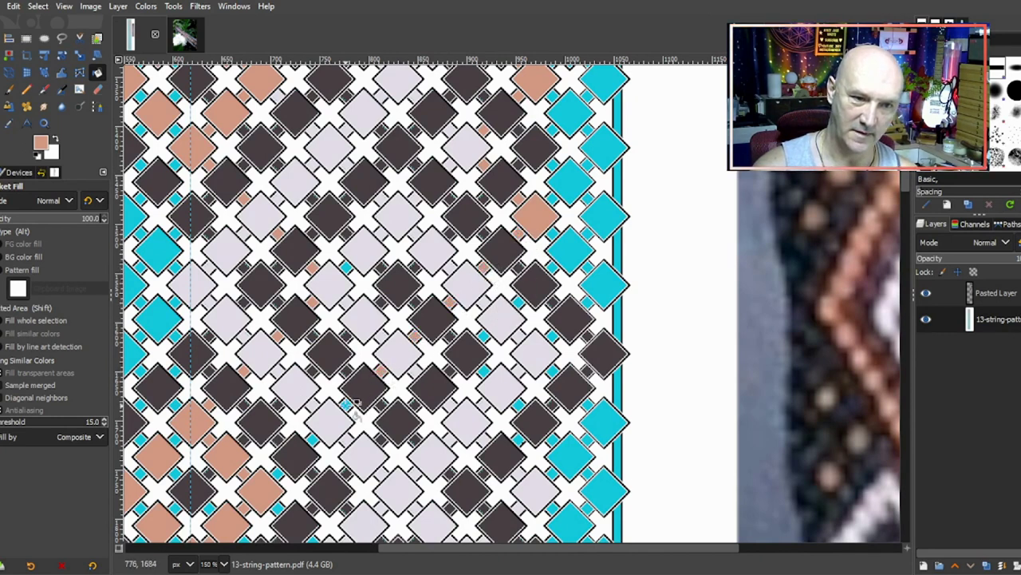
scroll(357, 383, "down", 1)
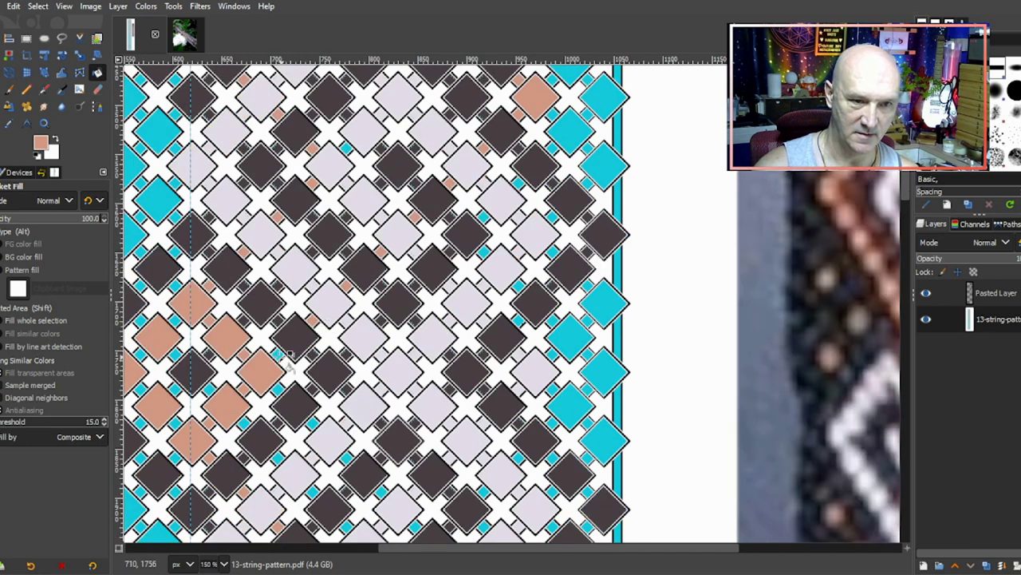
Step: Fill the small squares beside the lilac motifs with salmon further down the band, around vertical rulers 1850 to 2150
scroll(364, 354, "down", 1)
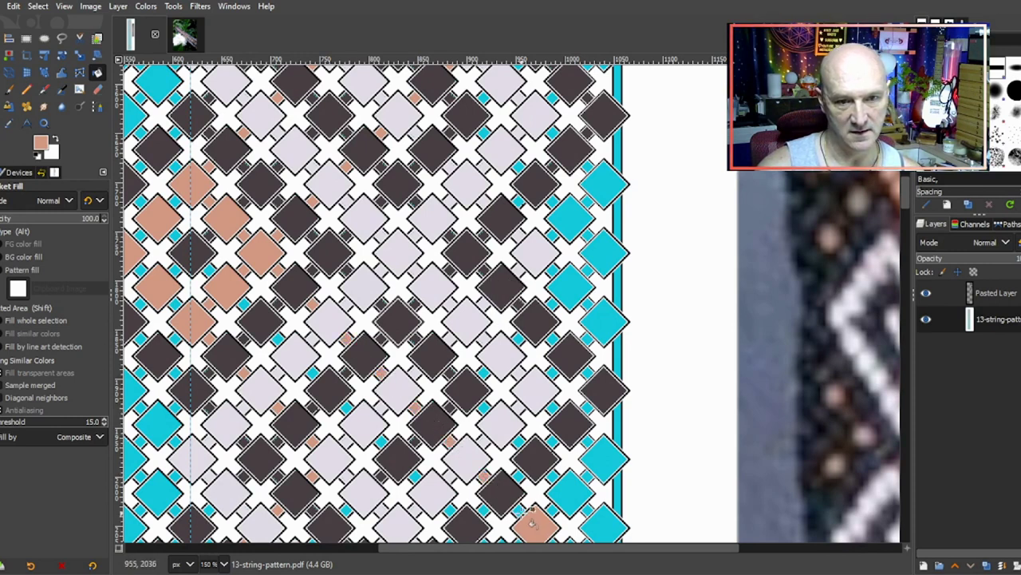
scroll(533, 510, "down", 5)
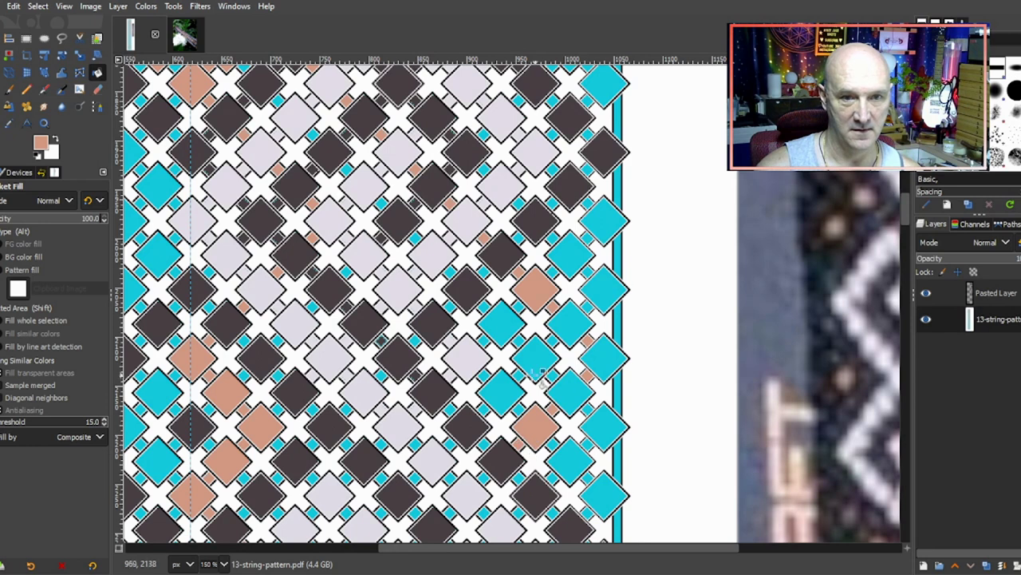
scroll(533, 375, "down", 4)
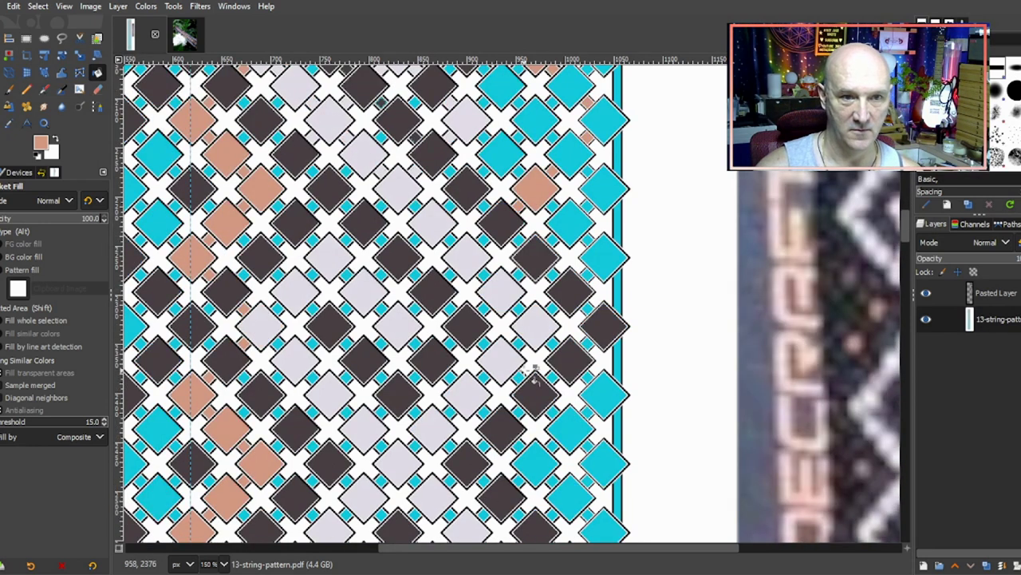
Step: Fill the small squares around the next lilac motifs and the turquoise diamond near the band's right edge, around vertical ruler 2450, with salmon
scroll(537, 367, "down", 3)
scroll(540, 361, "down", 3)
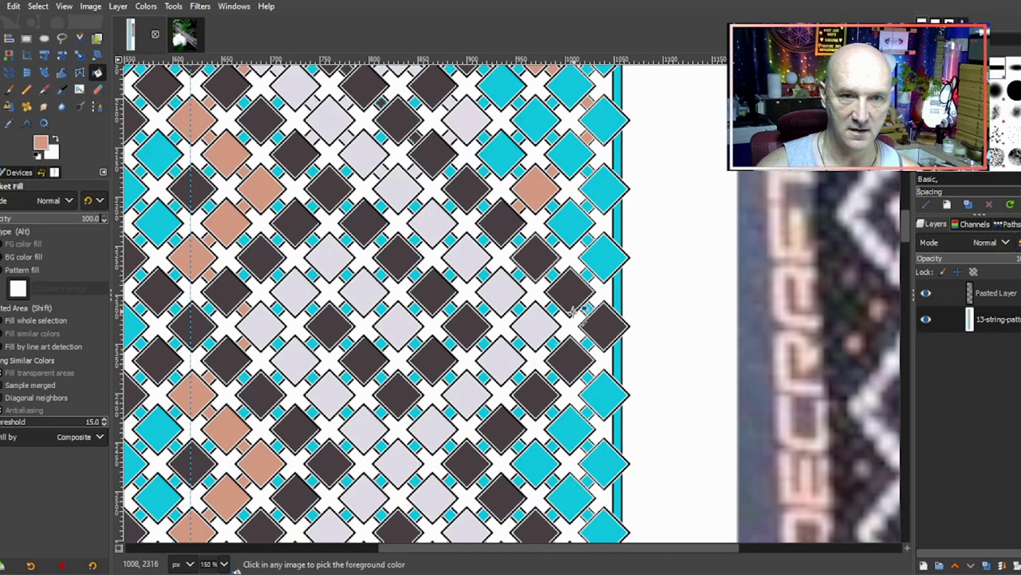
scroll(563, 355, "down", 3)
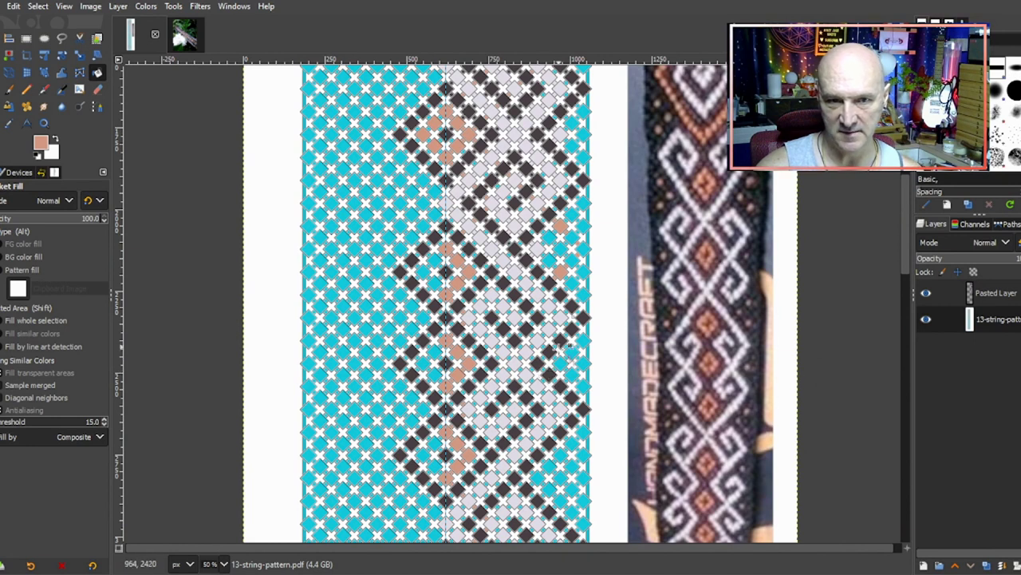
scroll(506, 295, "up", 2)
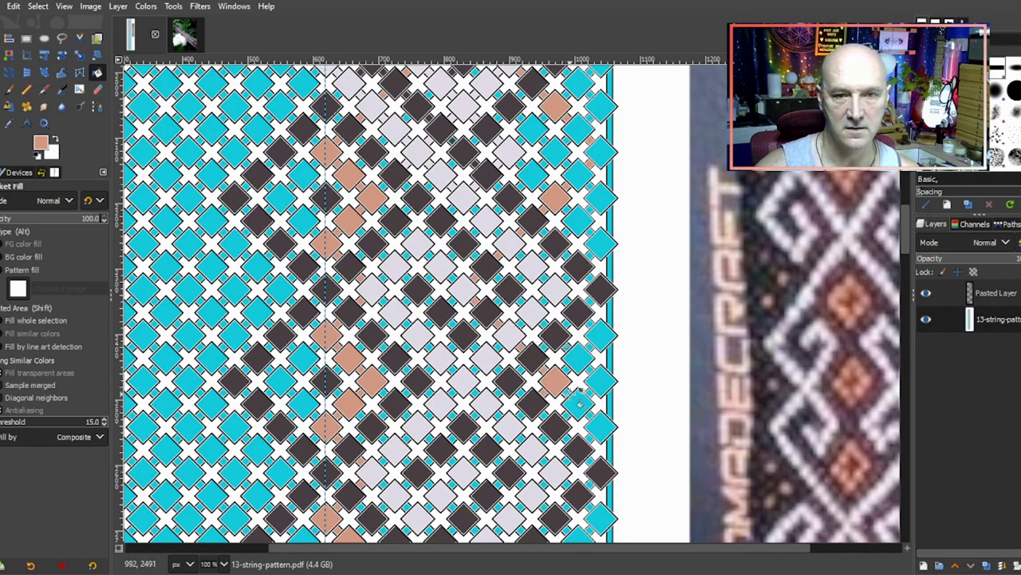
Step: Pick the dark brown from a diamond and fill the small squares along the dark diagonals, including those near the band's right edge
scroll(559, 317, "down", 1)
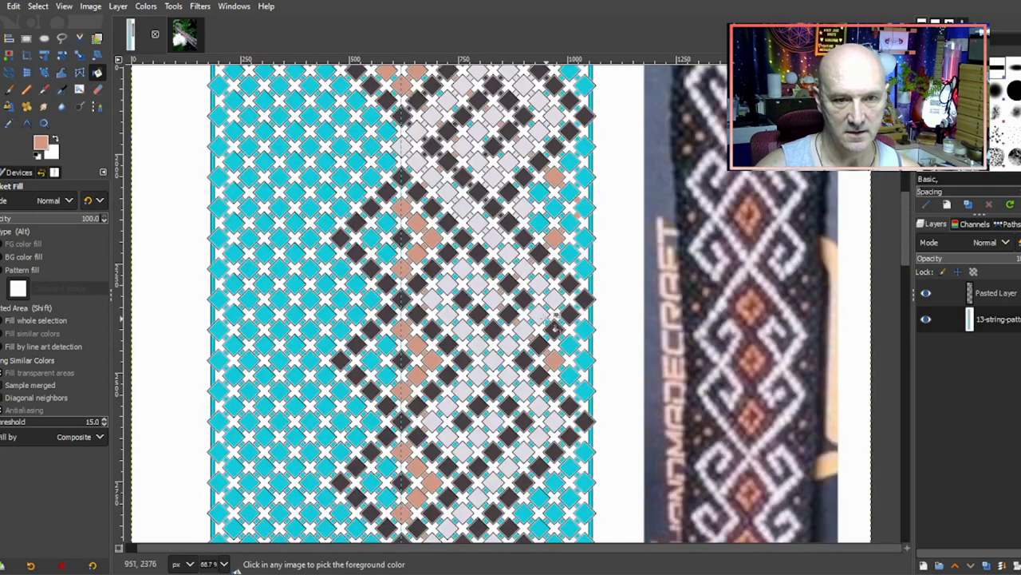
scroll(559, 317, "up", 2)
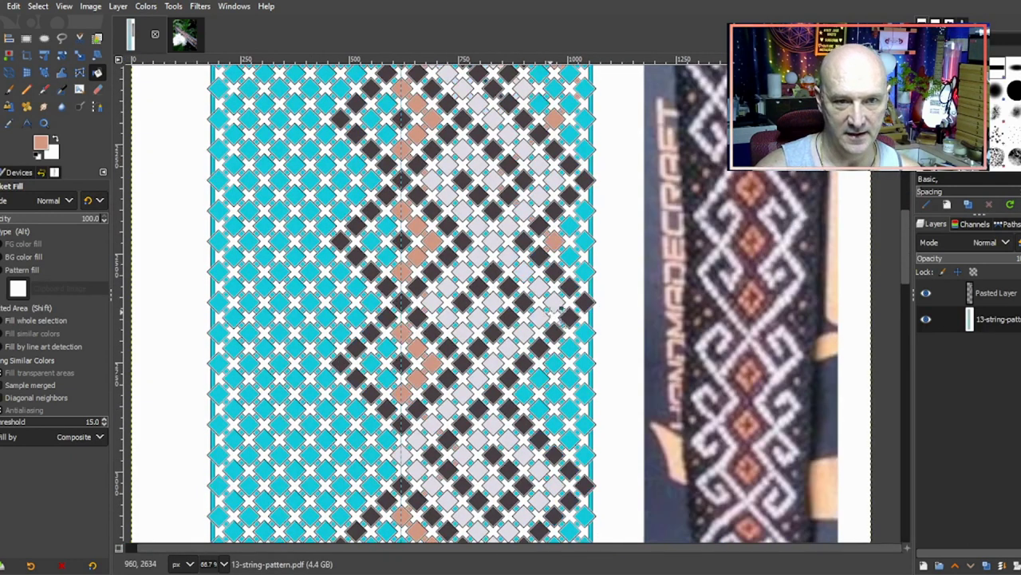
scroll(561, 313, "up", 3)
scroll(566, 308, "up", 2)
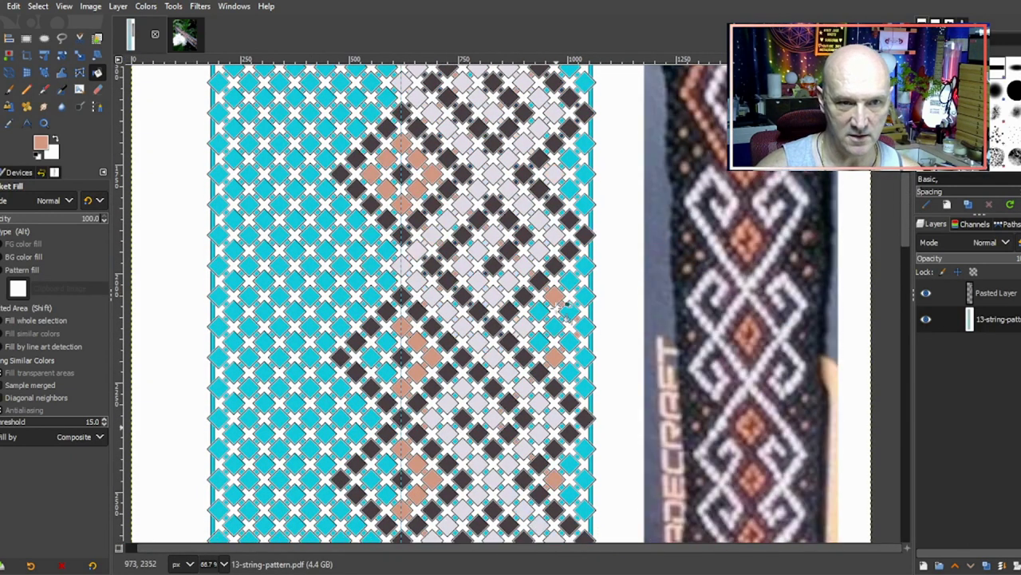
scroll(415, 307, "up", 2)
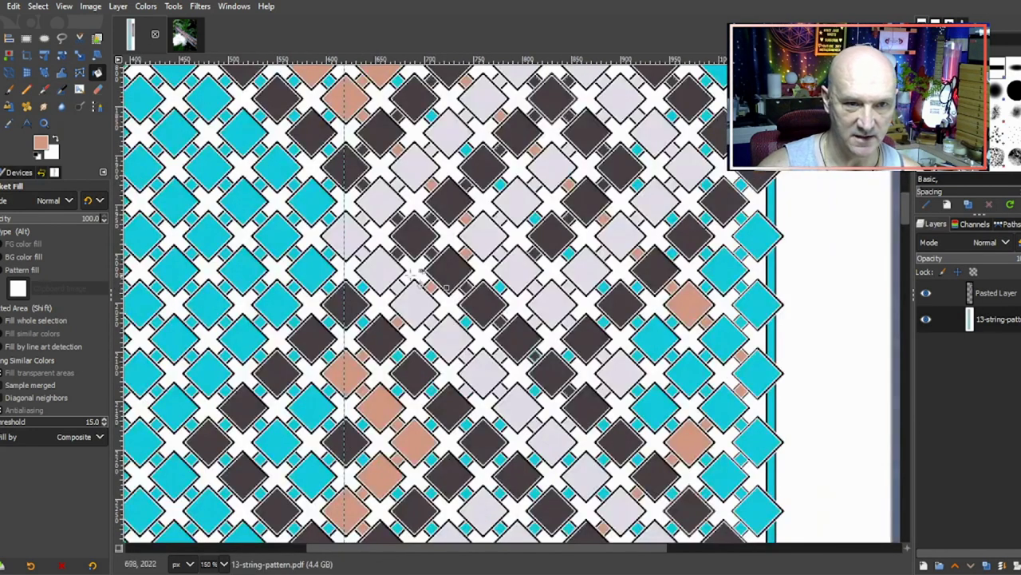
left_click(411, 230, "ctrl")
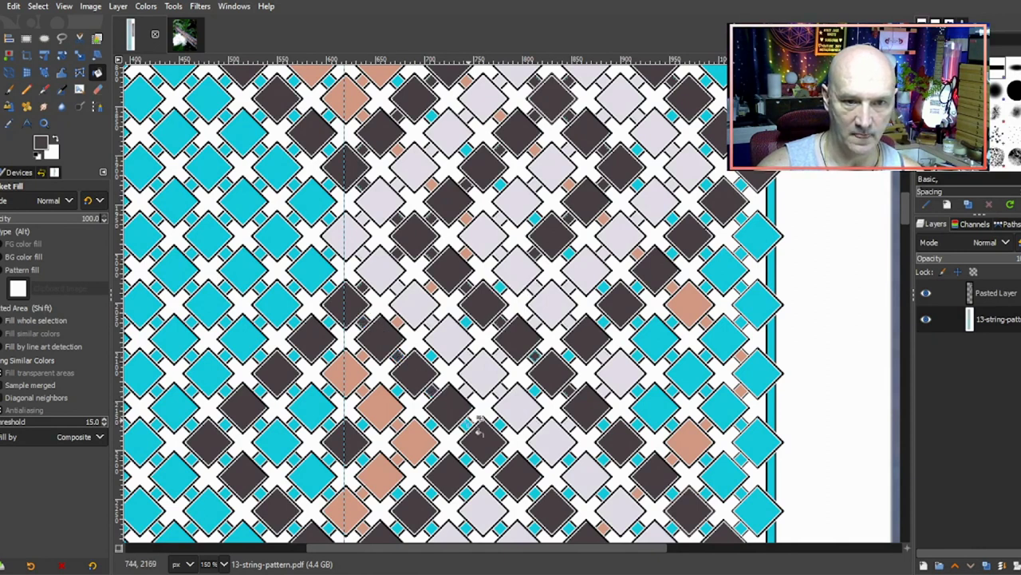
scroll(483, 391, "down", 3)
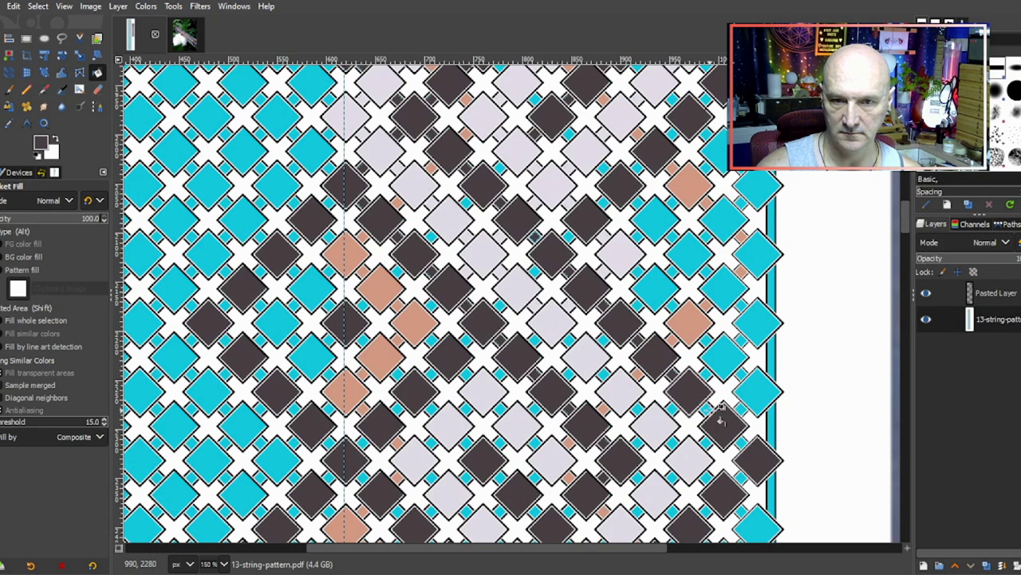
scroll(744, 366, "down", 3)
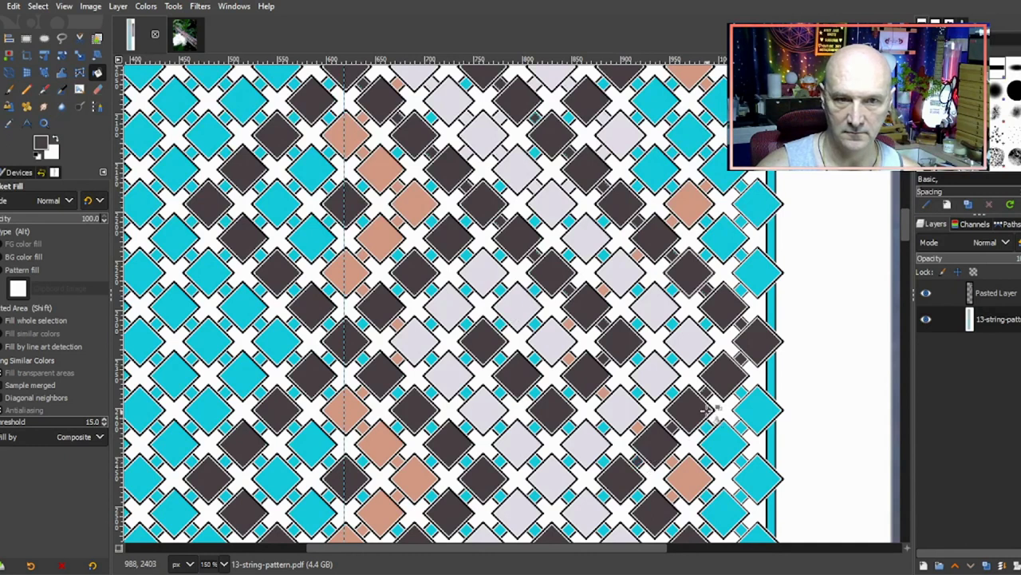
scroll(711, 221, "up", 5)
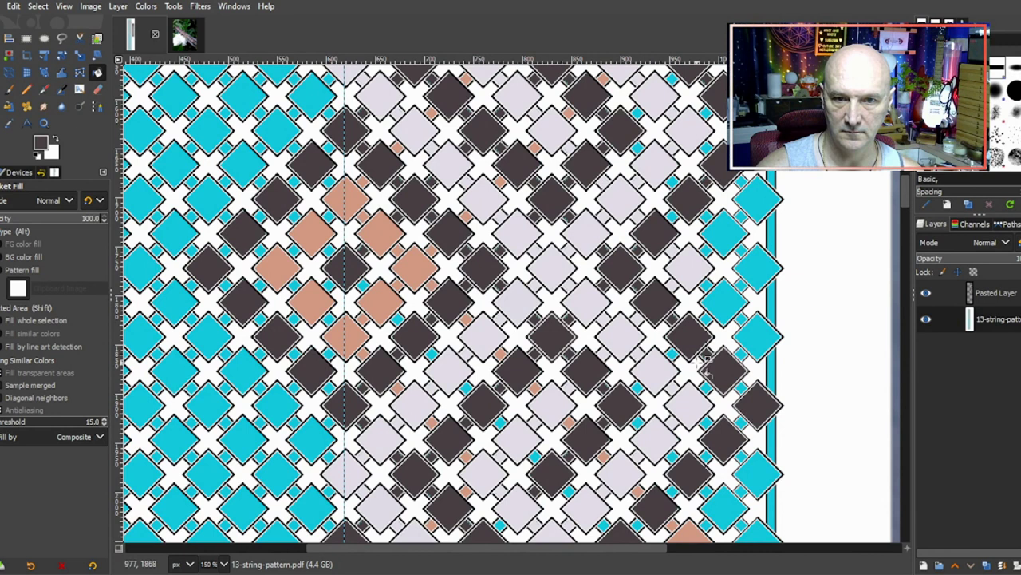
scroll(746, 411, "down", 2)
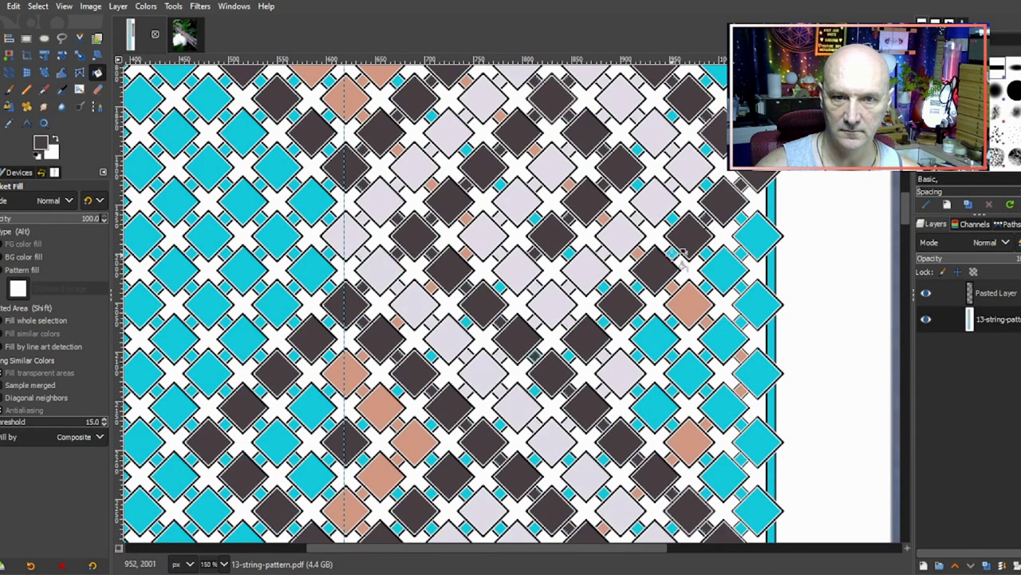
Step: Fill the small squares along the dark diagonals around the central salmon motifs with dark brown, undoing two misplaced fills
left_click(628, 308)
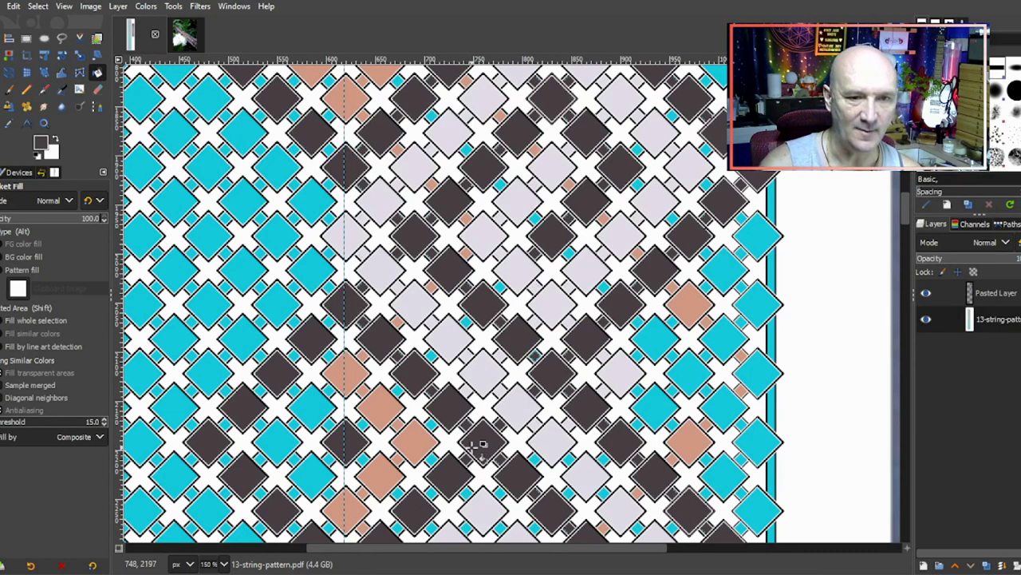
scroll(474, 444, "down", 3)
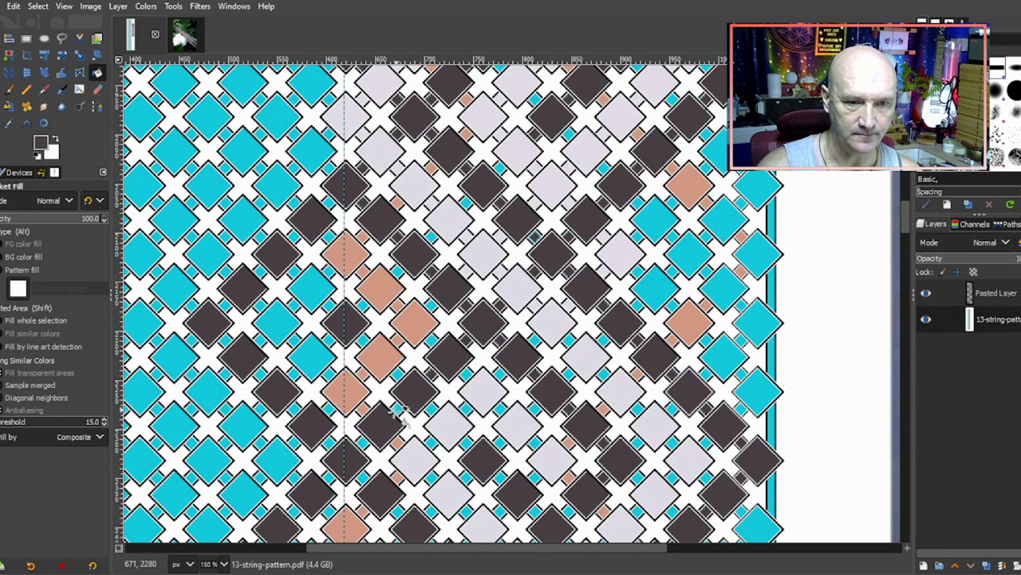
scroll(375, 472, "down", 3)
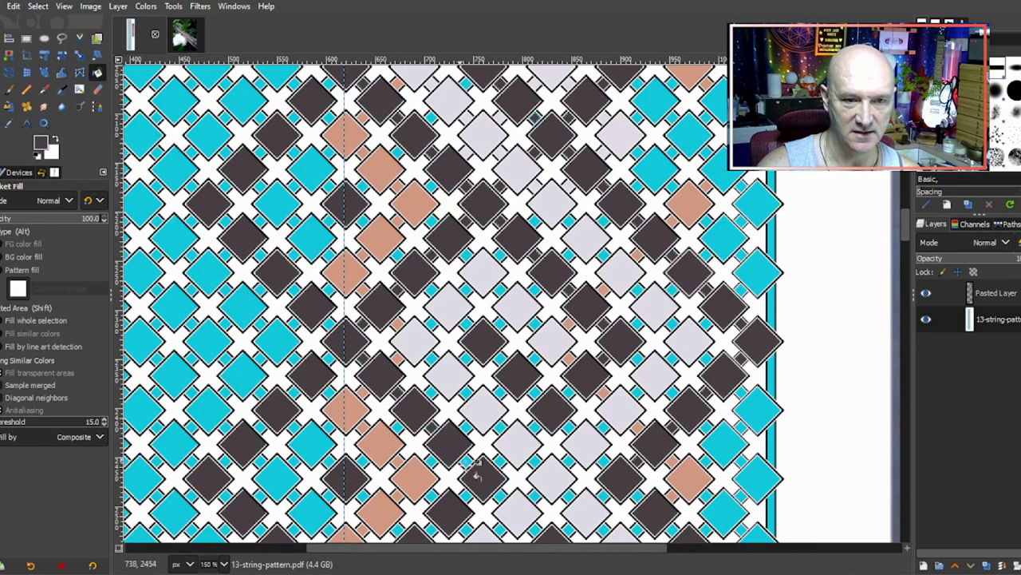
scroll(502, 453, "down", 3)
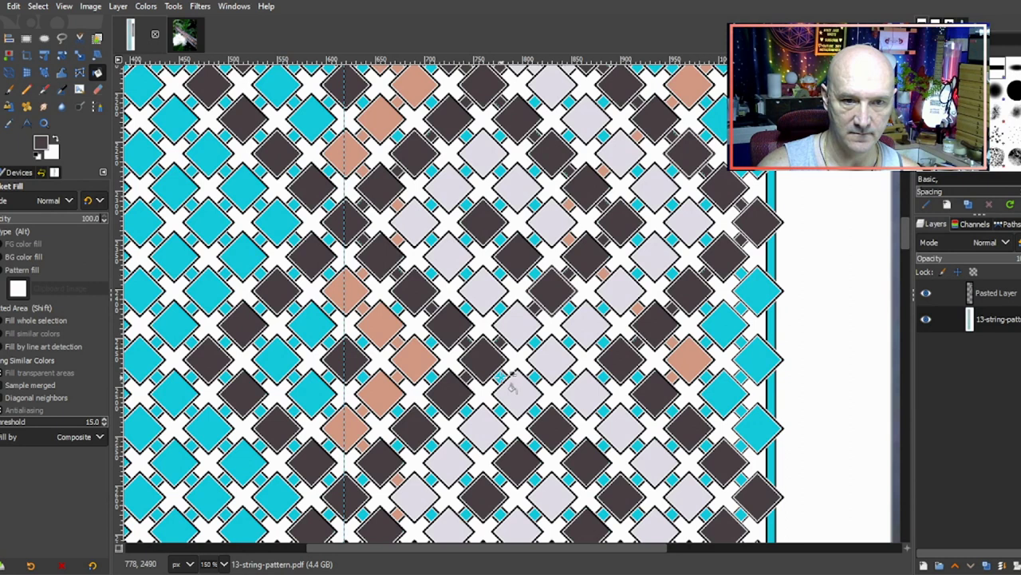
key("ctrl+z")
key("ctrl+z")
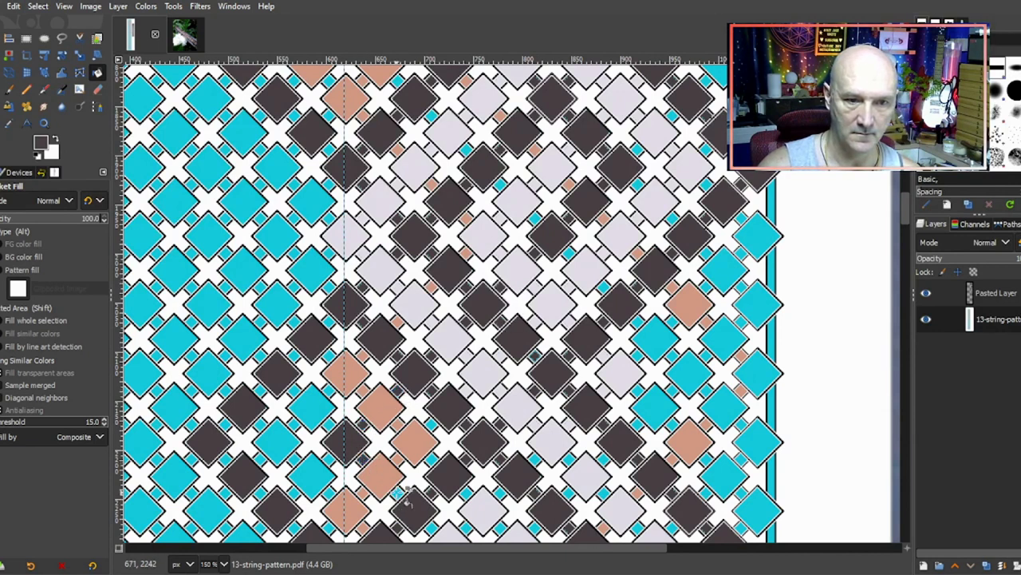
scroll(471, 415, "up", 1)
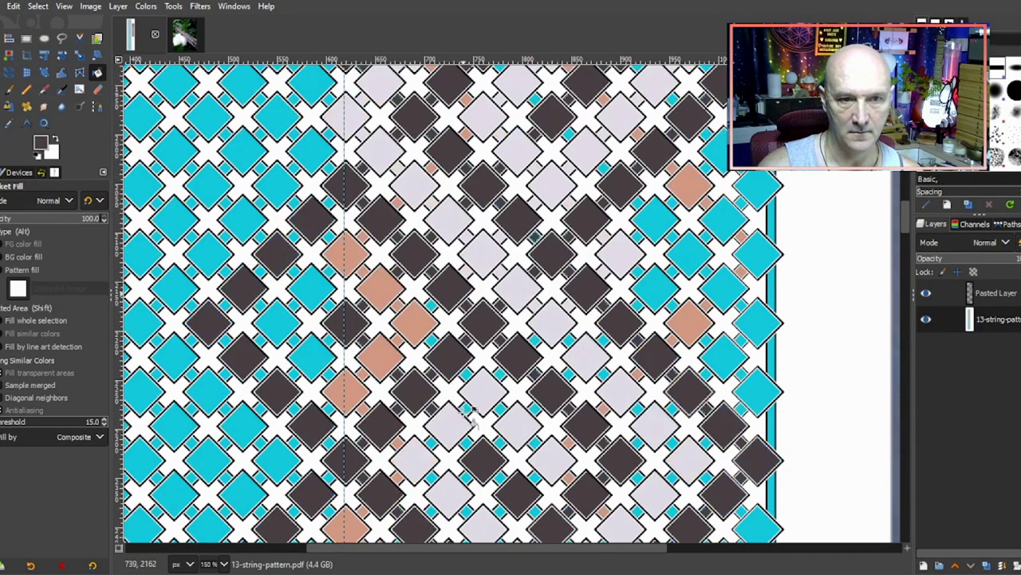
Step: Pick the lilac from a diamond and fill the small squares linking neighbouring lilac diamonds, around vertical rulers 2200 to 2550
left_click(471, 415, "ctrl")
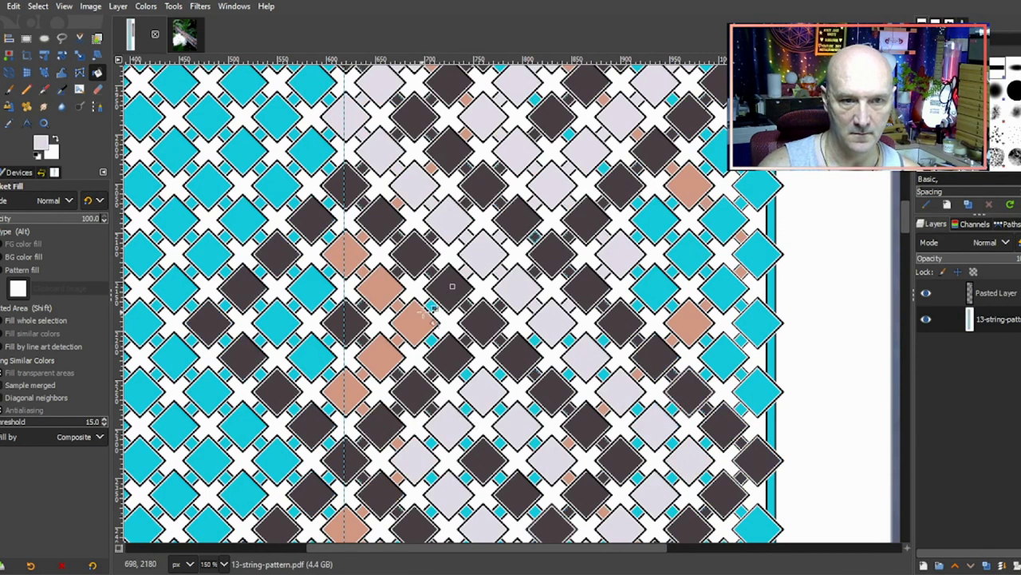
left_click(433, 340)
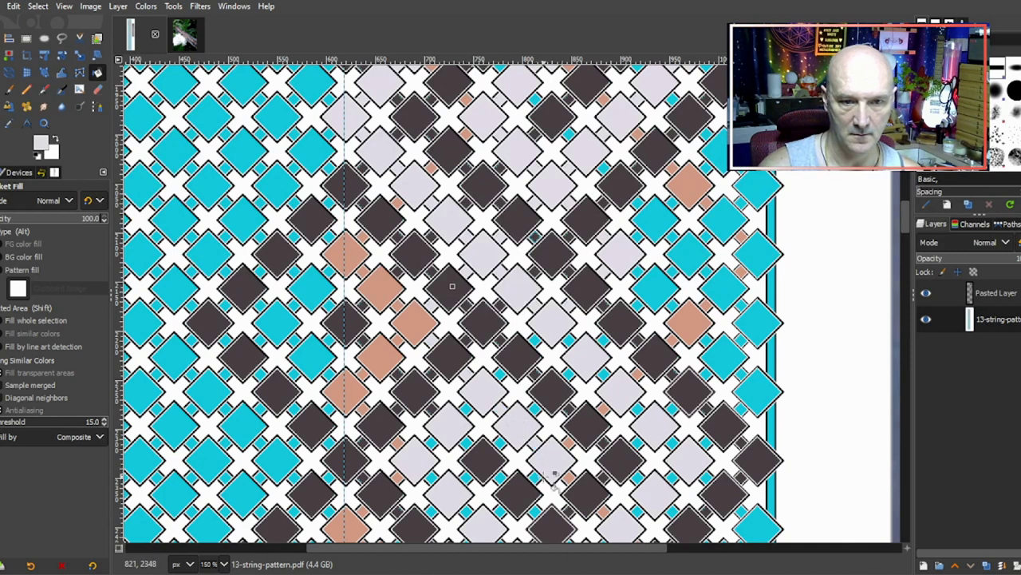
scroll(557, 367, "down", 3)
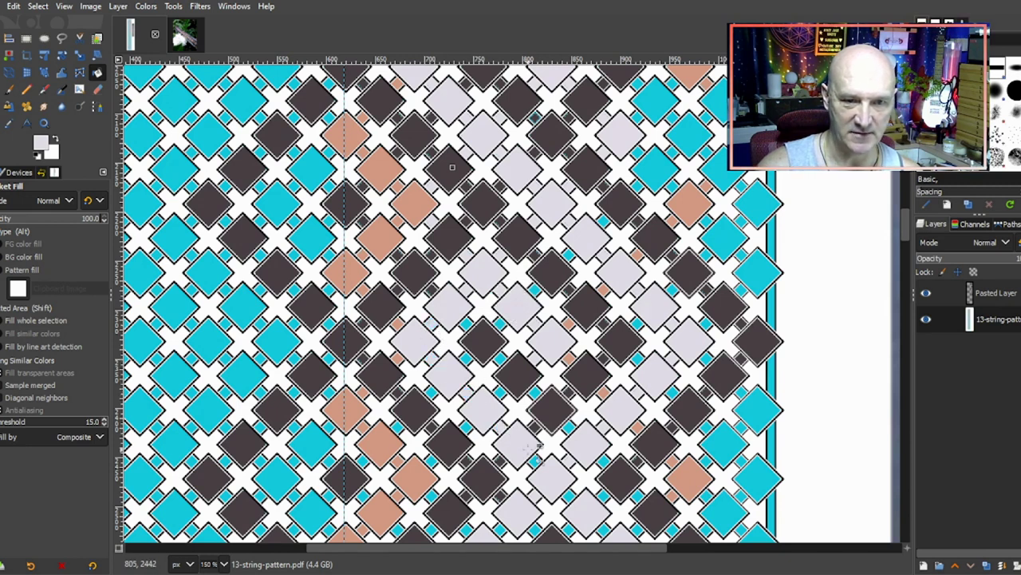
scroll(577, 380, "down", 3)
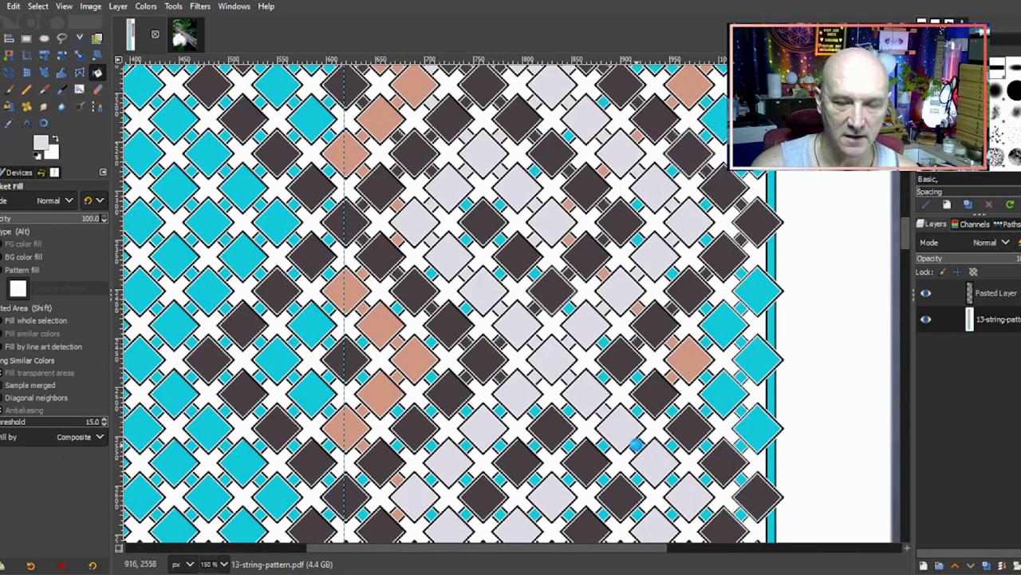
Step: Fill the small squares linking neighbouring lilac diamonds and the turquoise diamond around vertical ruler 2800 with lilac, working between rulers 2550 and 3000
scroll(679, 483, "down", 3)
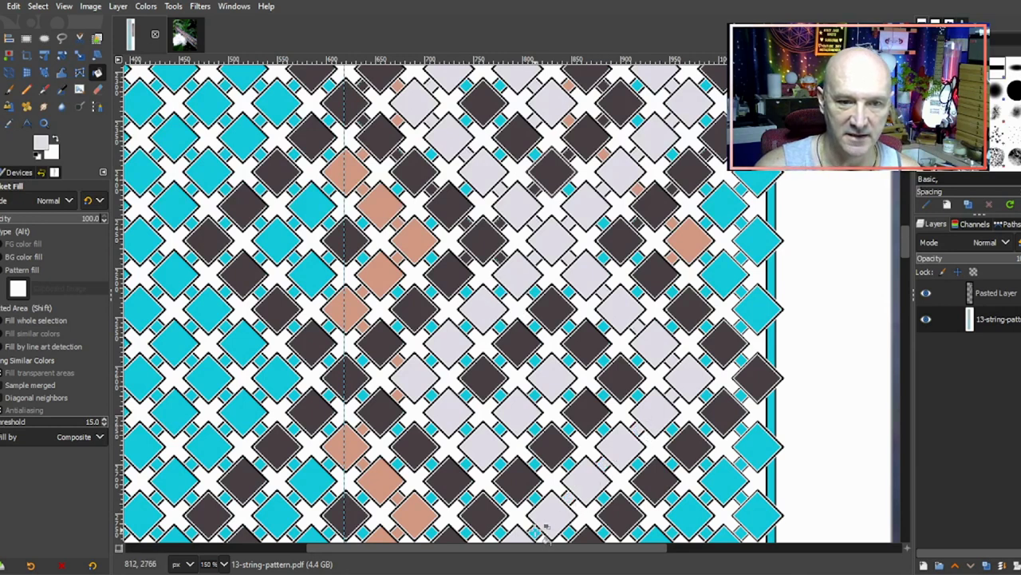
scroll(559, 456, "up", 2)
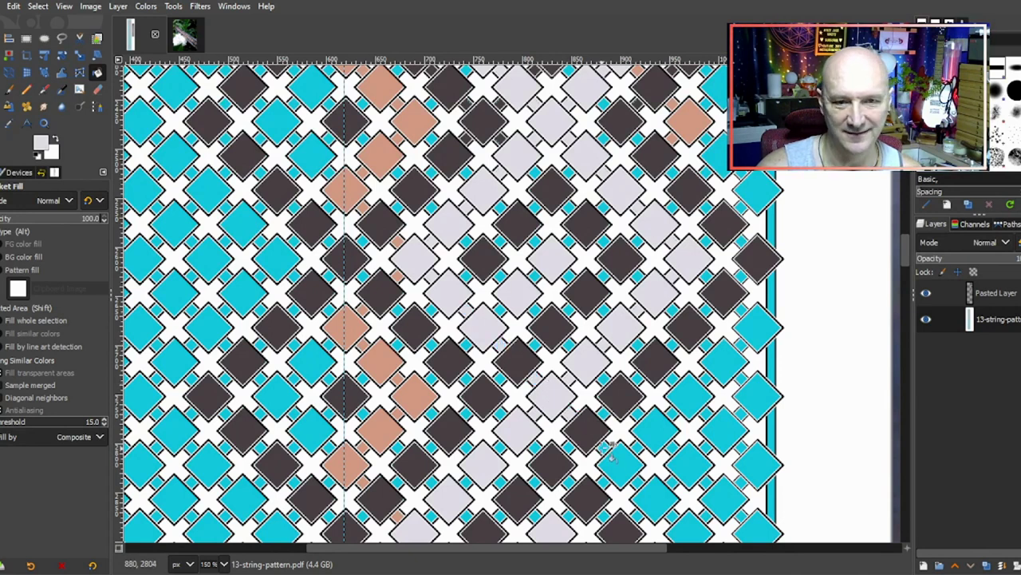
scroll(619, 471, "down", 3)
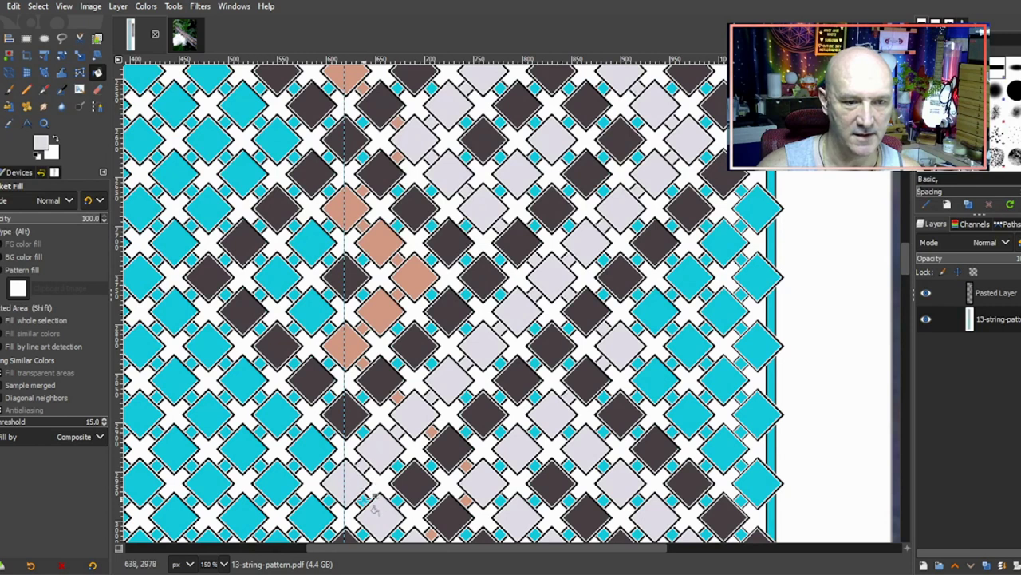
scroll(427, 416, "up", 1)
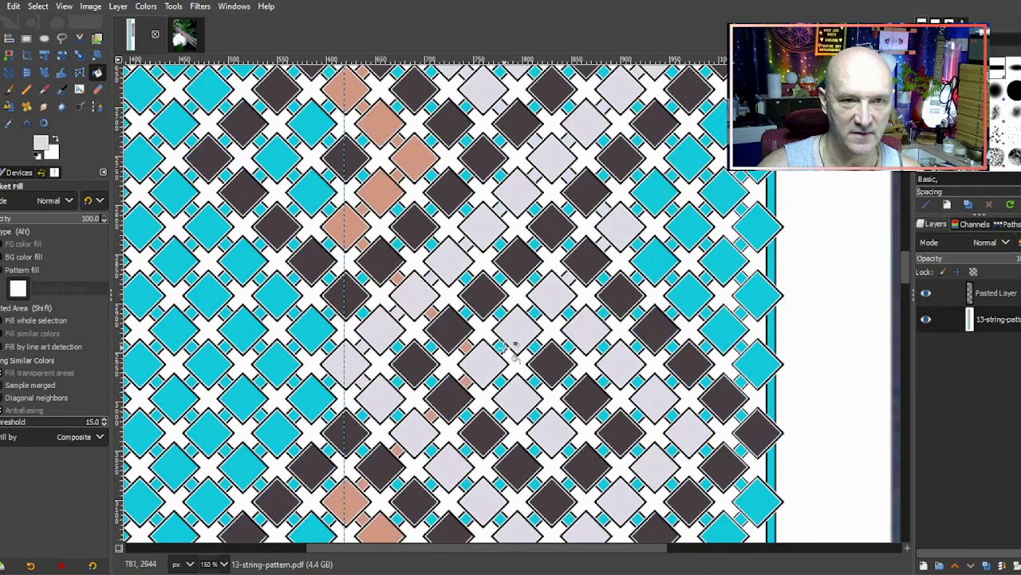
scroll(513, 353, "down", 1)
scroll(513, 349, "down", 3)
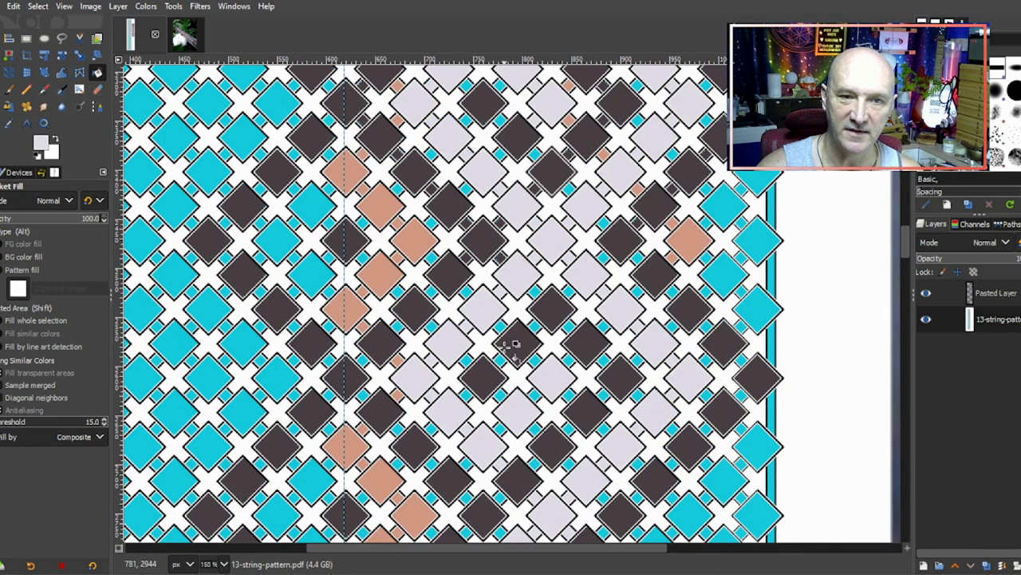
Step: Continue filling the small squares between neighbouring lilac diamonds around vertical rulers 2500 to 2950 with lilac, undoing one misplaced fill
scroll(563, 380, "up", 7)
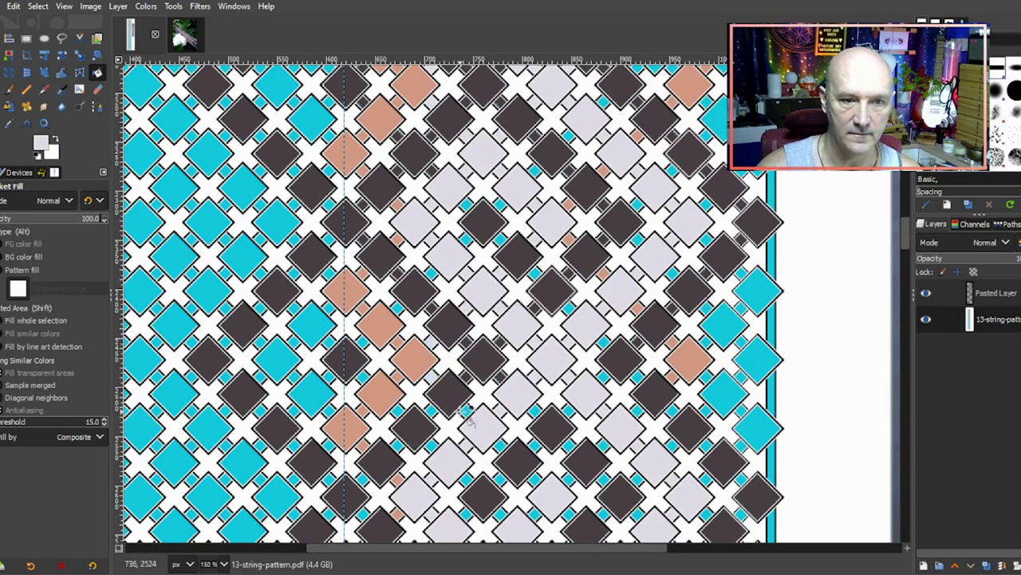
scroll(499, 391, "down", 7)
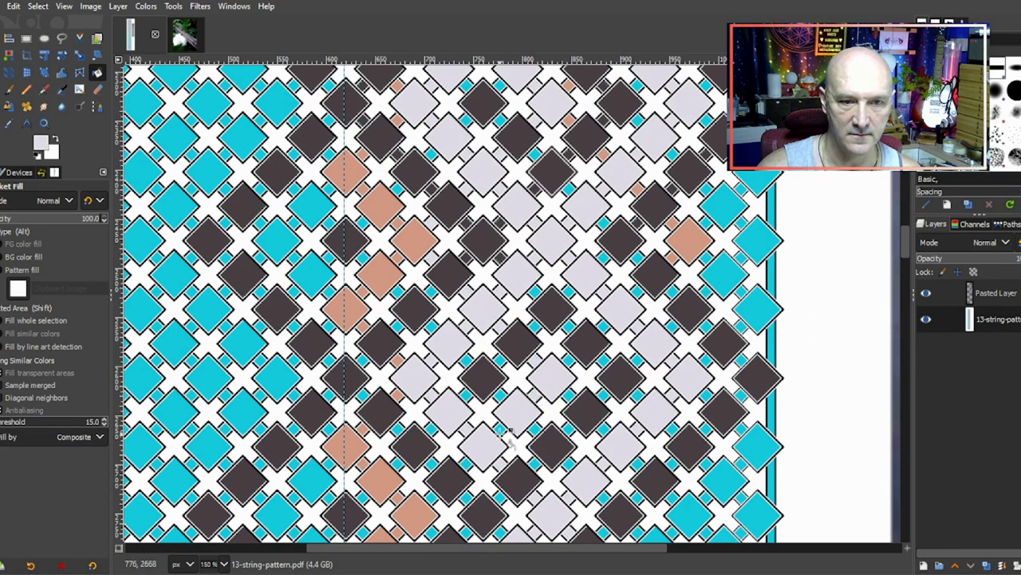
scroll(479, 399, "down", 7)
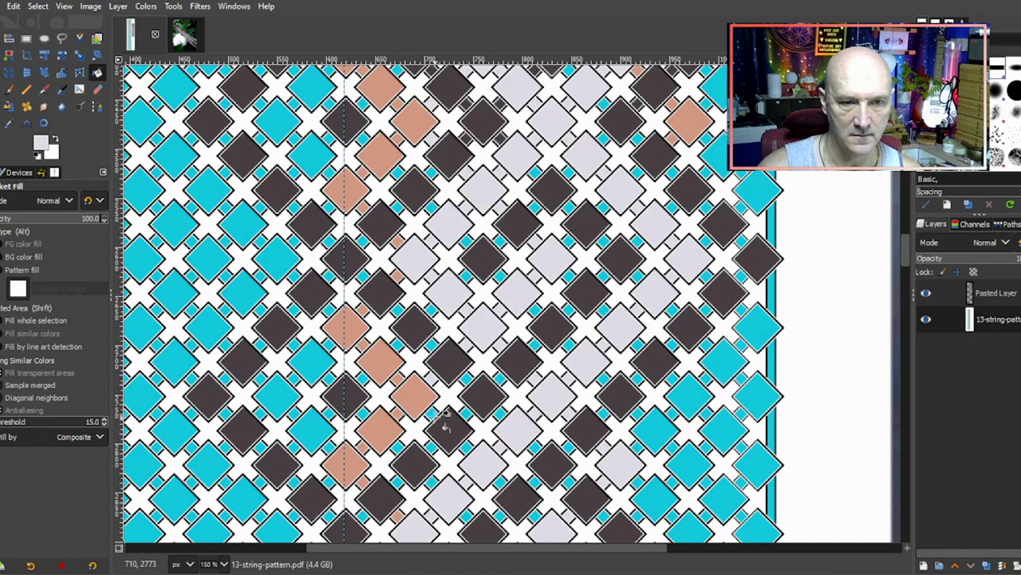
scroll(474, 431, "down", 7)
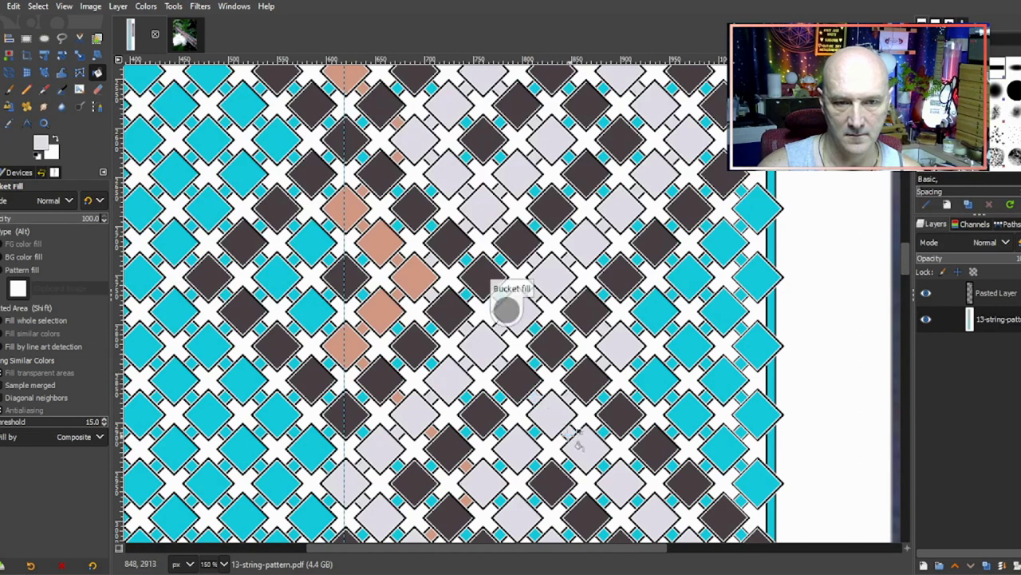
left_click(527, 444)
key("ctrl+z")
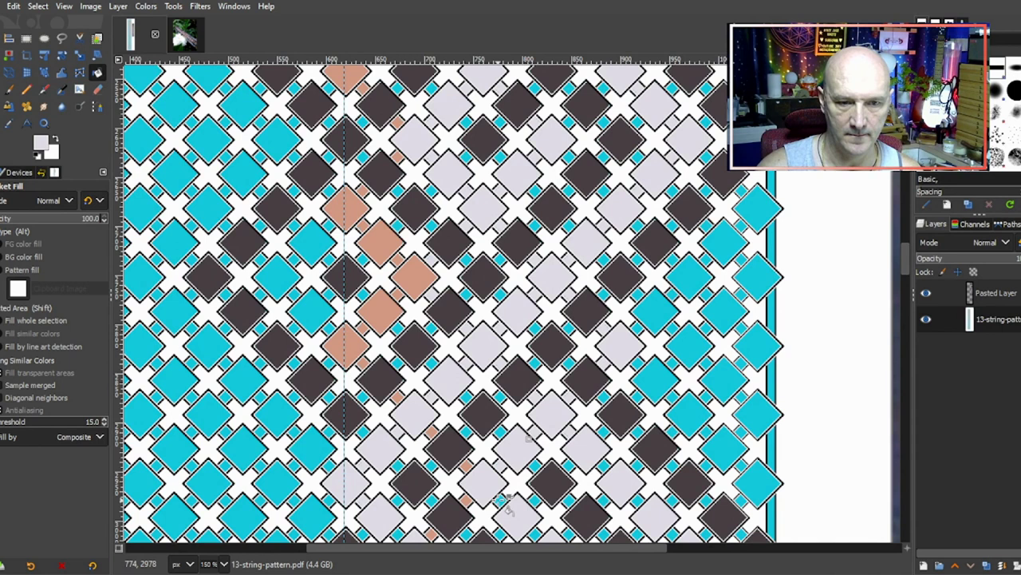
Step: Fill the small squares linking the lilac diamonds around vertical rulers 2950 to 3300 with lilac
scroll(580, 382, "down", 3)
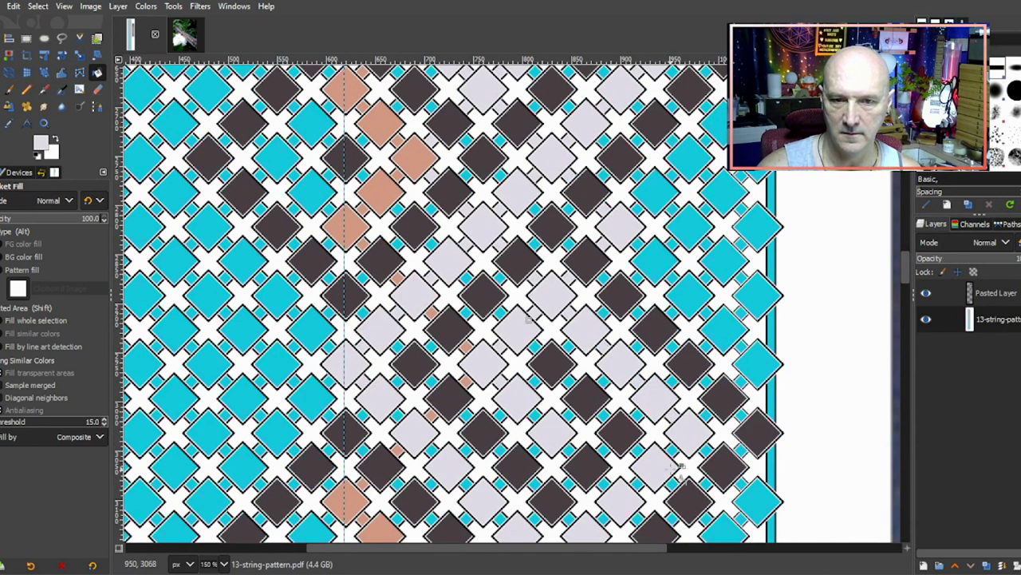
scroll(621, 366, "up", 1)
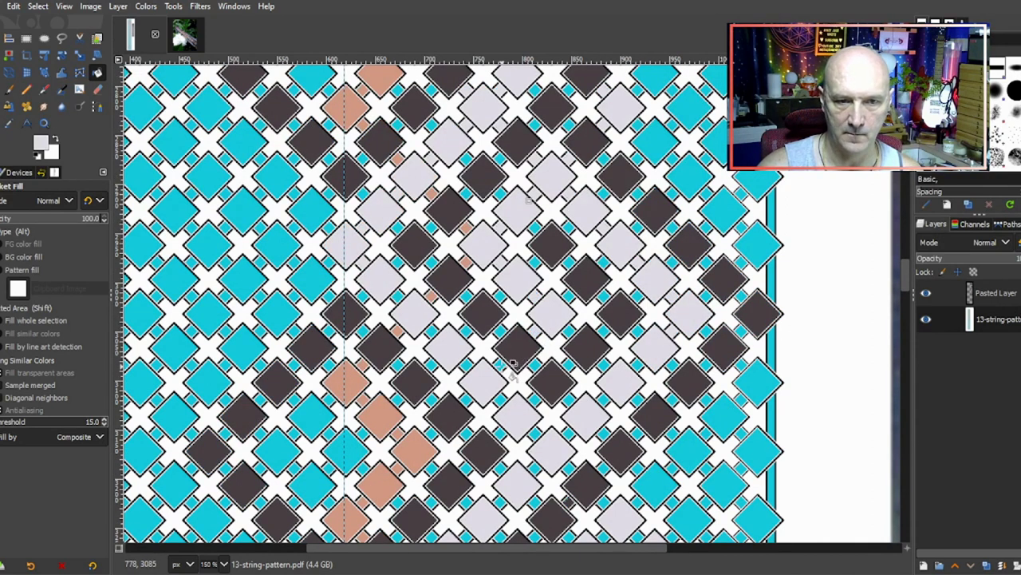
scroll(490, 397, "down", 3)
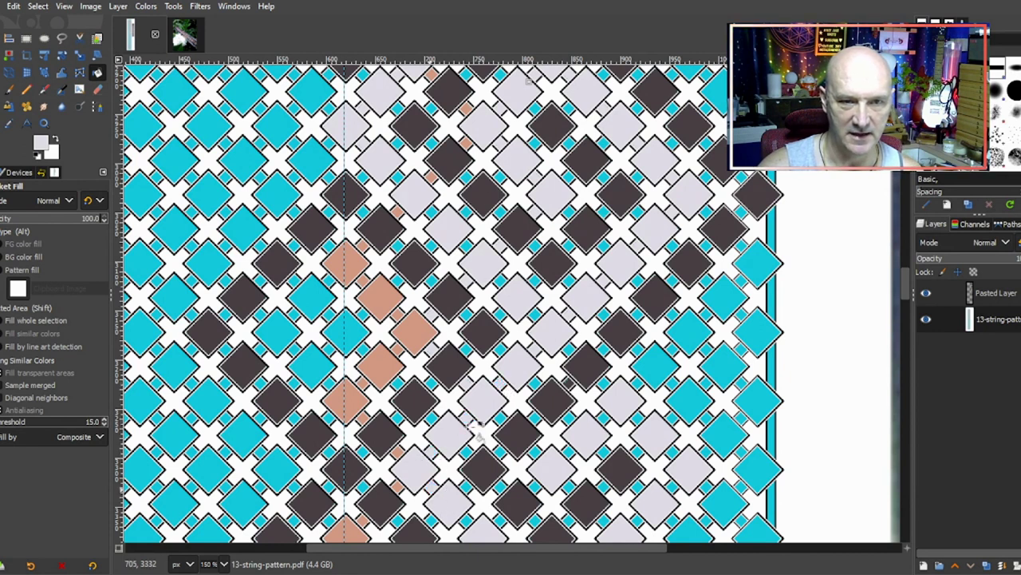
scroll(503, 235, "up", 5)
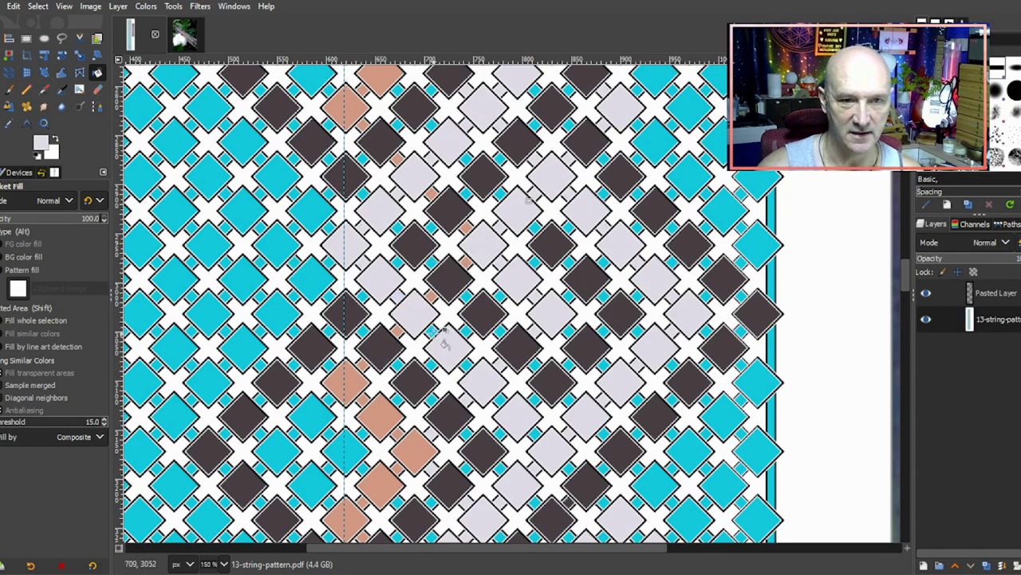
scroll(530, 304, "down", 3)
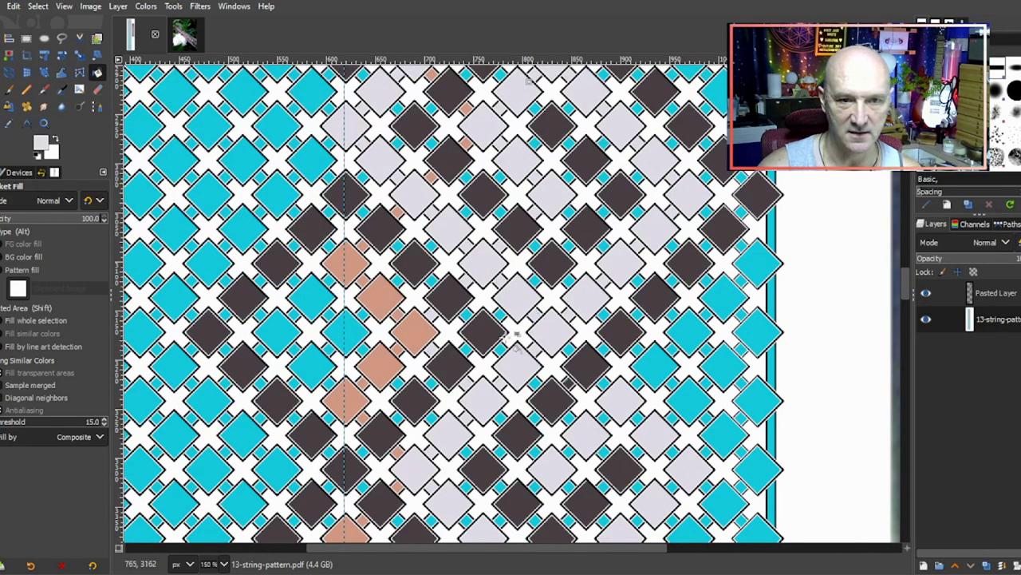
Step: Fill the remaining small squares linking the lilac diamonds with lilac, down to the horizontal guide near vertical ruler 3450
scroll(689, 337, "up", 5)
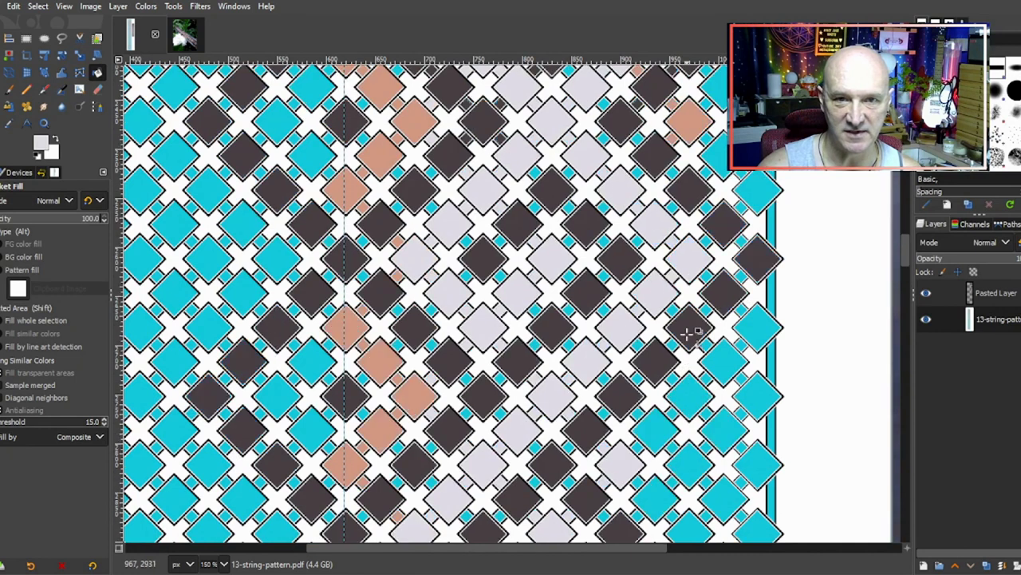
scroll(721, 226, "down", 6)
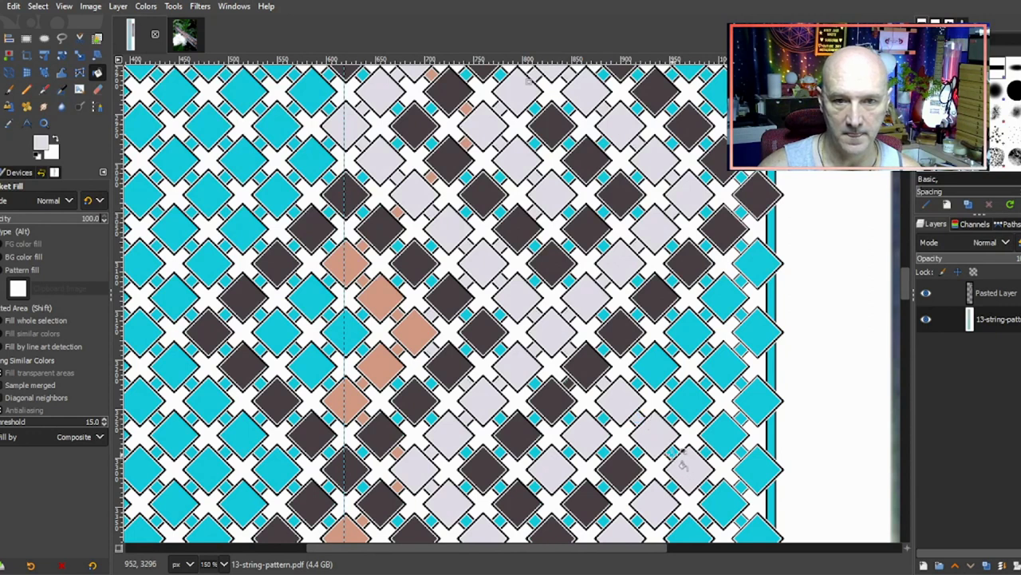
scroll(704, 348, "down", 2)
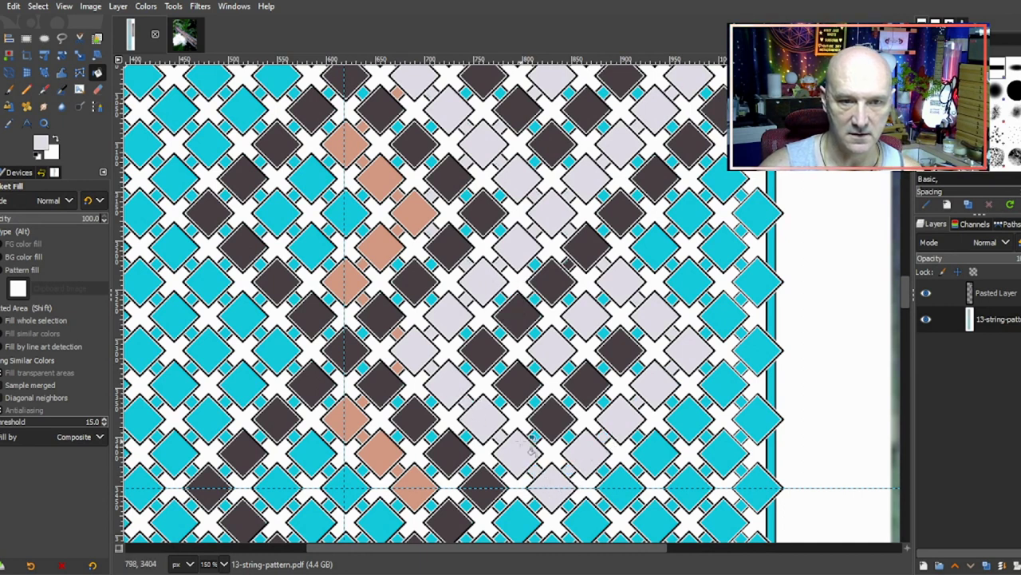
scroll(535, 442, "down", 1)
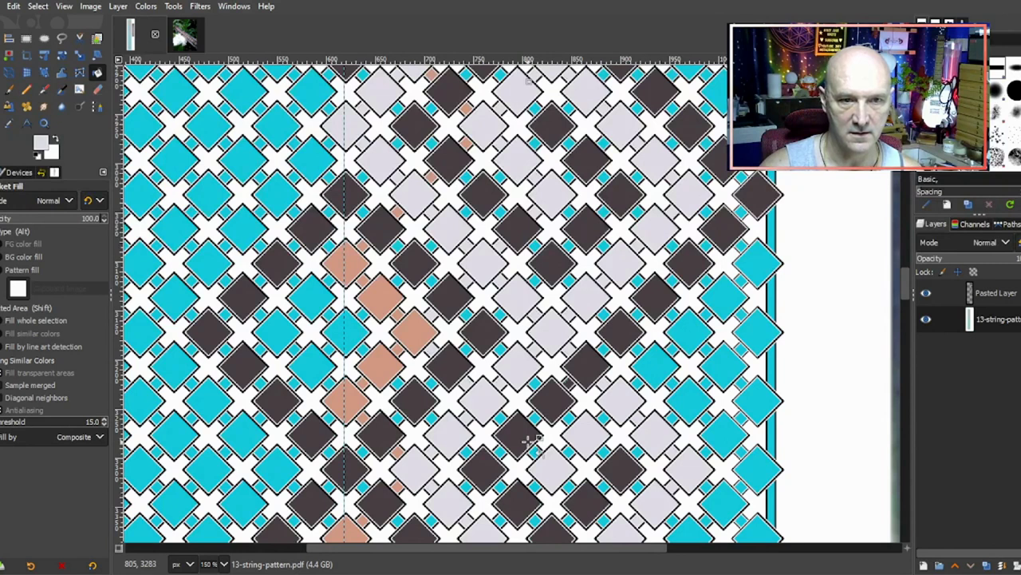
Step: Pick the salmon from a diamond and fill the small squares beside the right-hand lilac motifs and the turquoise diamonds around vertical rulers 2750, 2900 and 3150
scroll(615, 437, "up", 3)
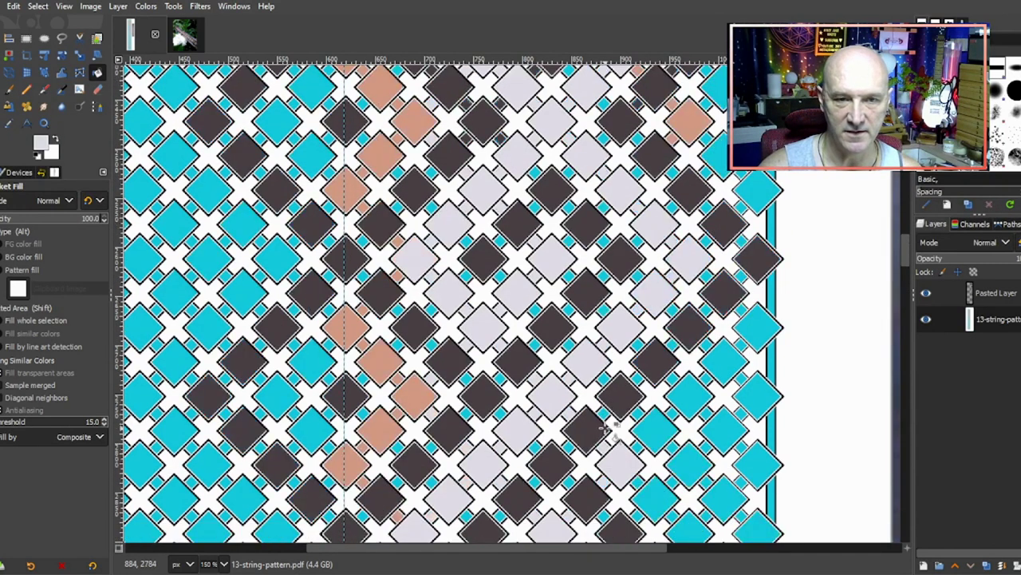
left_click(691, 123, "ctrl")
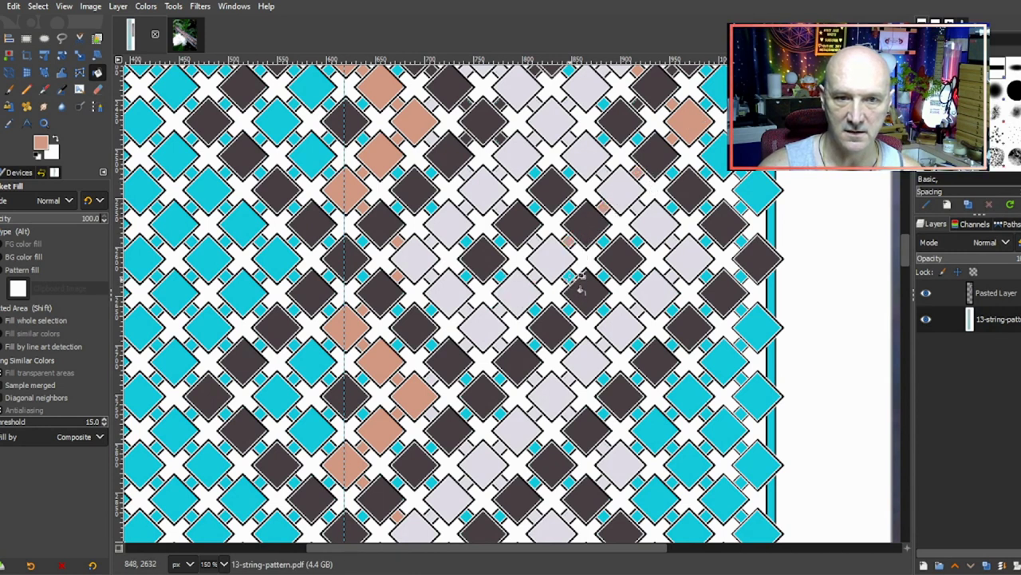
left_click(686, 393)
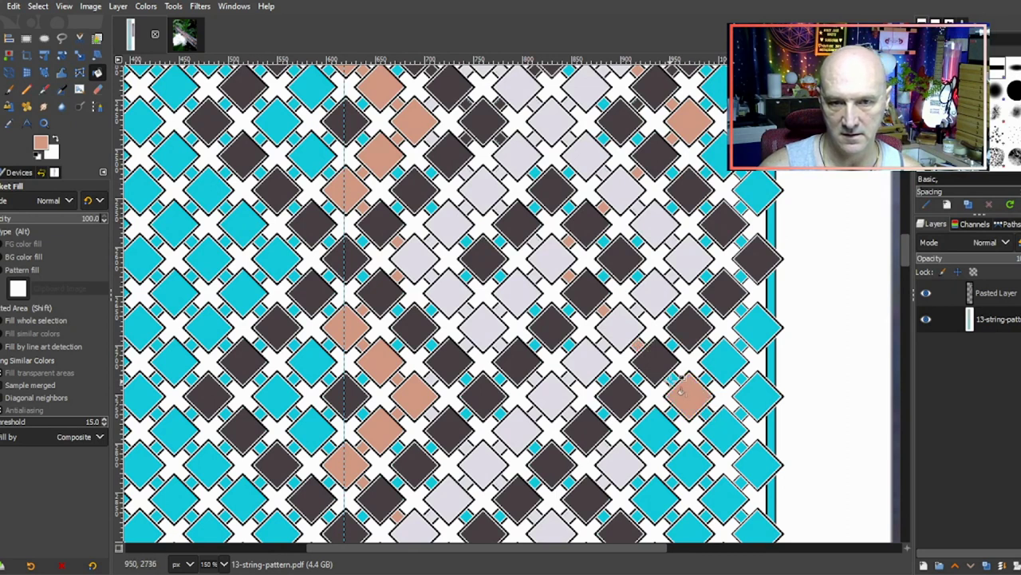
scroll(706, 363, "down", 3)
left_click(691, 406)
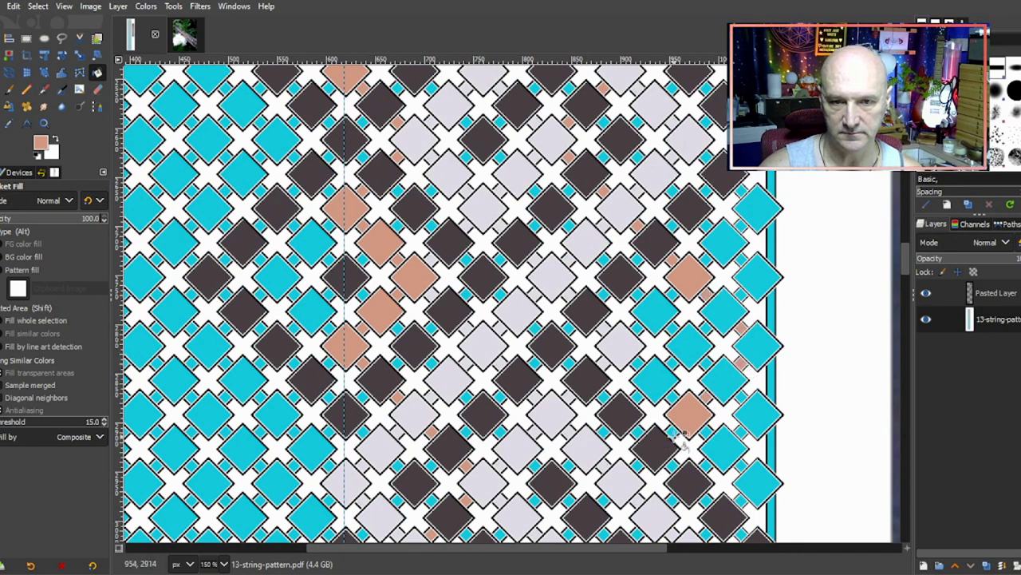
scroll(669, 341, "down", 4)
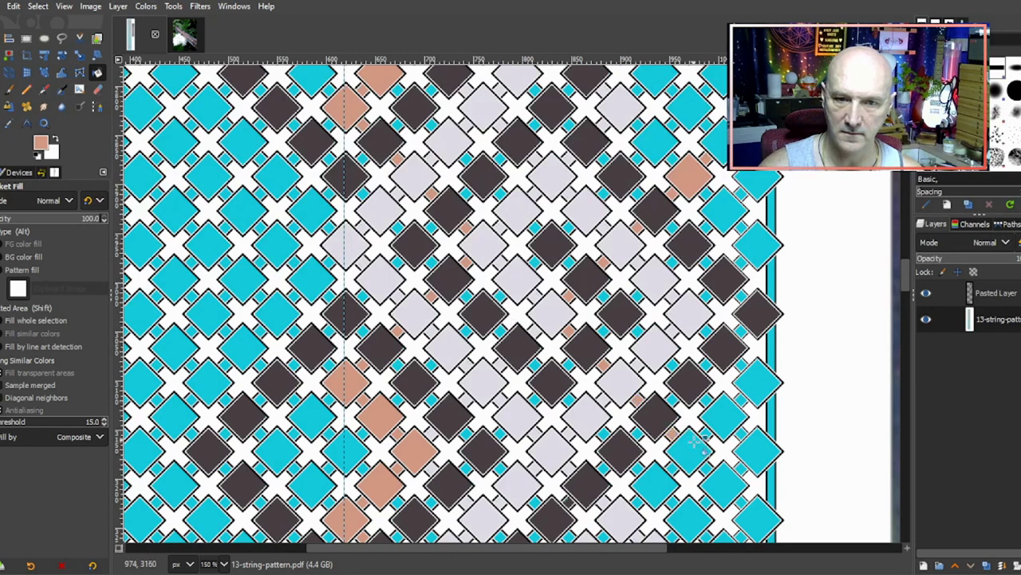
scroll(711, 351, "down", 4)
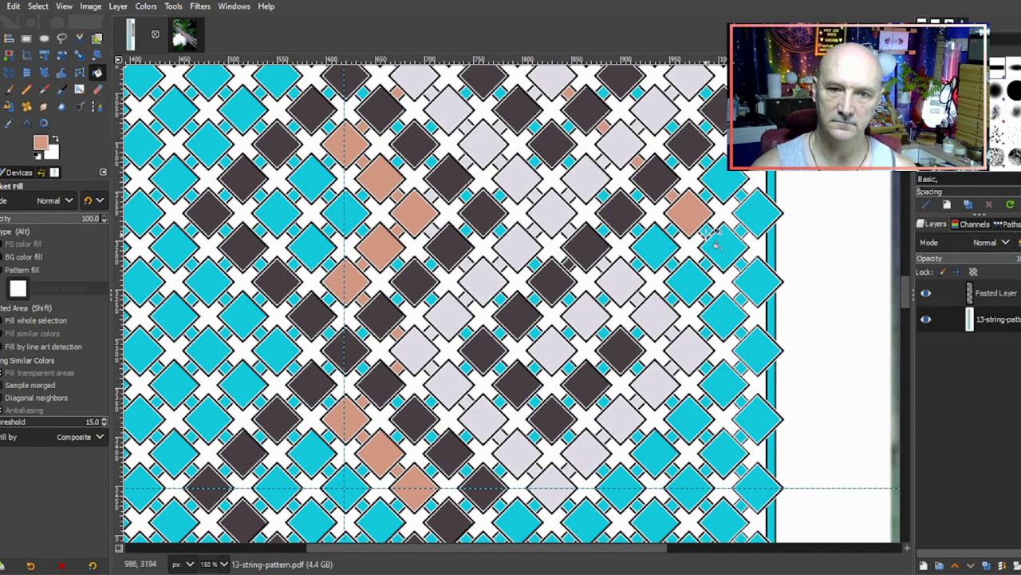
Step: Pick the dark brown from a diamond and fill the turquoise diamonds zigzagging around the right-hand lilac motif, from vertical ruler 3200 to 3450
left_click(629, 212, "ctrl")
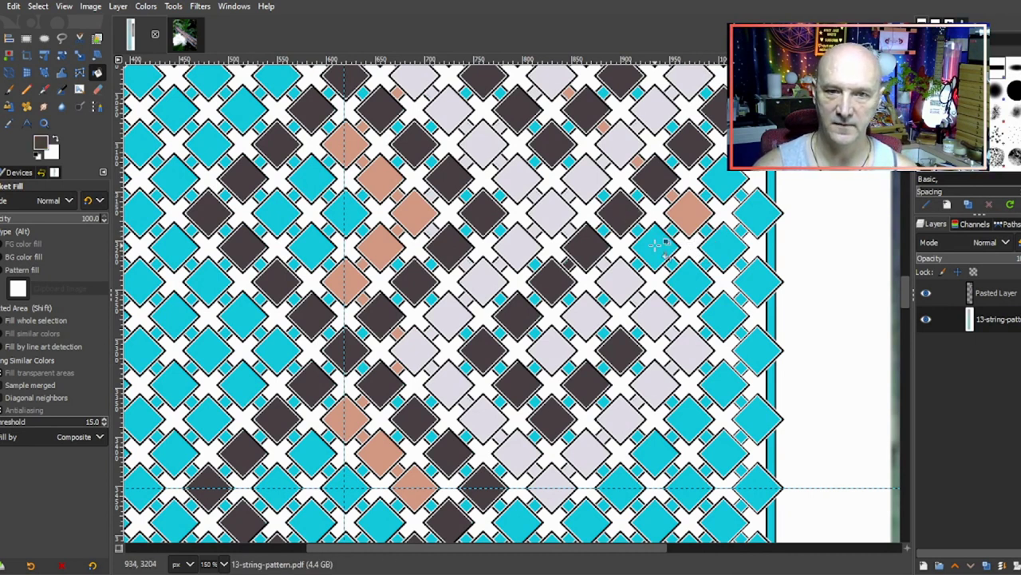
left_click(689, 283)
left_click(724, 314)
left_click(757, 350)
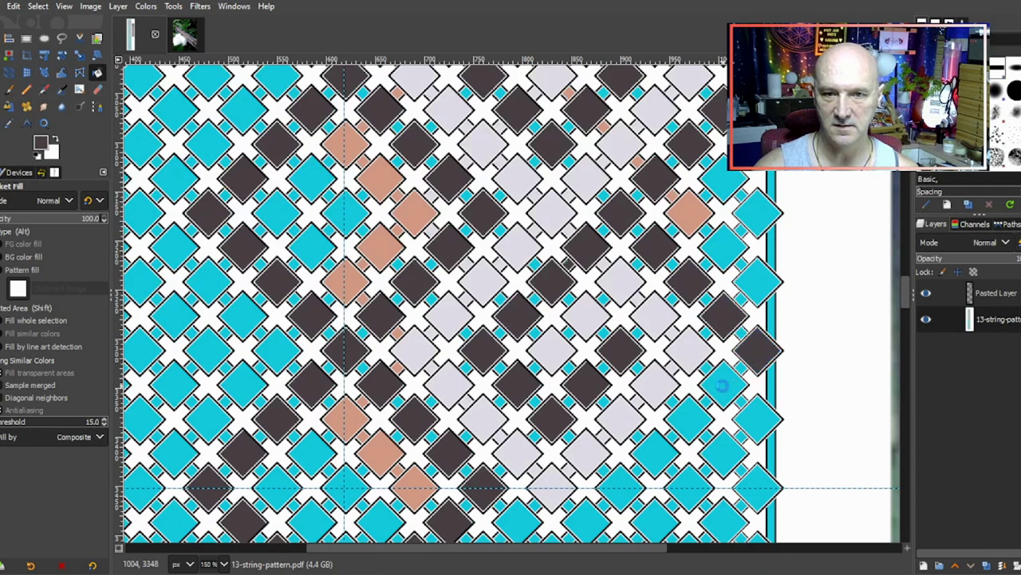
left_click(723, 383)
left_click(691, 415)
left_click(655, 453)
left_click(619, 486)
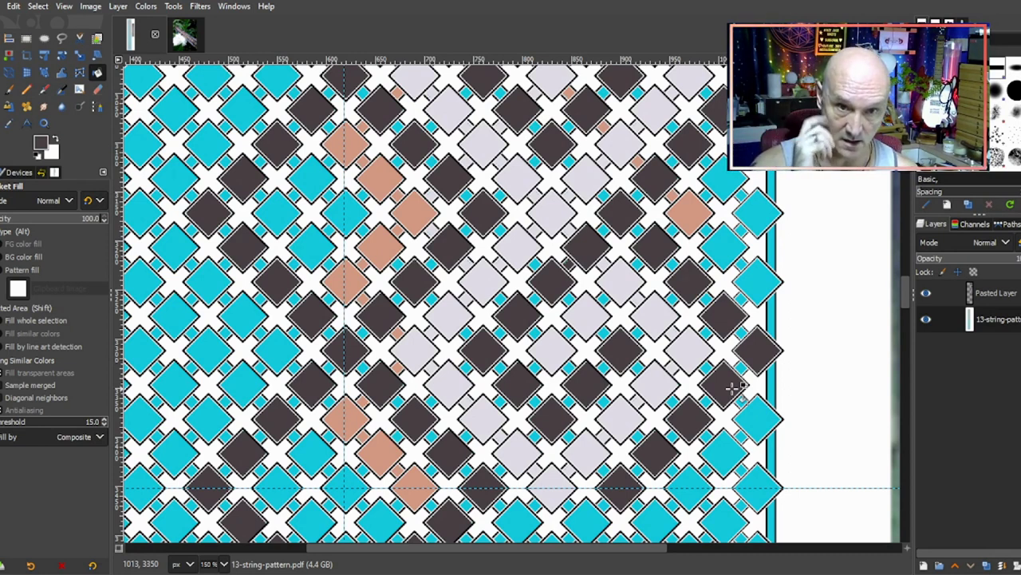
Step: Pick the salmon and fill the small squares beside the lowest right-hand lilac motif and the turquoise diamond around vertical ruler 3400
left_click(496, 146, "ctrl")
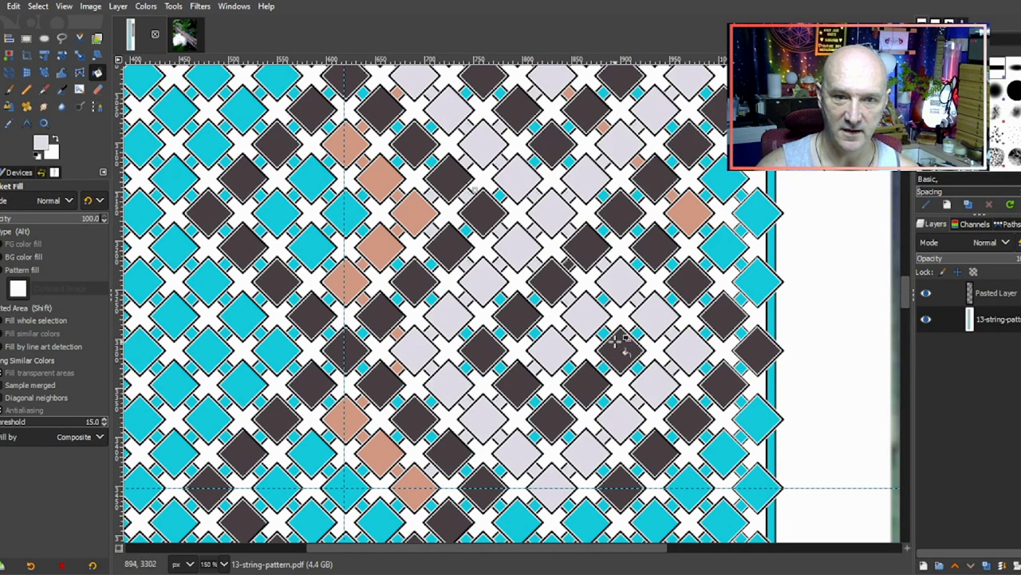
left_click(688, 212, "ctrl")
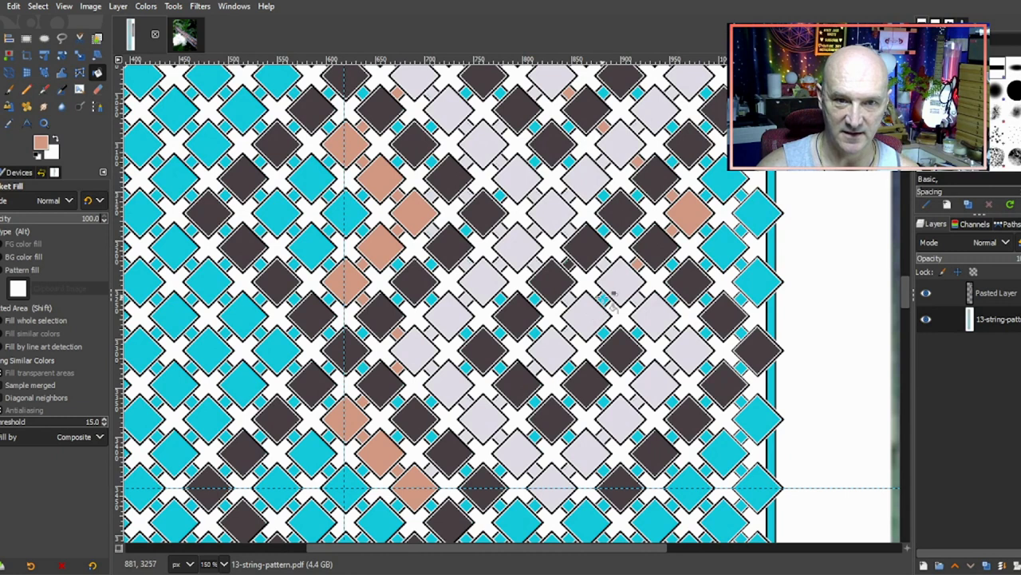
left_click(638, 367)
left_click(672, 402)
left_click(707, 436)
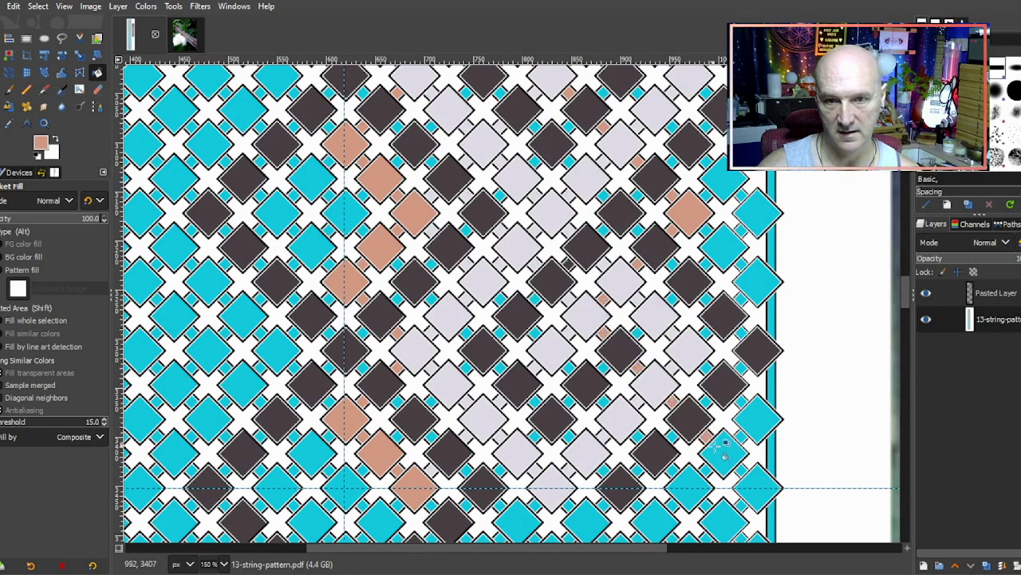
left_click(718, 455)
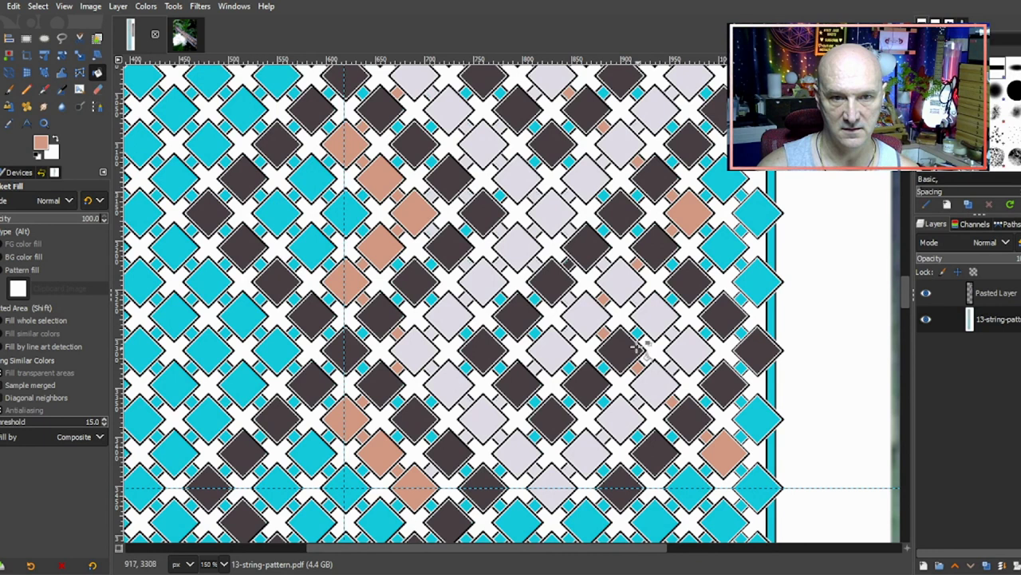
scroll(587, 259, "up", 5)
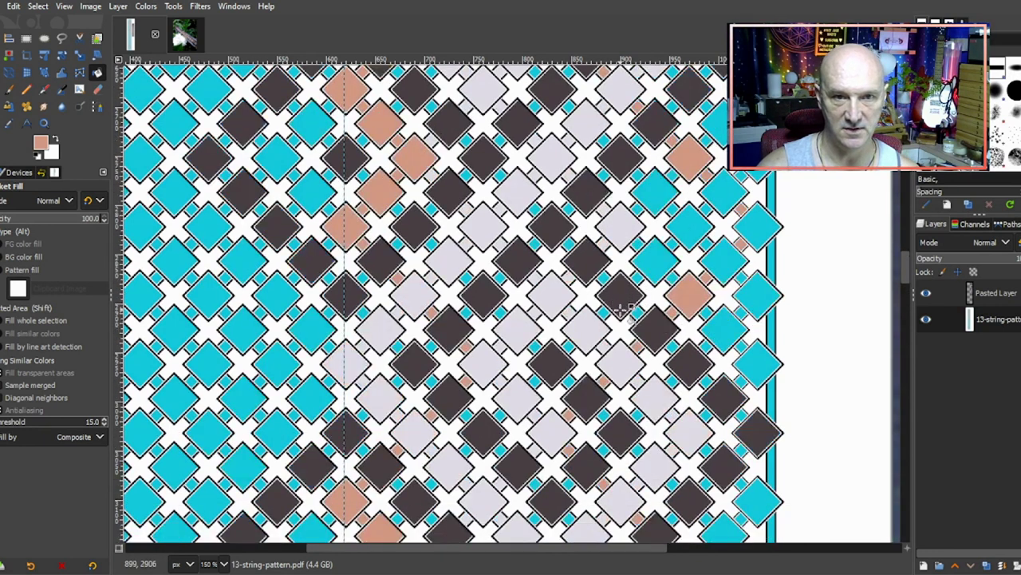
scroll(628, 315, "up", 6)
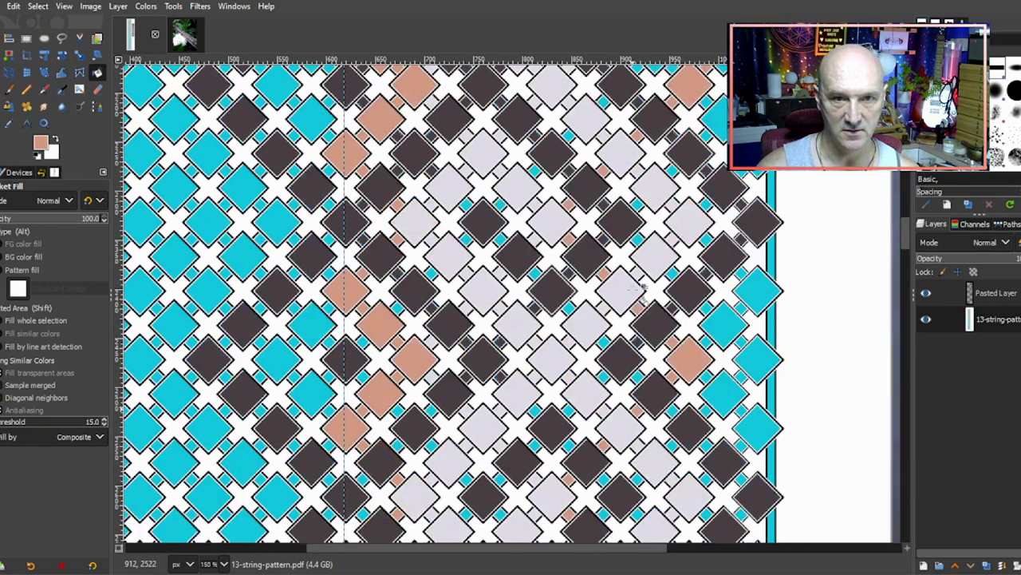
scroll(638, 293, "up", 5)
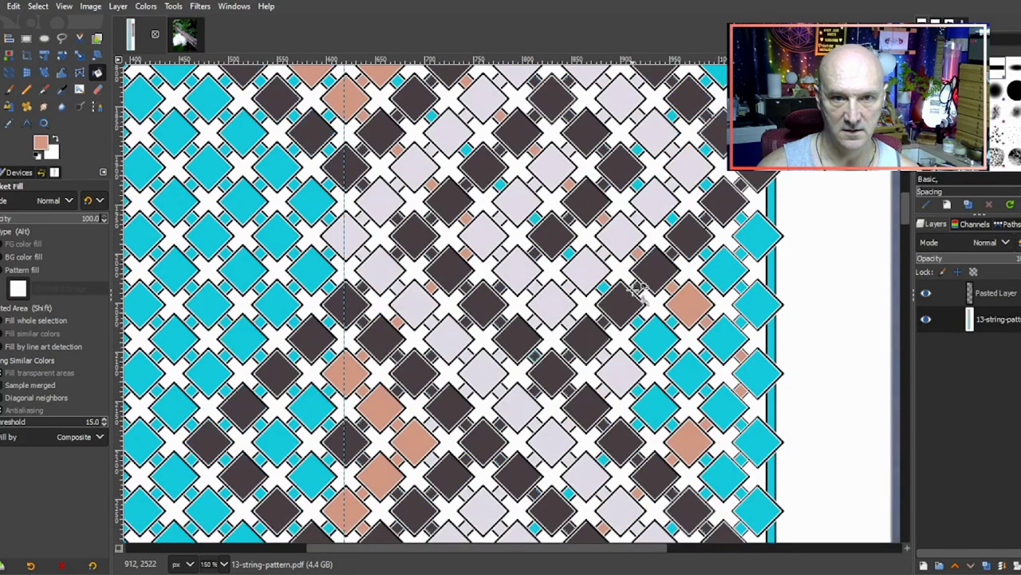
Step: Pick the dark brown from a diamond and fill the right-hand turquoise diamonds zigzagging beside the lilac diamond, from vertical ruler 2100 to 2150
scroll(638, 291, "up", 3)
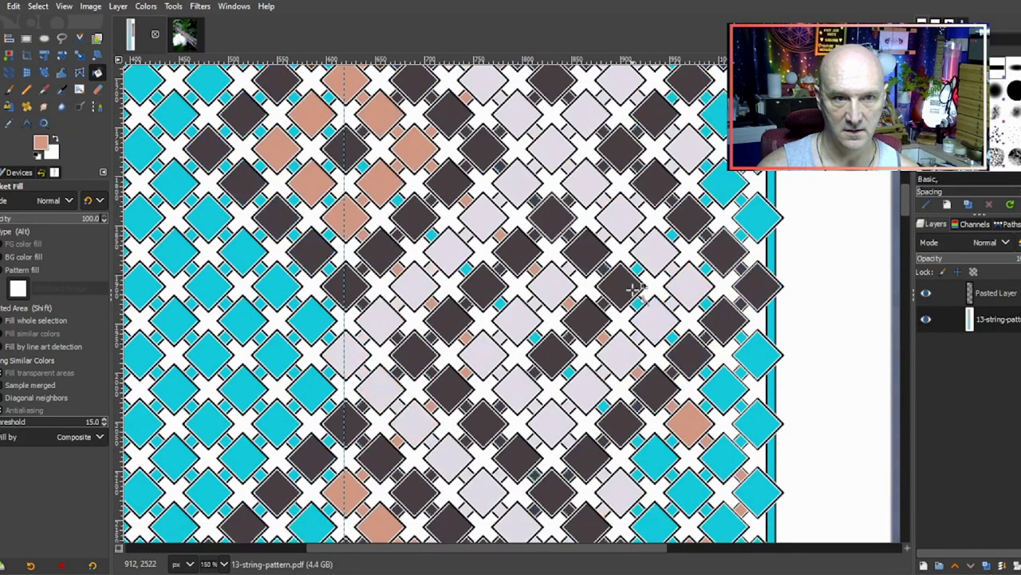
left_click(347, 144, "ctrl")
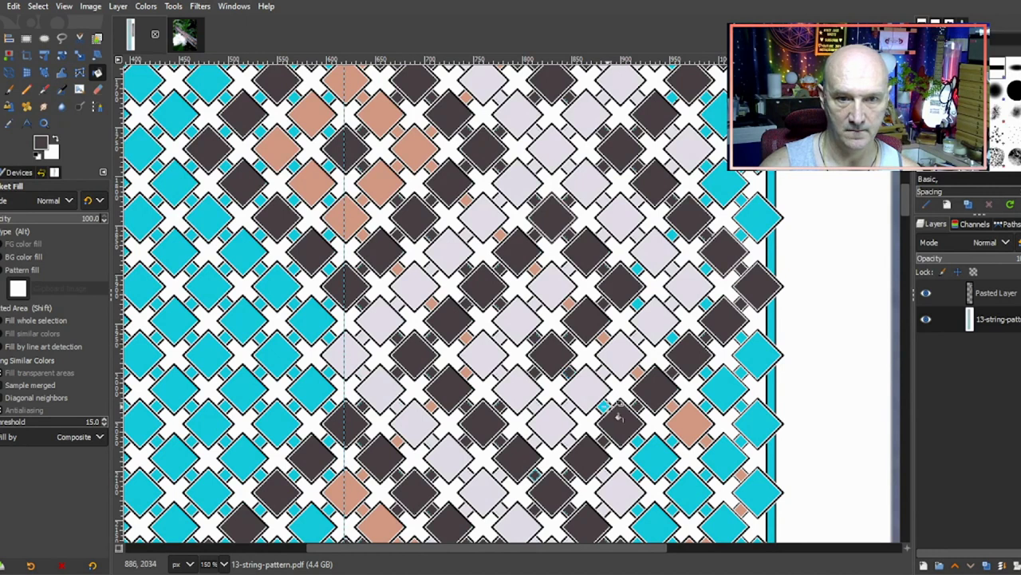
scroll(679, 403, "down", 3)
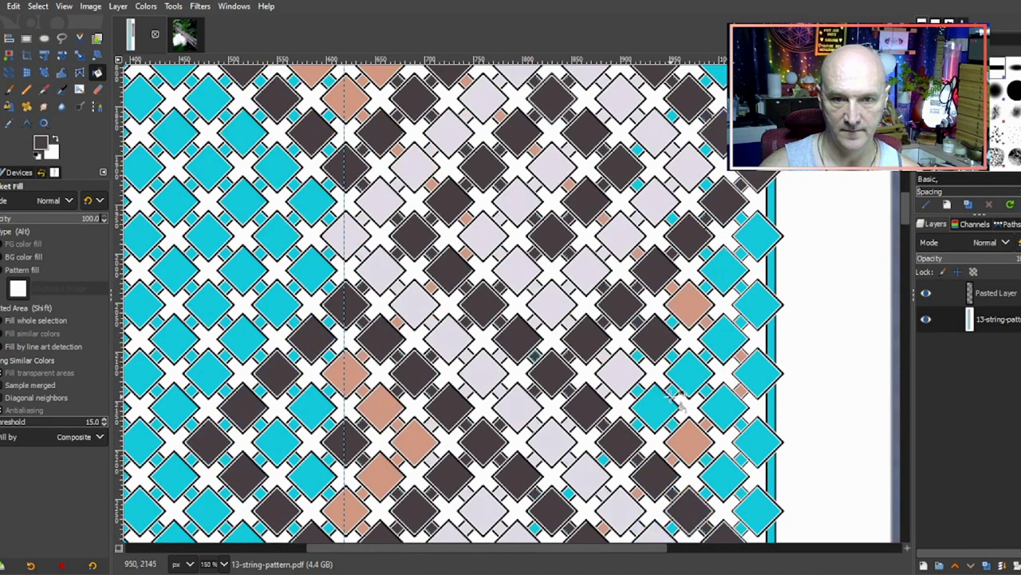
left_click(685, 364)
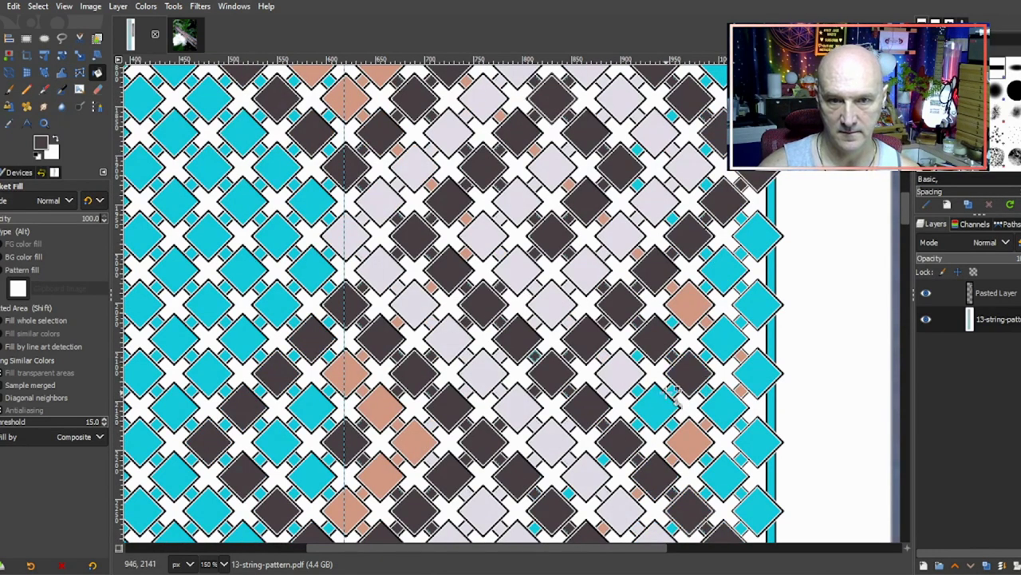
left_click(645, 417)
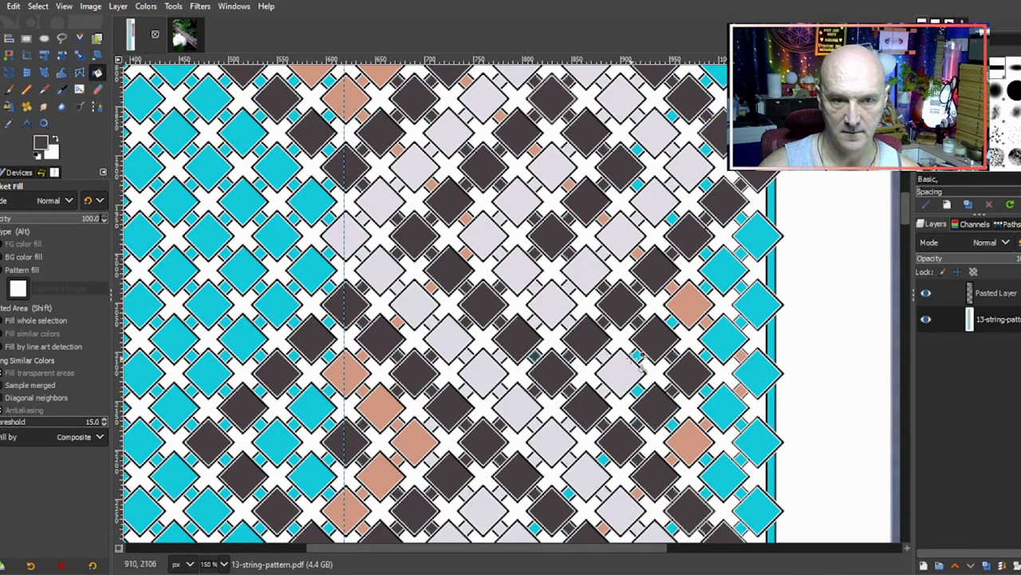
Step: Fill the small turquoise squares linking the dark brown diamonds with dark brown, from vertical ruler 2150 down to about 2900
scroll(643, 367, "down", 3)
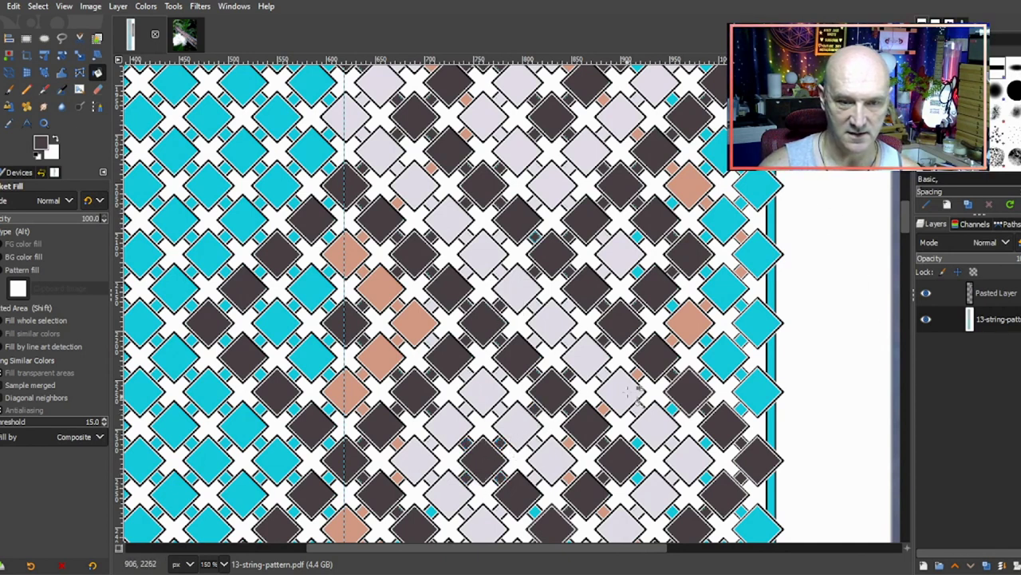
scroll(467, 447, "down", 3)
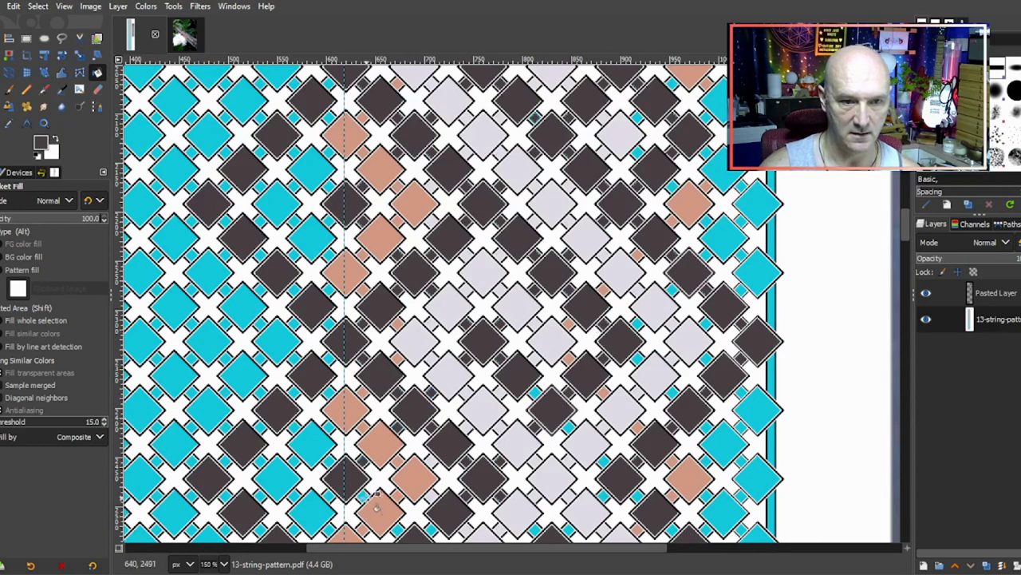
scroll(546, 339, "down", 3)
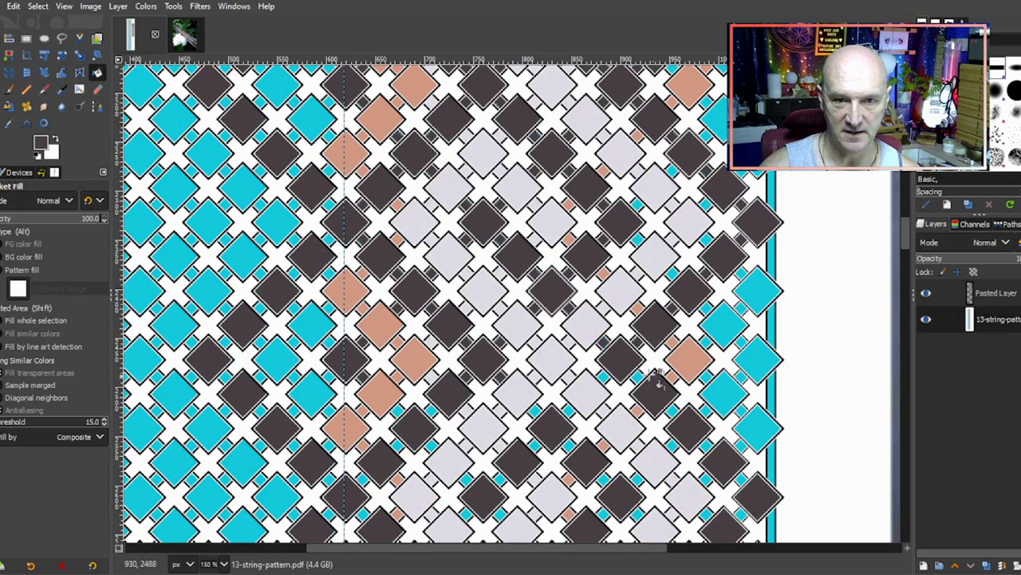
scroll(638, 310, "down", 3)
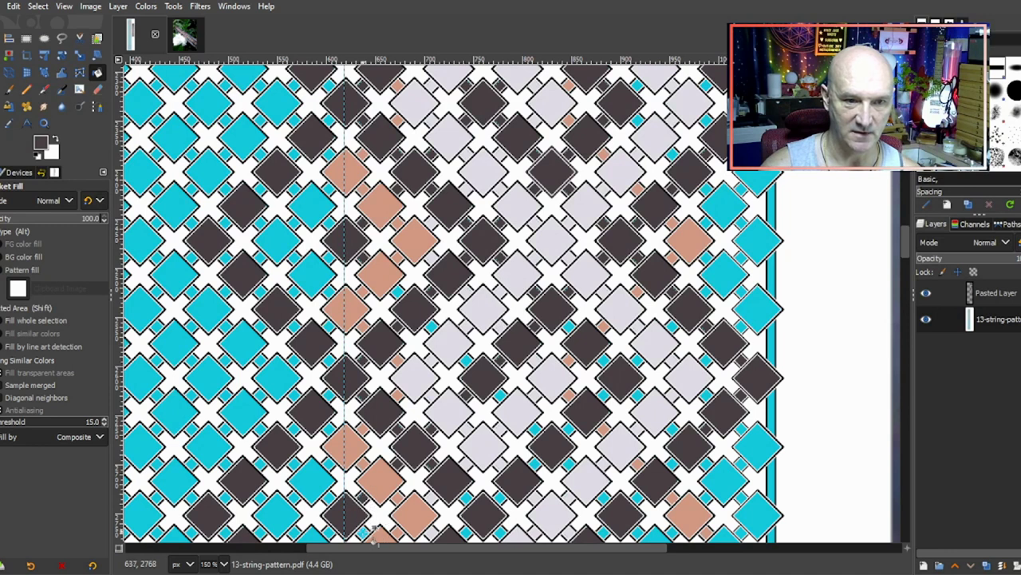
scroll(403, 451, "down", 3)
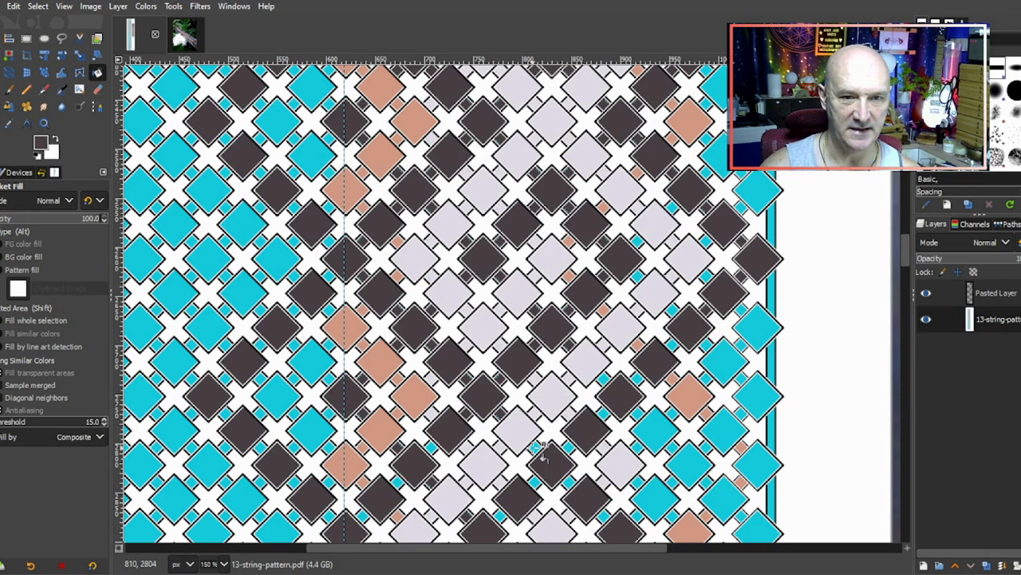
scroll(544, 389, "down", 3)
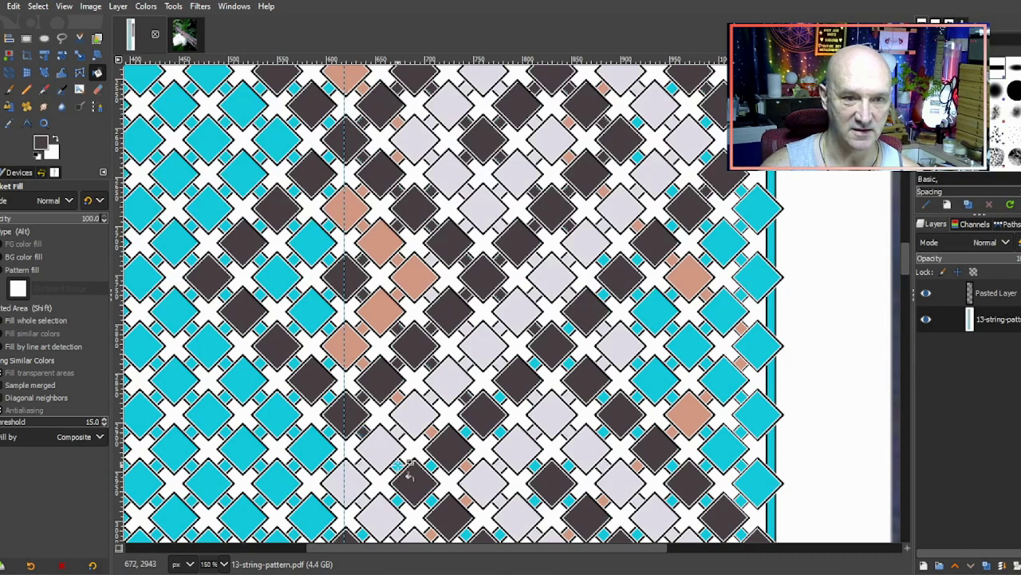
left_click(649, 275)
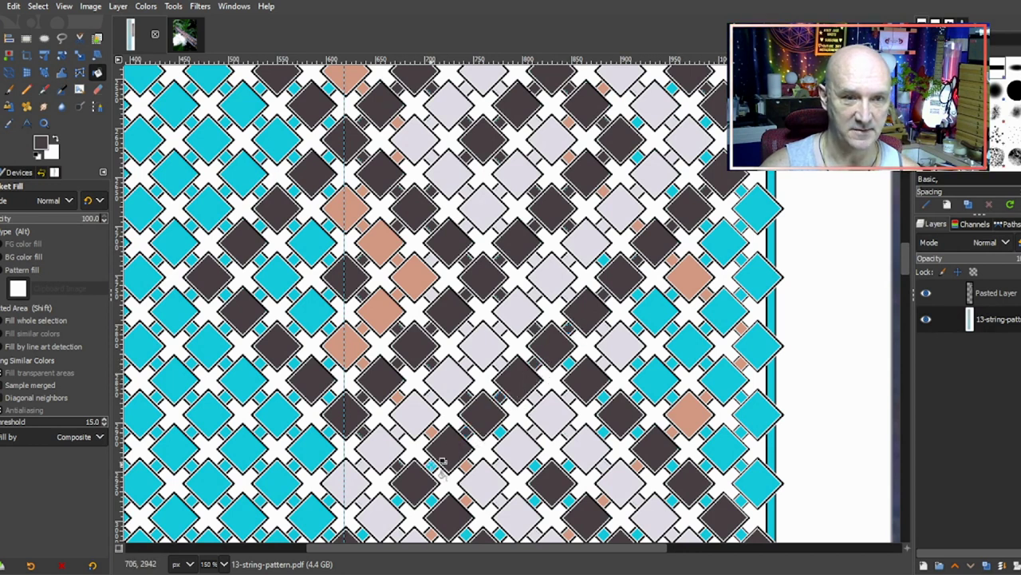
Step: Continue filling the small squares between dark brown diamonds with dark brown, from vertical ruler 2950 down towards the horizontal guide near 3450
scroll(415, 447, "down", 3)
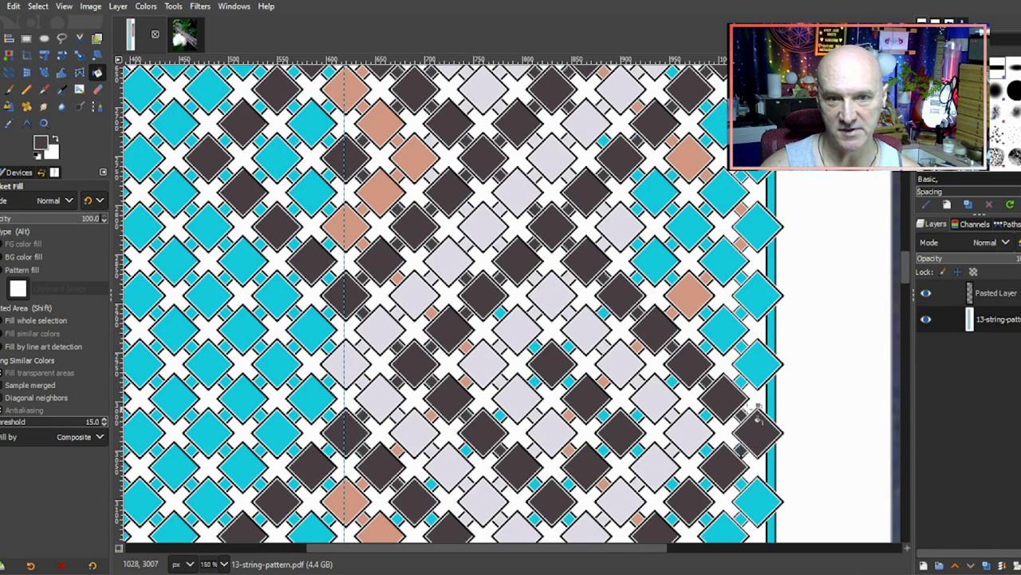
scroll(758, 419, "down", 3)
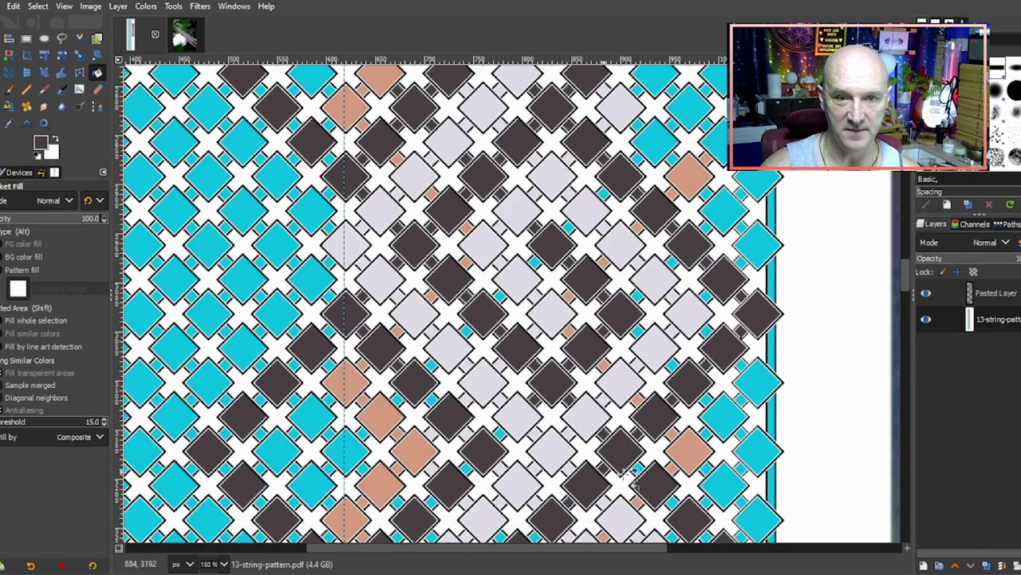
scroll(658, 446, "down", 2)
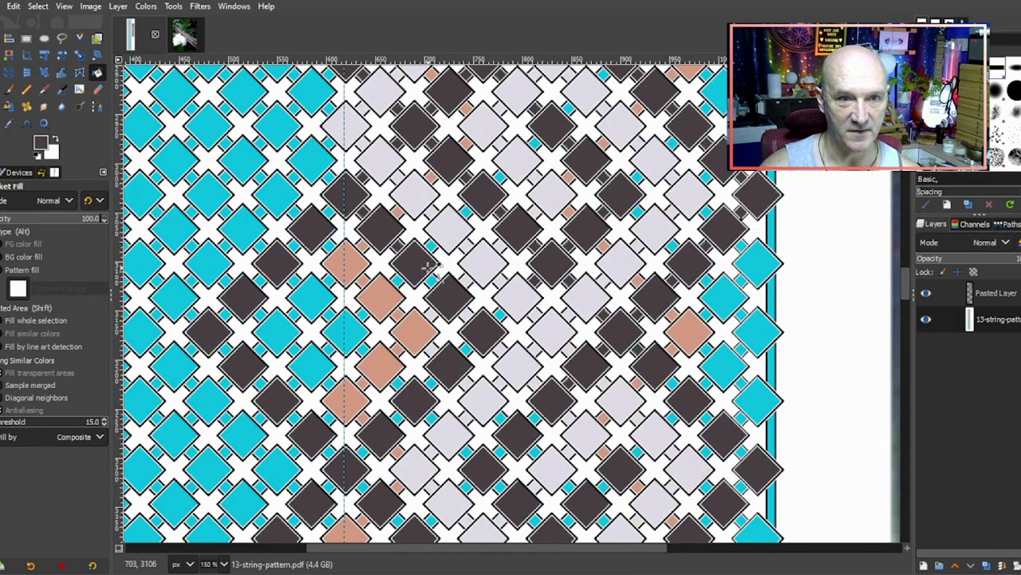
left_click(479, 327)
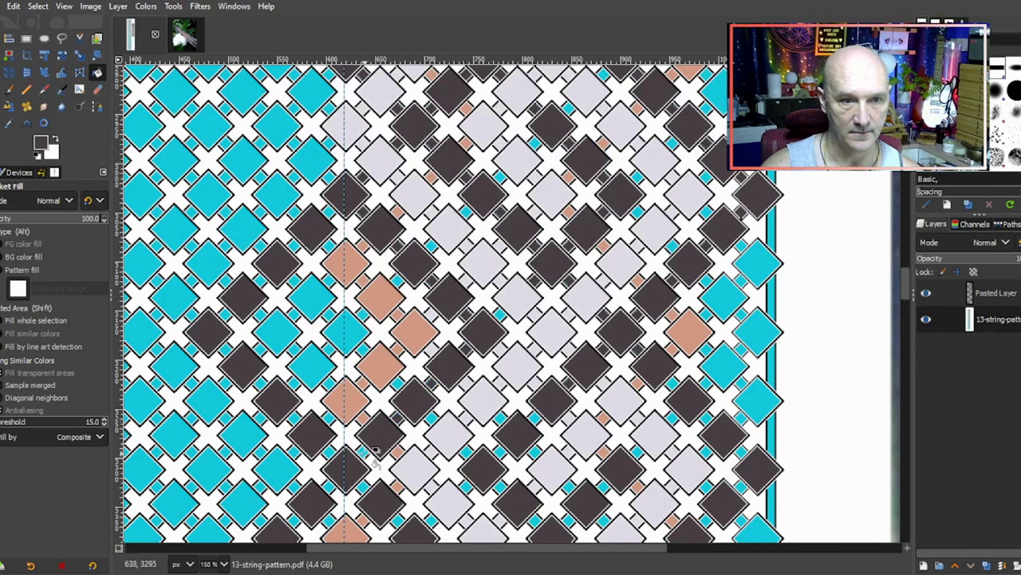
scroll(413, 393, "down", 3)
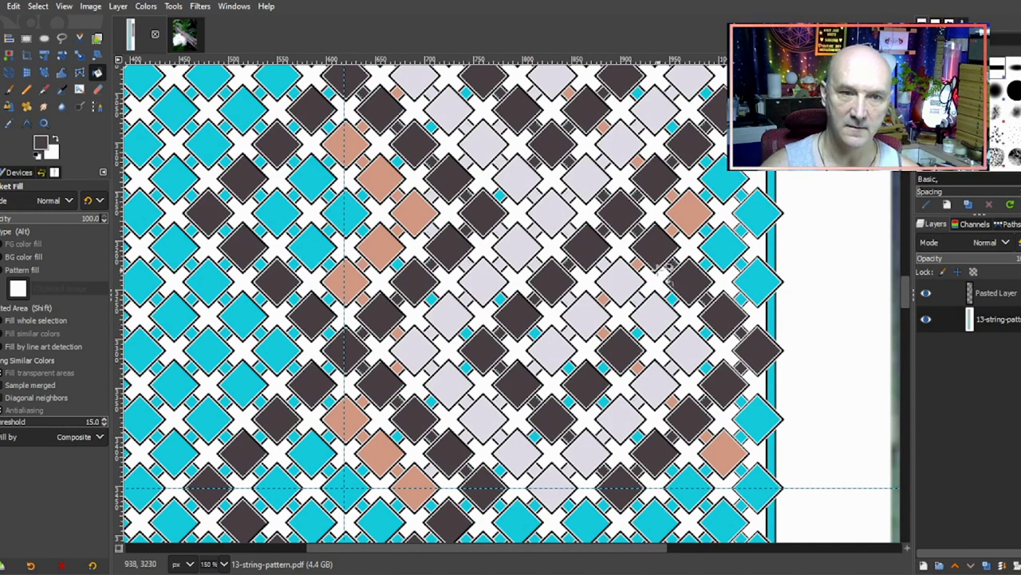
Step: Refill the right-hand salmon diamond near vertical ruler 3400 with turquoise and colour the turquoise diamond below it on the horizontal guide lilac
key("ctrl")
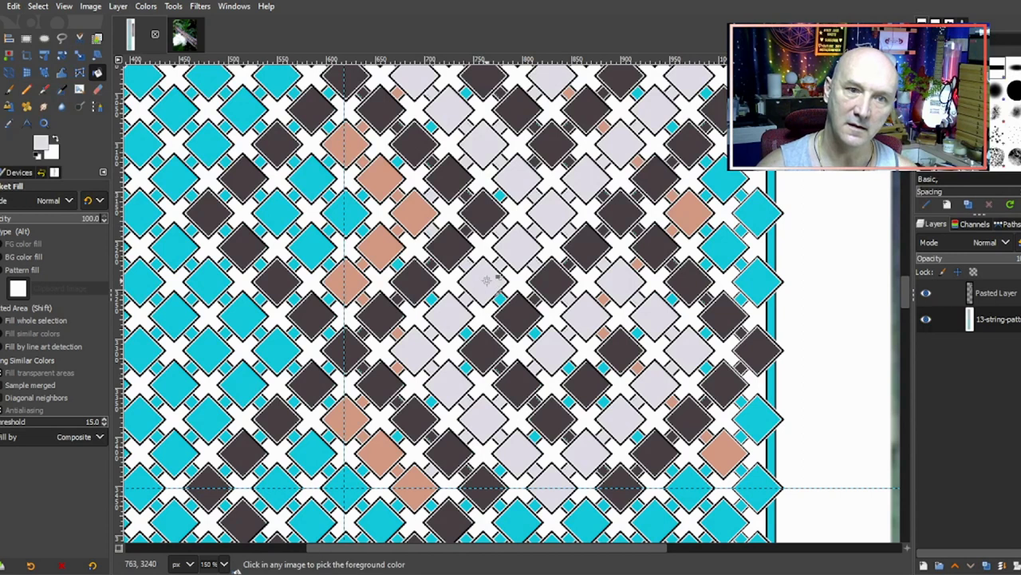
left_click(509, 308)
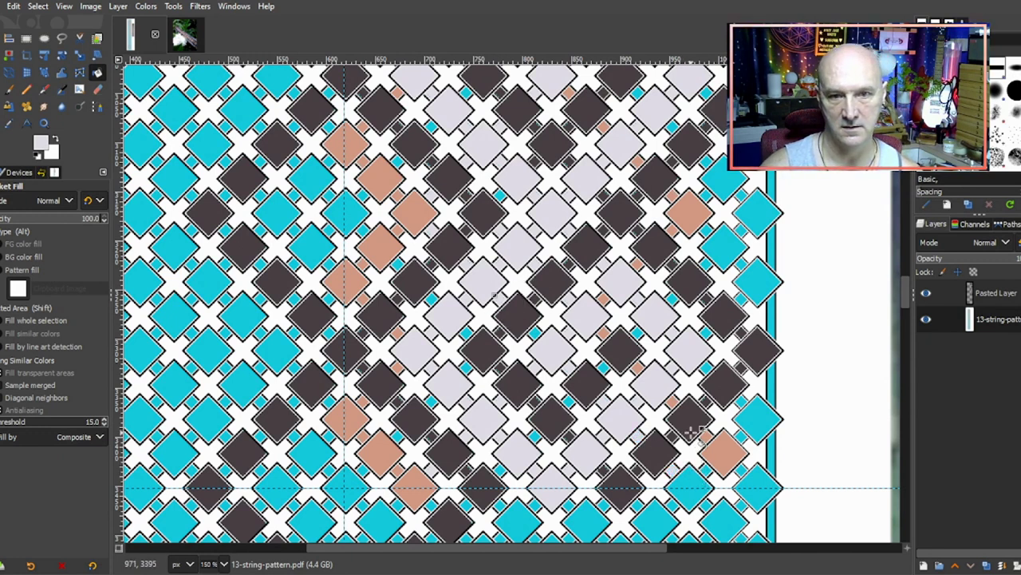
left_click(756, 421, "ctrl")
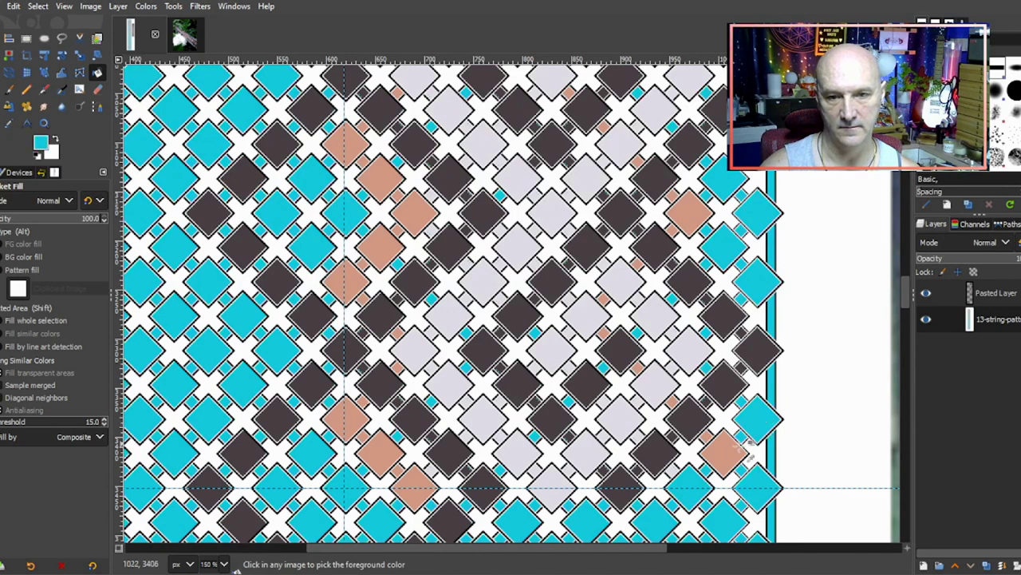
left_click(619, 415, "ctrl")
left_click(687, 483)
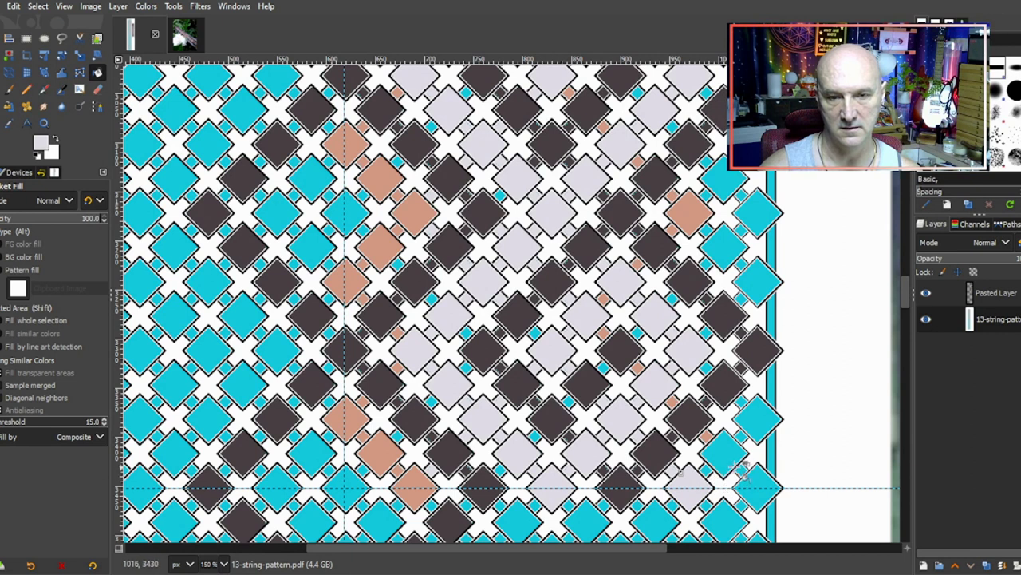
Step: Check the right side of the pattern from the horizontal guide up to about vertical ruler 600 for diamonds and squares still turquoise
left_click(691, 222, "ctrl")
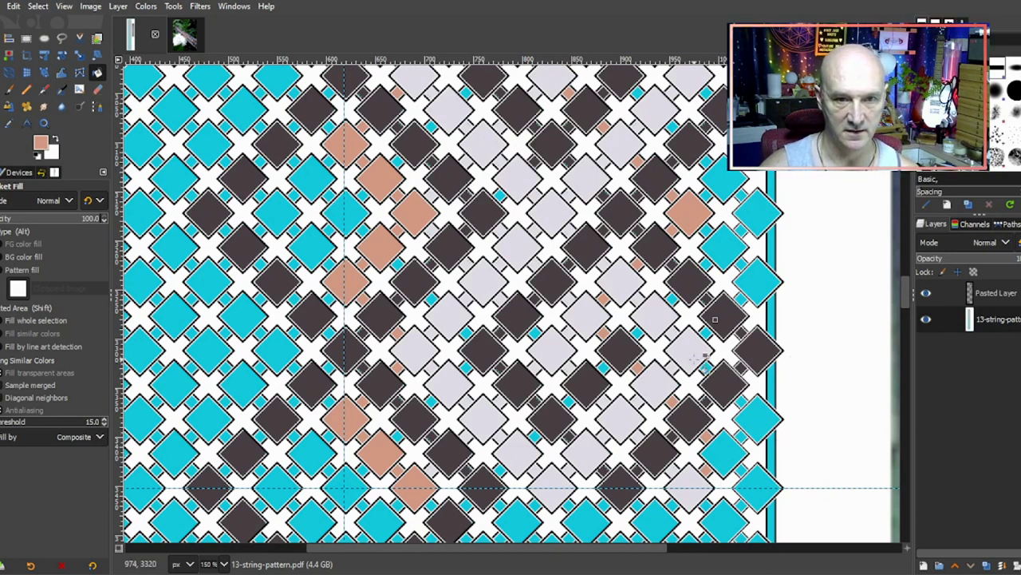
left_click_drag(715, 319, 715, 382)
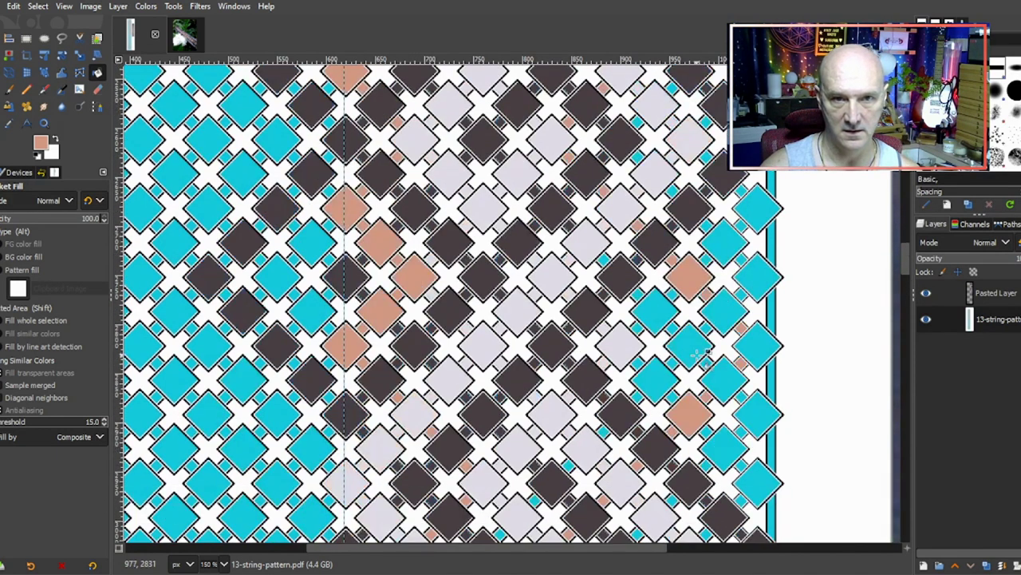
scroll(702, 354, "down", 2)
scroll(703, 354, "up", 3)
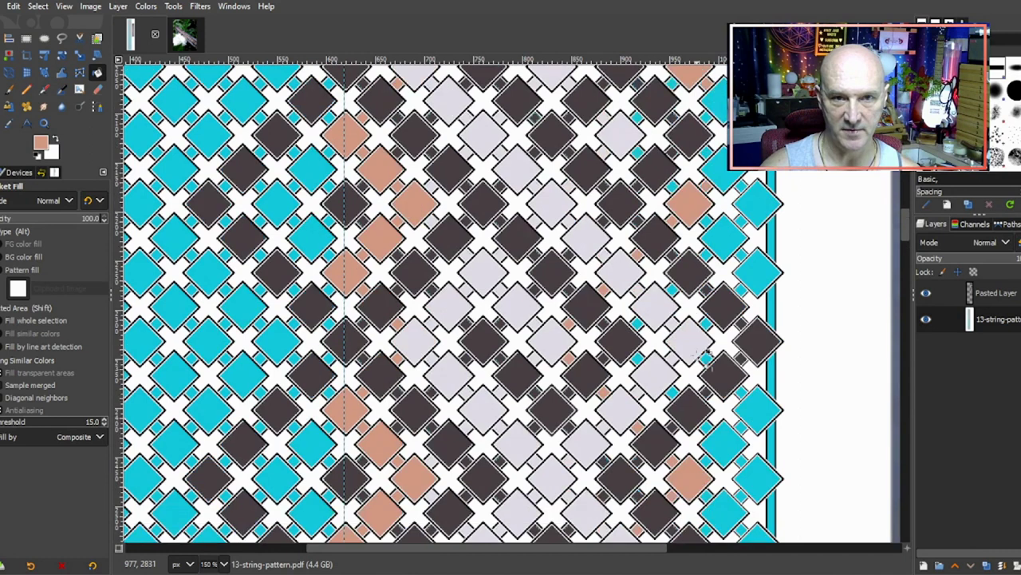
scroll(703, 353, "up", 8)
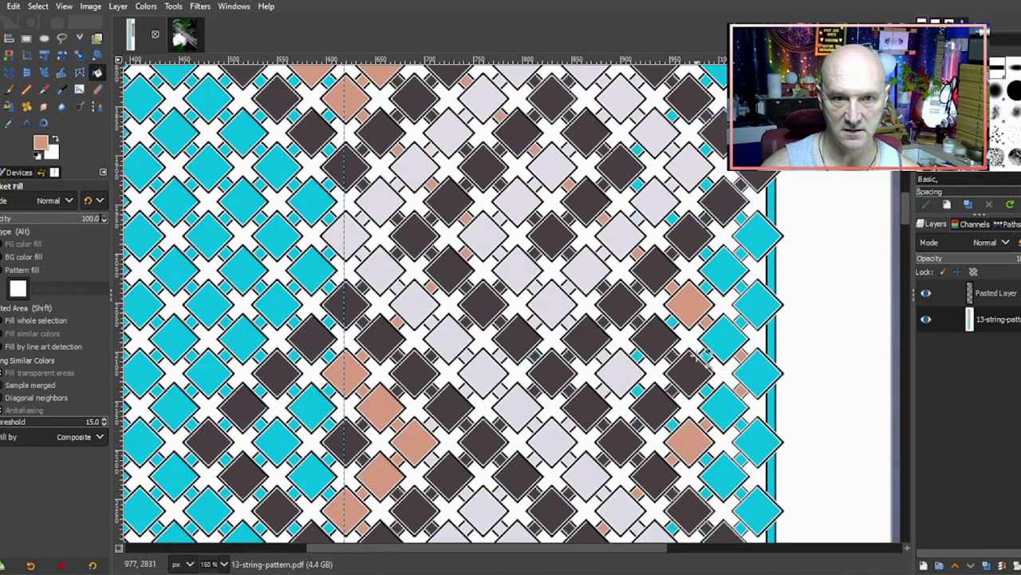
scroll(702, 353, "up", 8)
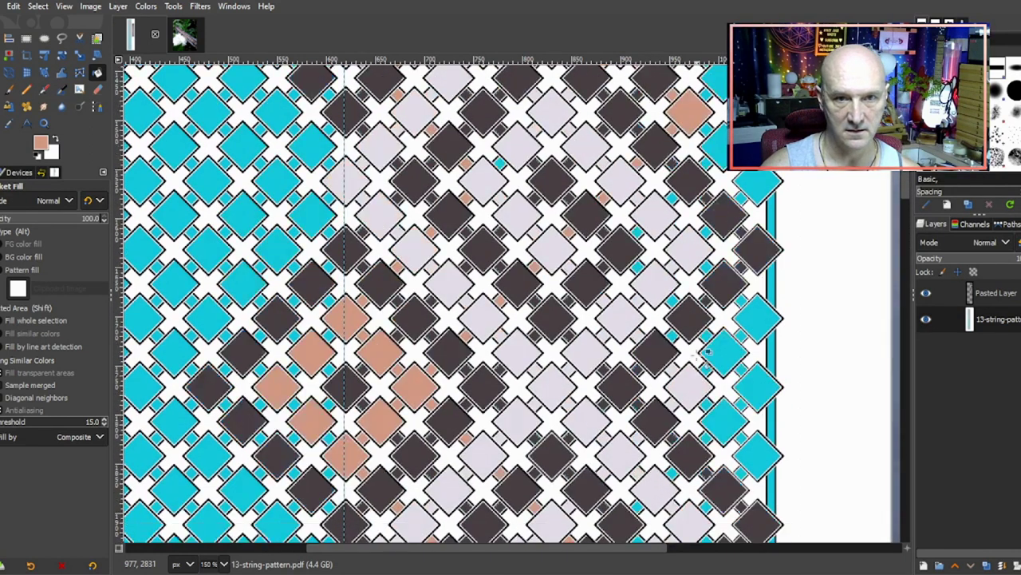
left_click(521, 142, "ctrl")
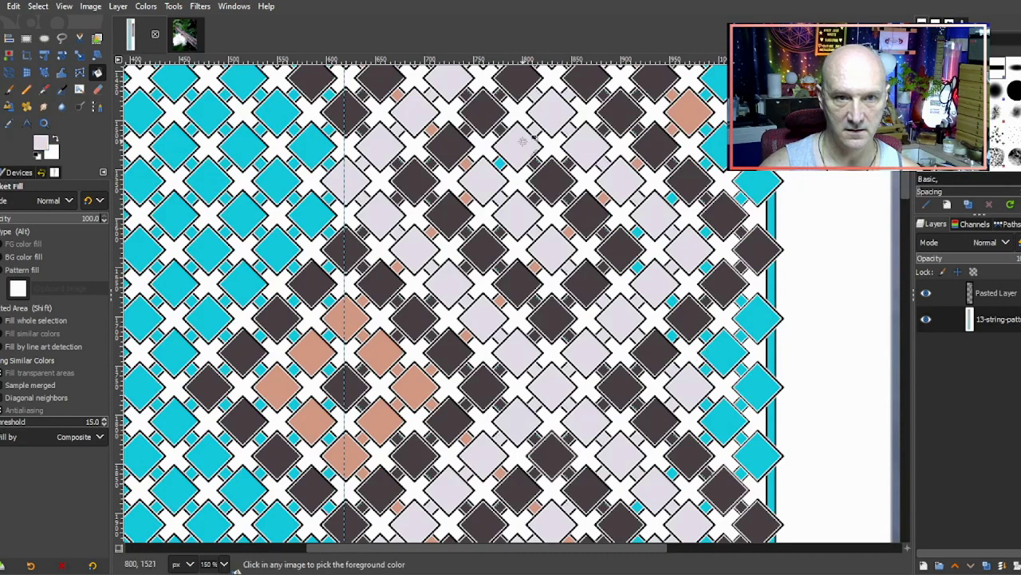
scroll(756, 365, "down", 5)
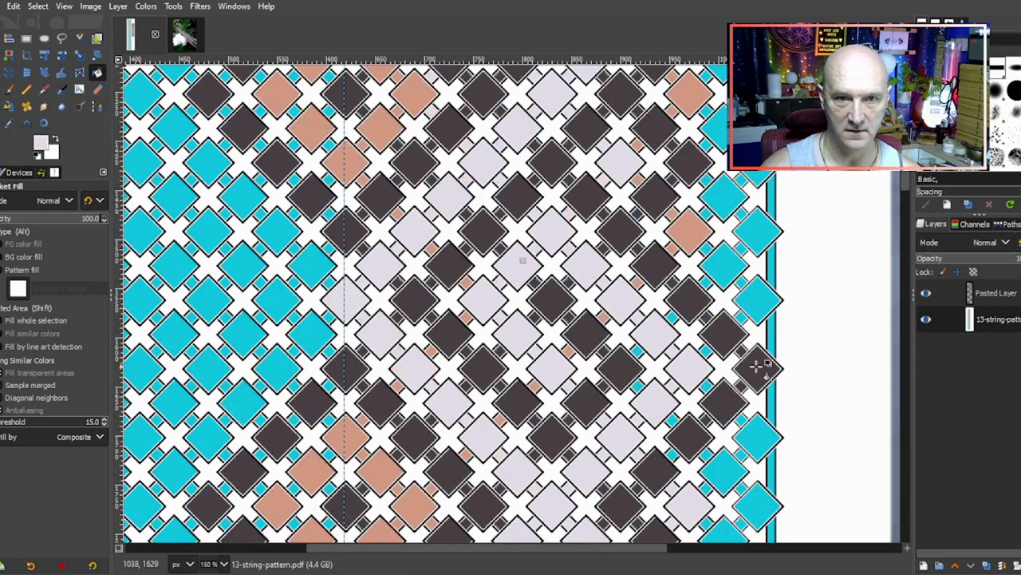
scroll(756, 366, "up", 8)
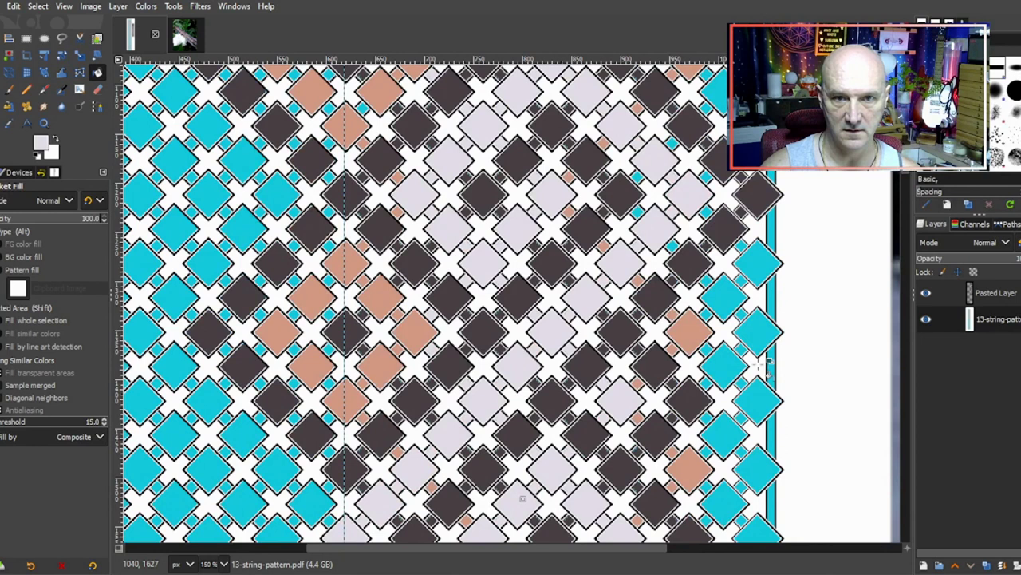
scroll(765, 361, "up", 2)
scroll(765, 361, "up", 3)
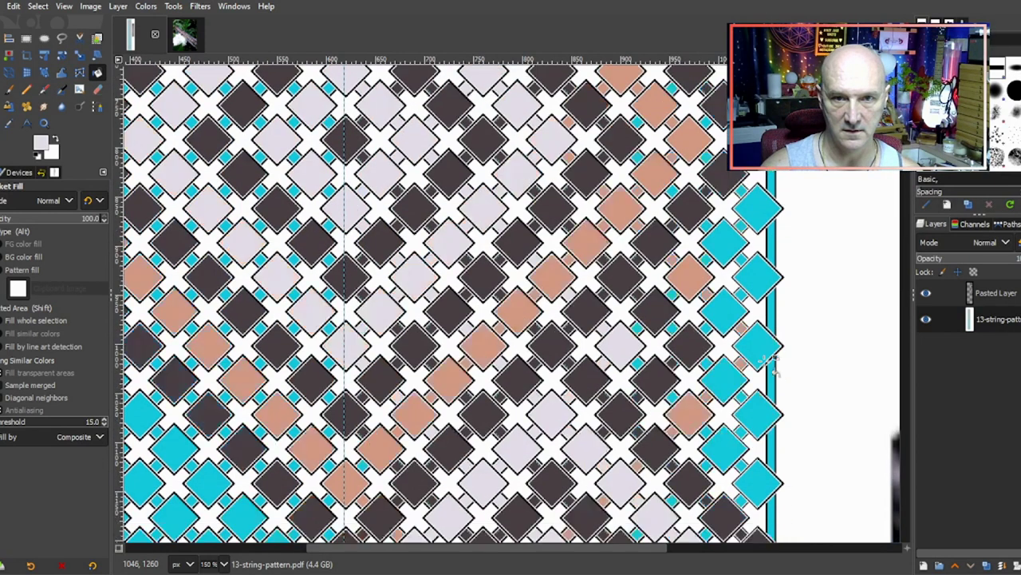
scroll(770, 363, "up", 3)
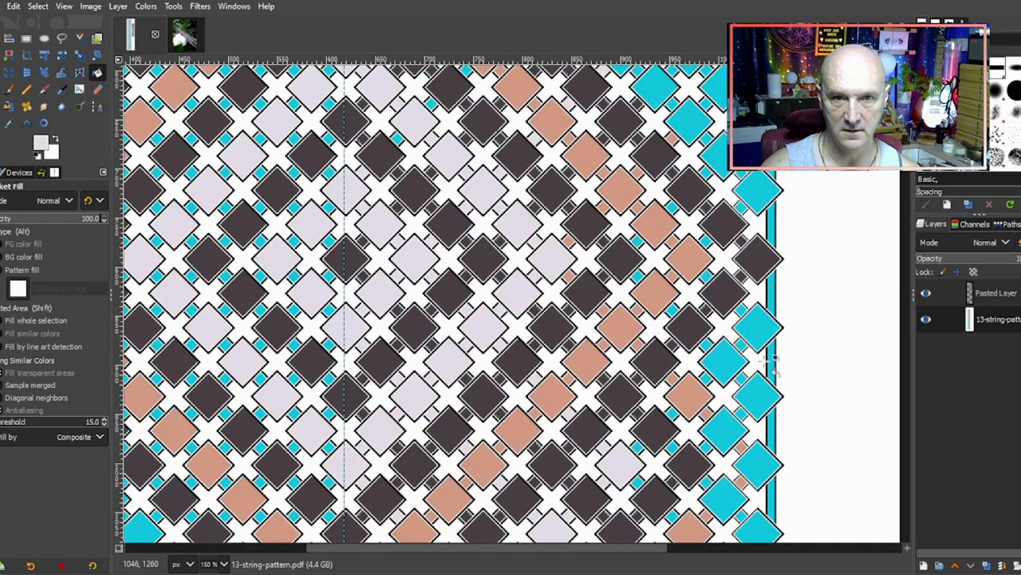
scroll(773, 363, "up", 3)
scroll(772, 363, "down", 3)
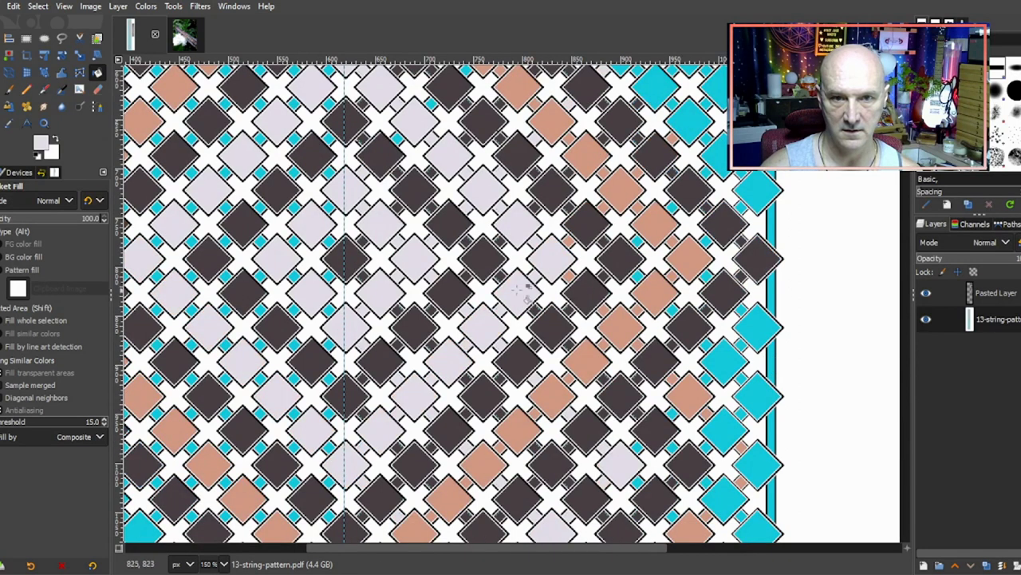
Step: Sample dark brown and fill the turquoise diamonds near the right edge around vertical ruler 900 to 965 and 1035 to 1110
left_click(627, 256, "ctrl")
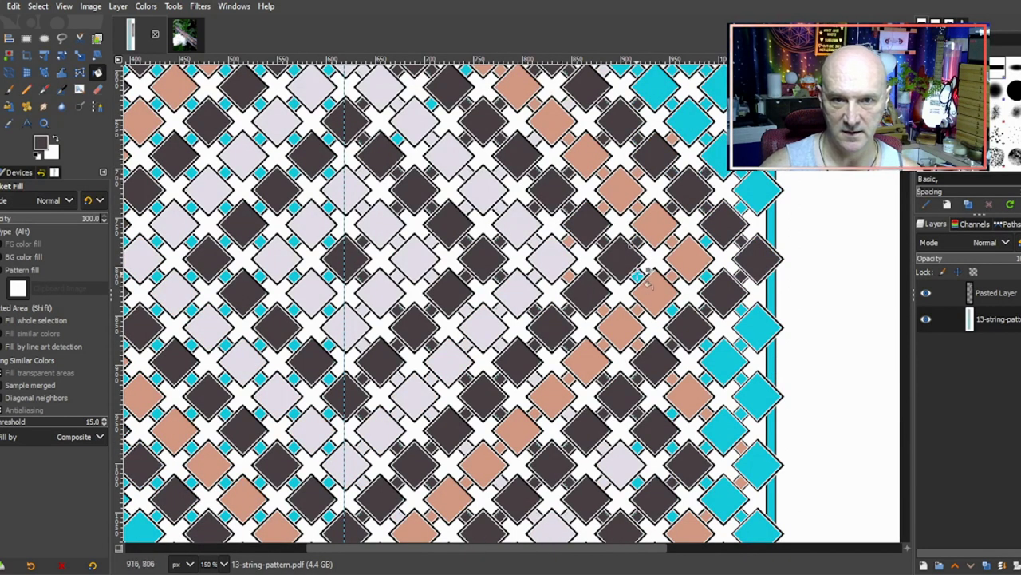
left_click(726, 364)
left_click(759, 408)
left_click(732, 418)
scroll(722, 363, "down", 3)
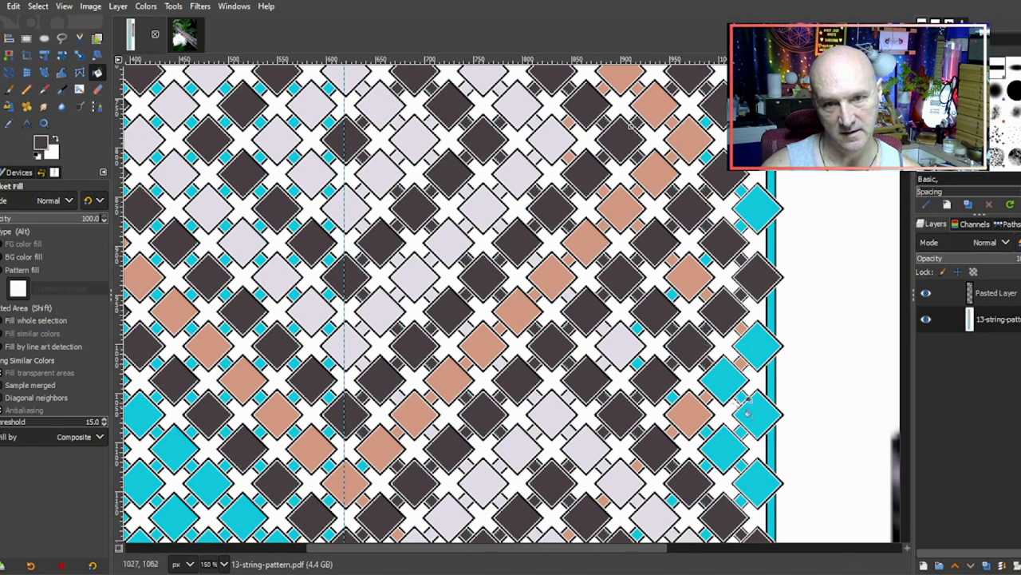
scroll(723, 387, "down", 3)
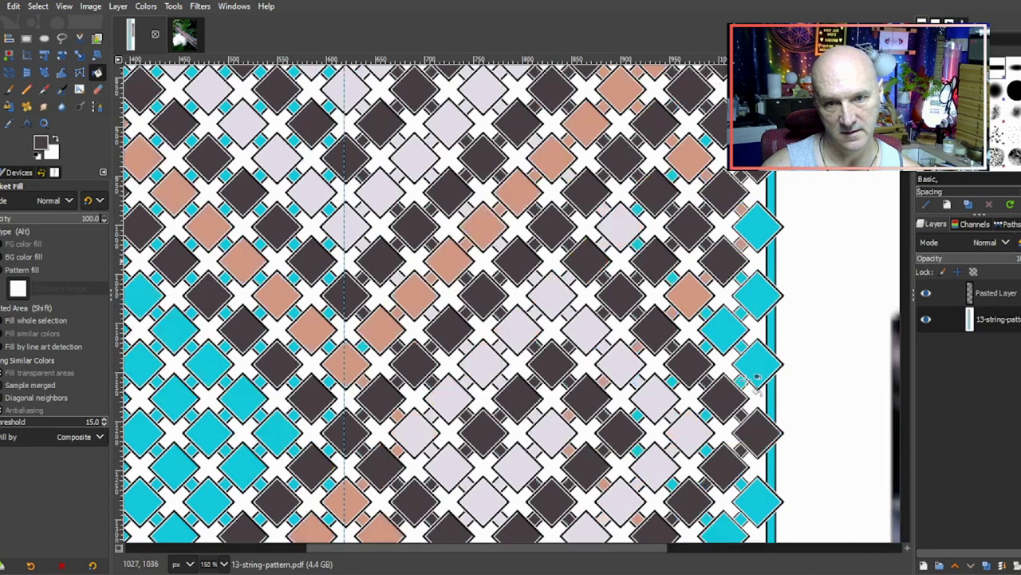
left_click(756, 295)
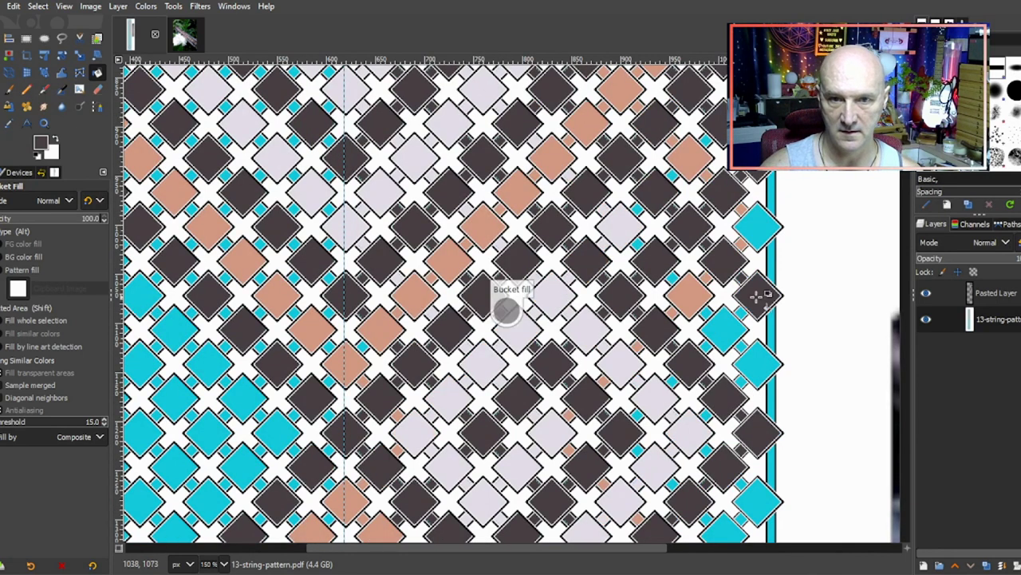
left_click(723, 330)
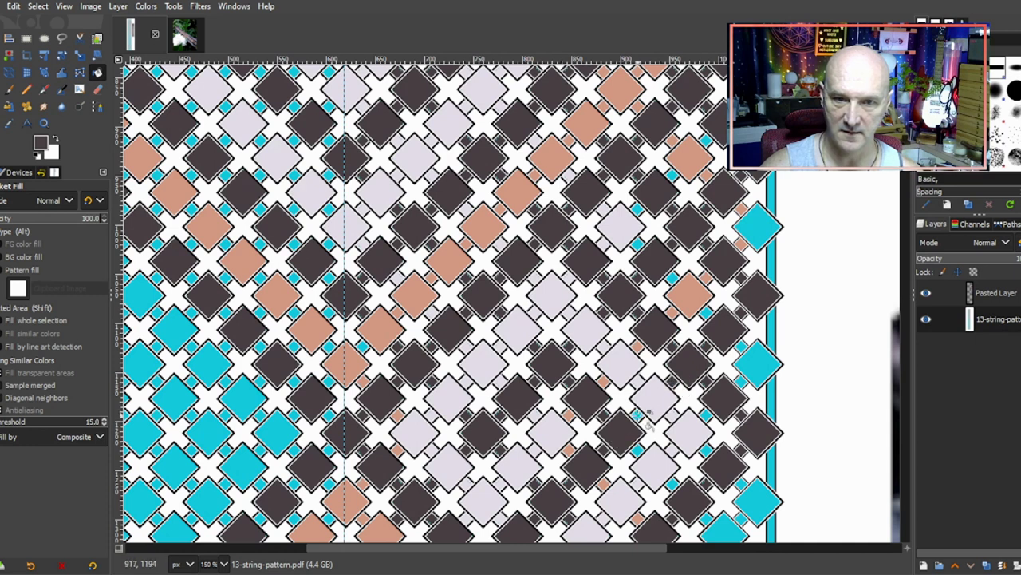
Step: Fill the turquoise diamonds near the right edge with dark brown, from about vertical ruler 1350 down to 1525
scroll(642, 451, "down", 3)
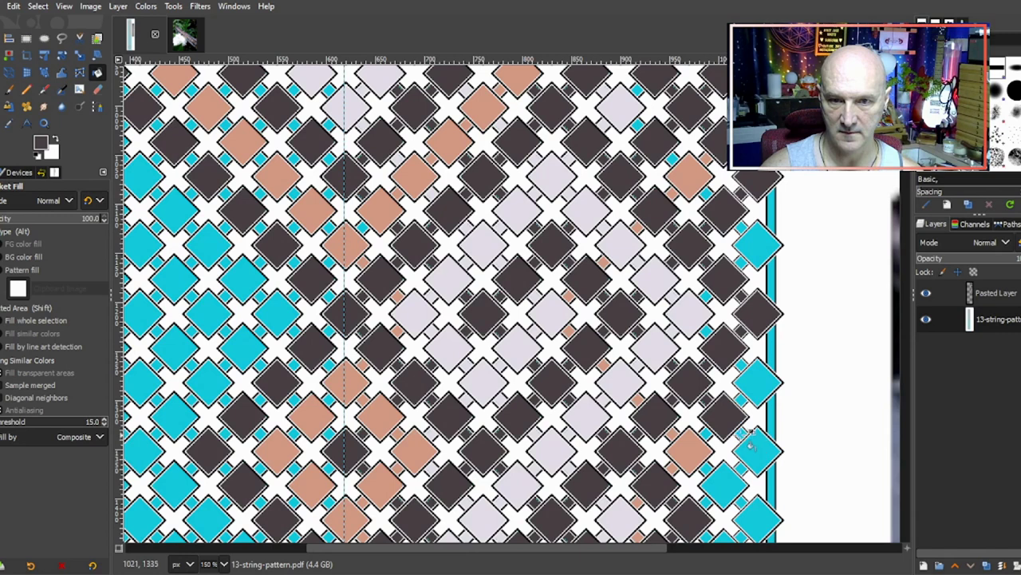
scroll(758, 375, "down", 3)
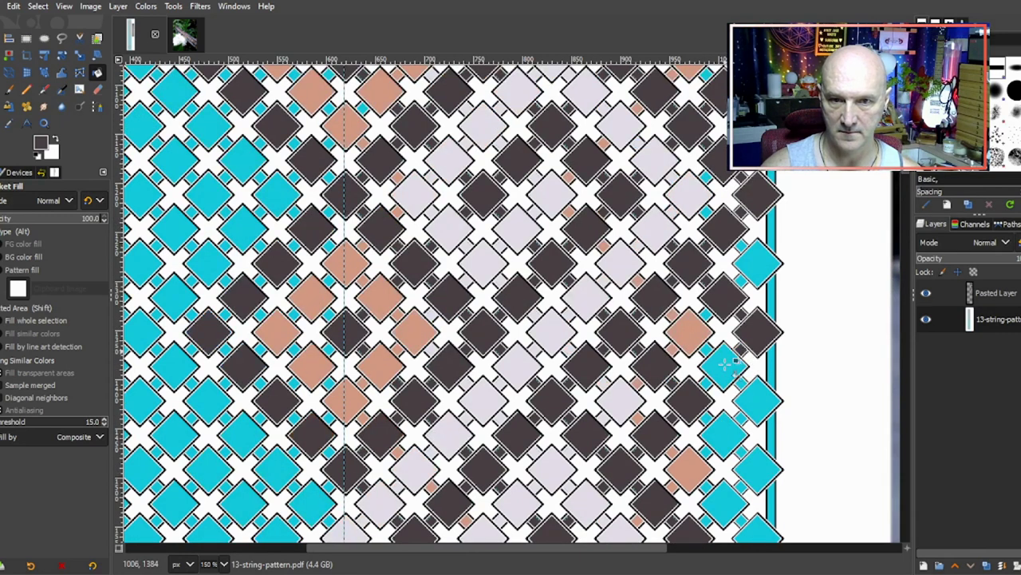
left_click(724, 363)
left_click(726, 435)
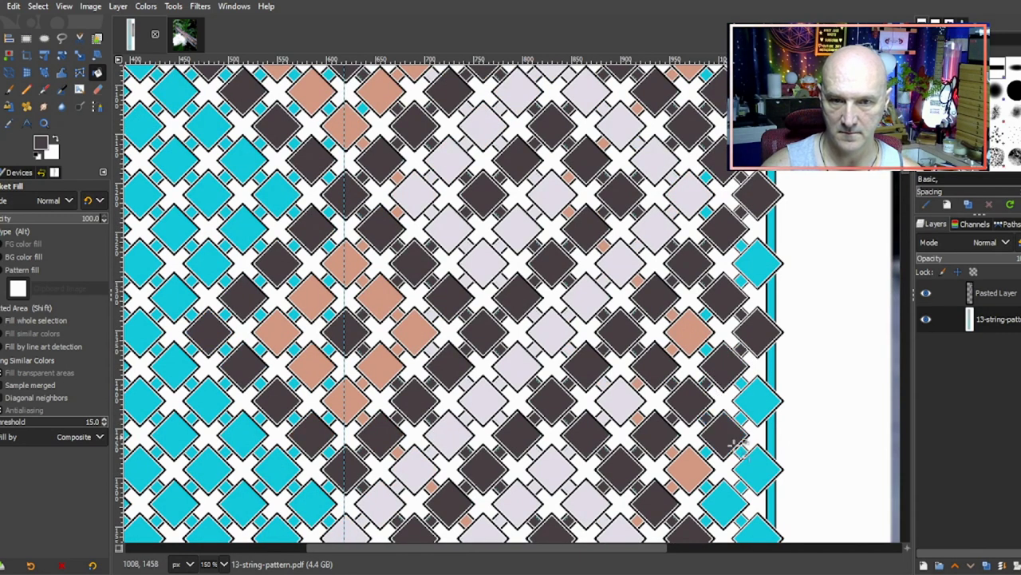
left_click(757, 466)
scroll(762, 411, "down", 3)
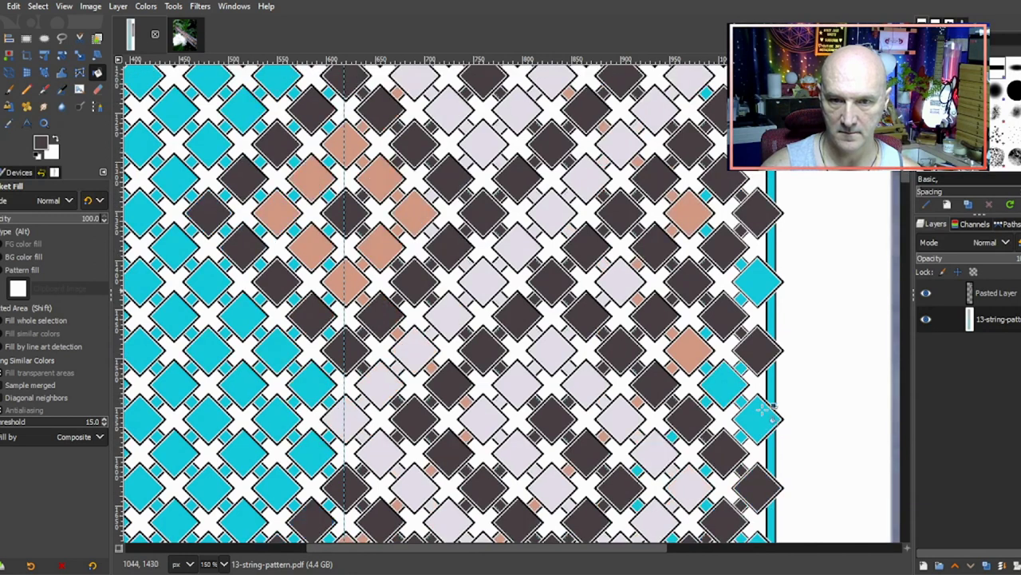
left_click(730, 380)
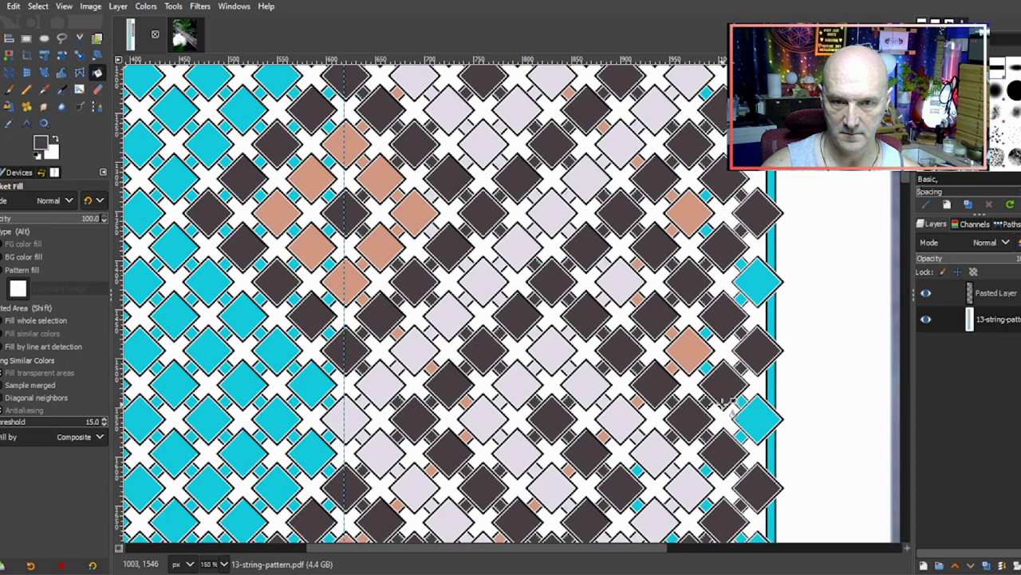
Step: Fill the group of turquoise diamonds near the right edge around vertical ruler 1735 to 1805 with dark brown
scroll(703, 395, "down", 4)
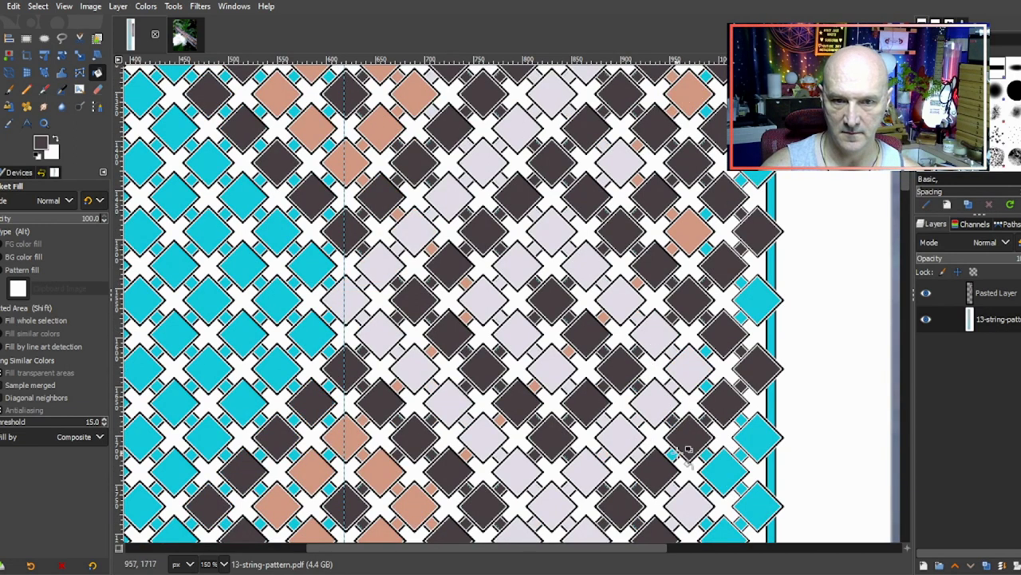
scroll(709, 389, "down", 4)
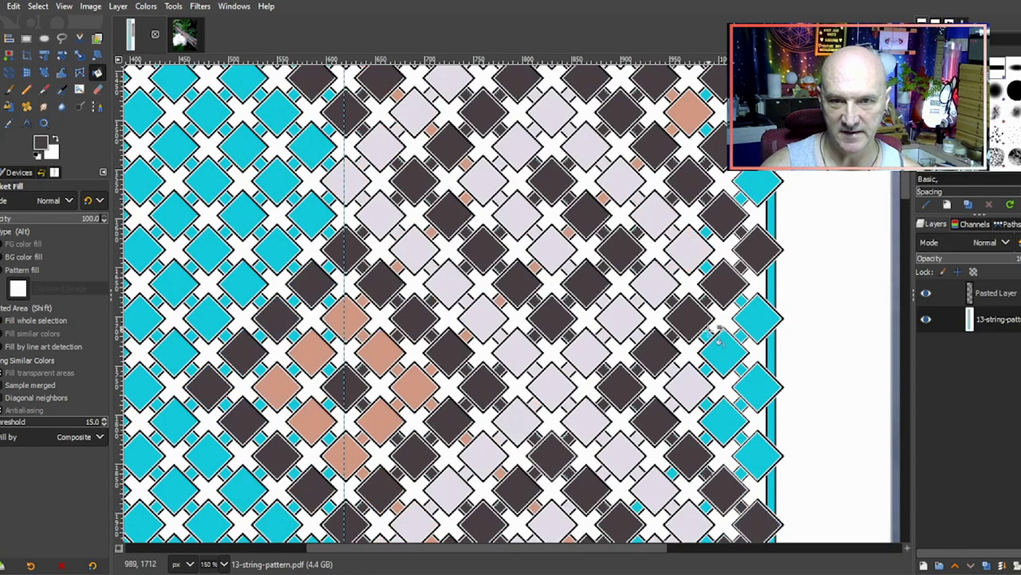
left_click(760, 383)
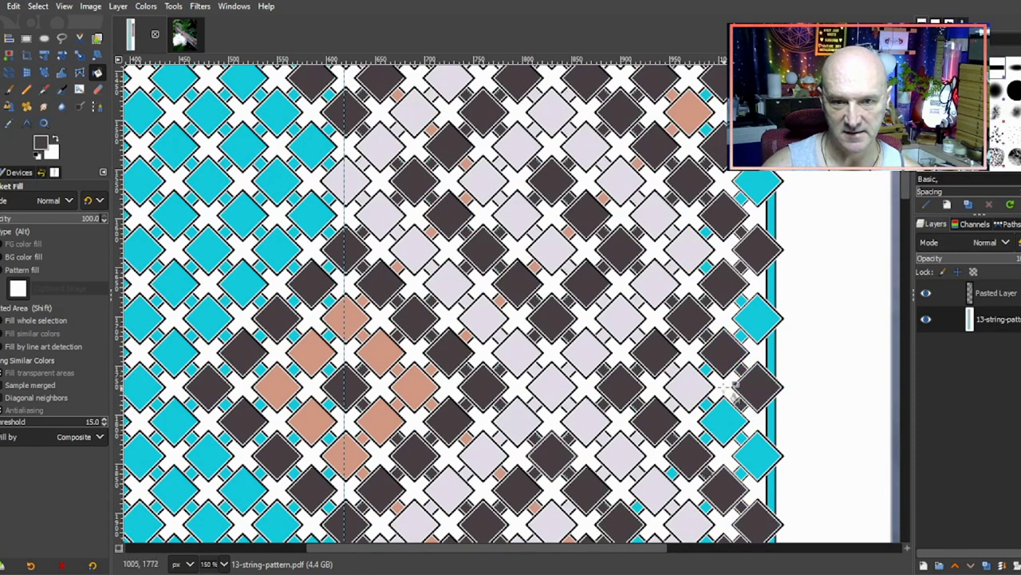
Step: Use Bucket Fill to colour the right-edge turquoise diamonds dark brown around vertical ruler 2020 to 2090 and 2160 to 2230
scroll(726, 387, "down", 4)
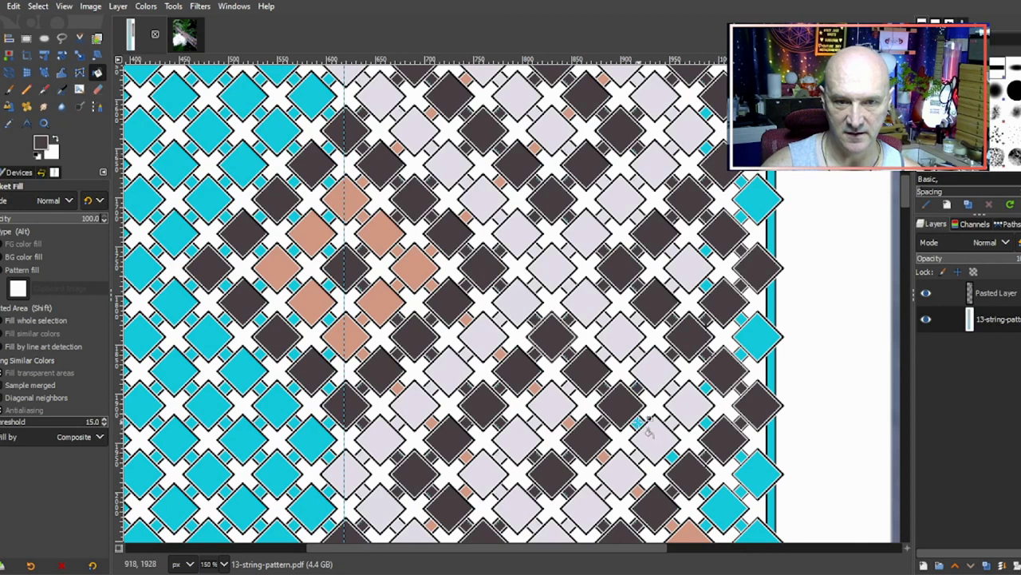
key("shift+b")
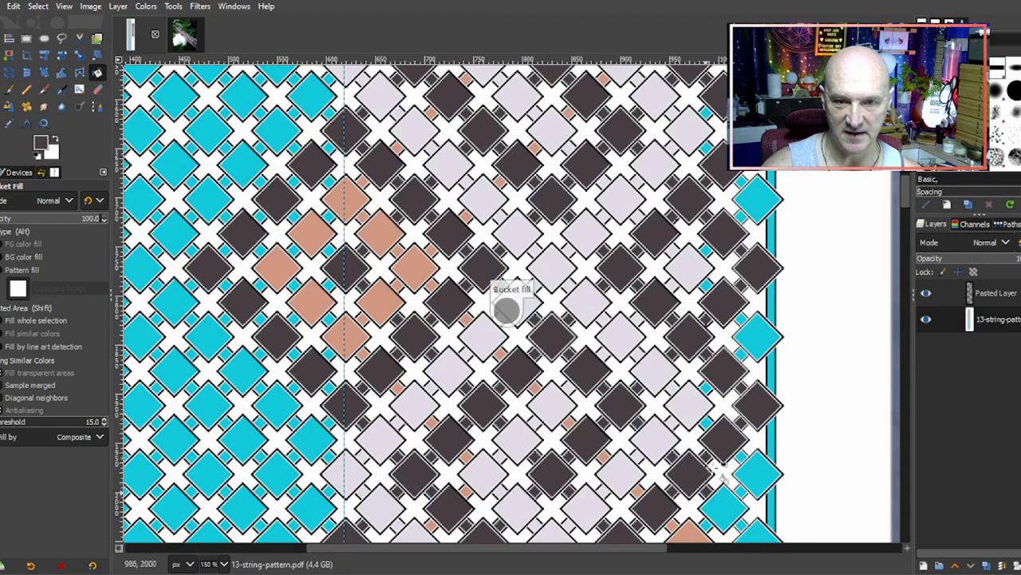
scroll(724, 403, "down", 3)
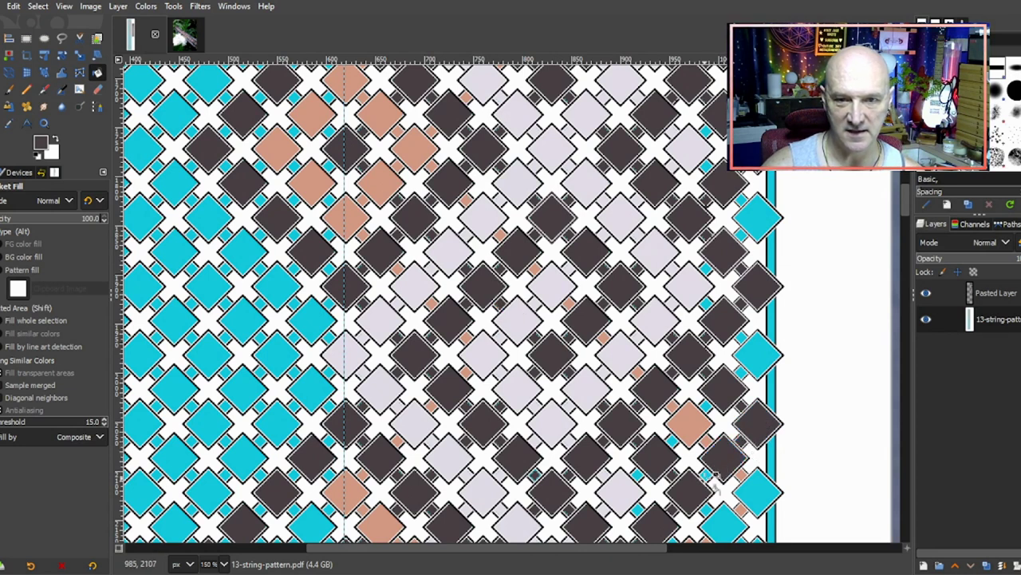
scroll(712, 477, "down", 3)
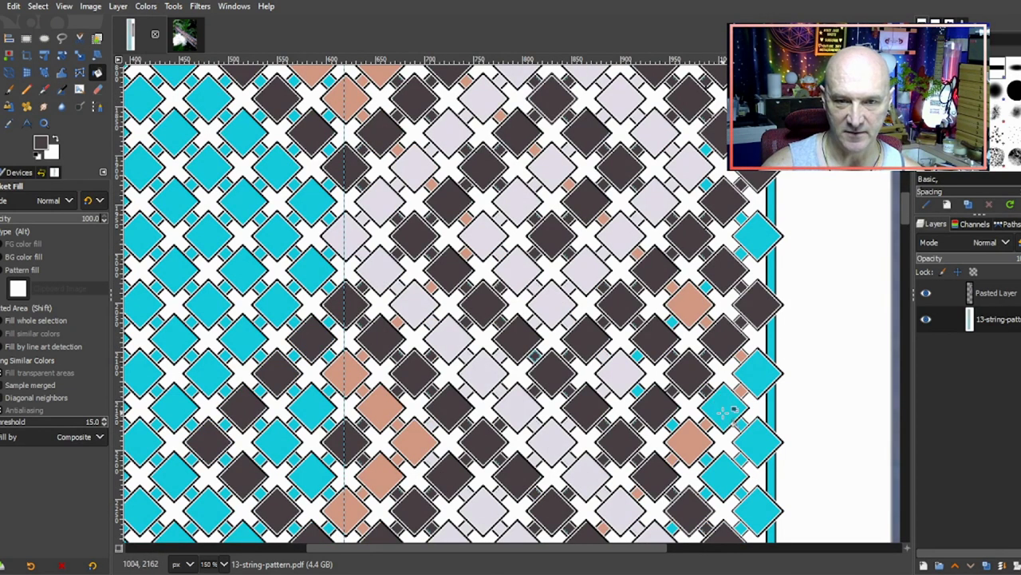
left_click(723, 411)
left_click(753, 437)
left_click(722, 475)
Step: Fill the three turquoise diamonds near the right edge around vertical ruler 2435 to 2505 with dark brown
scroll(718, 454, "down", 3)
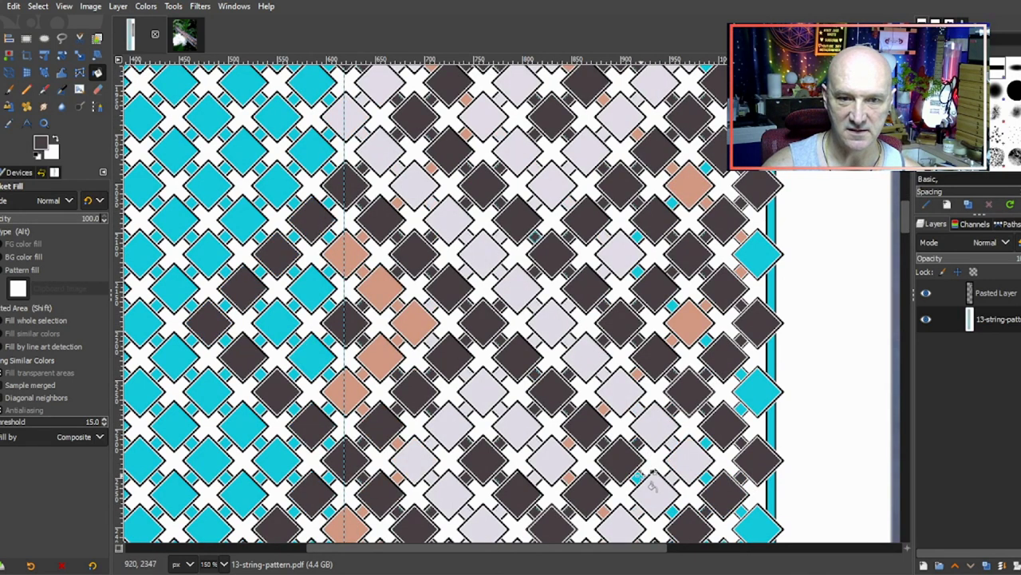
scroll(690, 435, "down", 3)
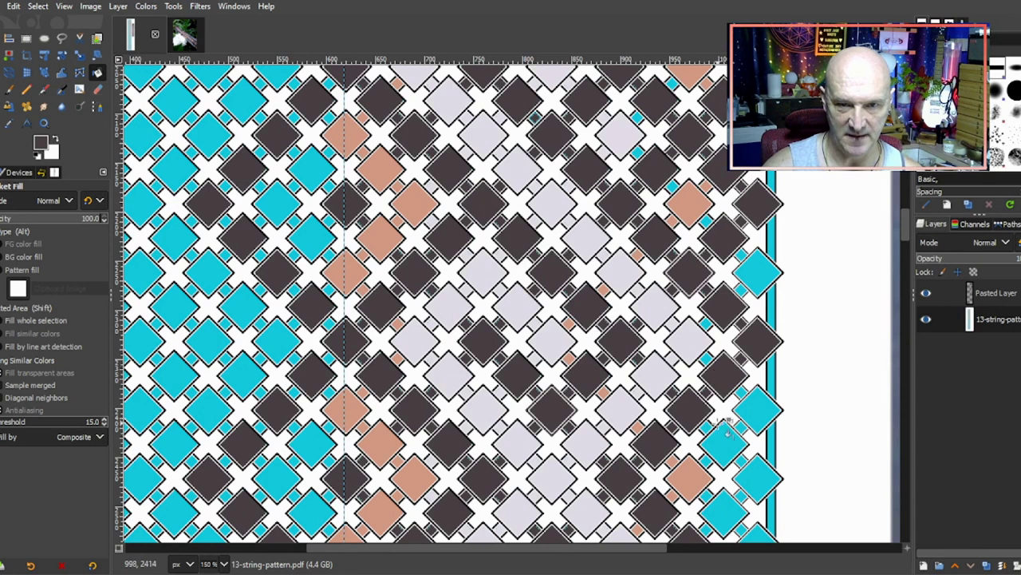
left_click(731, 447)
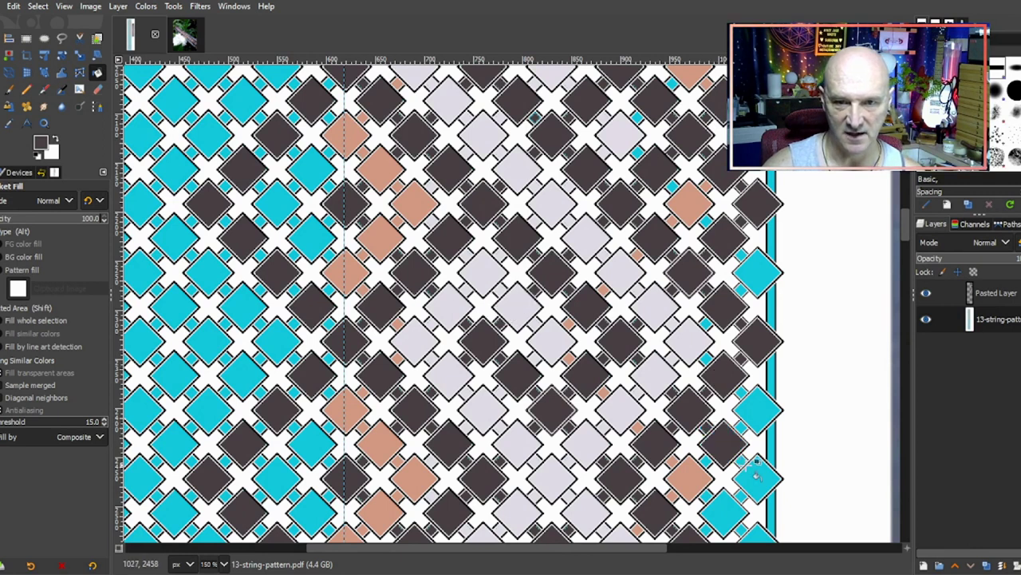
left_click(755, 476)
scroll(753, 399, "down", 3)
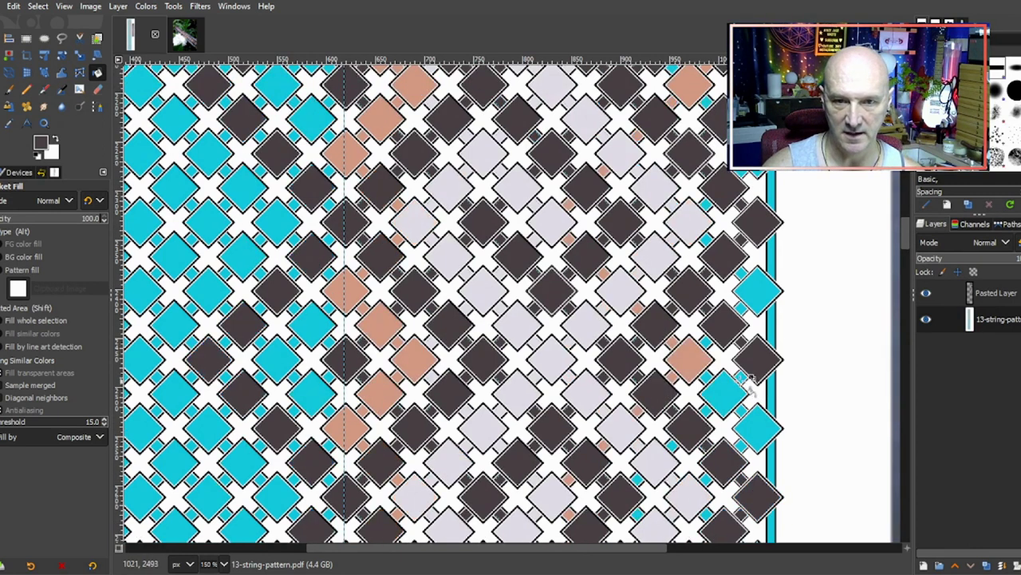
left_click(725, 396)
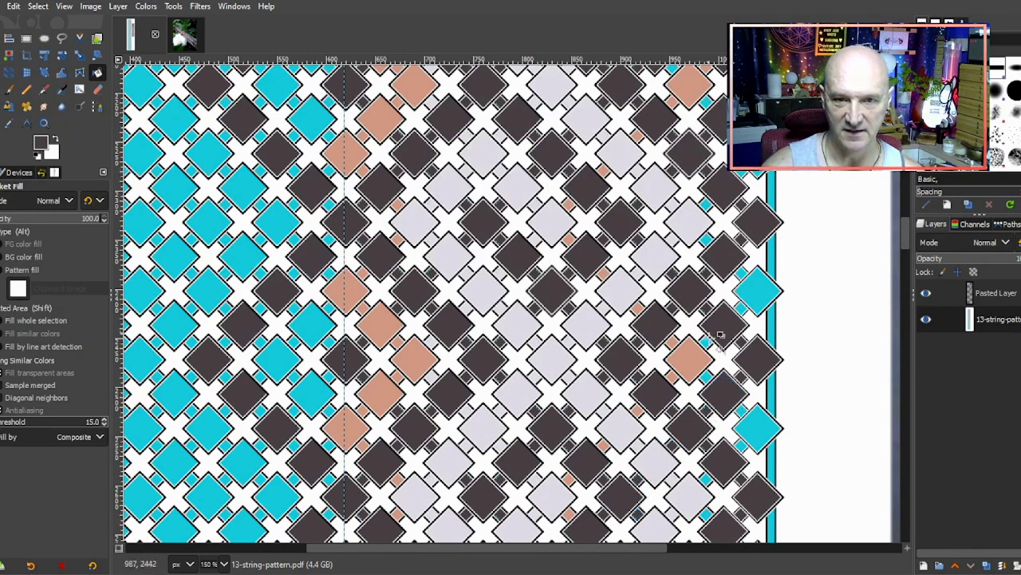
Step: Fill the three turquoise diamonds beside the right-hand lilac diamond around vertical ruler 2780 to 2850 with dark brown
scroll(715, 339, "down", 3)
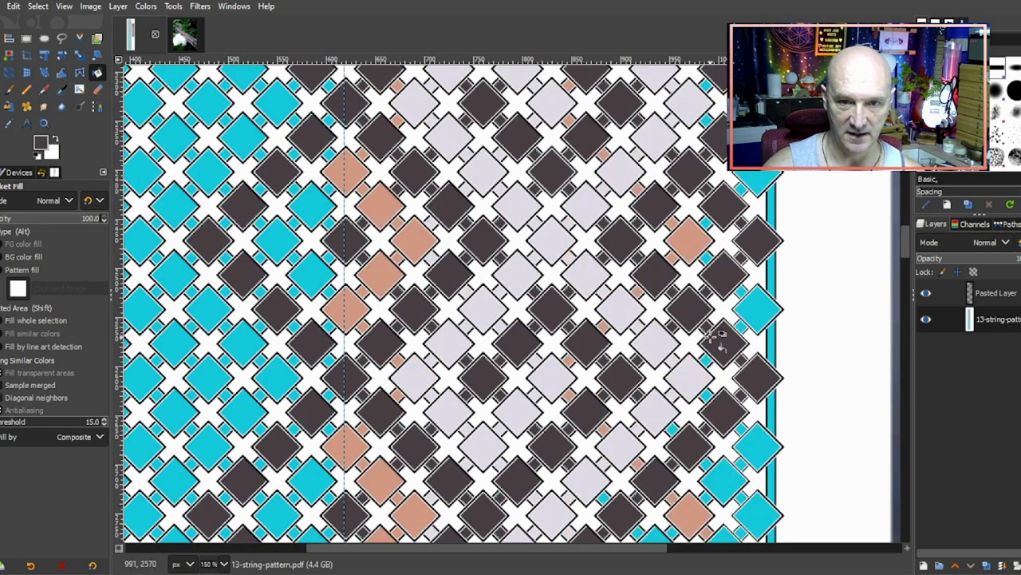
scroll(700, 395, "down", 2)
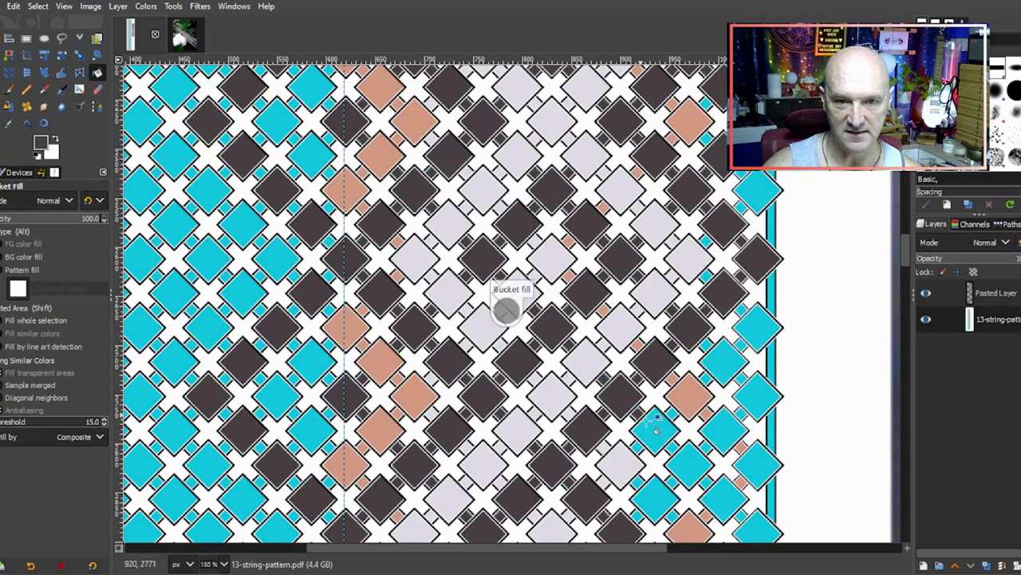
left_click(691, 471)
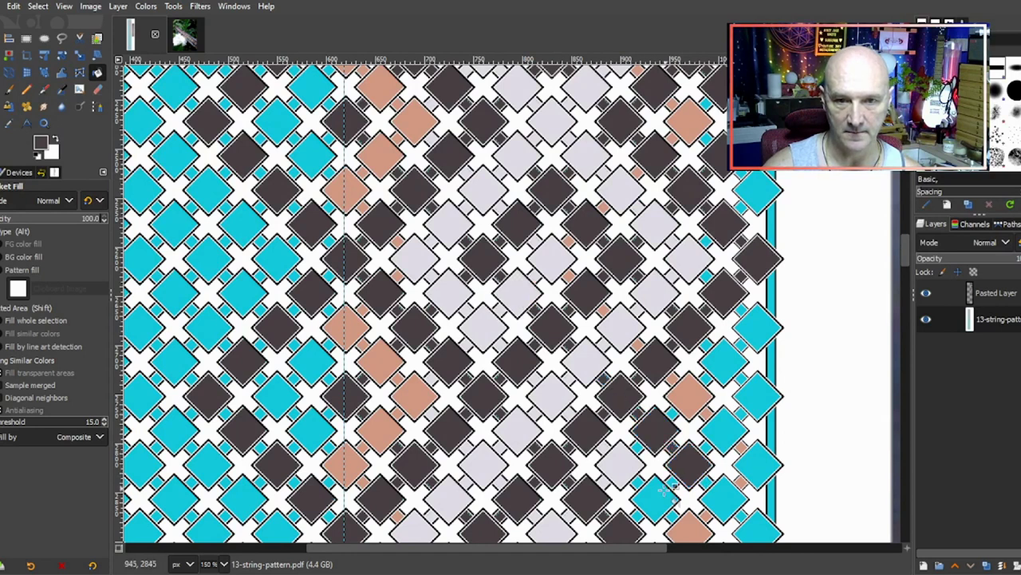
left_click(655, 496)
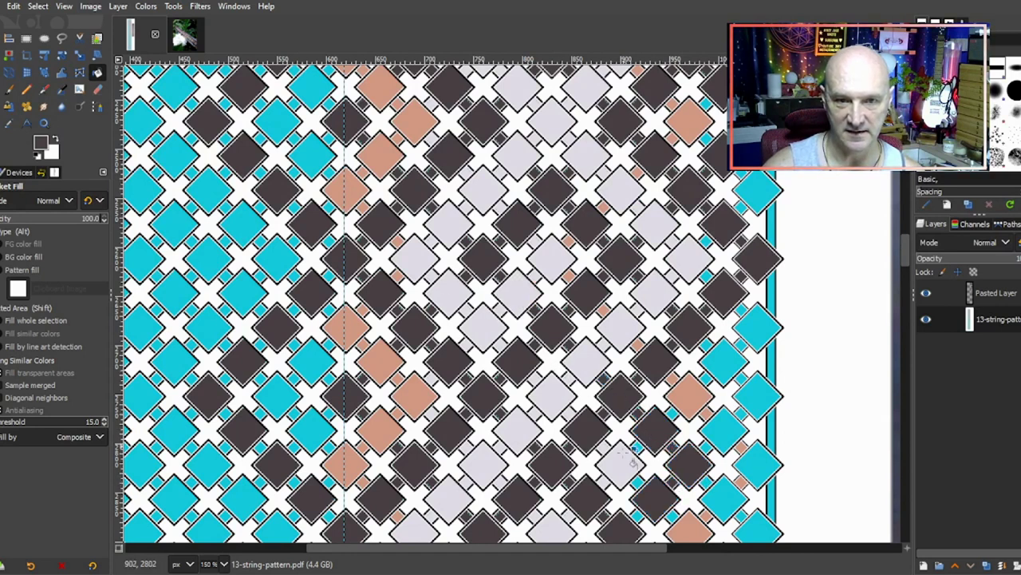
Step: Fill the leftover small turquoise squares between dark brown diamonds with dark brown, from about vertical ruler 2975 down to 3340
scroll(659, 415, "down", 2)
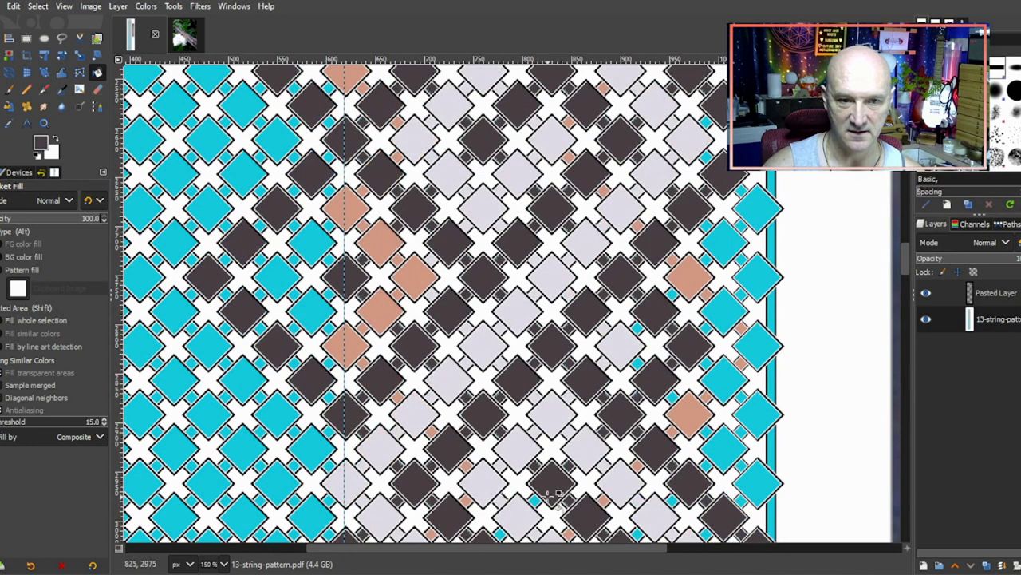
scroll(575, 375, "down", 2)
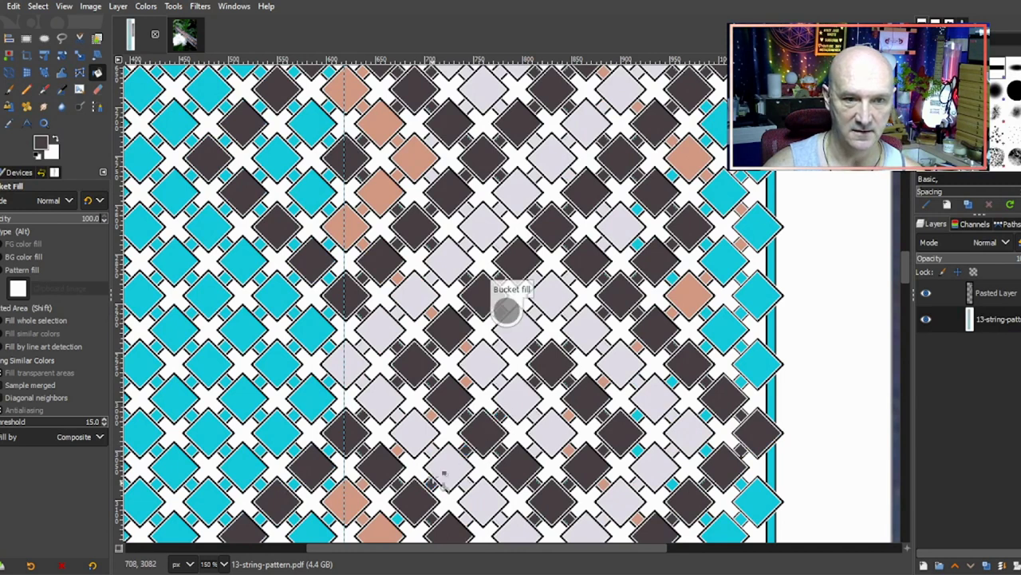
scroll(435, 387, "down", 2)
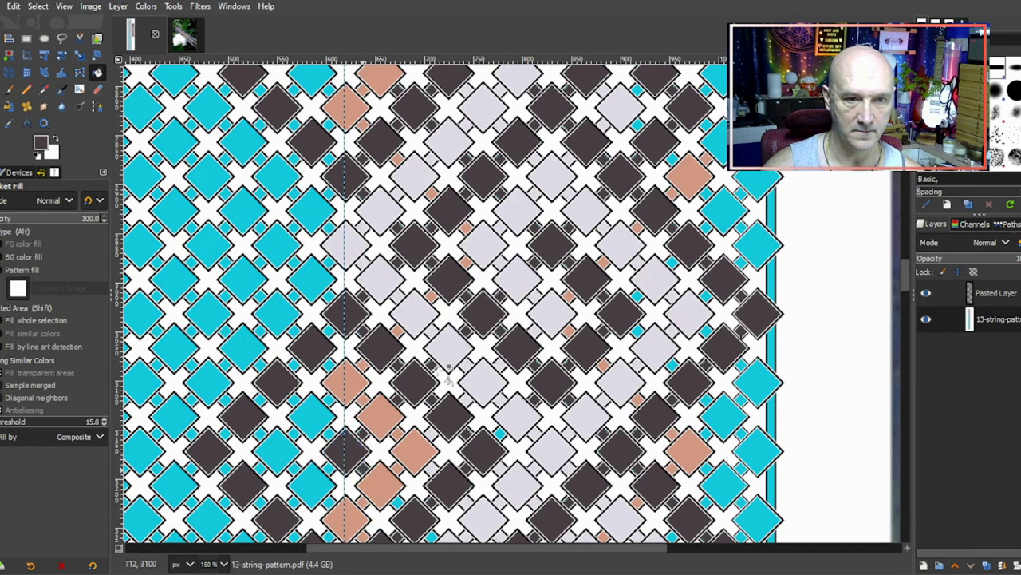
scroll(450, 374, "down", 3)
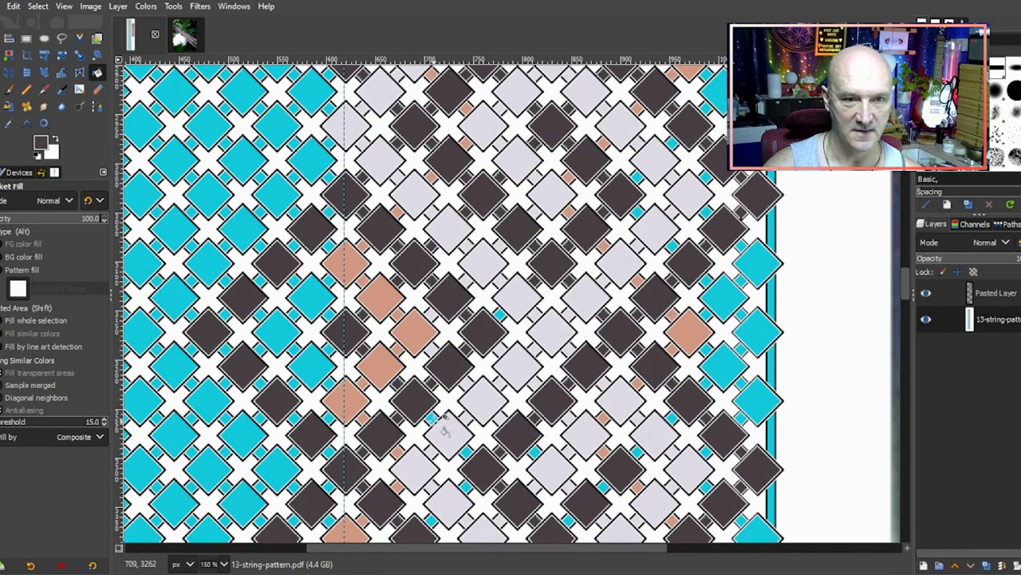
scroll(508, 373, "down", 3)
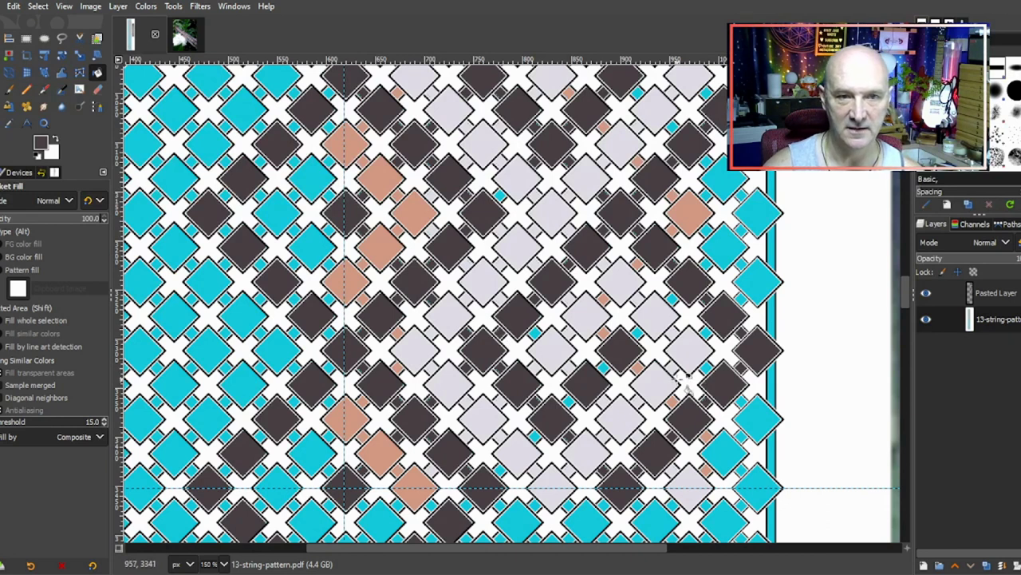
Step: Fill the three turquoise diamonds near the right edge around vertical ruler 2715 to 2785 with the sampled dark brown
key("ctrl")
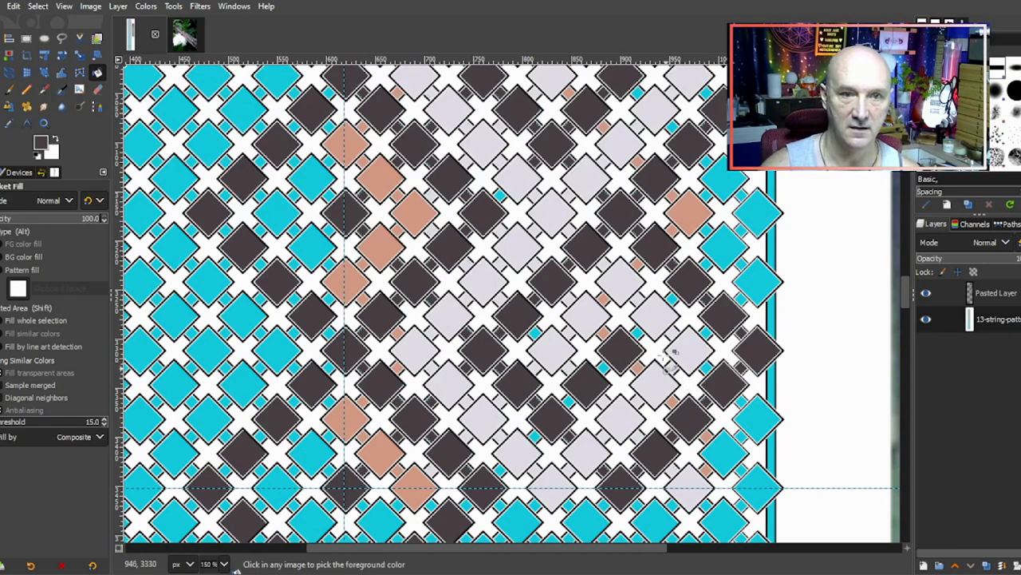
left_click(483, 281, "ctrl")
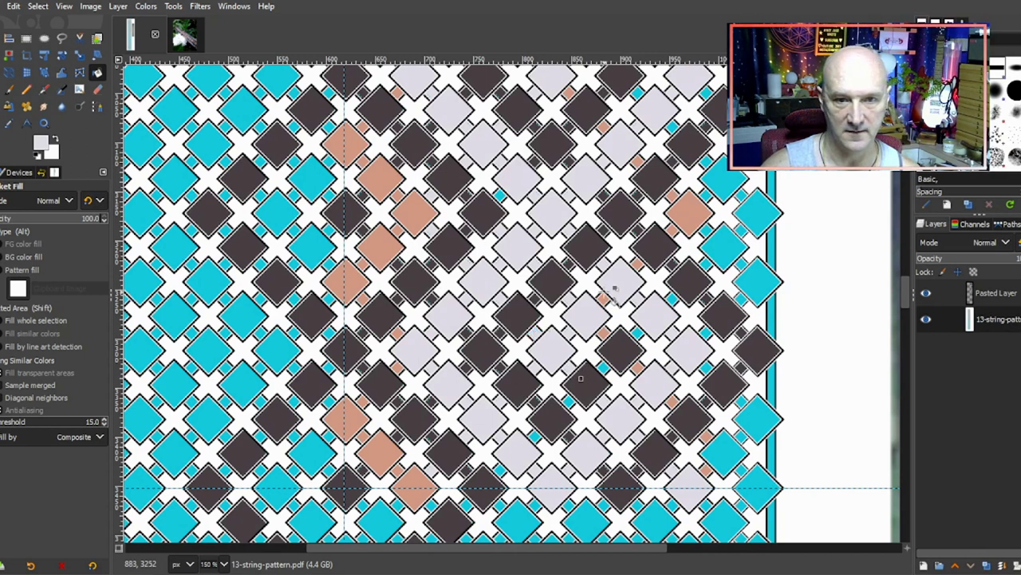
scroll(699, 343, "up", 10)
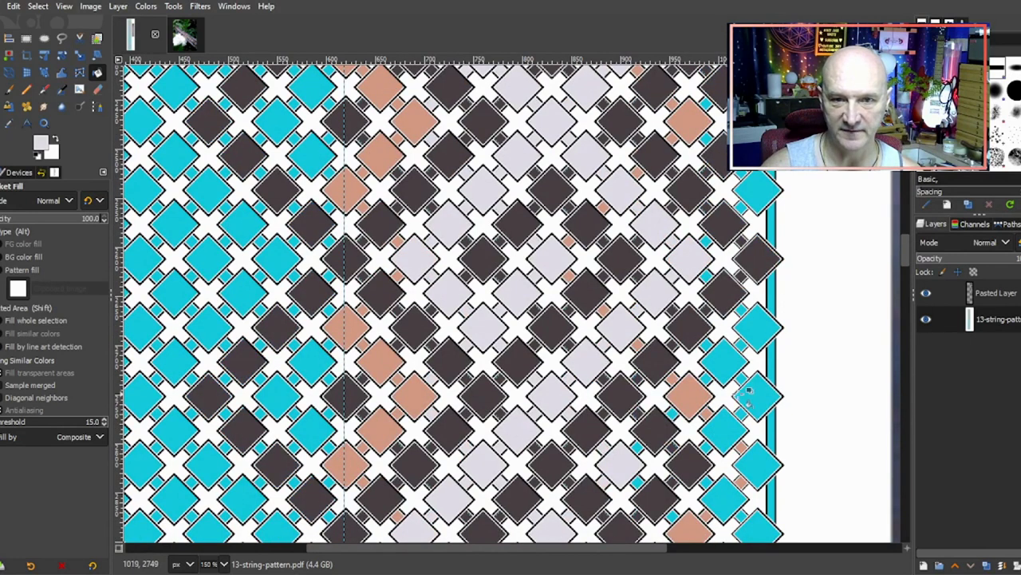
left_click(691, 327, "ctrl")
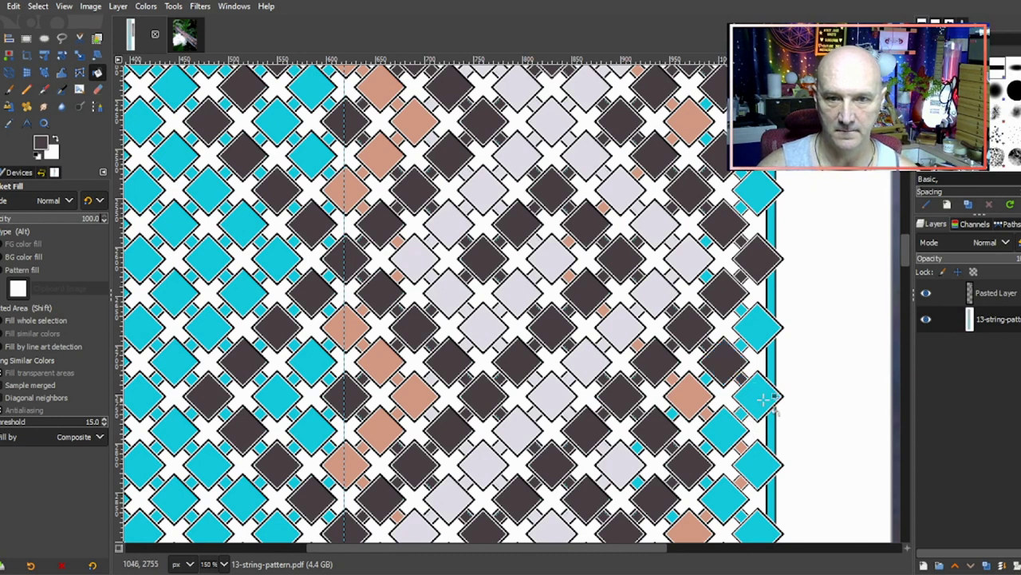
left_click(758, 397)
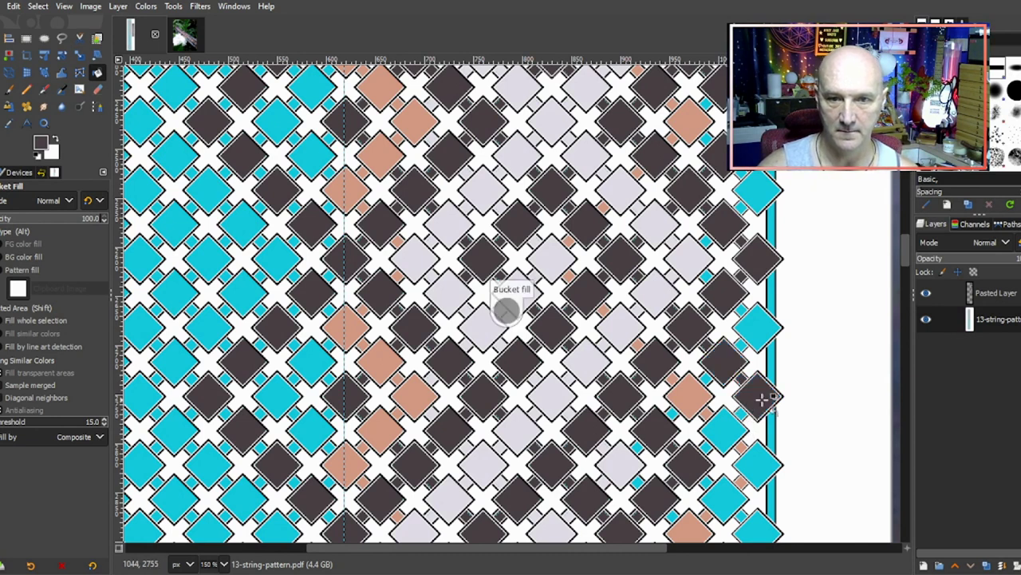
left_click(723, 431)
Step: Fill the three turquoise diamonds beside the right-hand salmon diamond around vertical ruler 2855 to 2925 with dark brown
scroll(722, 427, "down", 3)
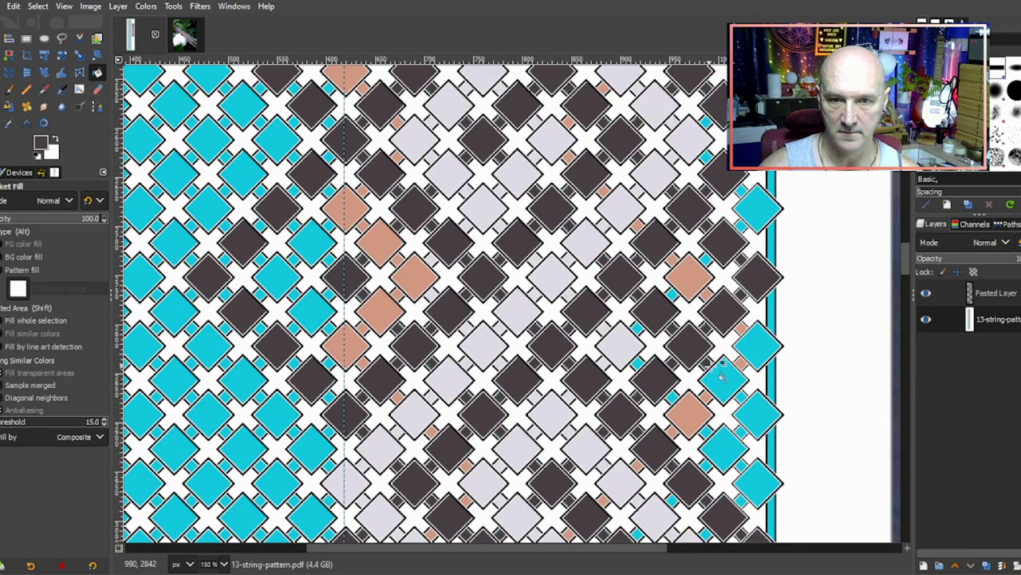
left_click(722, 375)
left_click(756, 415)
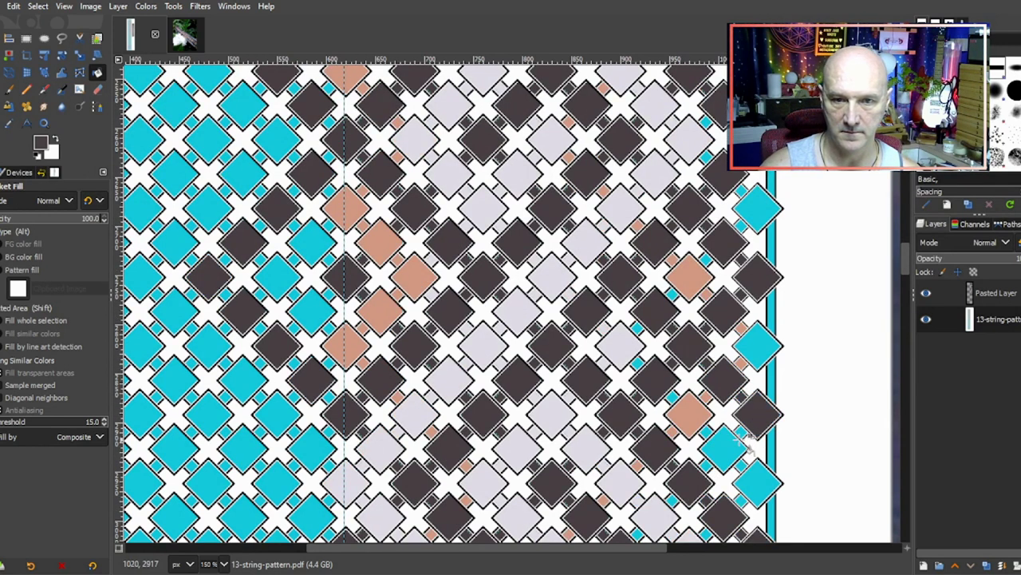
left_click(724, 448)
Step: Fill the three turquoise diamonds near the right edge around vertical ruler 3135 to 3205 with dark brown
scroll(726, 423, "down", 3)
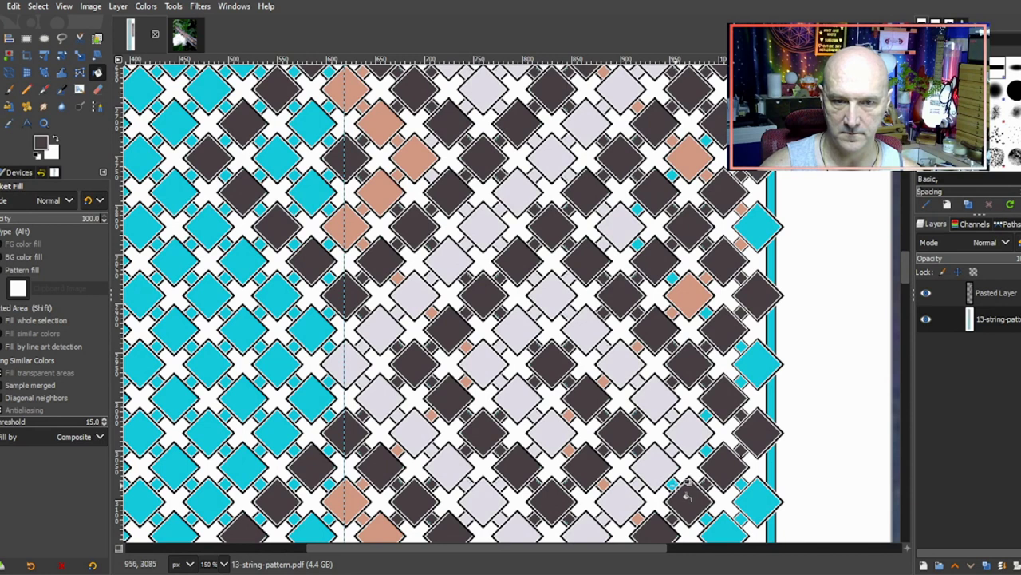
scroll(741, 434, "down", 3)
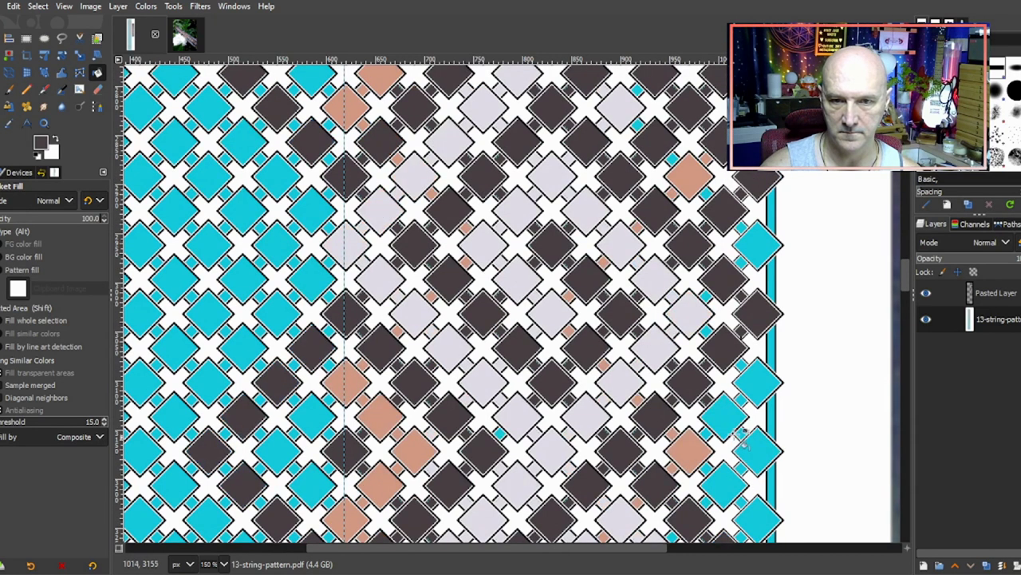
key("shift+b")
left_click(725, 479)
scroll(723, 463, "down", 3)
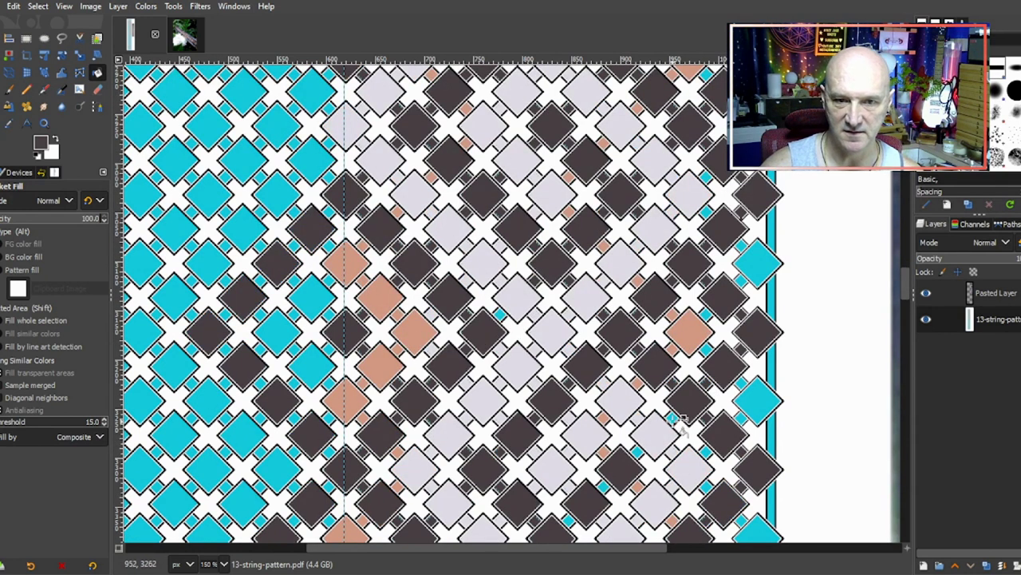
Step: Fill the lilac diamond inside the lowest spiral, around ruler position 864, 3268, with dark brown
scroll(667, 478, "down", 3)
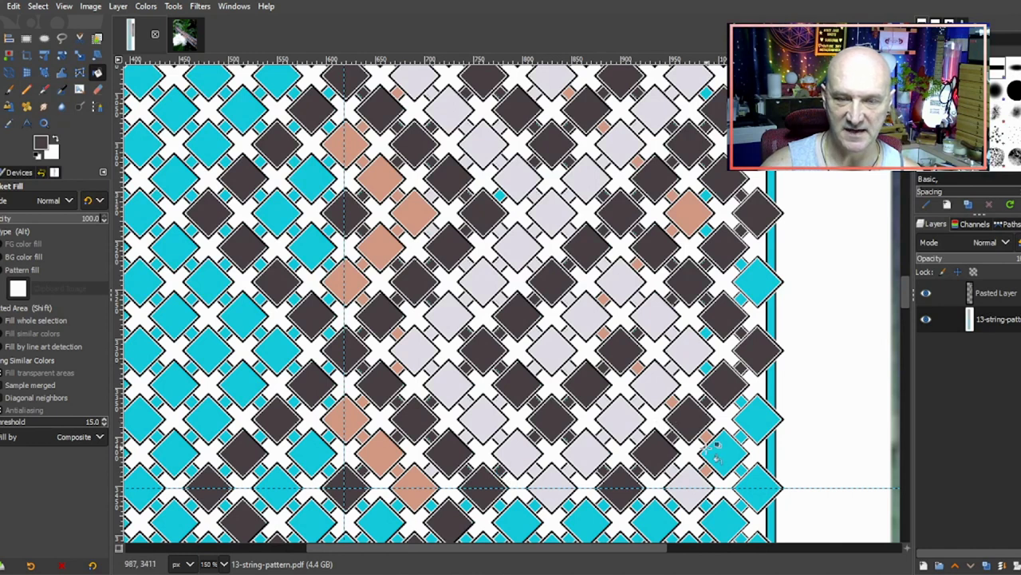
scroll(713, 448, "up", 5)
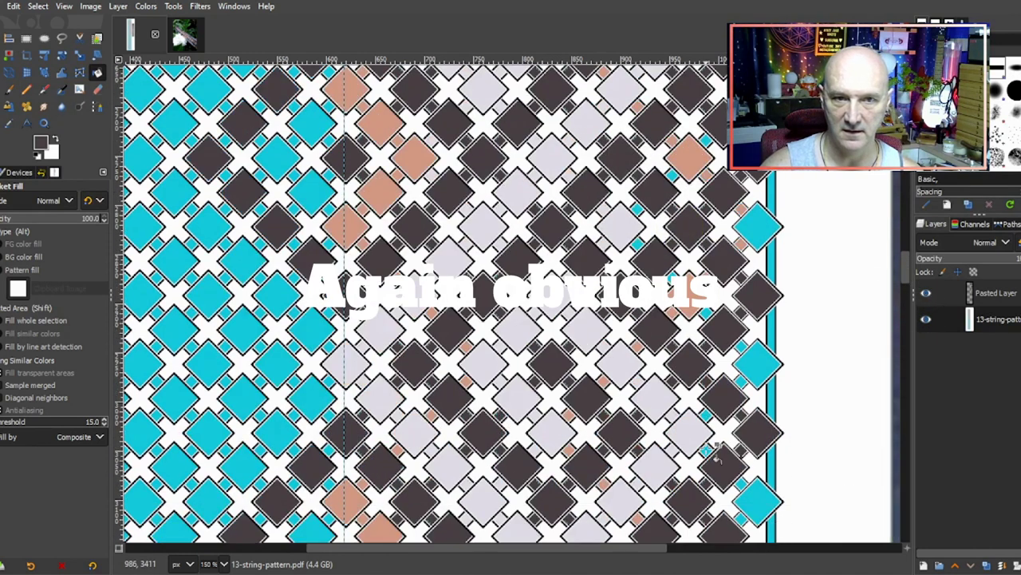
scroll(714, 447, "down", 2)
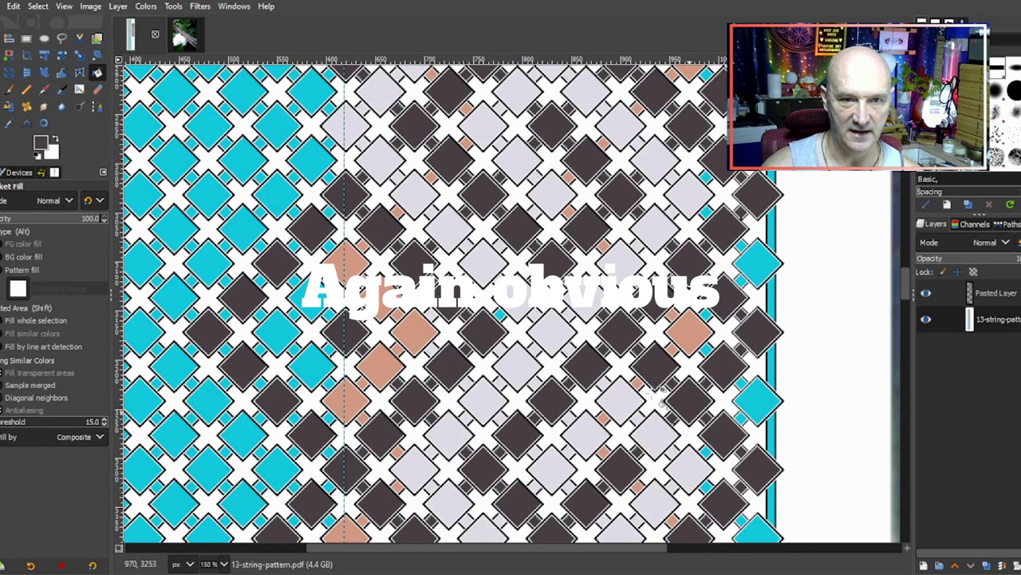
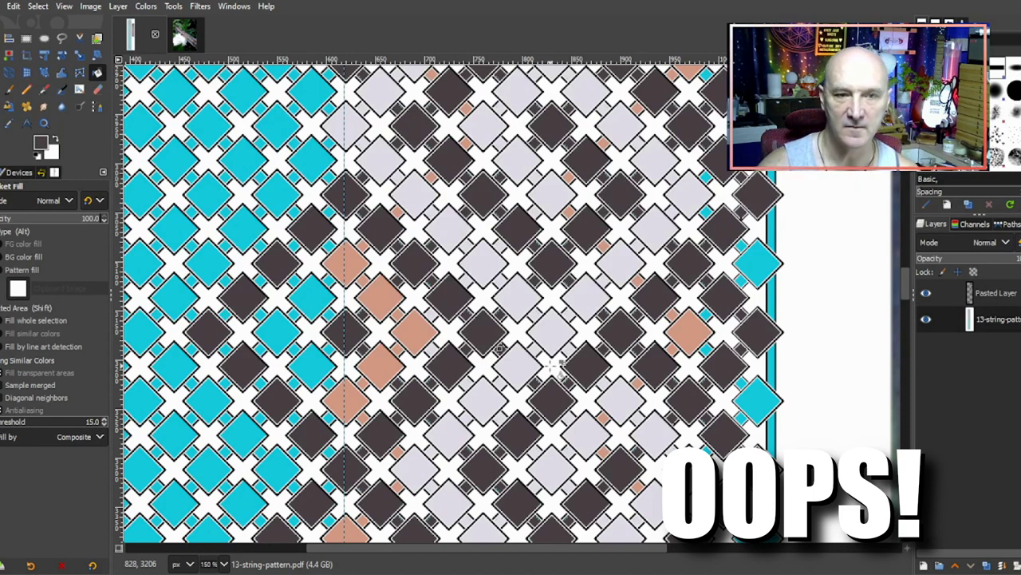
scroll(591, 335, "down", 1)
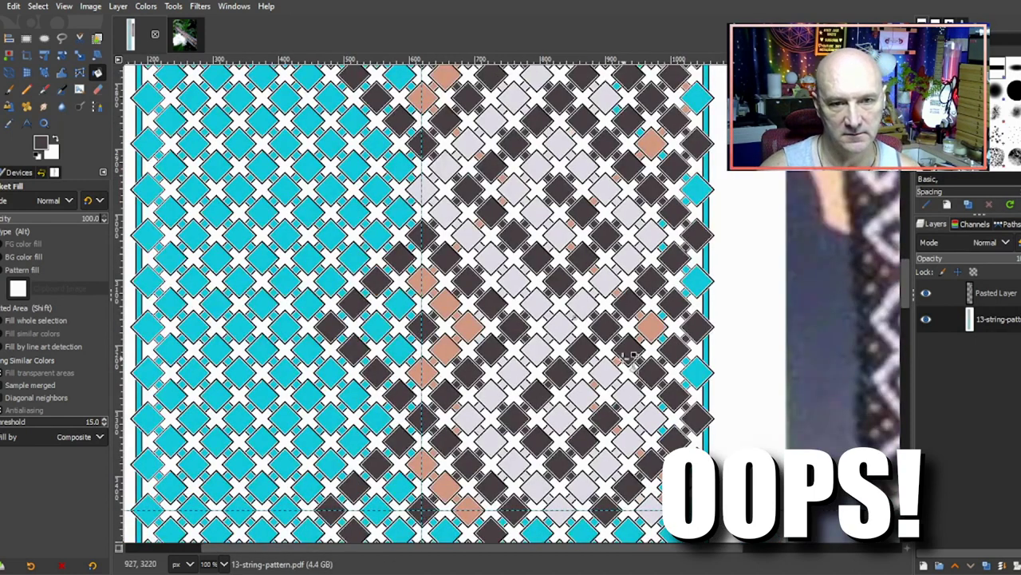
scroll(627, 355, "down", 1)
scroll(639, 347, "up", 1)
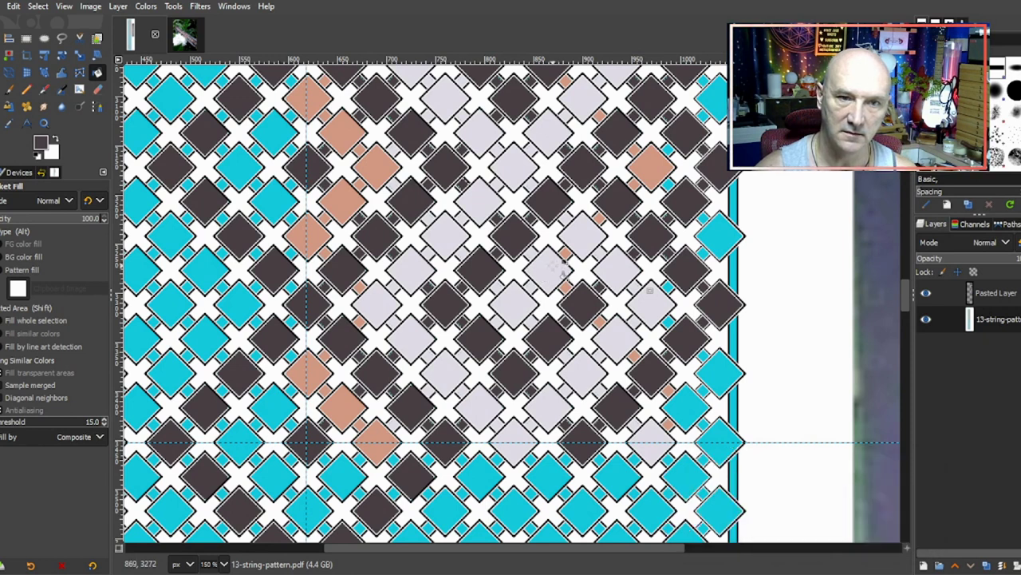
key("ctrl")
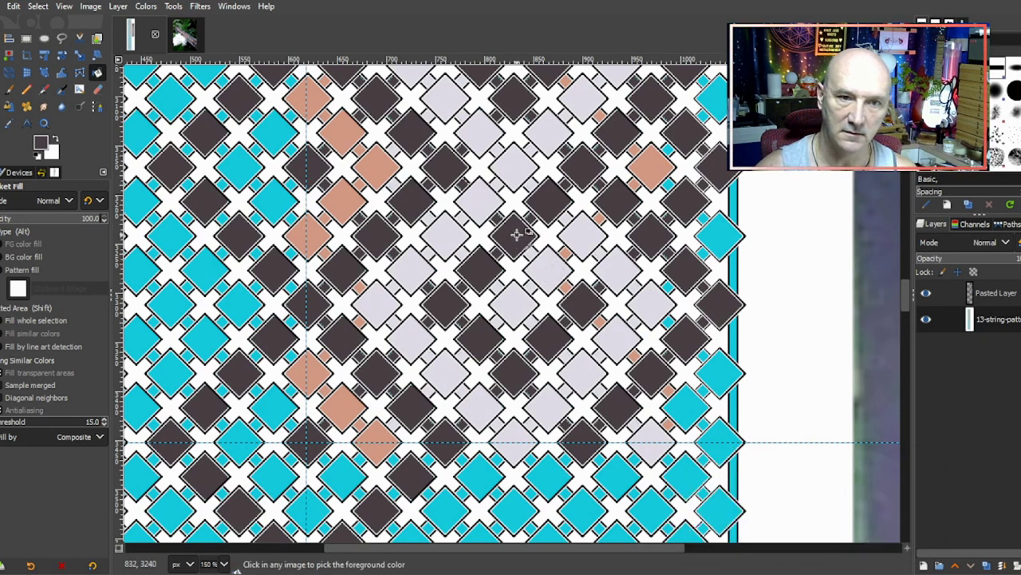
key("ctrl")
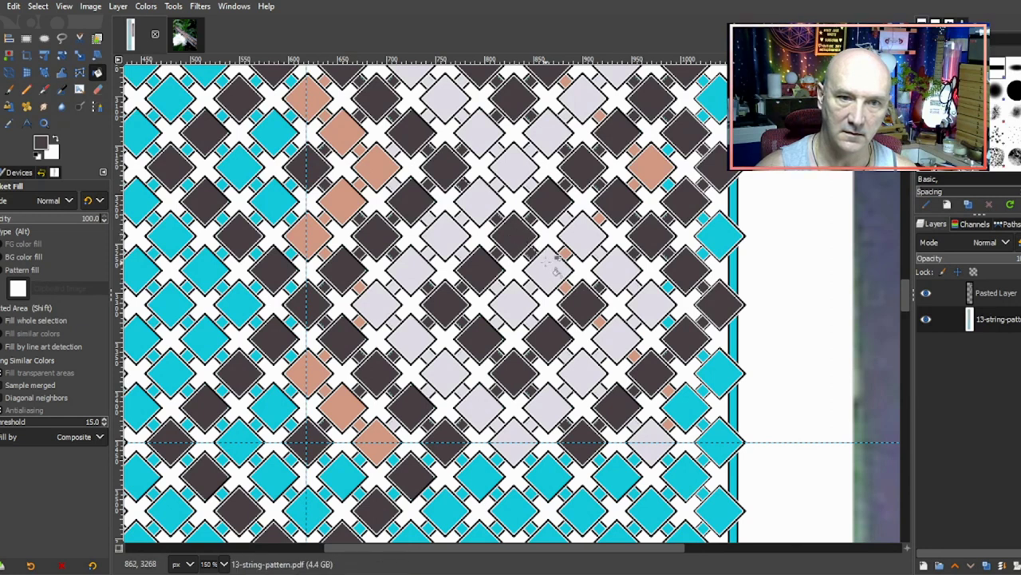
left_click(547, 260)
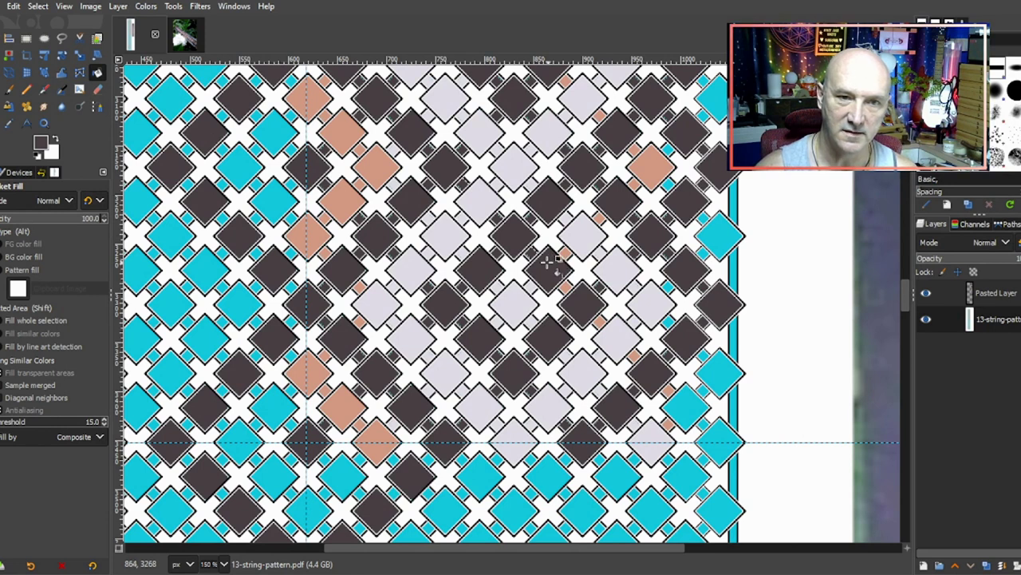
Step: Compare the lowest spiral with the reference photo and fill its inner diamond around ruler position 864, 3268 with sampled turquoise
scroll(550, 261, "down", 2, "ctrl")
scroll(560, 248, "up", 5)
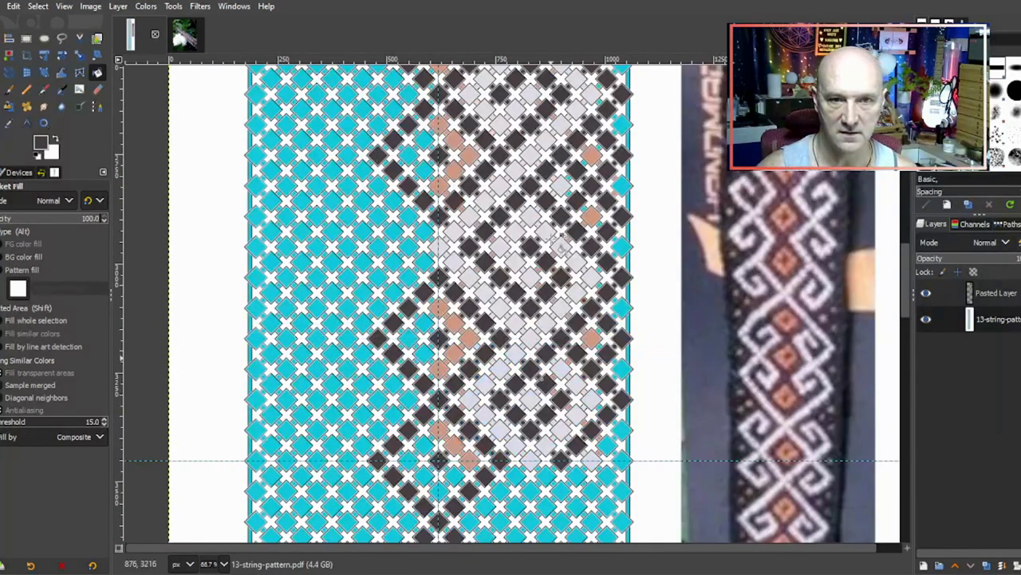
scroll(559, 243, "down", 3)
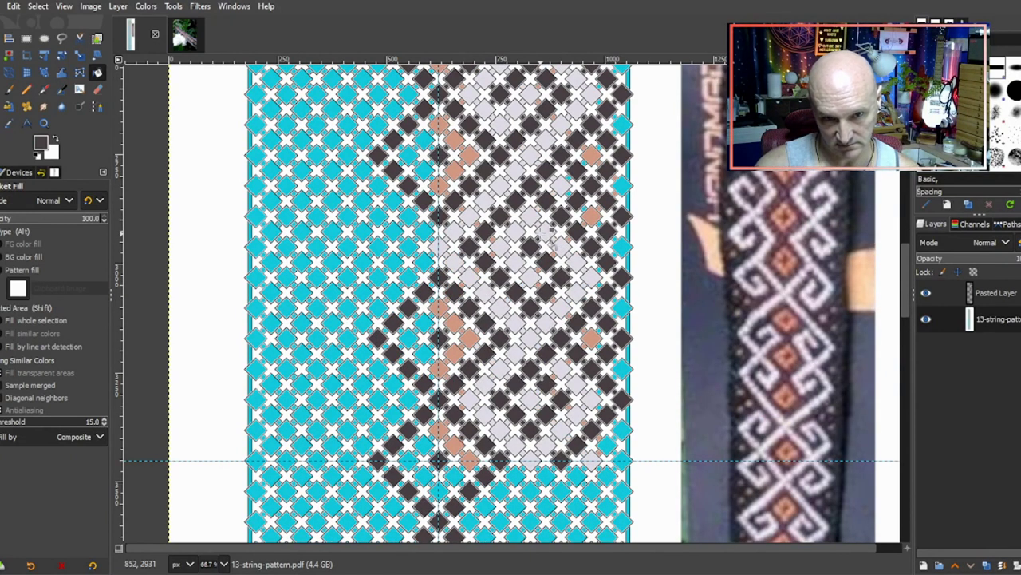
left_click(585, 476, "ctrl")
left_click(548, 386)
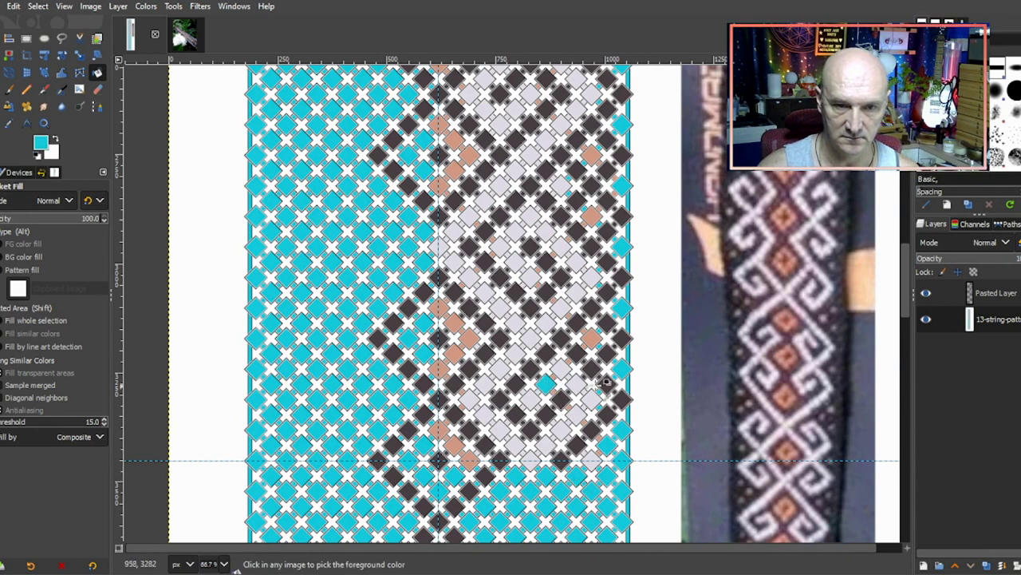
Step: Examine the lowest lilac spiral around its turquoise inner diamond against the matching spirals in the reference photo
scroll(605, 382, "up", 2, "ctrl")
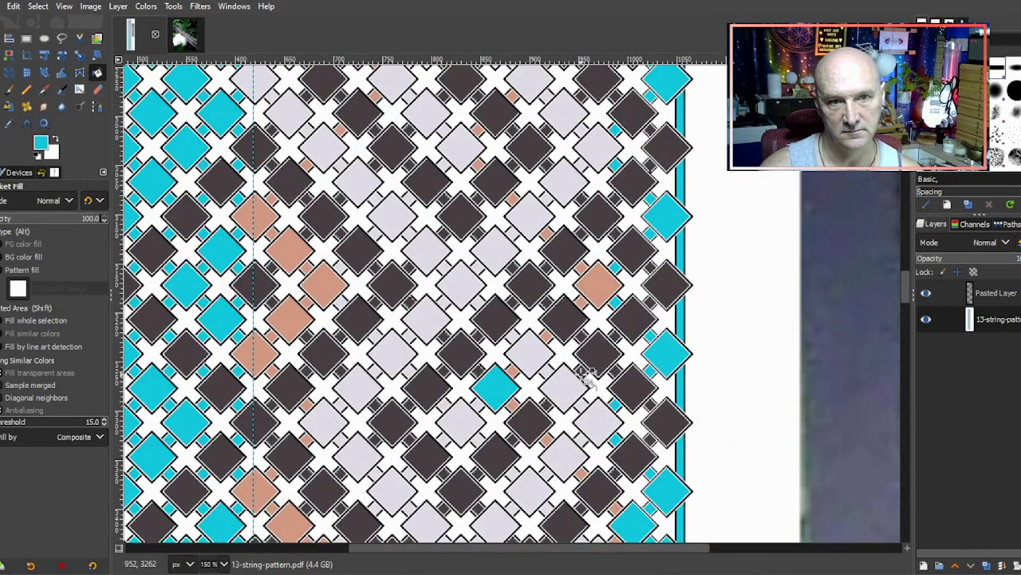
scroll(592, 380, "down", 2)
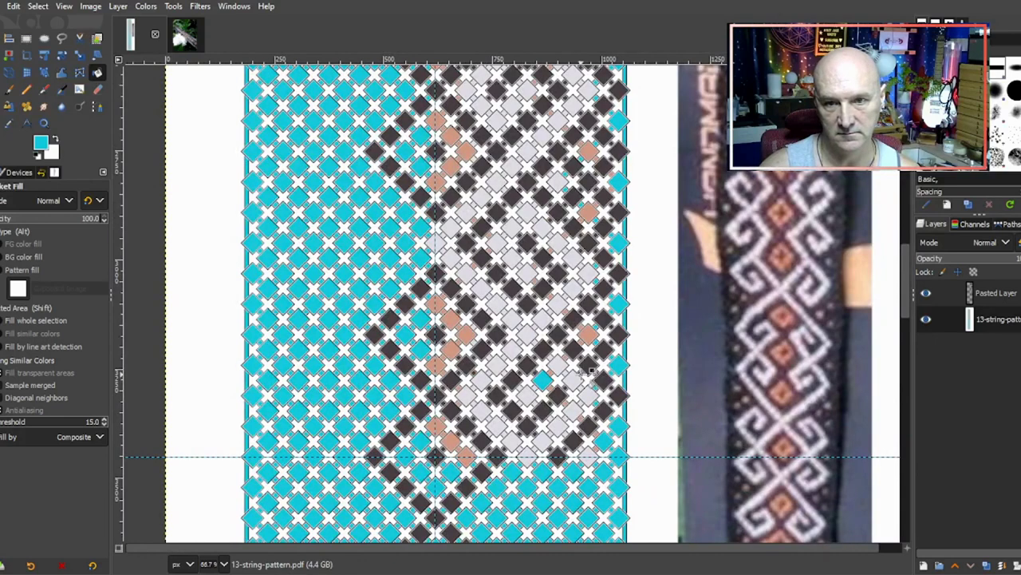
scroll(830, 351, "up", 4, "ctrl")
scroll(831, 314, "down", 4)
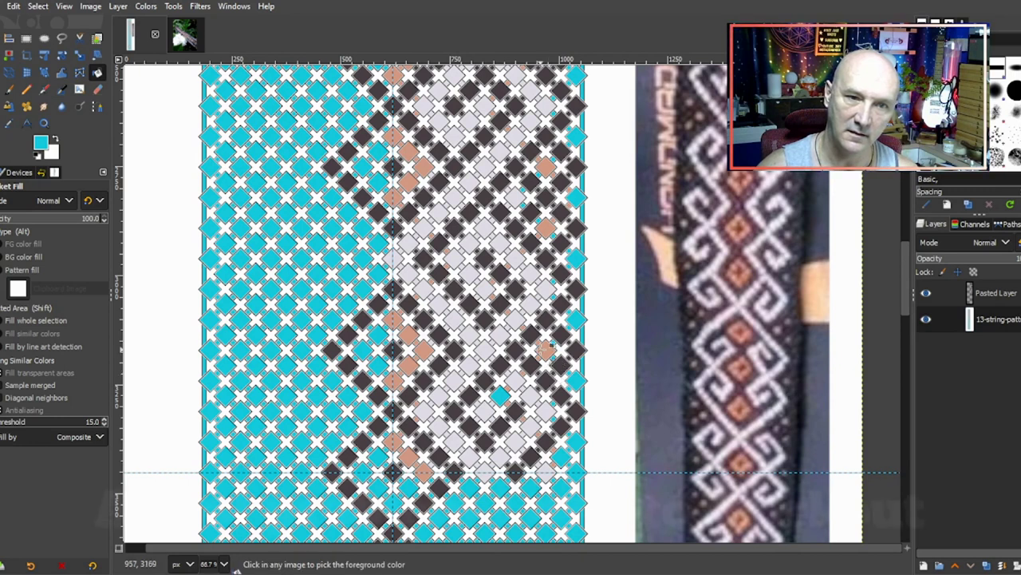
scroll(561, 366, "up", 1)
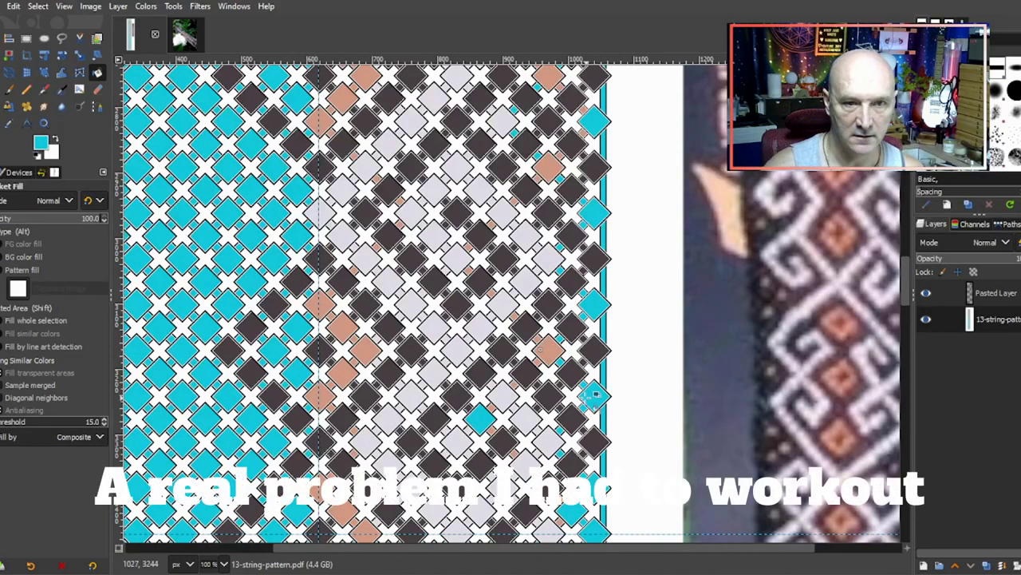
scroll(525, 403, "down", 3)
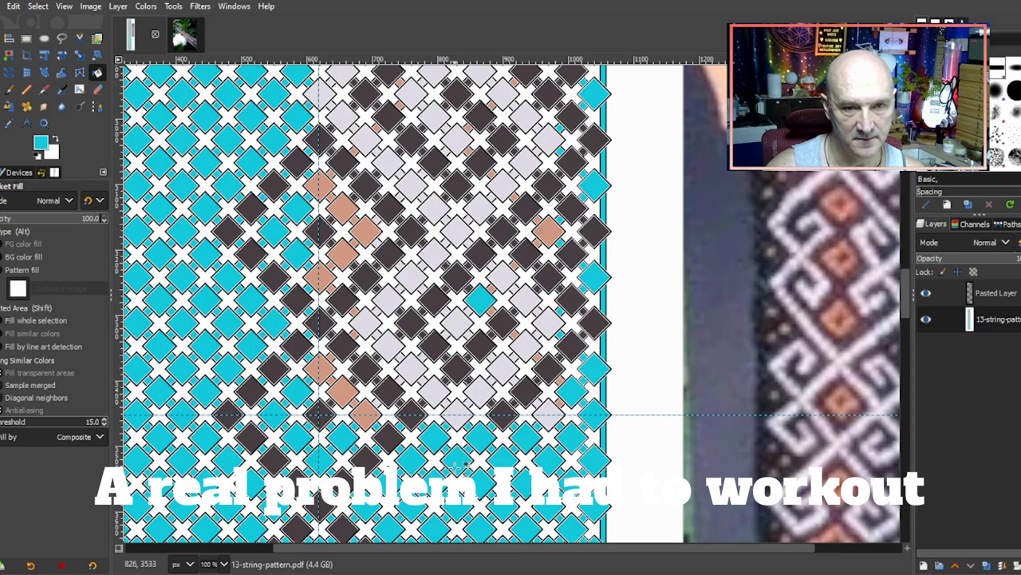
Step: Compare the full run of lilac spirals and salmon diamonds along the pattern with the whole reference photo
scroll(904, 327, "up", 5)
scroll(866, 334, "down", 3)
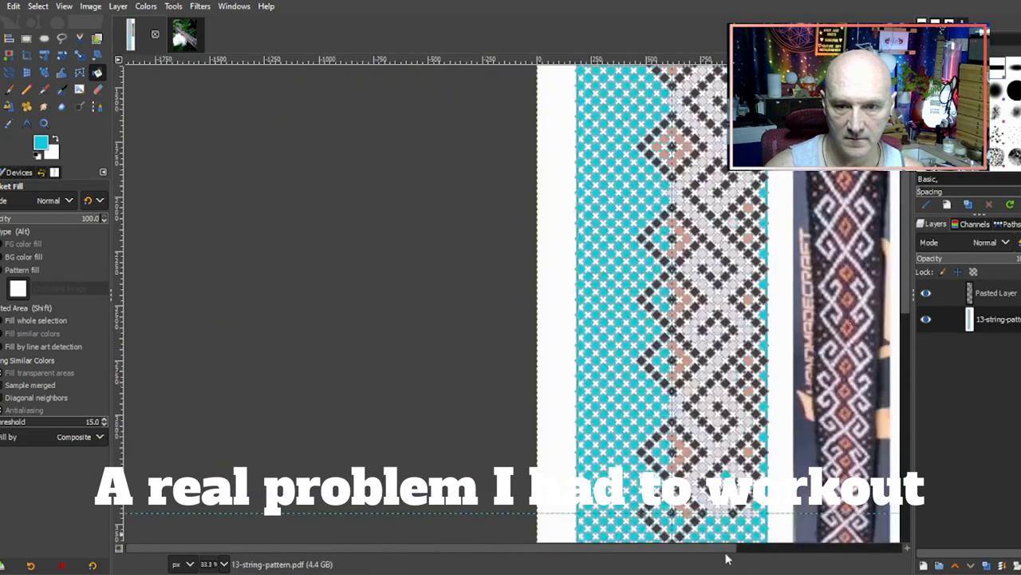
left_click_drag(726, 549, 830, 547)
scroll(666, 335, "up", 3)
scroll(667, 335, "down", 3)
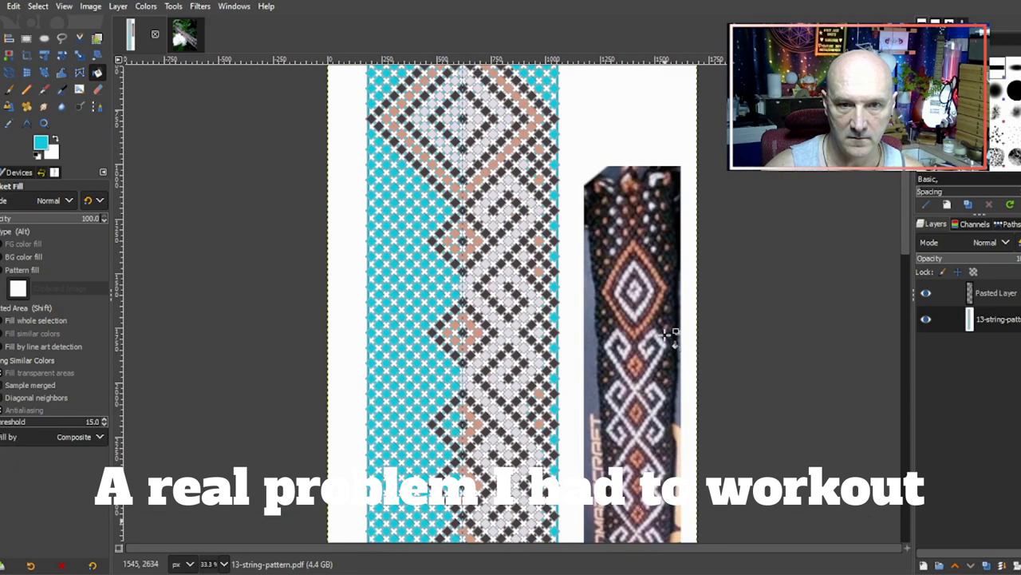
scroll(669, 335, "down", 8)
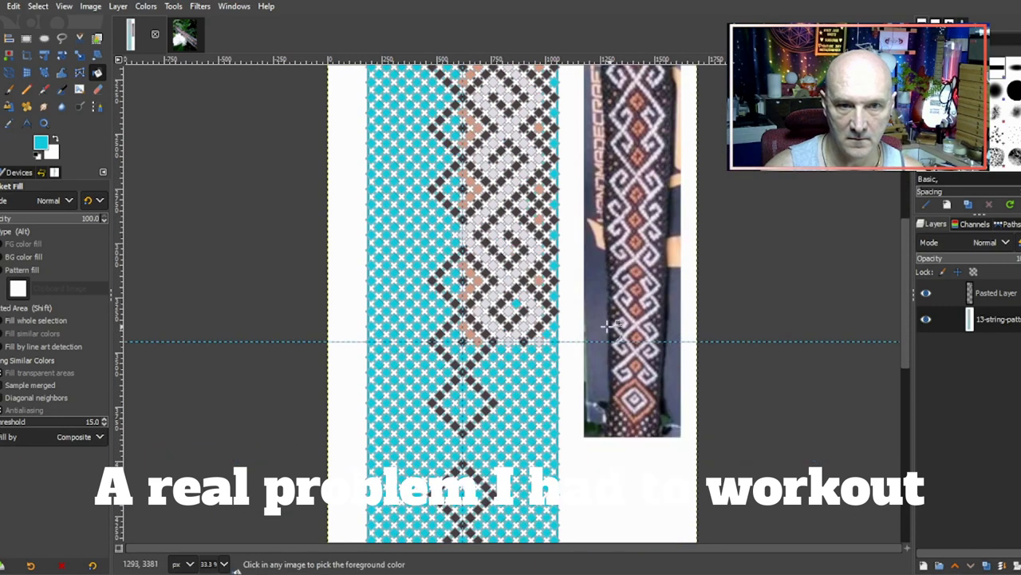
scroll(544, 315, "up", 3)
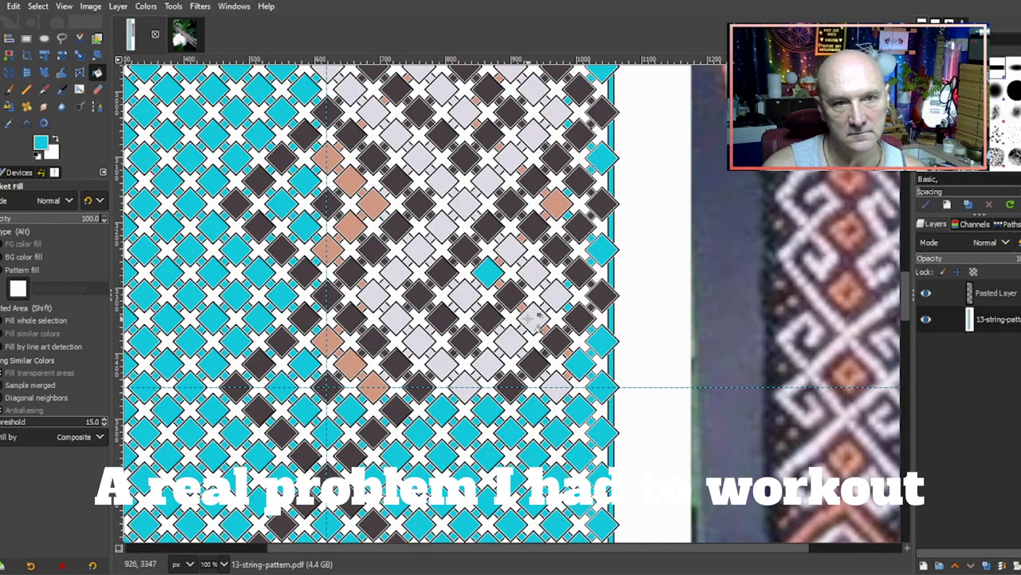
scroll(530, 315, "up", 5)
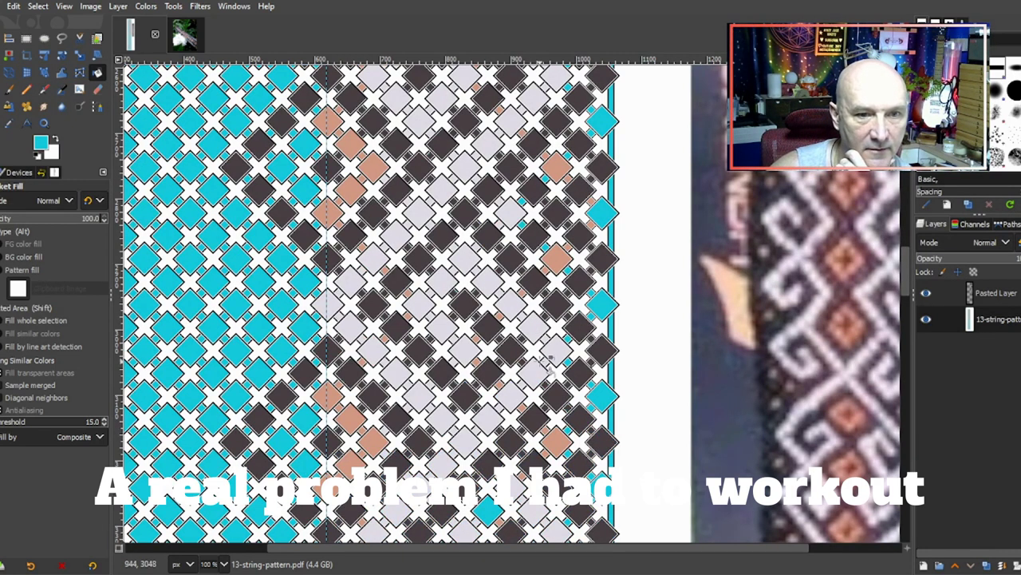
scroll(395, 392, "down", 3)
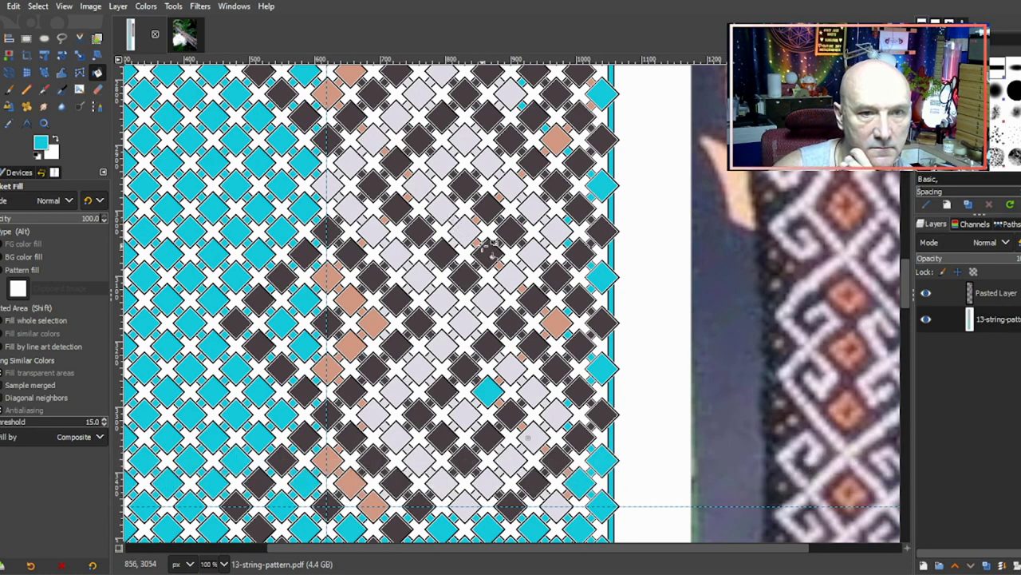
scroll(481, 331, "up", 5)
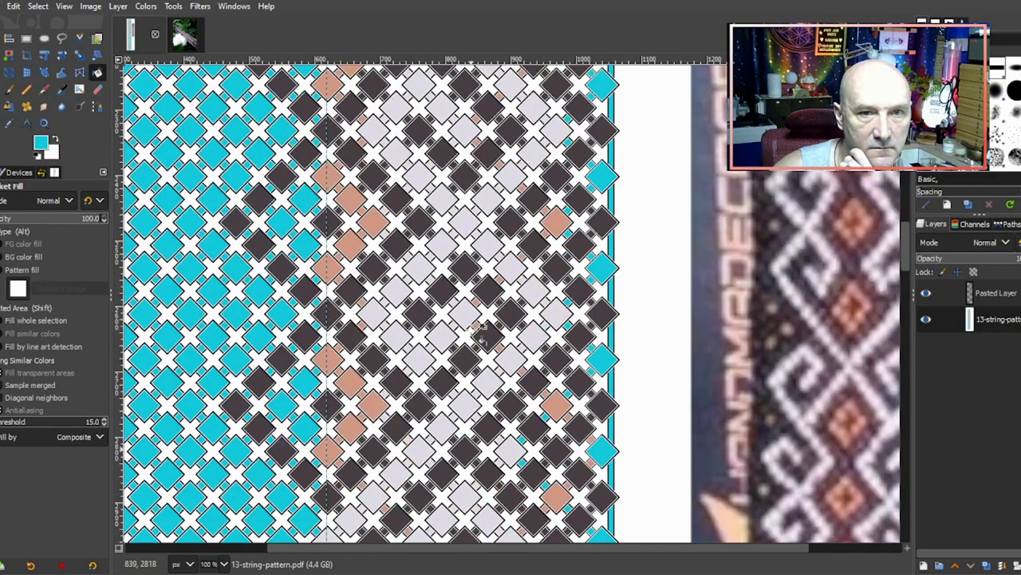
scroll(480, 330, "up", 5)
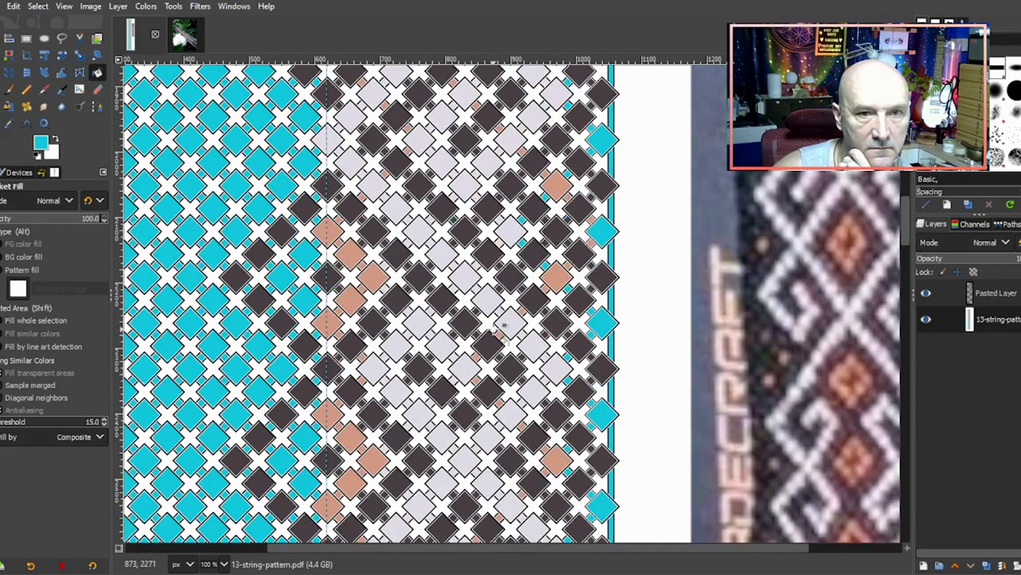
Step: Examine the spirals between ruler heights of about 1400 and 3450 against the corresponding motifs in the reference photo
scroll(495, 327, "up", 5)
scroll(501, 328, "up", 3)
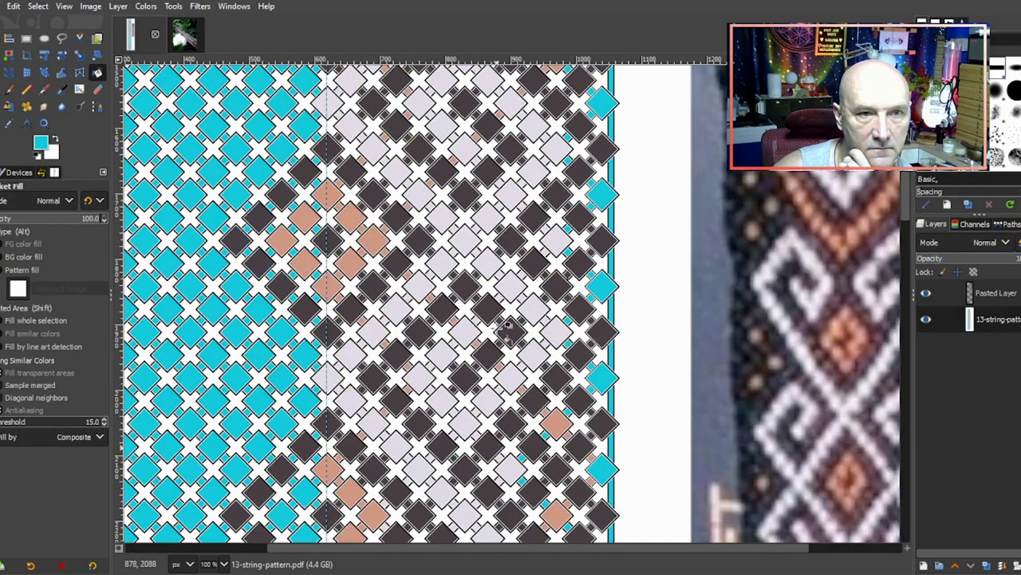
scroll(504, 328, "up", 3)
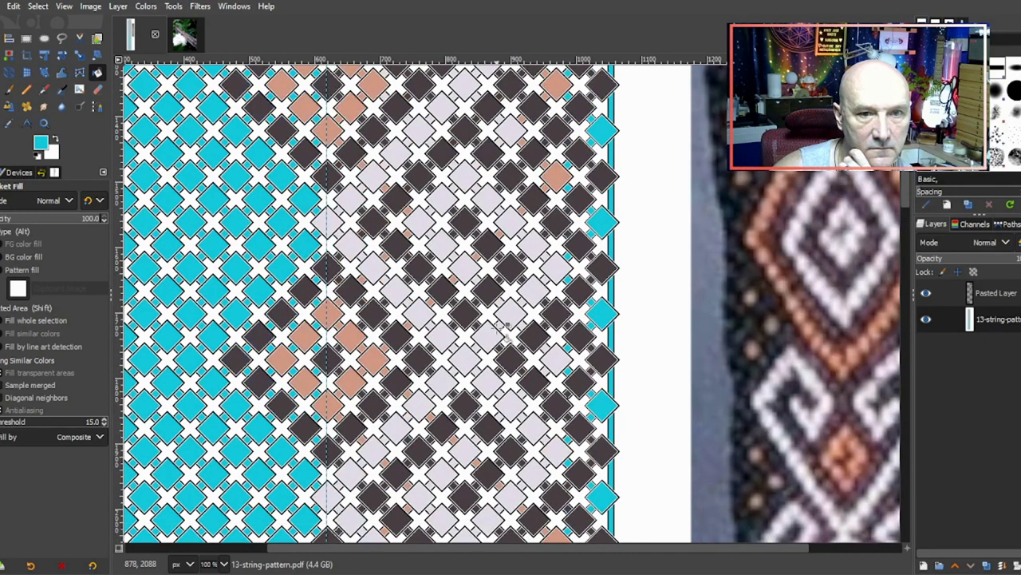
scroll(504, 328, "up", 7)
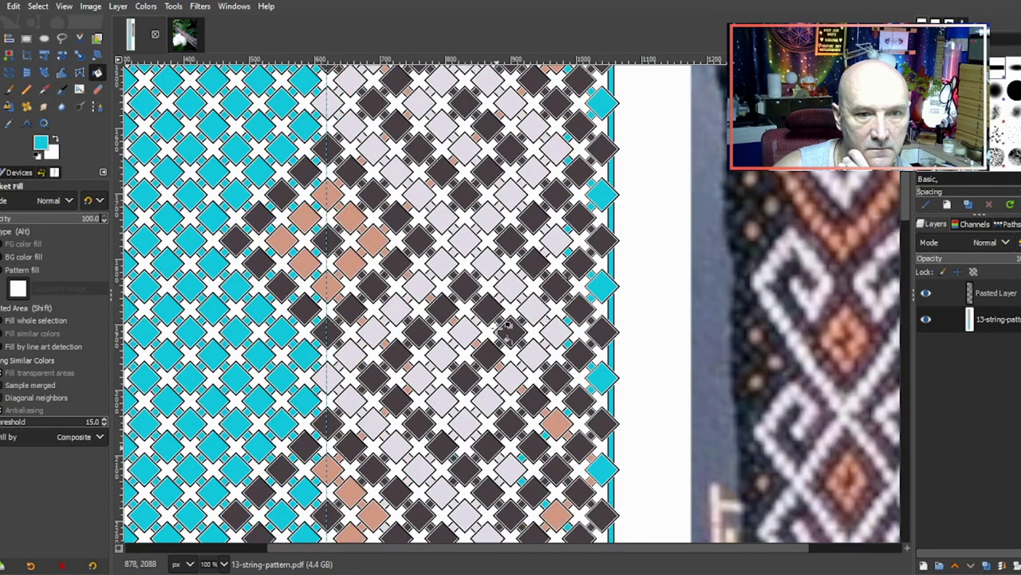
scroll(504, 329, "down", 3)
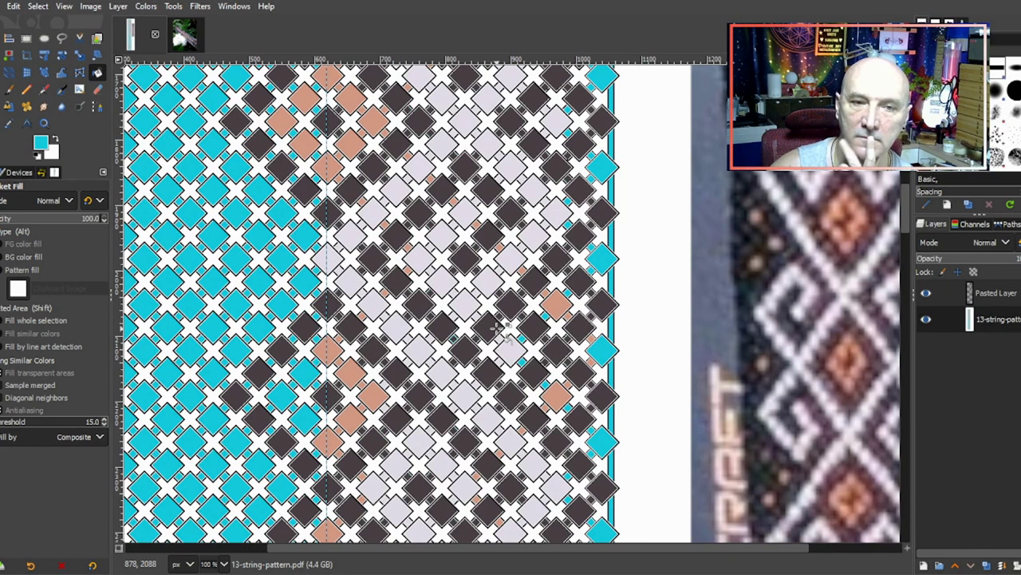
scroll(504, 319, "down", 3)
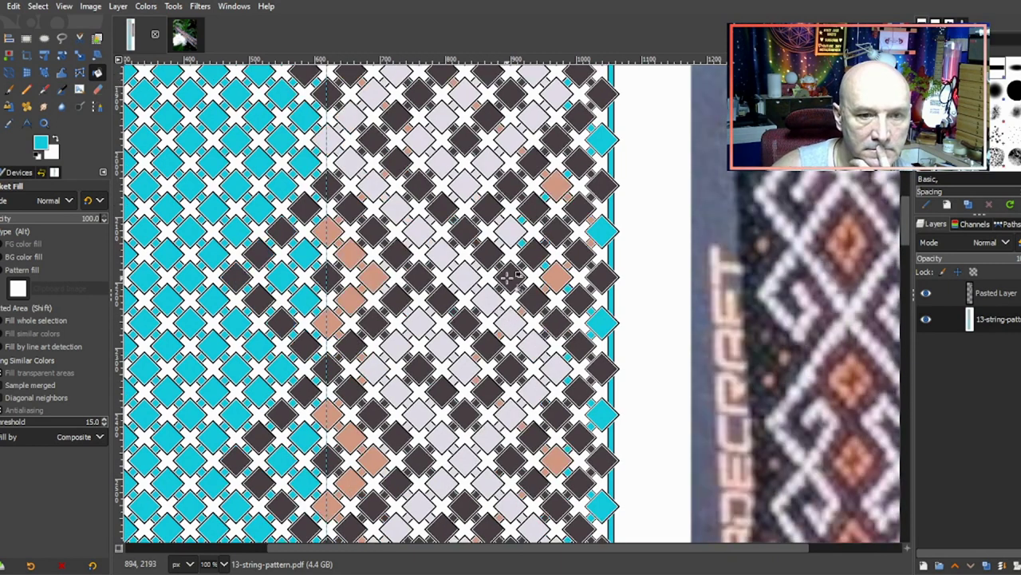
scroll(507, 276, "down", 5)
scroll(508, 275, "down", 4)
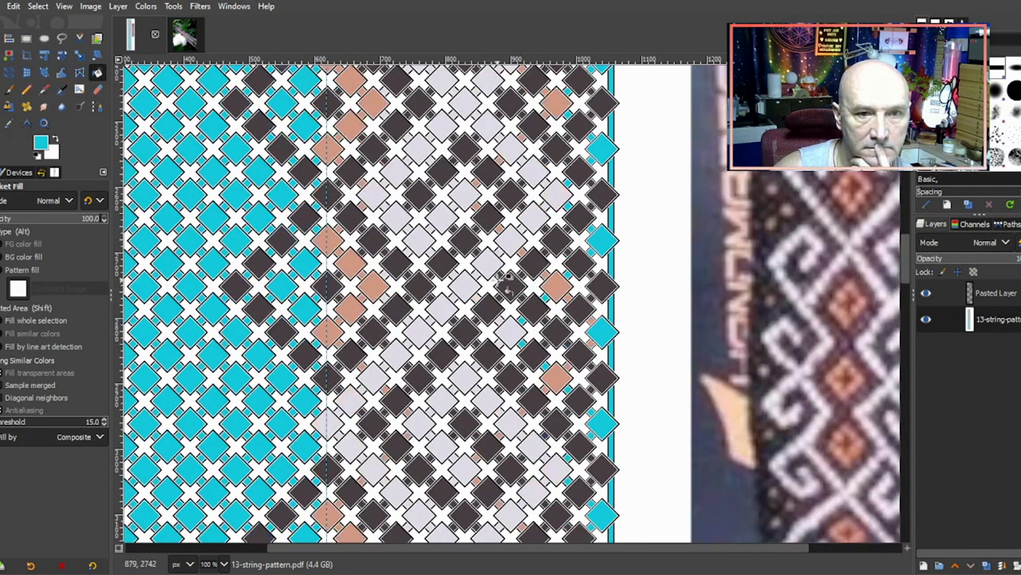
scroll(507, 275, "down", 5)
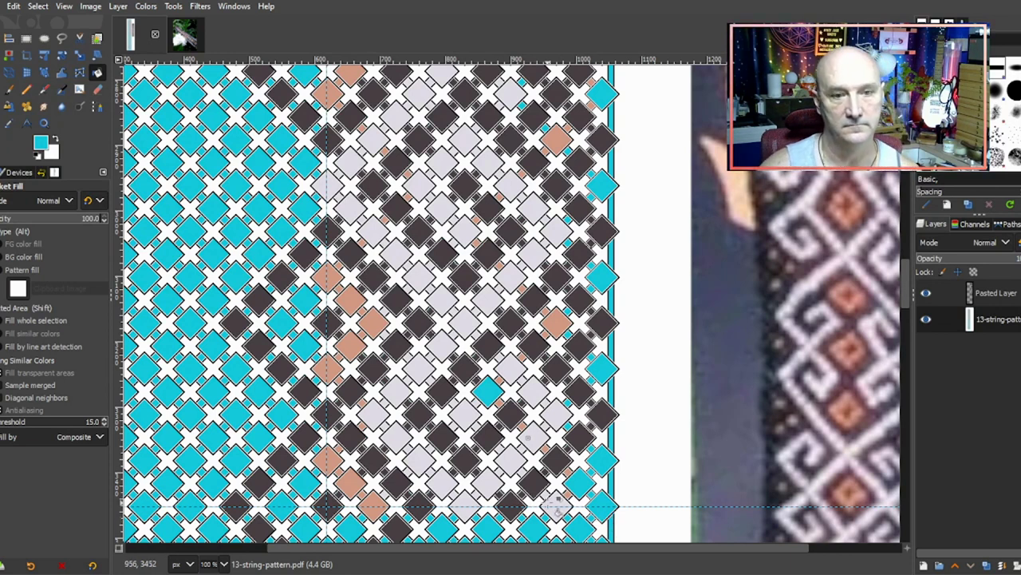
Step: Fill the lowest spiral's turquoise inner diamond around 864, 3268 with sampled lilac and the turquoise diamonds around 997, 3417 and 1032, 3452 with sampled dark brown
key("ctrl")
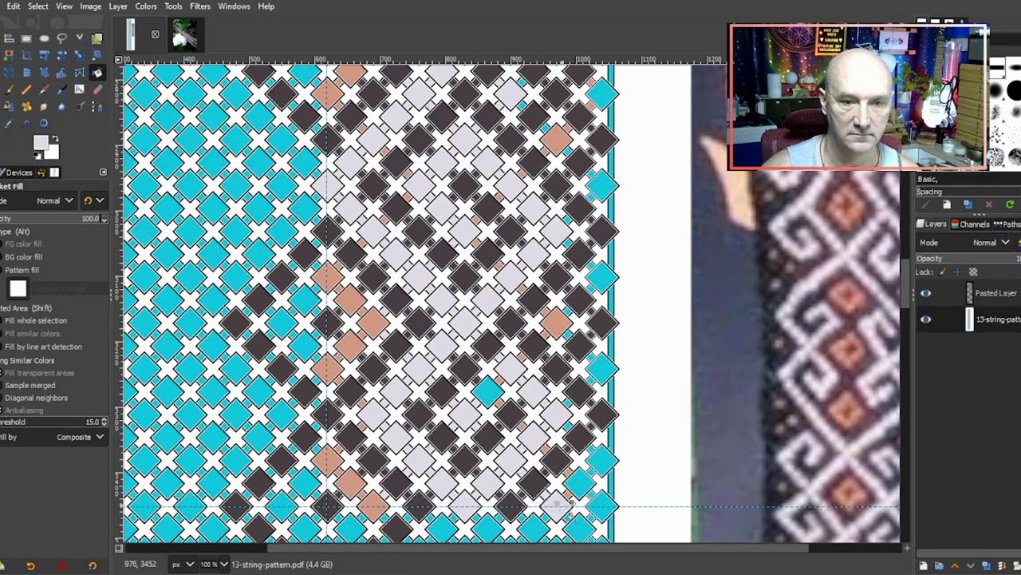
scroll(568, 499, "up", 1)
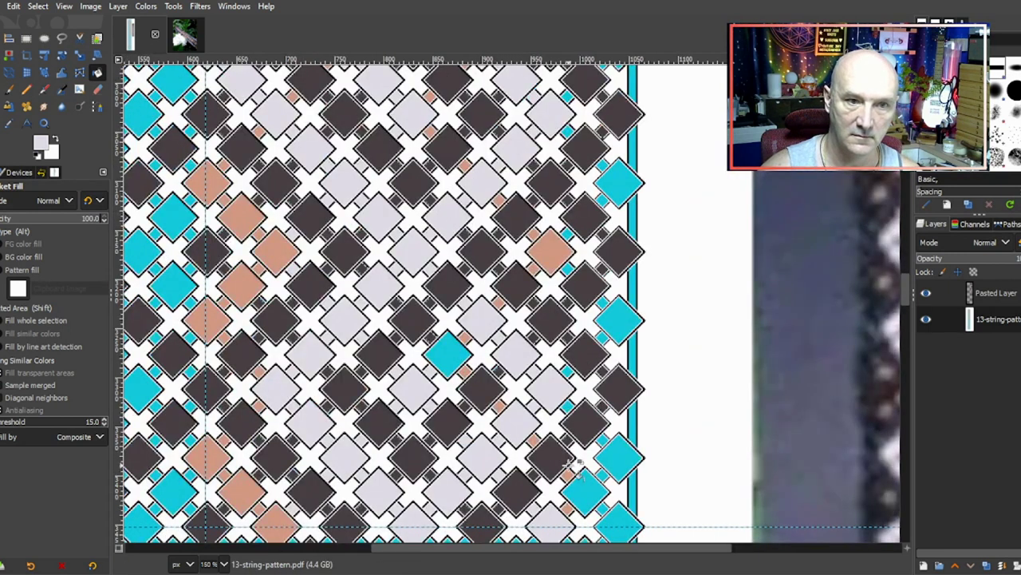
scroll(448, 387, "down", 1)
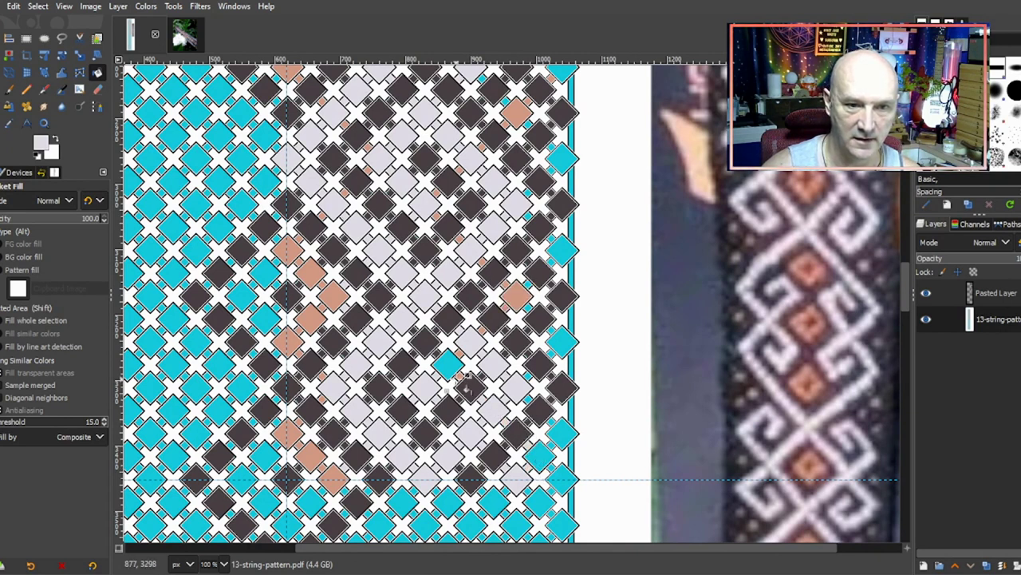
left_click(456, 367)
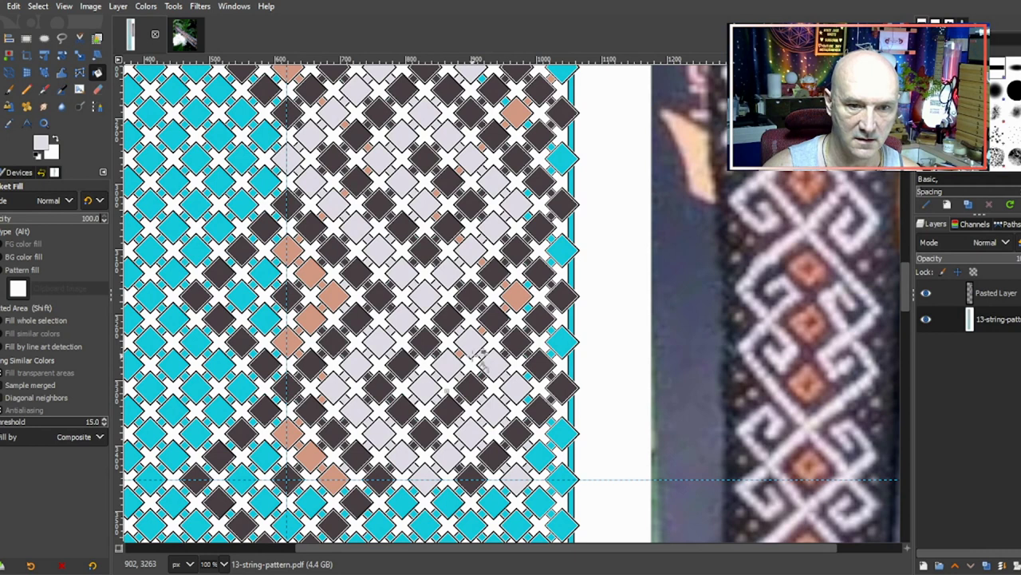
key("ctrl")
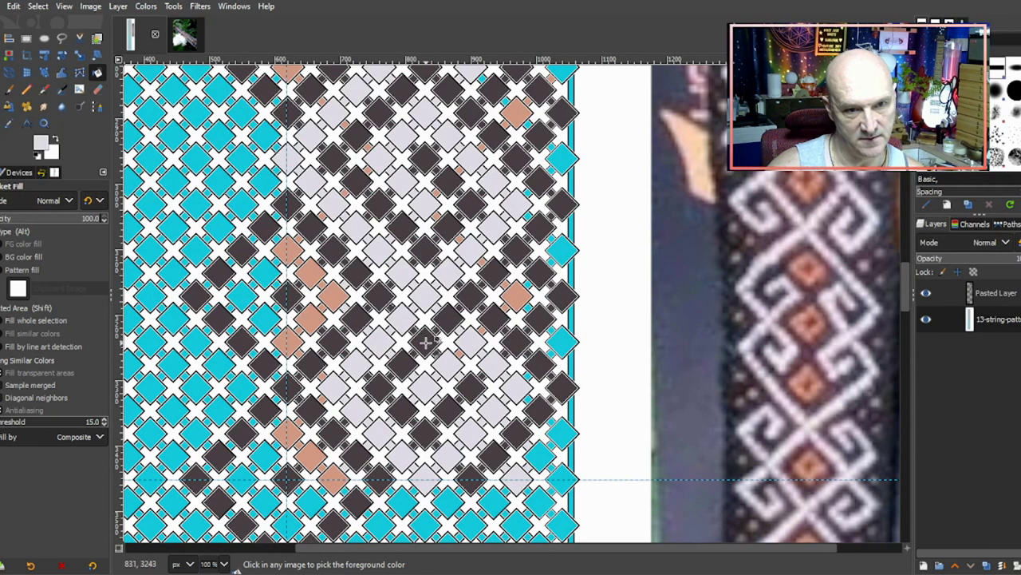
left_click(426, 341, "ctrl")
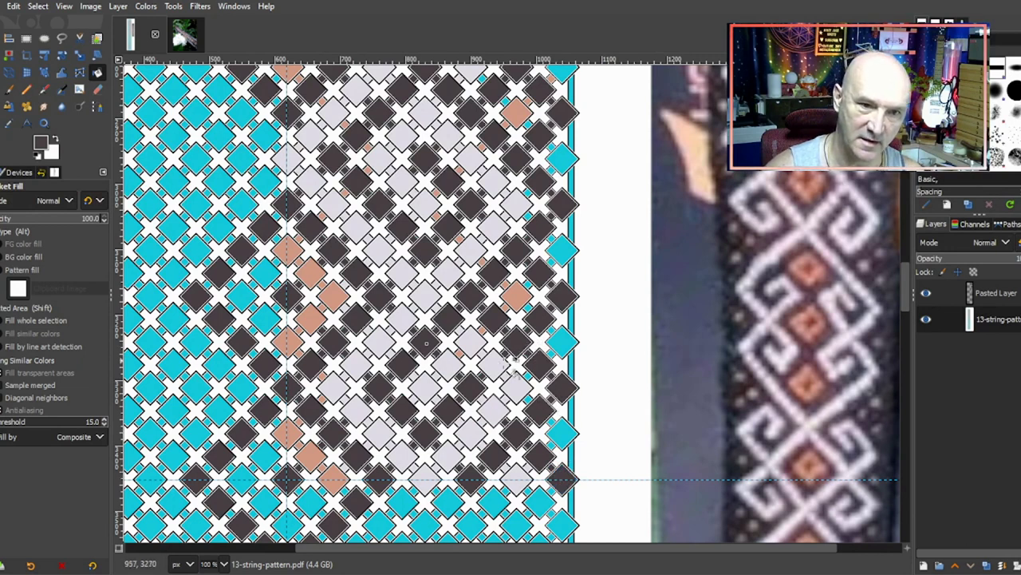
Step: Sample lilac and fill the salmon diamond around ruler position 970, 3170 and the small salmon squares beside the lowest spiral
scroll(498, 384, "up", 2)
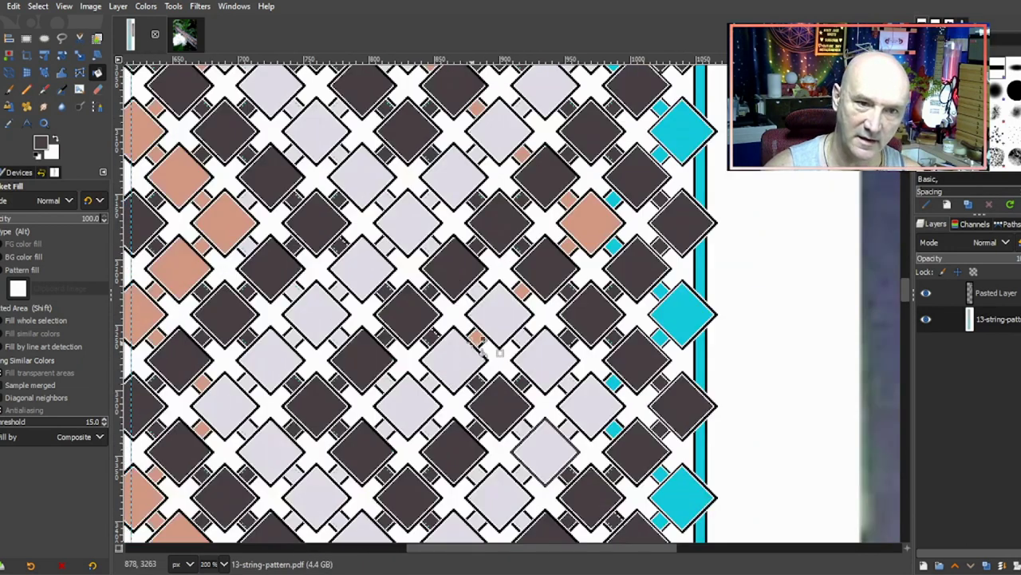
left_click(456, 359, "ctrl")
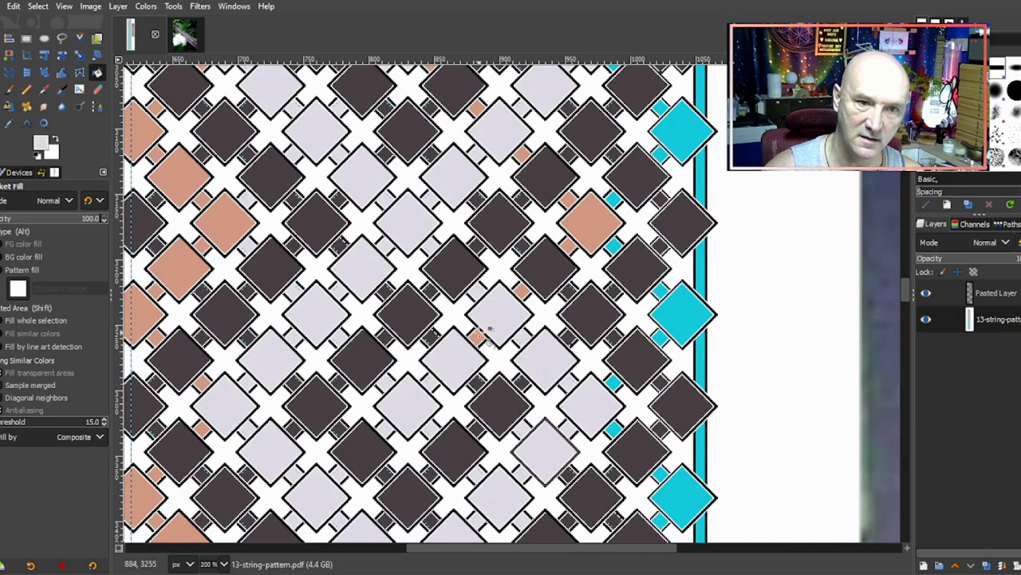
left_click(523, 292)
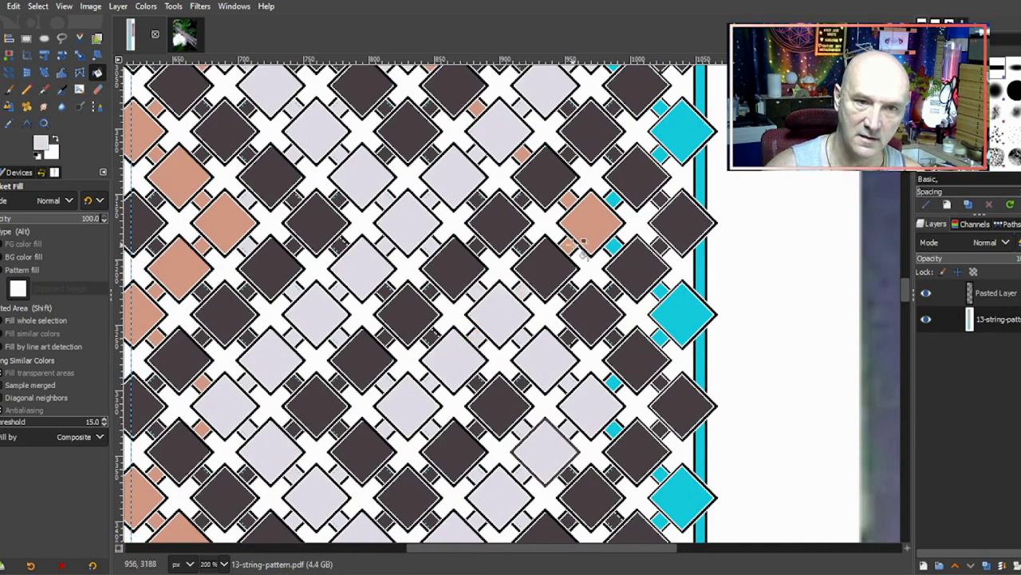
left_click(583, 212)
left_click(525, 153)
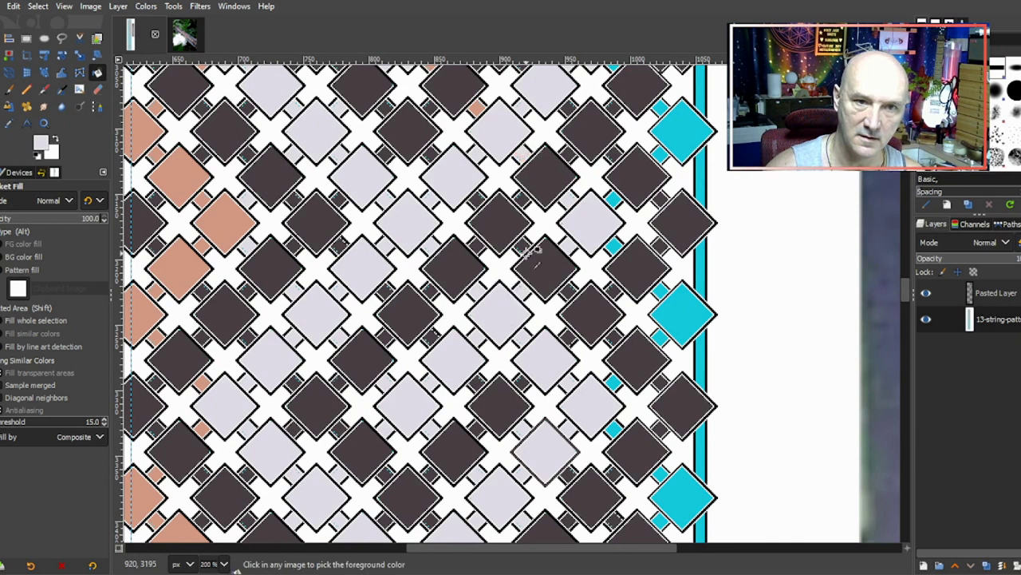
Step: Fill the salmon diamonds near the pattern's right edge around ruler positions 970, 2890, 970, 2750 and 970, 2470 with lilac
scroll(533, 271, "down", 2)
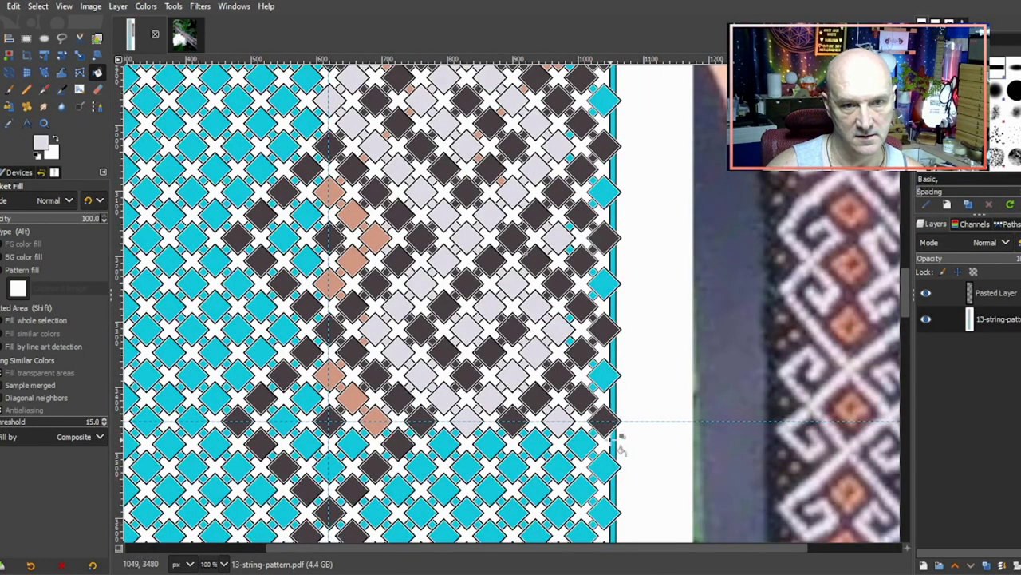
scroll(494, 314, "up", 1)
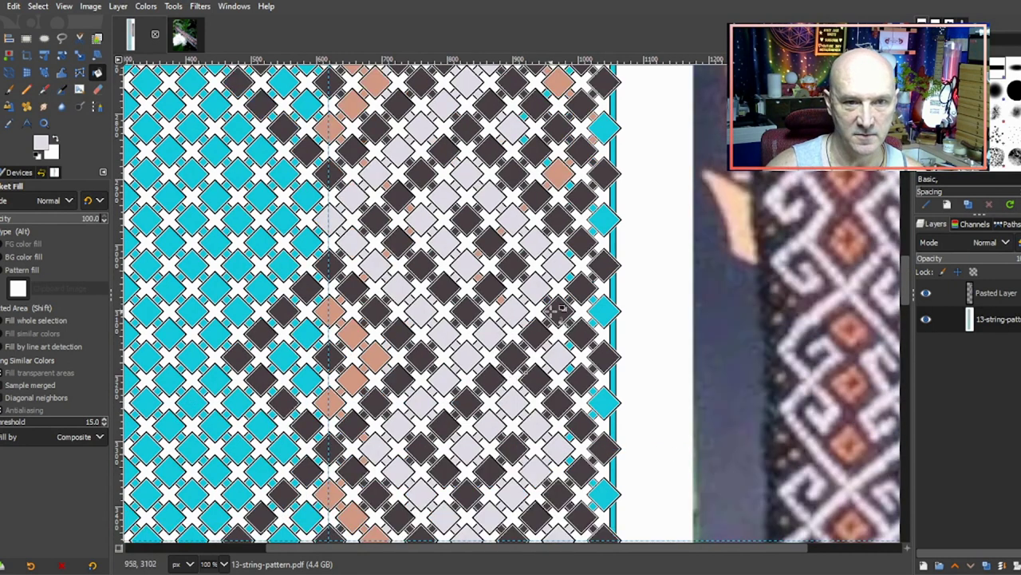
scroll(522, 303, "up", 1)
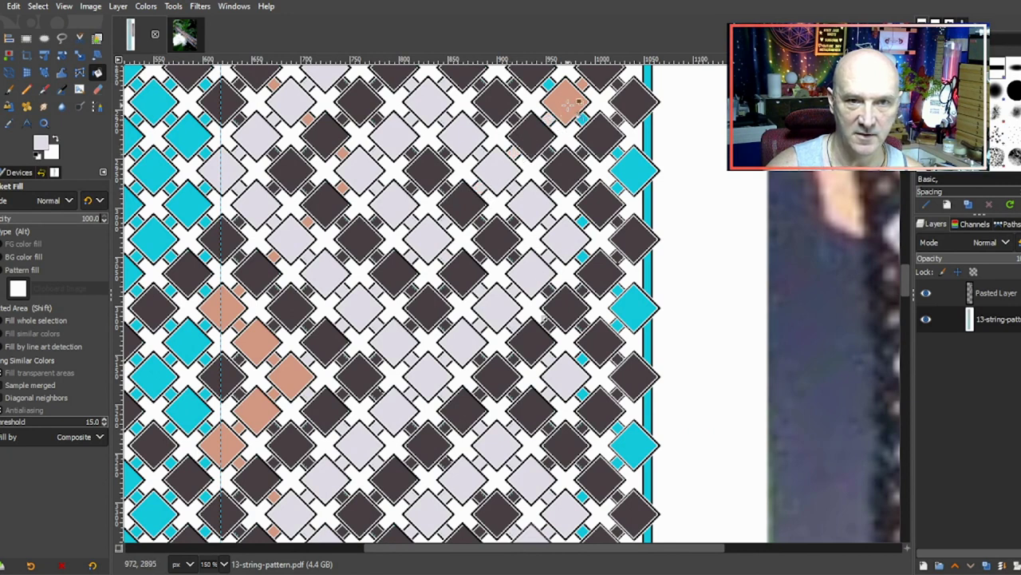
scroll(584, 268, "up", 5)
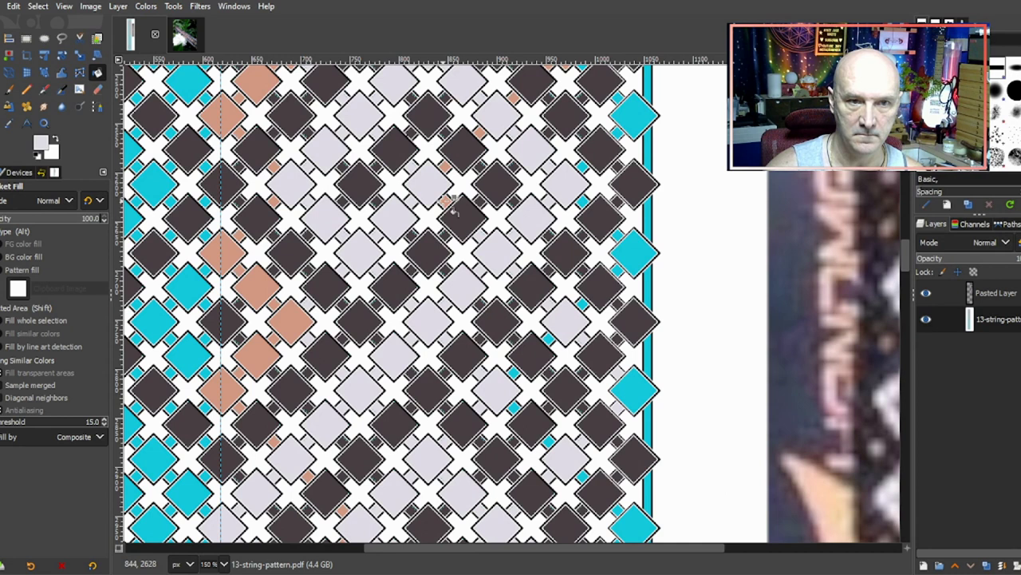
scroll(456, 179, "up", 3)
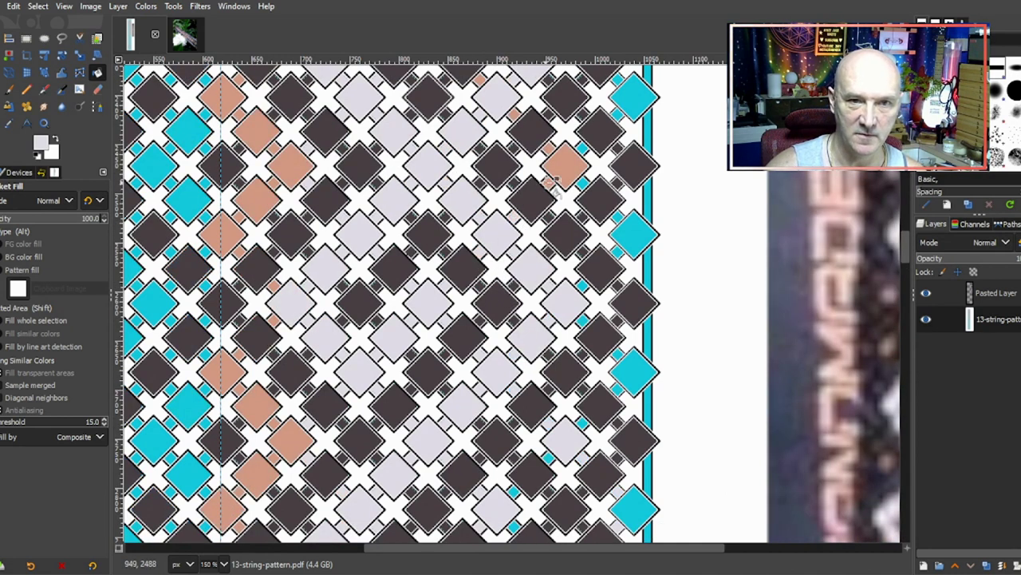
left_click(558, 172)
Step: Fill the salmon diamonds around ruler positions 970, 2190 and 970, 2050 and the small salmon squares near 1025, 2125 with lilac
scroll(556, 153, "up", 5)
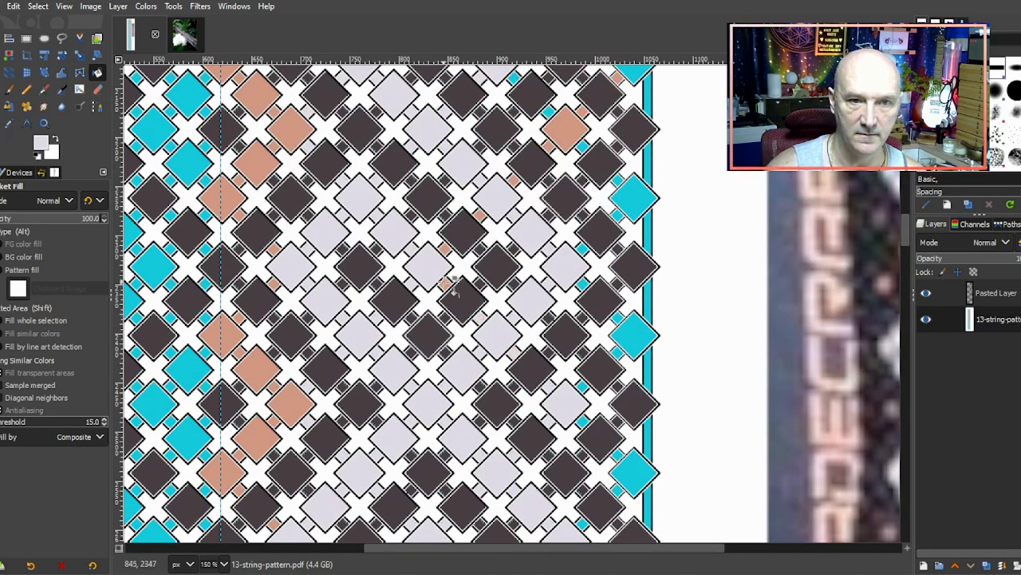
scroll(451, 252, "up", 5)
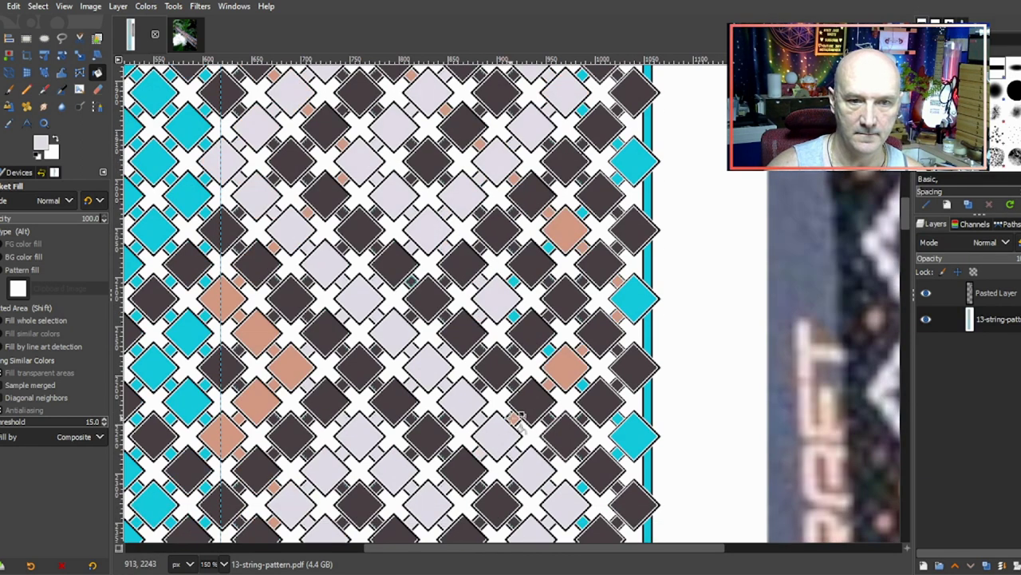
left_click(573, 364)
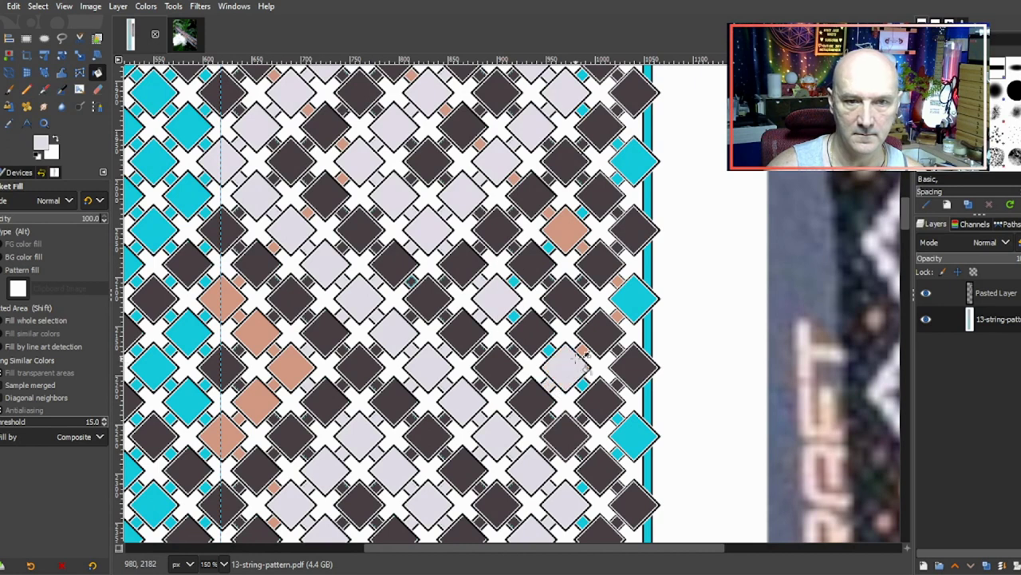
left_click(617, 318)
left_click(618, 281)
left_click(563, 222)
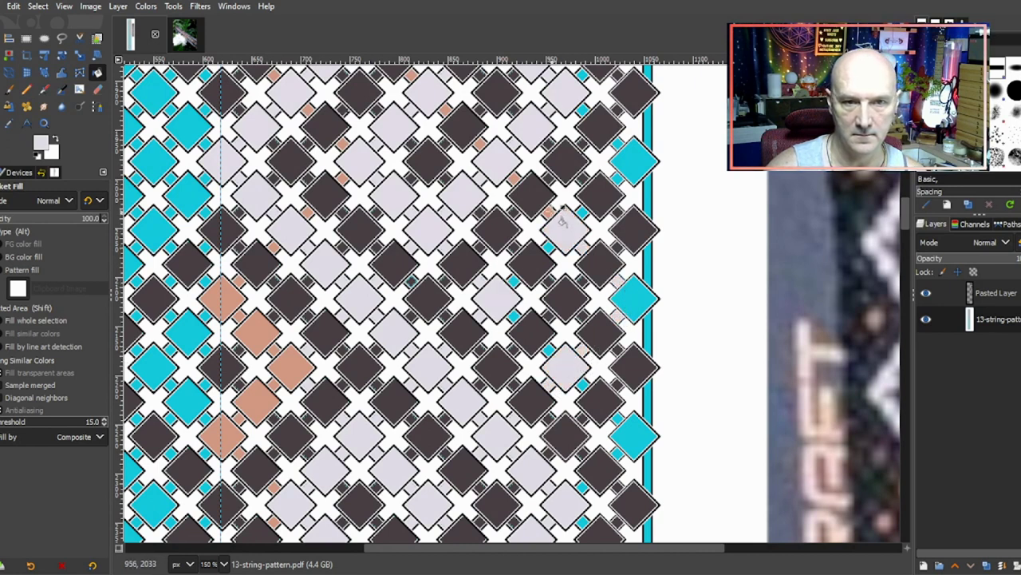
Step: Fill the small salmon squares running diagonally from around ruler position 882, 1963 up to 708, 1790 with lilac
scroll(487, 343, "down", 5)
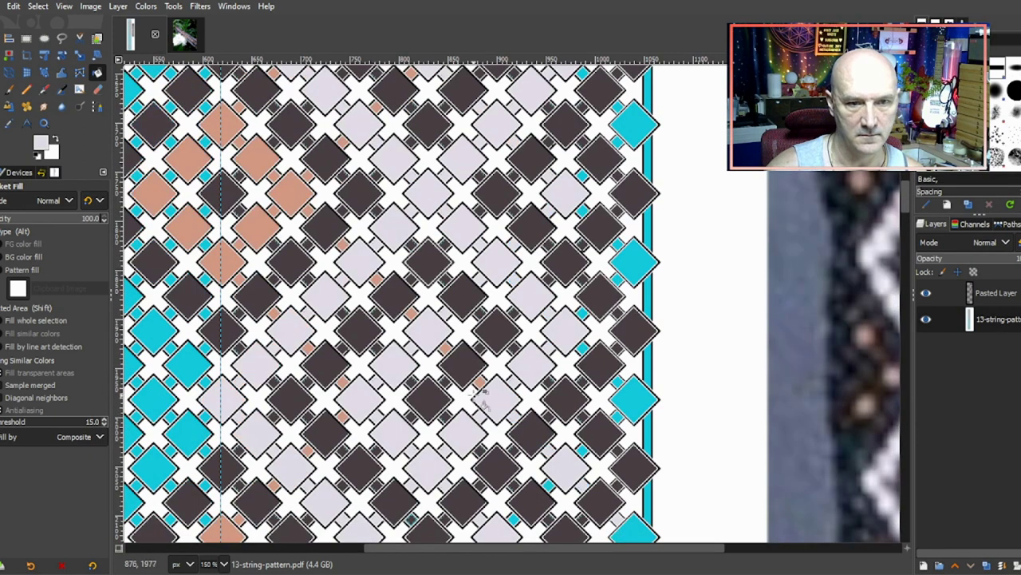
left_click(480, 382)
left_click(445, 348)
left_click(379, 281)
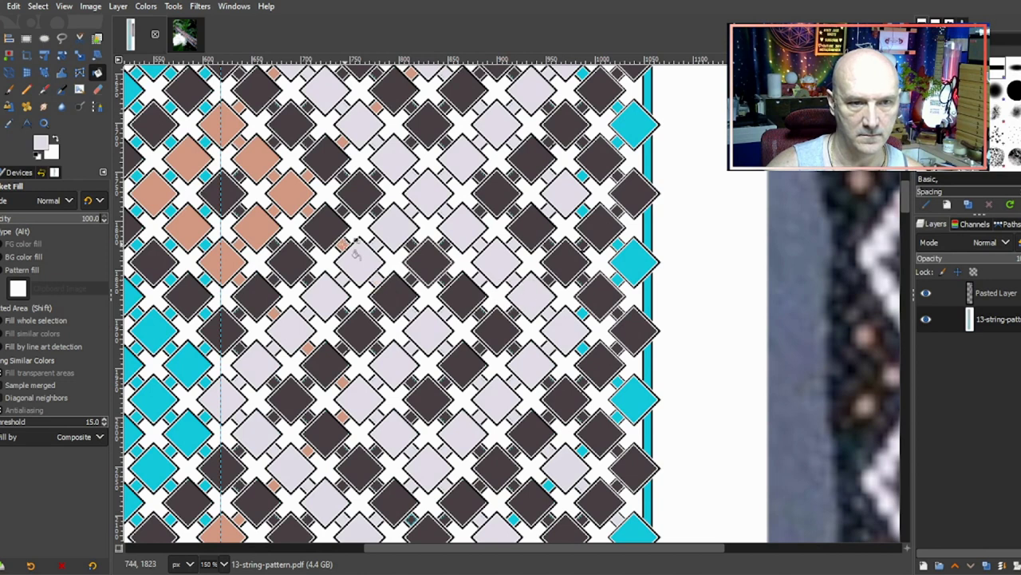
left_click(310, 212)
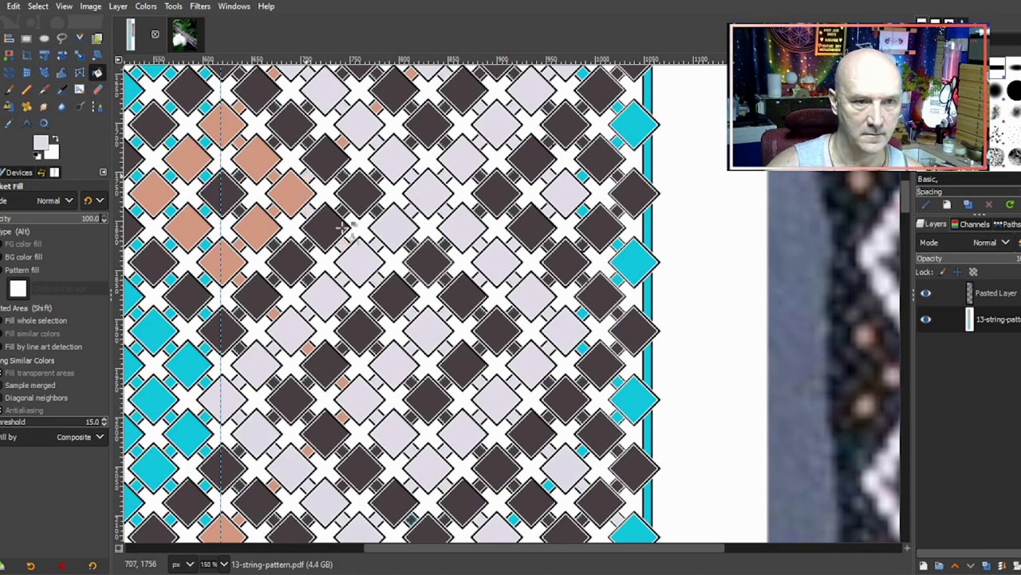
Step: Fill the salmon diamonds near the pattern's right edge around ruler positions 970, 1490 and 970, 1350 with lilac
scroll(313, 182, "up", 5)
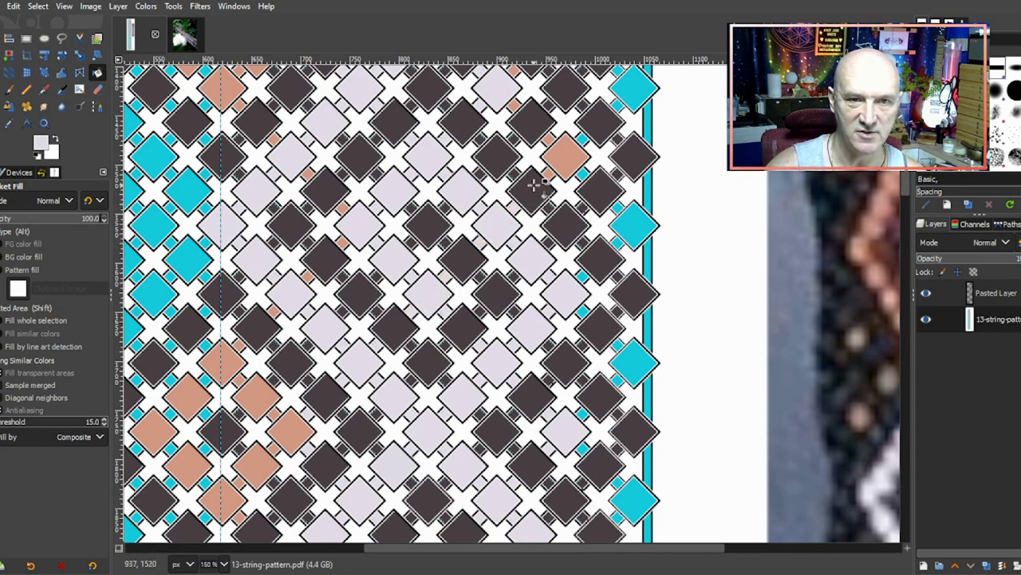
left_click(564, 158)
scroll(568, 240, "down", 3)
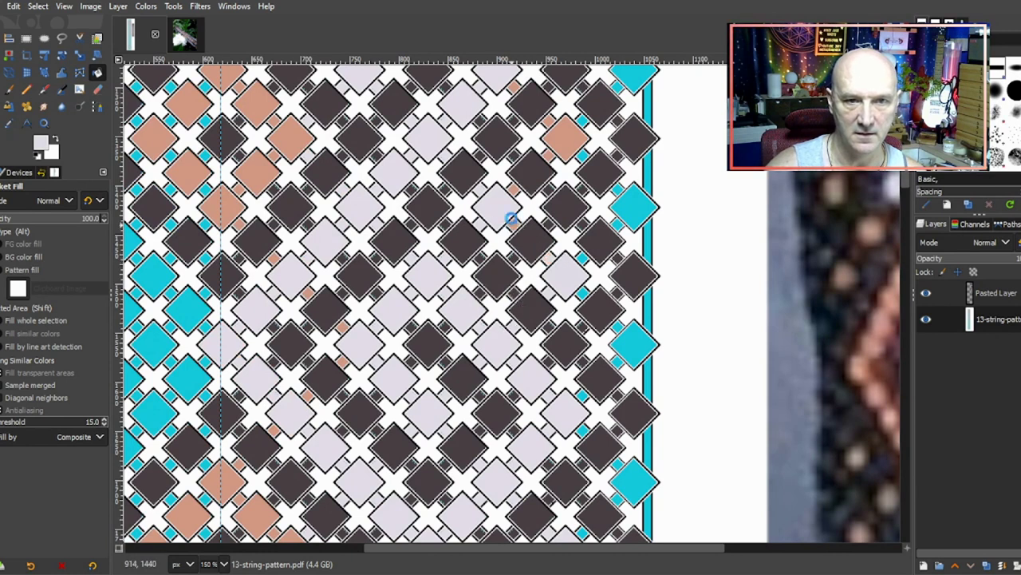
left_click(564, 140)
Step: Fill the small salmon squares around ruler position 883, 1158, the salmon diamond around 970, 1070 and the small edge square near 1024, 1020 with lilac
scroll(564, 144, "down", 4)
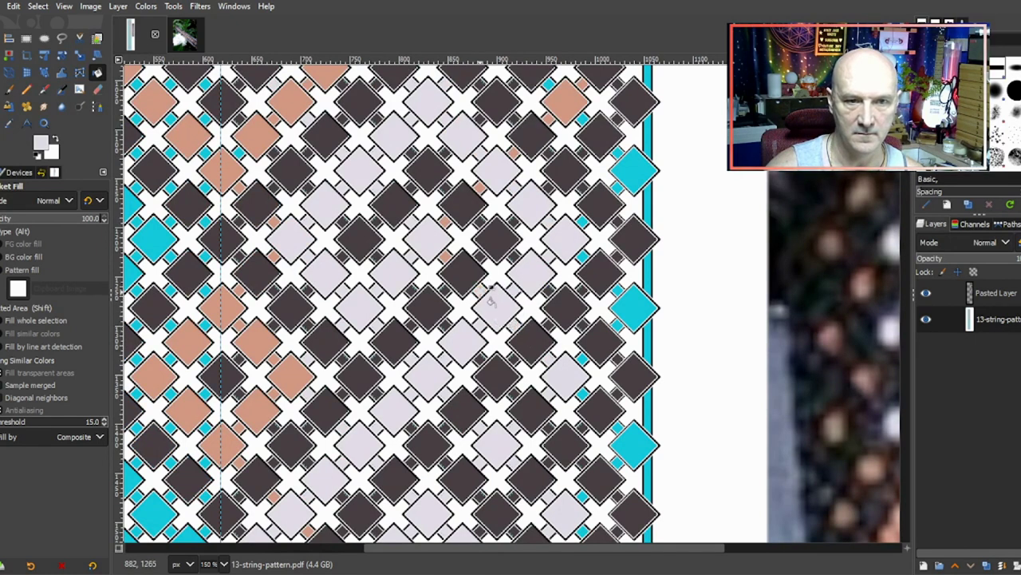
left_click(481, 185)
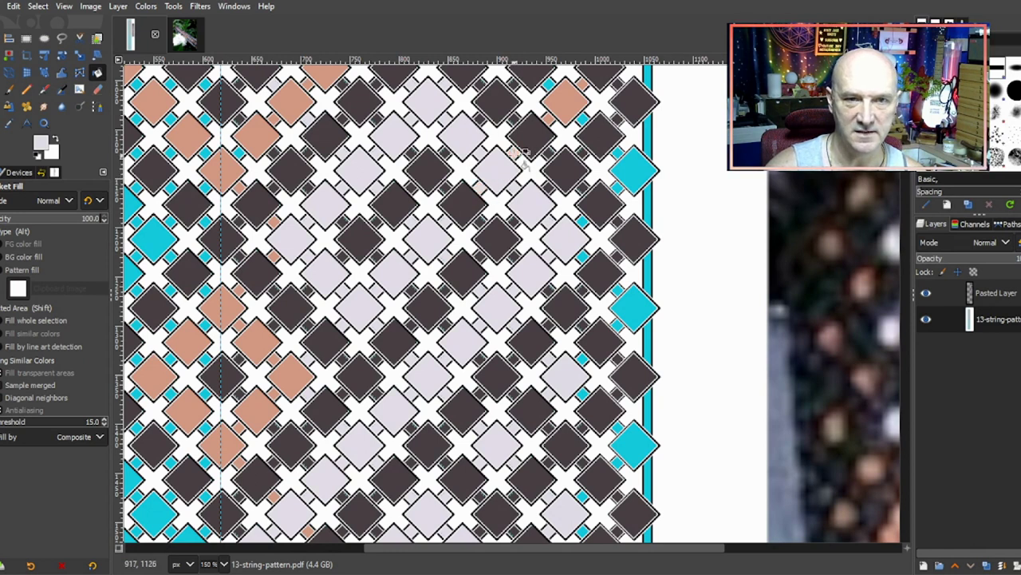
scroll(597, 270, "up", 3)
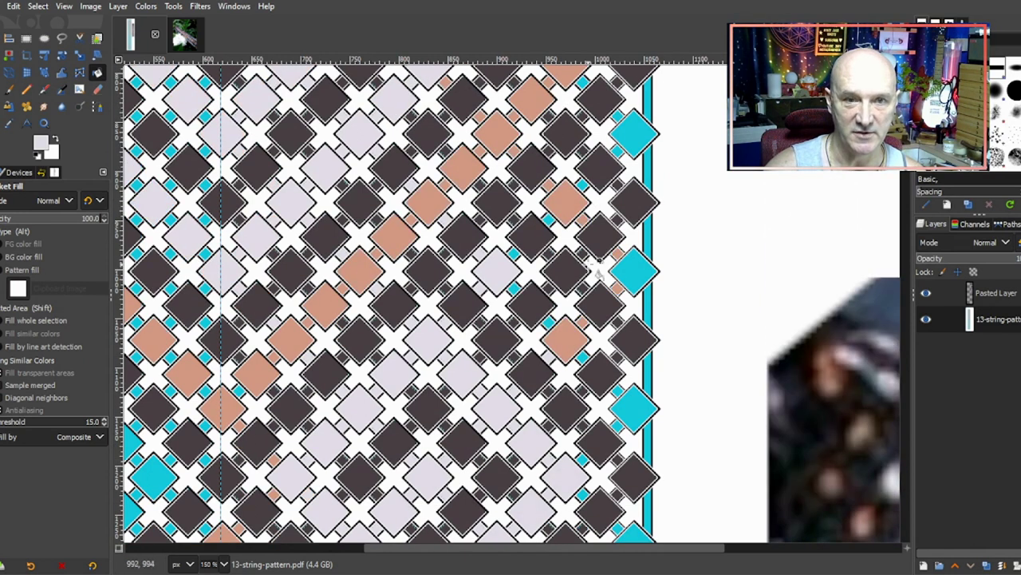
left_click(619, 289)
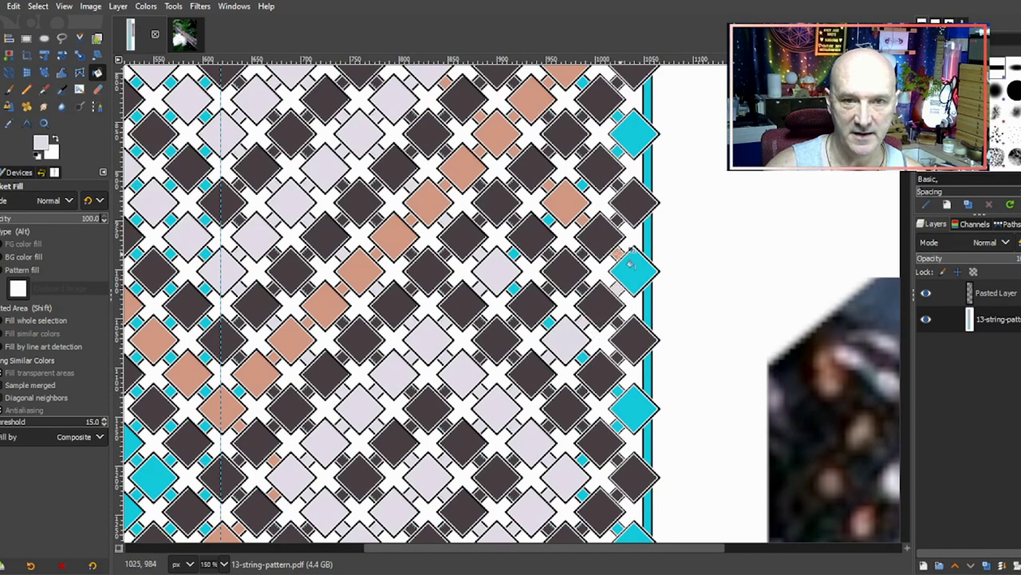
Step: Fill the salmon diamond around ruler position 970, 930 with lilac
left_click(567, 203)
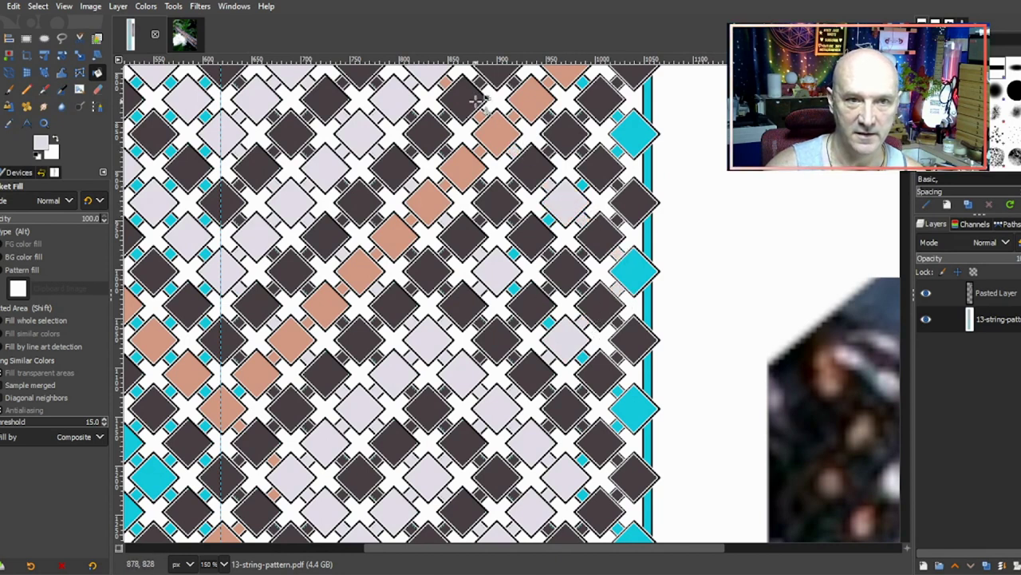
Step: Examine the upper part of the pattern's right half for mismatched diamonds and leftover small squares
scroll(527, 201, "up", 5)
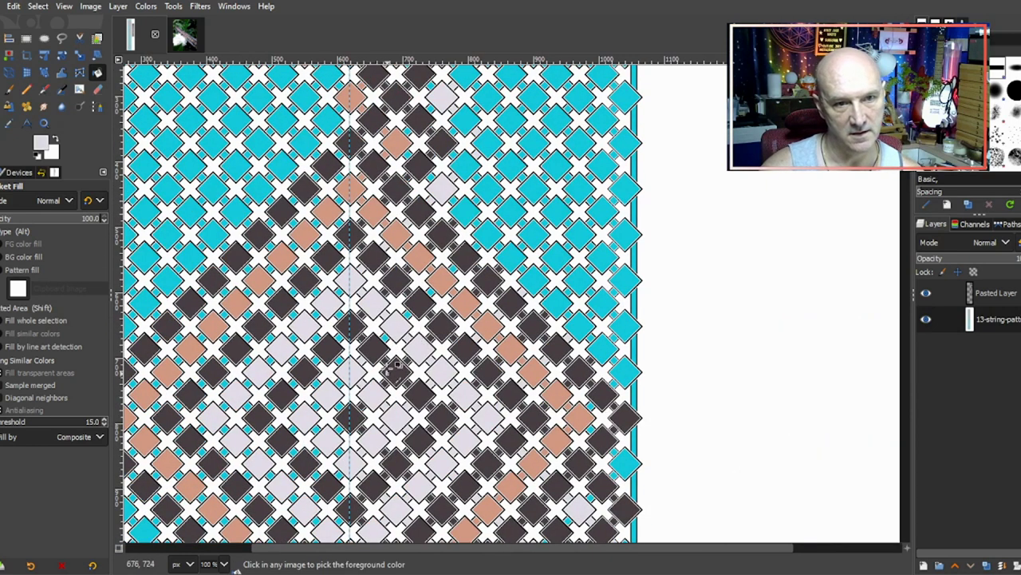
scroll(411, 332, "up", 1)
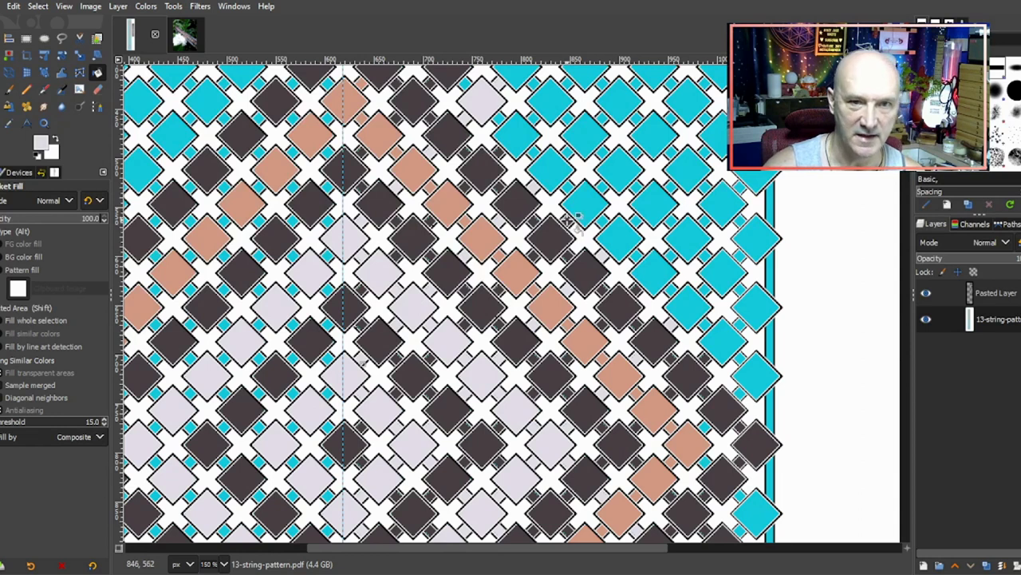
scroll(570, 219, "up", 3)
scroll(570, 220, "down", 3)
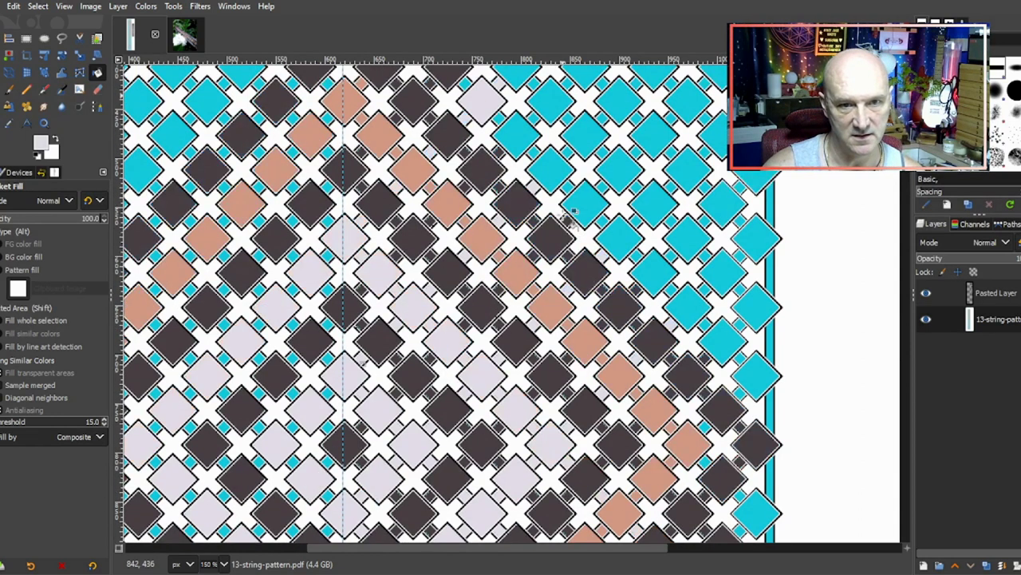
scroll(581, 203, "up", 3)
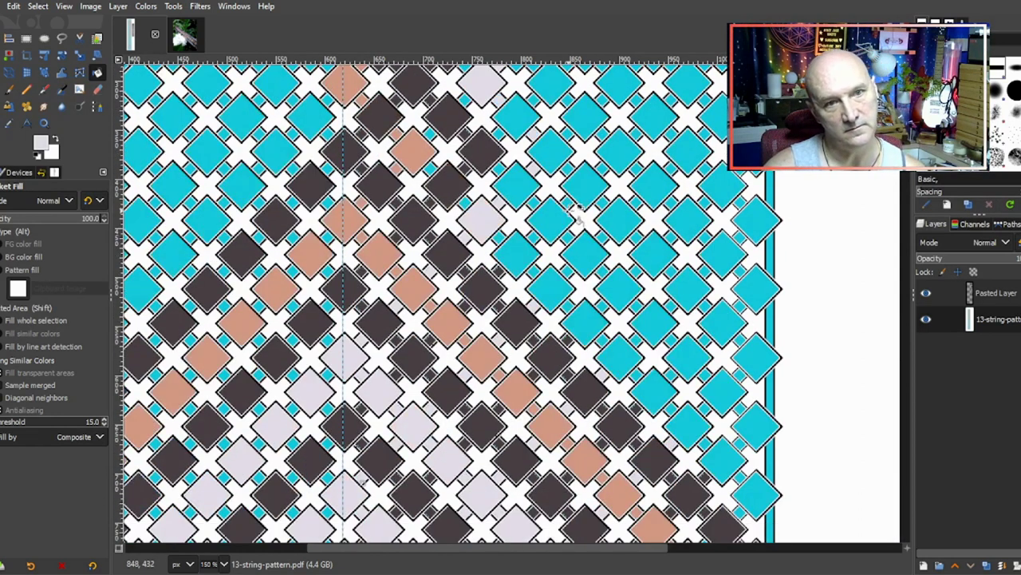
scroll(550, 215, "up", 3)
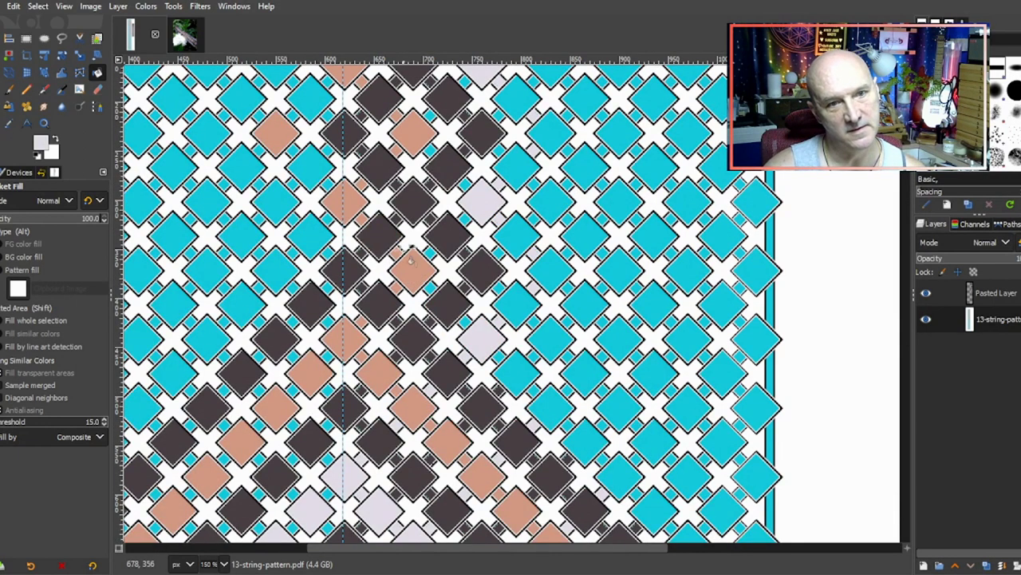
scroll(408, 260, "down", 3)
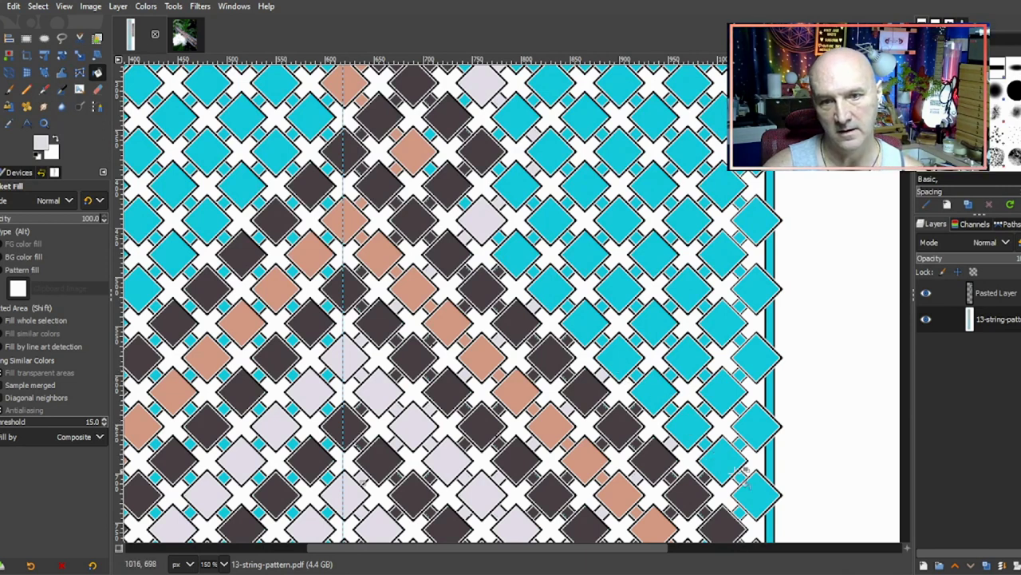
scroll(728, 455, "down", 3)
scroll(728, 448, "down", 3)
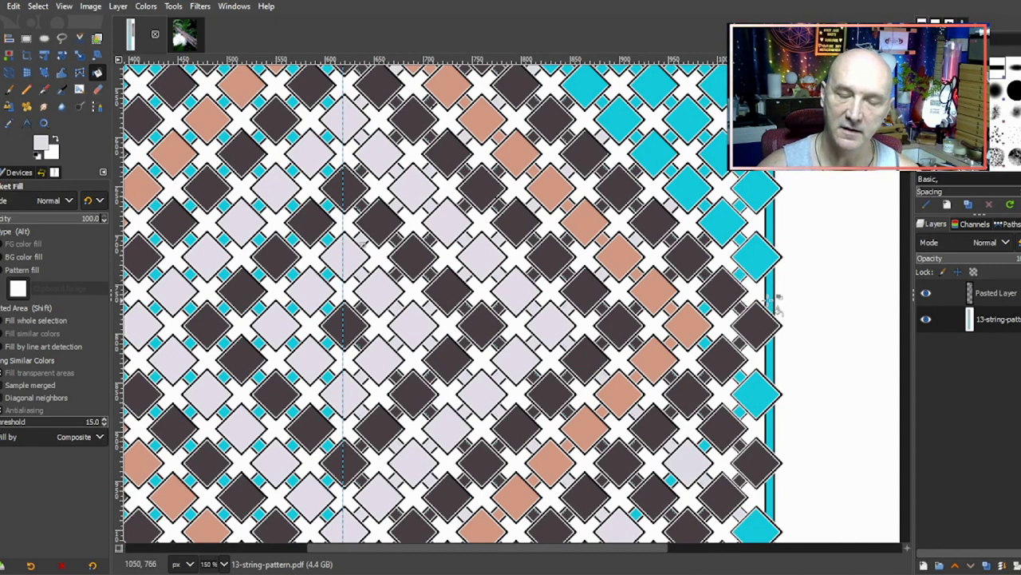
Step: Fill the leftover small cyan squares beside the lilac diamonds near the right edge, from around ruler position y 910 to 1370, with lilac
scroll(774, 299, "down", 3)
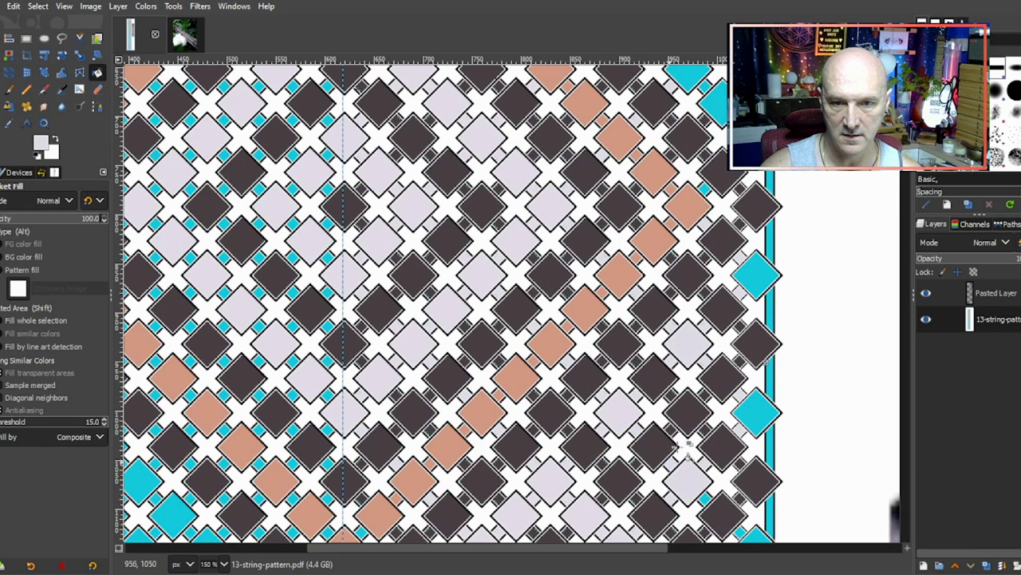
scroll(688, 415, "down", 3)
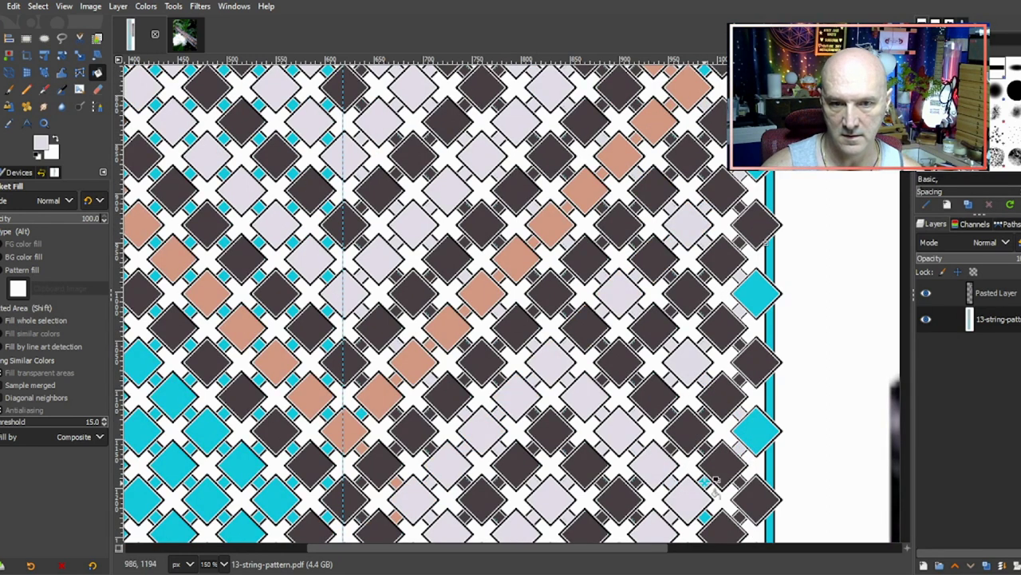
scroll(688, 319, "down", 3)
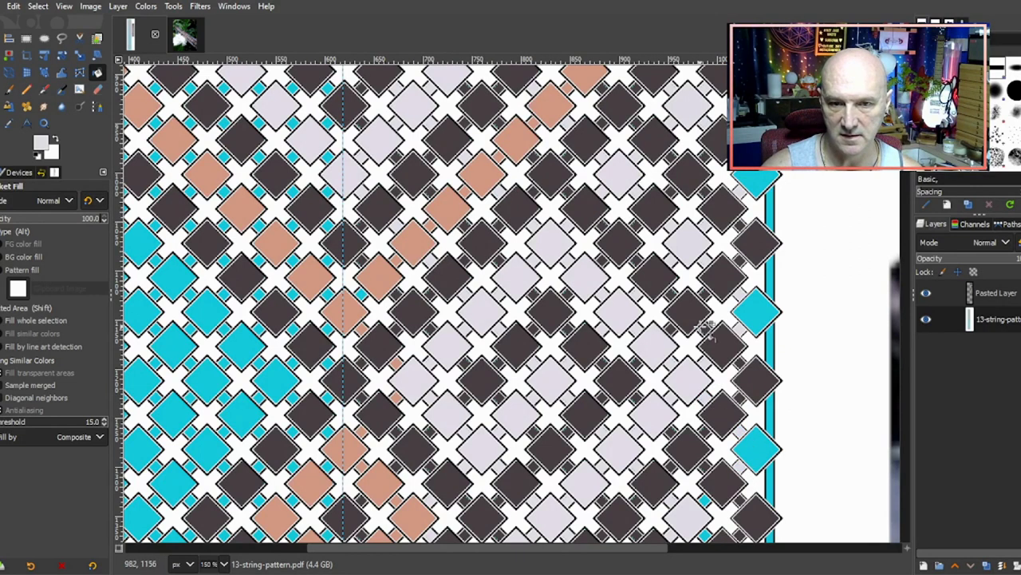
scroll(700, 324, "down", 3)
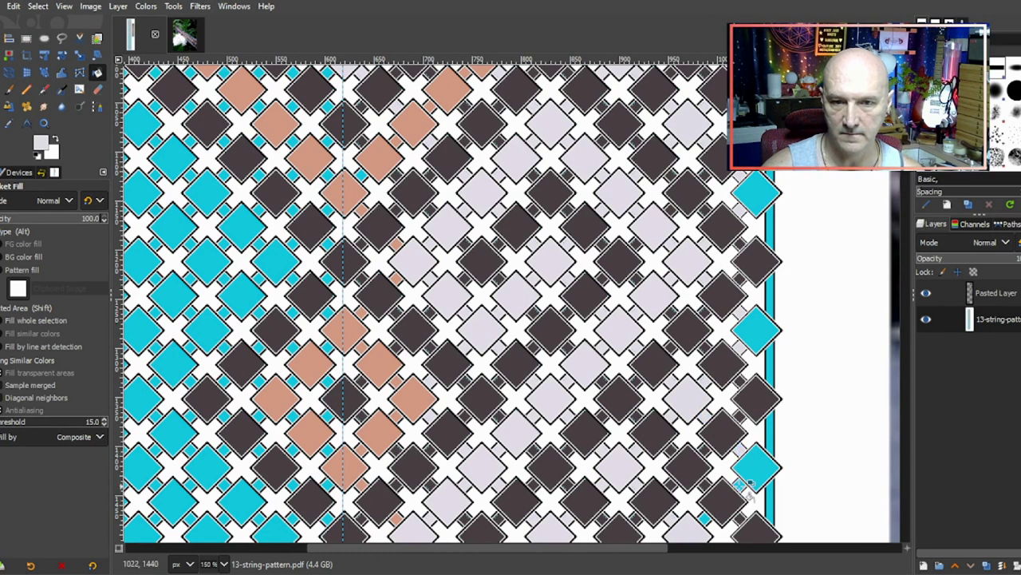
Step: Fill the leftover small cyan squares near the right edge, from around ruler position y 1440 to 1930, with lilac
scroll(693, 313, "down", 5)
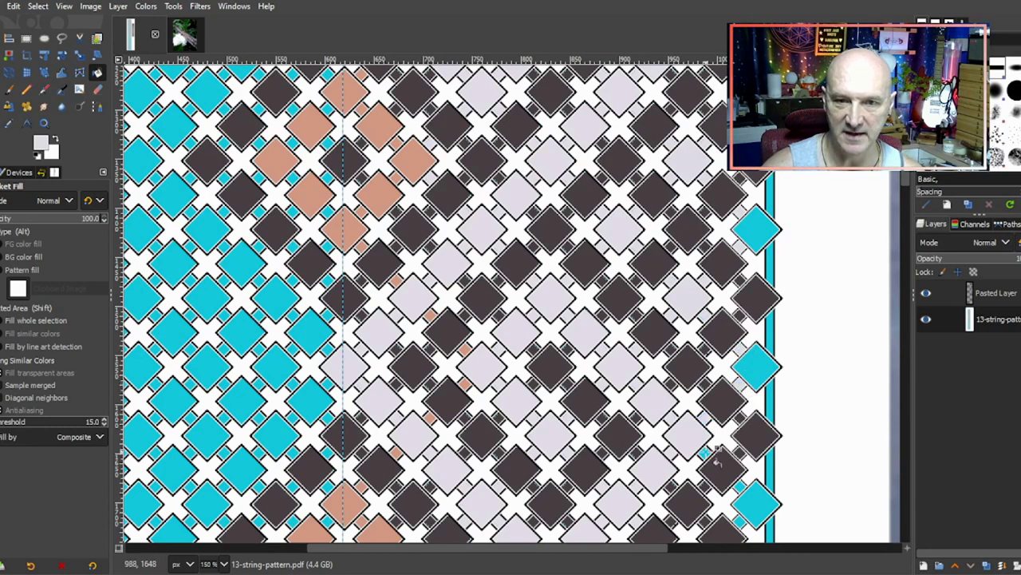
scroll(691, 351, "down", 3)
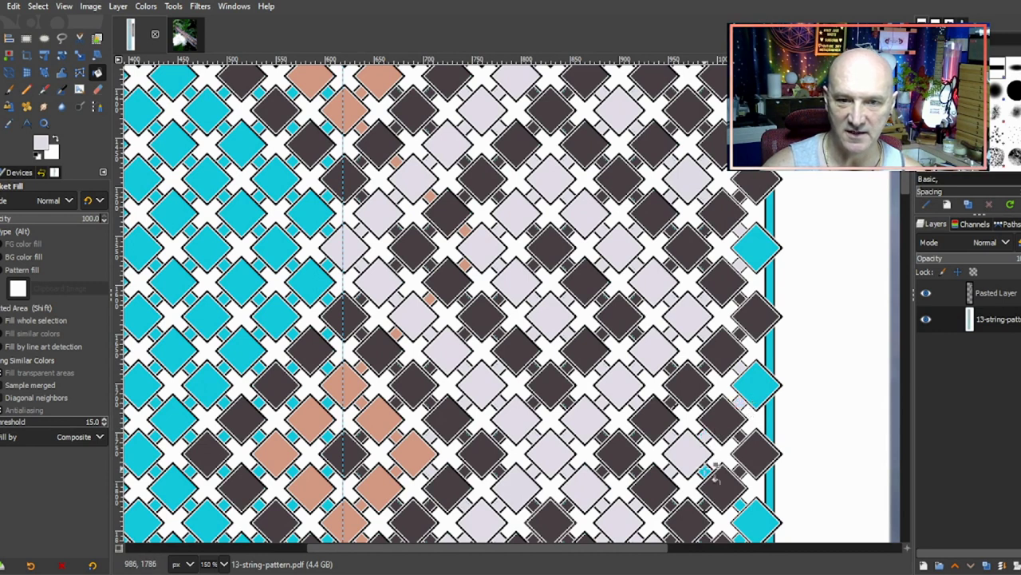
scroll(710, 383, "down", 3)
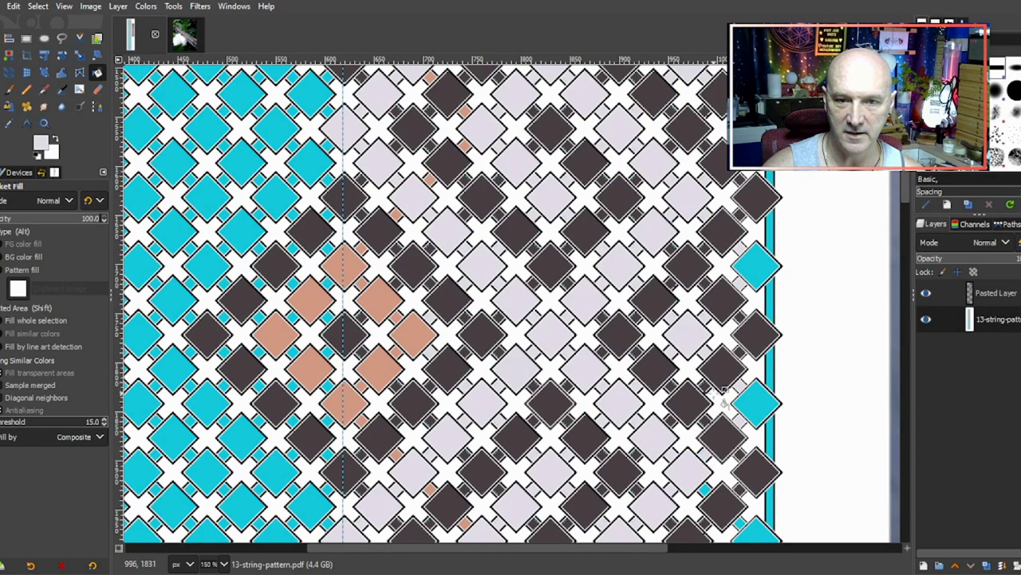
scroll(723, 399, "down", 3)
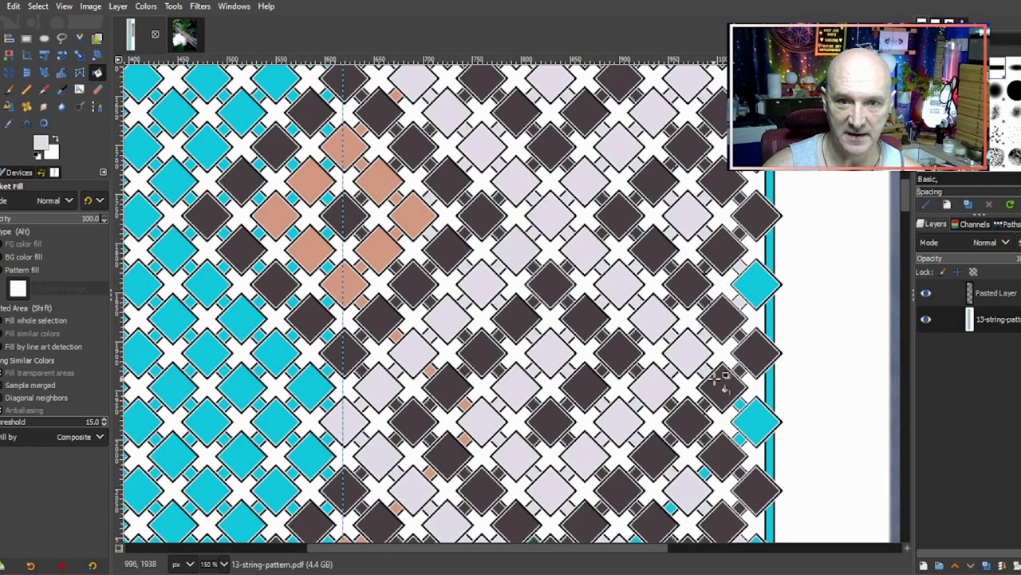
Step: Fill the leftover small cyan squares near the right edge, from around ruler position y 1965 to 2455, with lilac
scroll(734, 399, "down", 3)
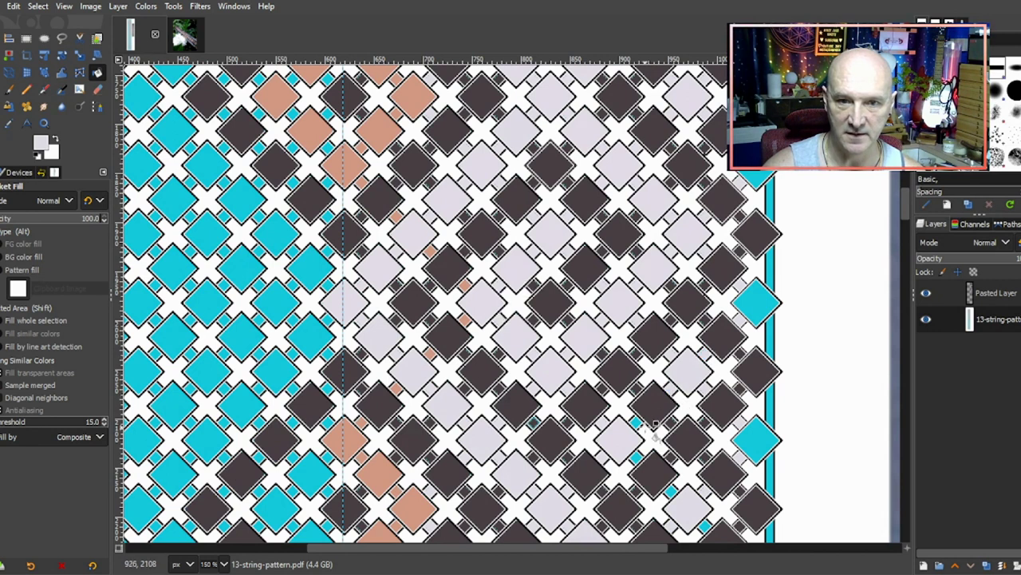
scroll(656, 423, "down", 3)
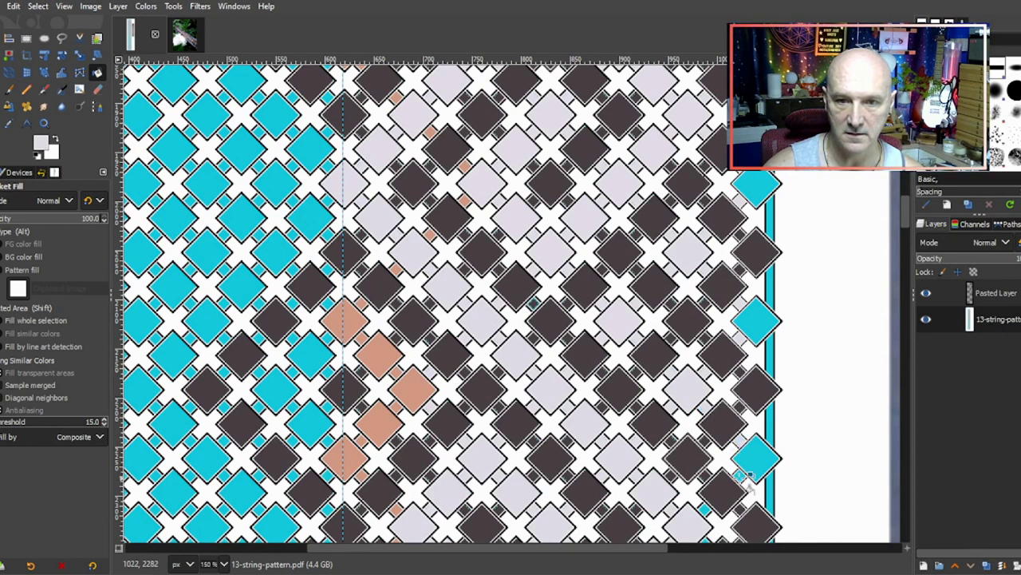
scroll(718, 383, "down", 3)
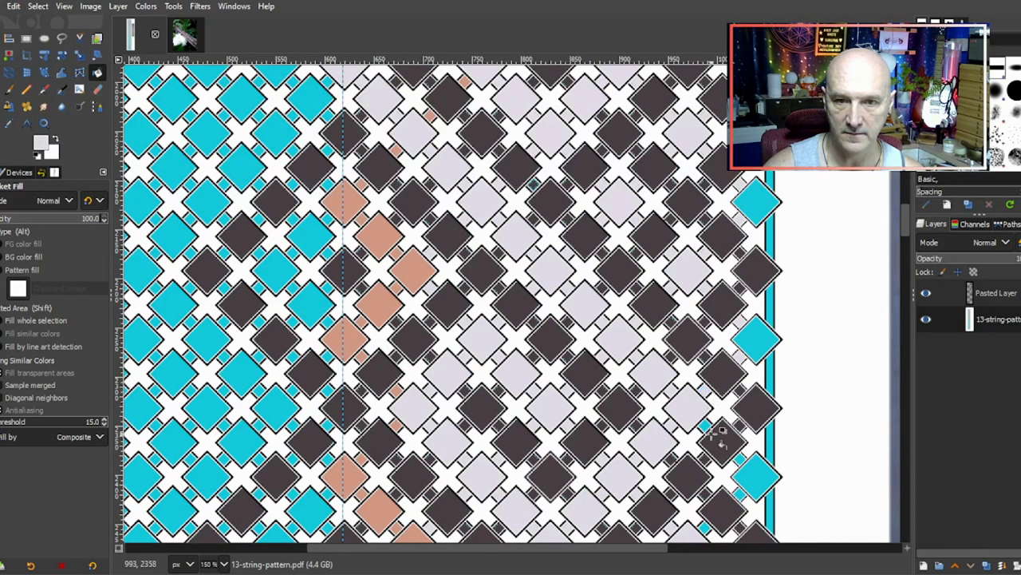
scroll(742, 447, "down", 3)
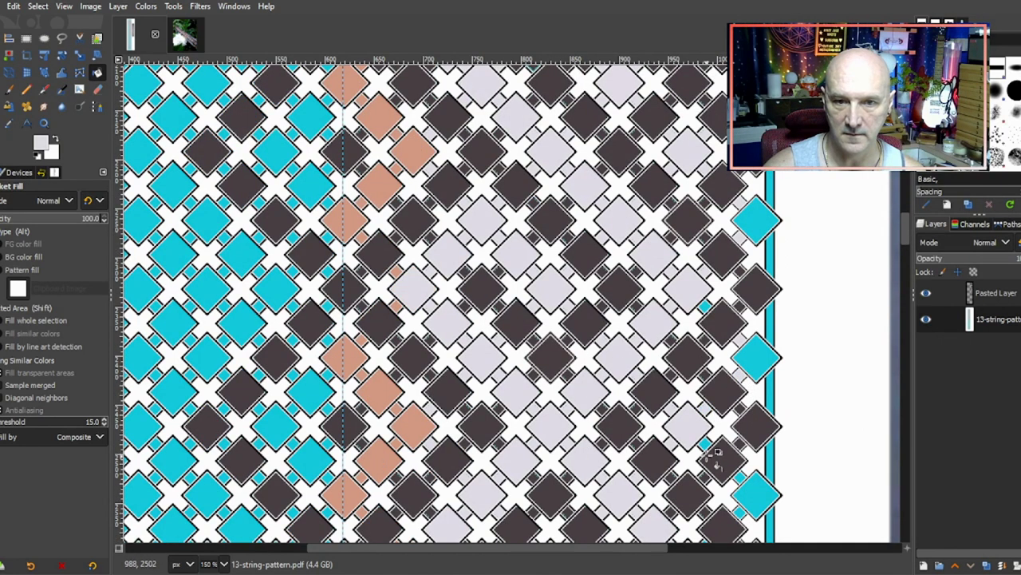
Step: Fill the leftover small cyan squares near the right edge, from around ruler position y 2490 to 2760, with lilac
scroll(718, 442, "down", 3)
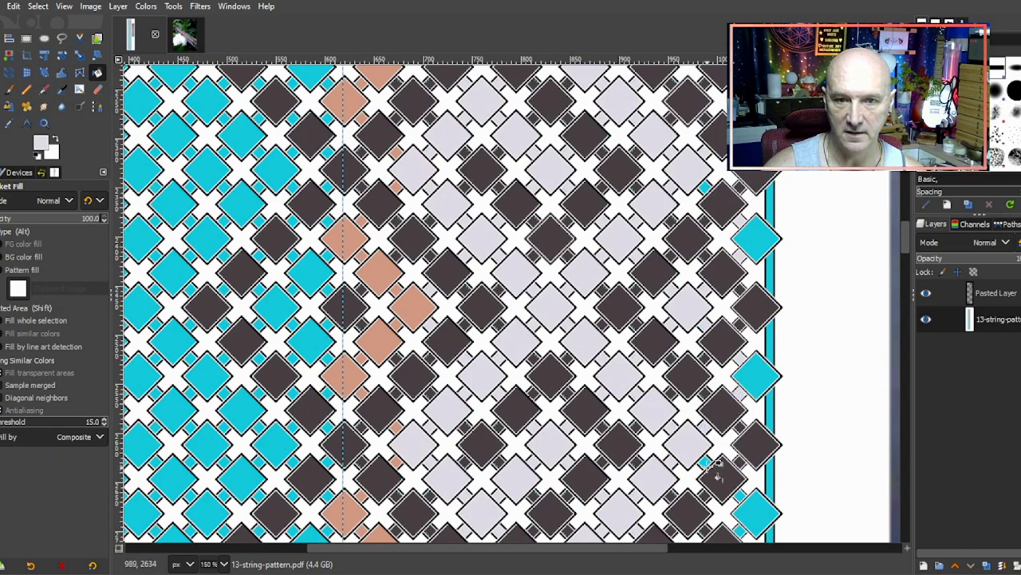
scroll(738, 455, "down", 3)
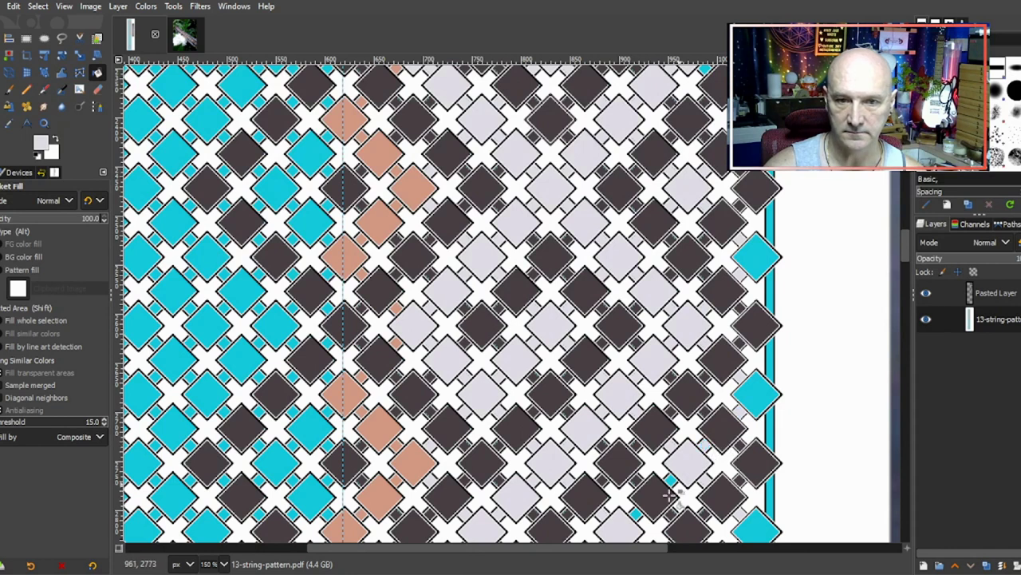
scroll(639, 386, "down", 3)
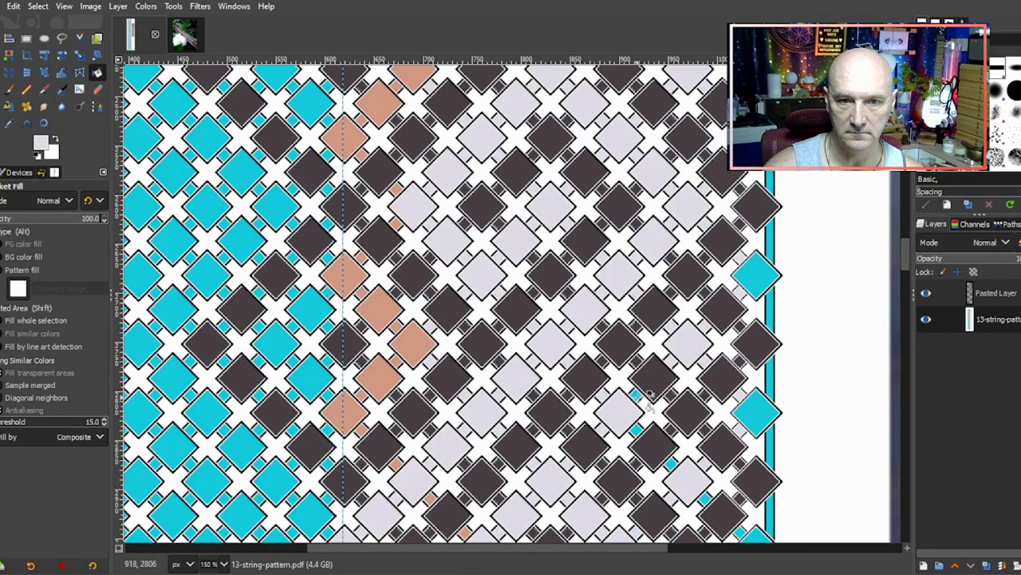
Step: Fill the small cyan squares running diagonally from around ruler position 918, 2806 down to 1022, 2945 with lilac
left_click(636, 395)
left_click(636, 429)
left_click(672, 462)
scroll(688, 461, "down", 3)
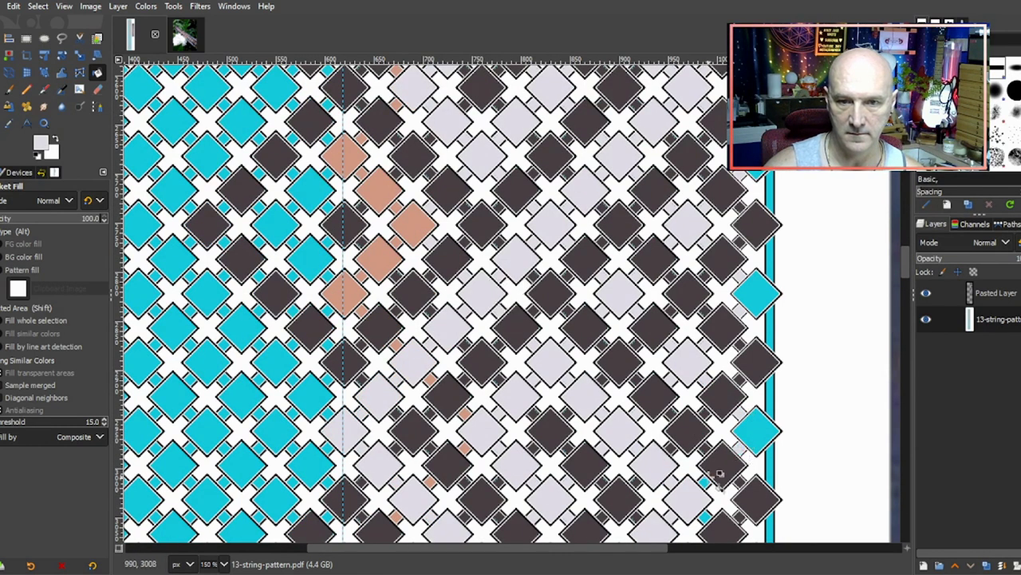
Step: Fill the leftover small cyan squares near the right edge, from around ruler position y 3020 down to the horizontal guide, with lilac
scroll(698, 475, "down", 4)
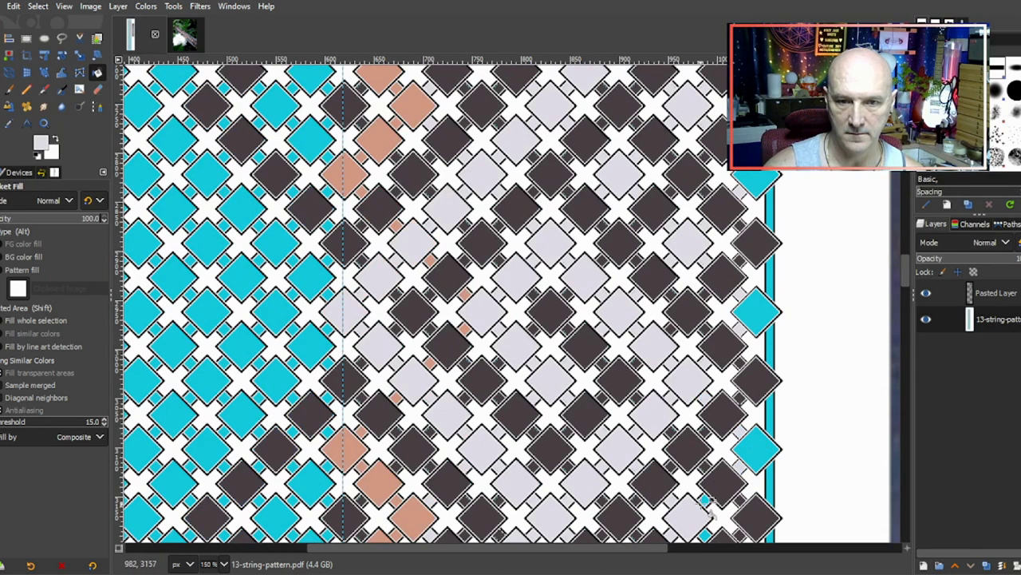
scroll(698, 435, "down", 3)
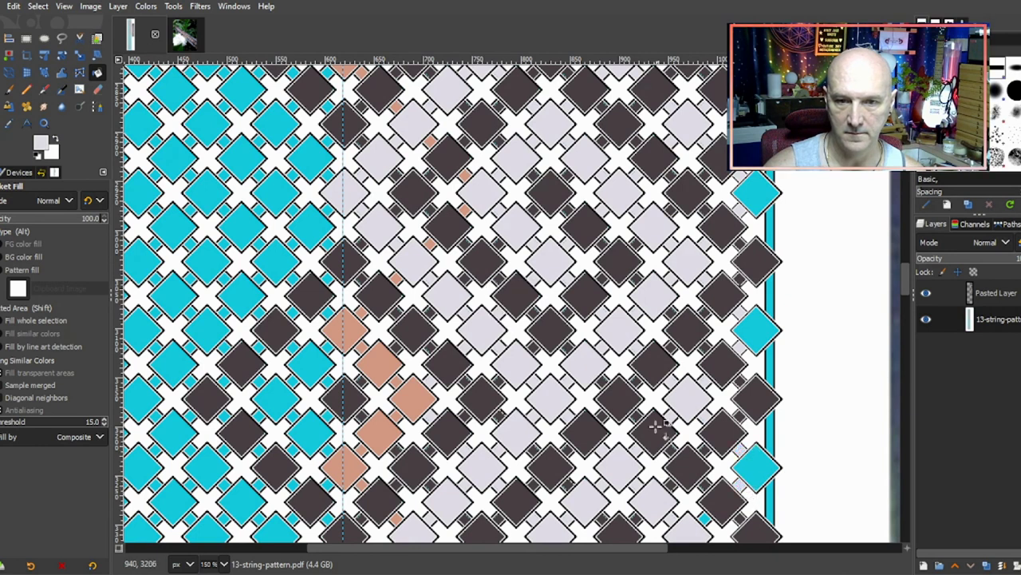
scroll(702, 415, "down", 3)
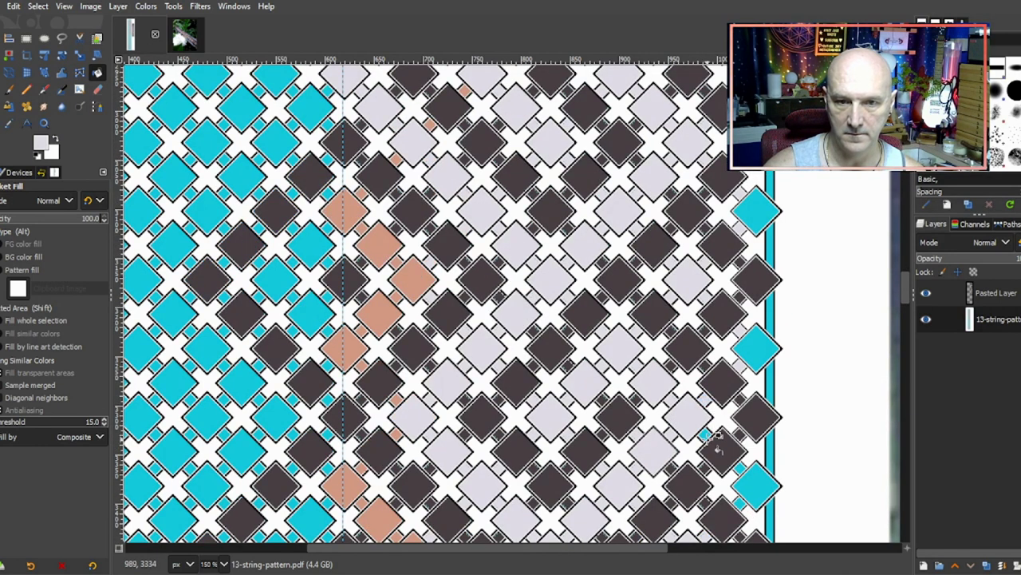
scroll(738, 439, "down", 3)
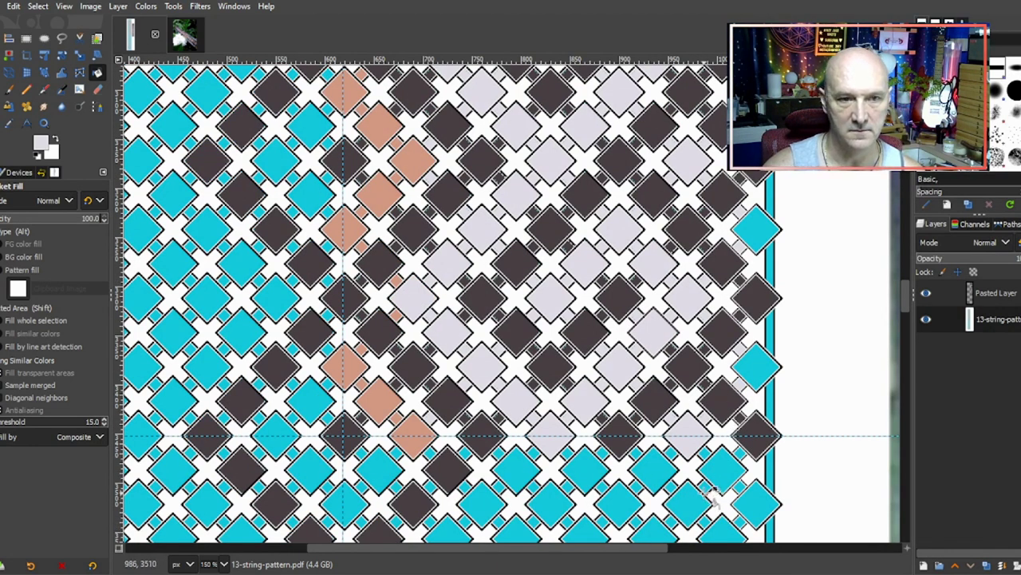
Step: Pick the pattern's dark brown and fill the right-edge border strips and cyan edge diamond between about ruler position y 740 and 900
scroll(713, 496, "up", 5)
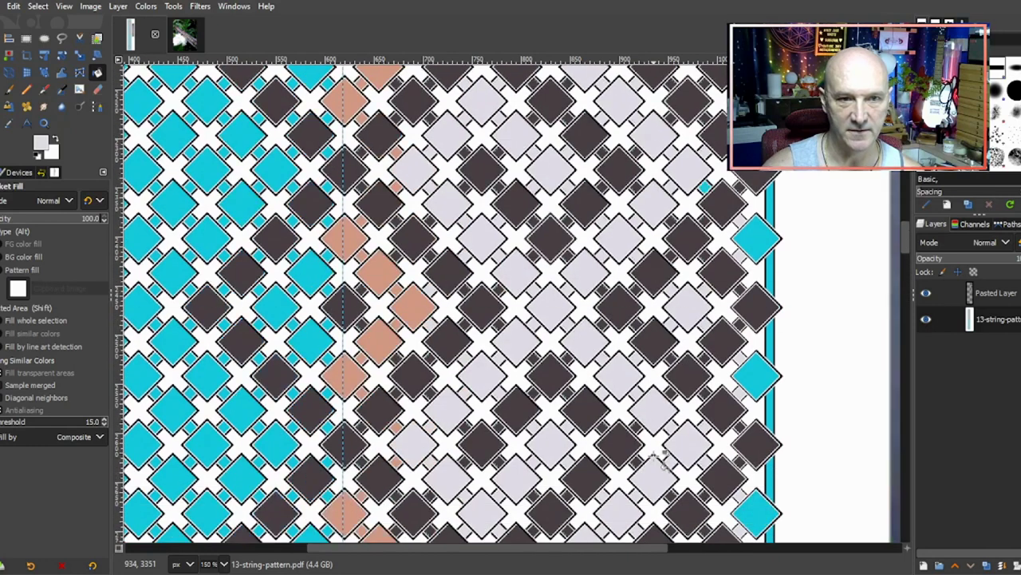
scroll(656, 458, "up", 10)
scroll(593, 343, "up", 8)
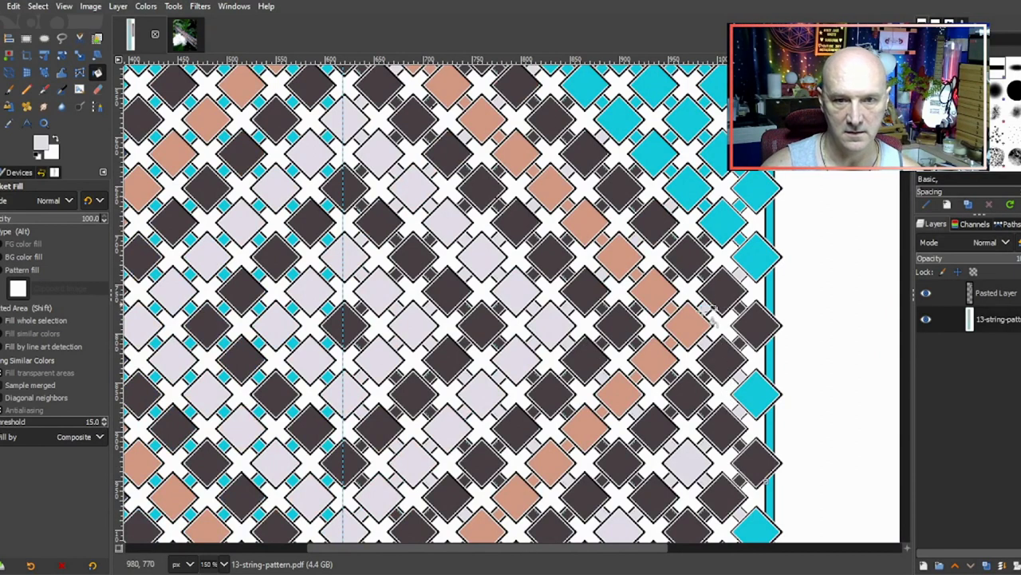
left_click(725, 357, "ctrl")
mouse_move(771, 284)
left_mouse_down()
mouse_move(759, 342)
mouse_move(771, 354)
mouse_move(754, 393)
mouse_move(768, 426)
left_mouse_up()
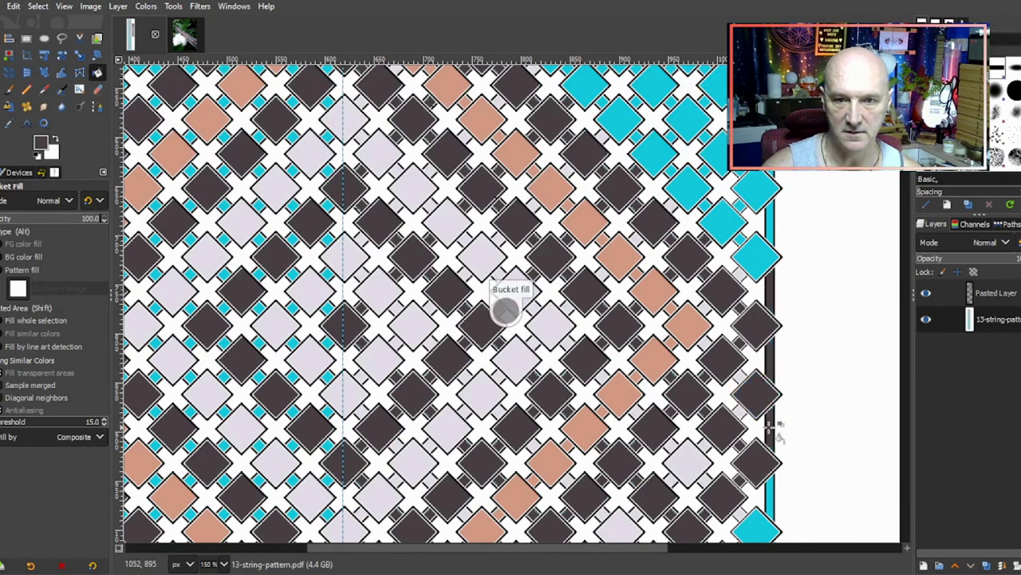
Step: Fill the cyan edge diamonds around ruler positions y 1000, 1140 and 1280 and the border strips beside them with dark brown
scroll(773, 415, "down", 5)
mouse_move(769, 253)
left_mouse_down()
mouse_move(780, 465)
mouse_move(771, 482)
left_mouse_up()
scroll(754, 373, "down", 3)
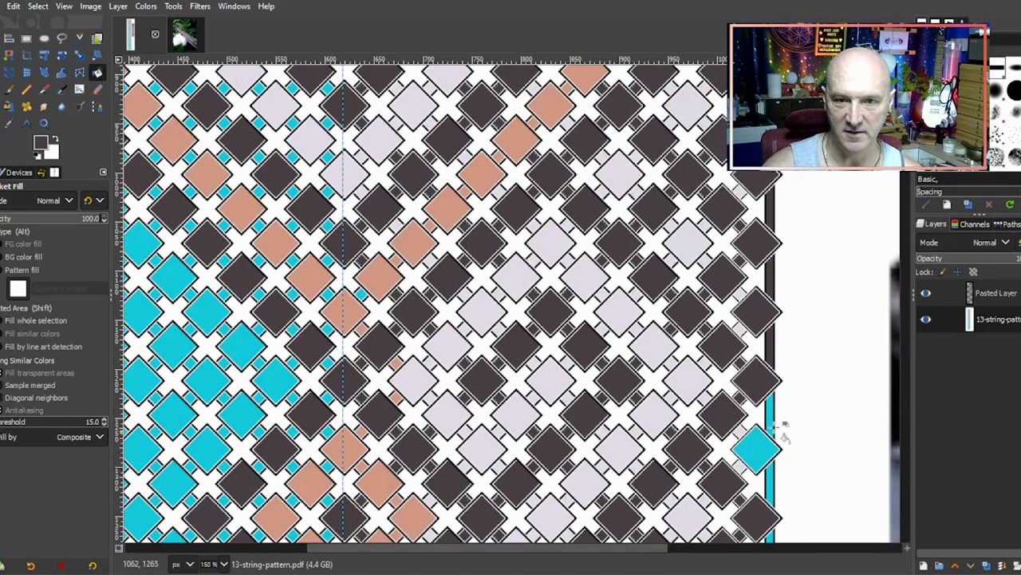
left_click_drag(778, 419, 774, 463)
Step: Fill the cyan edge diamonds around ruler positions y 1420 and 1560 and the adjoining border strips with dark brown
scroll(778, 475, "down", 3)
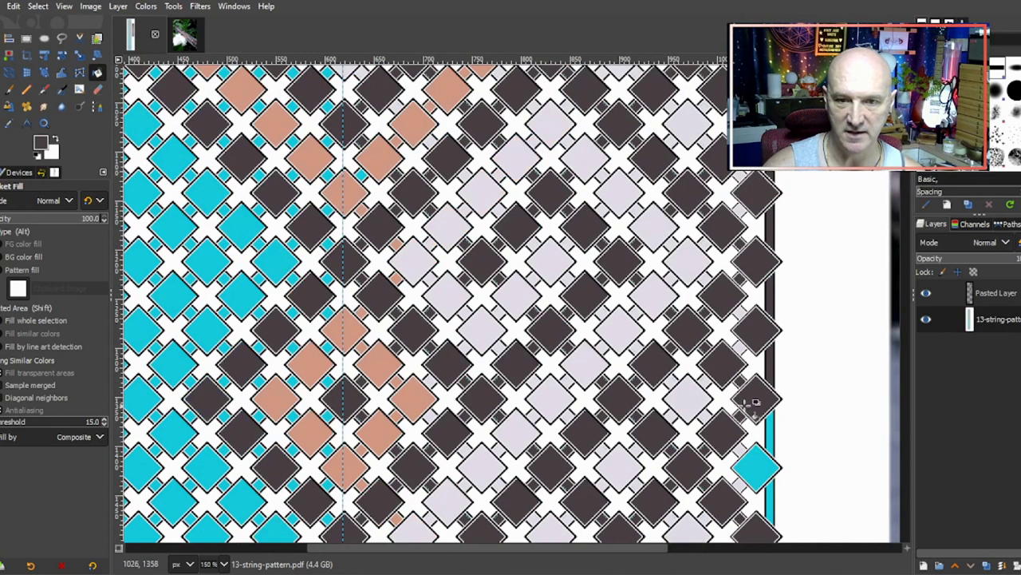
left_click(766, 469)
left_click(770, 490)
scroll(778, 340, "up", 2)
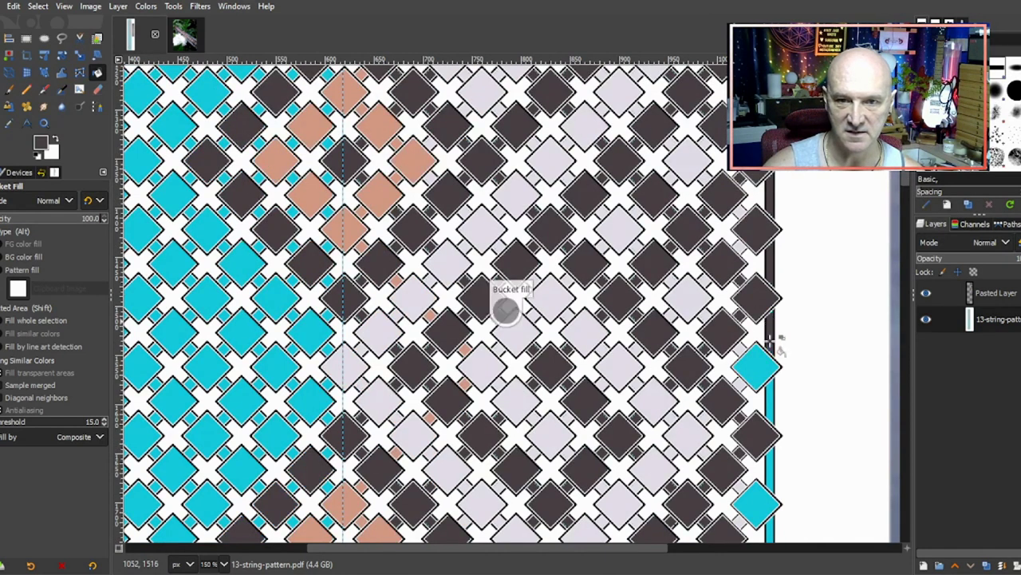
left_click(770, 381)
left_click(773, 395)
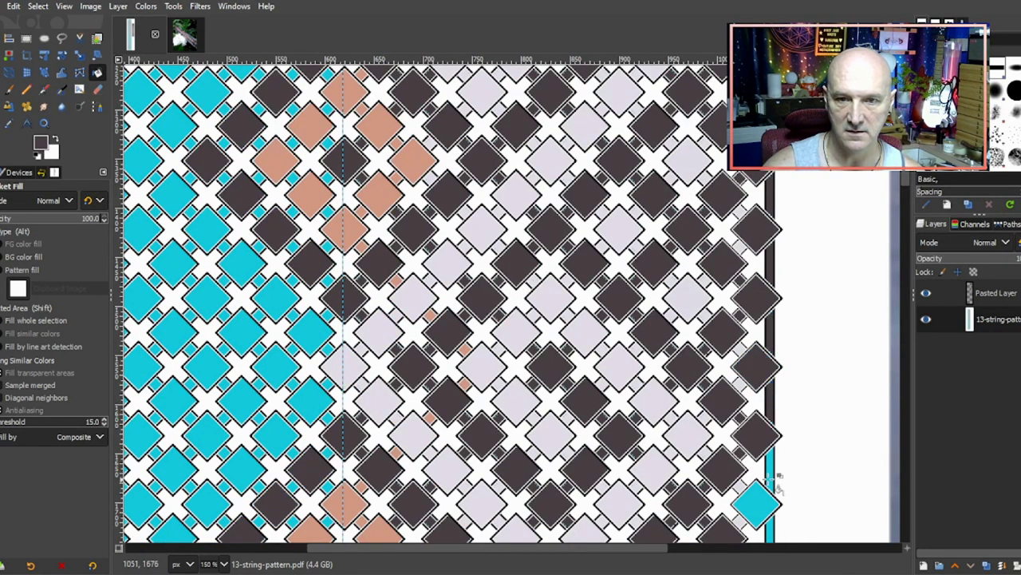
Step: Fill the cyan edge diamonds around ruler positions y 1700 and 1840 and the border strips beside them with dark brown
scroll(786, 331, "down", 3)
left_click(771, 353)
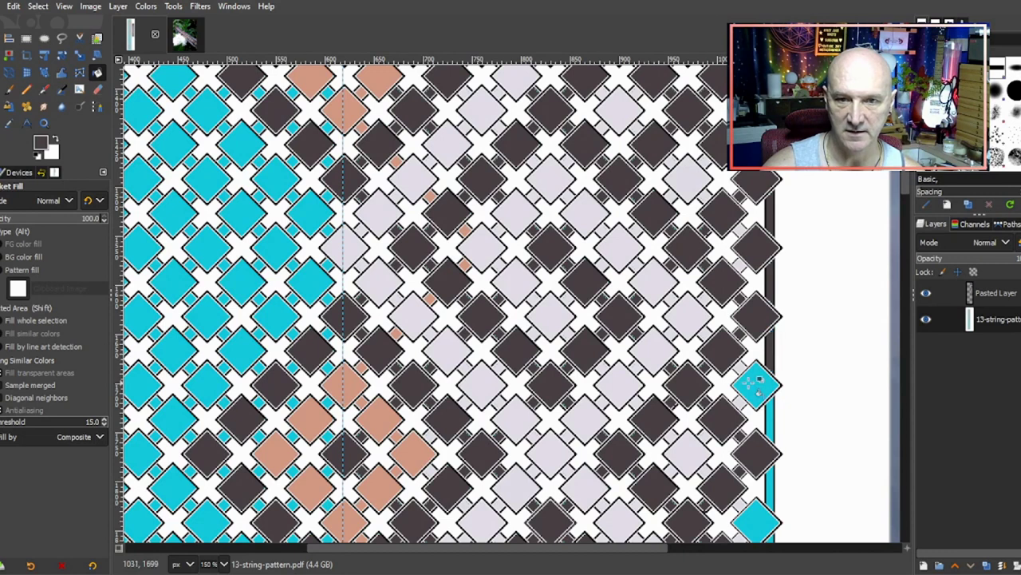
left_click(760, 395)
left_click(770, 447)
scroll(769, 397, "down", 3)
left_click(771, 372)
left_click(758, 403)
left_click(769, 441)
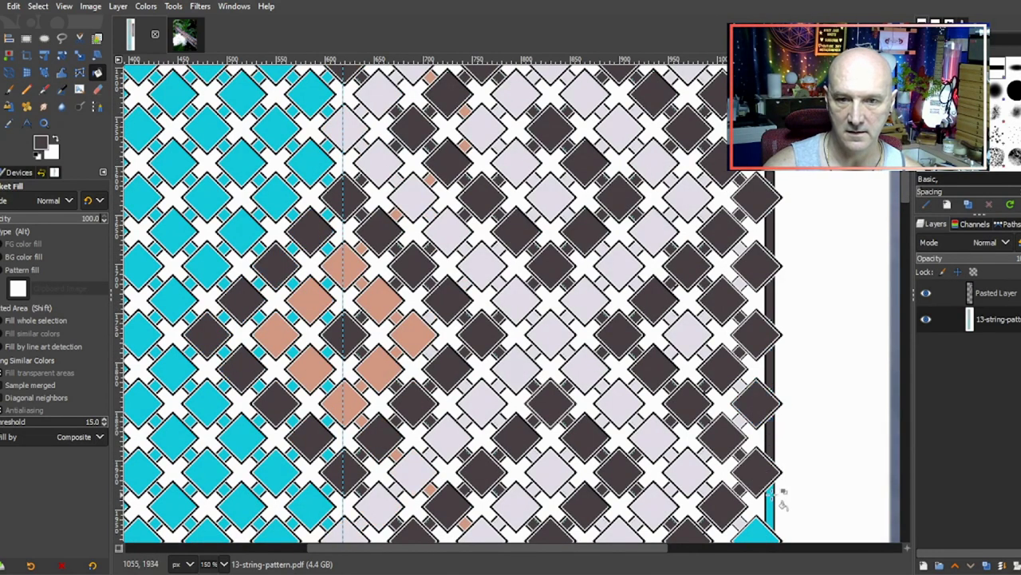
Step: Fill the cyan edge diamonds around ruler positions y 1980, 2120 and 2260 and the adjoining border strips with dark brown
scroll(754, 426, "down", 3)
left_click(758, 420)
left_click(771, 470)
scroll(767, 471, "down", 3)
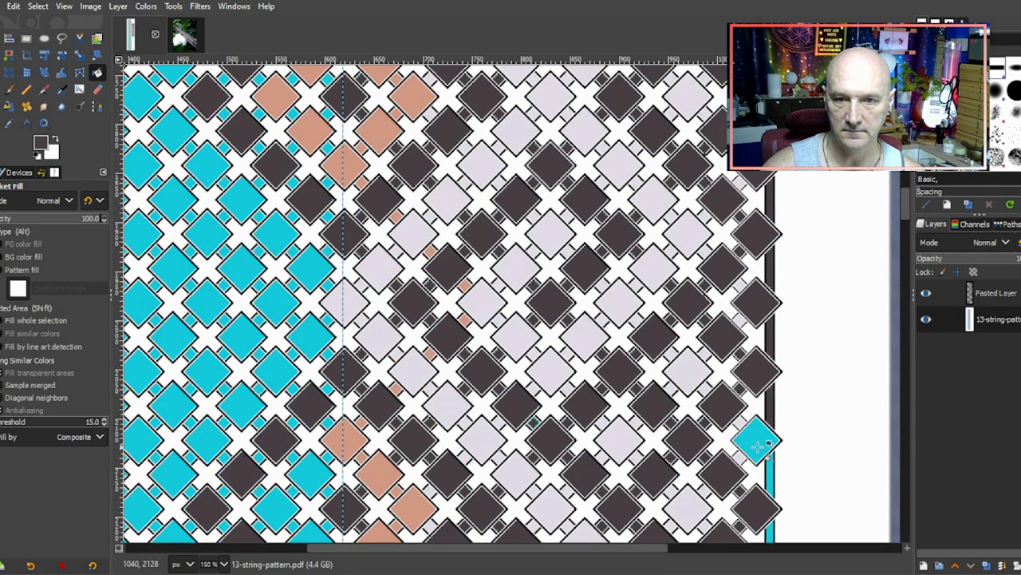
left_click(758, 437)
left_click(771, 475)
scroll(773, 415, "down", 5)
left_click(770, 312)
left_click(754, 339)
left_click(770, 373)
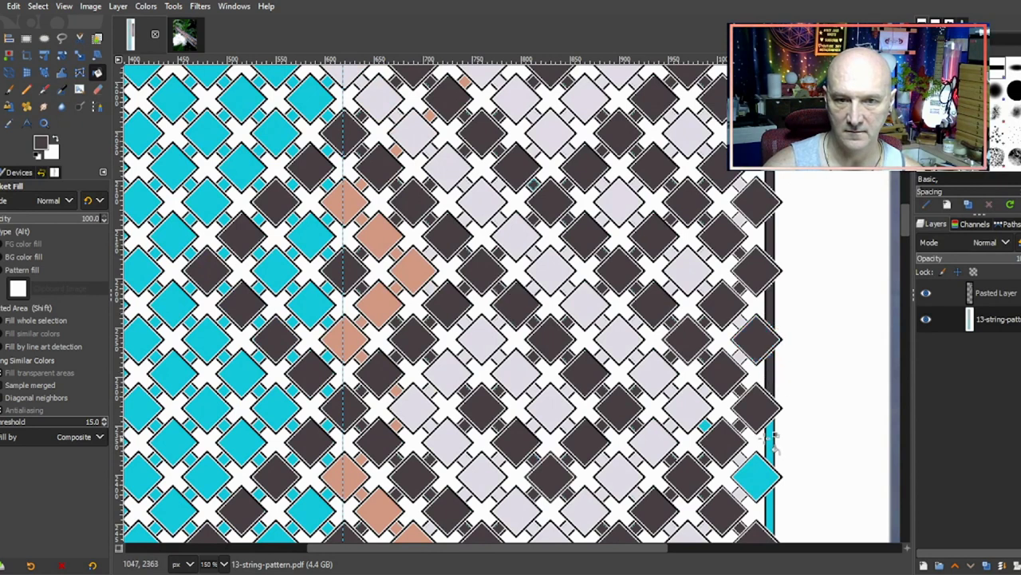
Step: Fill the leftover small cyan square around ruler position y 2350 with lilac, and the edge diamonds around y 2400 and 2540 with dark brown
left_click(717, 429, "ctrl")
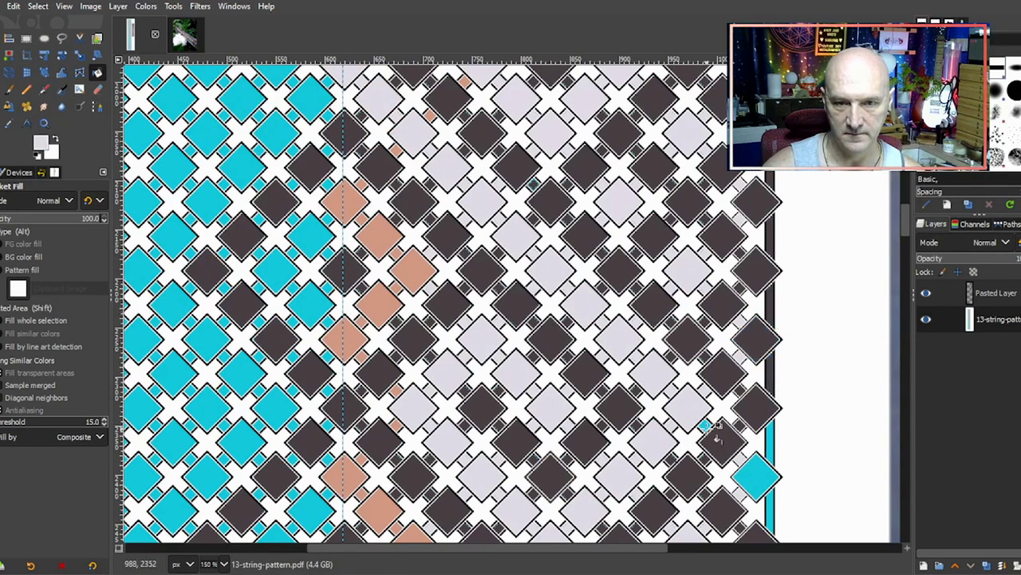
scroll(724, 365, "down", 3)
left_click(764, 343, "ctrl")
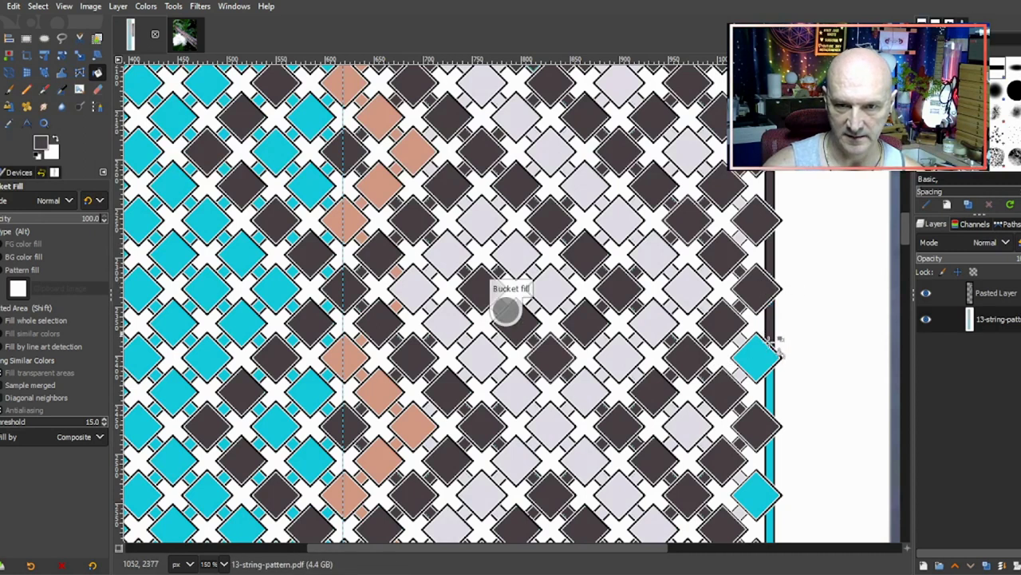
left_click(768, 361)
scroll(774, 371, "down", 3)
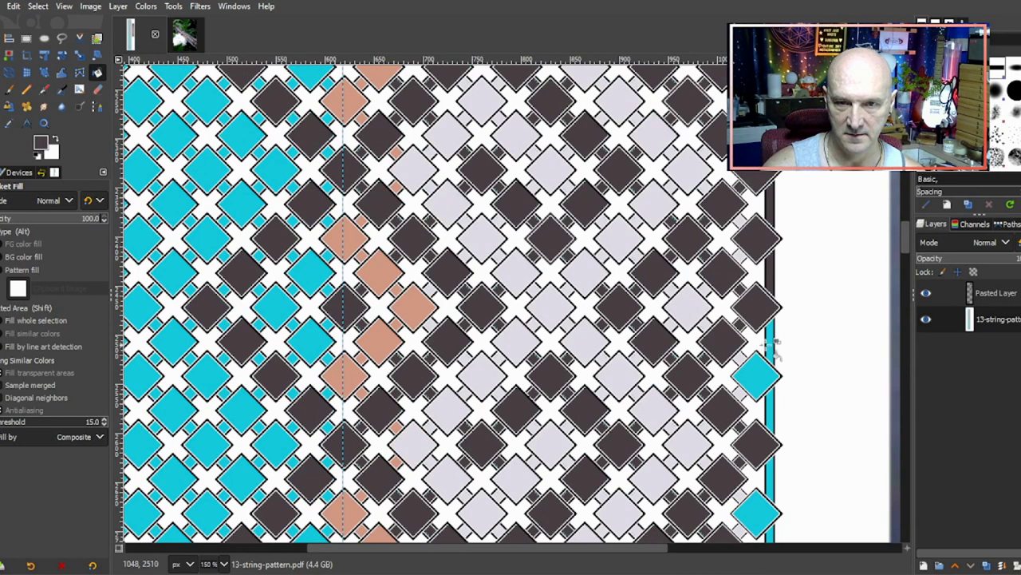
left_click(766, 369)
Step: Fill the cyan edge diamonds around ruler positions y 2680 and 2820 and the border strips between them with dark brown
scroll(770, 366, "down", 3)
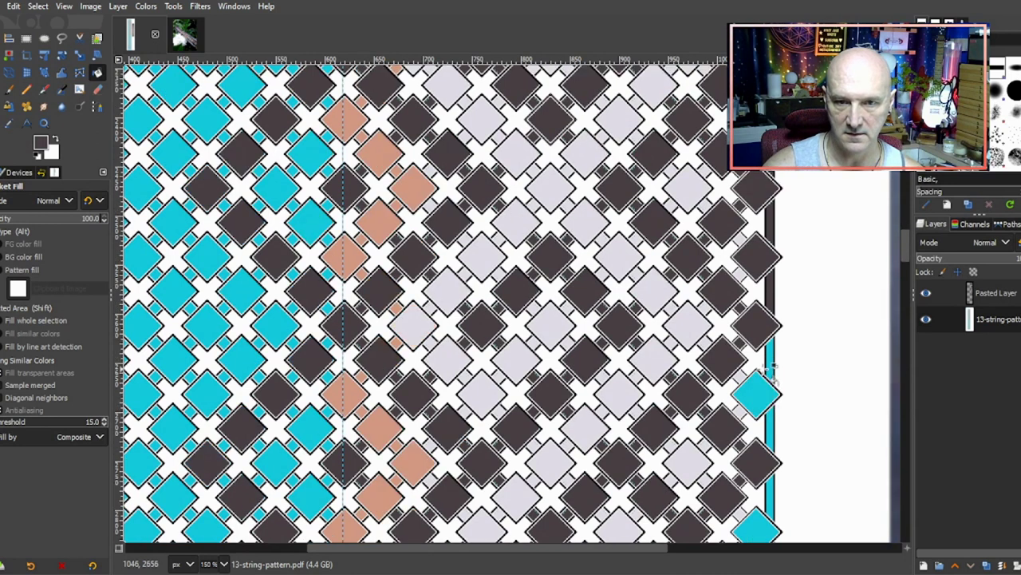
scroll(770, 367, "down", 3)
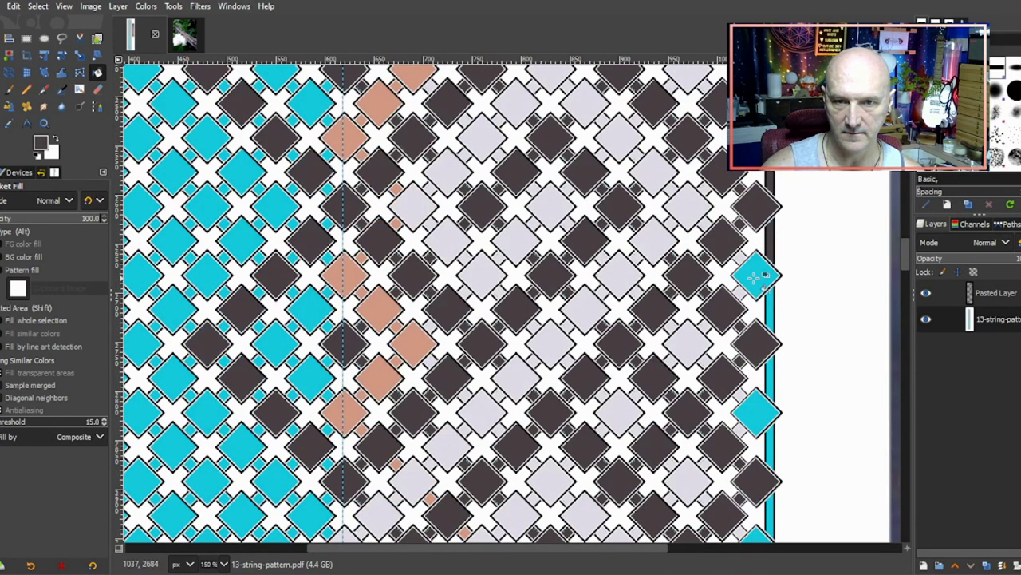
left_click(768, 276)
left_click(770, 321)
left_click(771, 375)
left_click(766, 415)
Step: Fill the cyan edge diamonds around ruler positions y 2960 and 3100 and the border strips beside them with dark brown
scroll(778, 399, "down", 3)
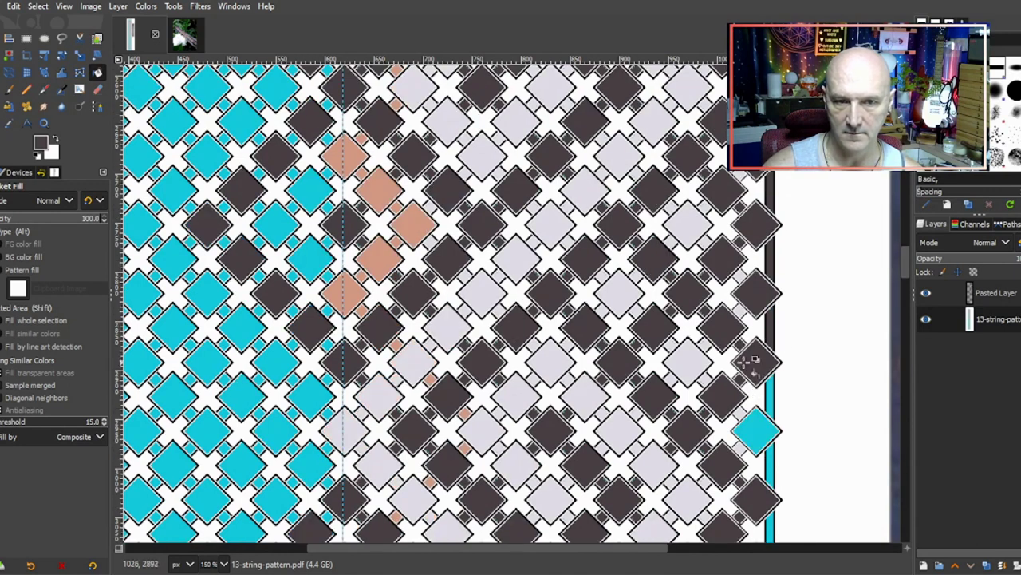
left_click(770, 397)
left_click(766, 431)
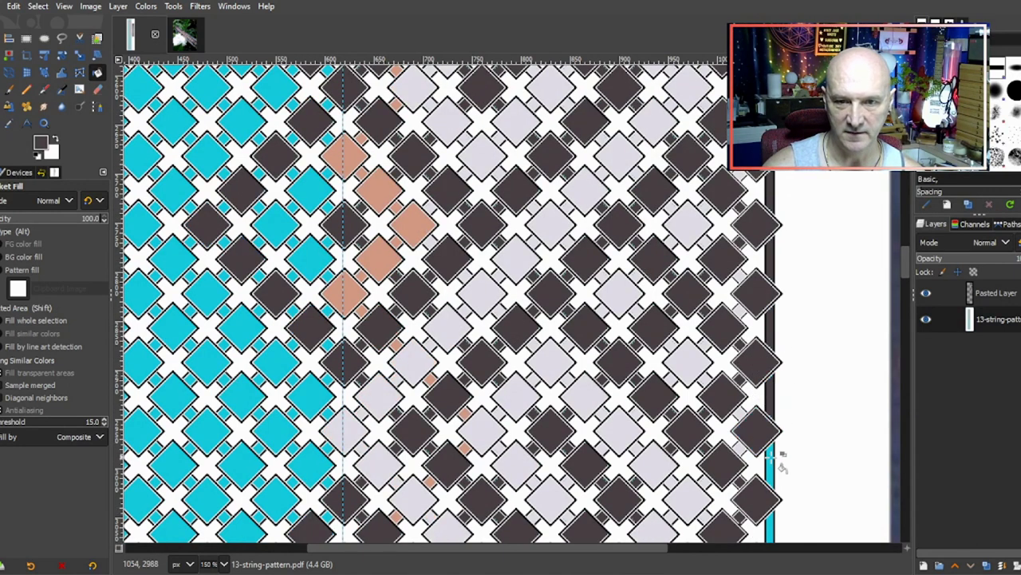
scroll(775, 447, "down", 3)
left_click(770, 414)
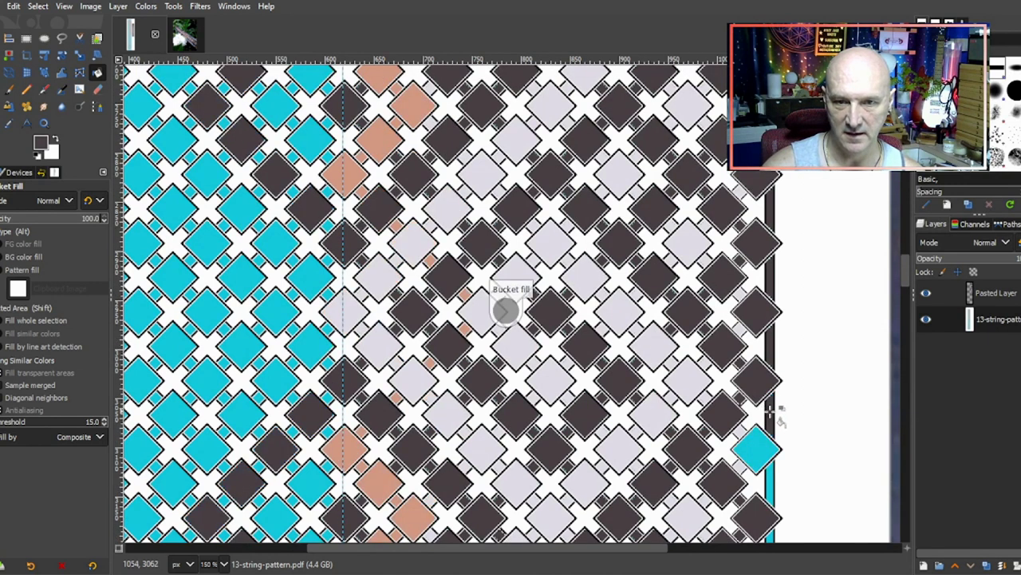
left_click(762, 456)
left_click(770, 483)
Step: Fill the edge diamonds around ruler positions y 3240 and 3380 and the border strips down to the horizontal guide with dark brown
scroll(770, 431, "down", 3)
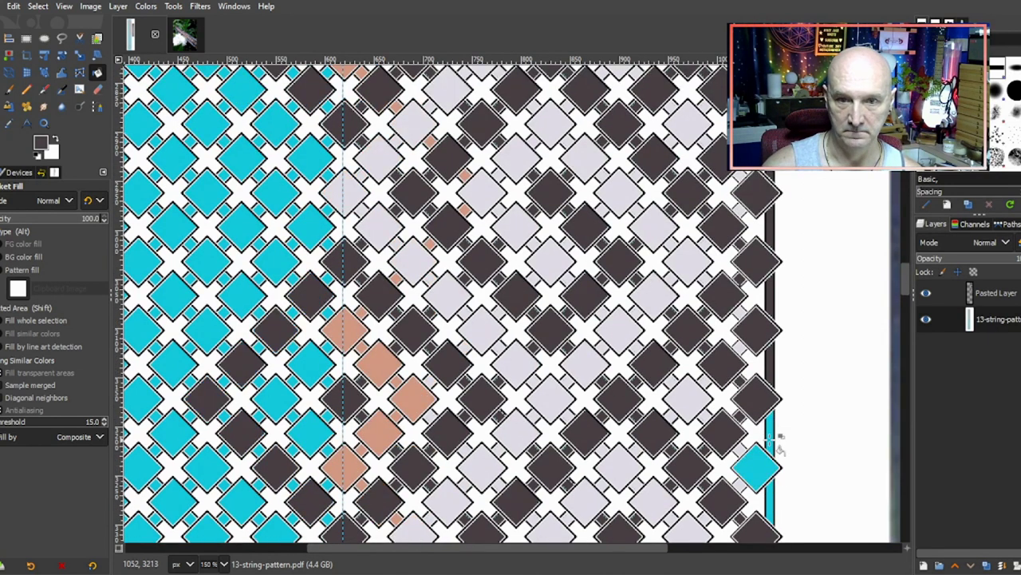
left_click(771, 435)
left_click(759, 467)
left_click(771, 501)
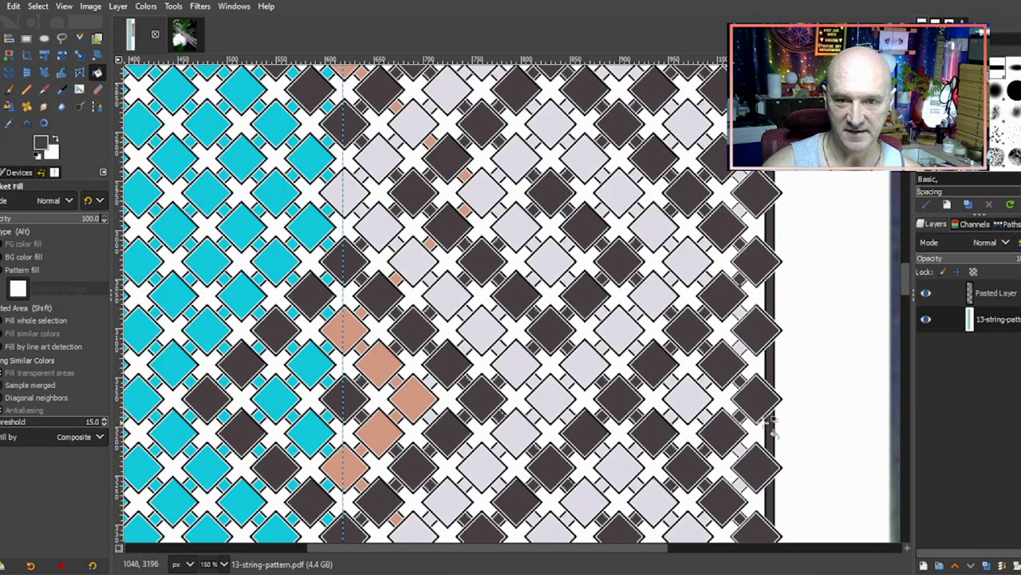
scroll(770, 415, "down", 5)
left_click(771, 340)
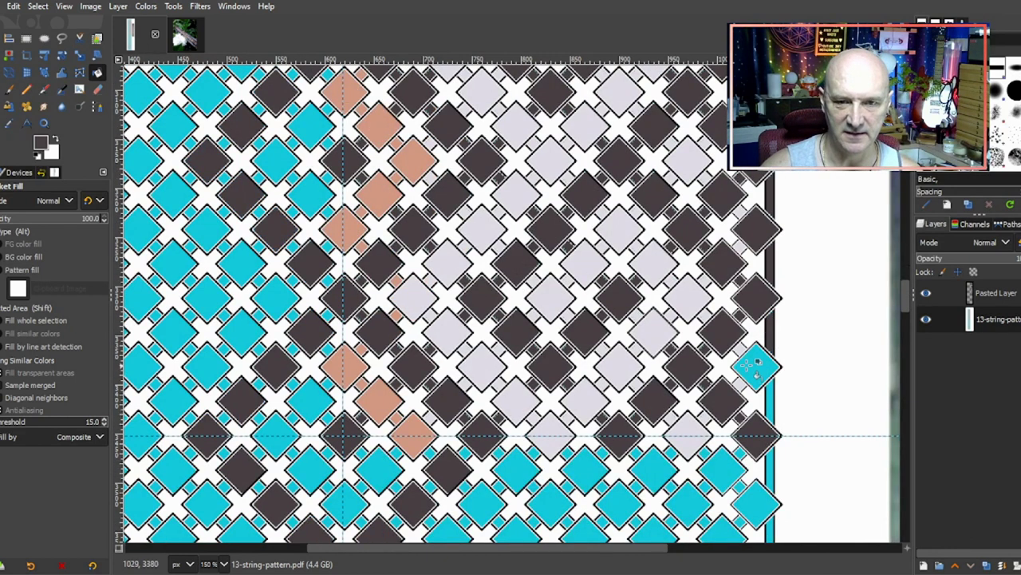
left_click(754, 365)
left_click(770, 399)
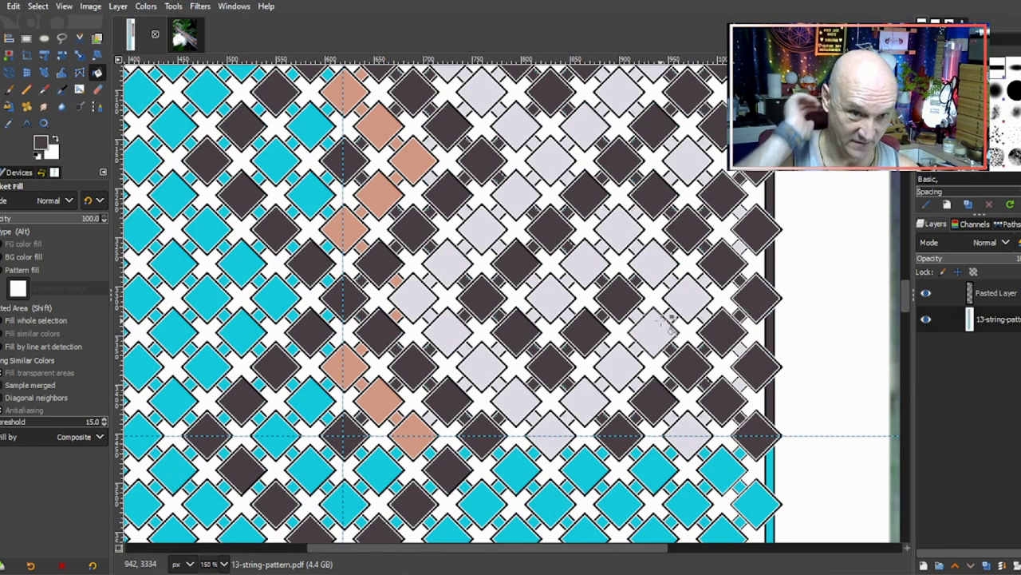
Step: Move the reference photo on the Pasted Layer up so it sits beside the start of the pattern
scroll(627, 287, "up", 10)
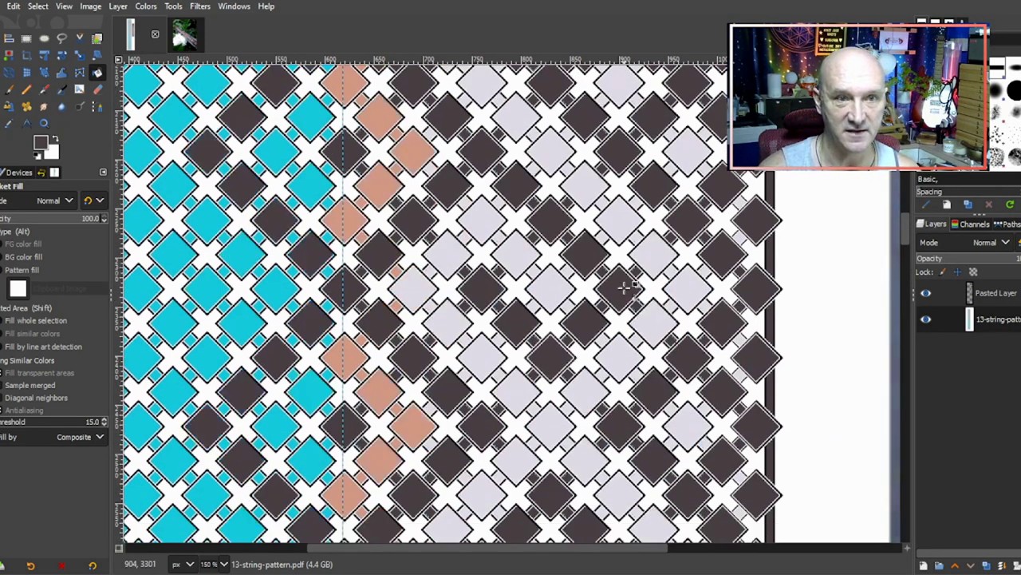
scroll(627, 284, "up", 5)
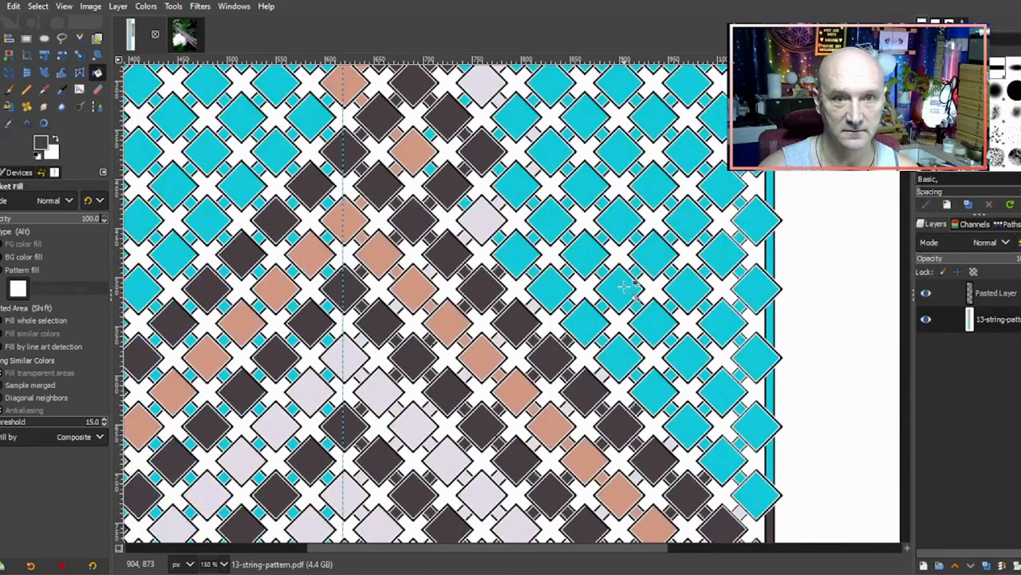
scroll(626, 283, "down", 2)
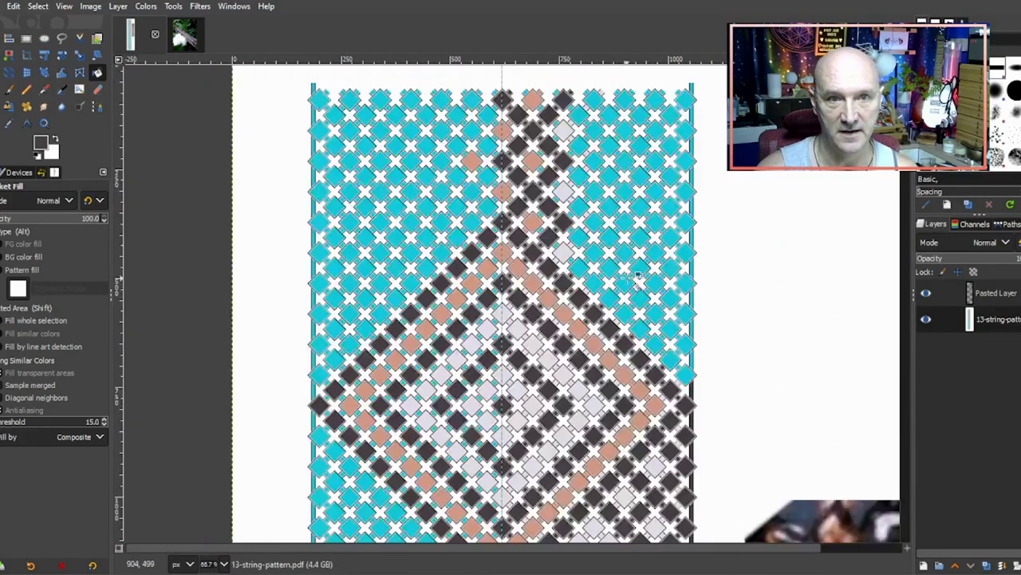
left_click(938, 291)
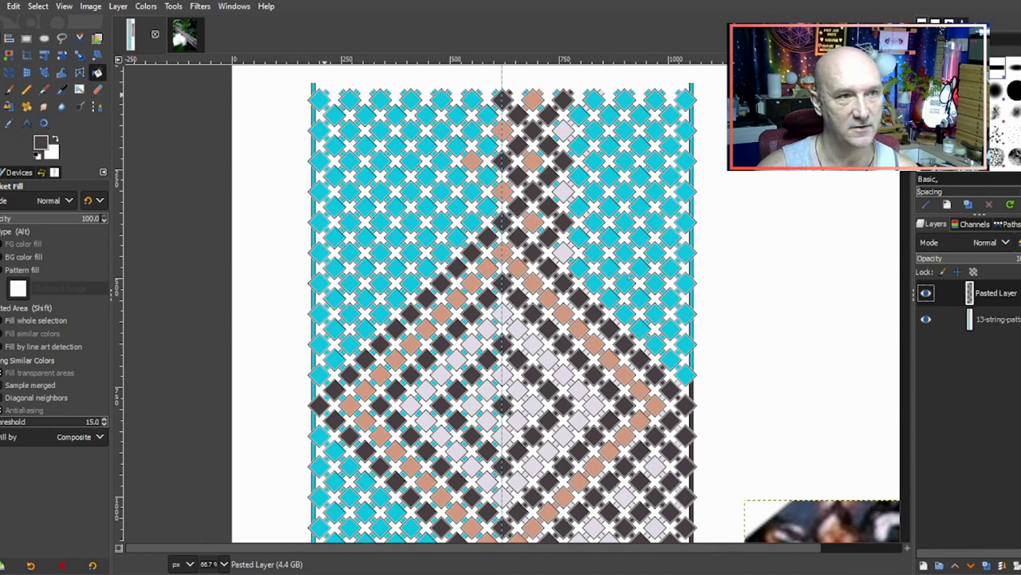
key("m")
left_click_drag(843, 536, 806, 113)
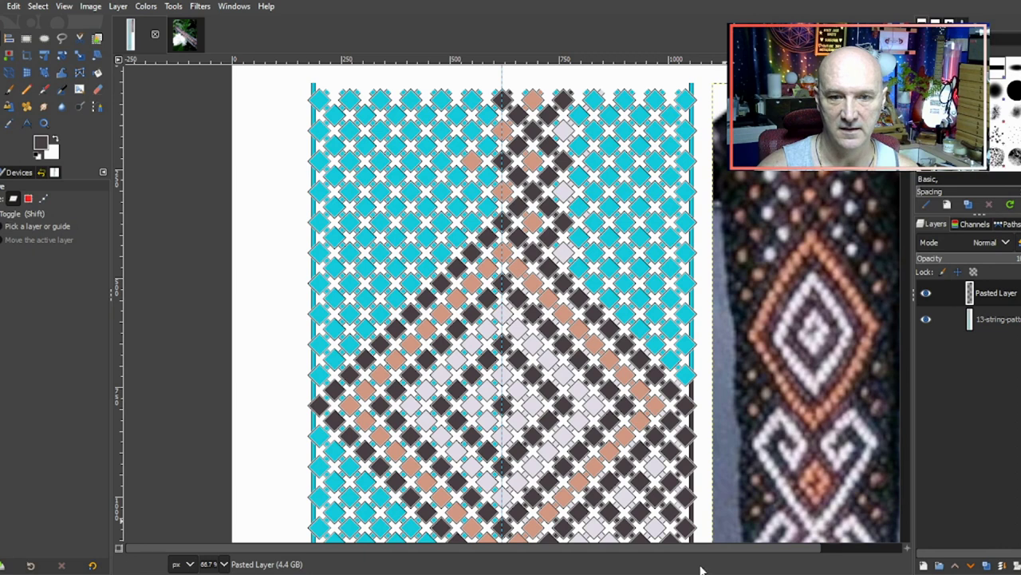
scroll(687, 551, "right", 3)
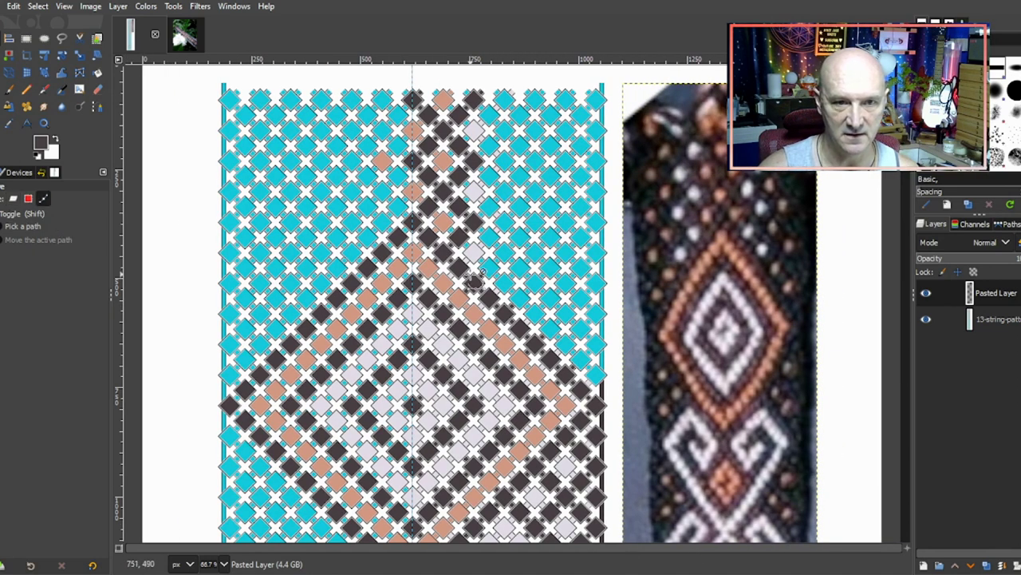
Step: On the 13-string-pattern layer, bucket-fill the cyan diamonds bordering the lilac column above the large diamond motif with dark brown
left_click(96, 73)
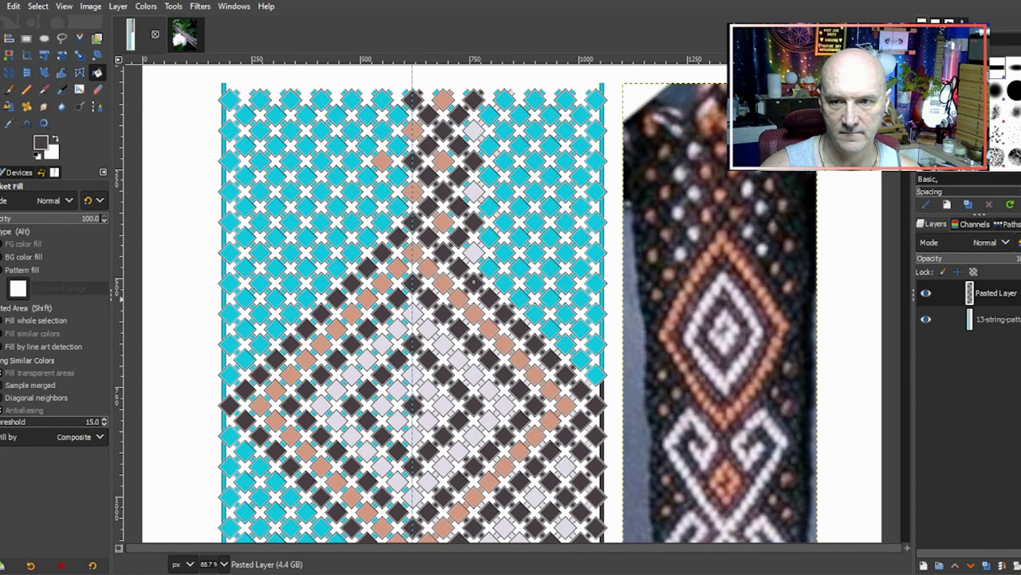
key("Page_Down")
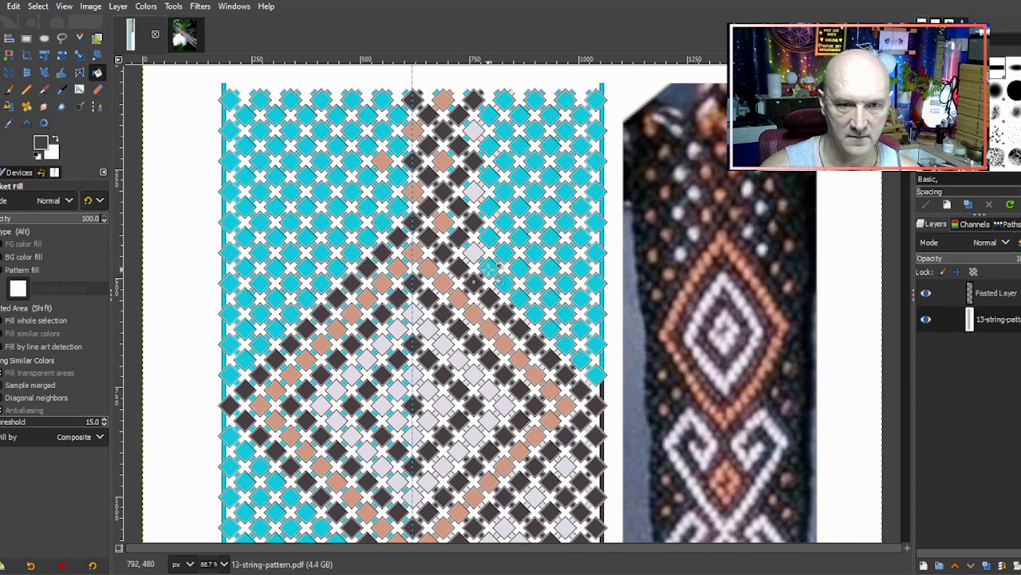
left_click(504, 253)
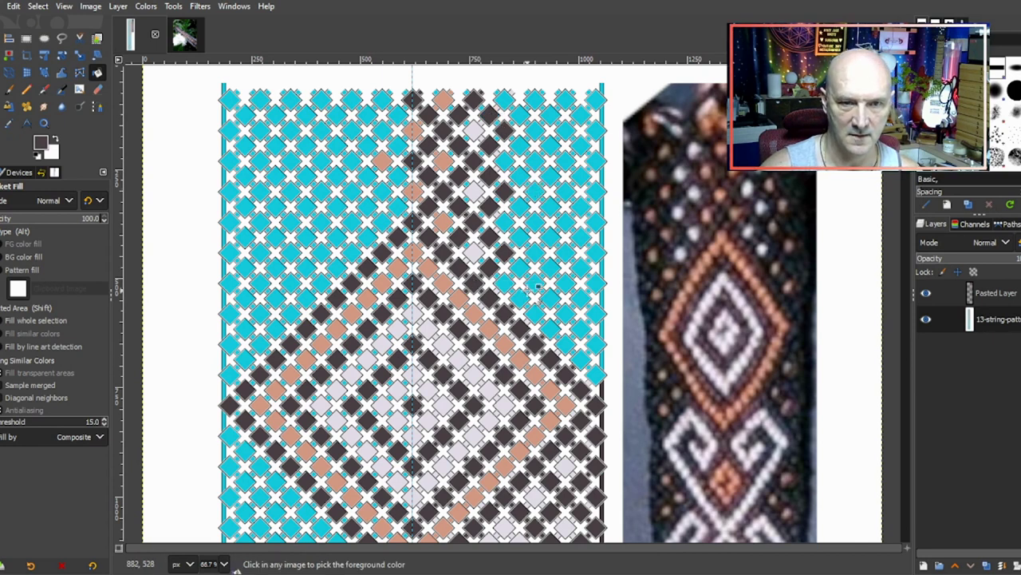
Step: Pick the pattern's lilac and fill the remaining cyan diamonds in the column near ruler x 830, up to the pattern's first row
key("1")
key("ctrl")
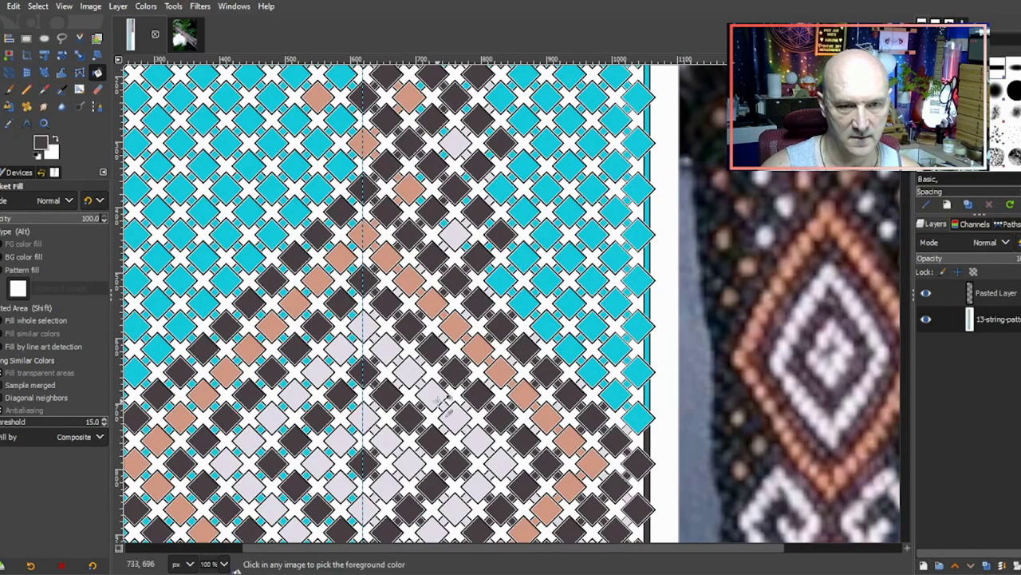
left_click(501, 280)
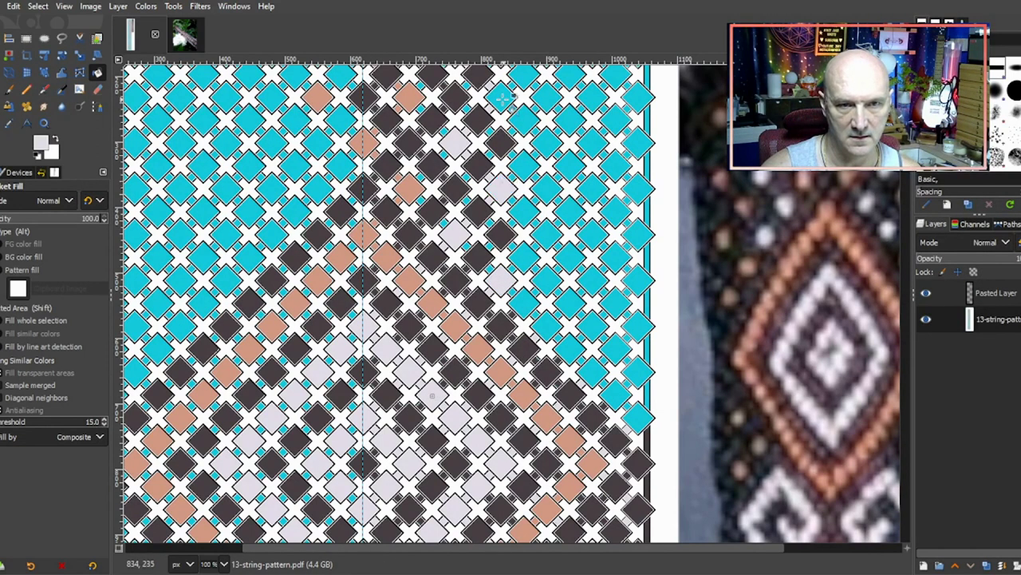
scroll(511, 187, "up", 4)
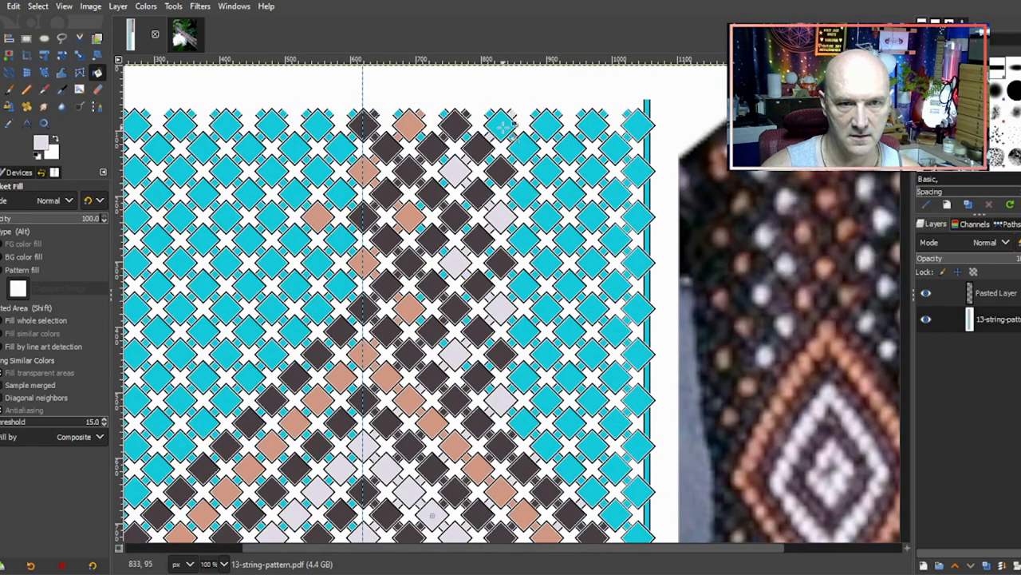
left_click(501, 125)
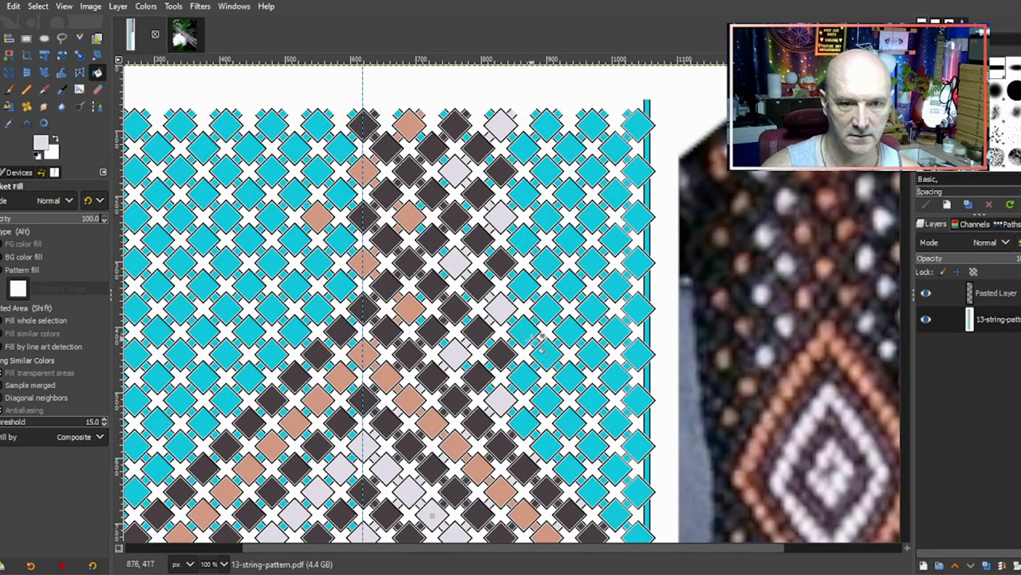
Step: Pick dark brown and fill the cyan diamonds in the columns near ruler x 870 and 900, from about y 550 up to 340
left_click(501, 443, "ctrl")
left_click(527, 423)
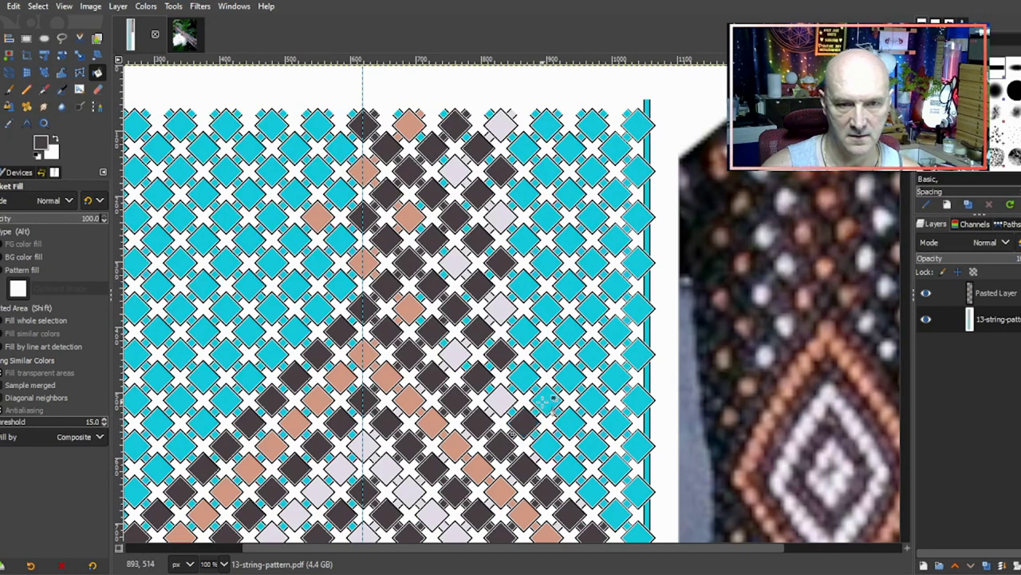
left_click(547, 400)
left_click(526, 372)
left_click(546, 353)
left_click(523, 329)
left_click(546, 308)
left_click(524, 285)
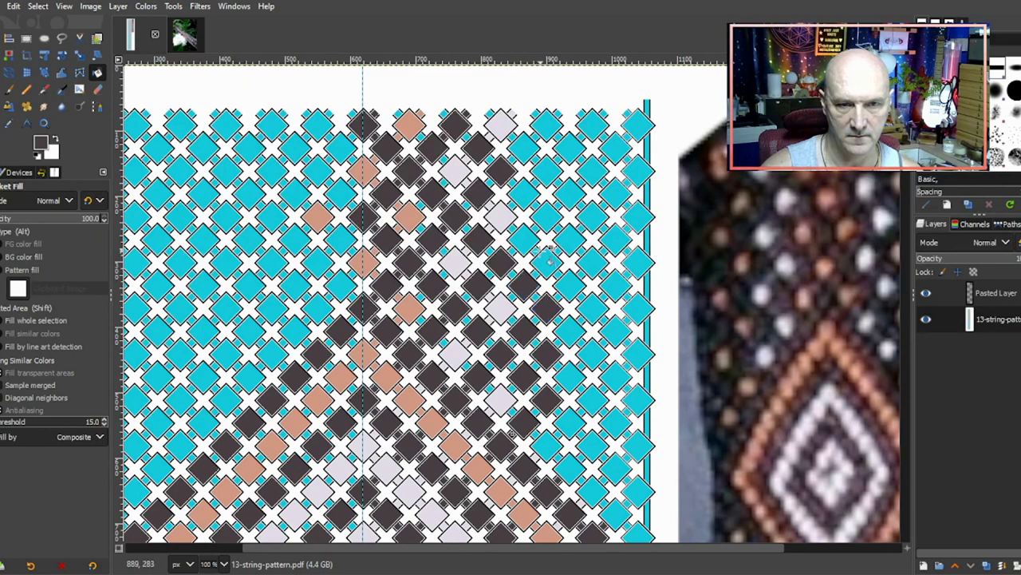
Step: Fill the cyan diamonds near ruler x 870 and 900 from about y 305 up to the first row with dark brown
left_click(547, 260)
left_click(524, 238)
left_click(547, 216)
left_click(525, 193)
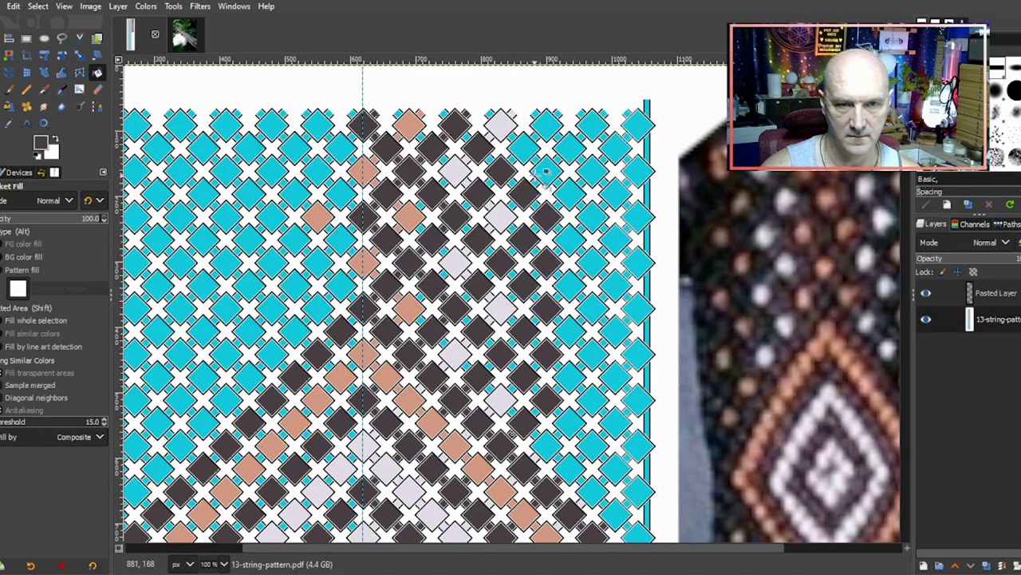
left_click(546, 171)
left_click(525, 149)
left_click(546, 121)
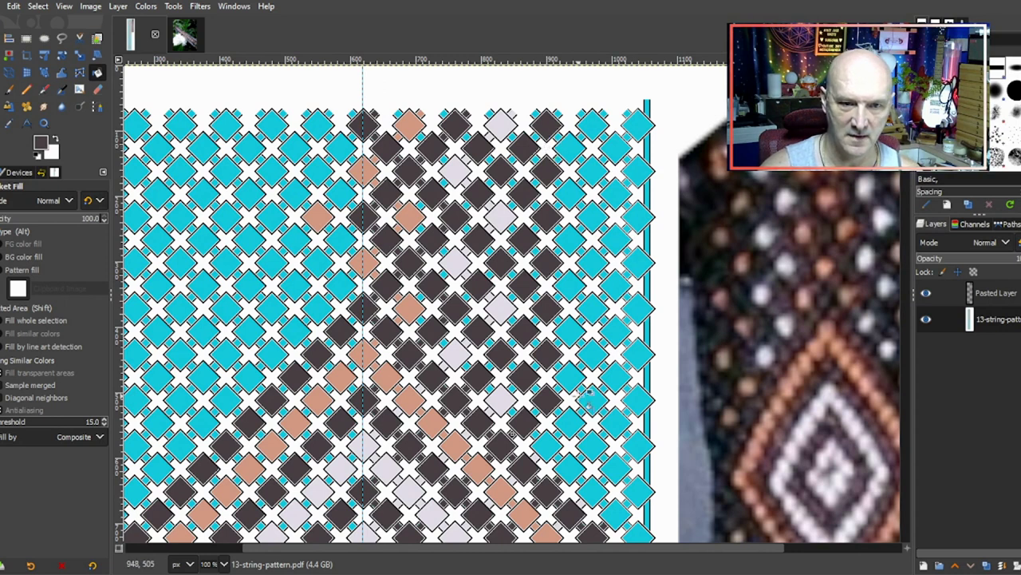
Step: Pick lilac and fill the diamonds near ruler x 900 around y 585, 445, 305 and 165
left_click(501, 399, "ctrl")
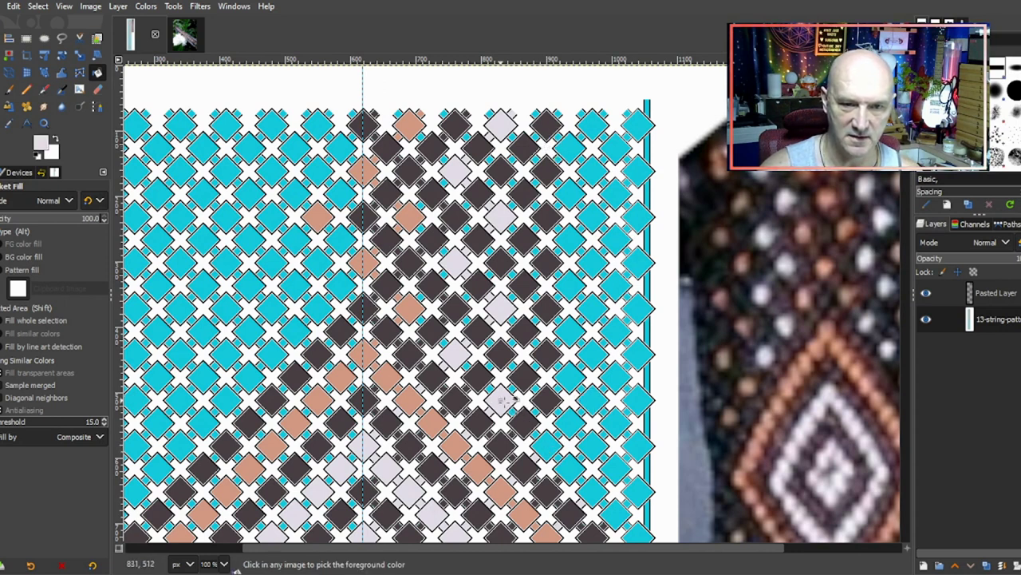
left_click(546, 446)
left_click(544, 353)
left_click(548, 265)
left_click(549, 172)
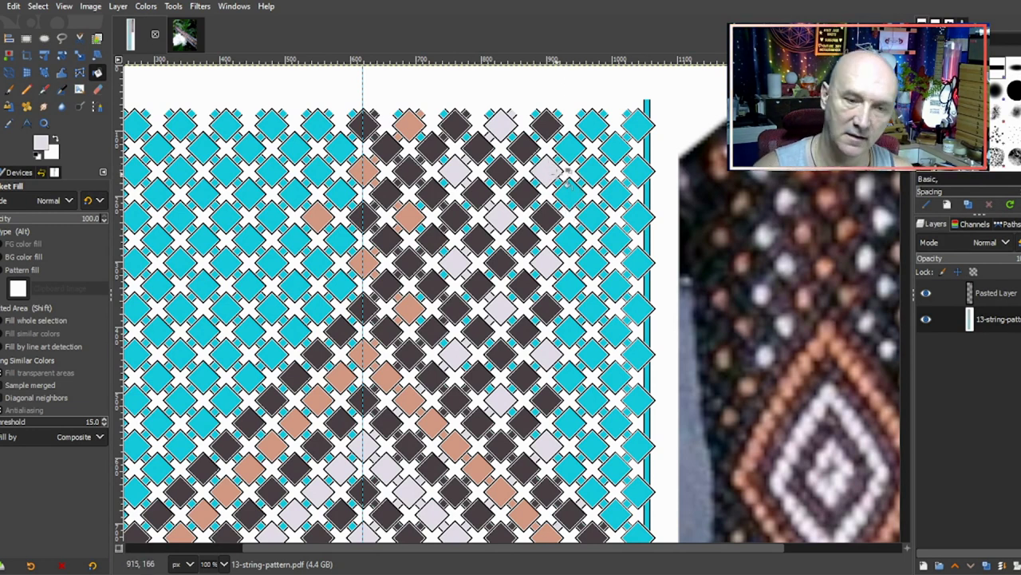
Step: Pick dark brown and fill the cyan diamonds in the column near ruler x 935, from about y 620 up to the pattern's top
scroll(572, 179, "down", 3)
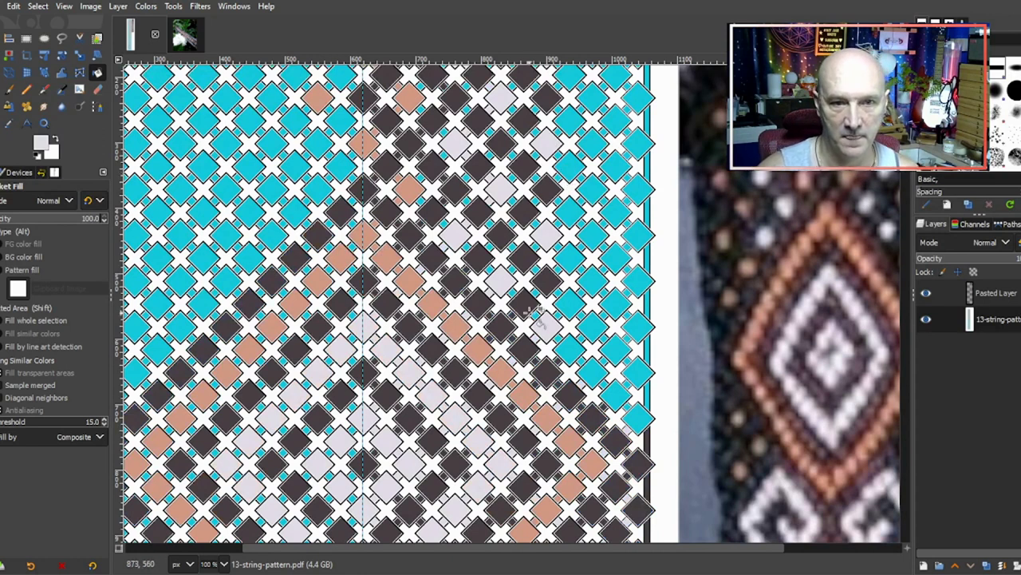
left_click(576, 356, "ctrl")
left_click(575, 353)
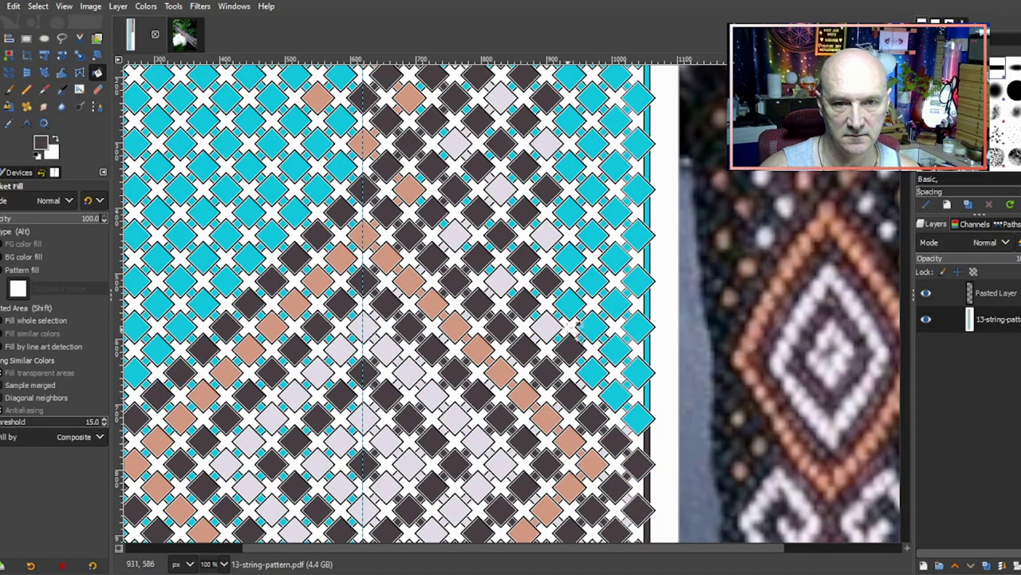
left_click(570, 307)
left_click(574, 220)
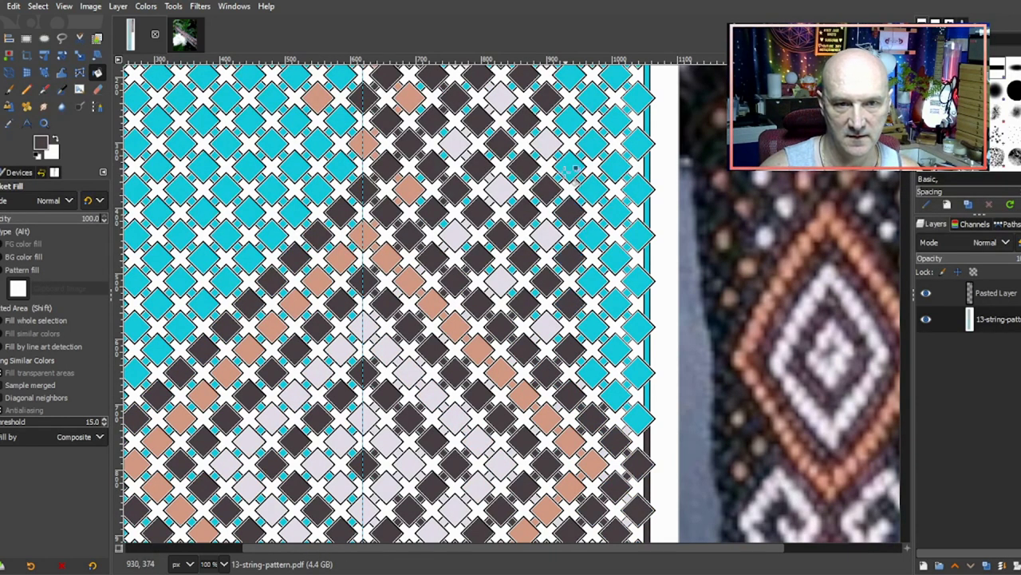
left_click(569, 166)
left_click(570, 123)
scroll(573, 159, "up", 3)
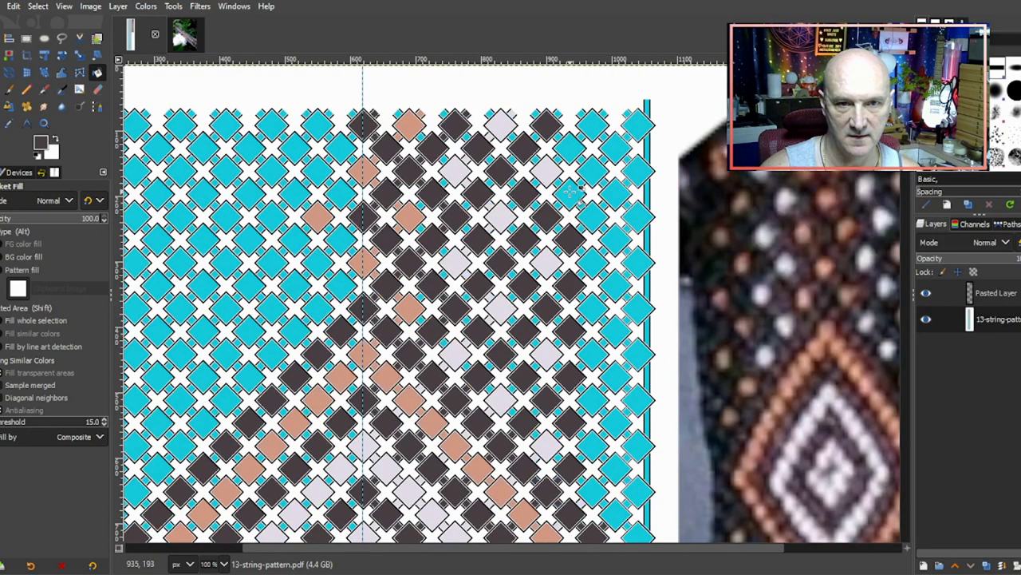
left_click(570, 191)
left_click(570, 151)
scroll(573, 160, "down", 4)
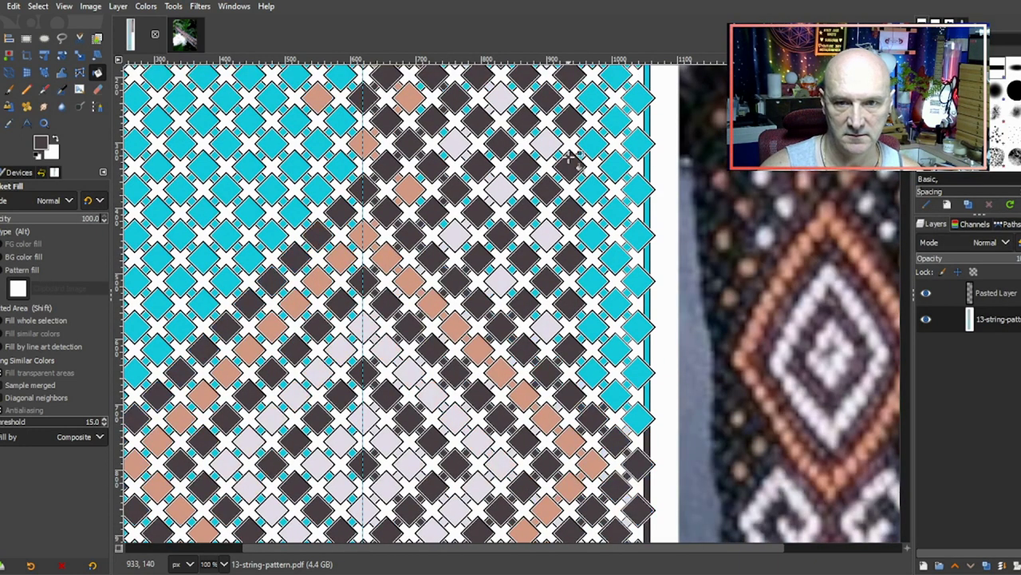
scroll(642, 392, "up", 4)
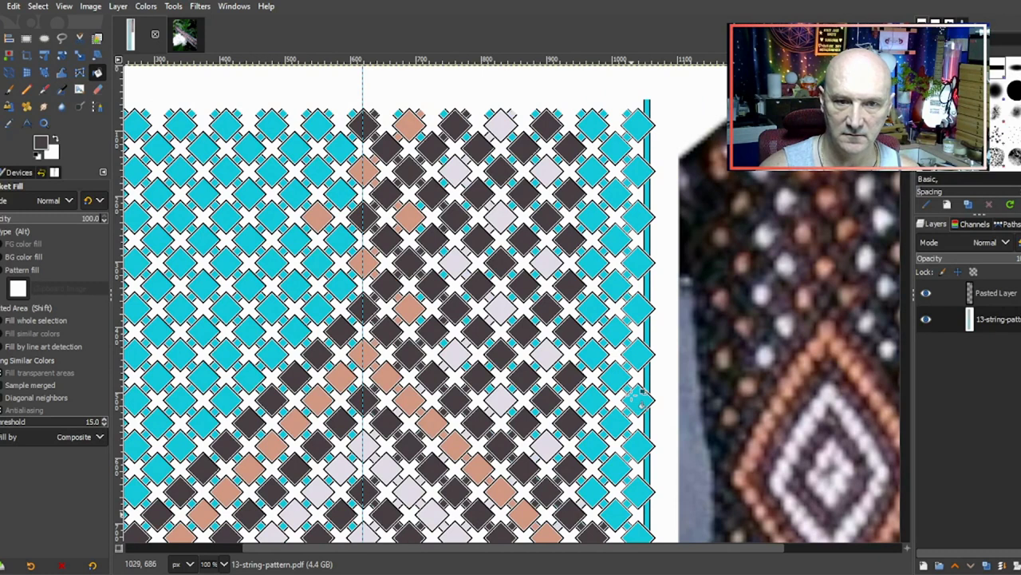
Step: Pick lilac and fill every second diamond in the column near ruler x 965, from about y 655 up to the first row
scroll(638, 395, "down", 3)
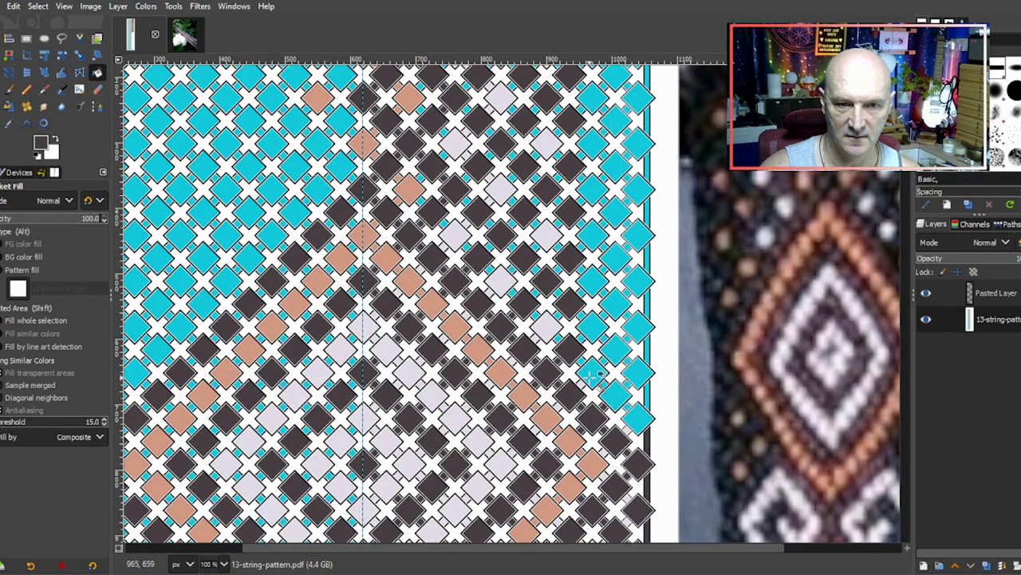
left_click(501, 478, "ctrl")
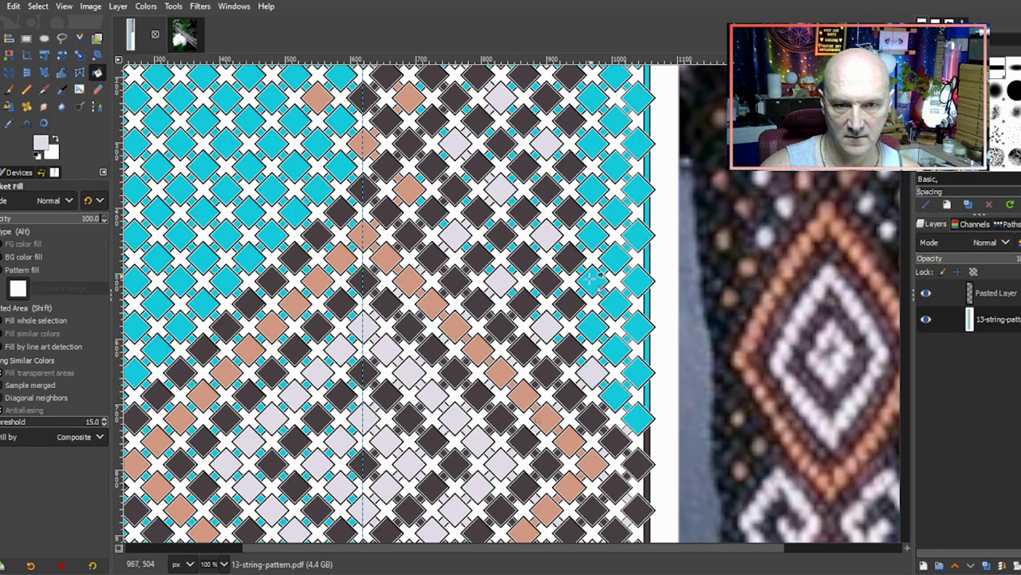
scroll(597, 199, "up", 5)
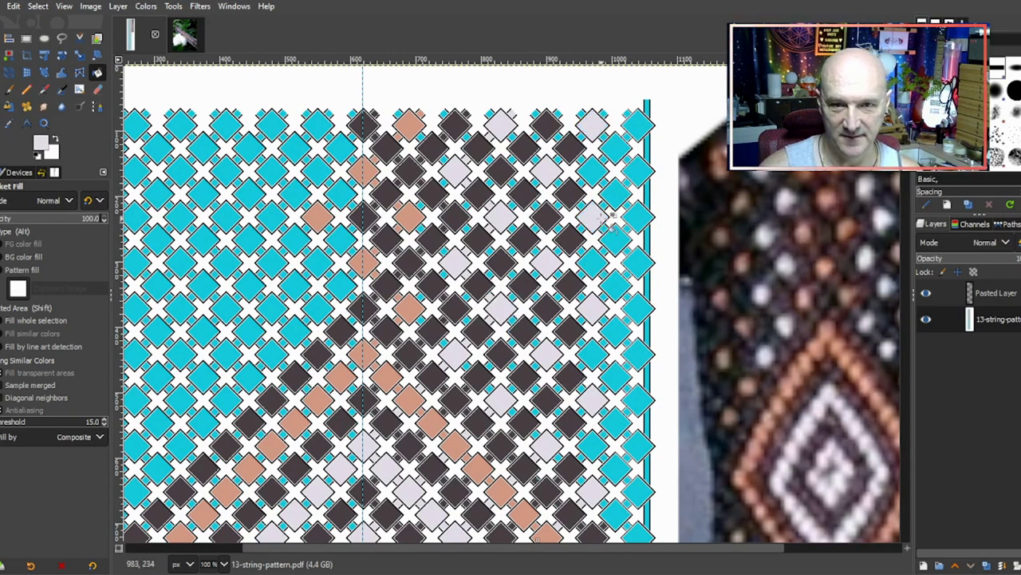
scroll(611, 215, "down", 3)
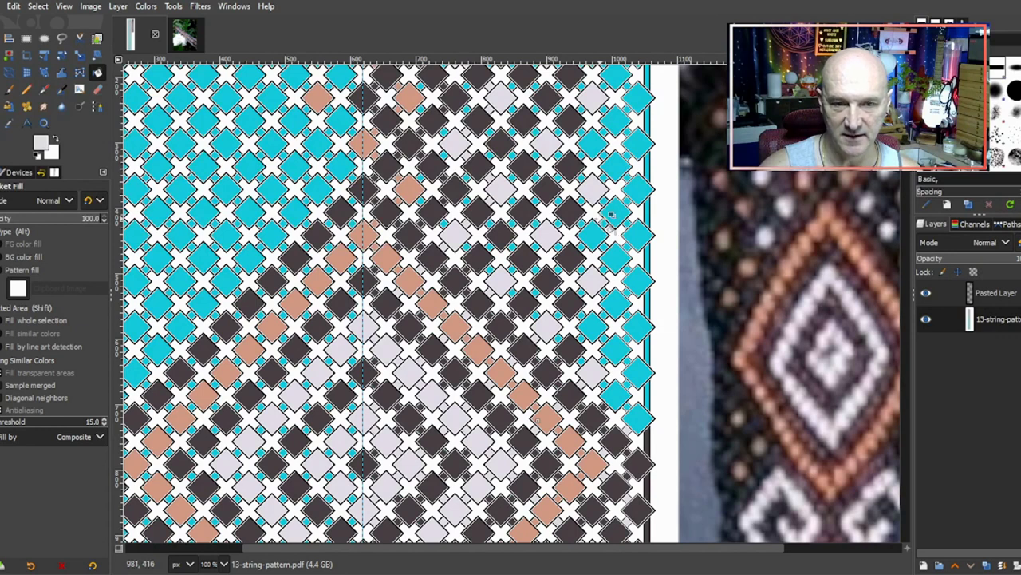
scroll(614, 333, "up", 3)
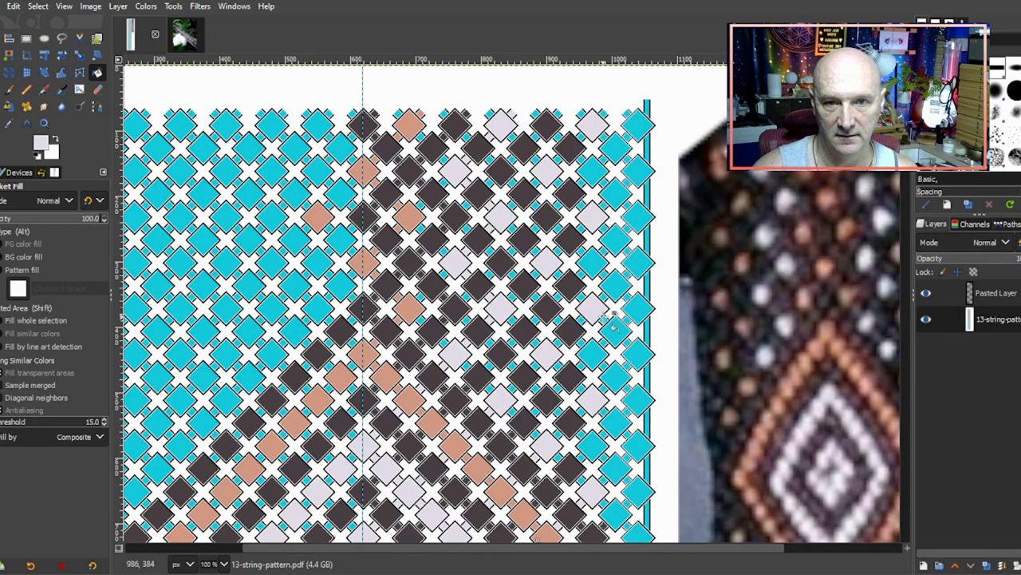
scroll(614, 326, "down", 3)
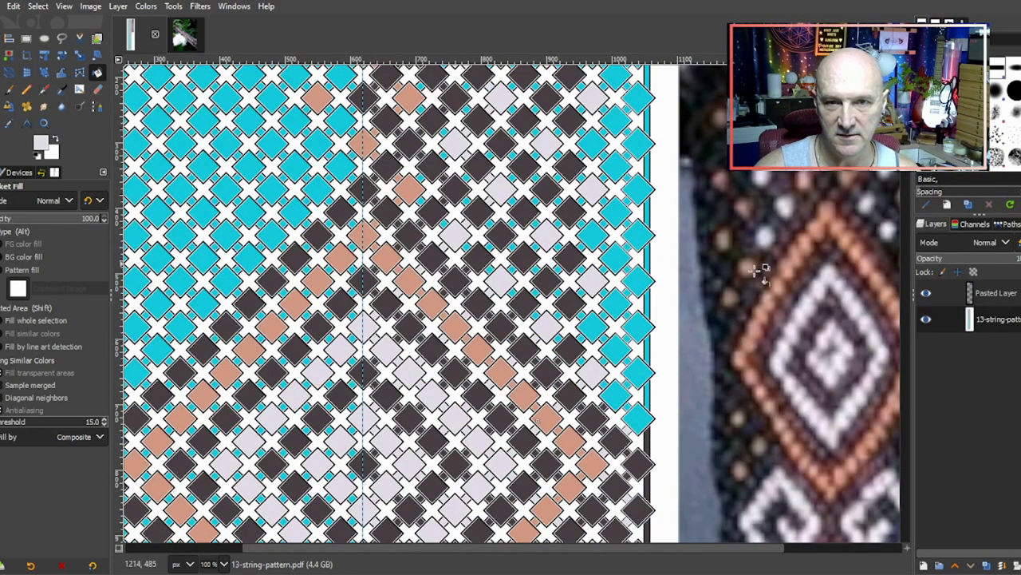
scroll(593, 421, "up", 3)
scroll(593, 421, "down", 3)
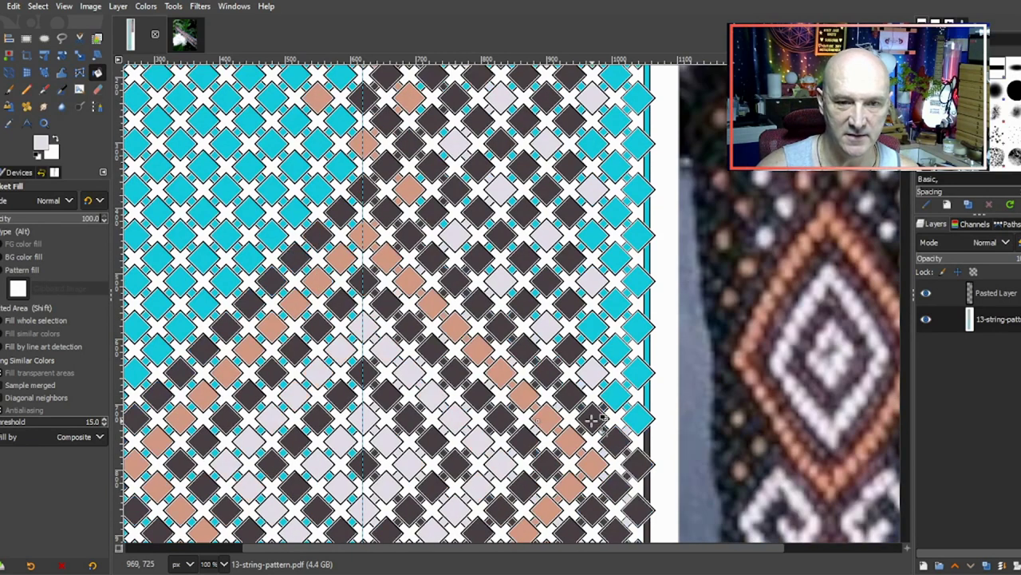
Step: Pick dark brown and fill the cyan diamonds near ruler x 1000 and 1035, from about y 720 up to 410
left_click(639, 461, "ctrl")
left_click(639, 416)
left_click(616, 393)
left_click(638, 372)
left_click(616, 348)
left_click(638, 325)
left_click(618, 304)
left_click(638, 280)
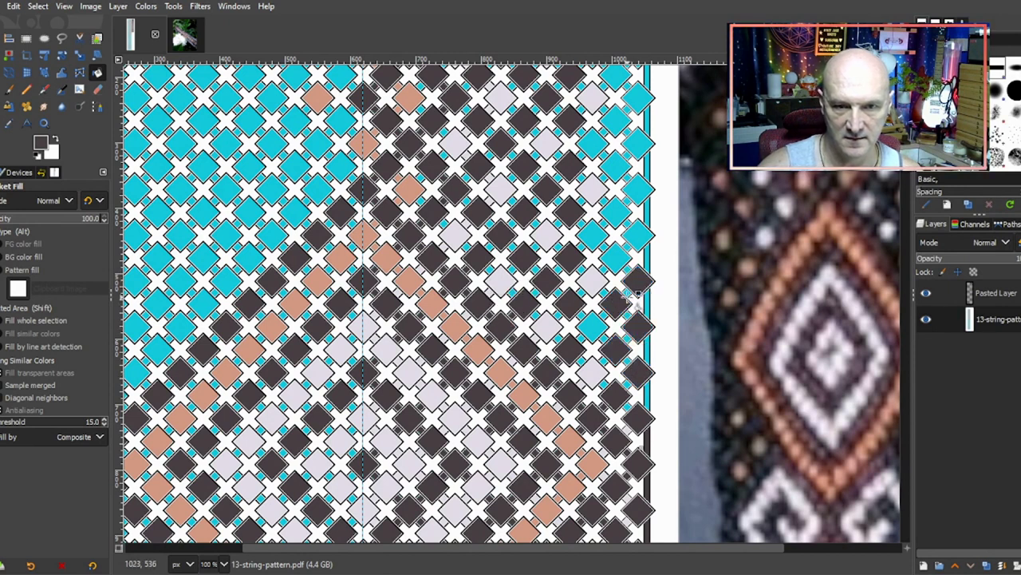
left_click(617, 258)
left_click(639, 236)
left_click(616, 213)
Step: Fill the remaining cyan diamonds near ruler x 1000 and 1035 with dark brown, up to the pattern's first row
scroll(636, 189, "up", 1)
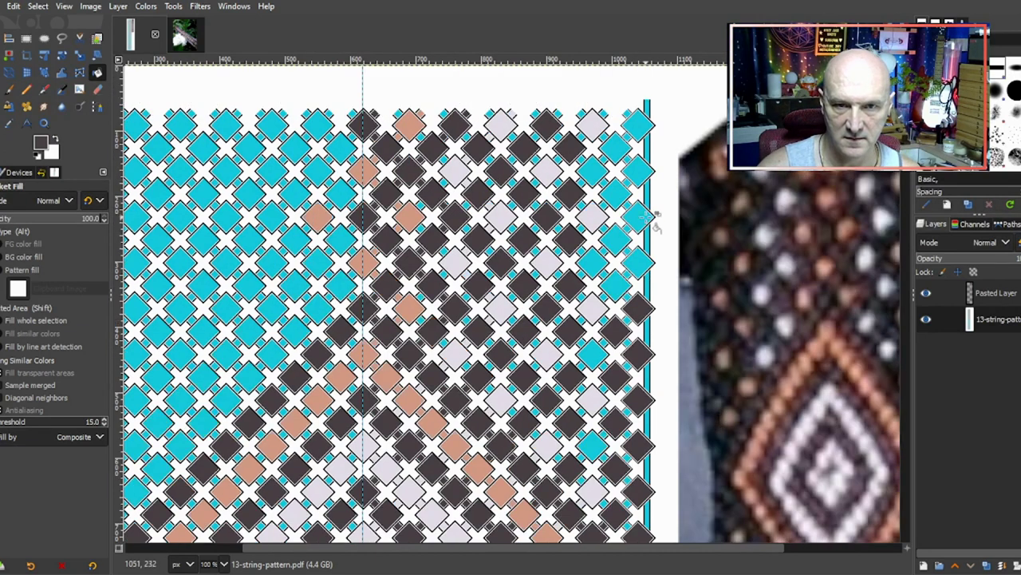
left_click(616, 235)
left_click(639, 215)
left_click(616, 192)
left_click(638, 170)
left_click(619, 147)
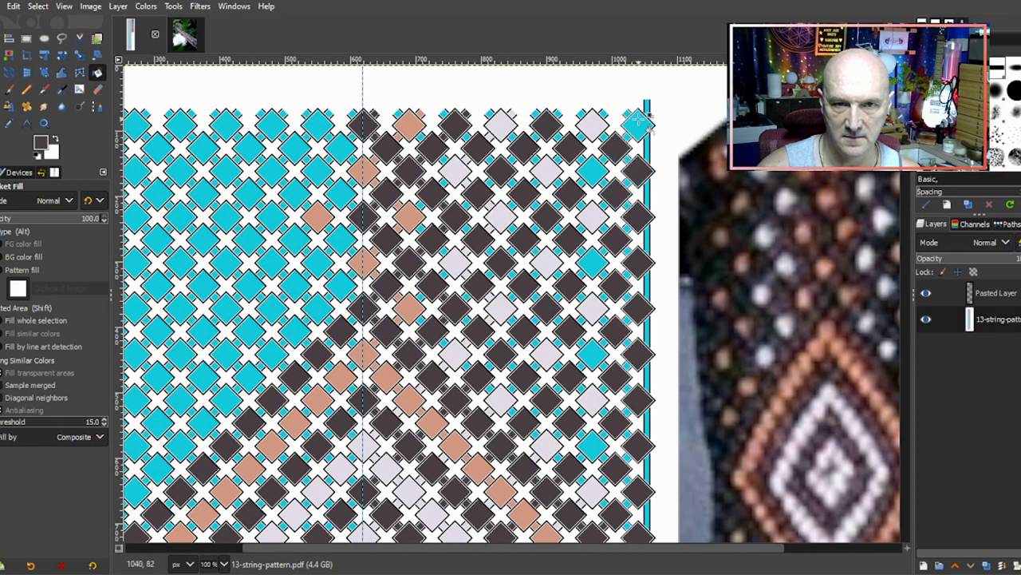
left_click(639, 123)
Step: Fill the small cyan squares between the two outermost right-hand diamond columns with dark brown, from the first row down to about y 700
scroll(647, 167, "up", 1, "ctrl")
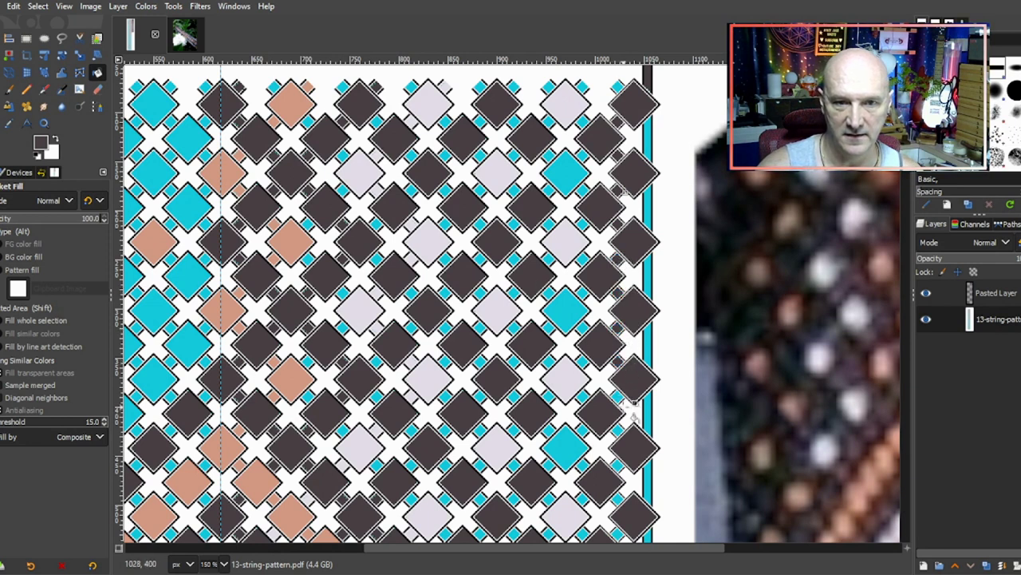
scroll(631, 403, "down", 3)
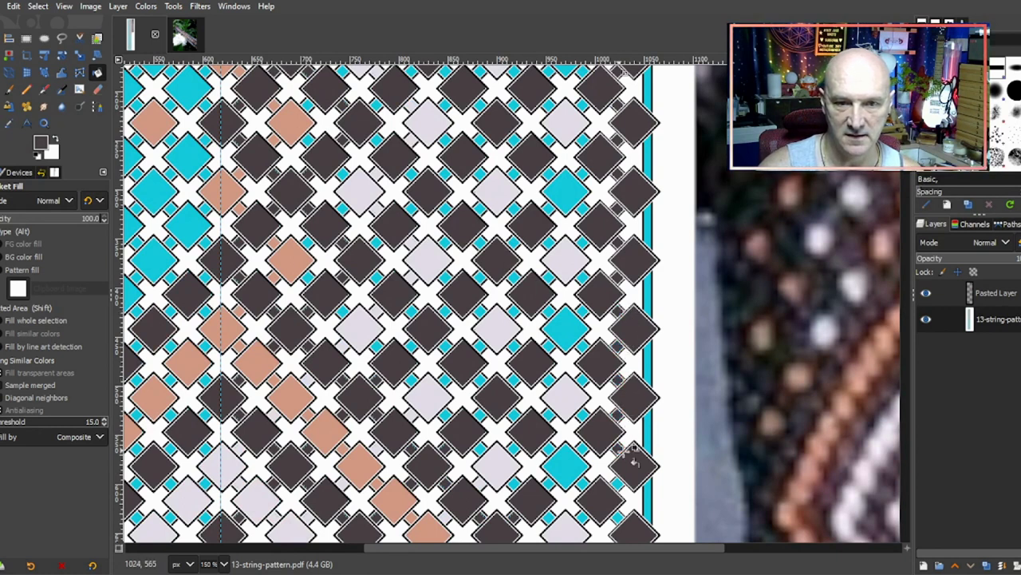
scroll(635, 434, "down", 5)
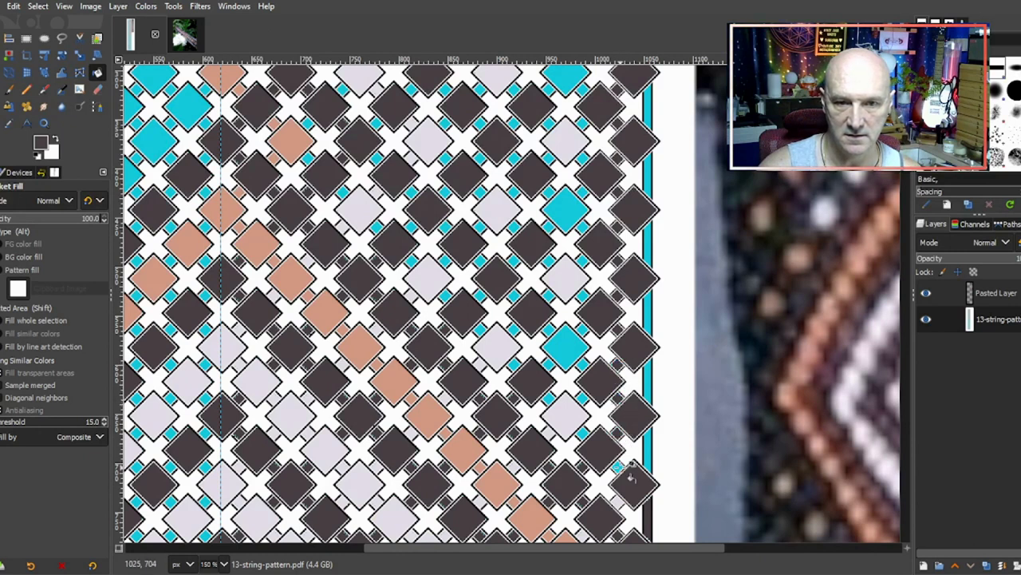
scroll(629, 477, "up", 3)
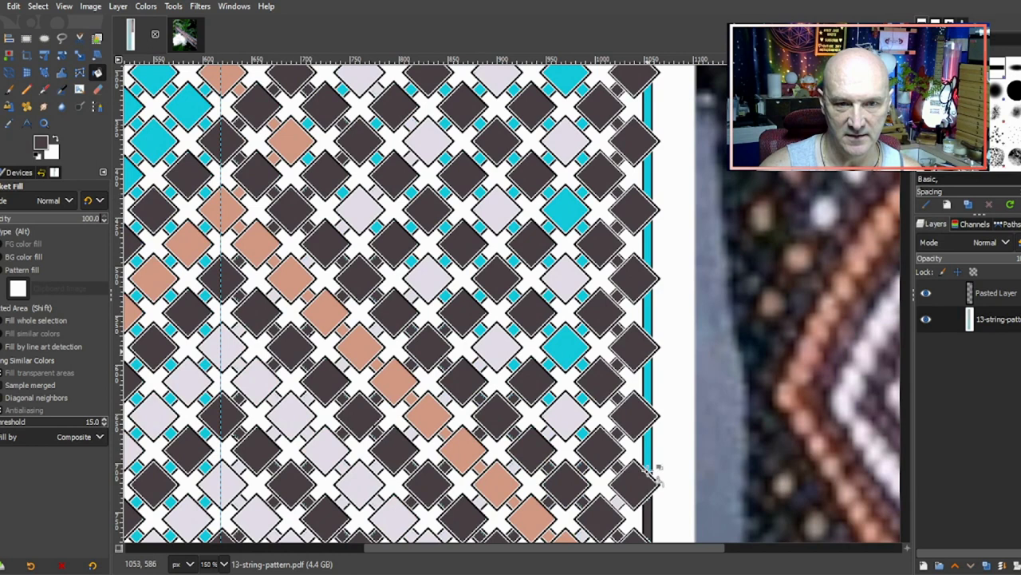
Step: Pick lilac and fill small cyan connector squares beside the lilac diamonds in the columns near ruler x 900 and 965
left_click(568, 418, "ctrl")
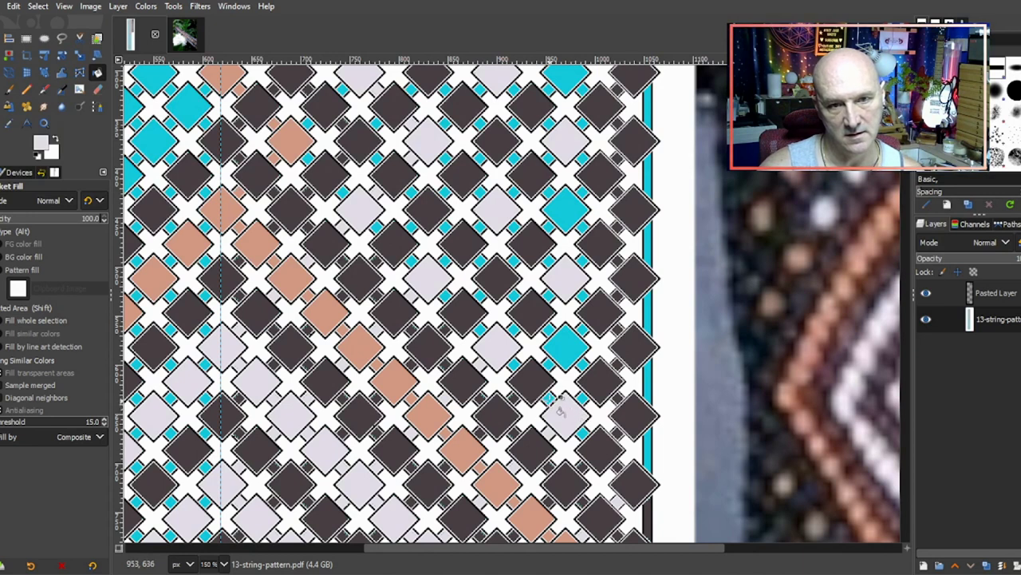
scroll(562, 399, "up", 3)
scroll(565, 391, "down", 3)
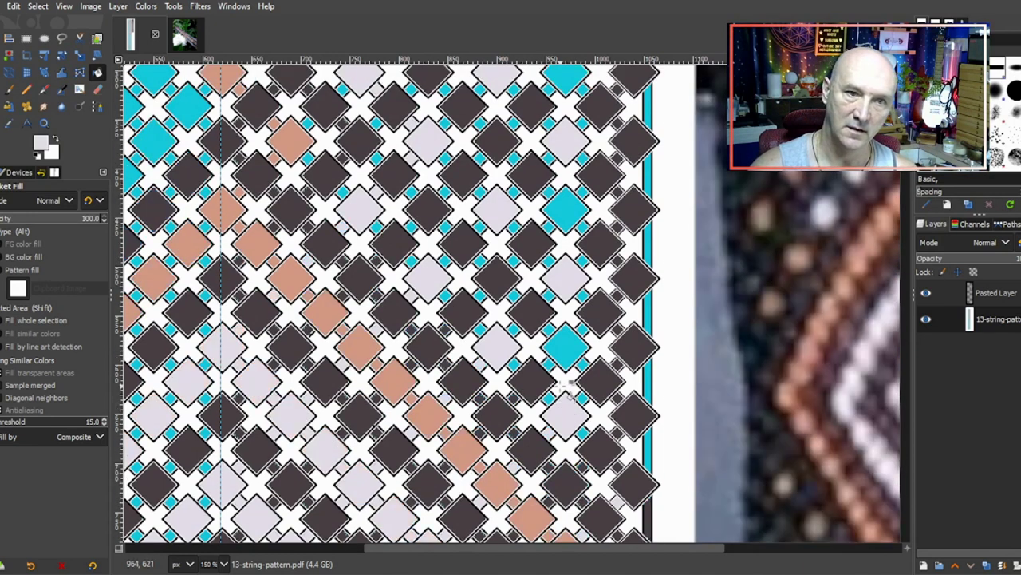
scroll(568, 385, "up", 3)
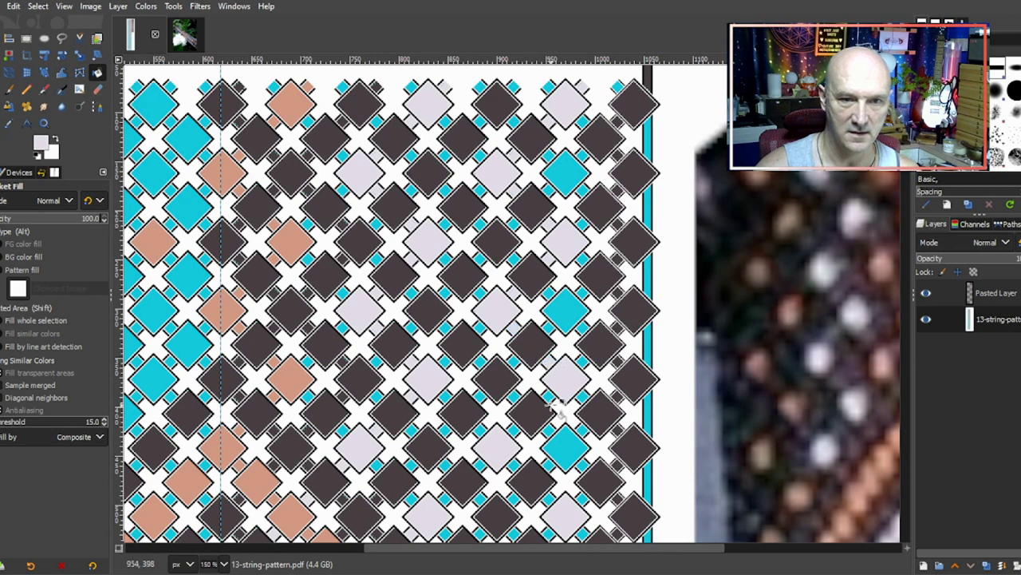
scroll(524, 429, "down", 3)
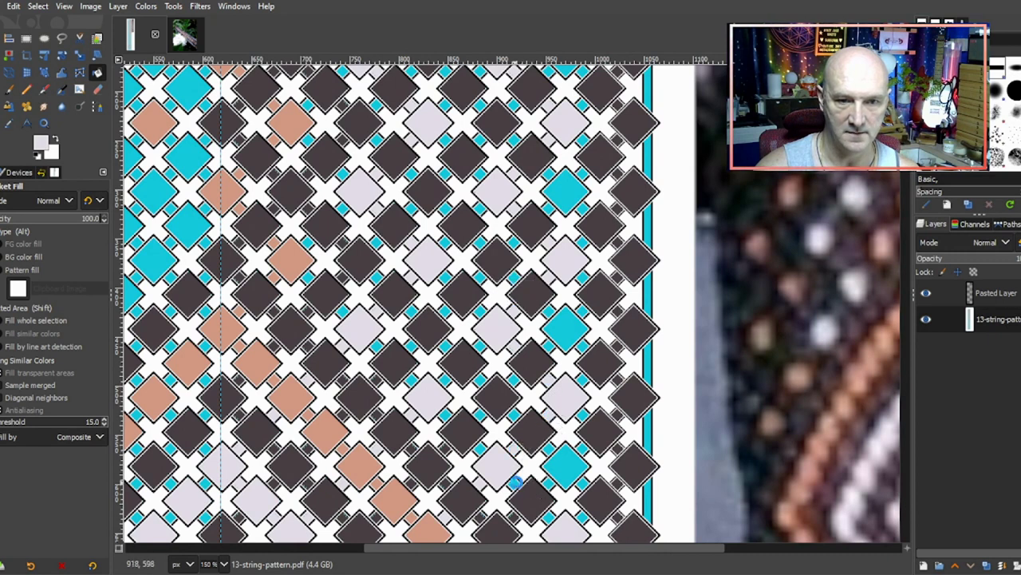
scroll(547, 461, "down", 3)
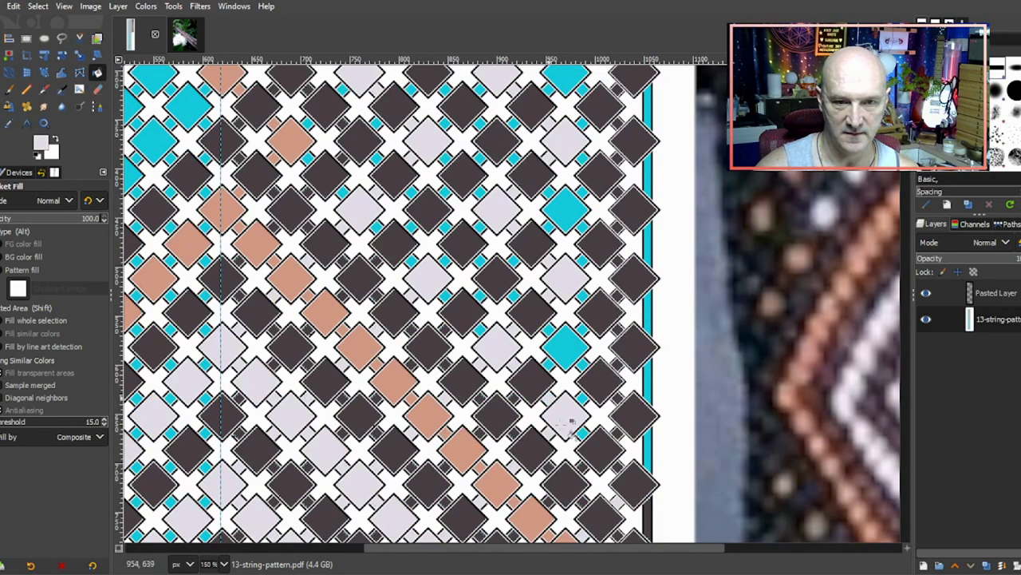
scroll(568, 431, "down", 3)
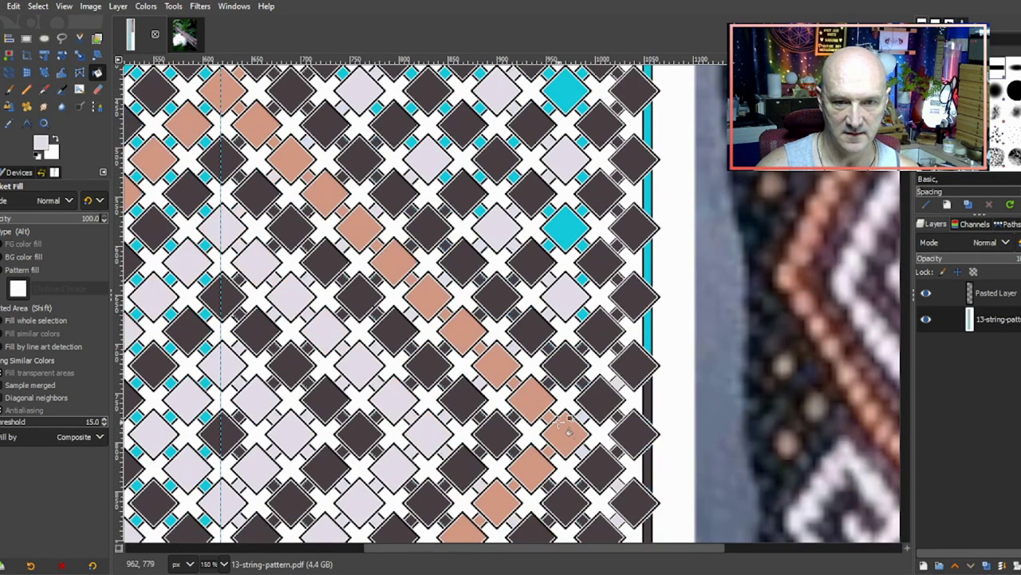
Step: Fill the cyan segments of the pattern's right edge strip with lilac, from about y 690 up to the first rows
left_click(650, 334)
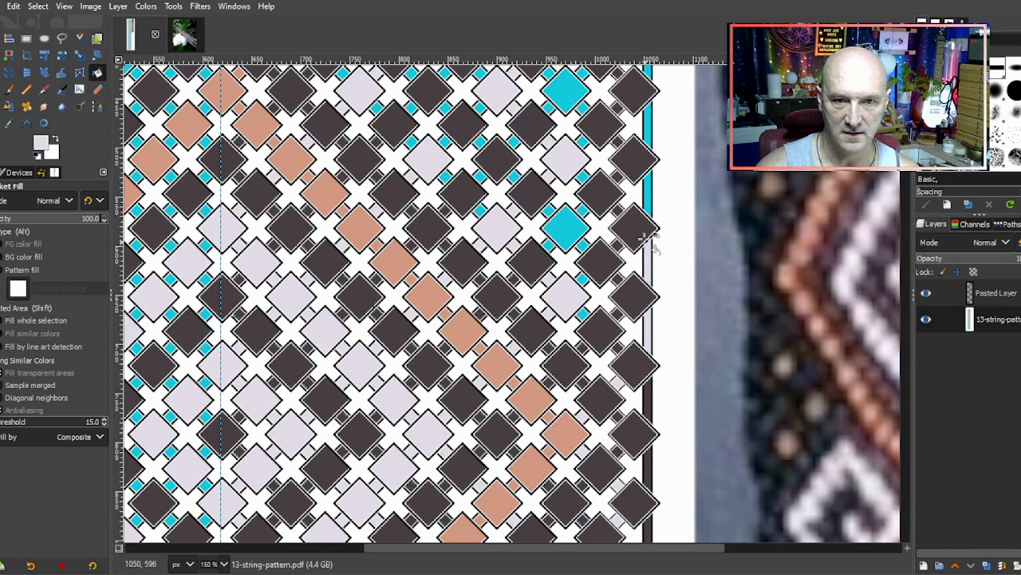
scroll(643, 303, "up", 3)
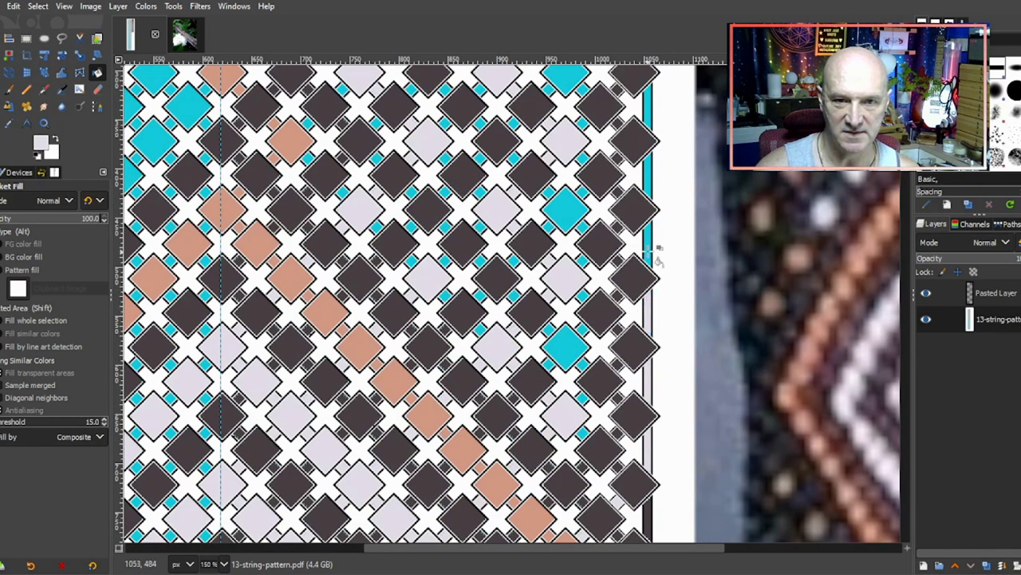
scroll(662, 244, "up", 5)
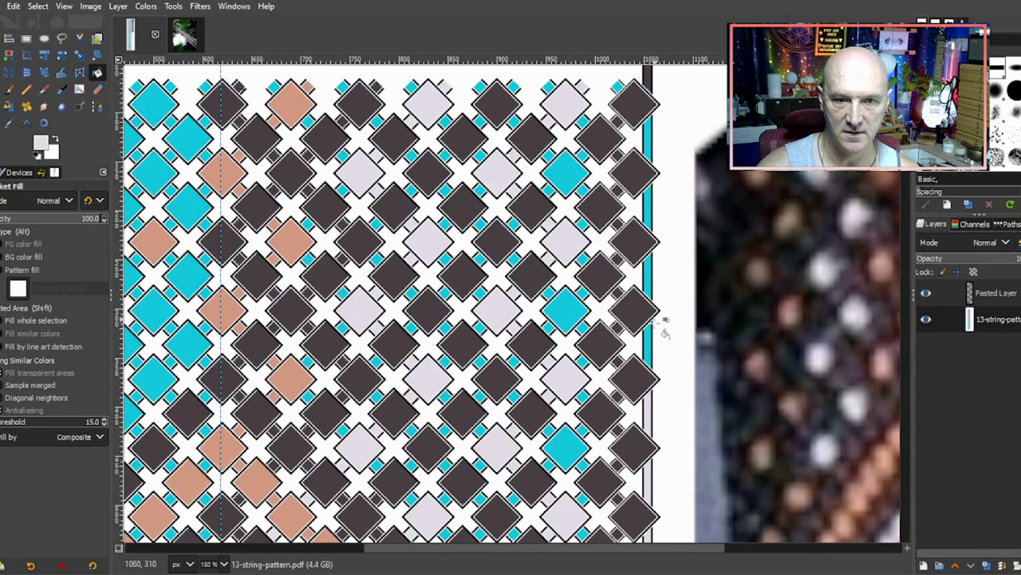
left_click(647, 249)
mouse_move(645, 249)
left_mouse_down()
mouse_move(650, 150)
mouse_move(621, 86)
mouse_move(638, 137)
left_mouse_up()
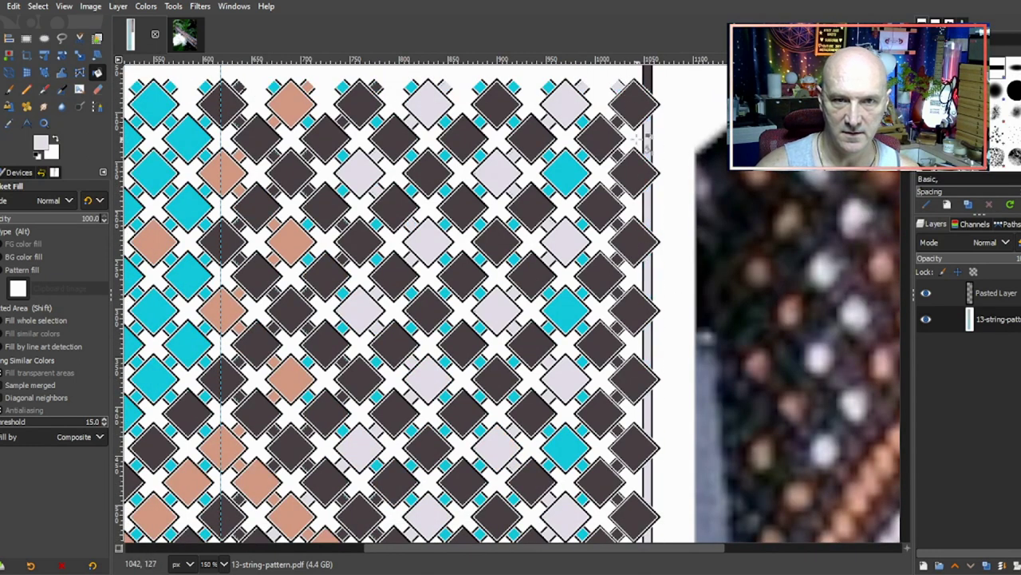
Step: Pick dark brown and fill the cyan diamond near ruler x 965, y 580, together with the small cyan squares above it
scroll(632, 144, "down", 5)
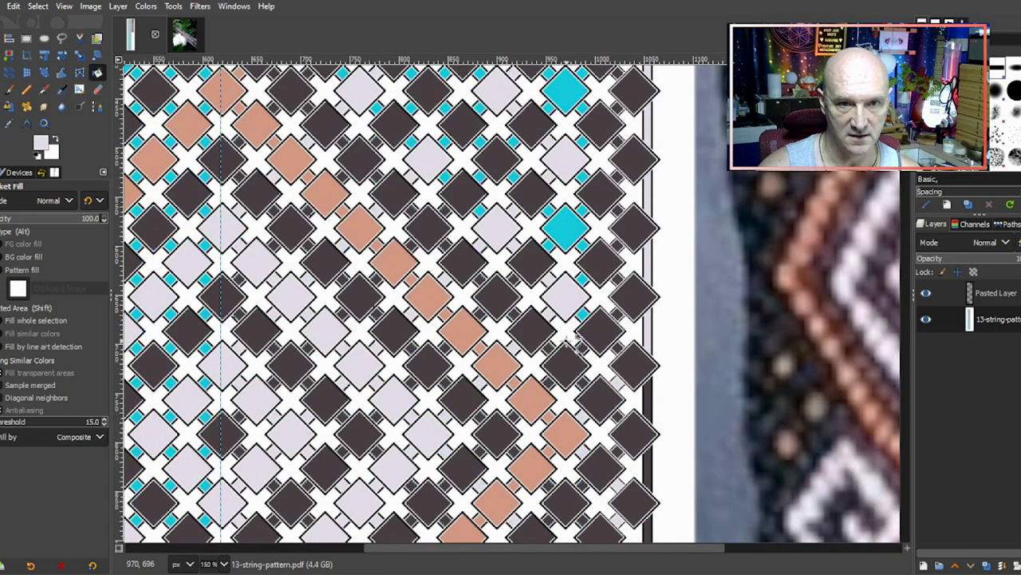
scroll(568, 339, "up", 10)
scroll(569, 339, "down", 10)
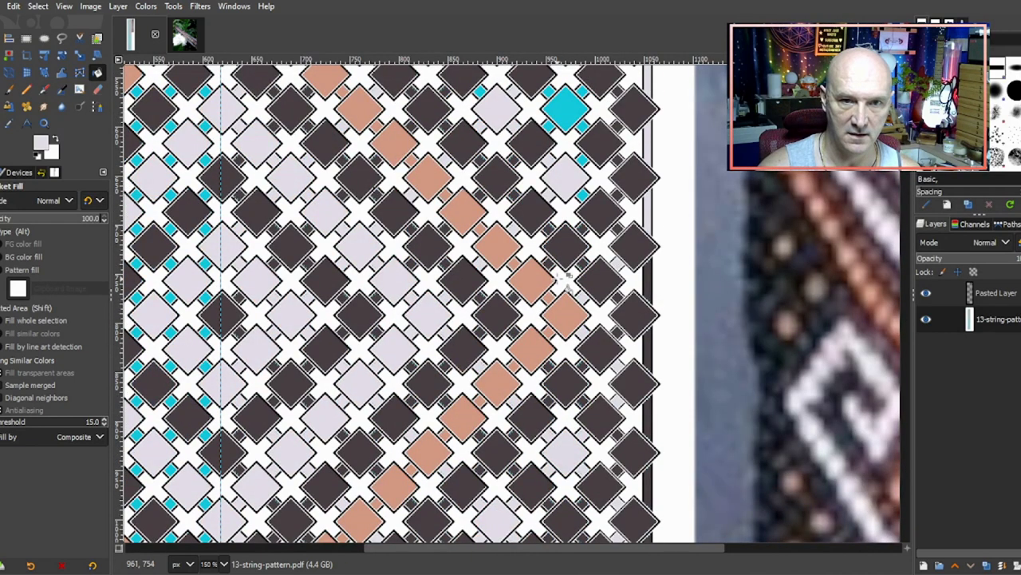
left_click(603, 214, "ctrl")
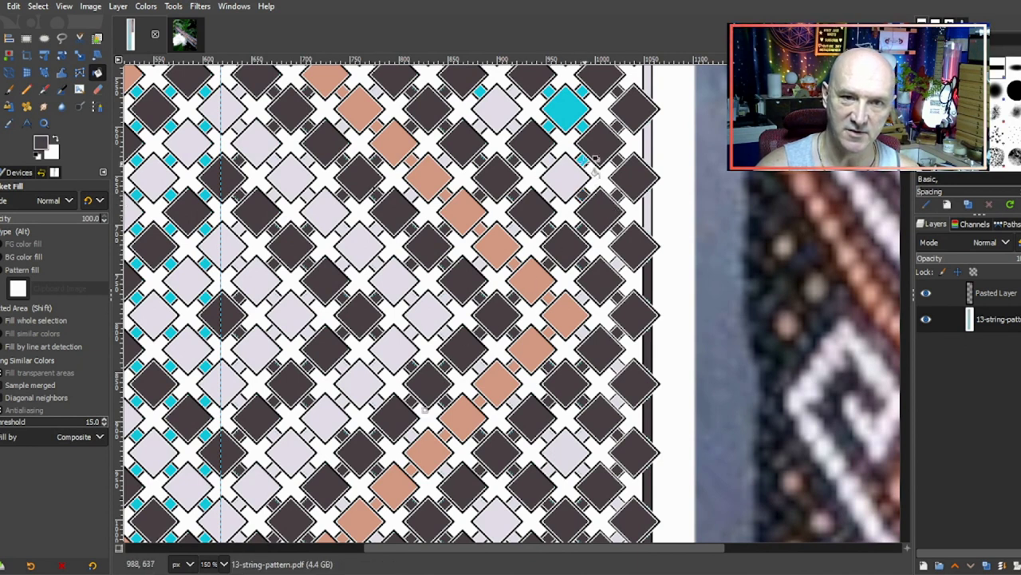
scroll(591, 145, "up", 3)
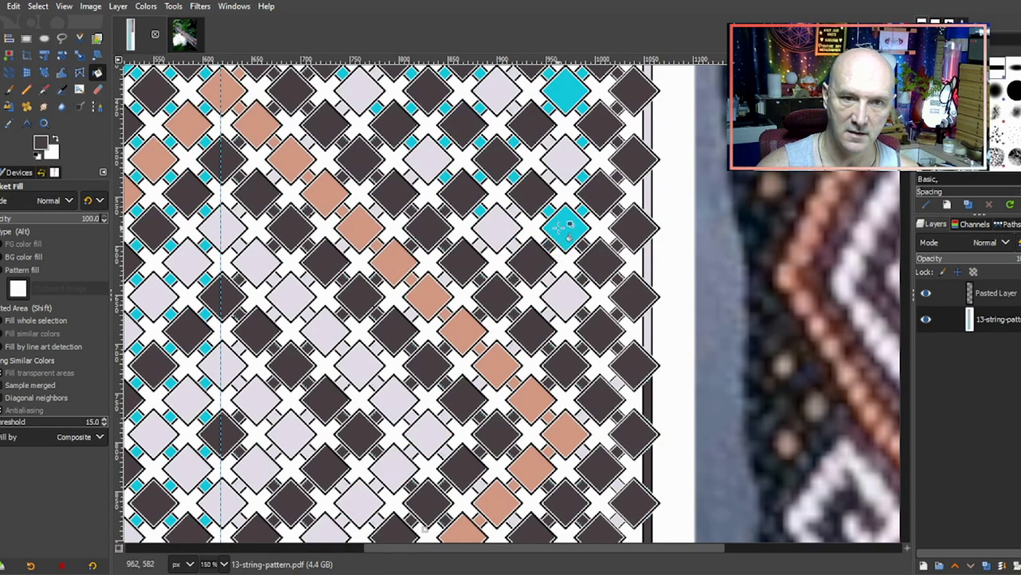
left_click(561, 226)
left_click(547, 209)
left_click(581, 212)
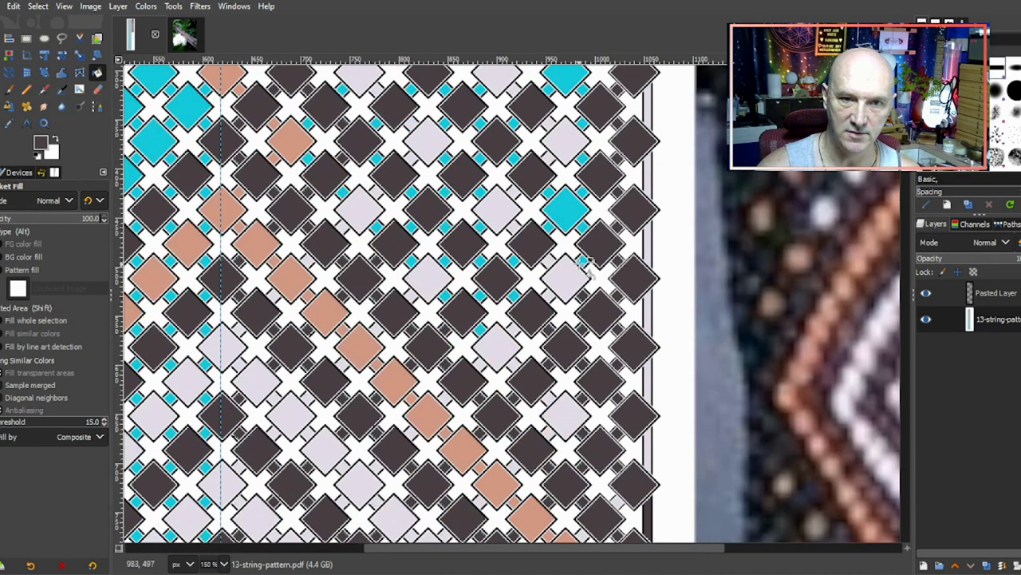
Step: Fill the cyan diamond near ruler x 965, y 440 with dark brown and the cyan connector squares beside the lilac diamonds with lilac
left_click(575, 222)
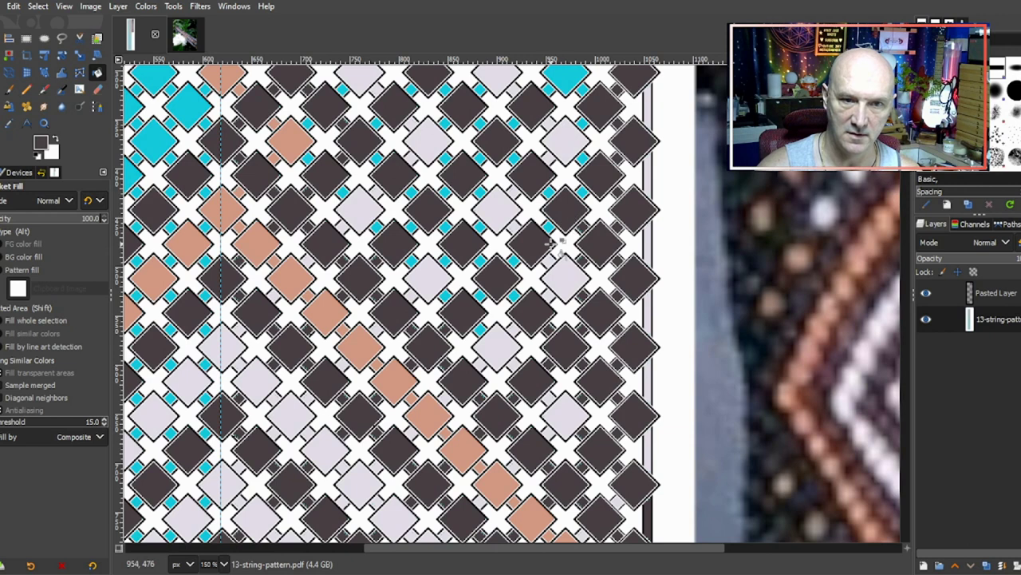
left_click(492, 348, "ctrl")
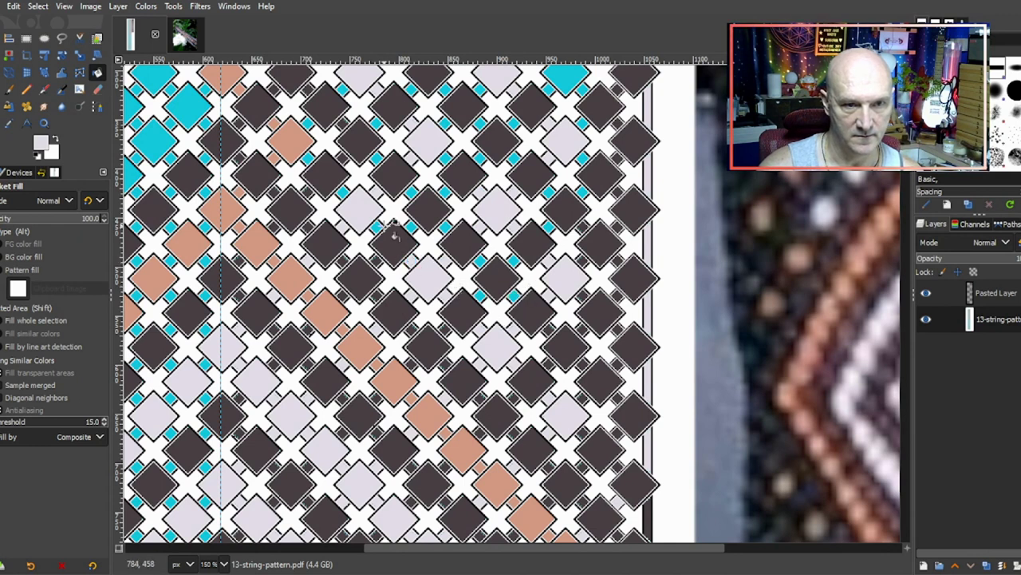
scroll(460, 232, "up", 3)
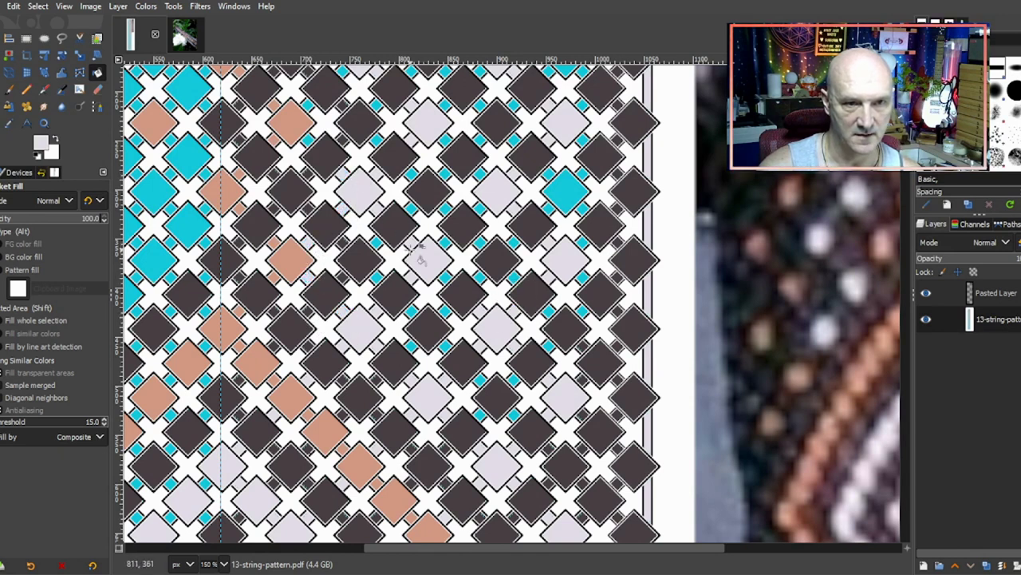
scroll(417, 247, "up", 3)
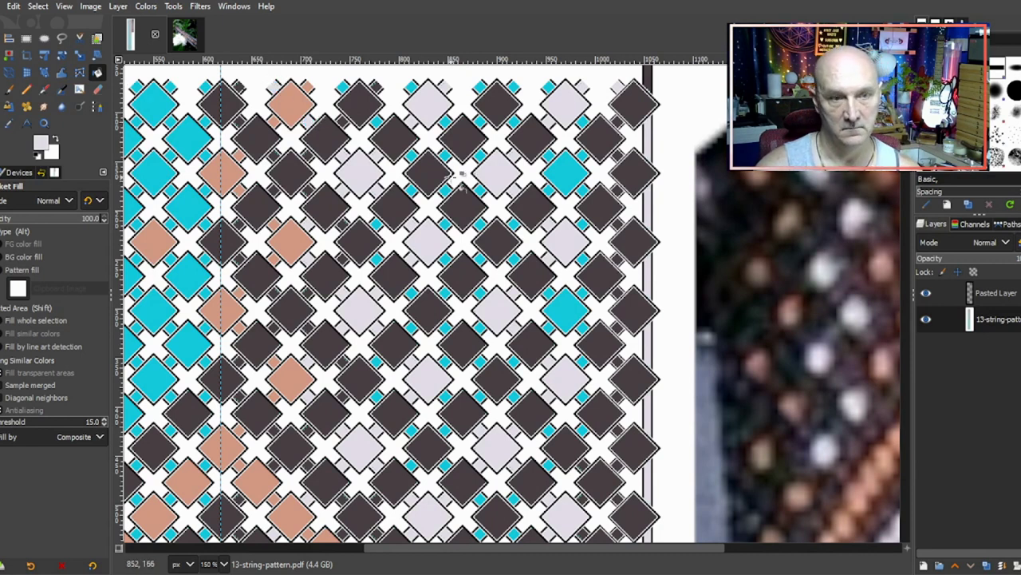
scroll(461, 182, "down", 5)
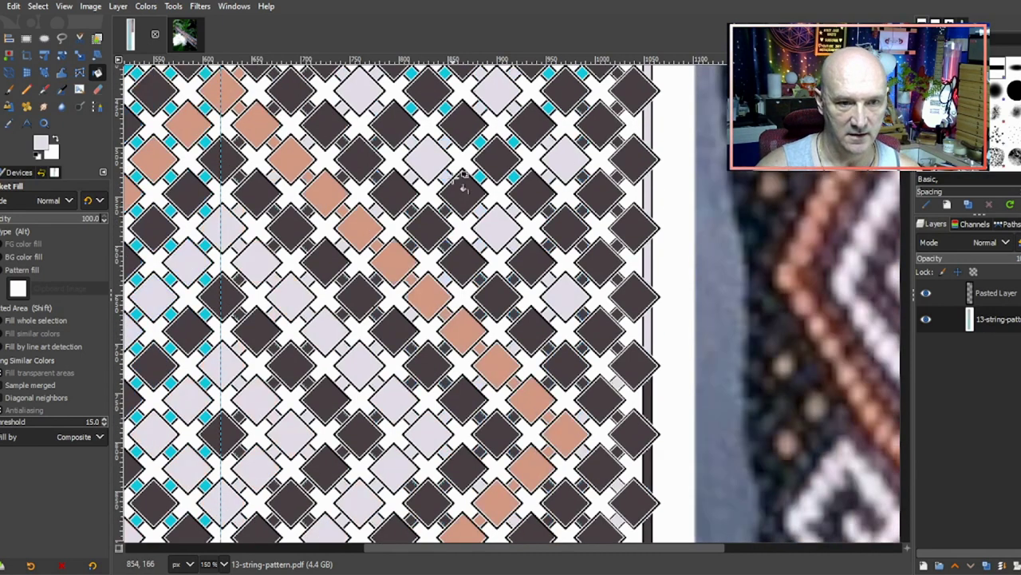
scroll(463, 188, "up", 3)
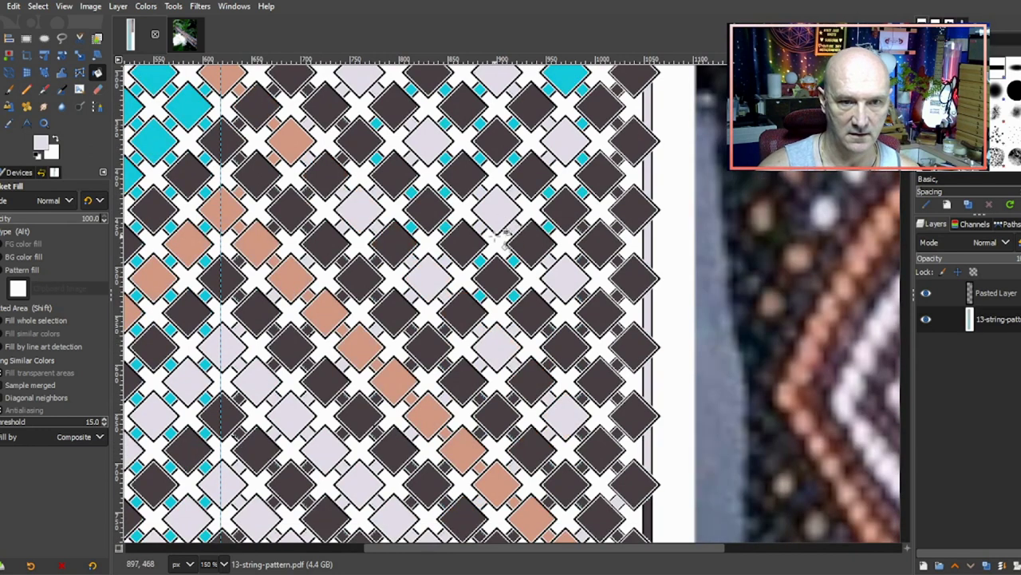
Step: Fill cyan squares around the dark diamonds near ruler x 825 and 895 with dark brown, and those beside lilac diamonds further up with lilac
left_click(534, 316, "ctrl")
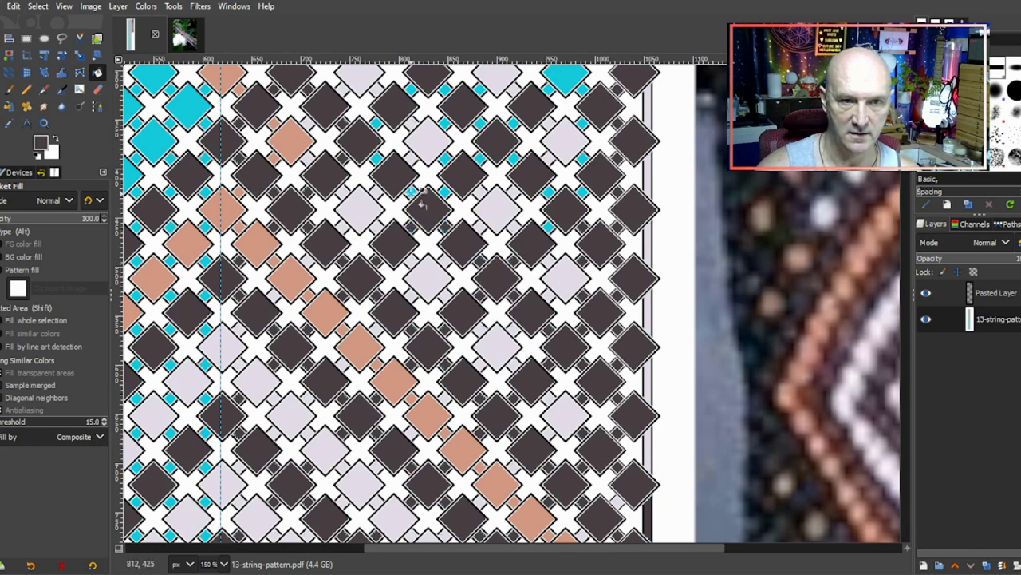
scroll(451, 208, "up", 3)
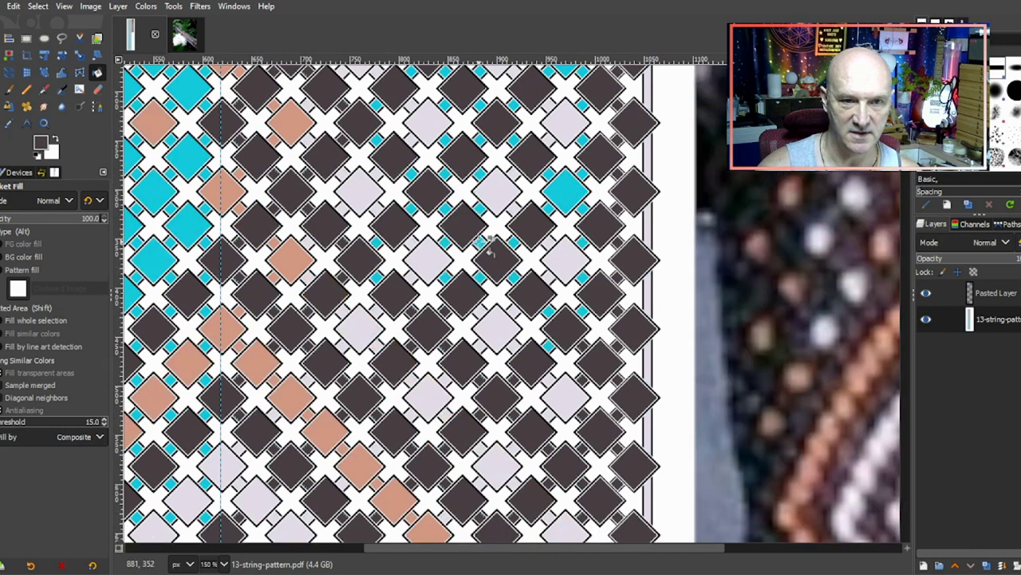
left_click(487, 317, "ctrl")
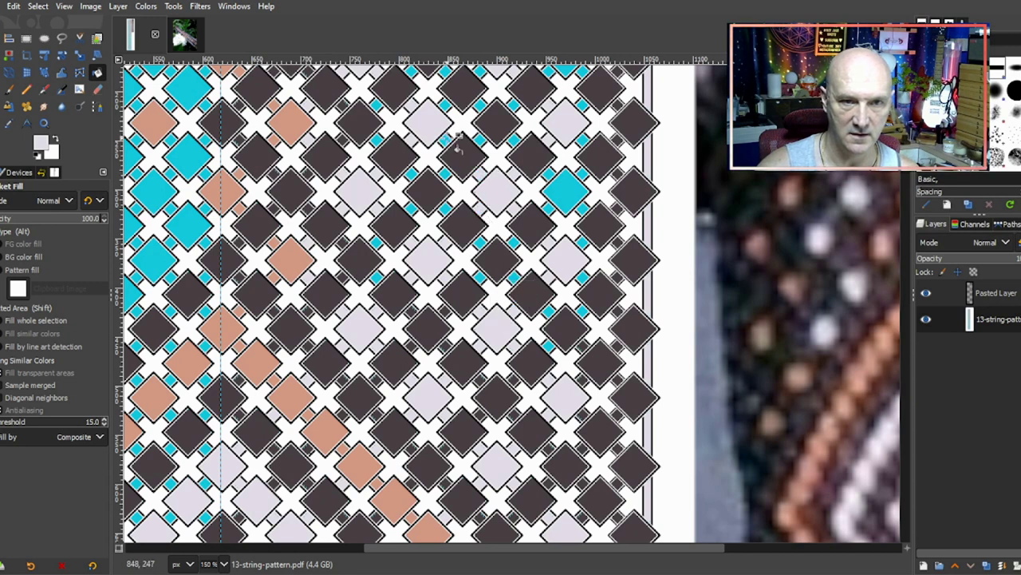
scroll(458, 148, "up", 3)
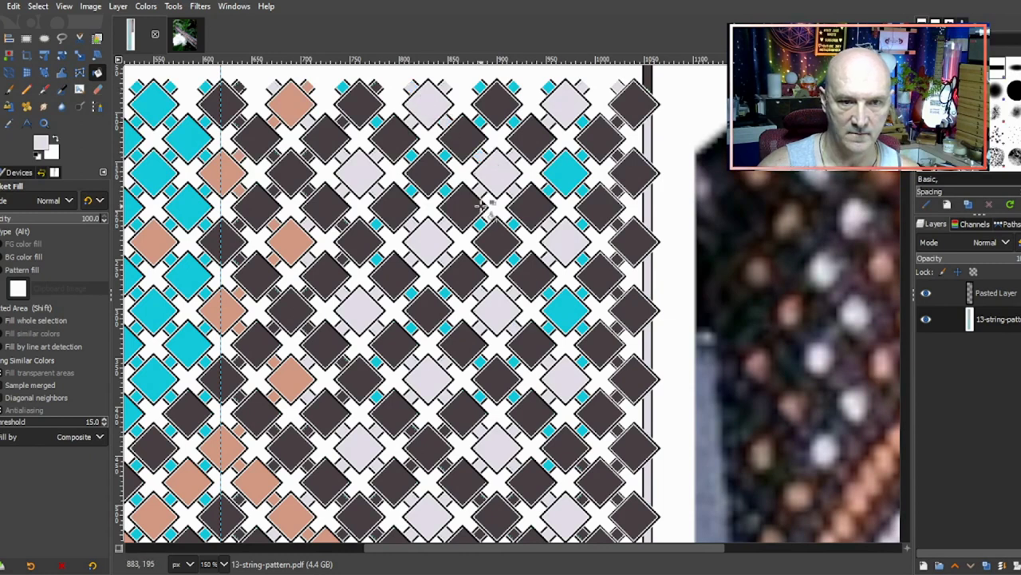
scroll(483, 203, "down", 2)
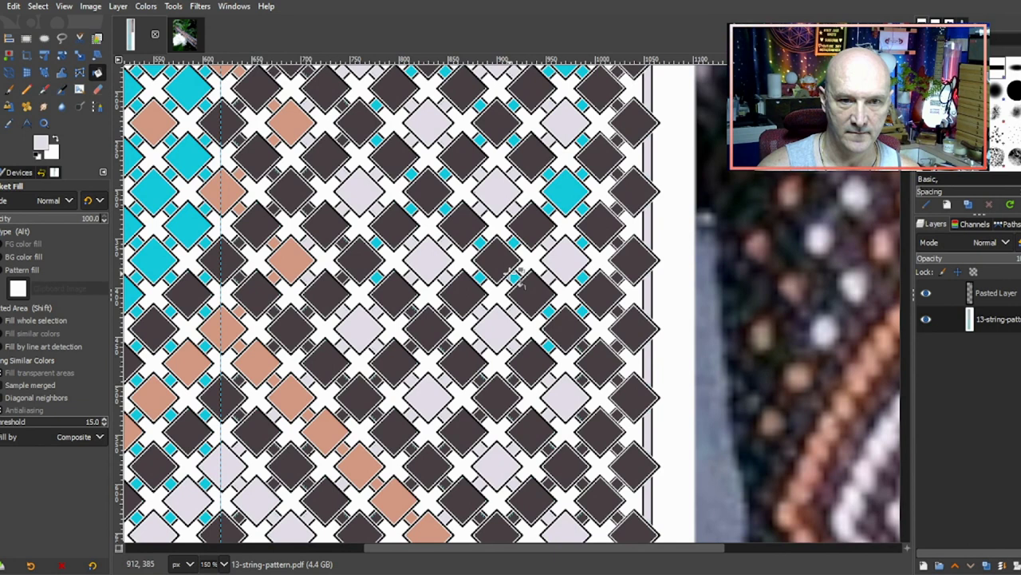
Step: Pick dark brown and fill the cyan diamond near ruler x 965, y 300 and the cyan squares beside dark diamonds, undoing a misplaced fill
left_click(533, 363, "ctrl")
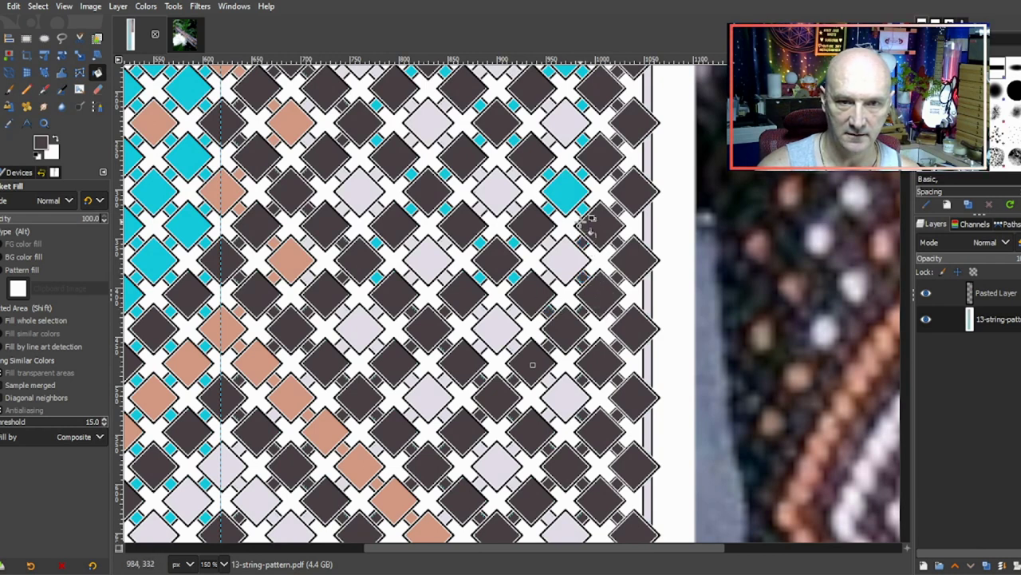
key("ctrl+z")
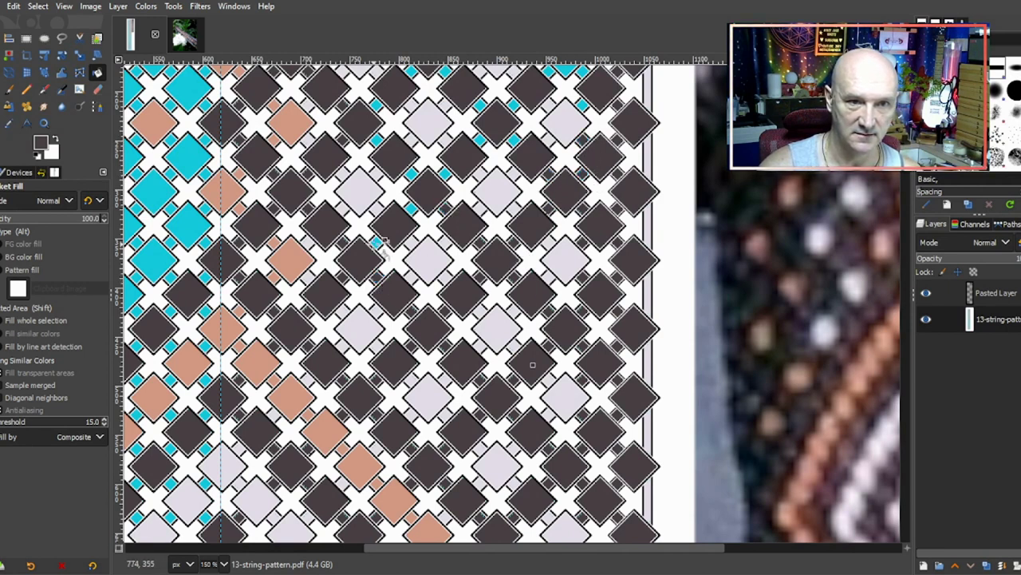
scroll(388, 255, "up", 3)
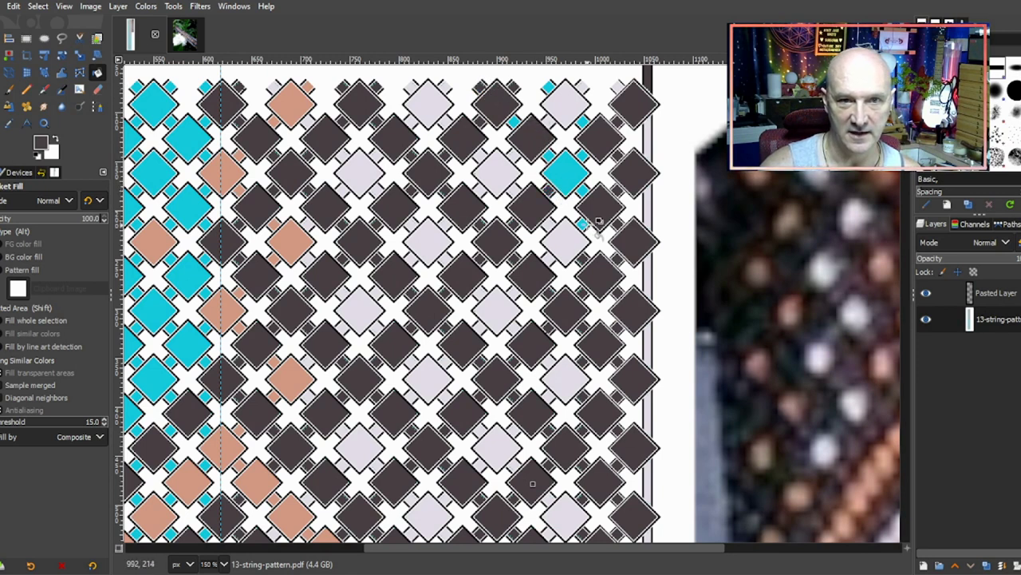
Step: Fill the cyan diamond near ruler x 965, y 160 and the last small cyan squares around it and in the first rows with dark brown
left_click(575, 167)
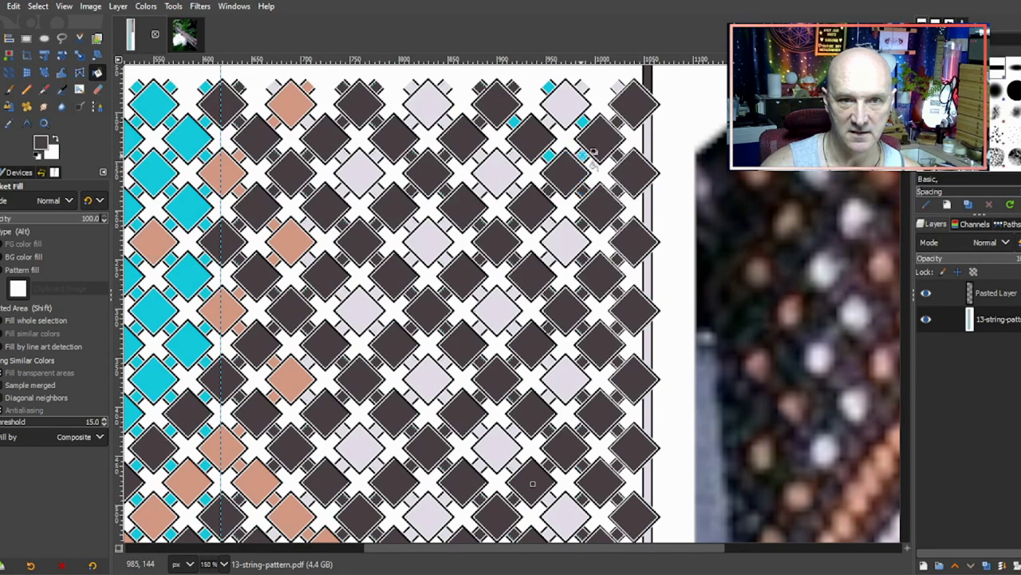
left_click(547, 154)
left_click(514, 120)
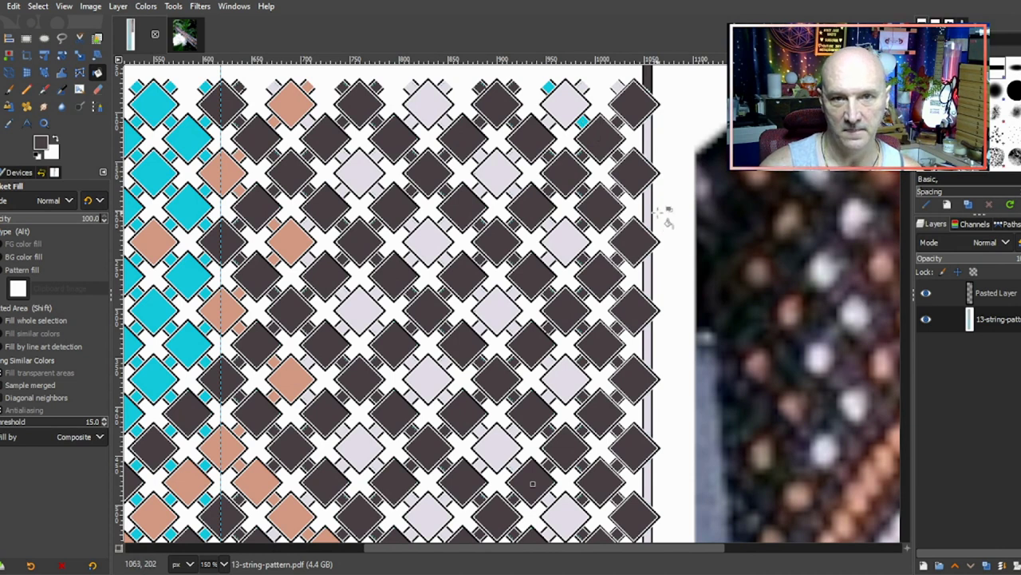
left_click(584, 122)
left_click(550, 85)
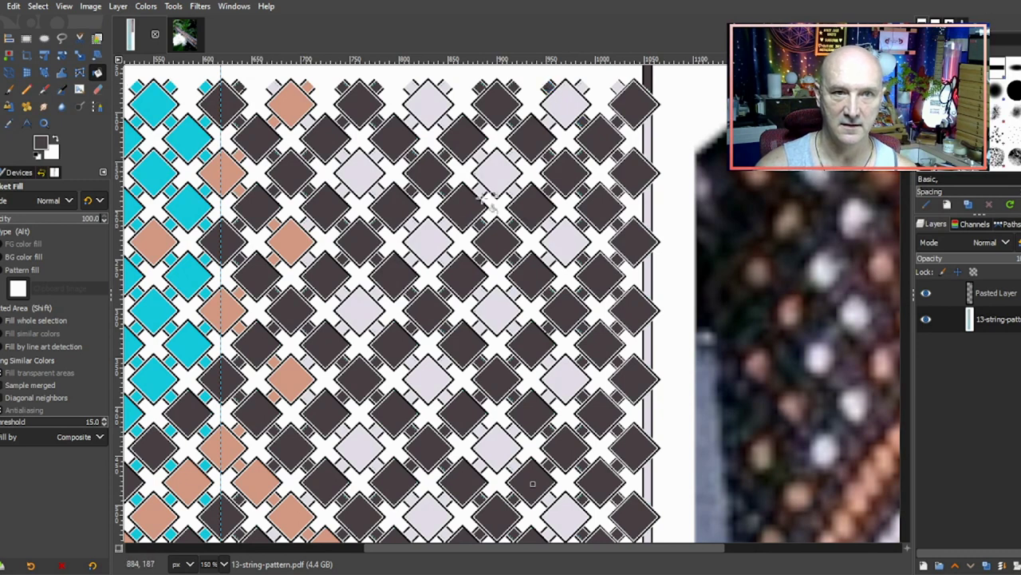
Step: Check the colouring of the pattern's right half from the first rows down to the horizontal guide for cells still left cyan
scroll(458, 154, "down", 3)
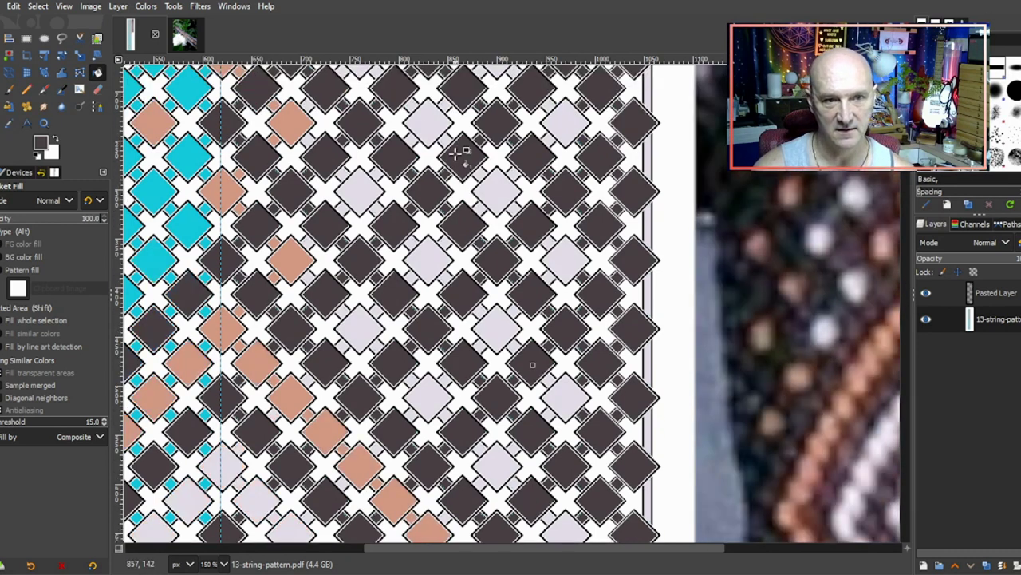
scroll(435, 150, "down", 10)
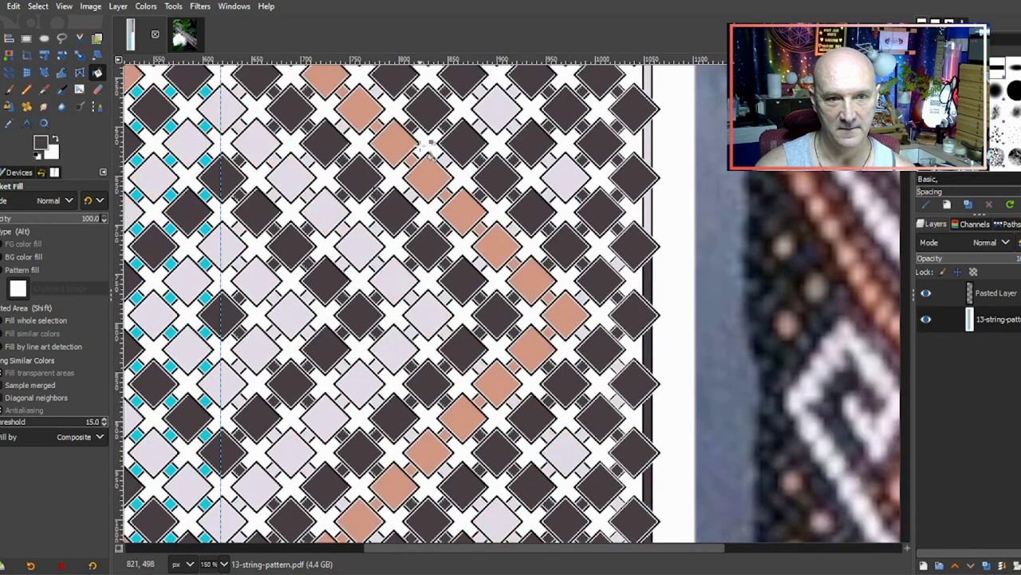
scroll(428, 147, "down", 10)
scroll(431, 153, "down", 20)
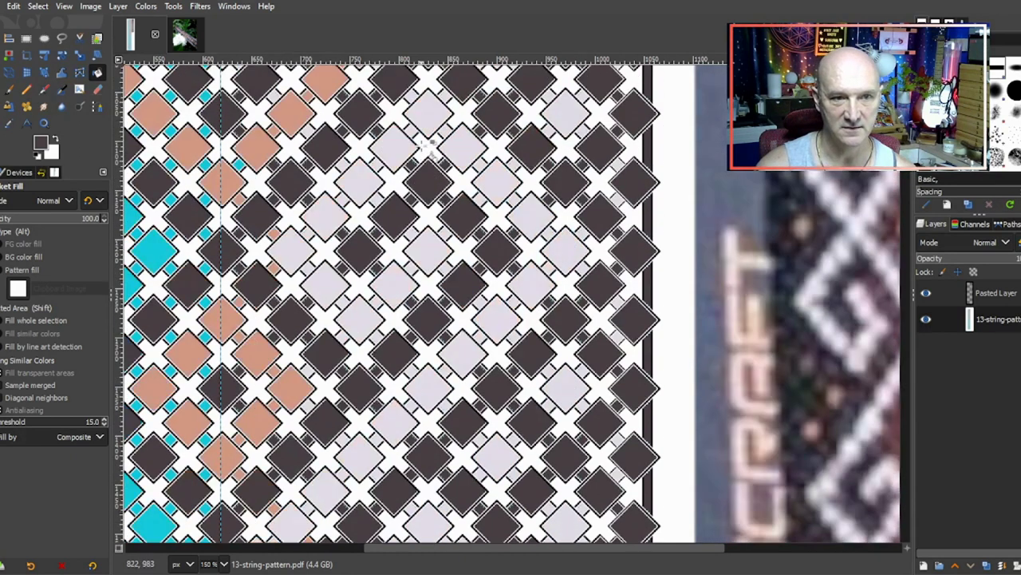
scroll(429, 150, "down", 3)
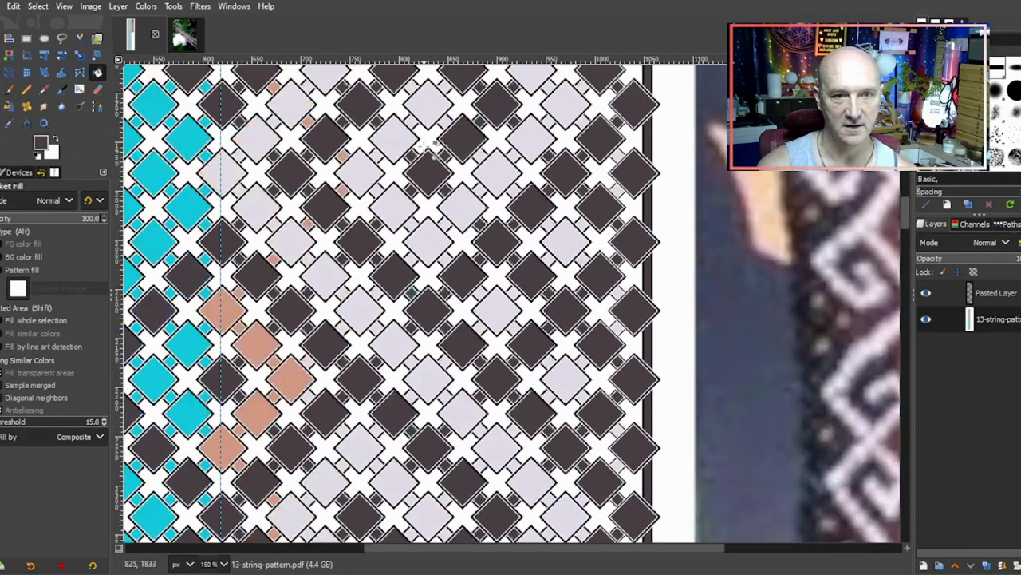
scroll(429, 147, "down", 10)
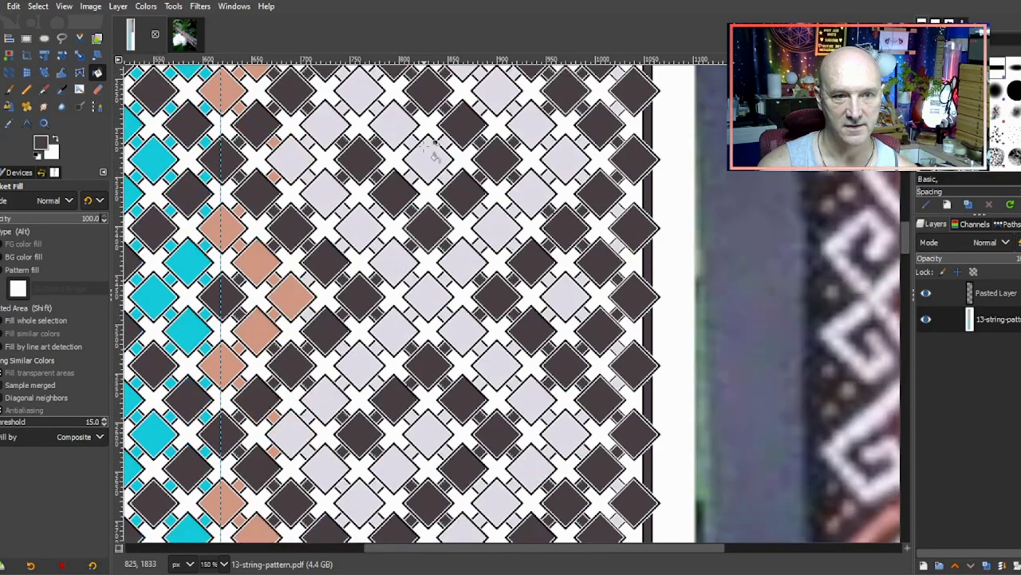
scroll(429, 148, "down", 20)
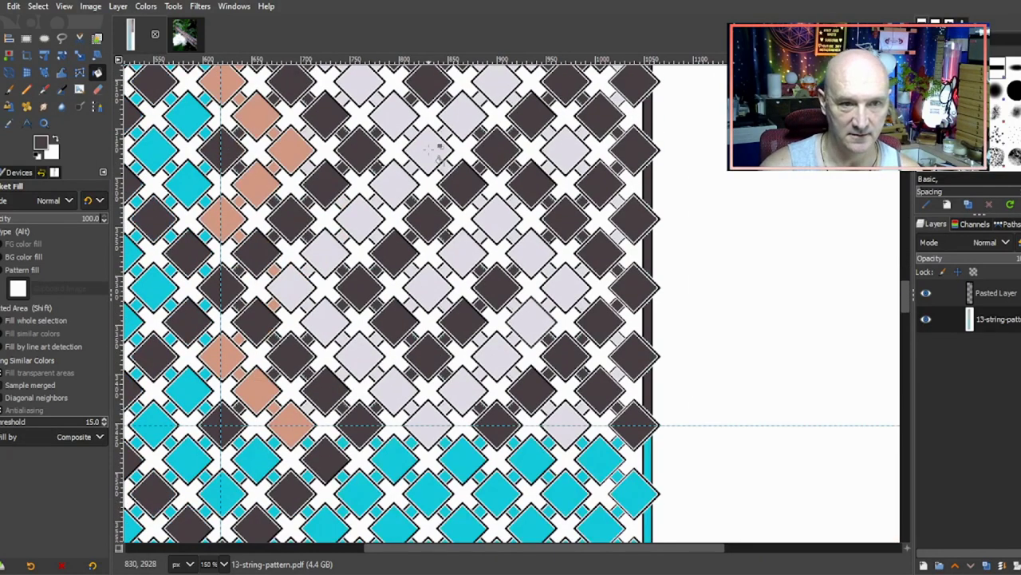
scroll(437, 149, "down", 4, "ctrl")
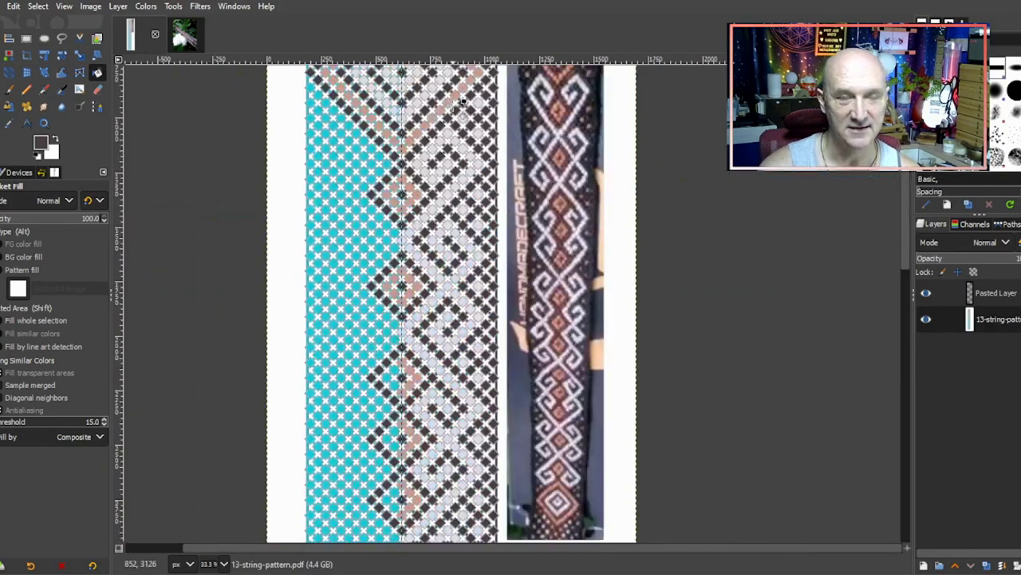
scroll(463, 101, "down", 2, "ctrl")
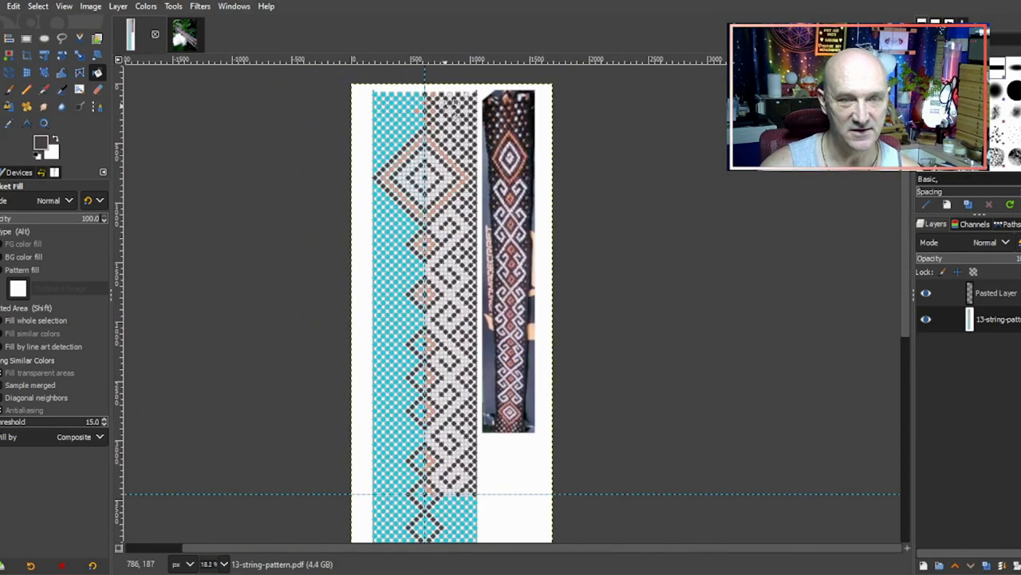
Step: Make a rectangular selection of the coloured right half, from the vertical centre guide past the right edge strip and down to the horizontal guide
left_click(26, 39)
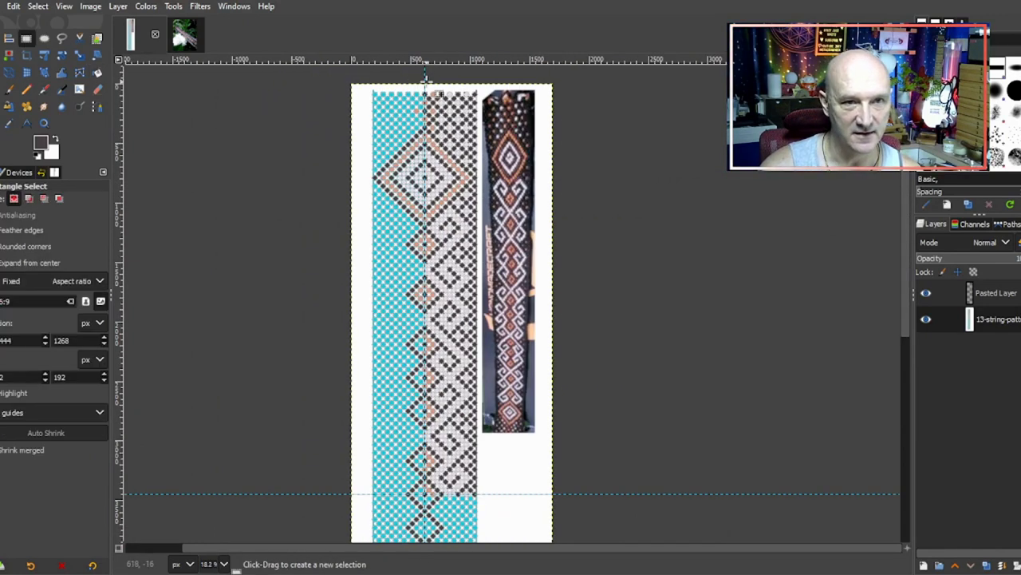
left_click_drag(425, 77, 482, 459)
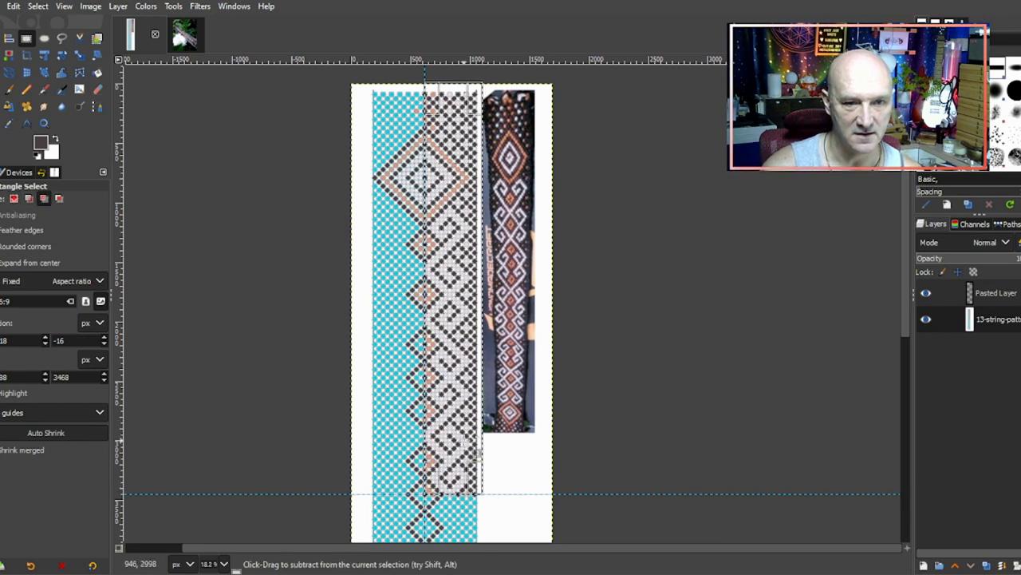
scroll(476, 452, "up", 4, "ctrl")
scroll(474, 452, "up", 10)
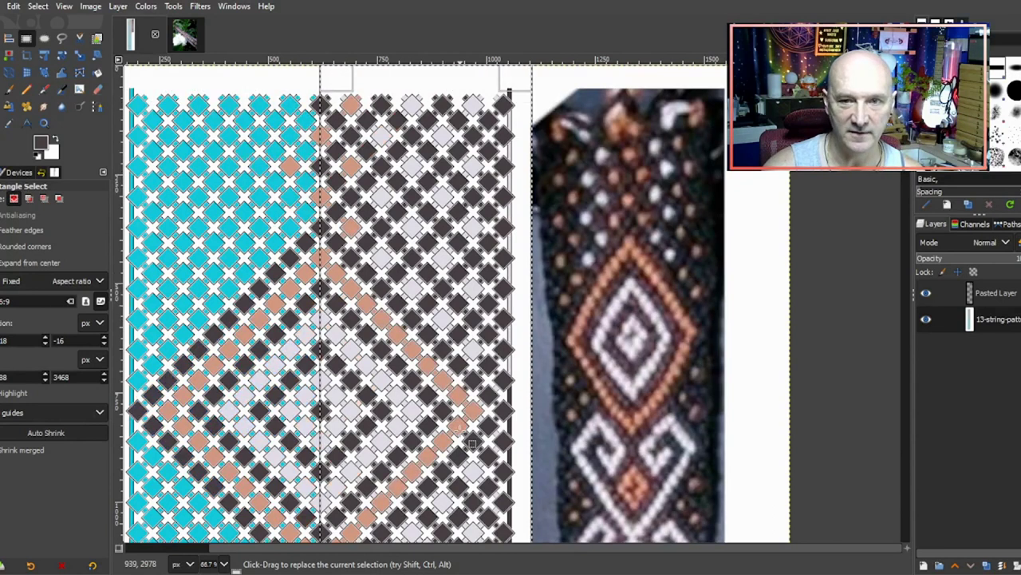
scroll(469, 419, "down", 3, "ctrl")
scroll(461, 391, "down", 10)
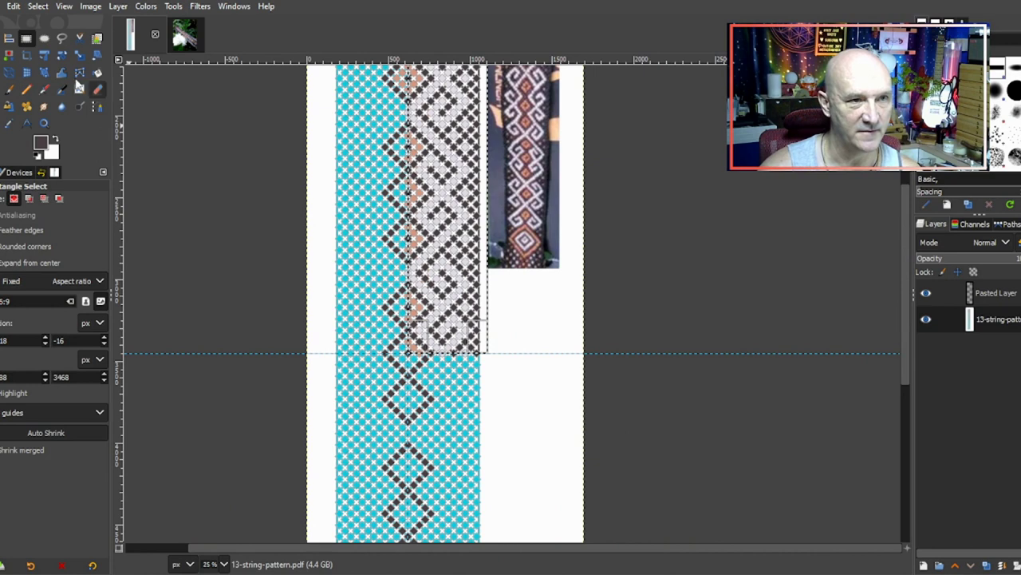
Step: Copy the selected right half, paste it as a floating selection and flip it horizontally
key("ctrl+c")
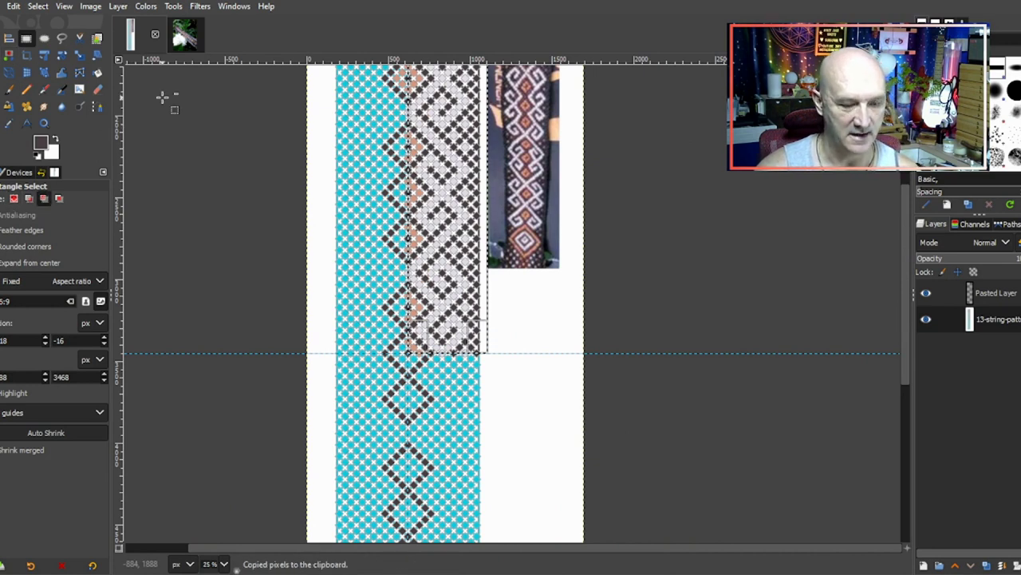
key("ctrl+v")
key("shift+f")
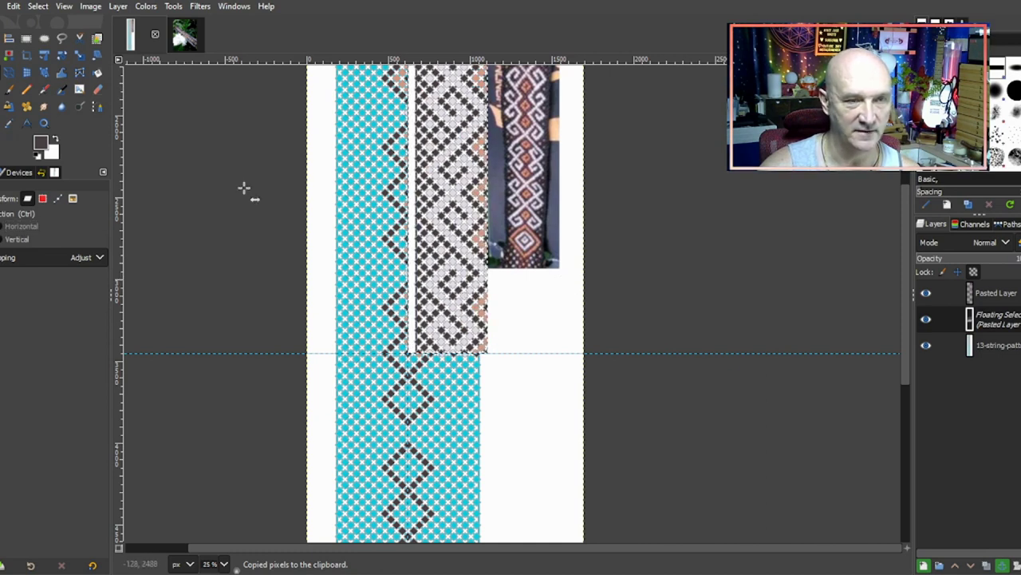
Step: Move the mirrored copy onto the cyan left half, aligned with the vertical centre guide and the horizontal guide, and check the join
key("m")
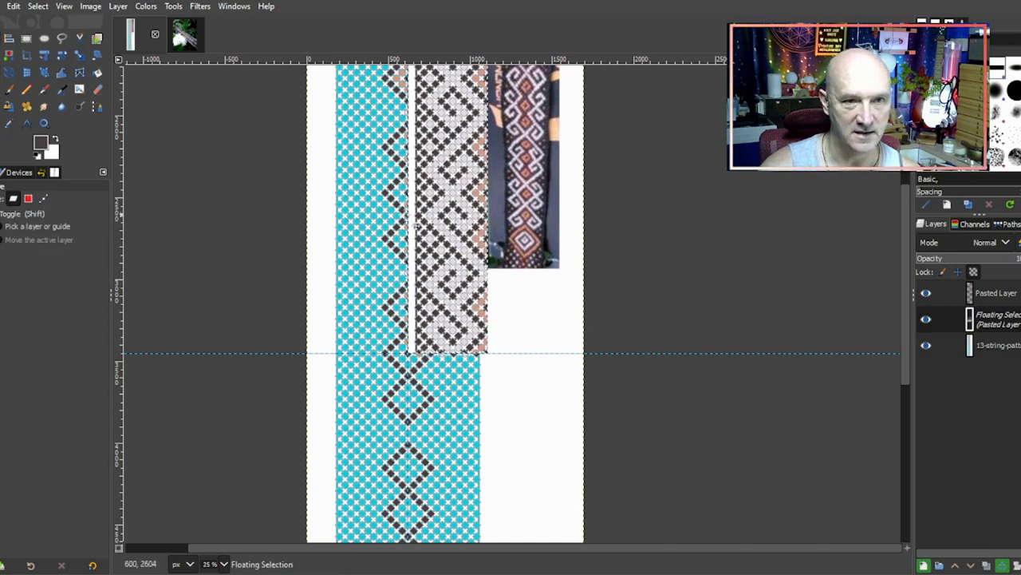
left_click_drag(438, 225, 351, 214)
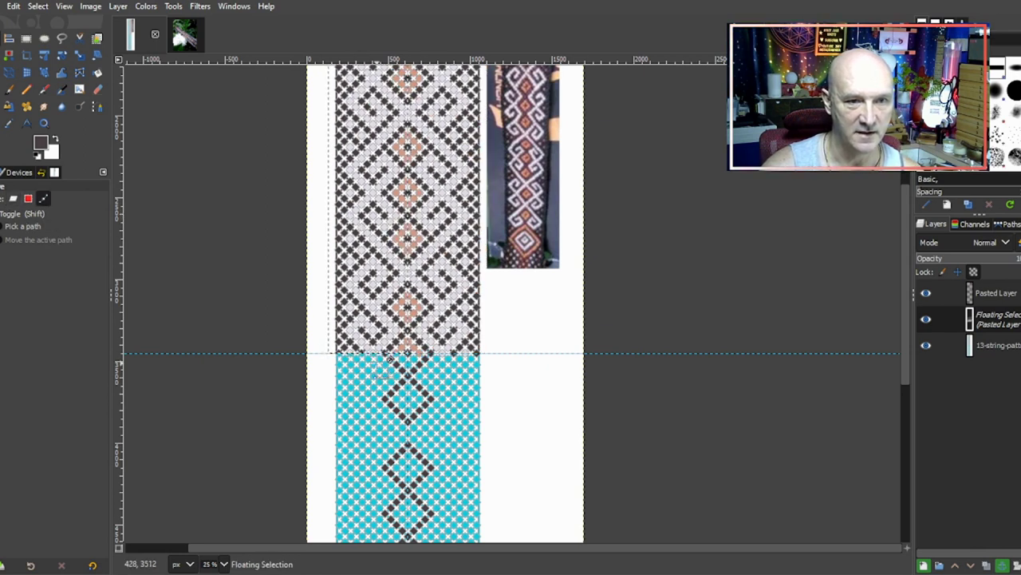
key("shift+2")
scroll(495, 380, "up", 15)
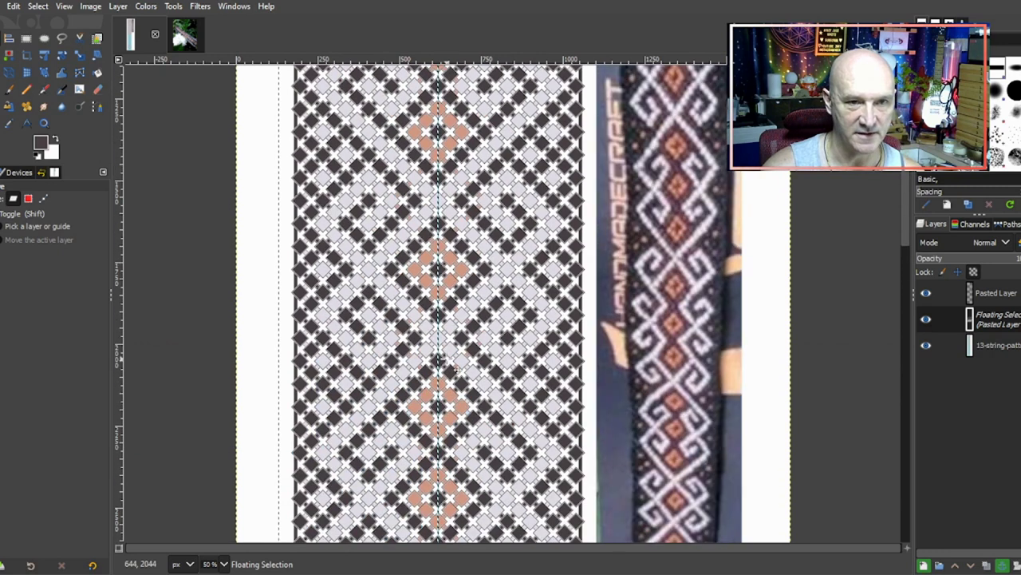
key("shift+3")
scroll(447, 279, "down", 7)
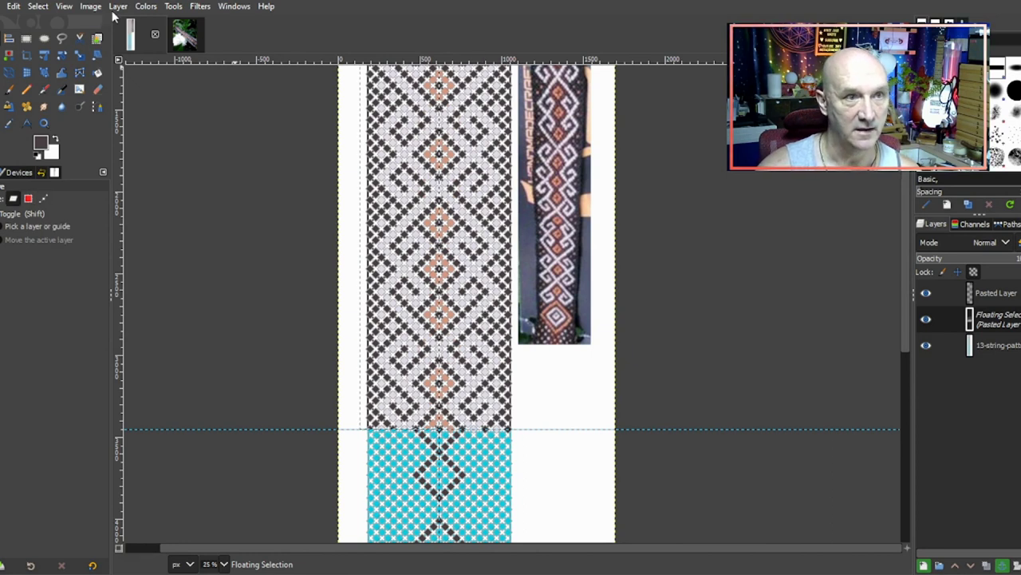
Step: Anchor the mirrored left half and make a rectangular selection about 976 × 3436 px around the full-width coloured section down to the horizontal guide
left_click(118, 6)
left_click(147, 92)
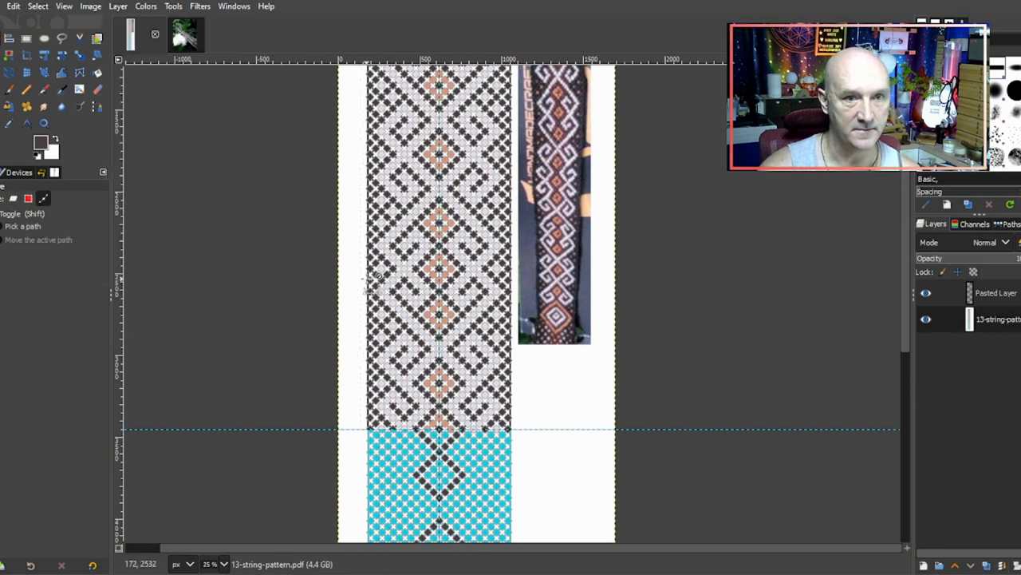
scroll(375, 280, "up", 1)
scroll(375, 279, "down", 3)
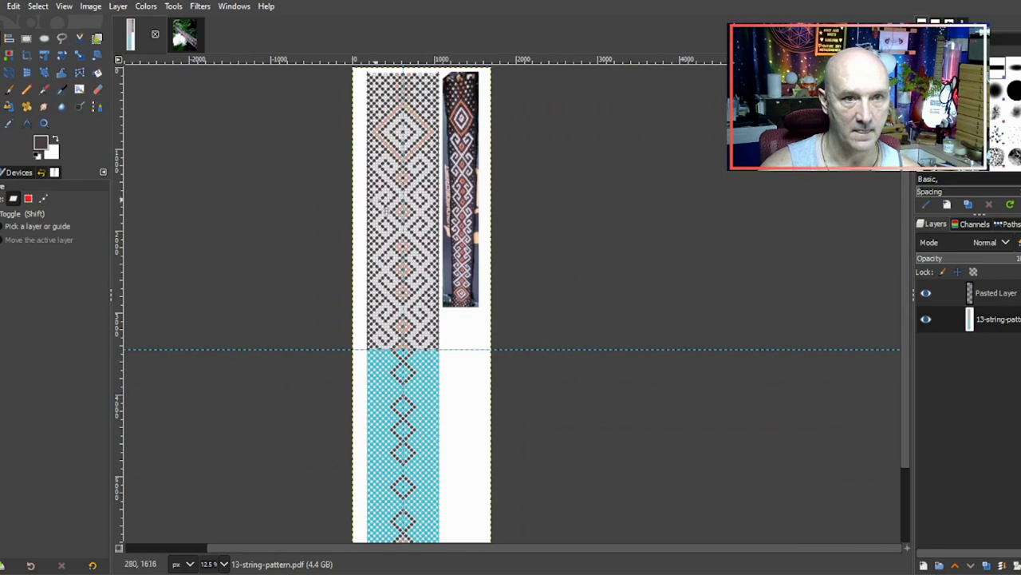
left_click(26, 37)
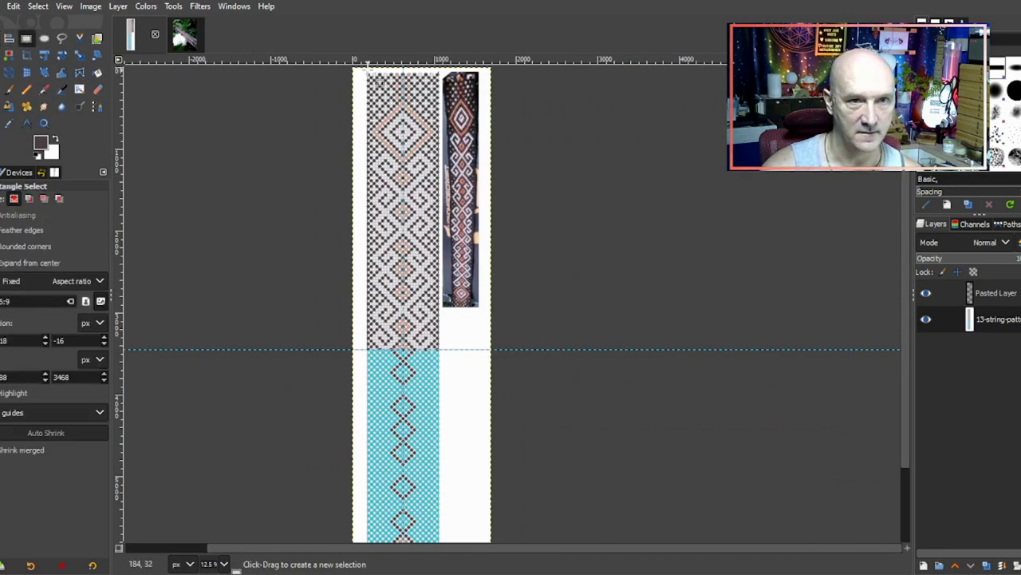
left_click_drag(366, 70, 443, 349)
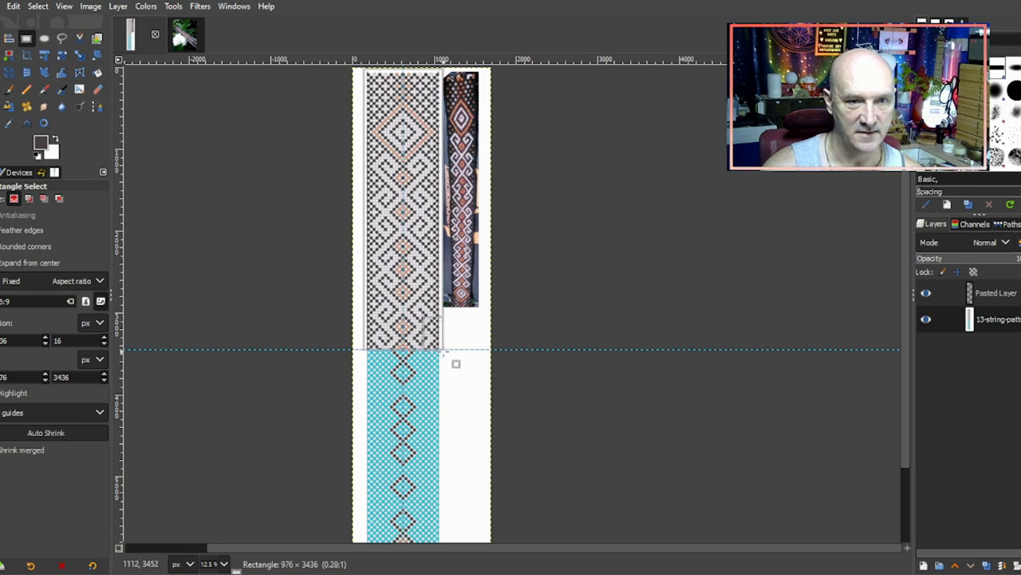
left_click_drag(445, 351, 445, 351)
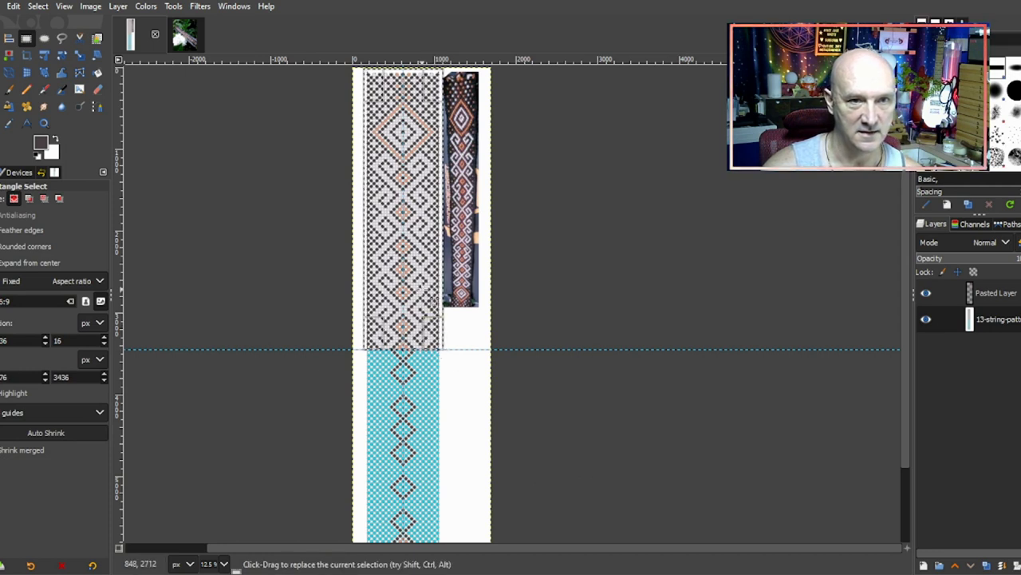
Step: Copy the selected full-width coloured section, paste it as a floating selection and flip it vertically
key("ctrl")
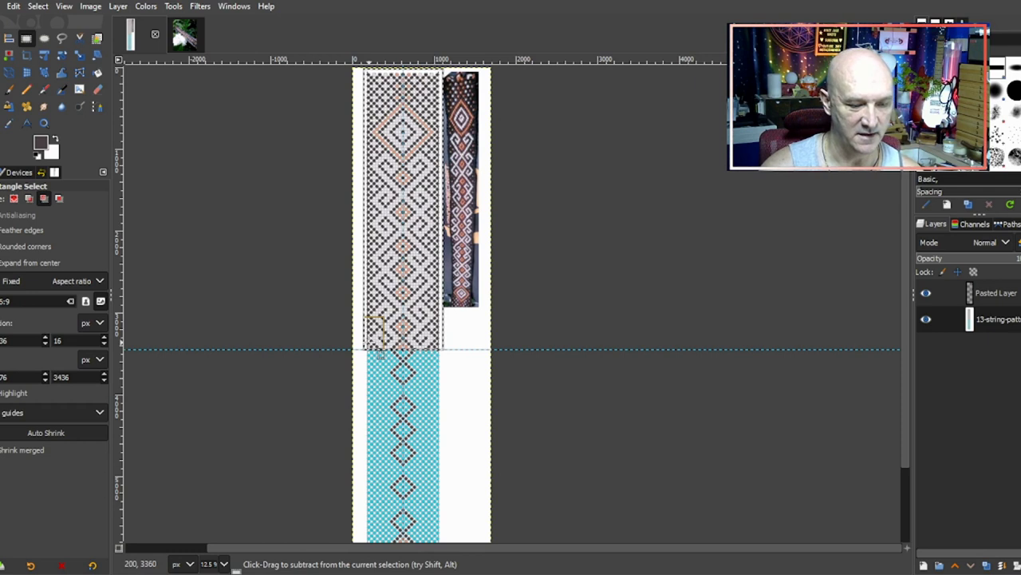
key("ctrl+c")
key("ctrl+v")
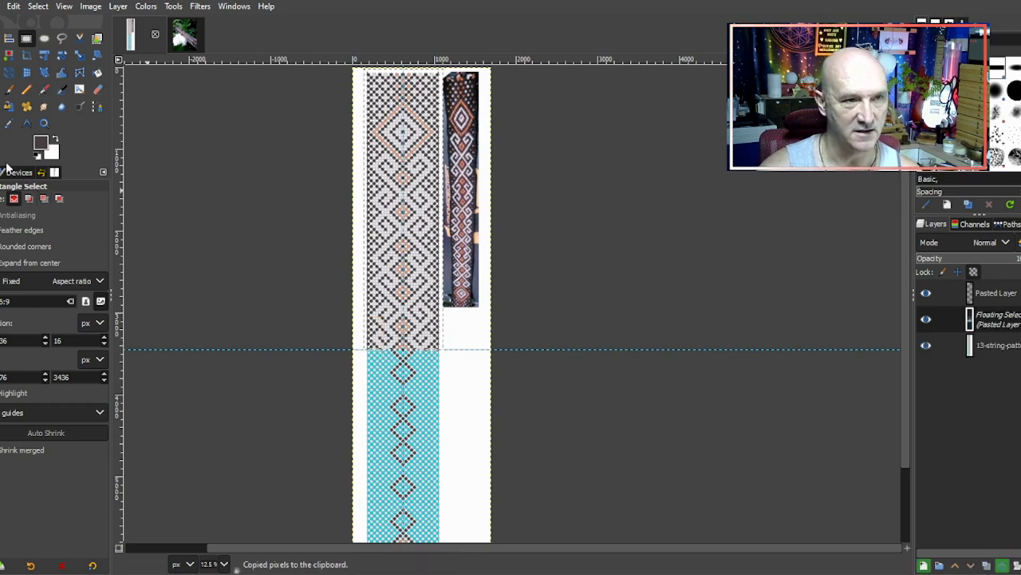
left_click(1, 71)
left_click(7, 239)
key("ctrl")
left_click(421, 228)
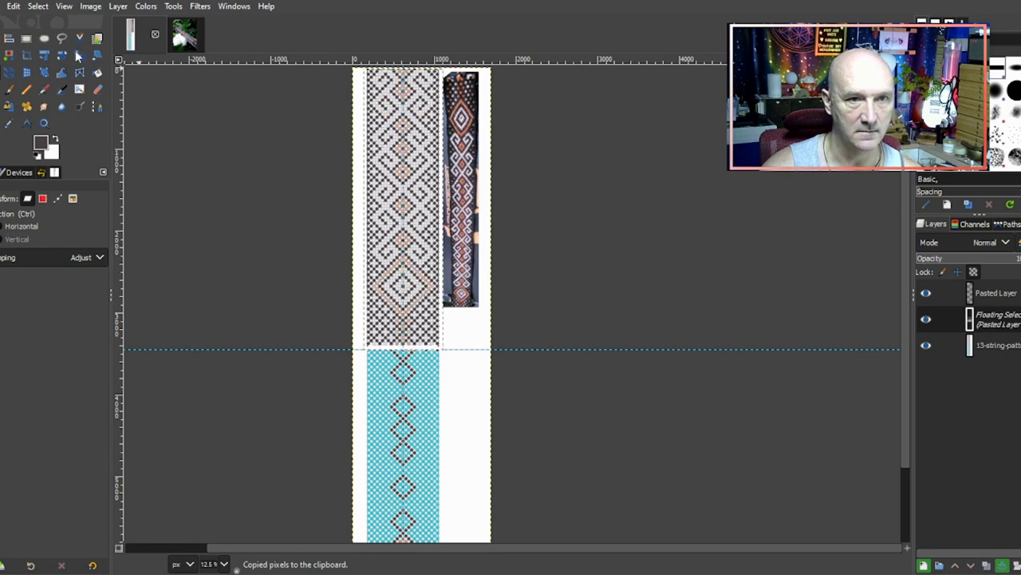
Step: Move the flipped copy onto the cyan lower half, aligned with the horizontal guide and the vertical centre guide, and check the join
left_click(9, 37)
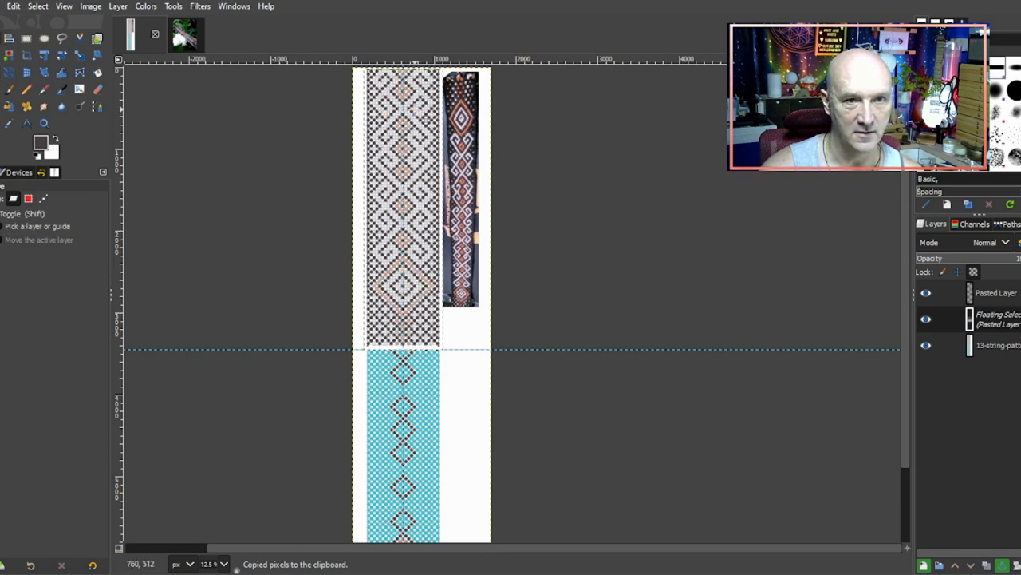
left_click_drag(415, 109, 423, 399)
scroll(409, 367, "up", 4)
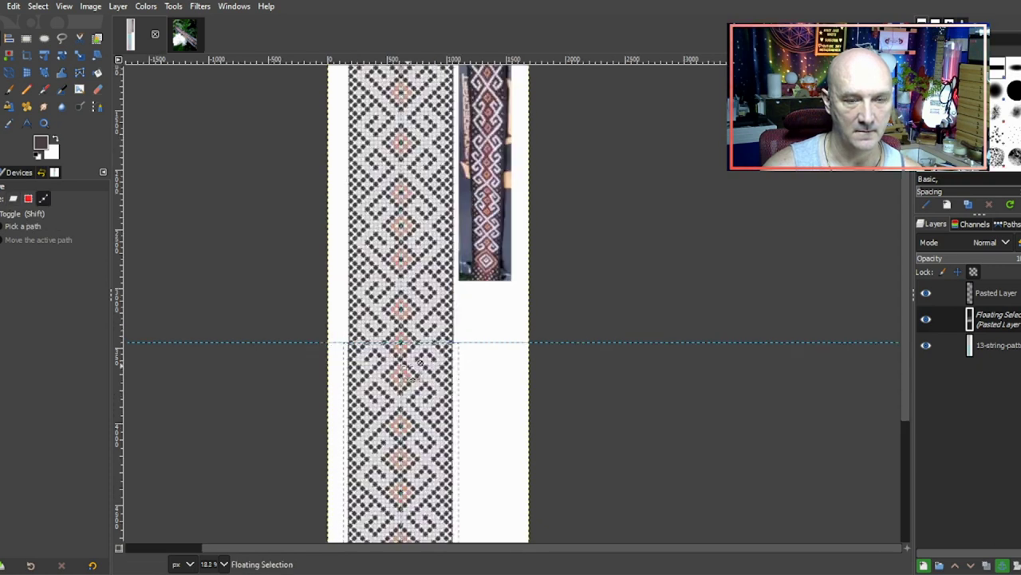
scroll(407, 368, "up", 2)
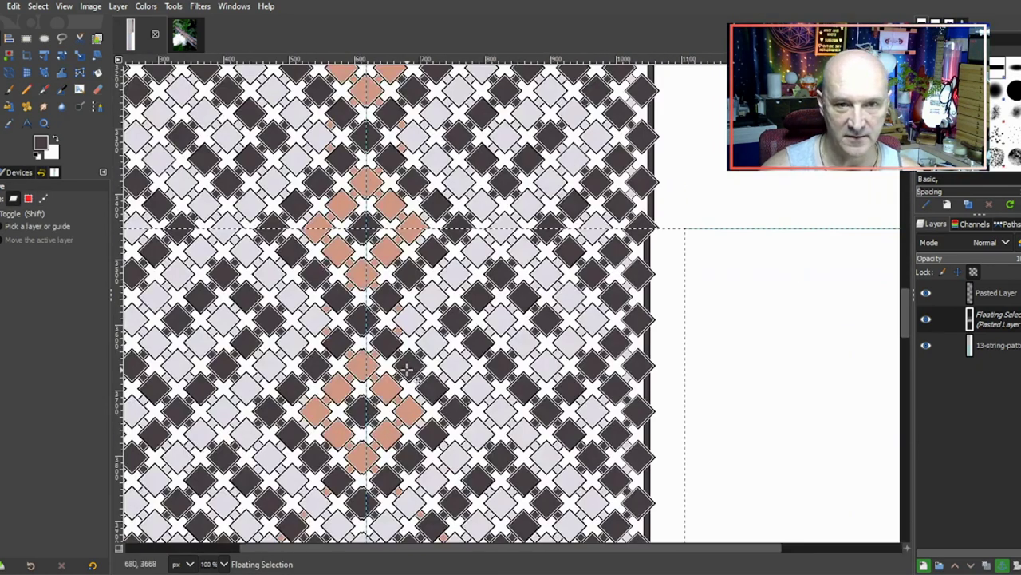
key("Right")
key("Right")
key("Right")
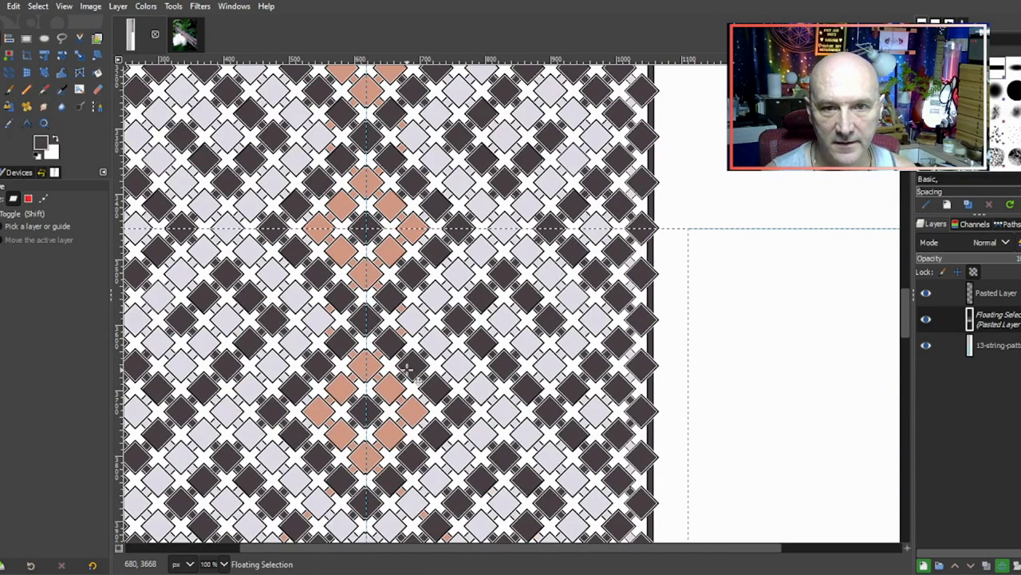
key("Right")
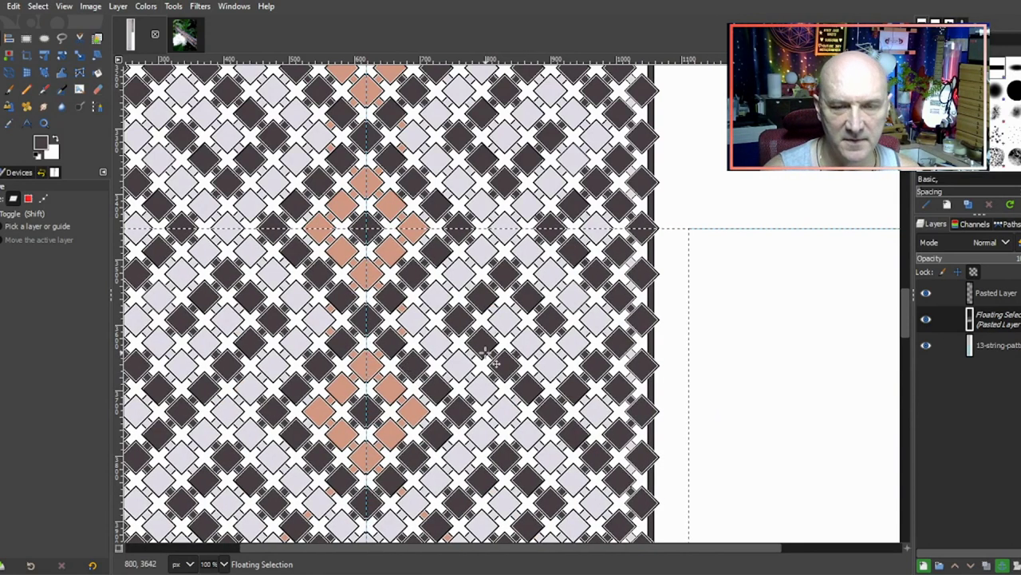
scroll(614, 251, "up", 3)
scroll(615, 251, "up", 1)
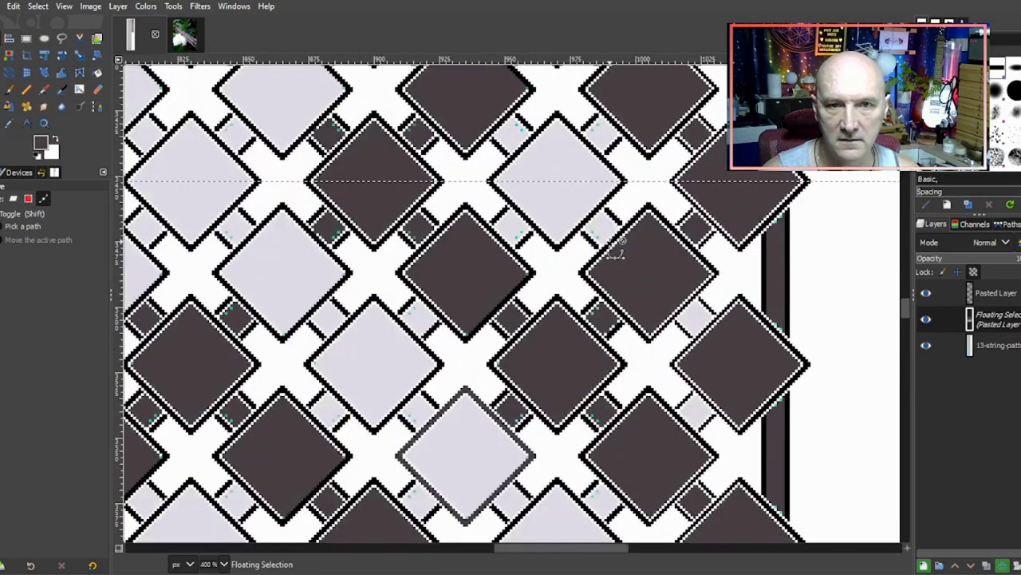
scroll(614, 252, "down", 2)
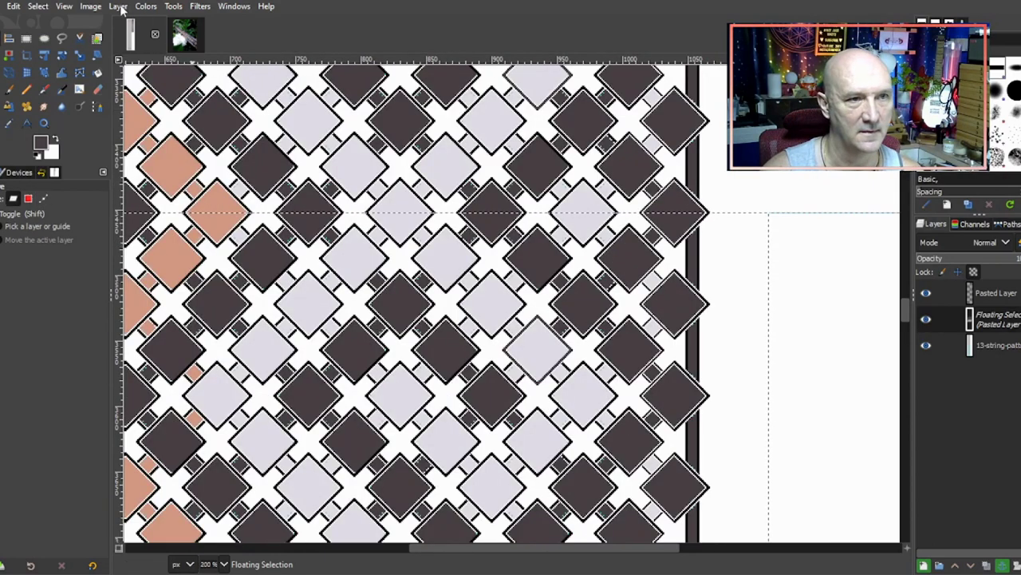
Step: Anchor the flipped copy to the 13-string pattern layer and review the whole pattern from end to end
left_click(118, 6)
left_click(151, 88)
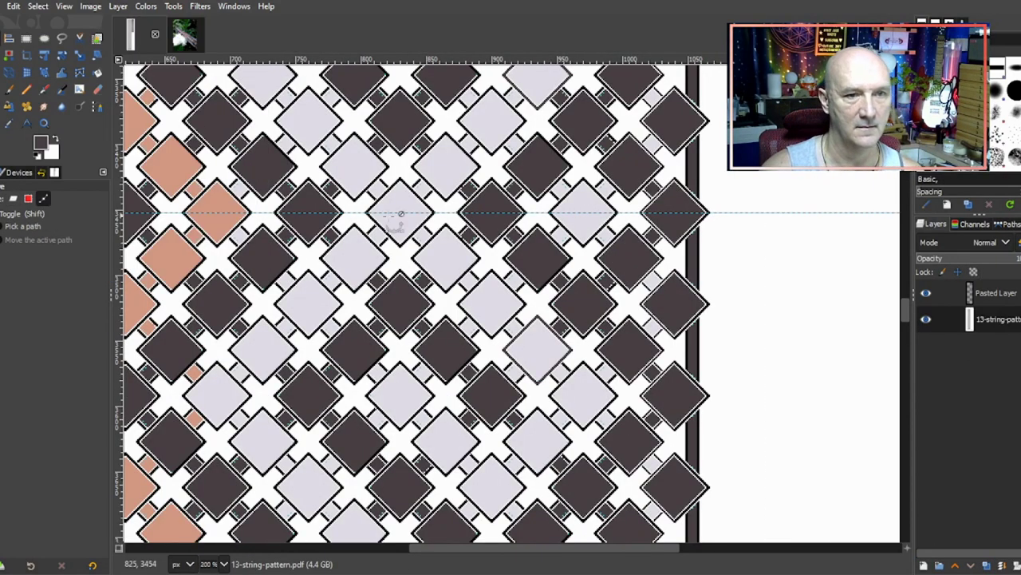
scroll(399, 223, "down", 9)
left_click(13, 198)
scroll(512, 549, "left", 4)
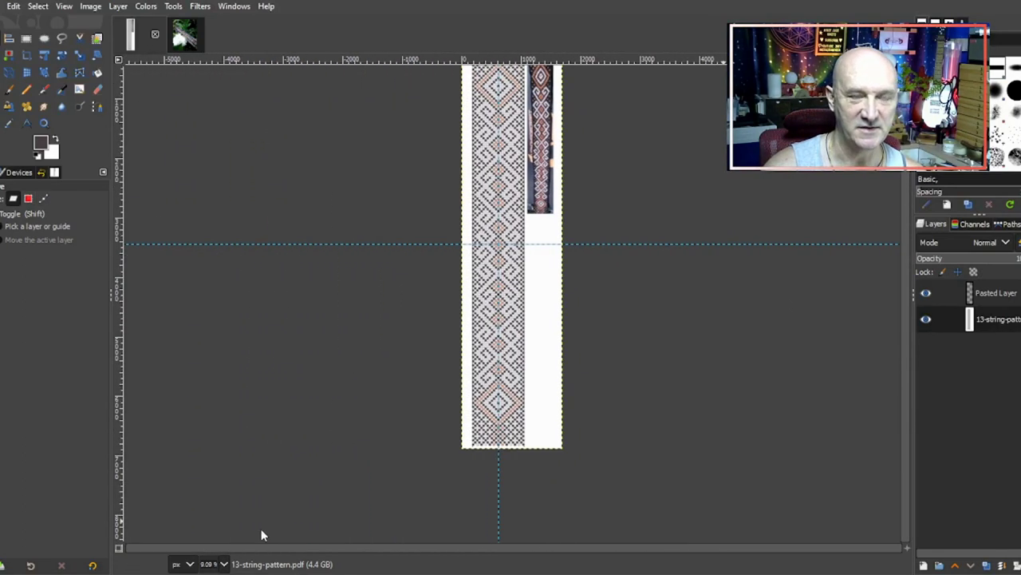
scroll(567, 371, "up", 1)
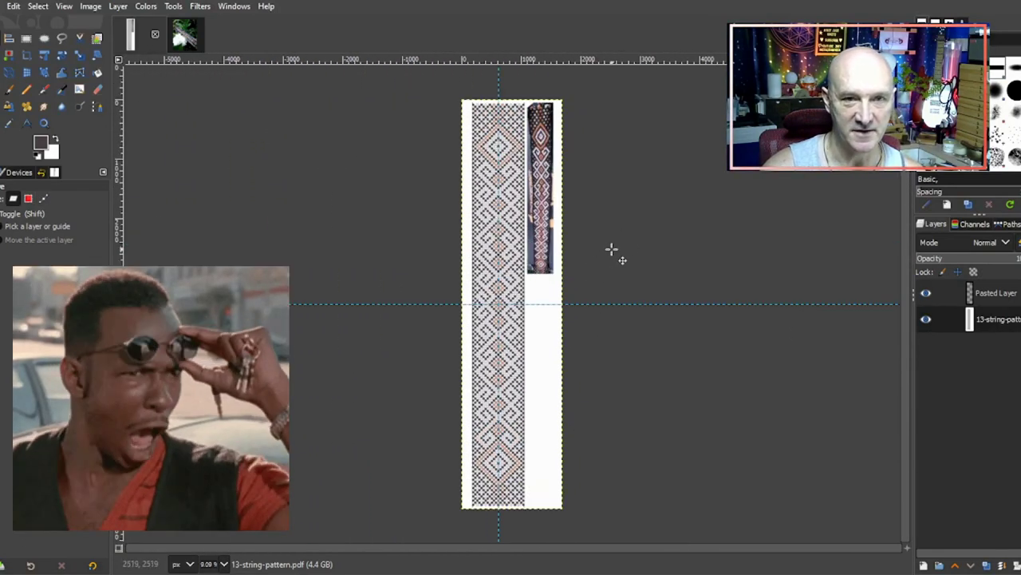